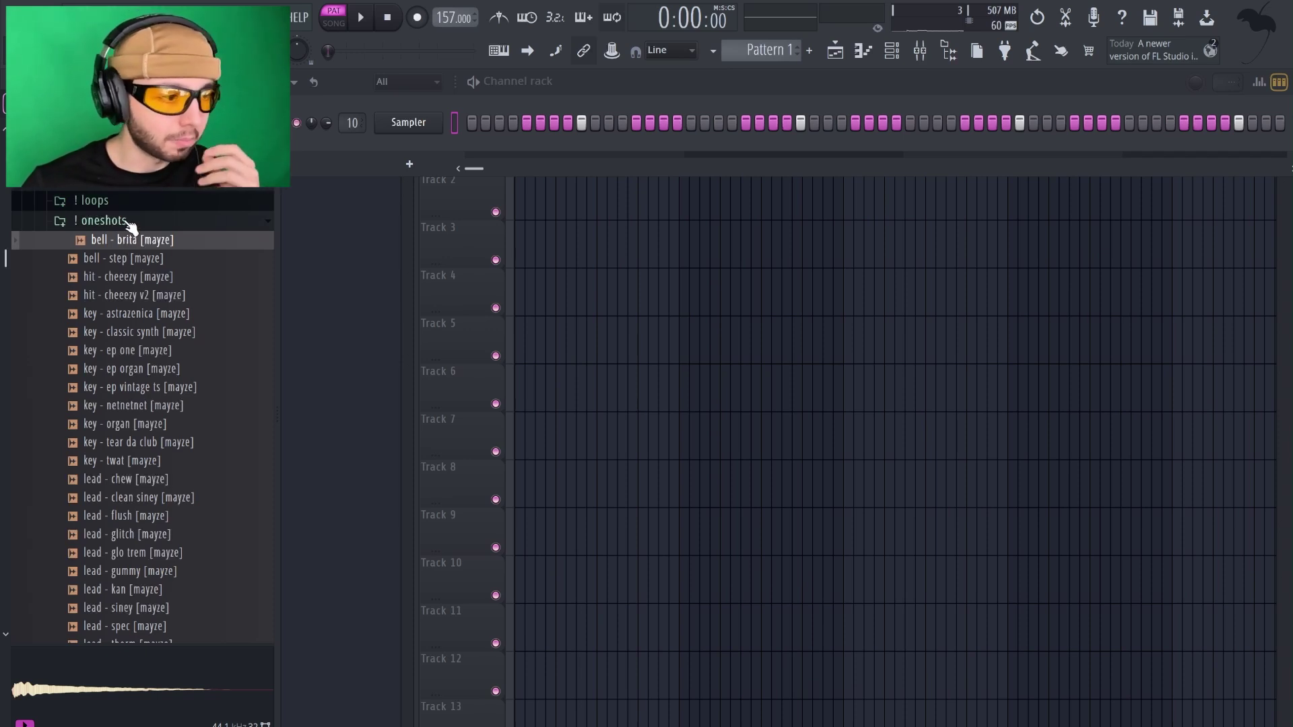
Audition the multikey one-shot samples in the oneshots folder.
scroll(130, 226, down, 5)
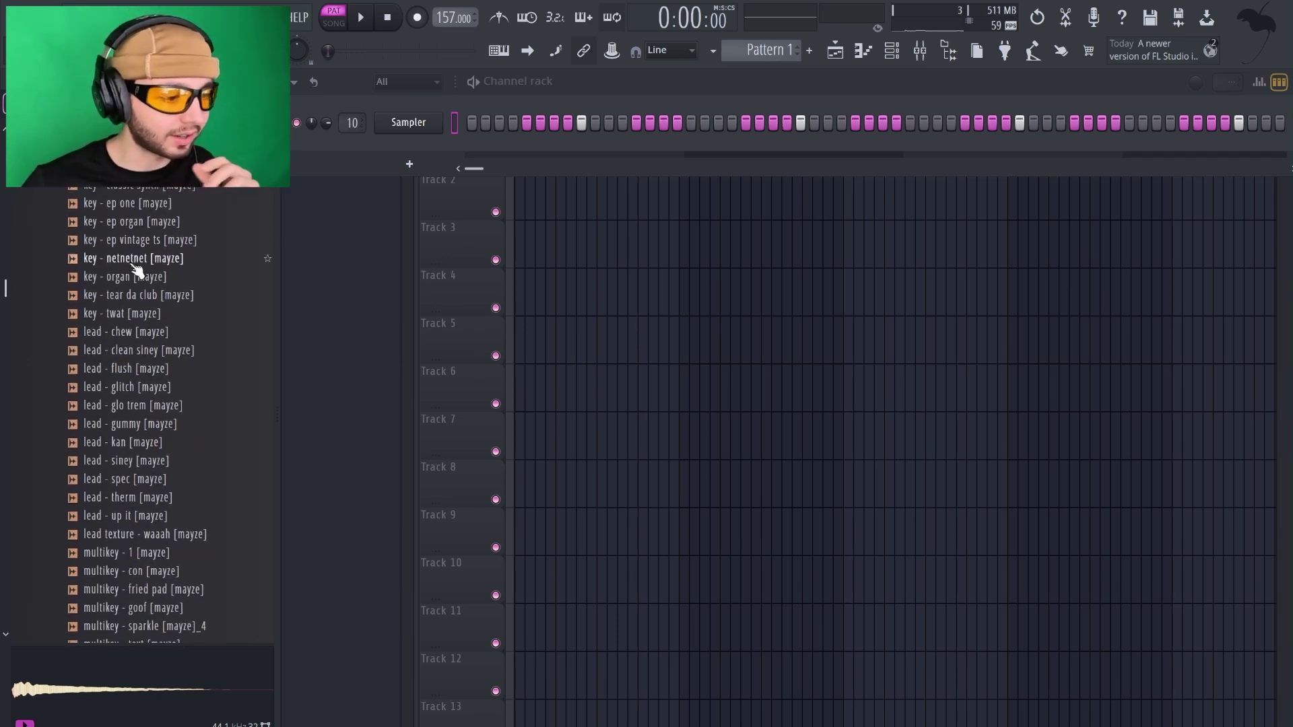
scroll(138, 559, down, 2)
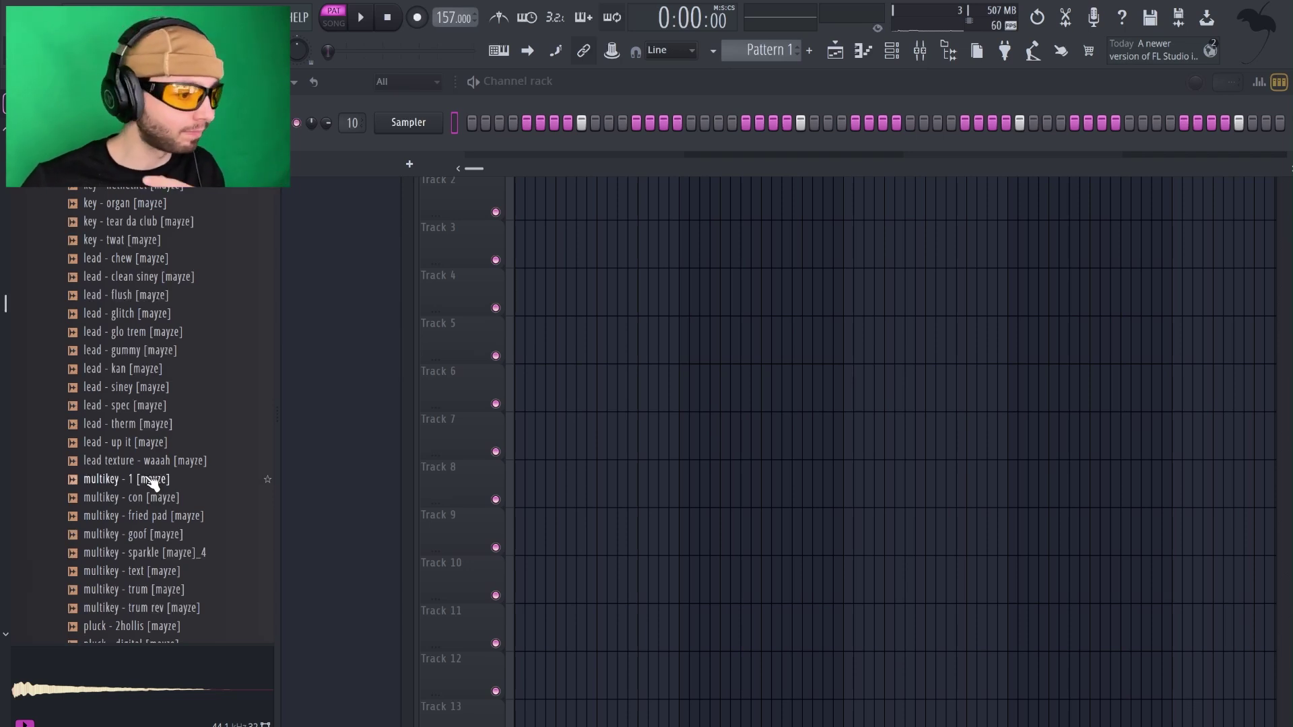
key(Up)
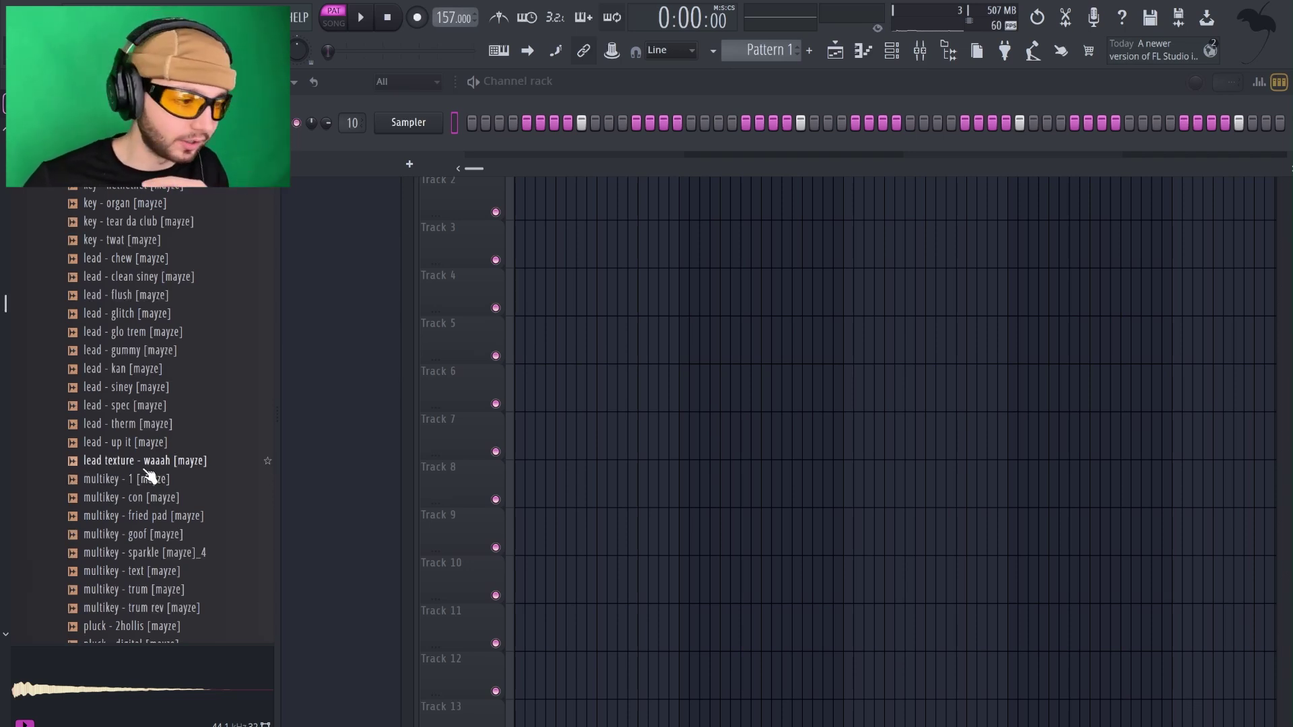
scroll(149, 477, down, 4)
click(138, 425)
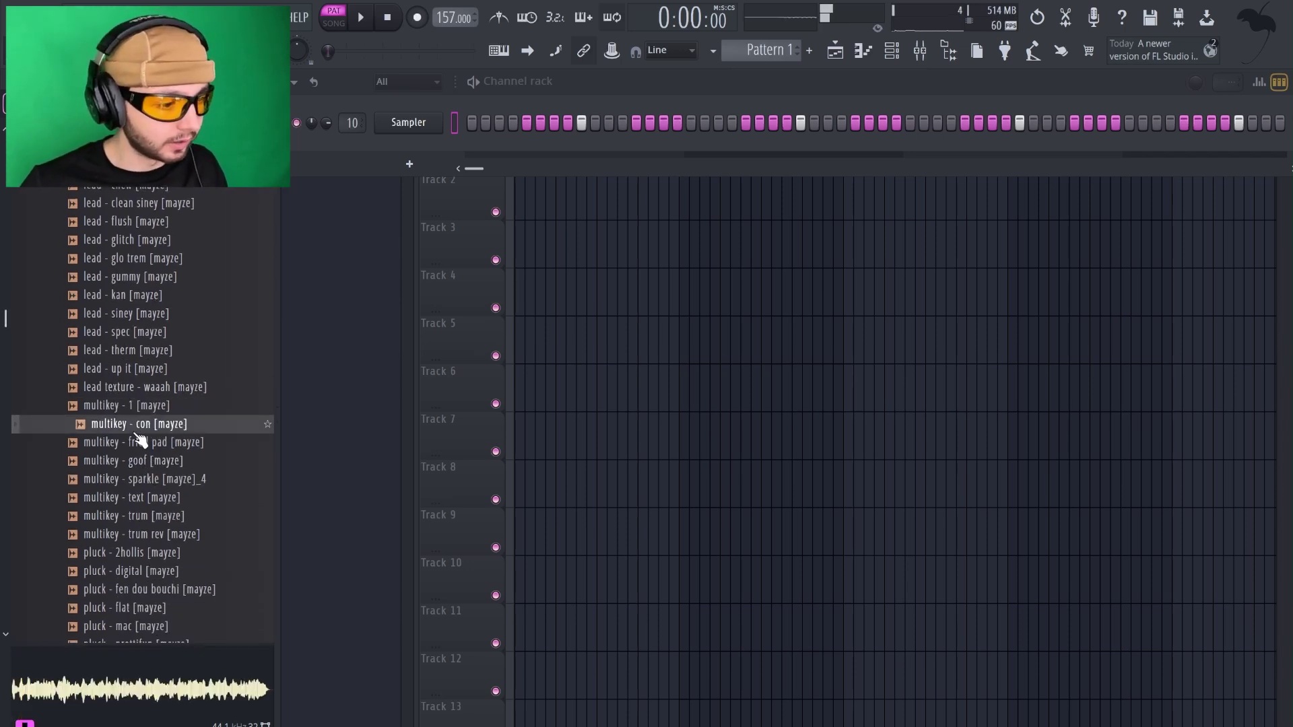
click(145, 444)
click(152, 425)
click(151, 406)
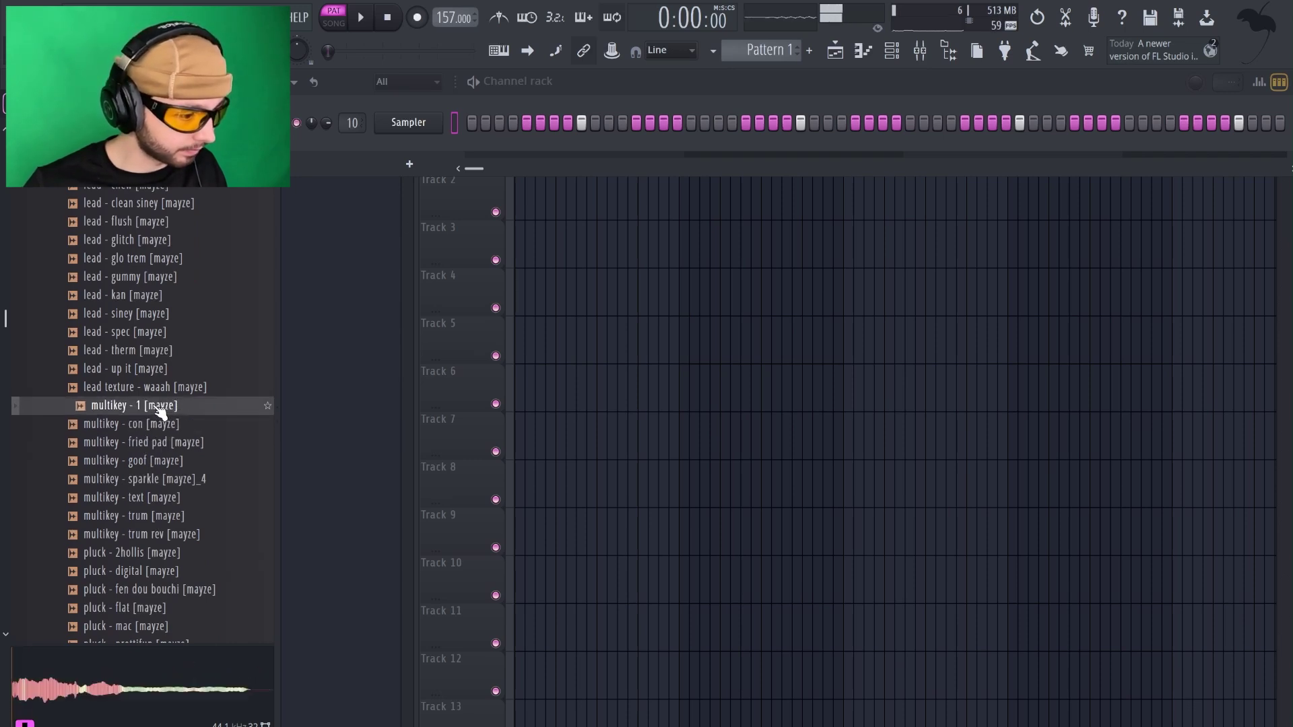
click(158, 428)
click(173, 443)
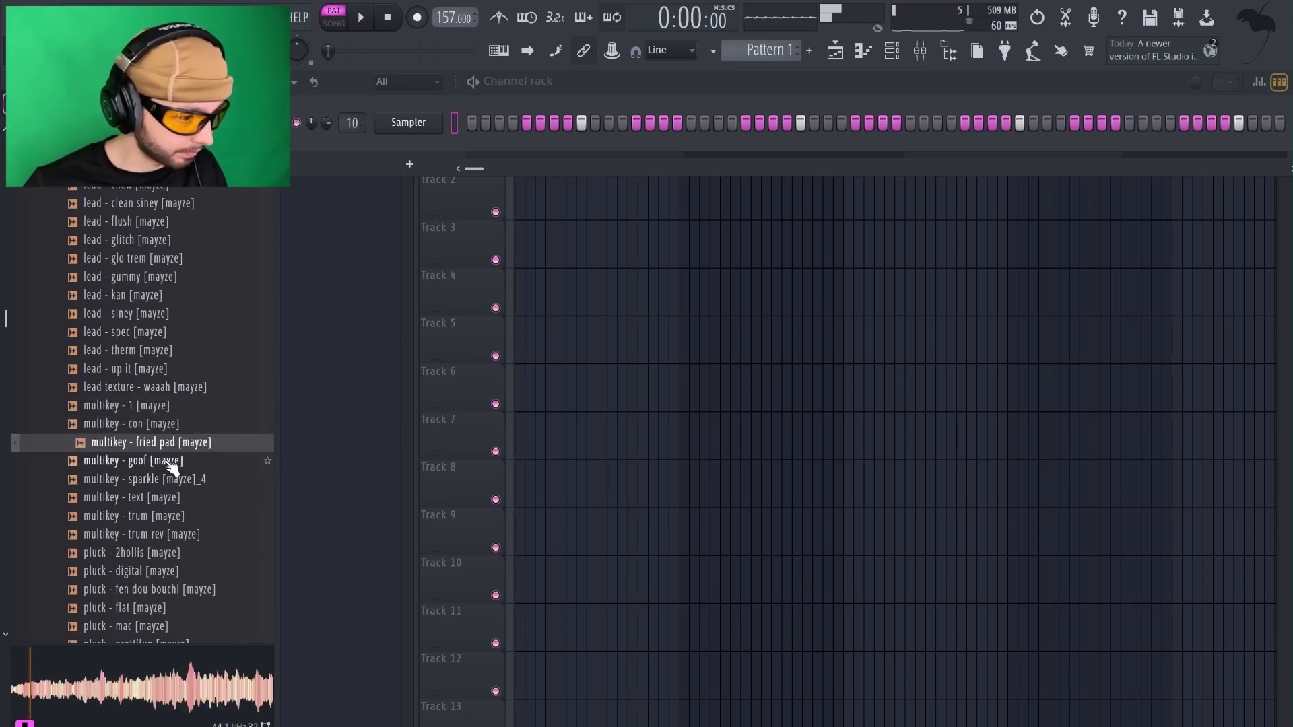
click(168, 461)
click(176, 480)
Load the "multikey - fried pad" sample as a new channel and shorten its volume envelope's release.
click(177, 444)
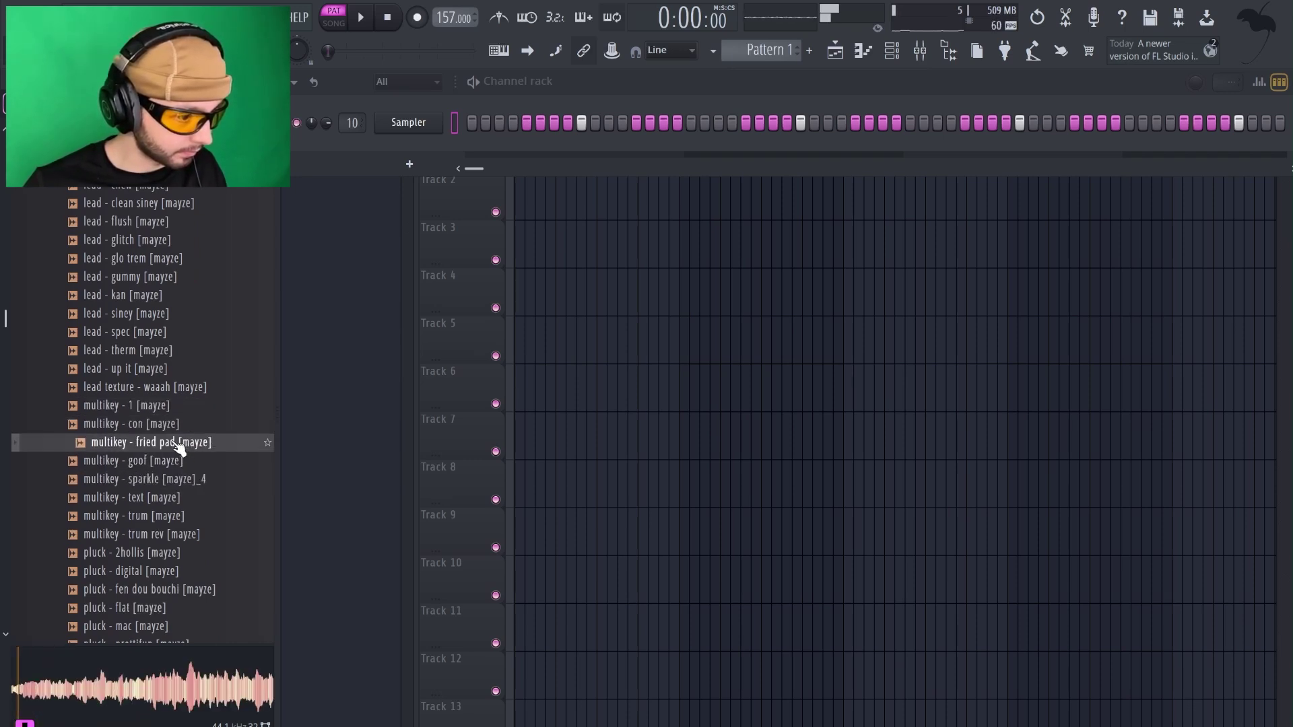
drag(412, 145, 412, 147)
click(390, 193)
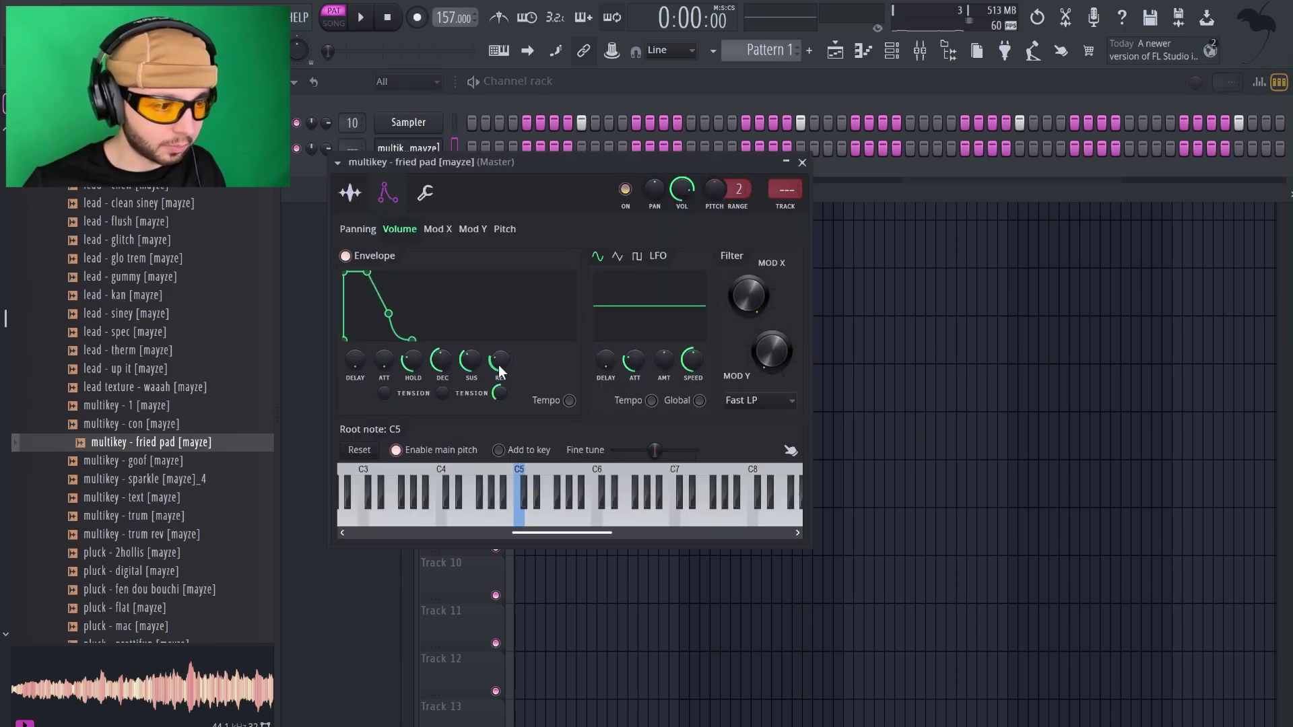
drag(499, 363, 499, 379)
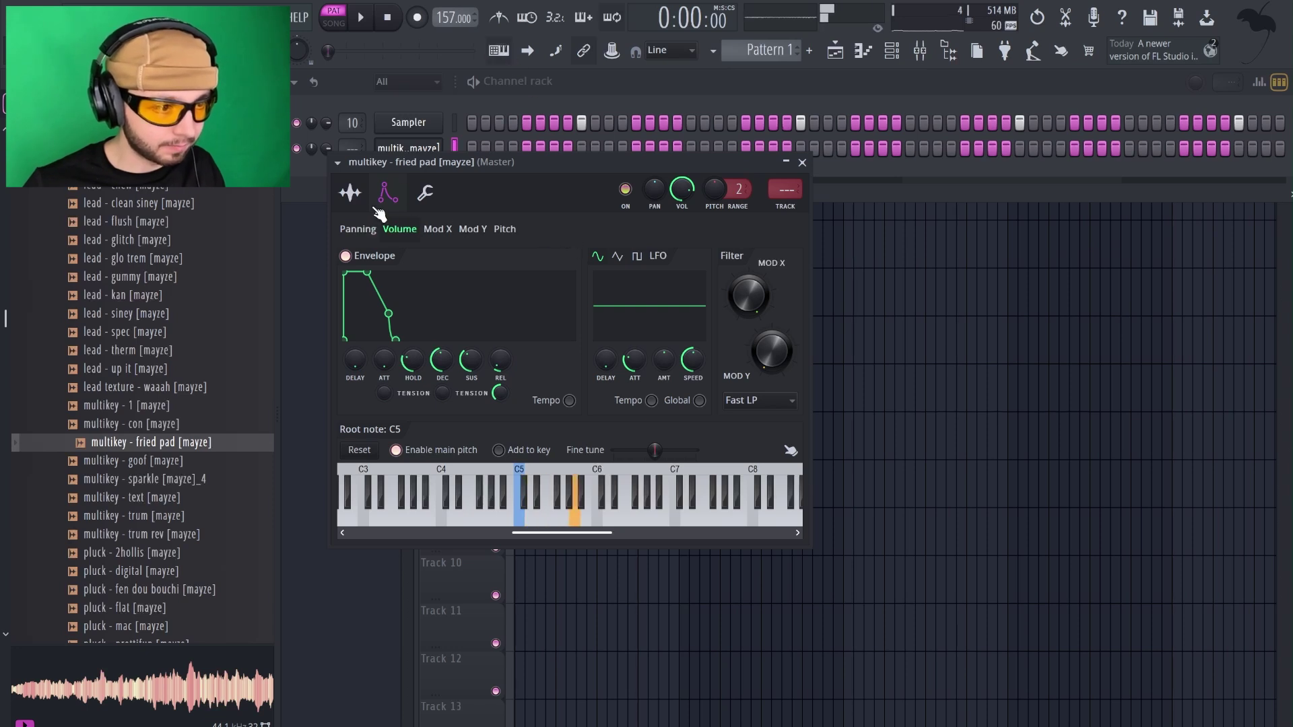
click(350, 194)
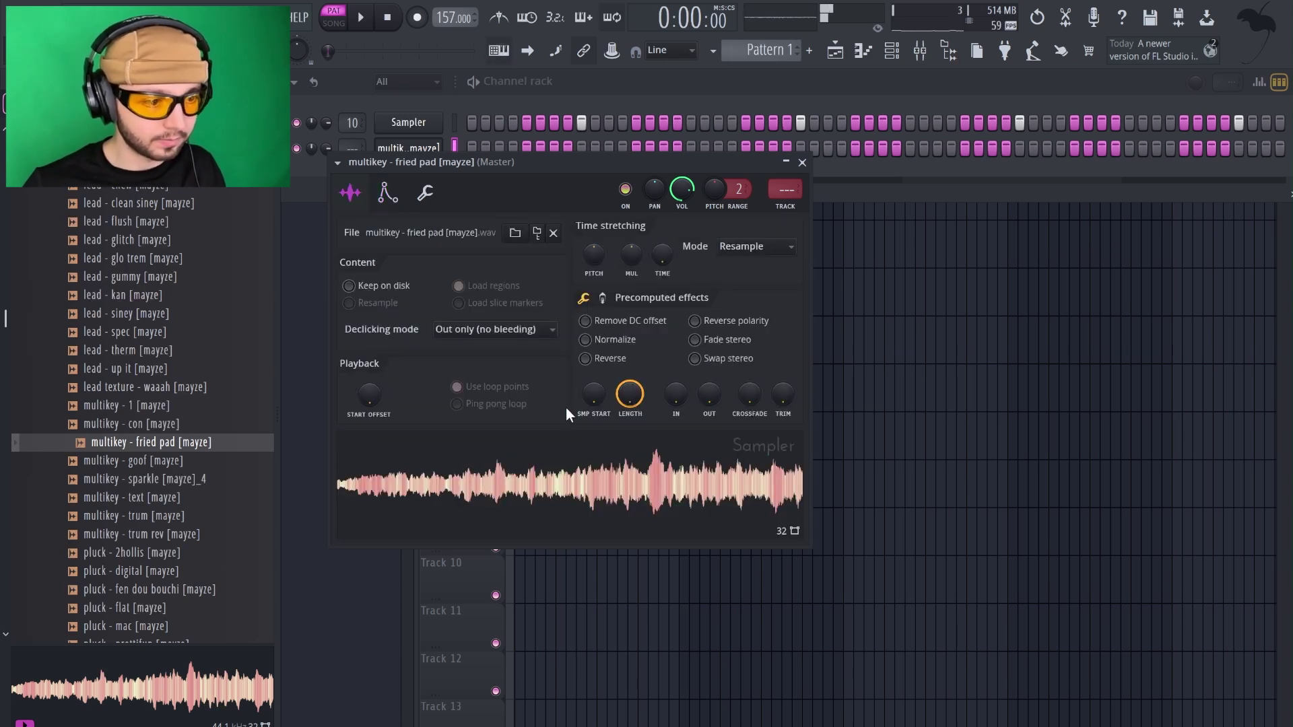
click(802, 162)
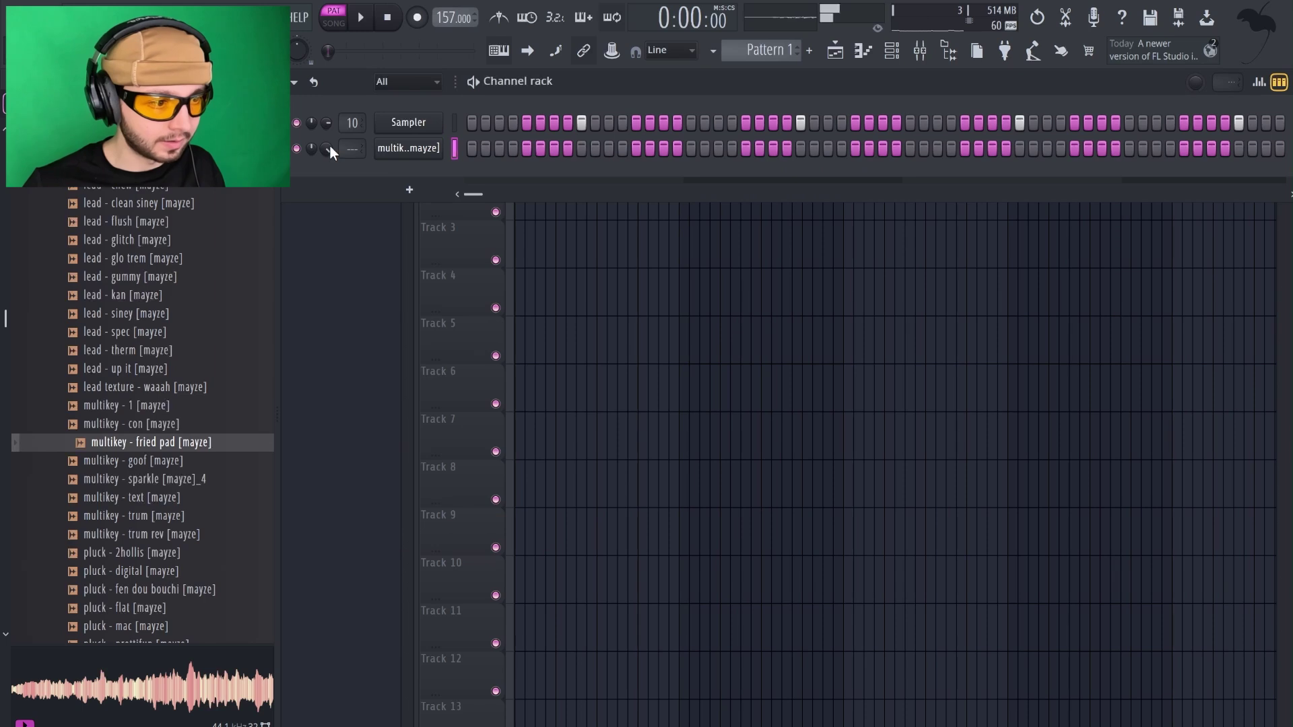
Open the fried pad channel's piano roll and set its scale highlighting root note to C#.
click(863, 51)
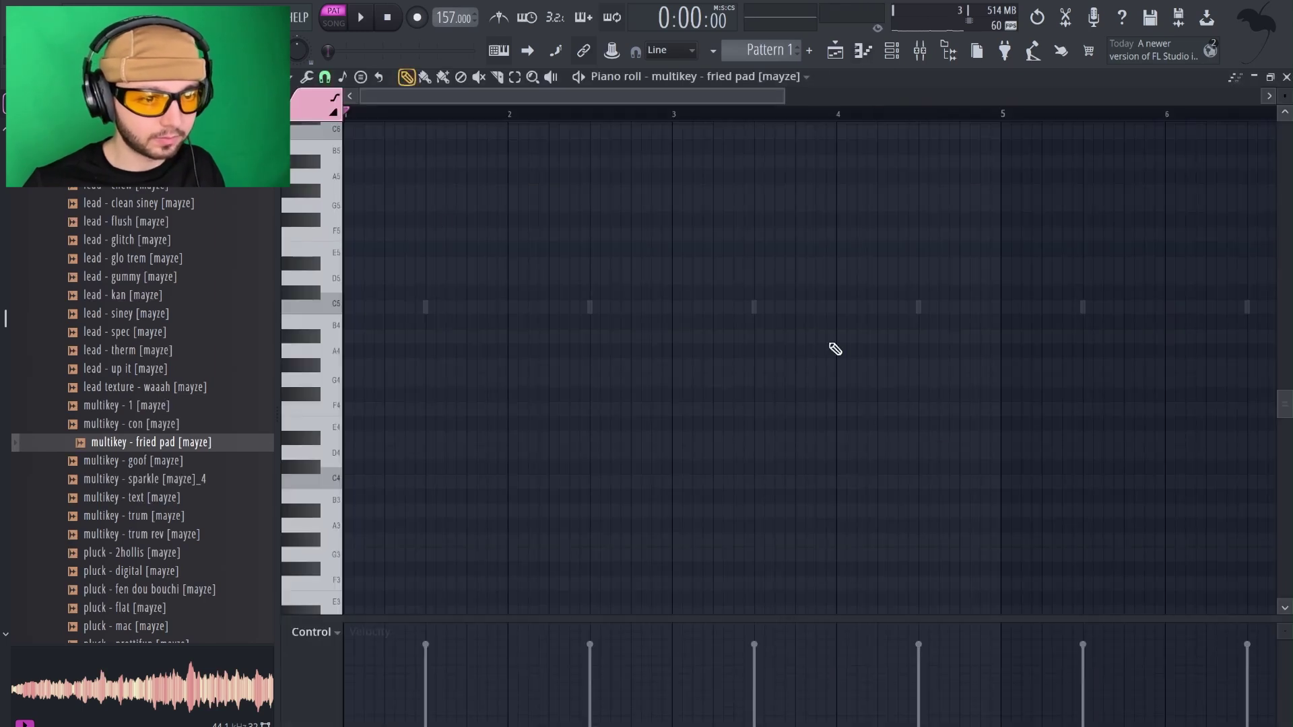
scroll(433, 216, up, 3)
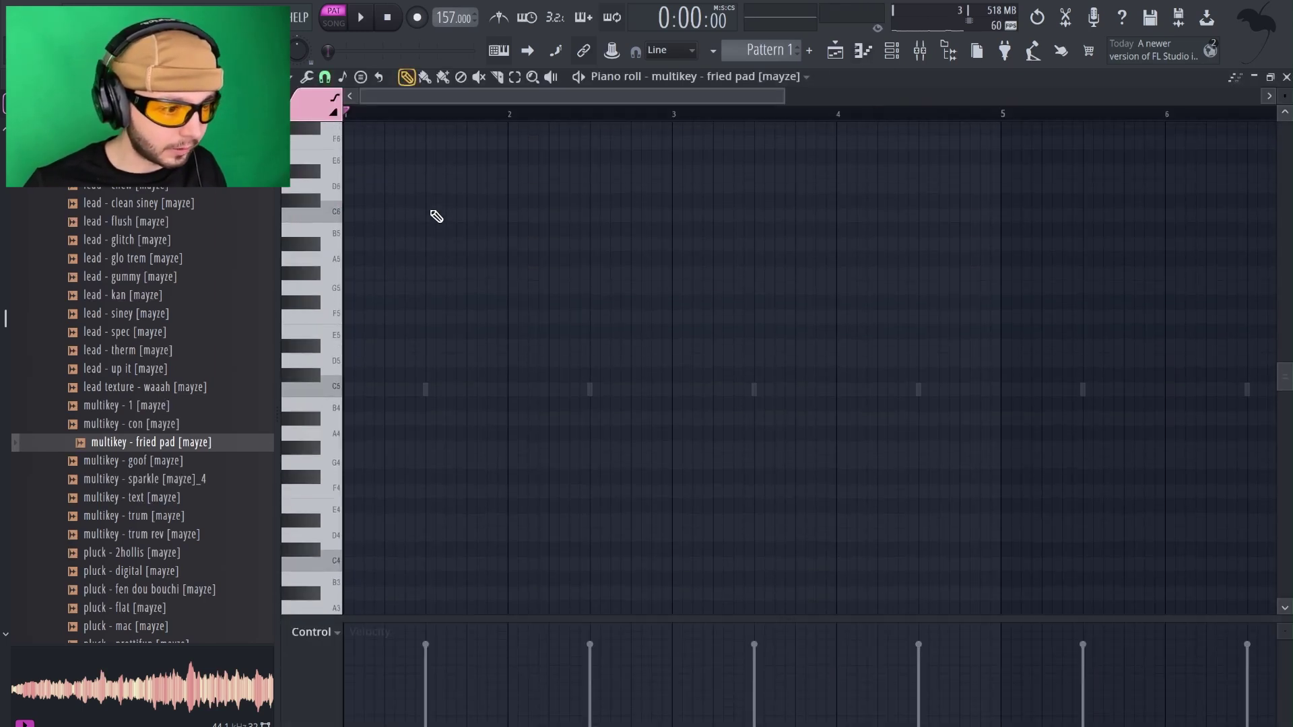
click(293, 77)
mouse_move(331, 165)
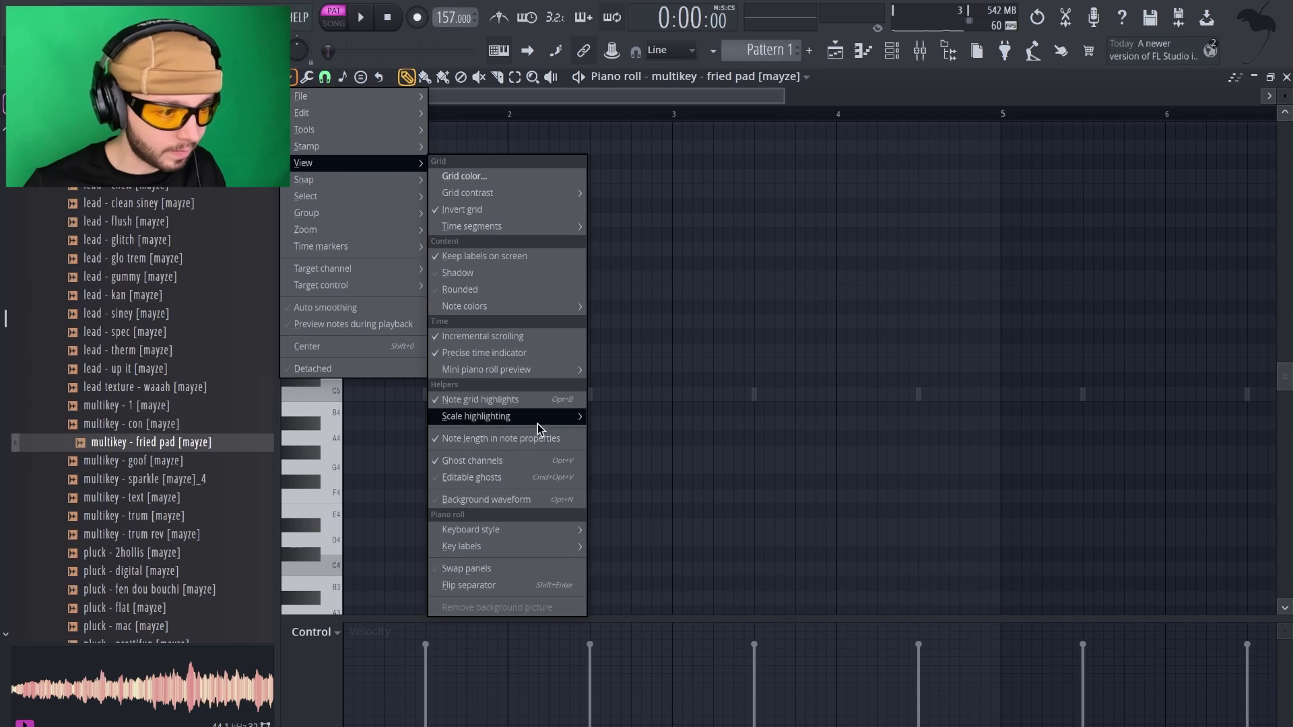
mouse_move(540, 424)
click(606, 62)
click(669, 140)
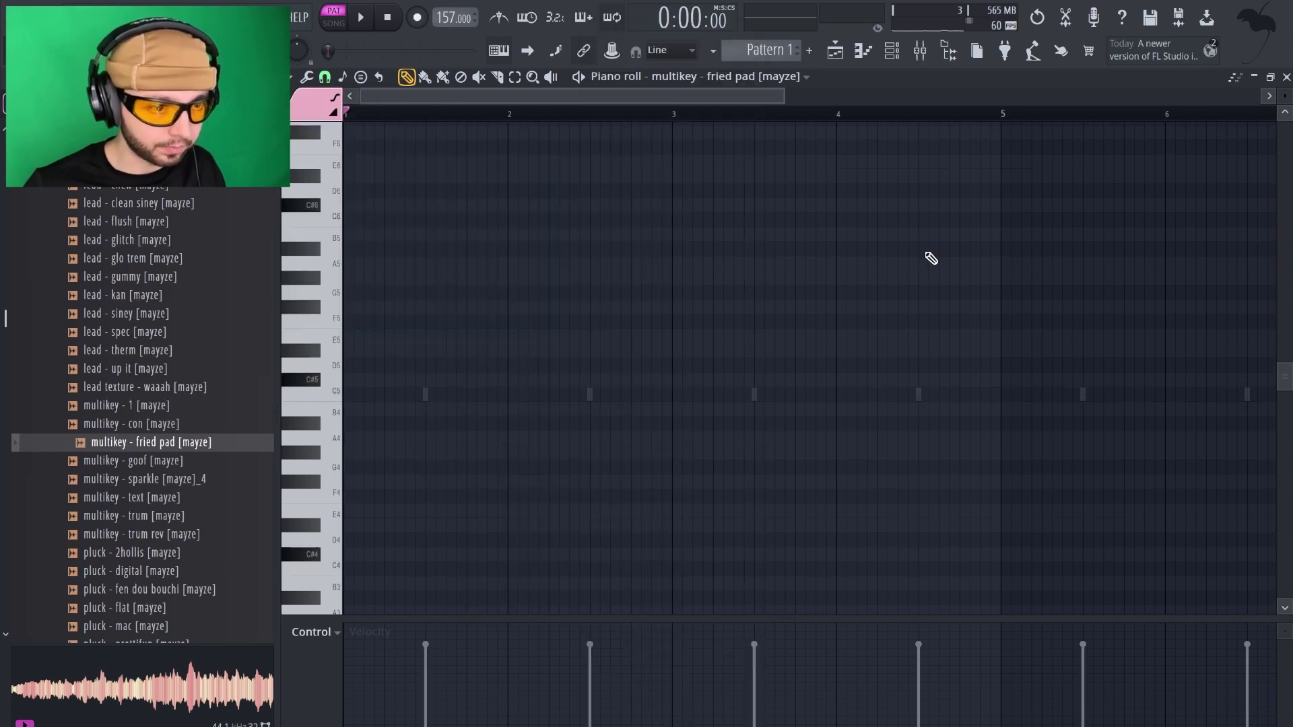
Play test notes with the fried pad and check the typing keyboard's root note and scale layout.
key(v)
key(n)
key(x)
key(n)
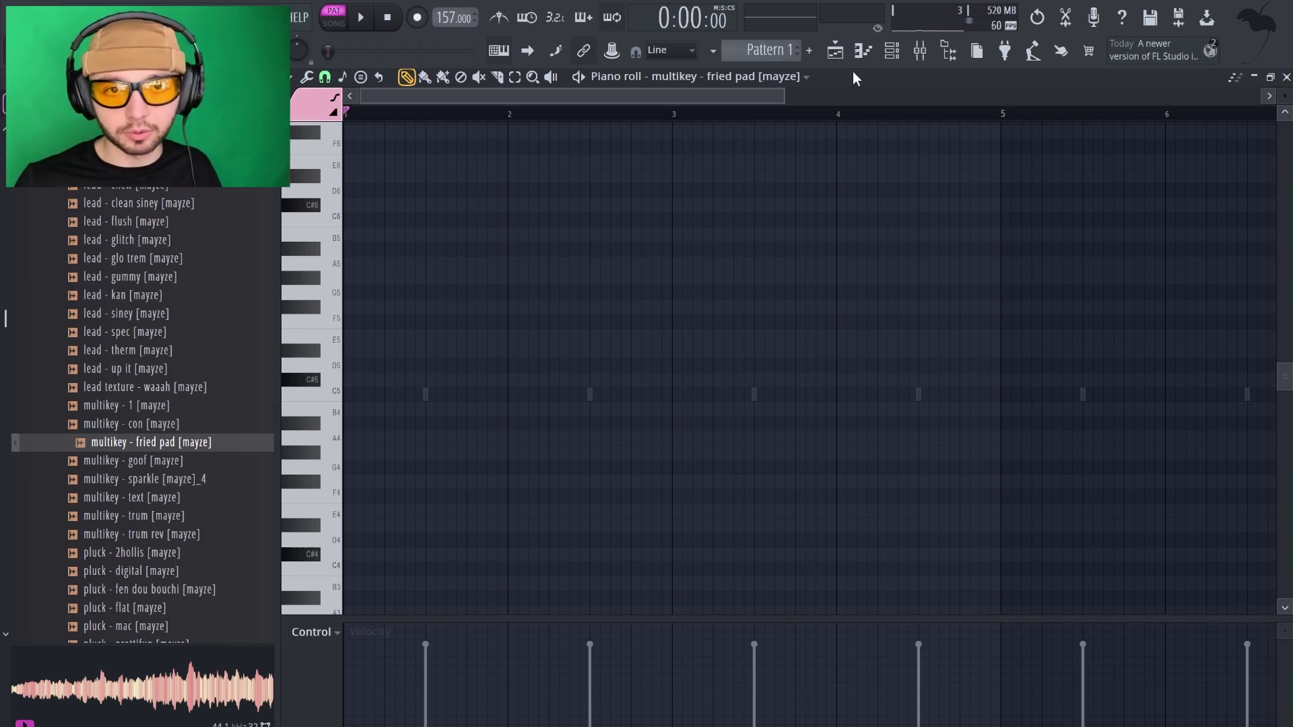
click(496, 51)
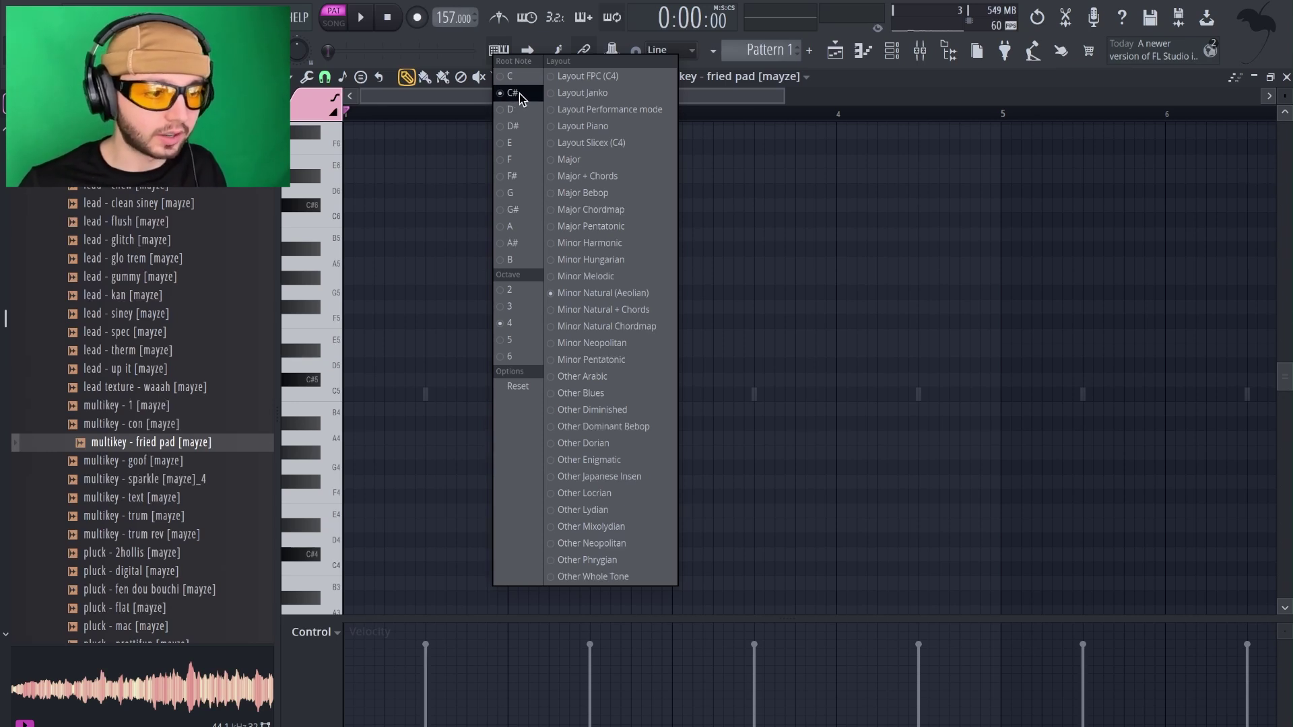
click(846, 75)
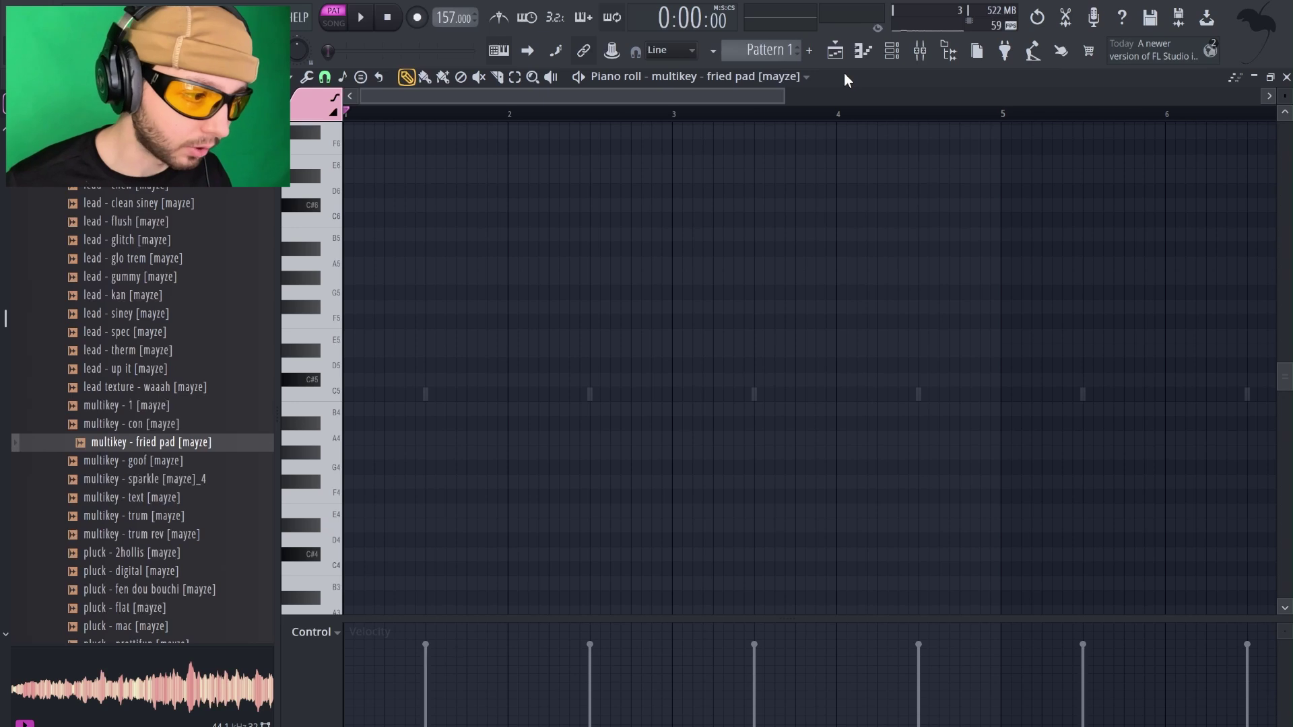
Try out chord ideas with the fried pad by playing them live on the computer keyboard.
key(s)
key(c)
key(h)
key(s)
key(c)
key(h)
key(d)
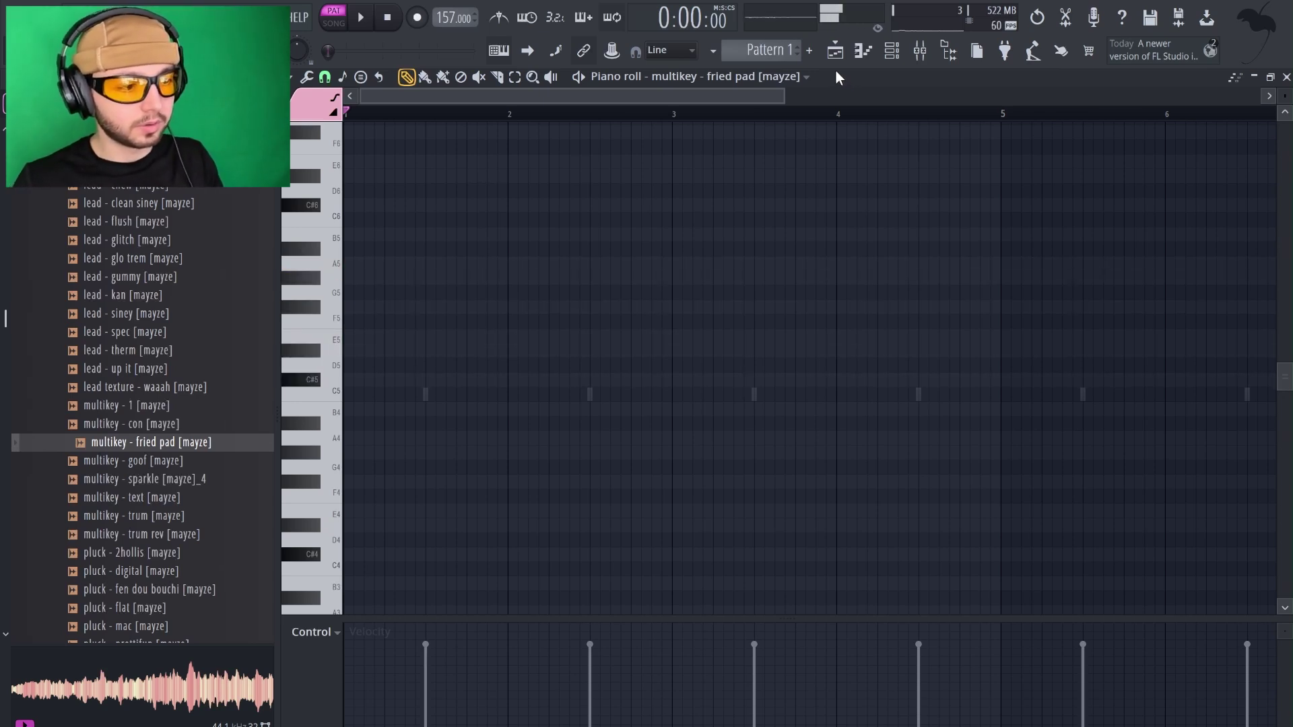
key(c)
key(h)
key(m)
key(g)
key(n)
key(l)
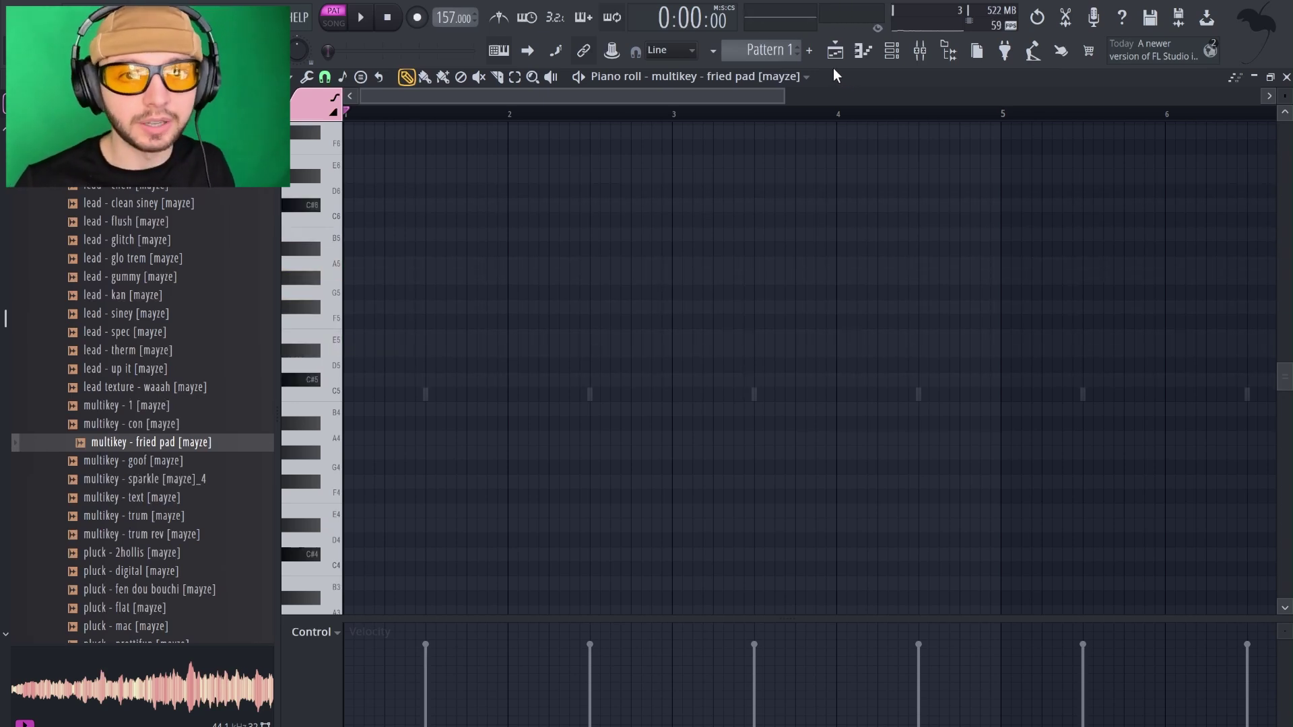
key(s)
key(d)
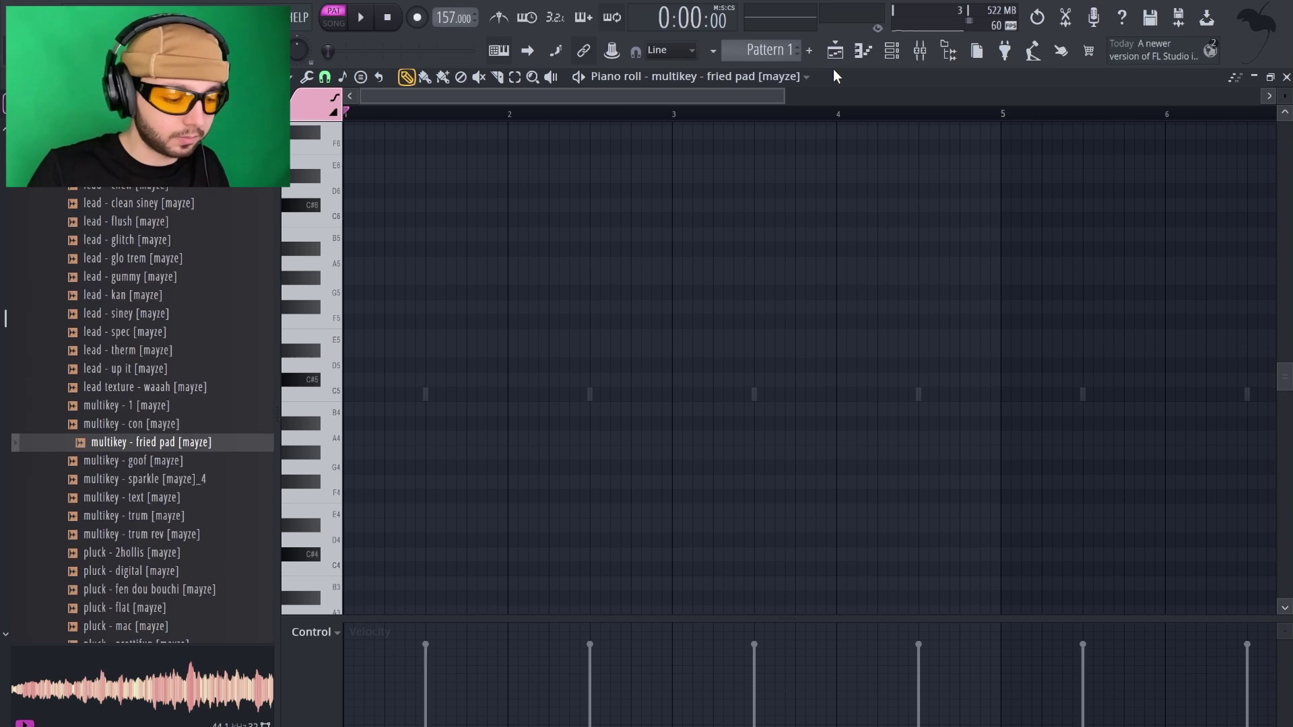
key(s)
key(c)
key(h)
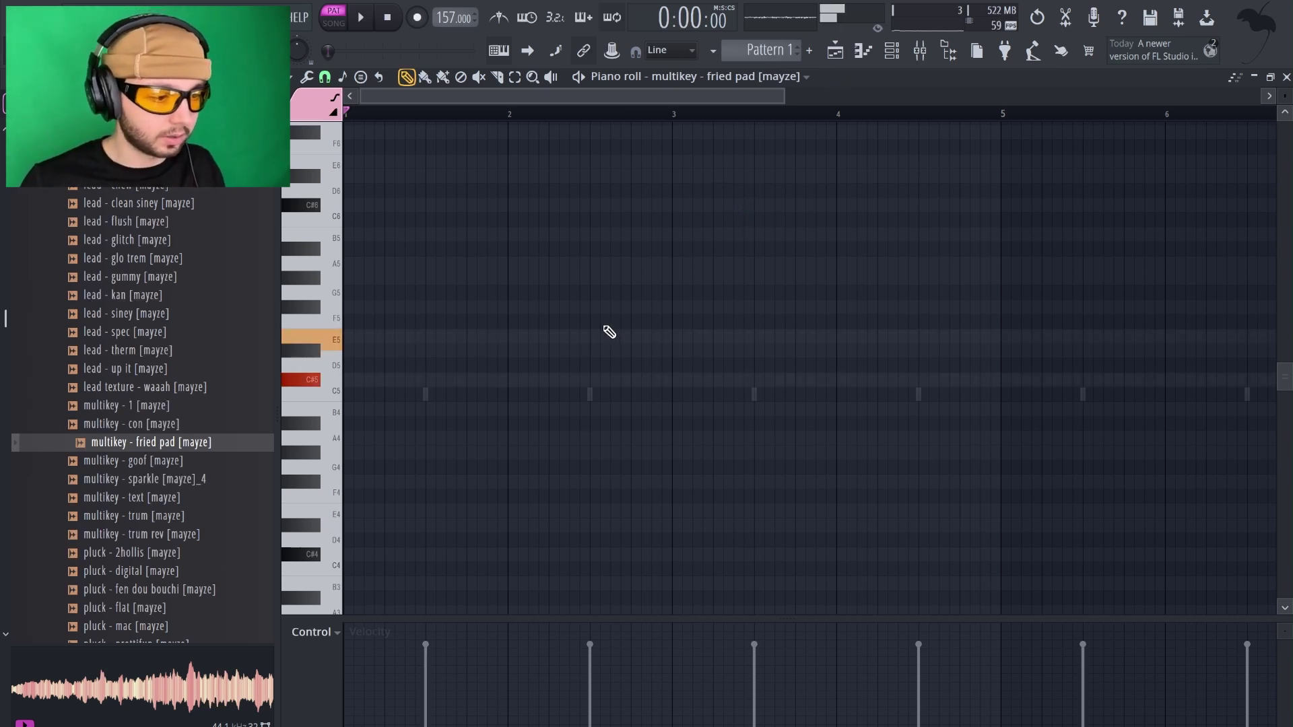
Draw three-beat A5 and G#5 notes back to back from bar 1, and stack C#6 and E6 above the A5.
mouse_move(355, 340)
mouse_down()
mouse_move(356, 275)
mouse_move(466, 285)
mouse_up()
click(474, 278)
scroll(521, 313, up, 2)
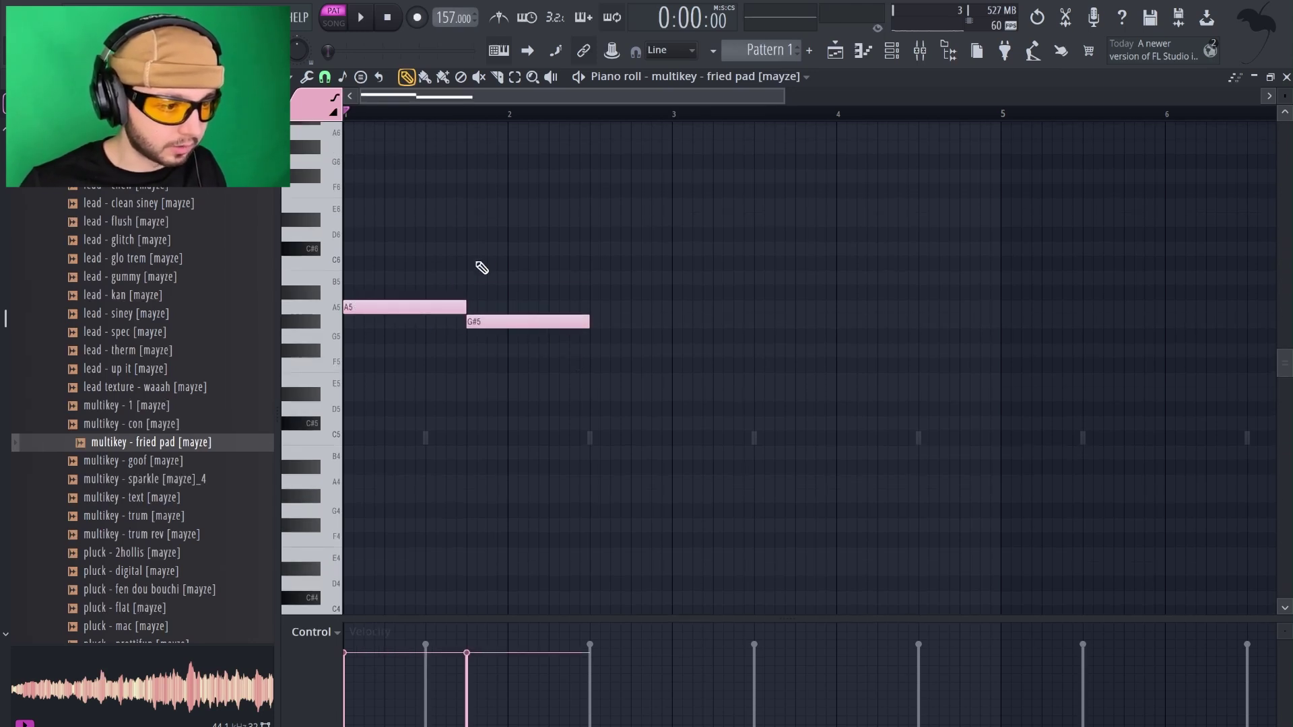
click(404, 249)
click(404, 175)
drag(404, 175, 404, 205)
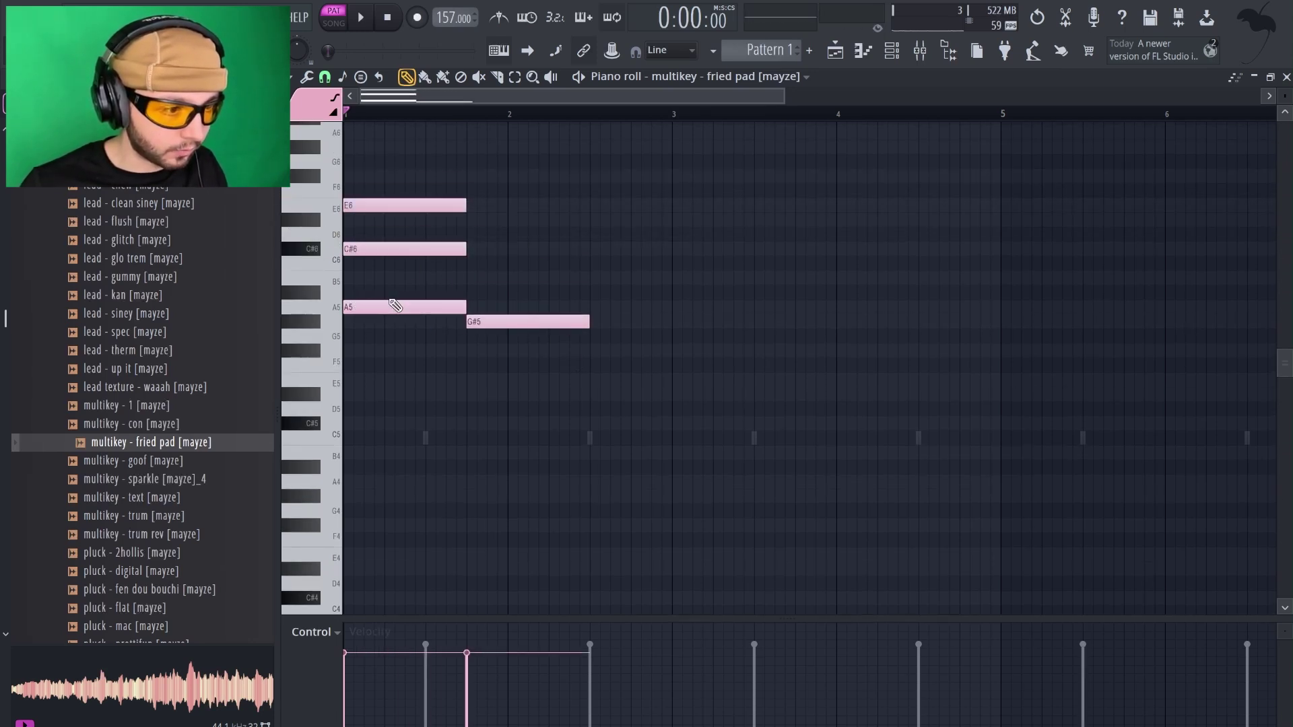
scroll(395, 305, up, 4)
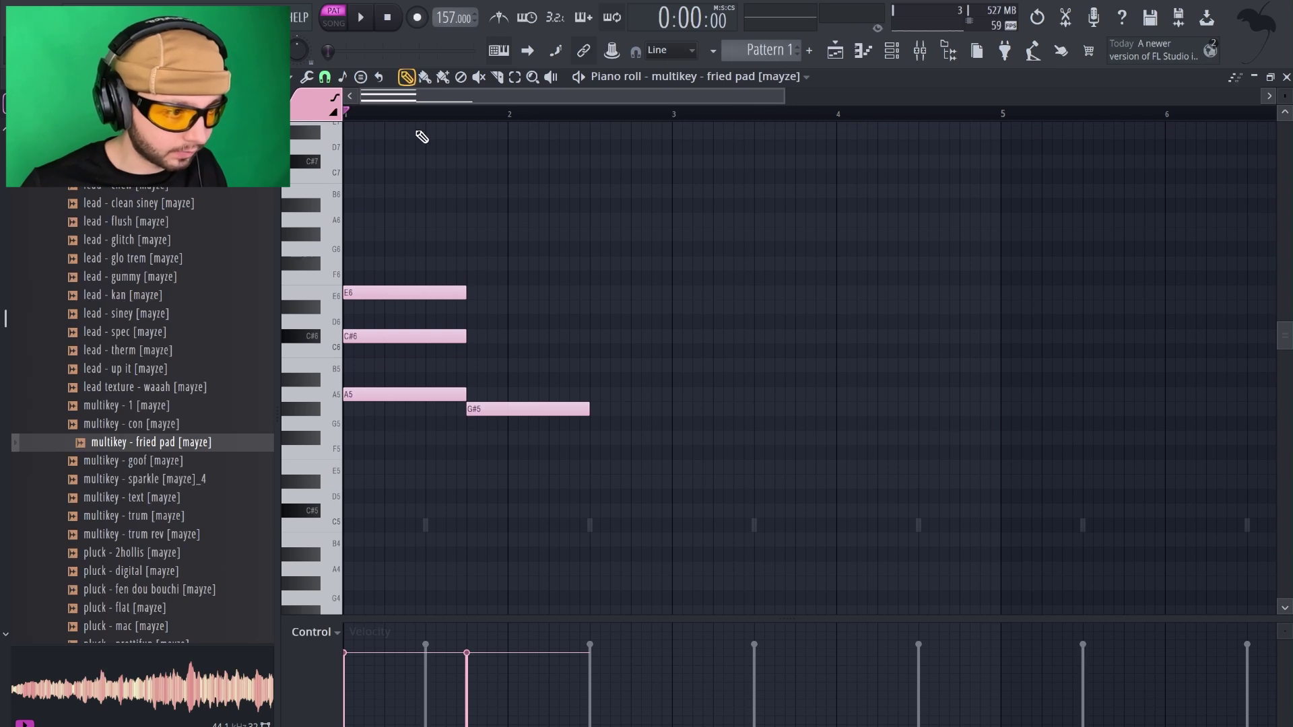
click(326, 78)
click(307, 78)
click(307, 79)
click(291, 81)
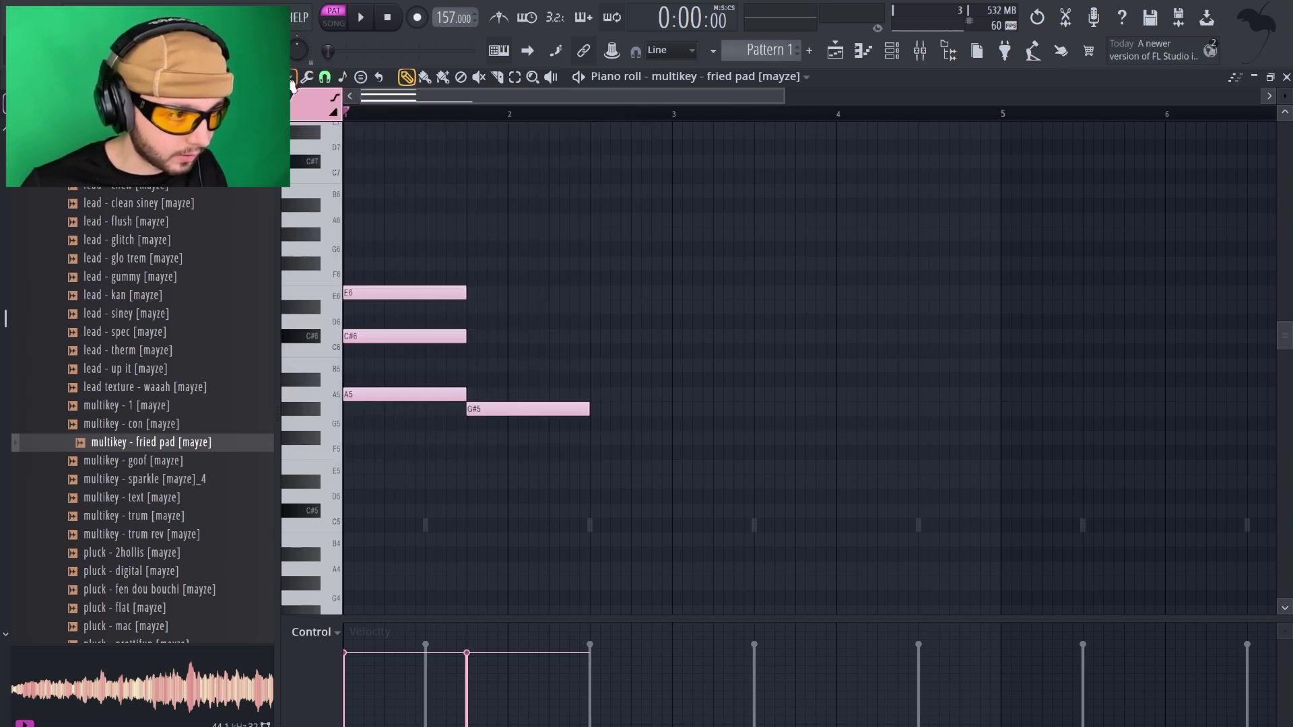
click(775, 280)
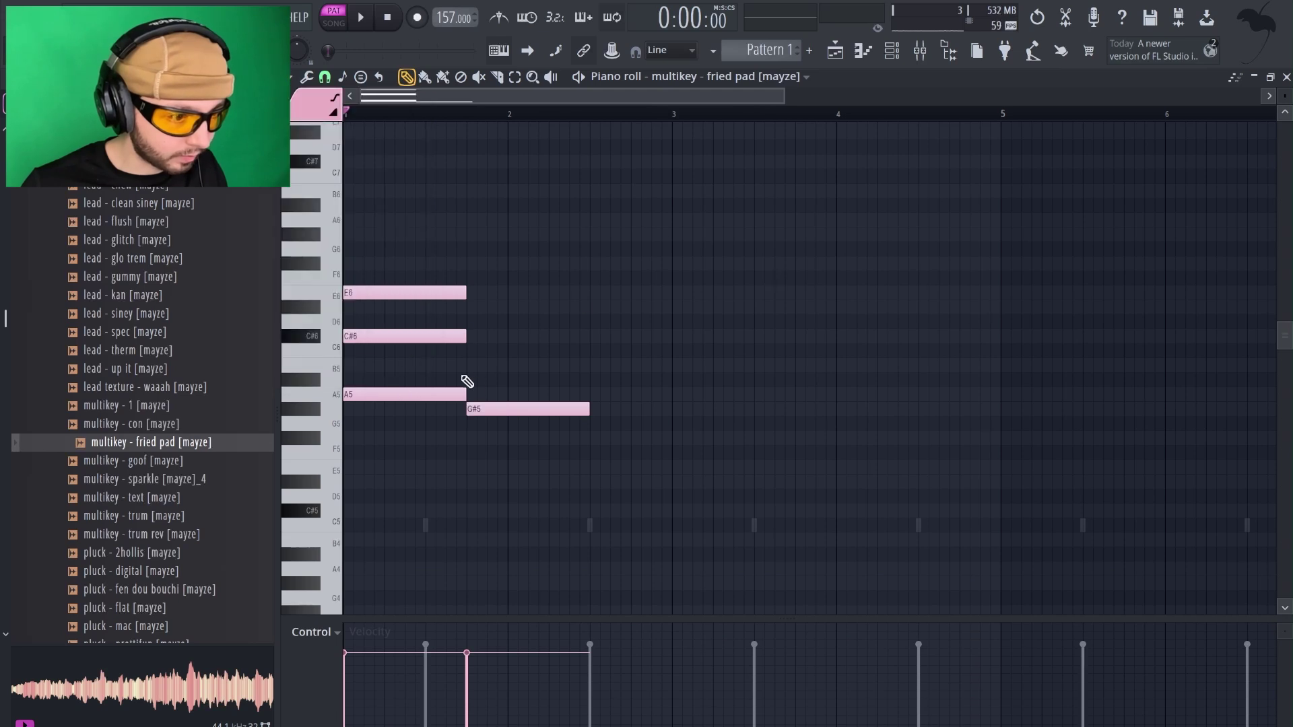
Add F#6 to the first chord and build the second chord with B5, D#6 and F#6 above its G#5.
mouse_move(397, 439)
mouse_down()
mouse_move(378, 264)
mouse_move(366, 233)
mouse_move(347, 236)
mouse_up()
ctrl+click(470, 239)
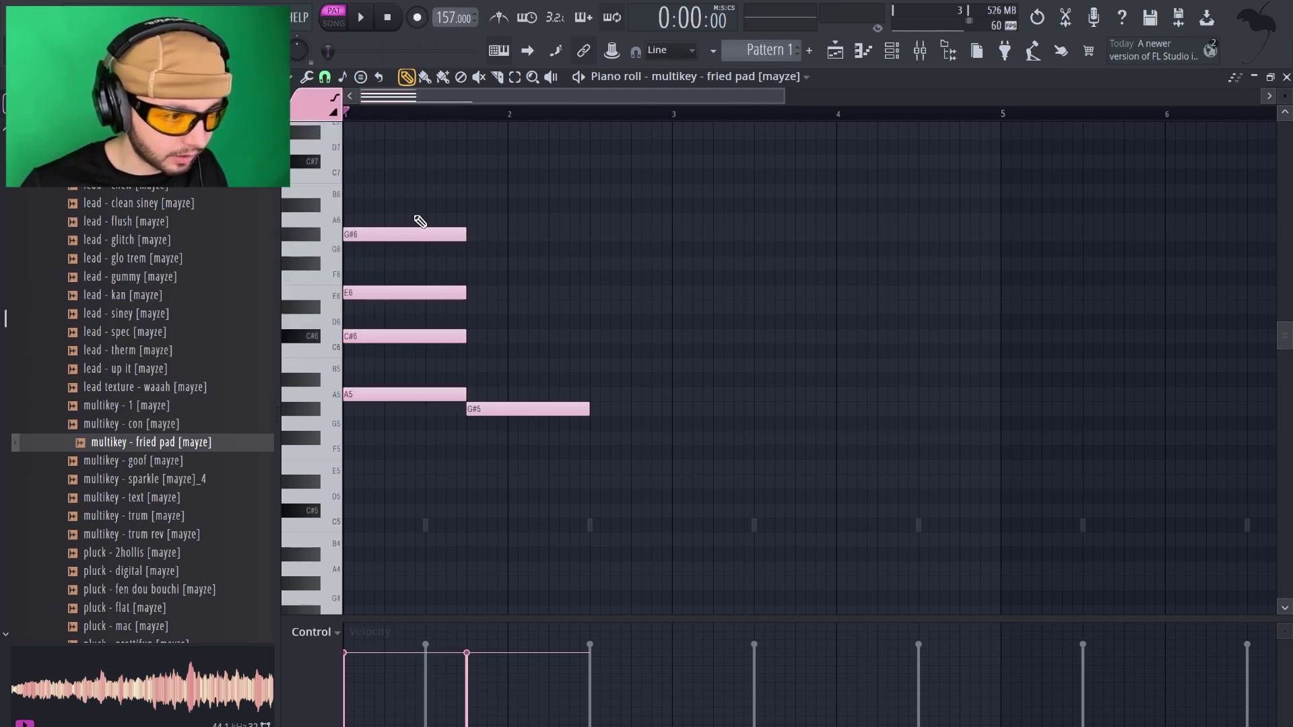
mouse_move(489, 371)
mouse_down()
mouse_move(463, 349)
mouse_move(501, 329)
mouse_up()
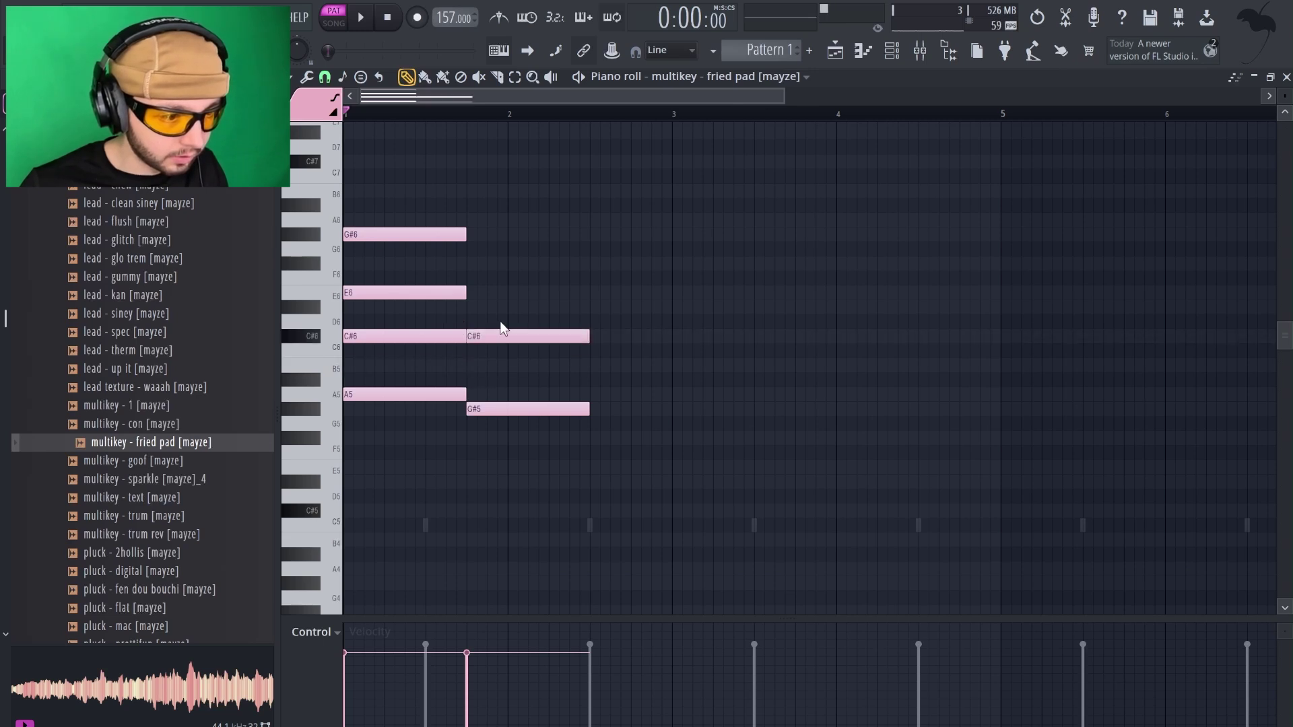
mouse_move(480, 263)
mouse_down()
mouse_move(473, 228)
mouse_move(447, 260)
mouse_up()
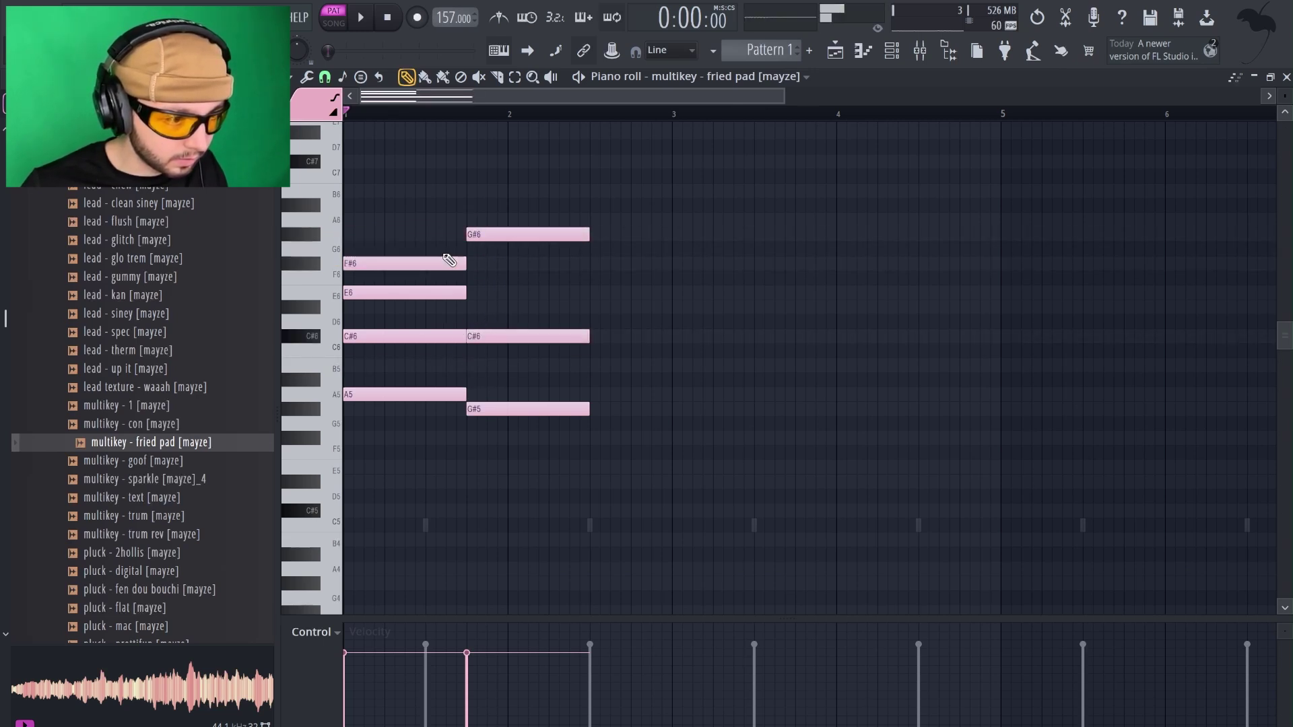
drag(535, 234, 533, 272)
drag(469, 308, 495, 366)
Start playback and transpose all notes of both chords down one octave.
key(space)
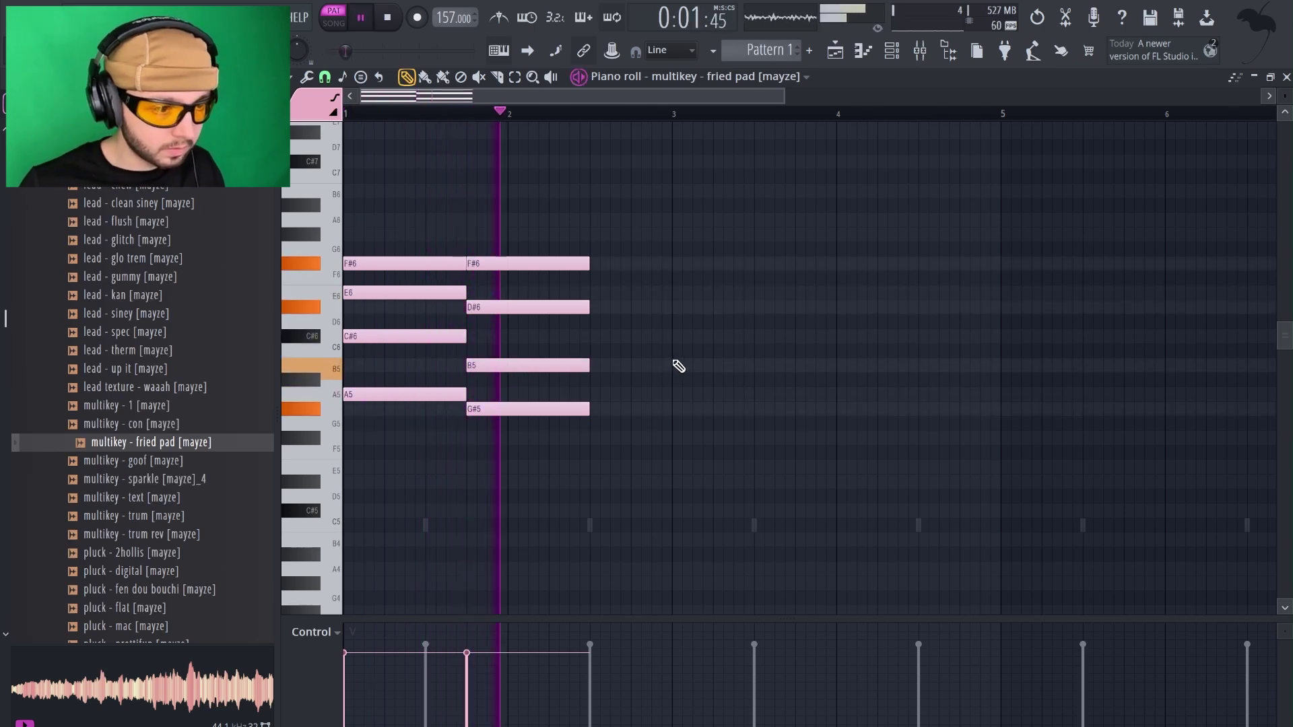
key(ctrl+a)
key(ctrl+Down)
scroll(678, 364, down, 2)
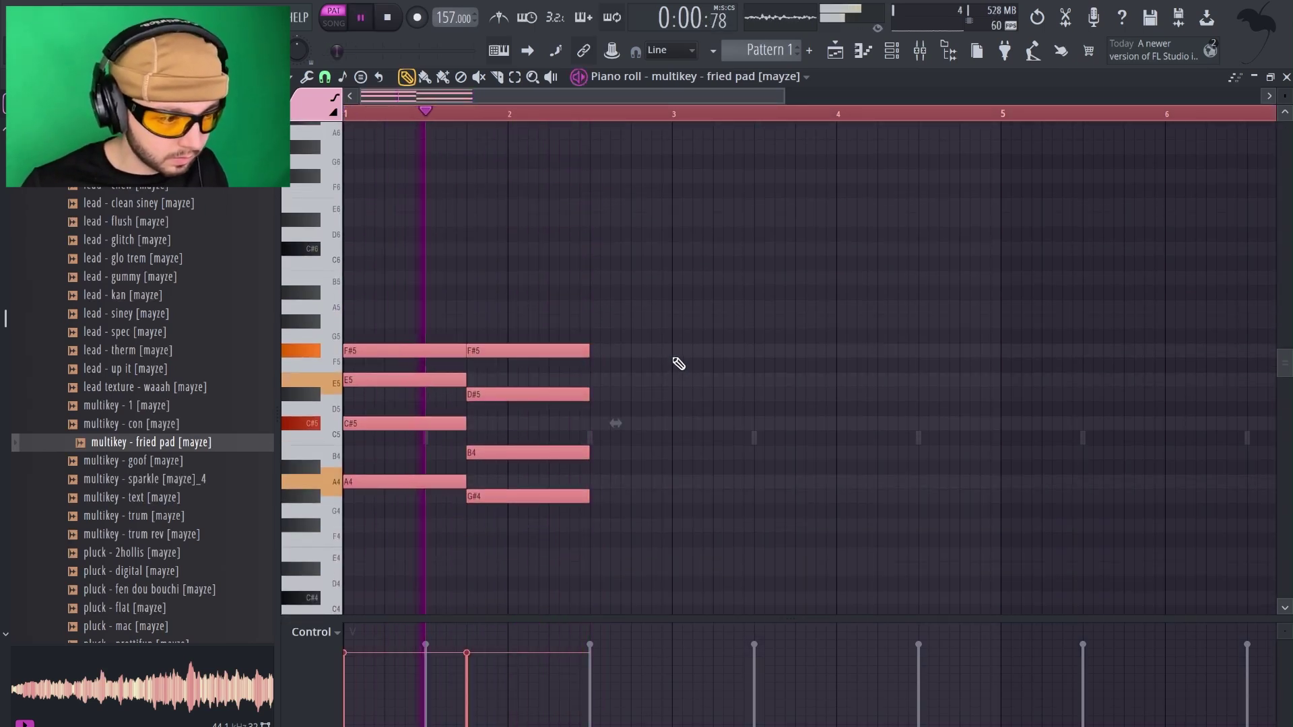
scroll(678, 363, down, 1)
key(ctrl+d)
Duplicate the two-chord phrase so that it repeats four times across eight bars.
key(ctrl+a)
key(ctrl+d)
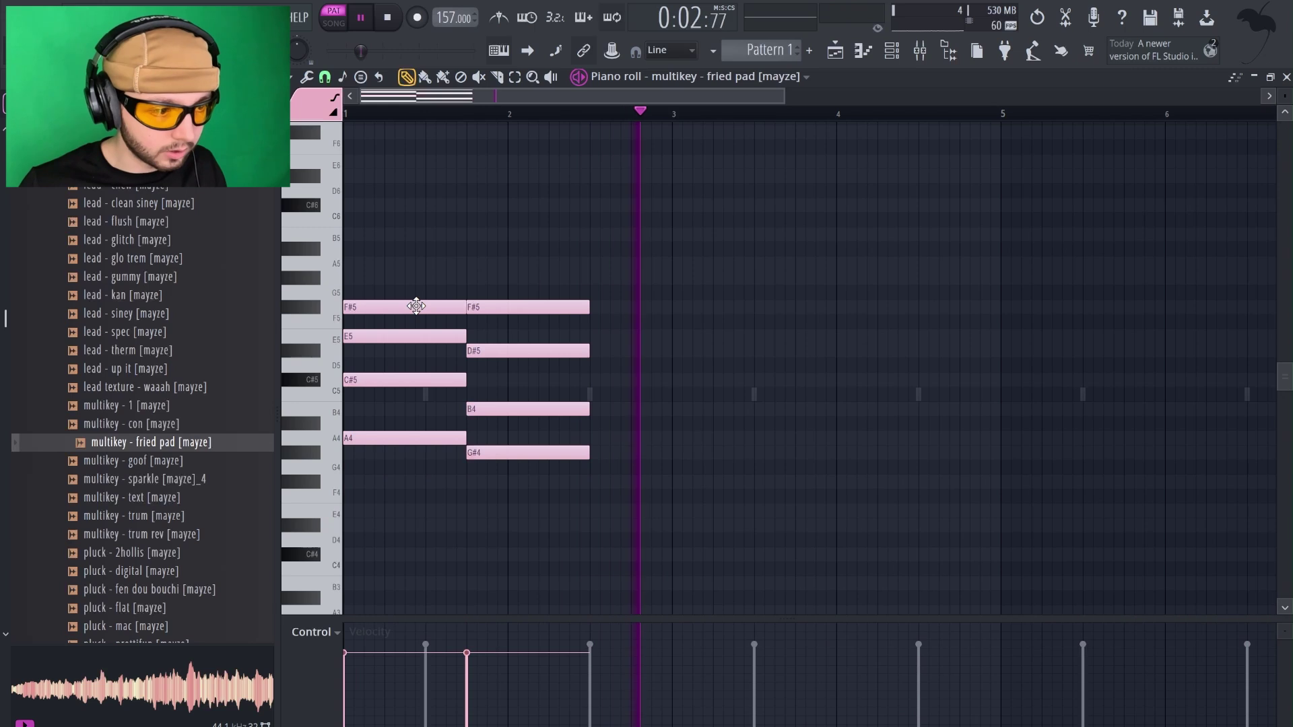
key(ctrl+a)
key(ctrl+b)
ctrl+scroll(832, 170, down, 1)
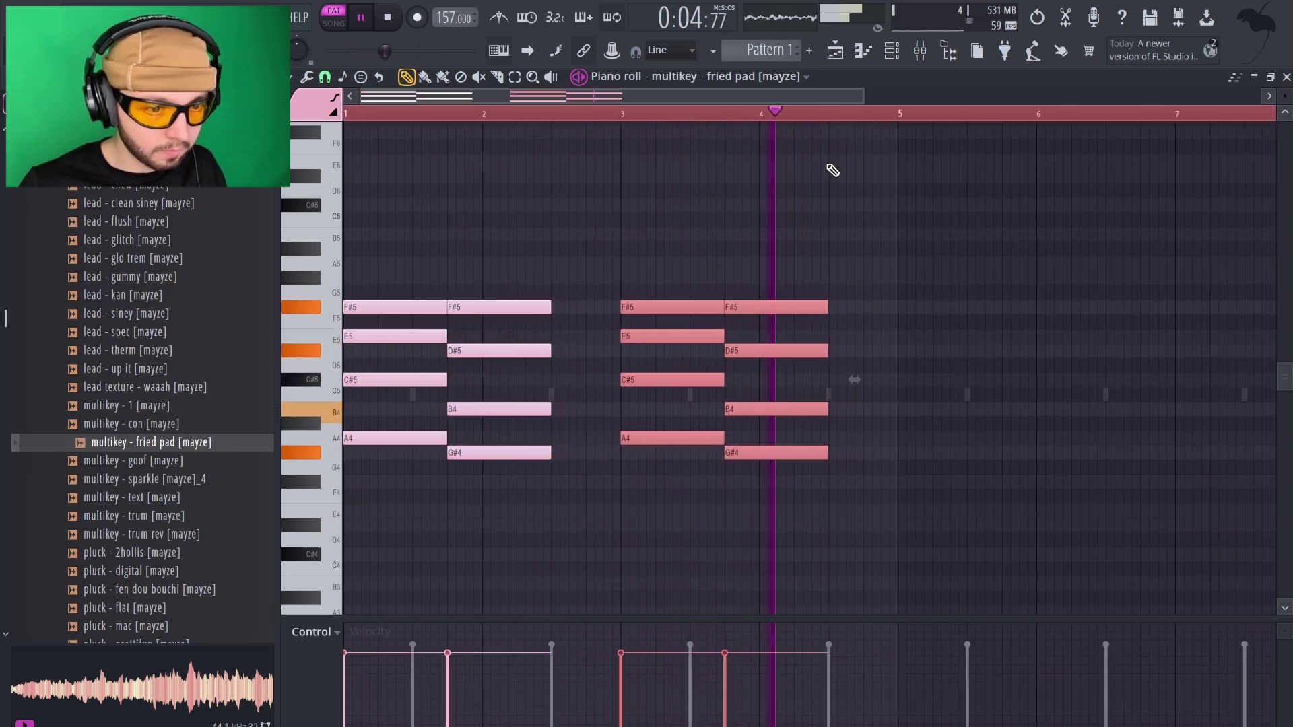
key(ctrl+d)
key(ctrl+a)
key(ctrl+b)
ctrl+scroll(815, 232, down, 1)
key(ctrl+d)
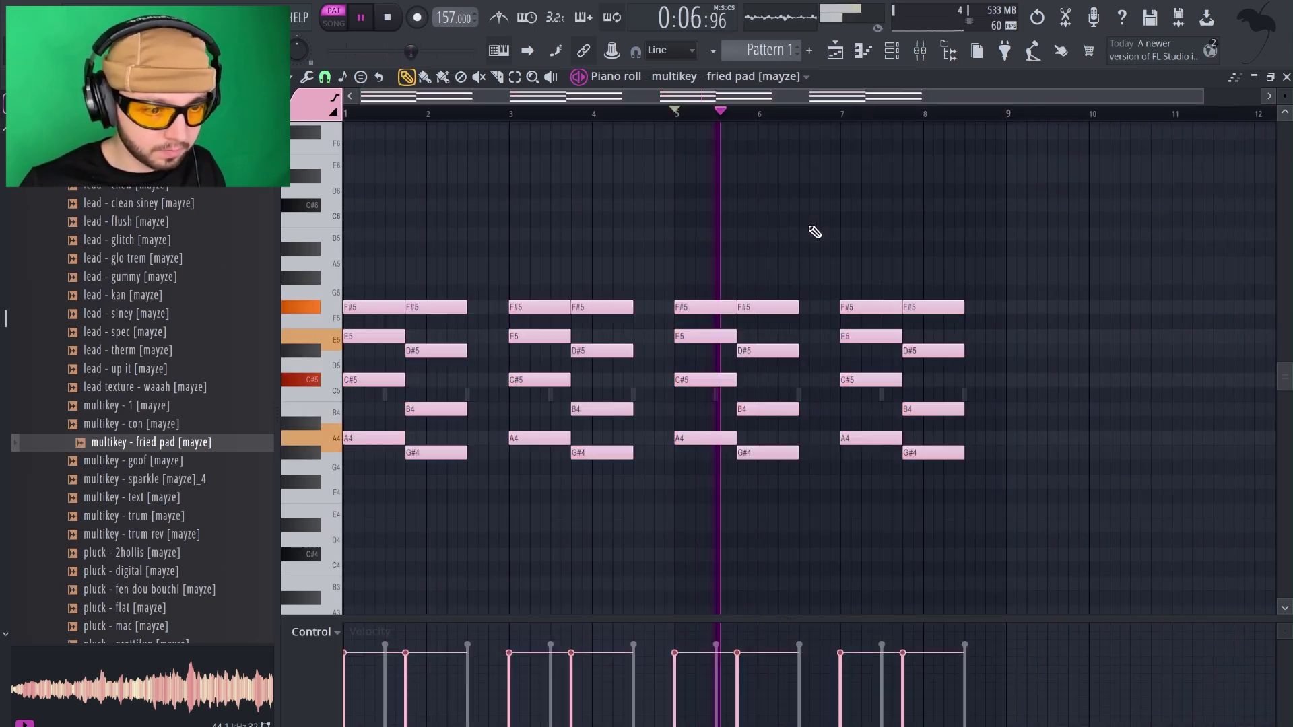
key(ctrl+a)
key(ctrl+d)
key(ctrl+a)
key(ctrl+d)
key(ctrl+a)
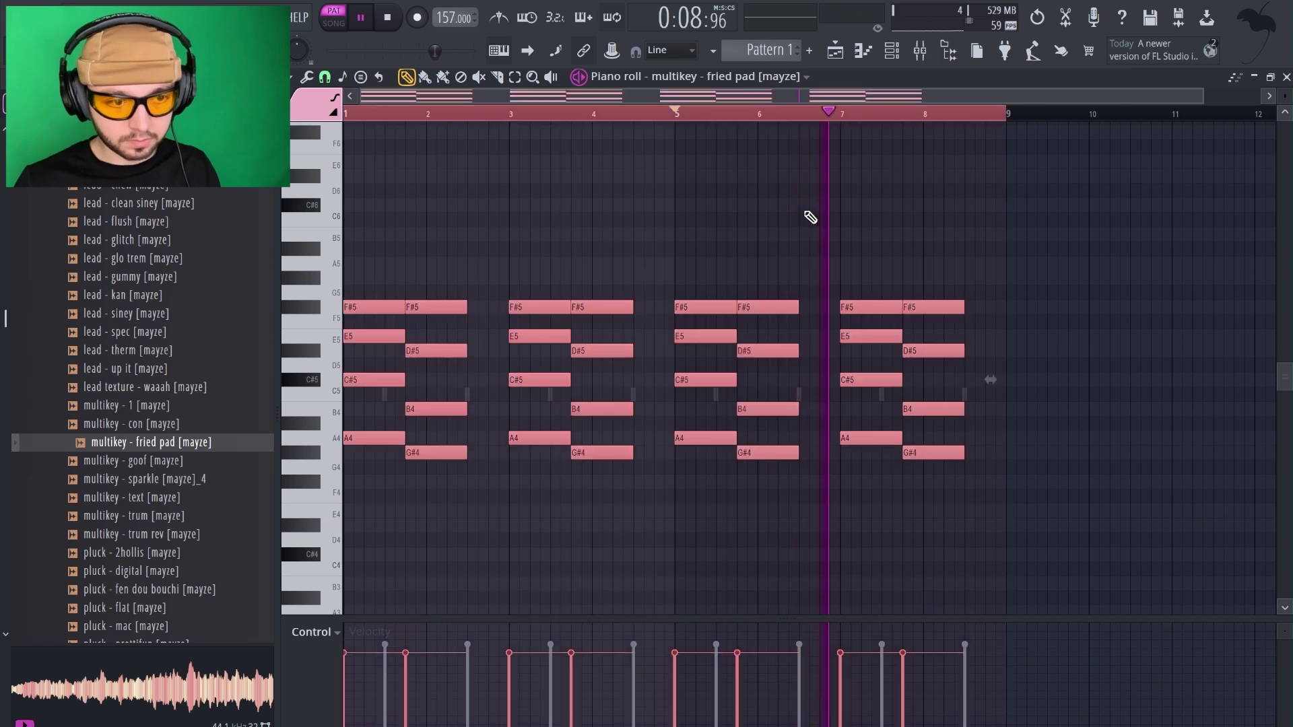
key(ctrl+d)
Draw a one-beat C#6 followed by a one-beat B5 after the second chord to fill the end of bar 2.
key(space)
click(455, 204)
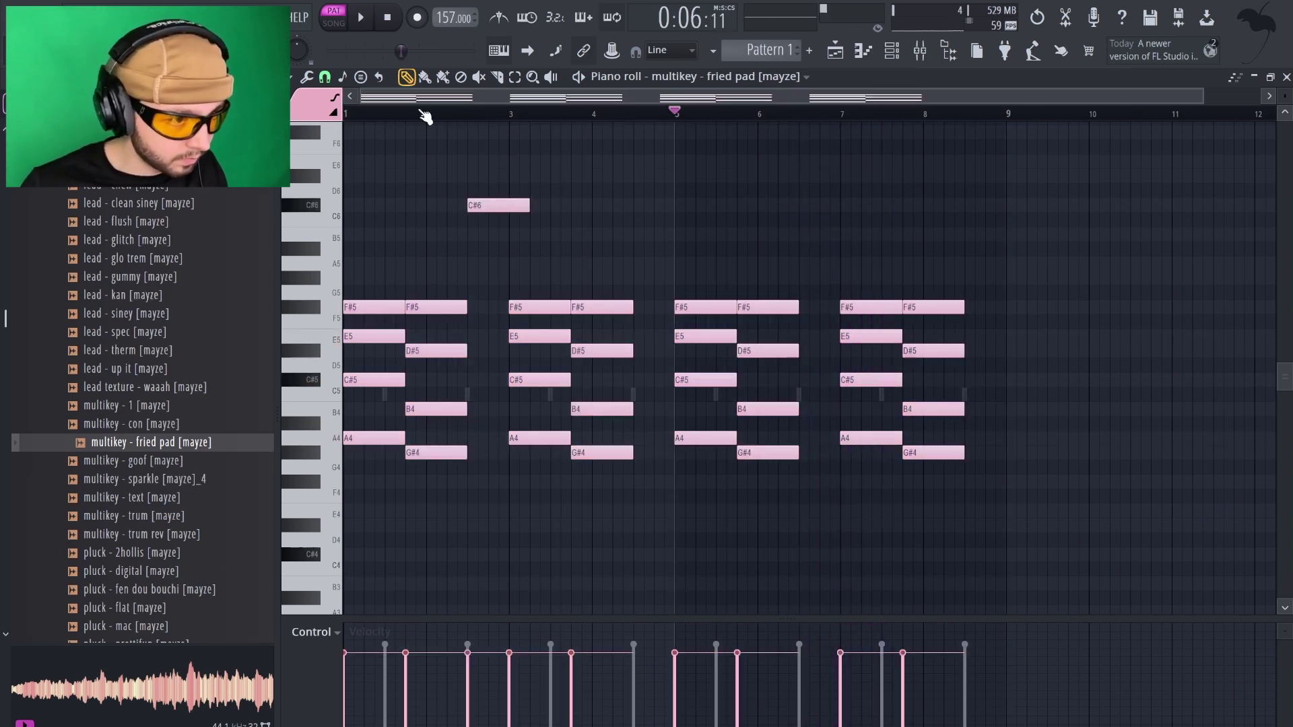
click(348, 114)
key(space)
ctrl+scroll(355, 199, up, 2)
drag(661, 205, 591, 211)
key(space)
click(592, 233)
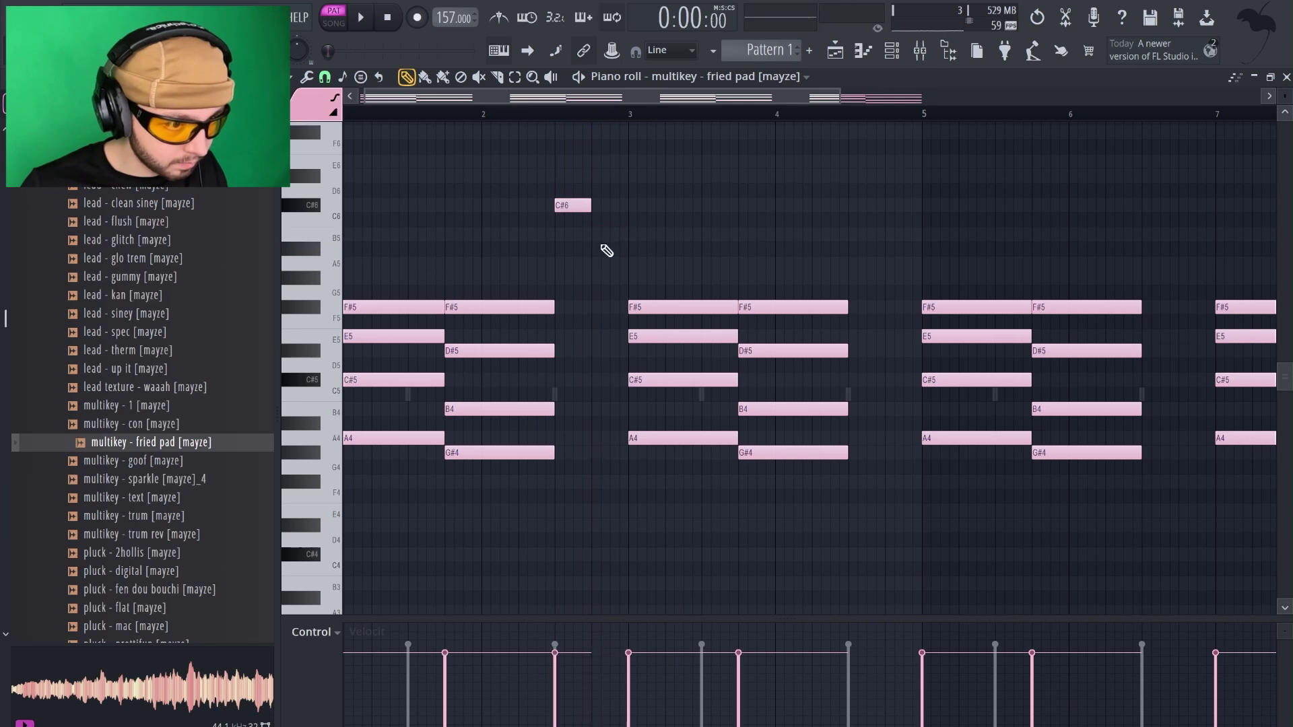
click(595, 264)
click(593, 234)
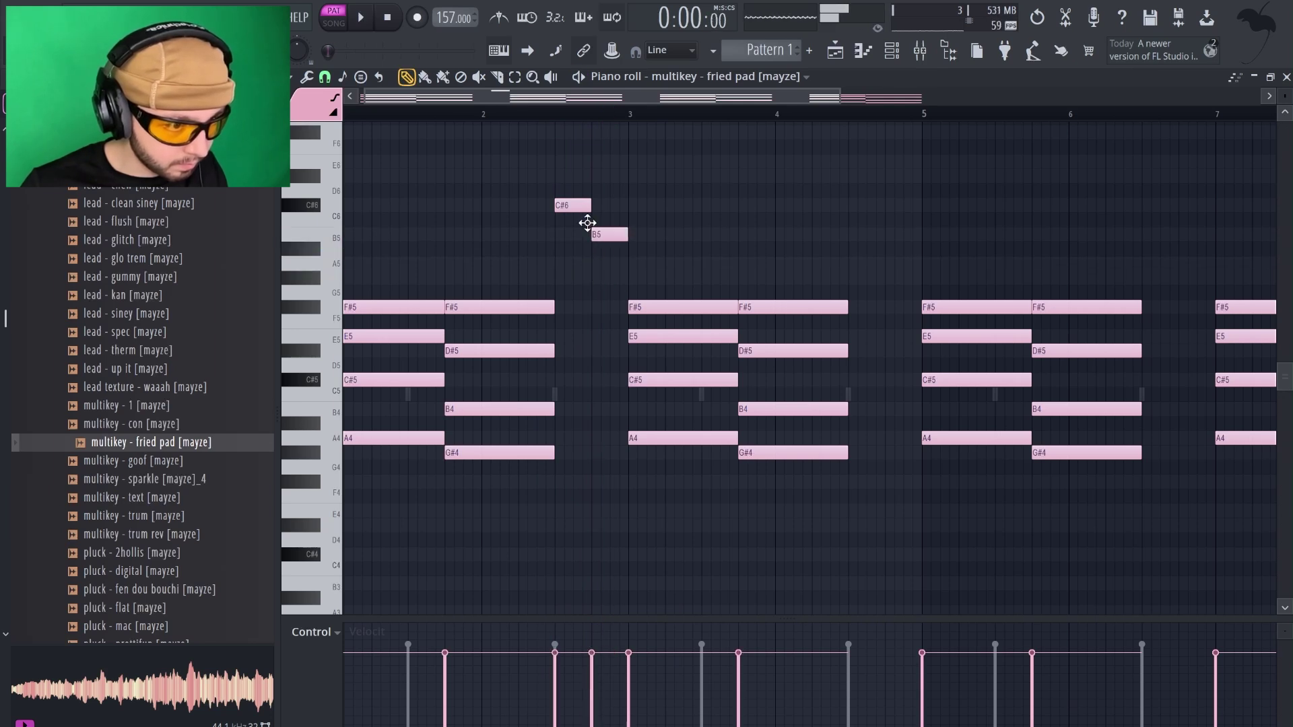
Play back from bar 2, move the C#6 one beat earlier and extend the B5's start half a beat earlier.
click(486, 113)
key(space)
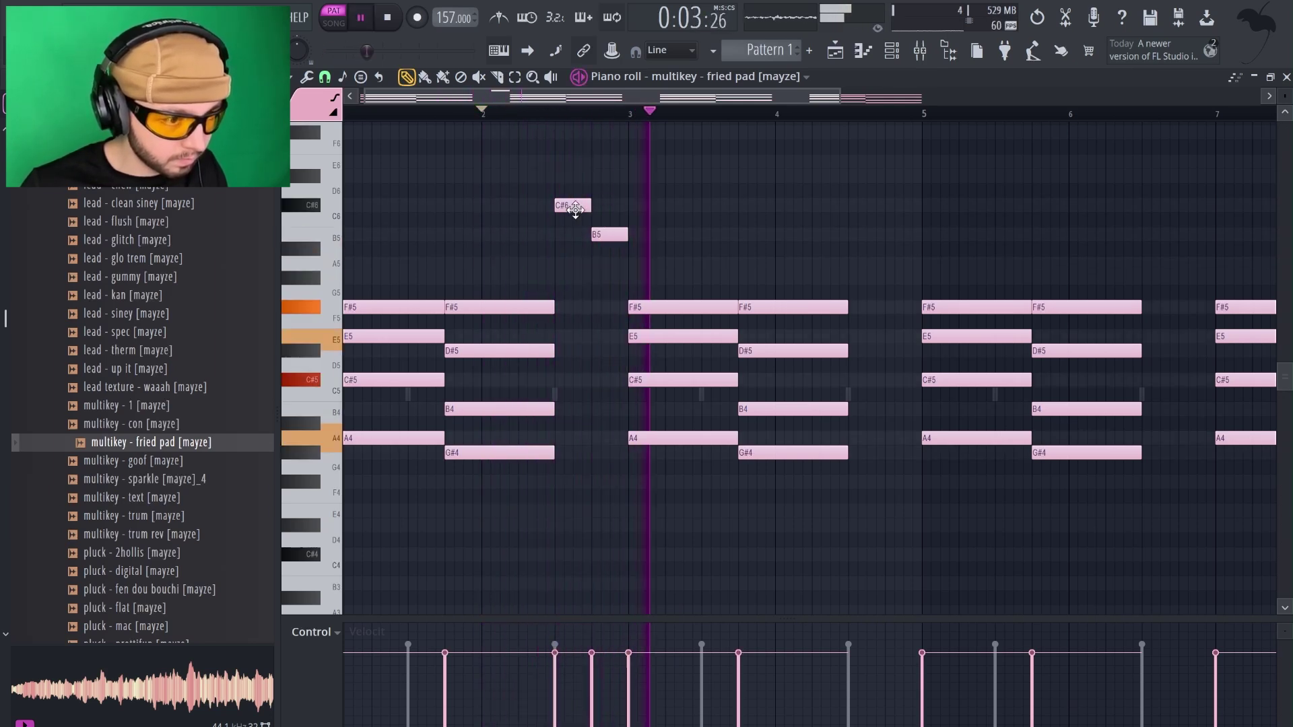
key(space)
drag(575, 210, 540, 204)
key(space)
mouse_move(608, 236)
mouse_down()
mouse_move(590, 235)
mouse_move(628, 235)
mouse_up()
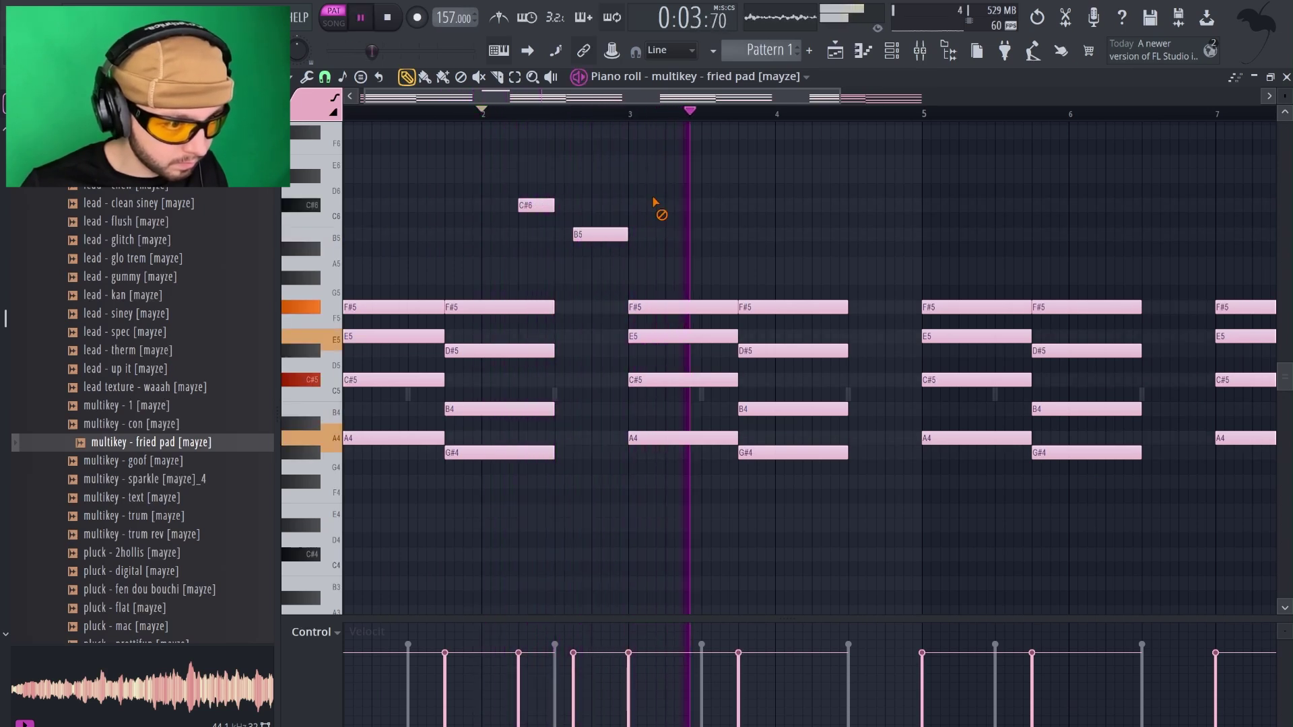
key(space)
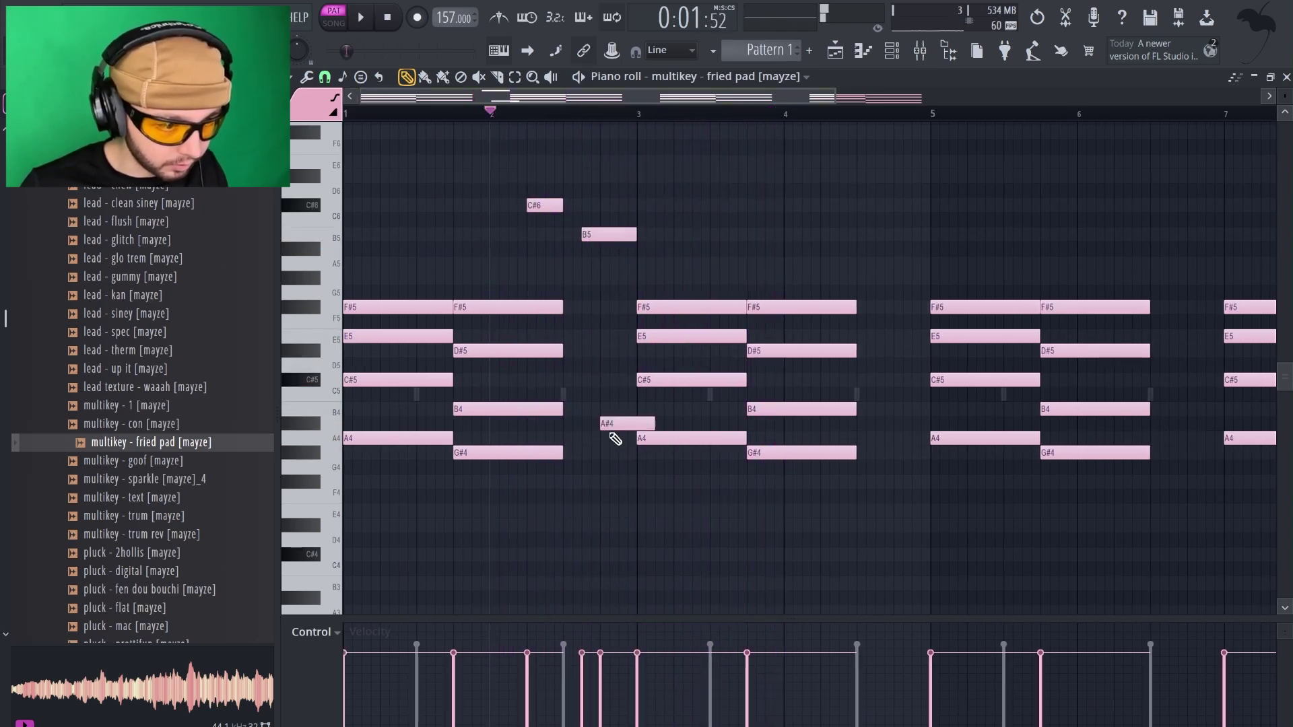
Turn the A#4 note before bar 3 into a slide note, lower it to A4 and play it back.
double_click(619, 423)
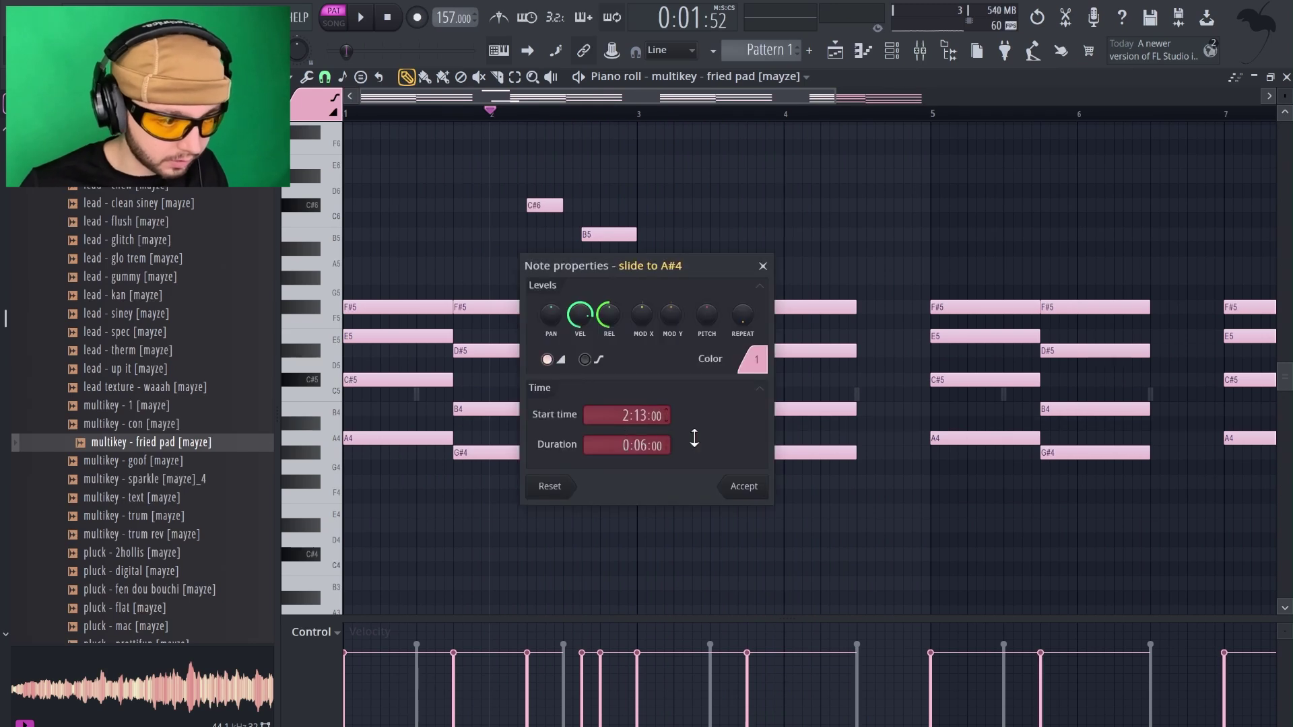
click(758, 497)
mouse_move(628, 429)
mouse_down()
mouse_move(629, 410)
mouse_move(622, 440)
mouse_up()
key(space)
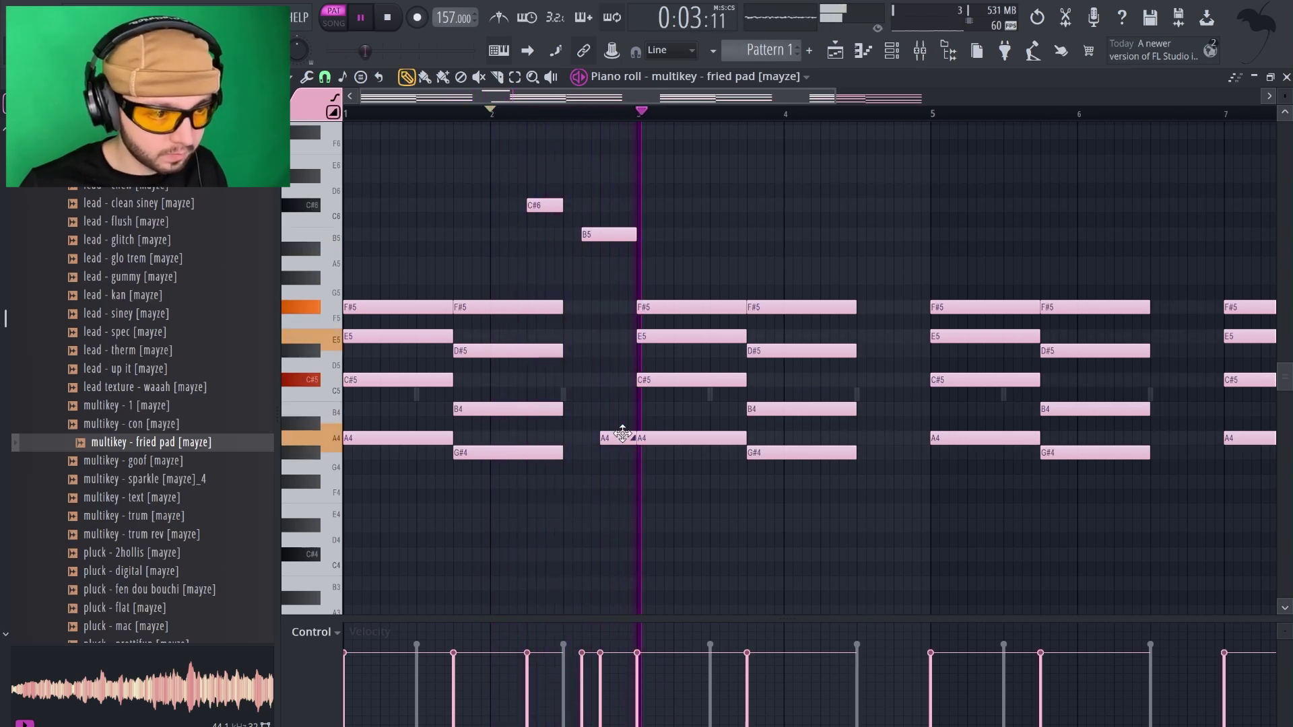
Split the four notes of the bar 3 chord into a longer hit and a separate half-beat stab.
key(space)
drag(707, 242, 725, 437)
key(space)
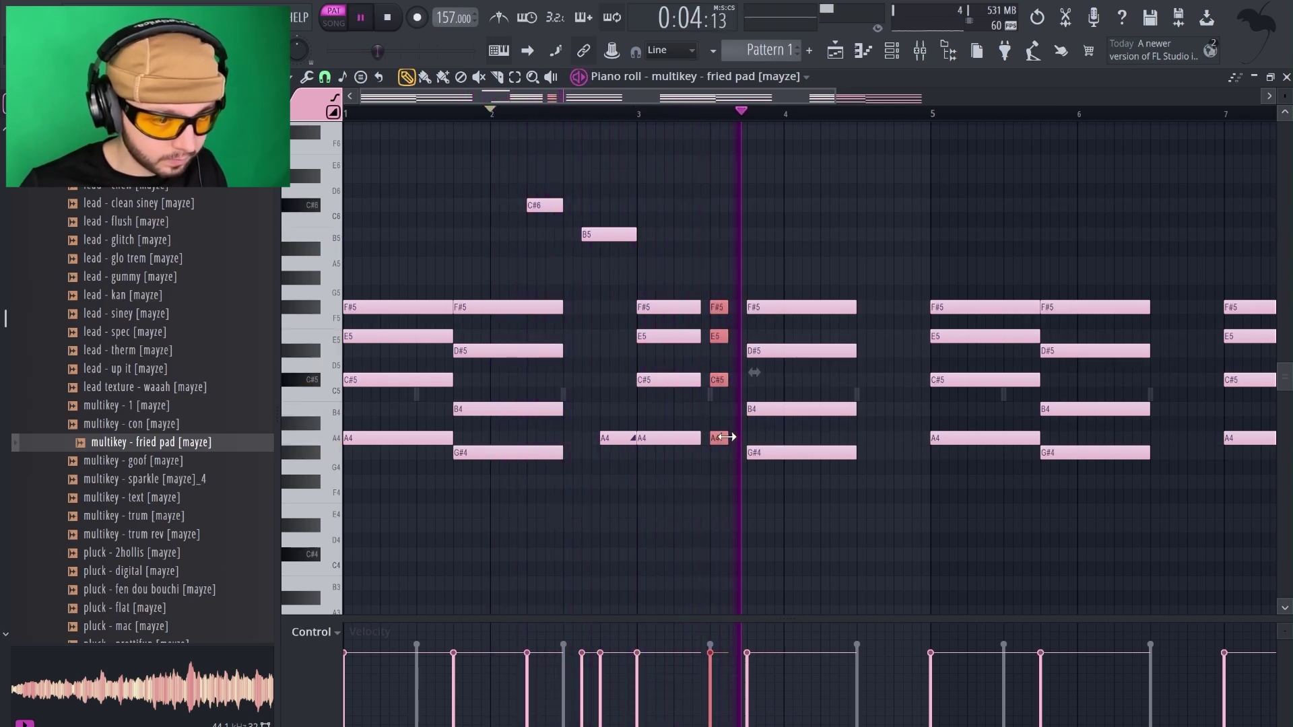
right_click(720, 307)
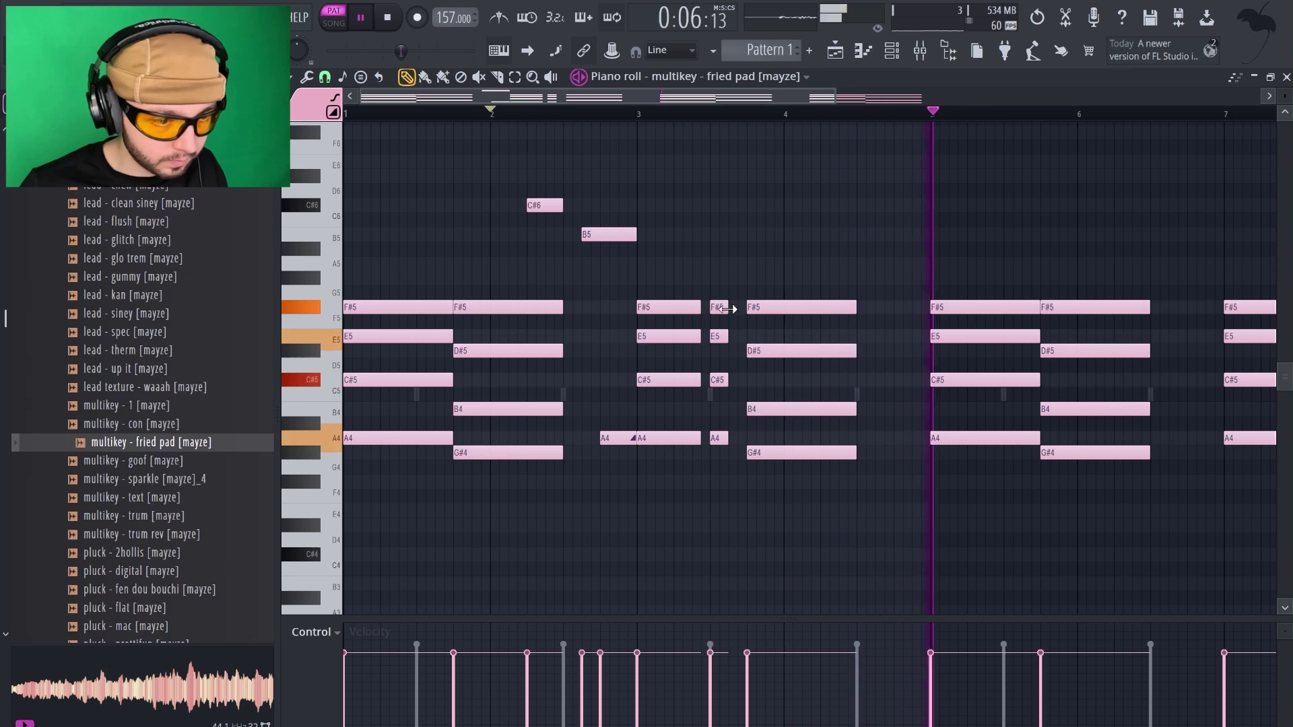
key(ctrl+z)
Shift the half-beat stab to end where the second chord starts and lengthen the bar 3 hit to two beats.
drag(719, 439, 734, 436)
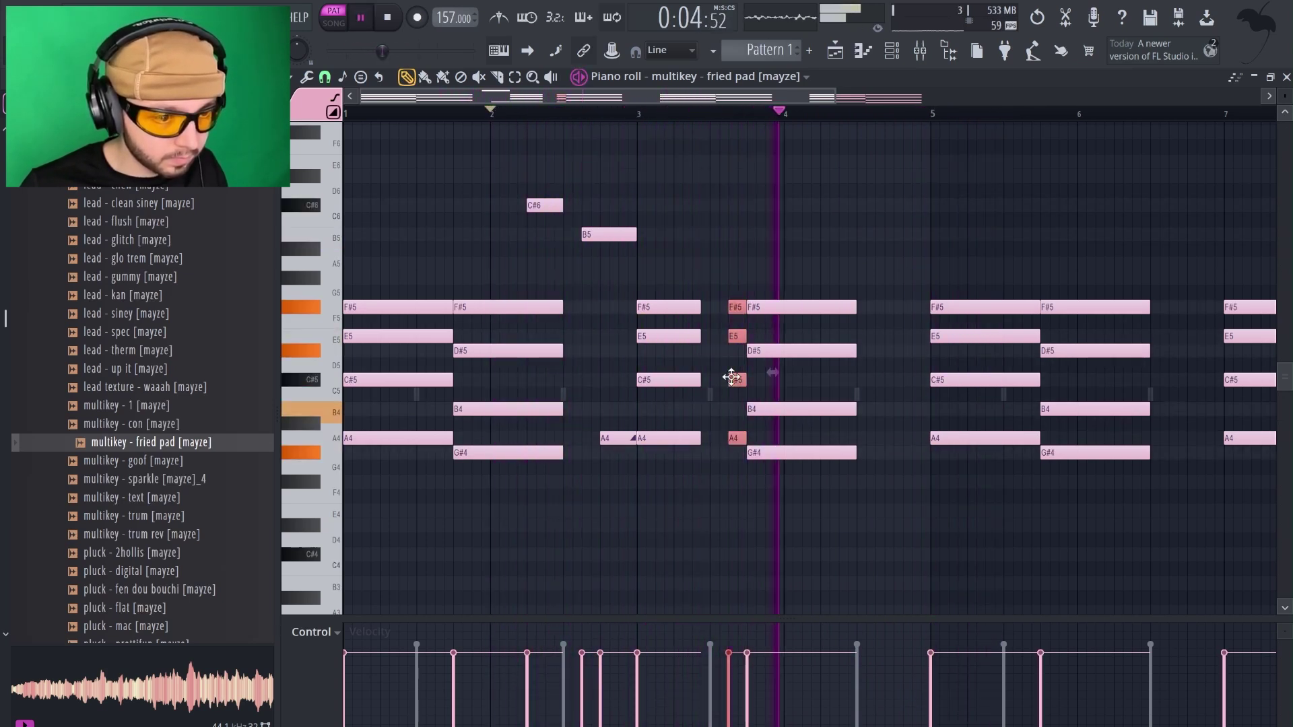
drag(686, 257, 711, 439)
right_click(715, 495)
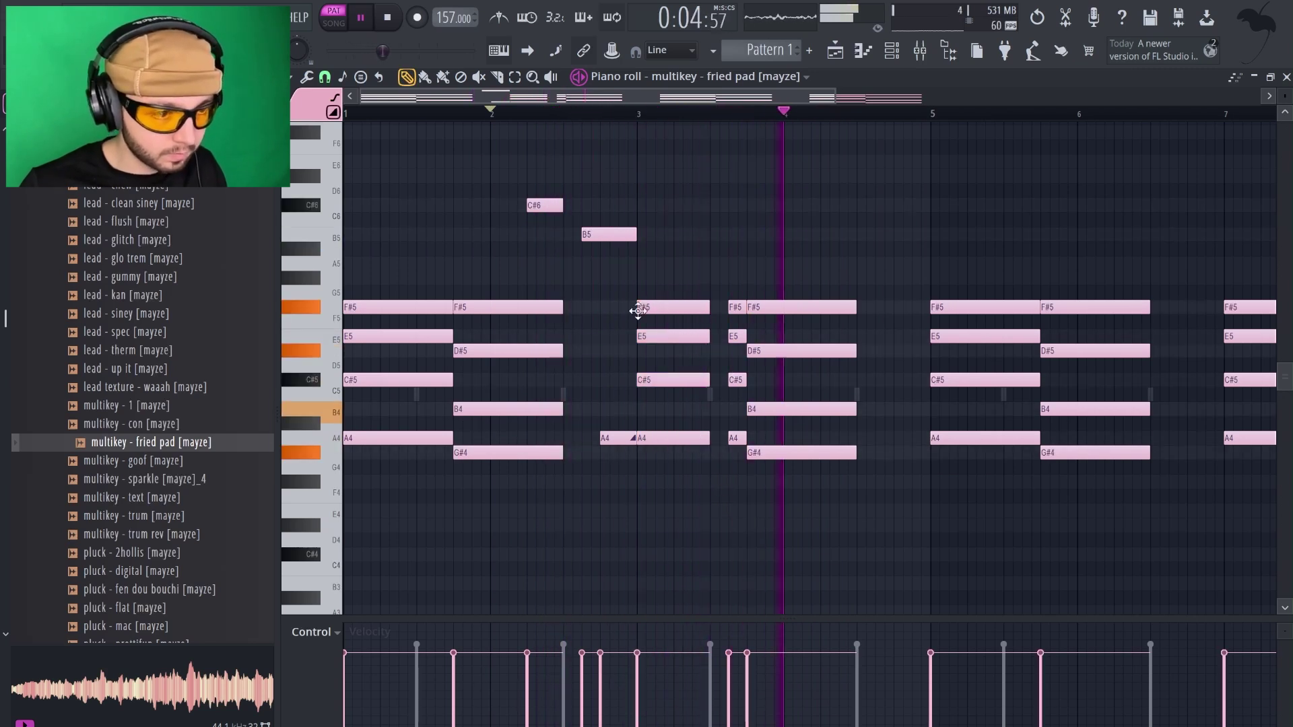
Shorten the bar 1 chord to two beats and add a matching half-beat A4, C#5, E5 and F#5 stab before the second chord.
key(space)
drag(408, 270, 419, 445)
drag(737, 294, 470, 452)
key(space)
click(548, 480)
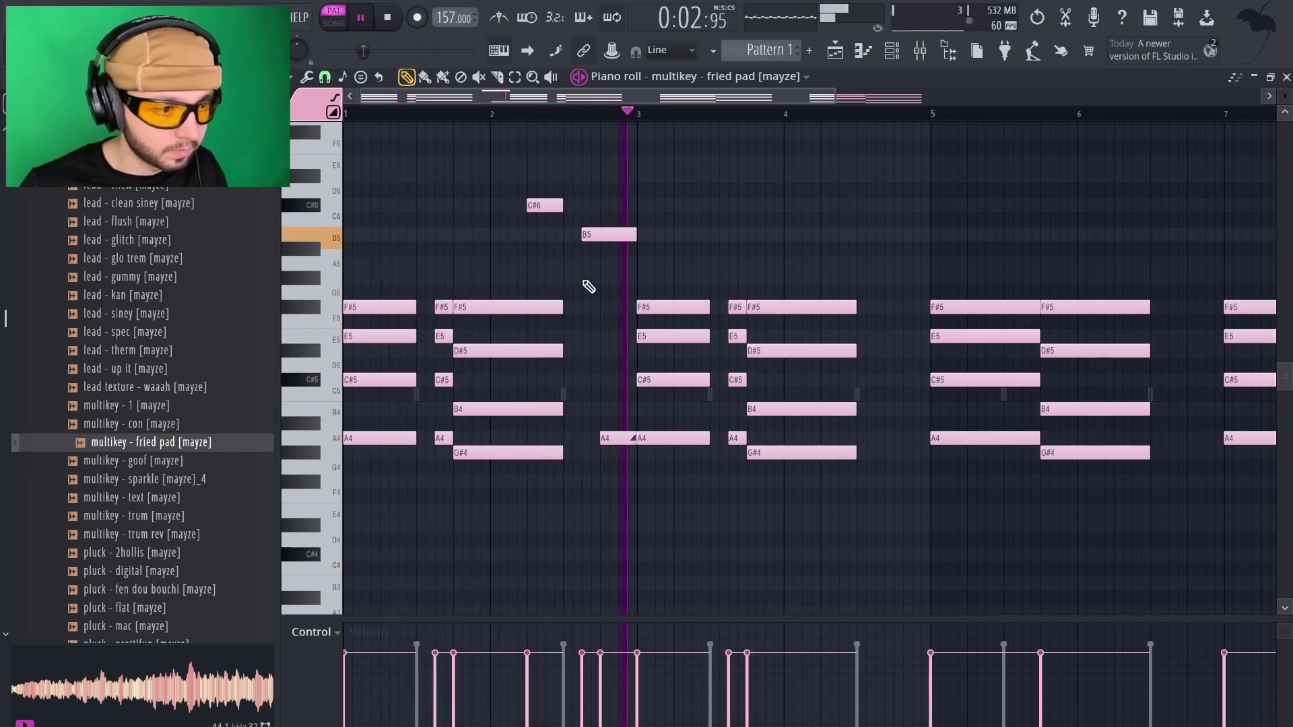
Draw a half-beat A5 note between the C#6 and B5 in bar 2 and play the phrase.
key(space)
click(558, 261)
drag(565, 271, 572, 262)
key(space)
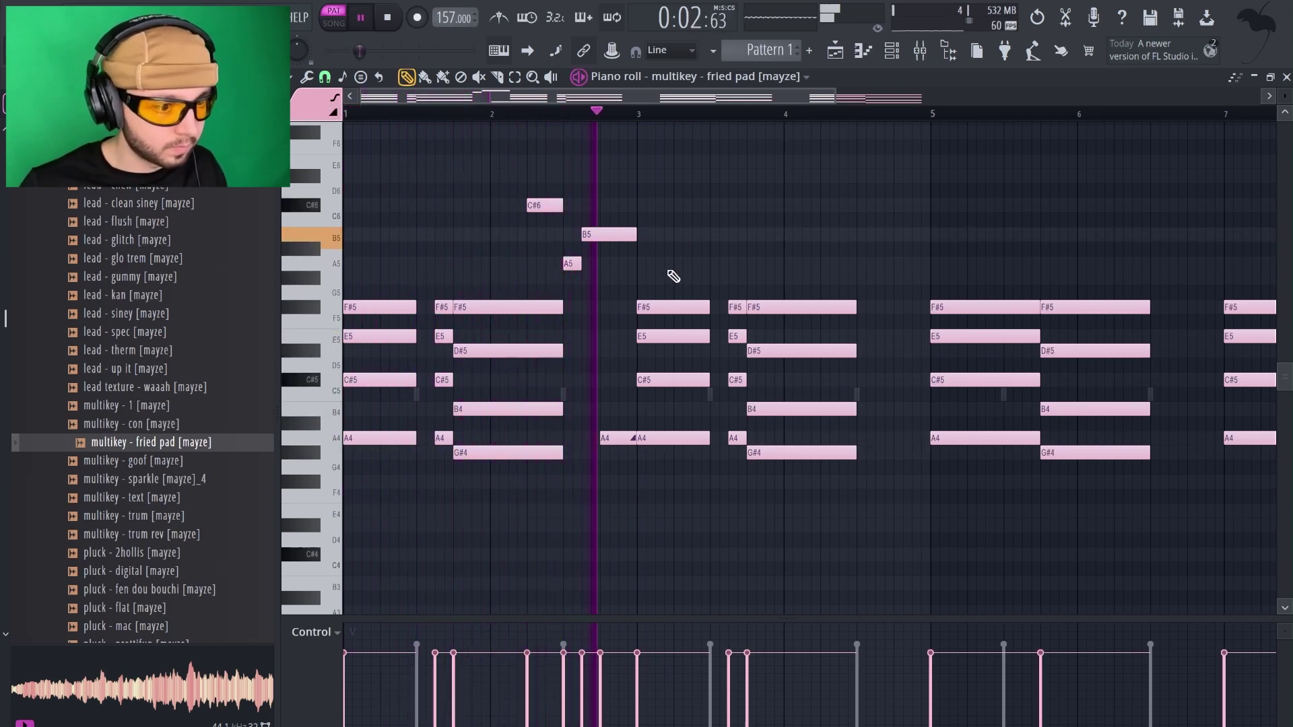
Remove the A4 slide note before bar 3 and the C#6 melody note in bar 2.
key(space)
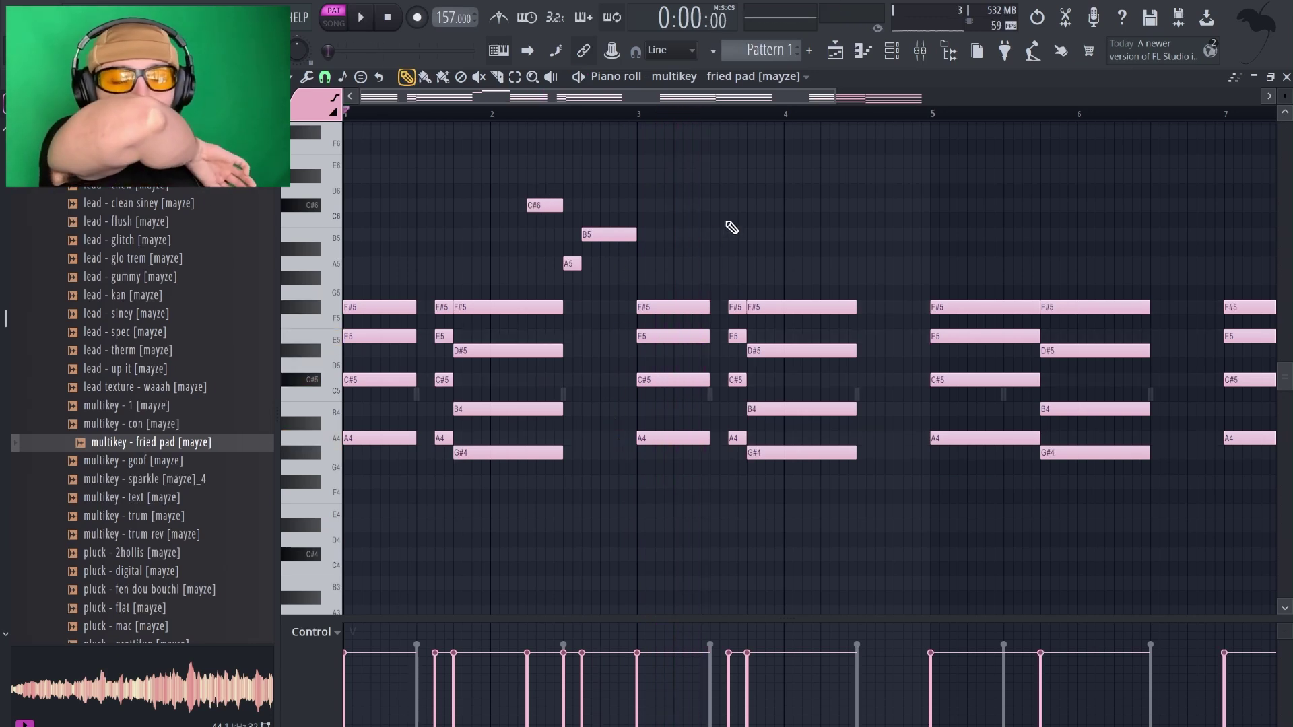
key(space)
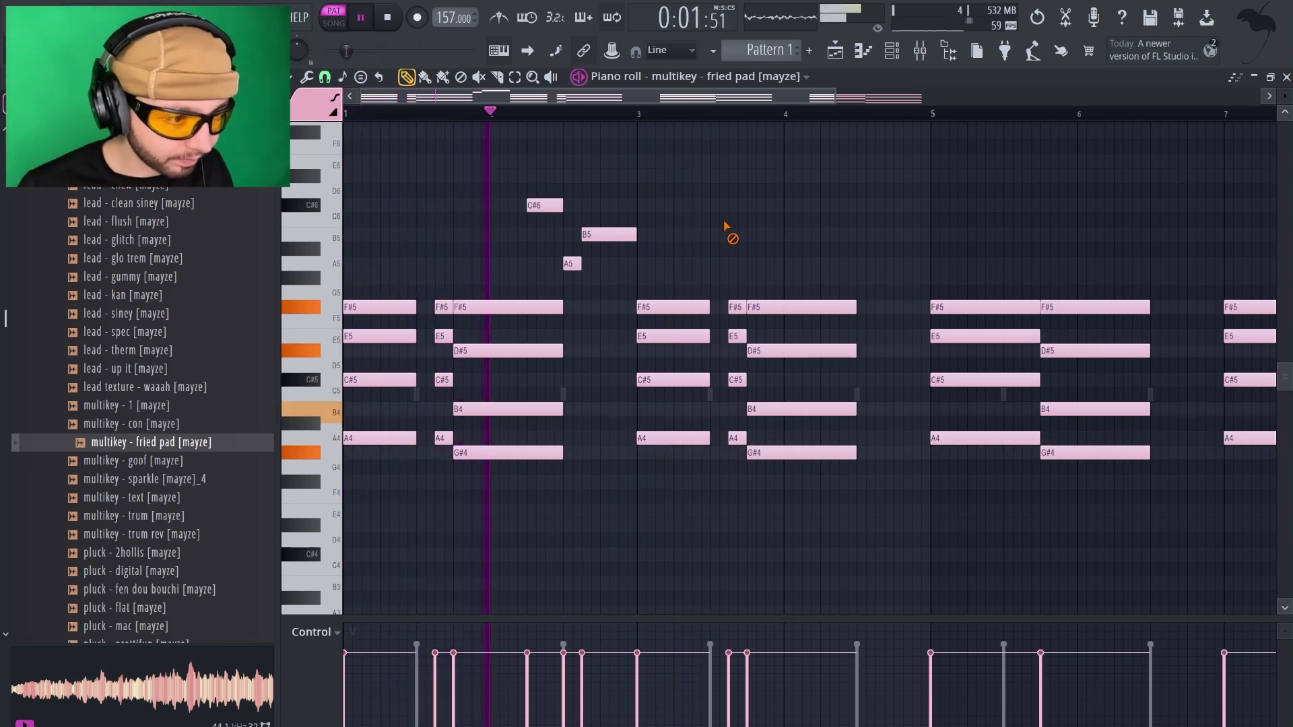
right_click(544, 205)
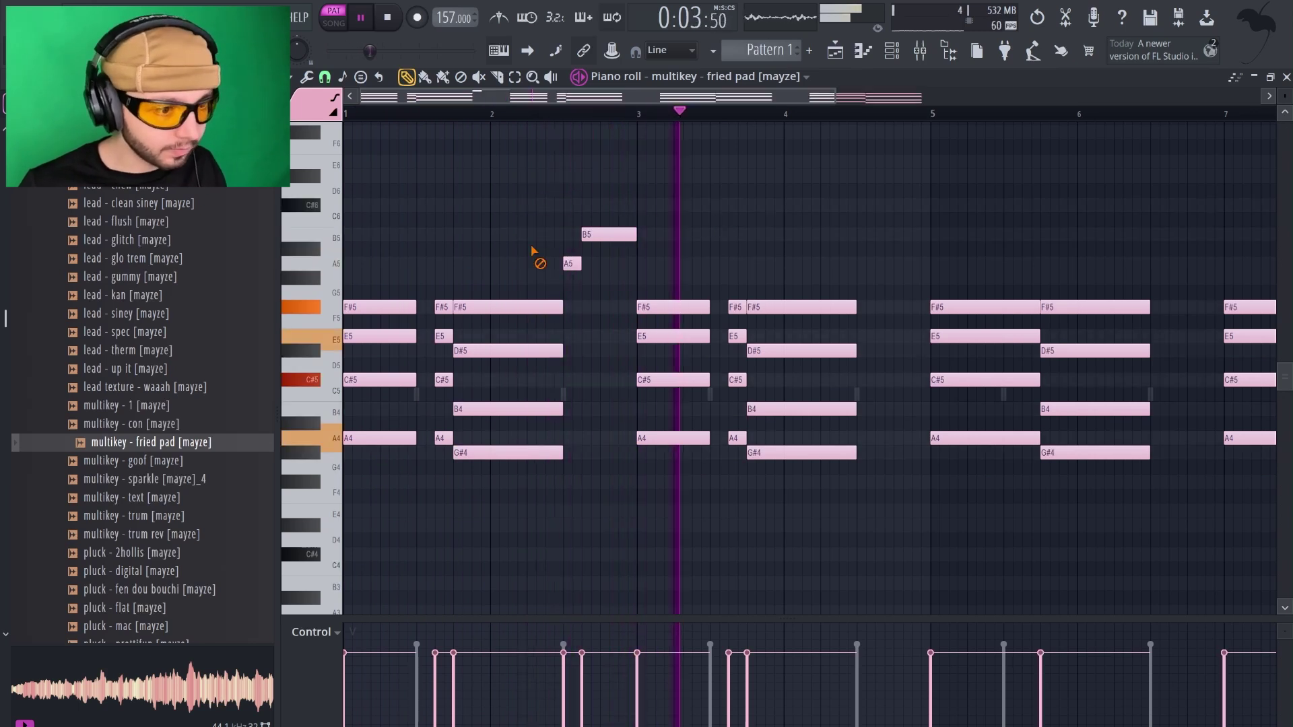
Delete all notes from bar 3 on and duplicate the two-bar phrase so that it repeats four times across eight bars.
scroll(534, 252, down, 3)
drag(553, 243, 1032, 542)
key(Delete)
key(ctrl+a)
key(ctrl+d)
key(ctrl+b)
key(ctrl+b)
key(ctrl+b)
key(ctrl+d)
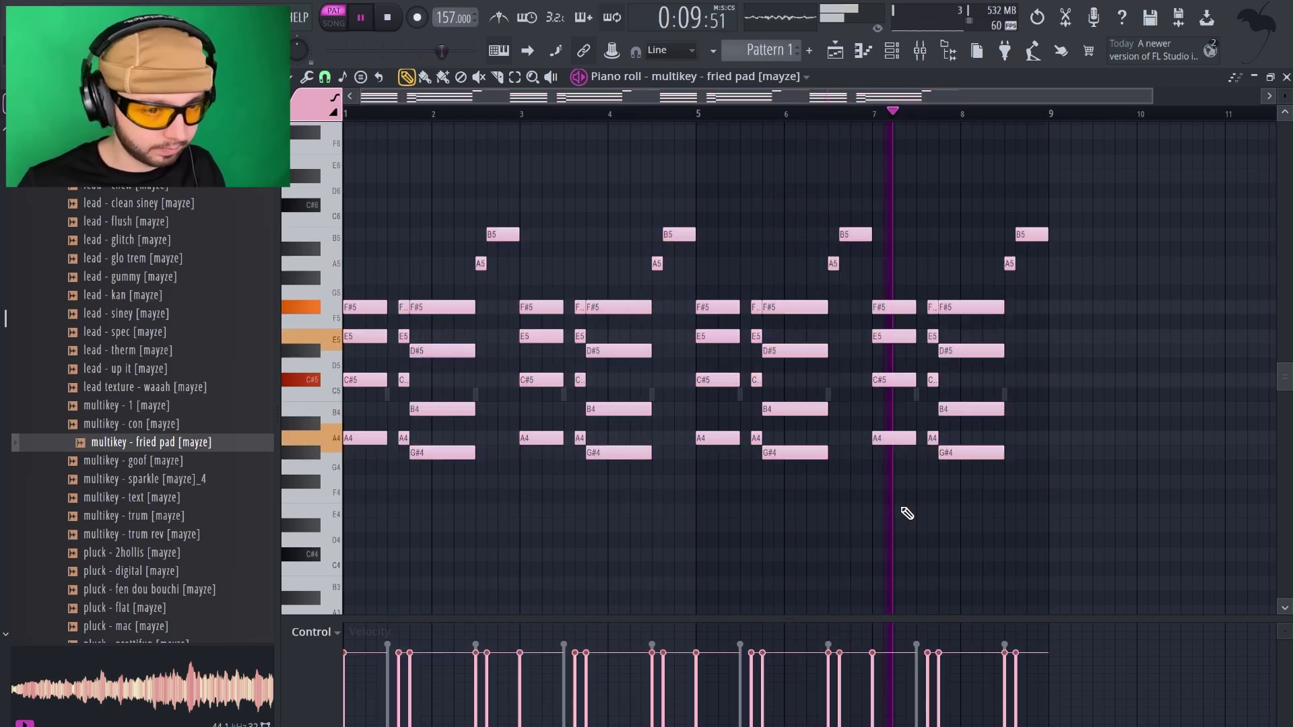
Raise the A5 melody notes in bars 2, 4, 6 and 8 to C#6.
drag(1009, 263, 1007, 206)
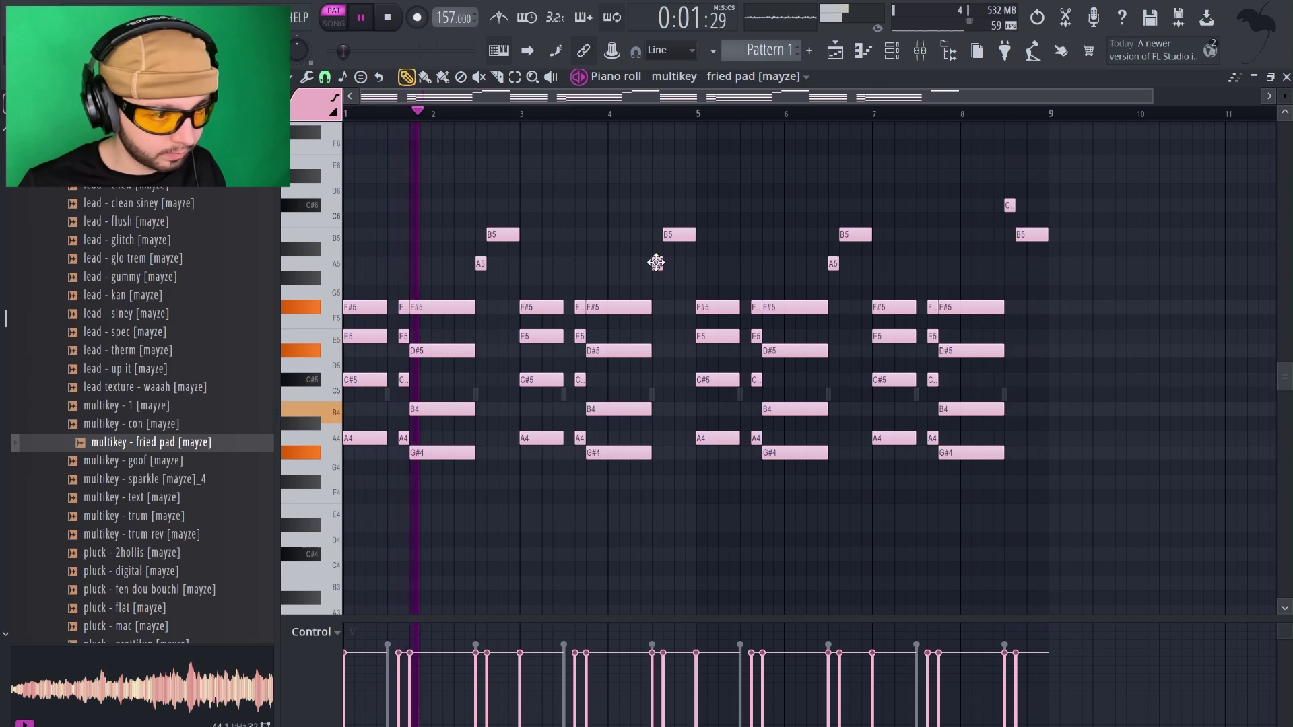
drag(656, 262, 656, 205)
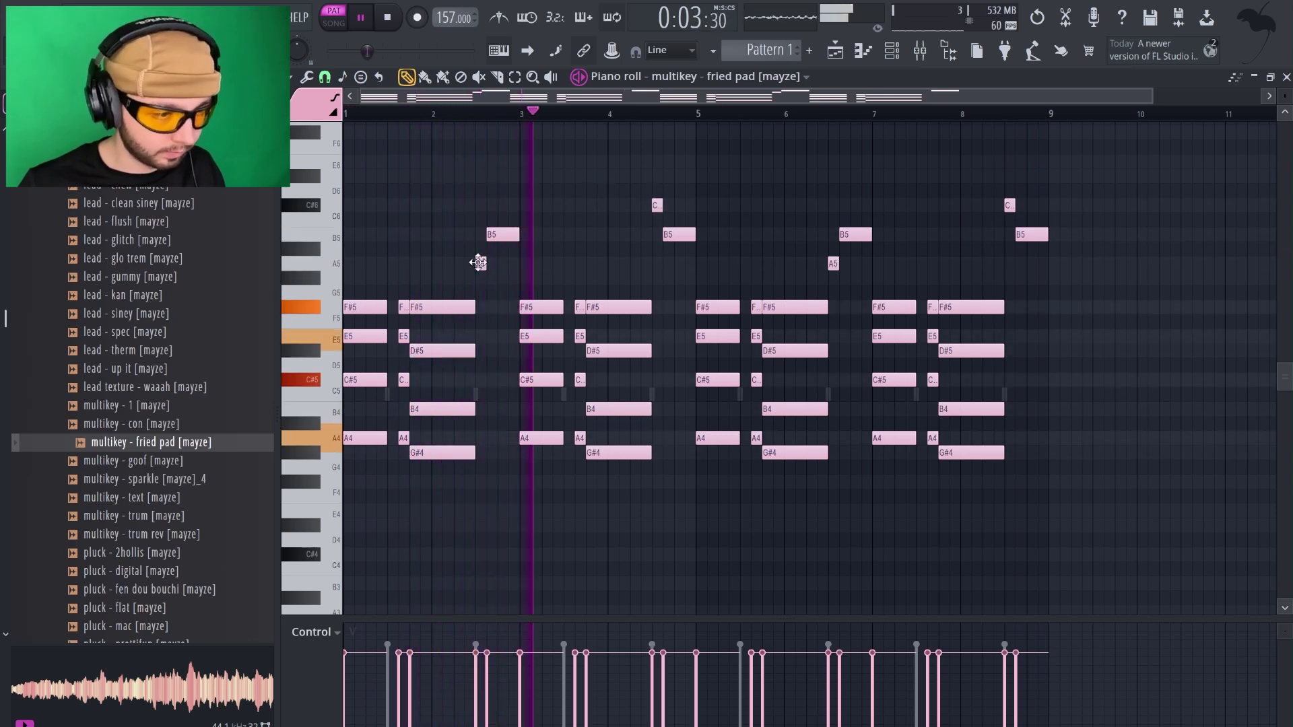
drag(471, 254, 918, 272)
drag(831, 262, 833, 204)
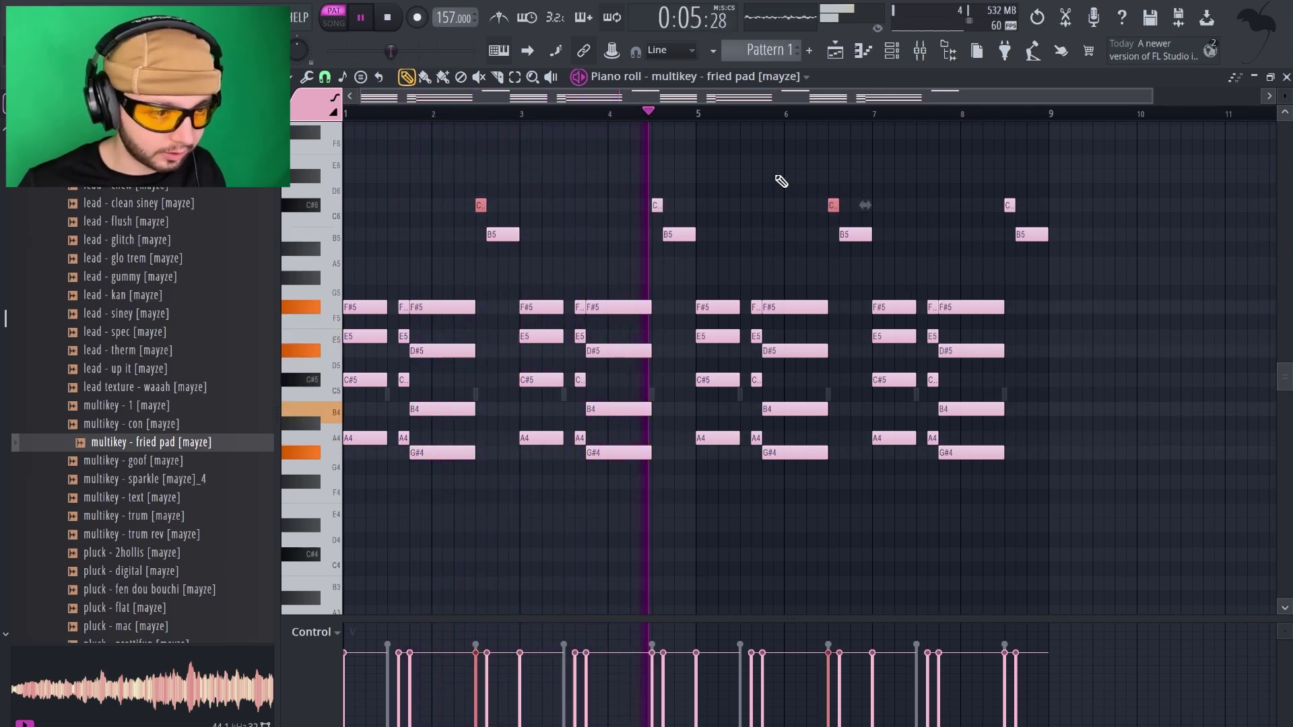
key(ctrl+a)
key(ctrl+d)
key(ctrl+a)
key(ctrl+d)
key(ctrl+a)
key(ctrl+d)
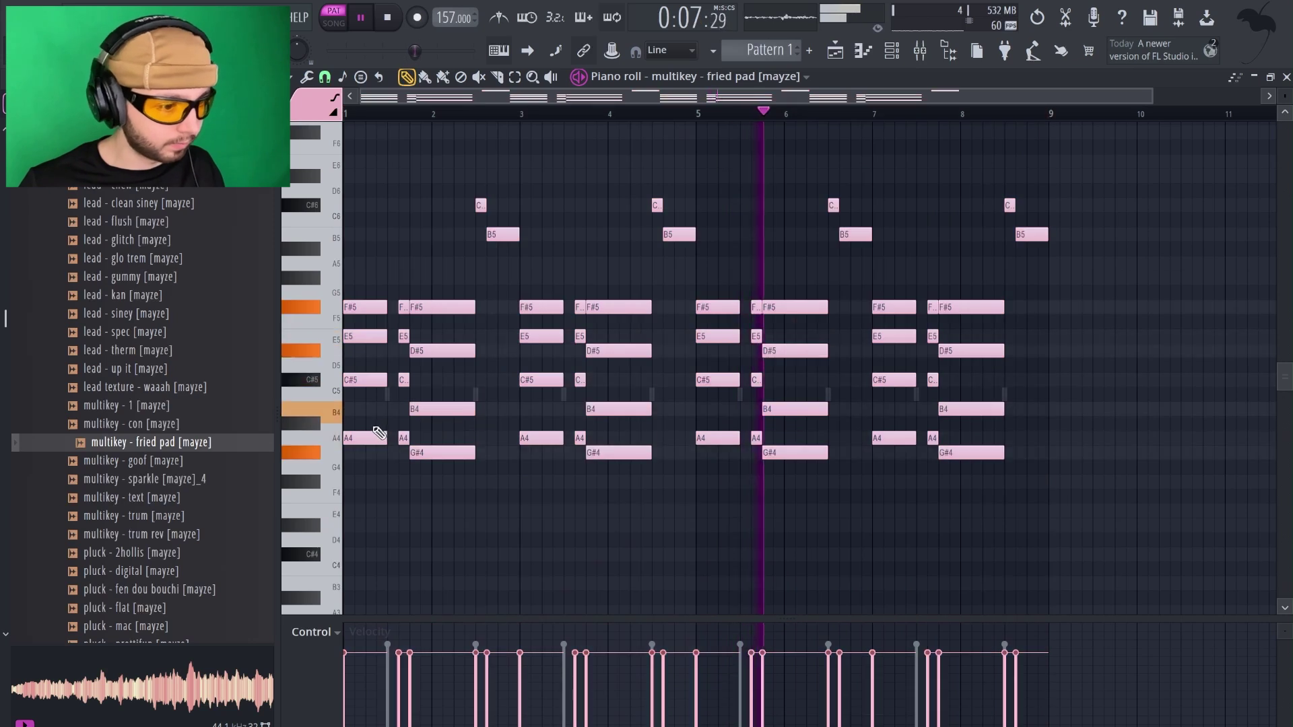
Copy the A4 and G#4 chord roots across all eight bars one octave down to A3 and G#3 as a bass line.
drag(363, 418, 1152, 460)
key(space)
shift+click(972, 453)
key(ctrl+Down)
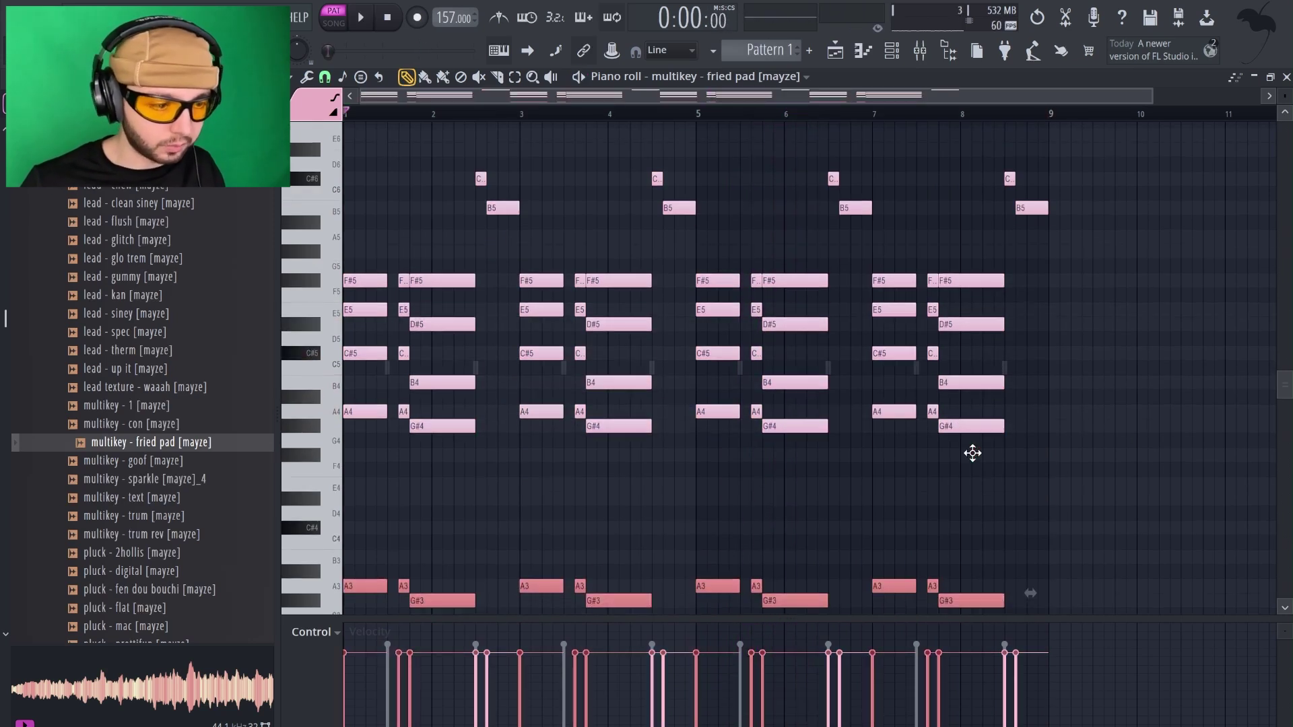
key(space)
key(ctrl+d)
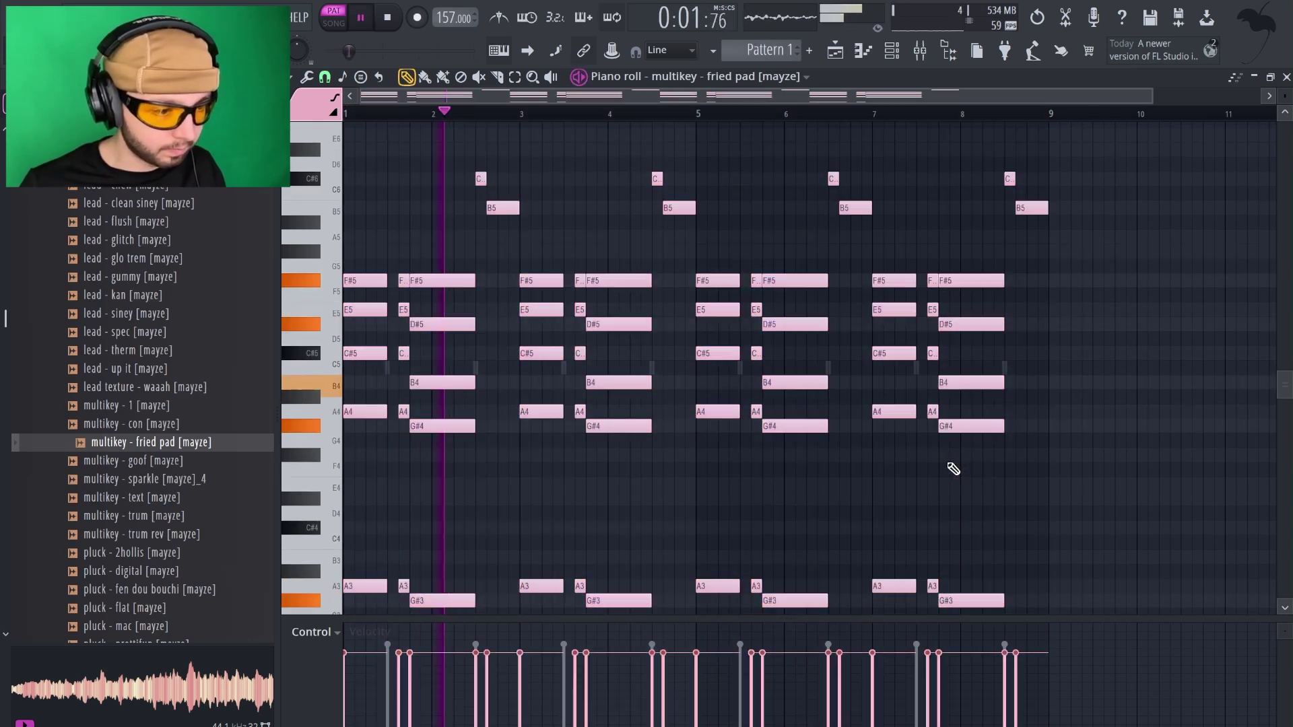
Draw two-beat B3 bass notes in the second halves of bars 2, 4 and 8, and delete the one in bar 2.
key(space)
key(space)
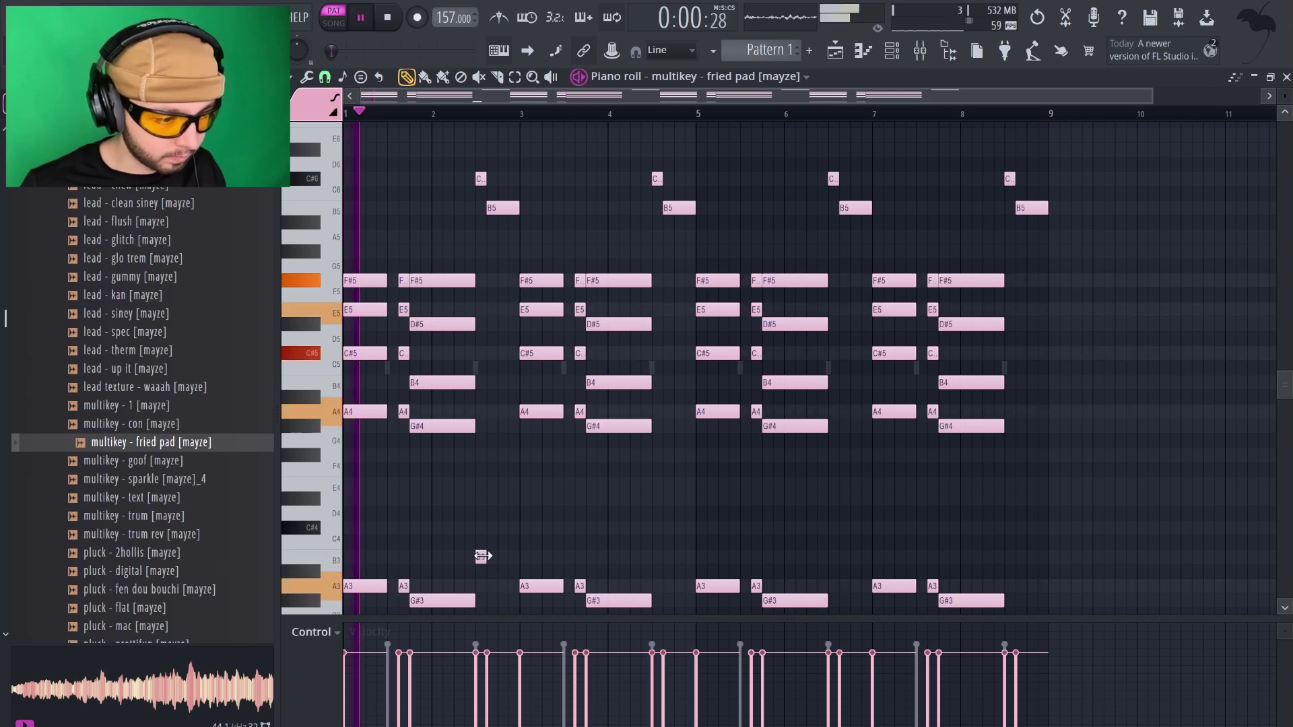
drag(485, 553, 520, 556)
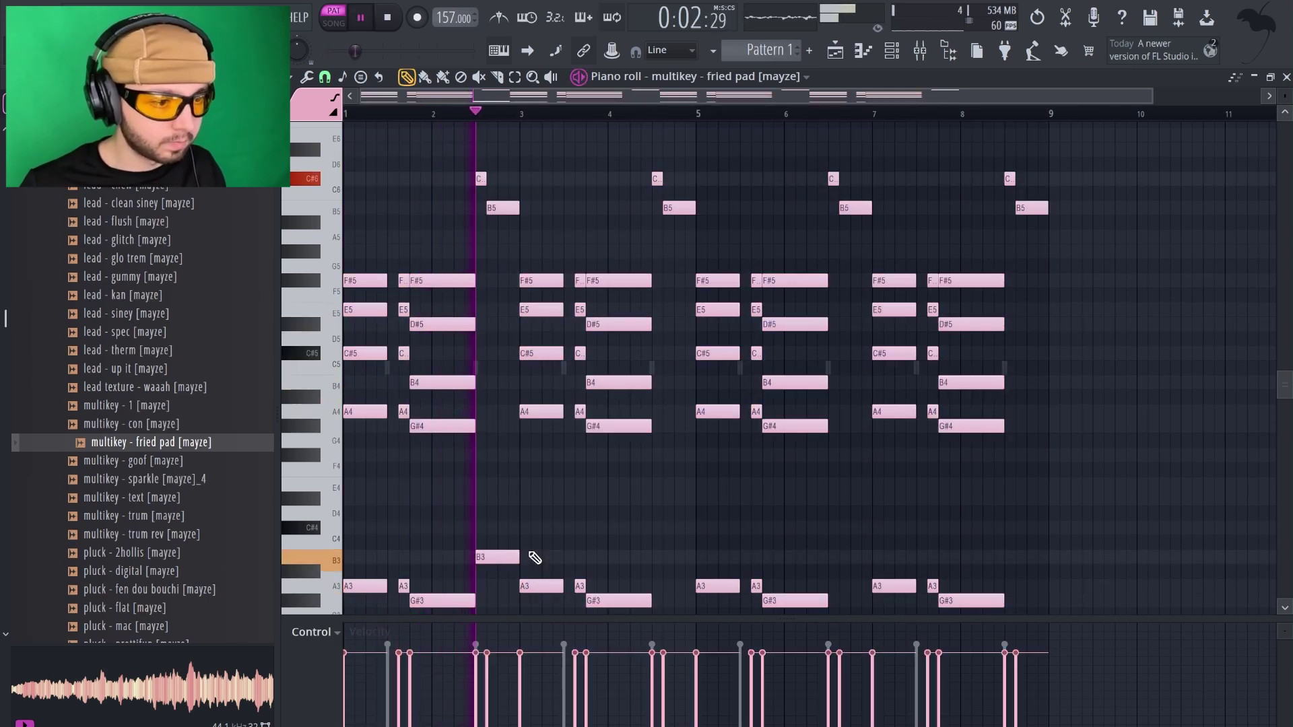
scroll(534, 557, down, 1)
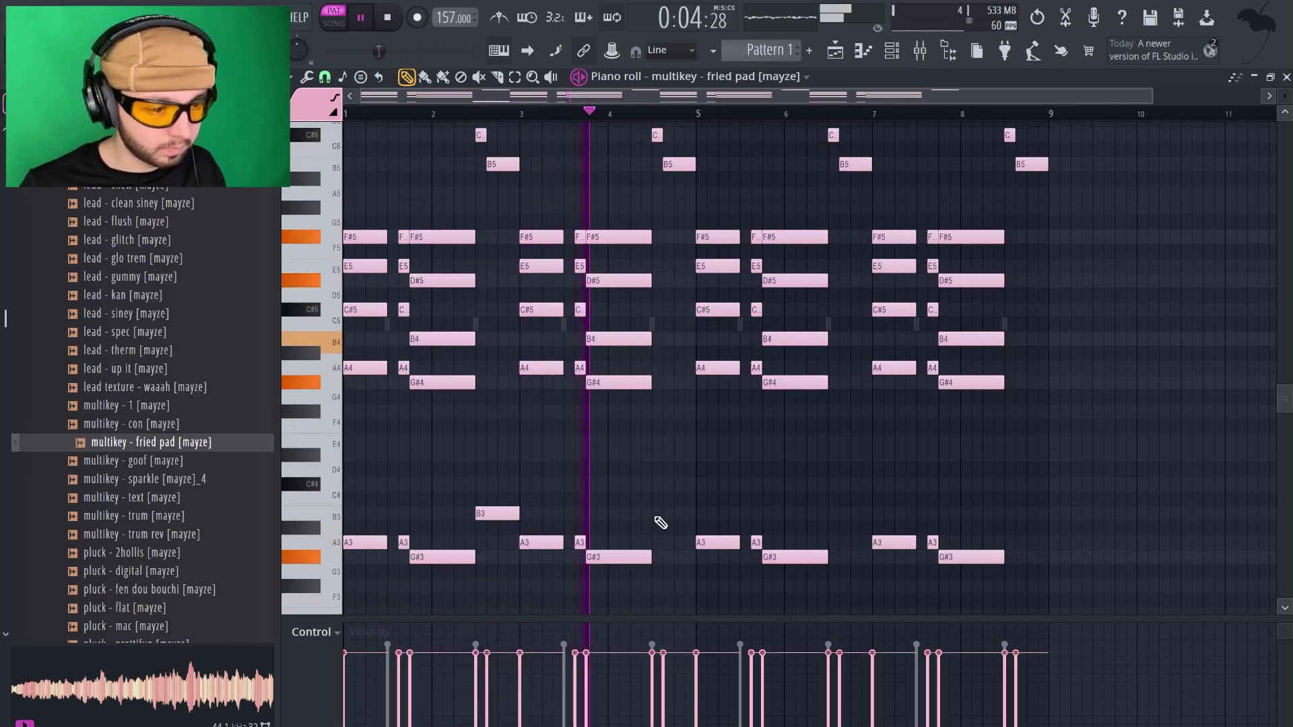
right_click(680, 165)
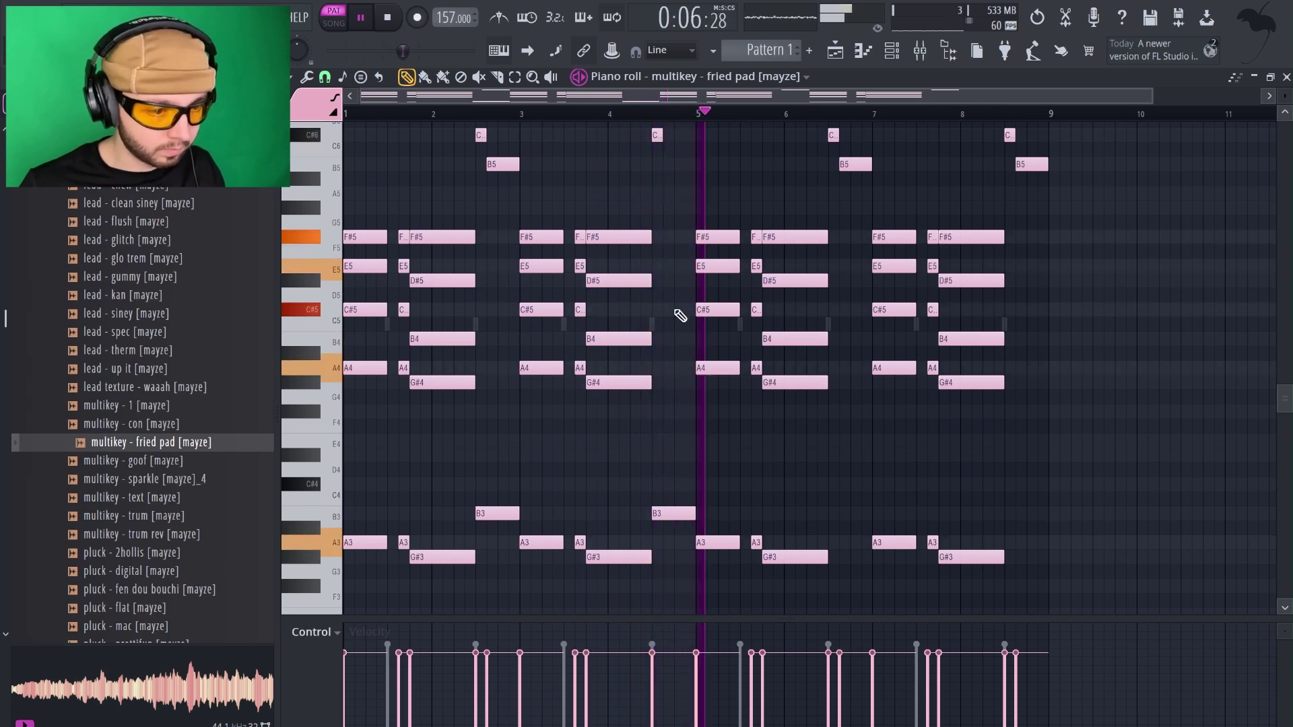
key(ctrl+z)
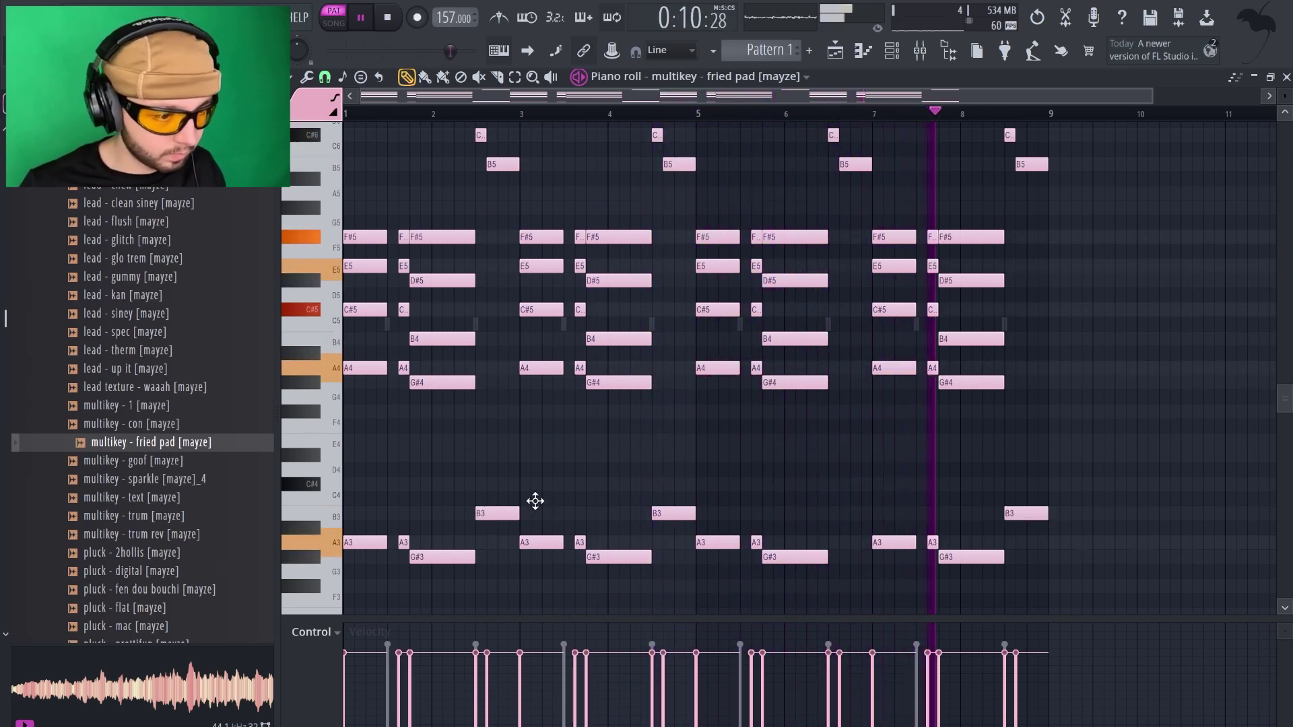
right_click(513, 514)
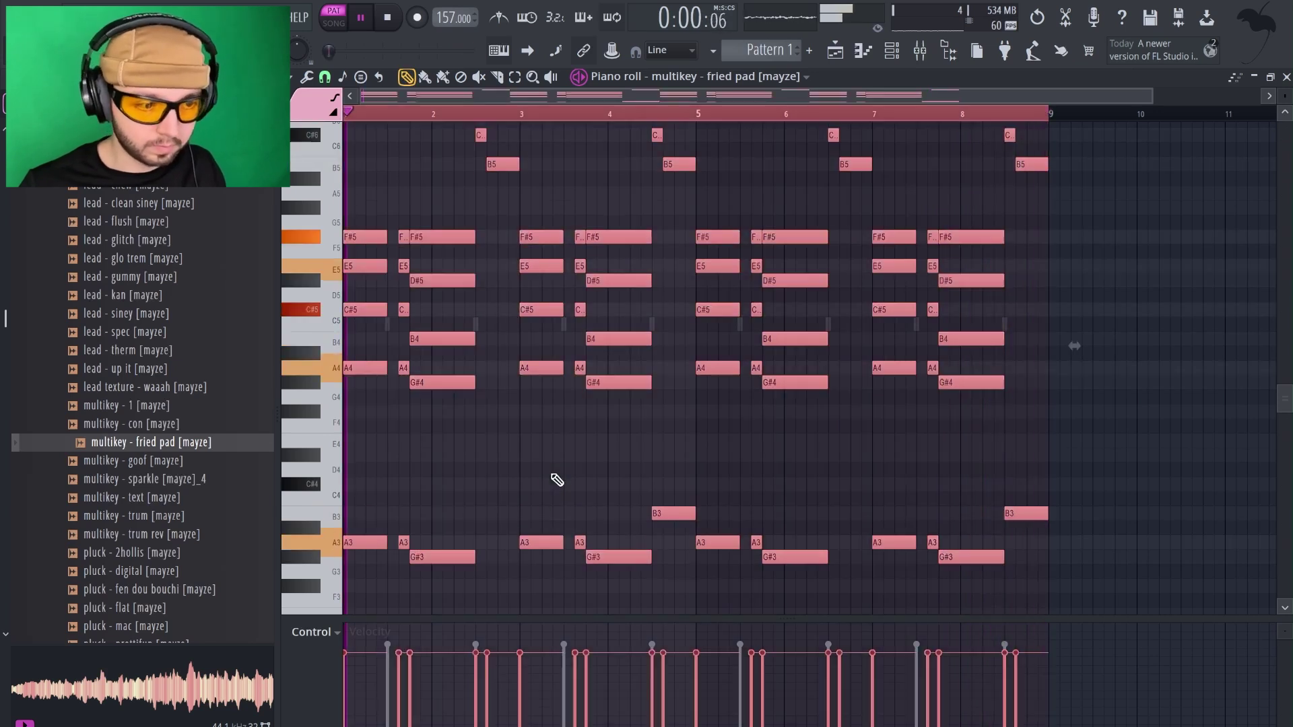
Stack B4 and D#5 copies above the B3 notes in bars 4 and 8, and add an F#5 in bar 8.
drag(640, 495, 1024, 512)
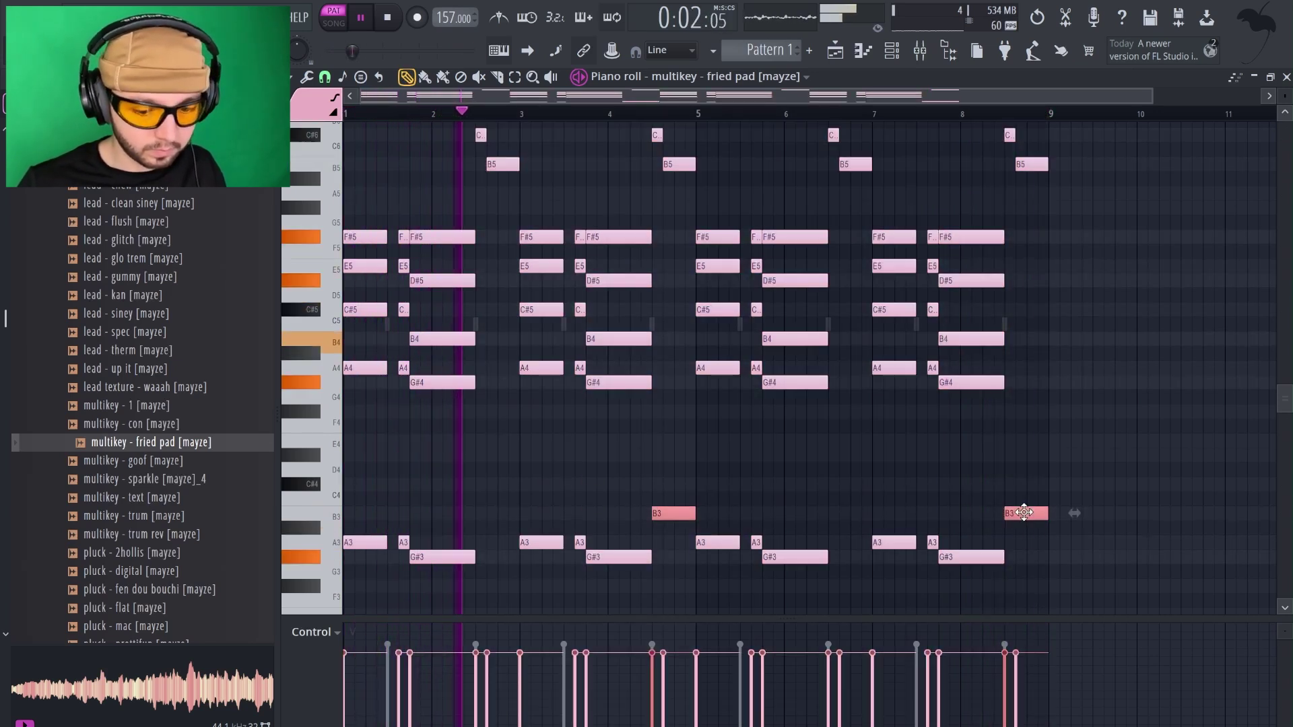
key(ctrl+c)
key(ctrl+v)
key(ctrl+Up)
drag(660, 333, 666, 273)
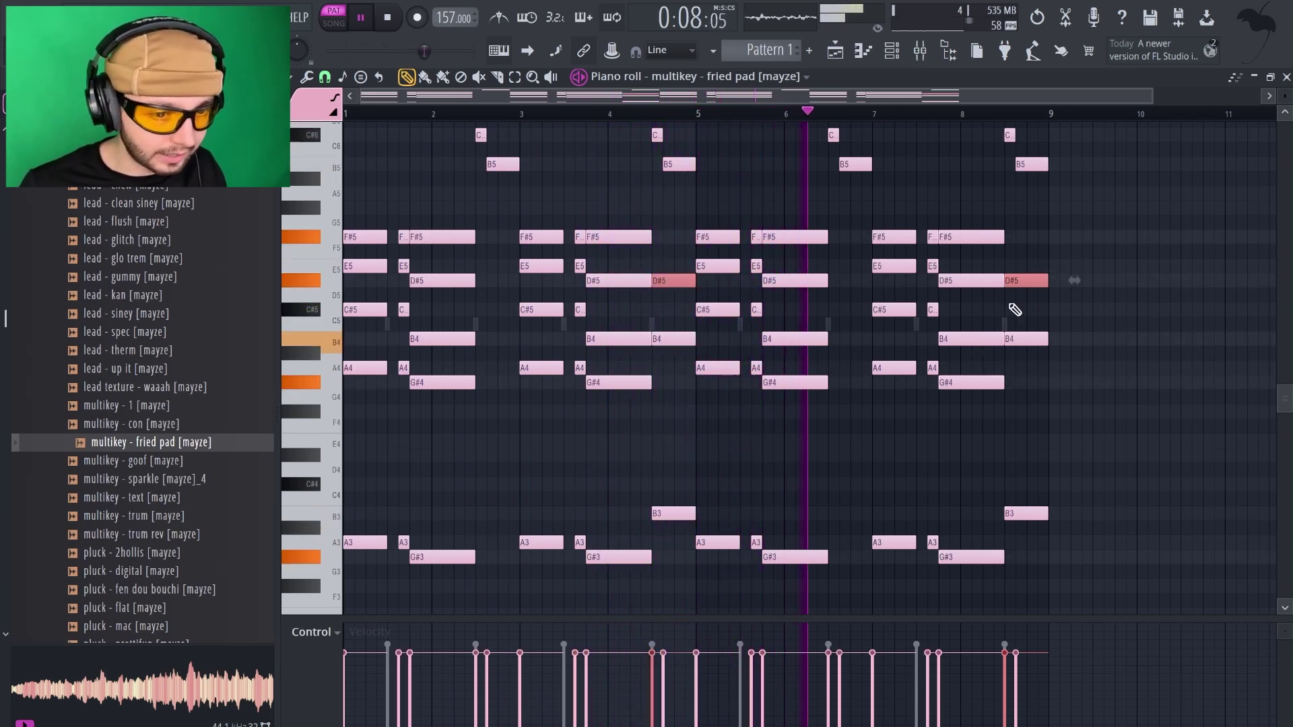
click(1023, 237)
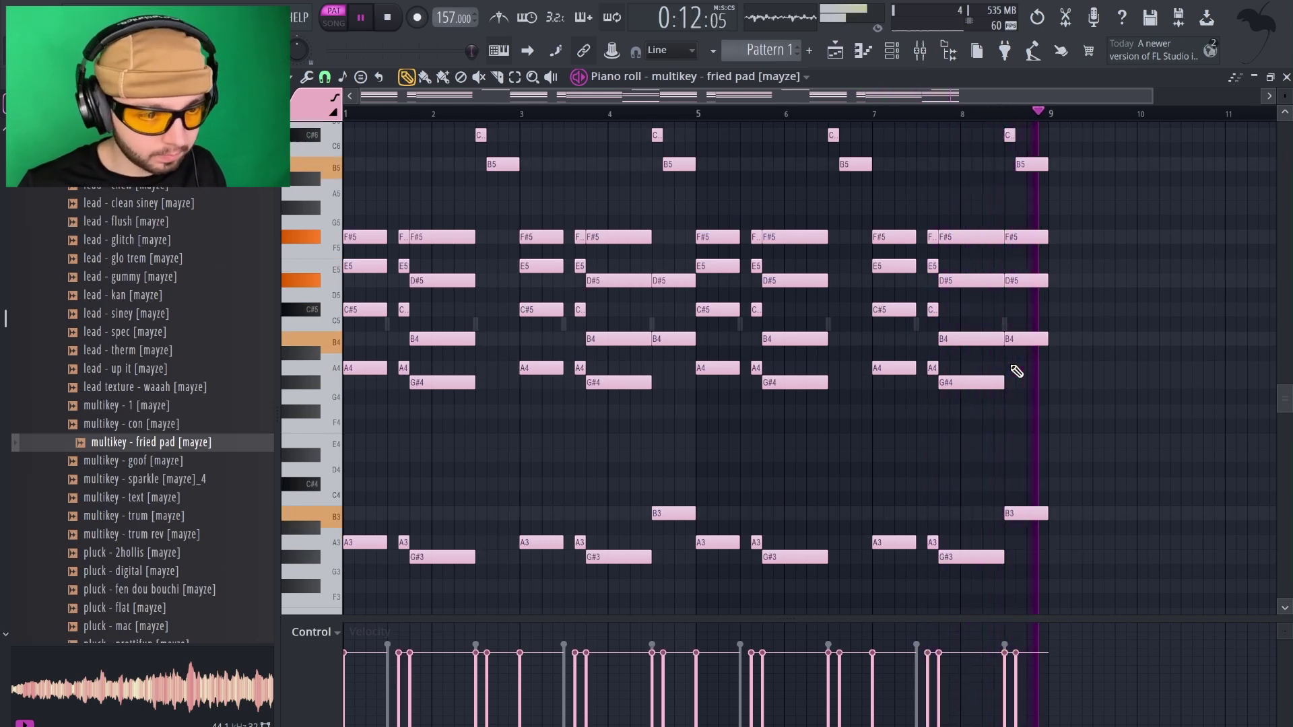
scroll(512, 222, up, 1)
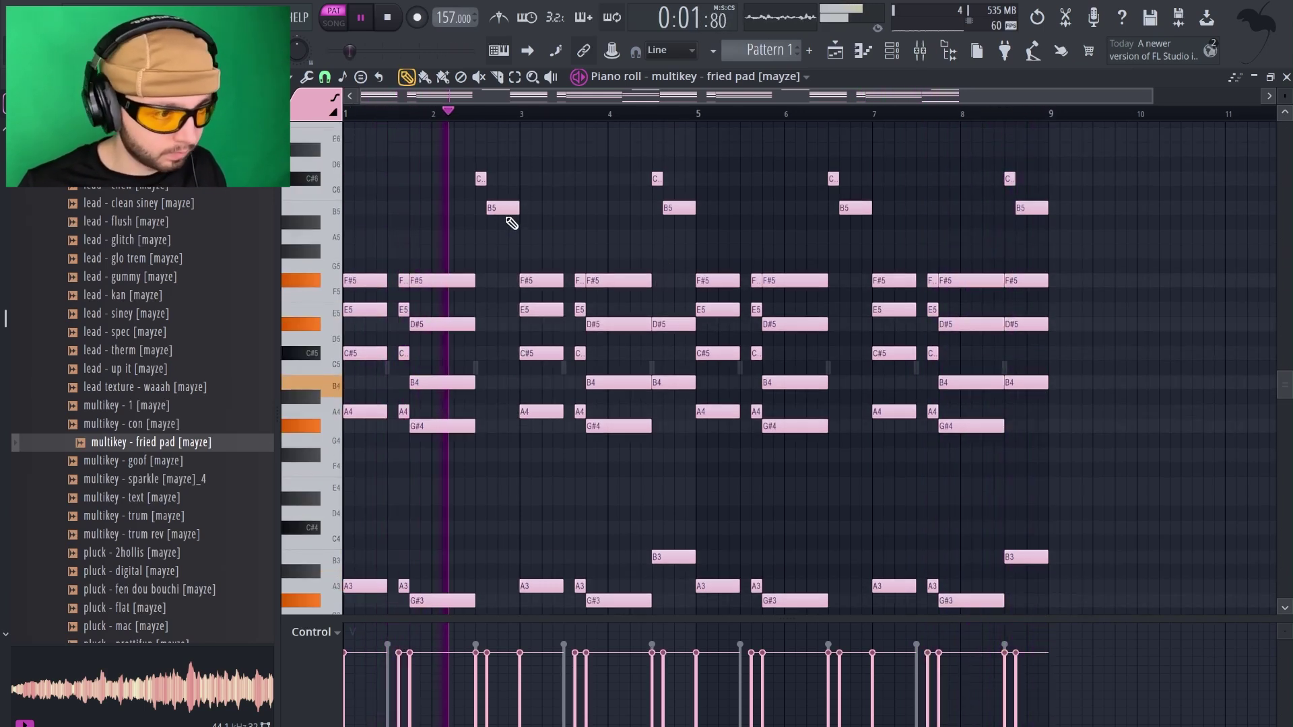
Lengthen the C#6 melody notes in bars 6 and 2 to two beats each.
scroll(511, 222, down, 1)
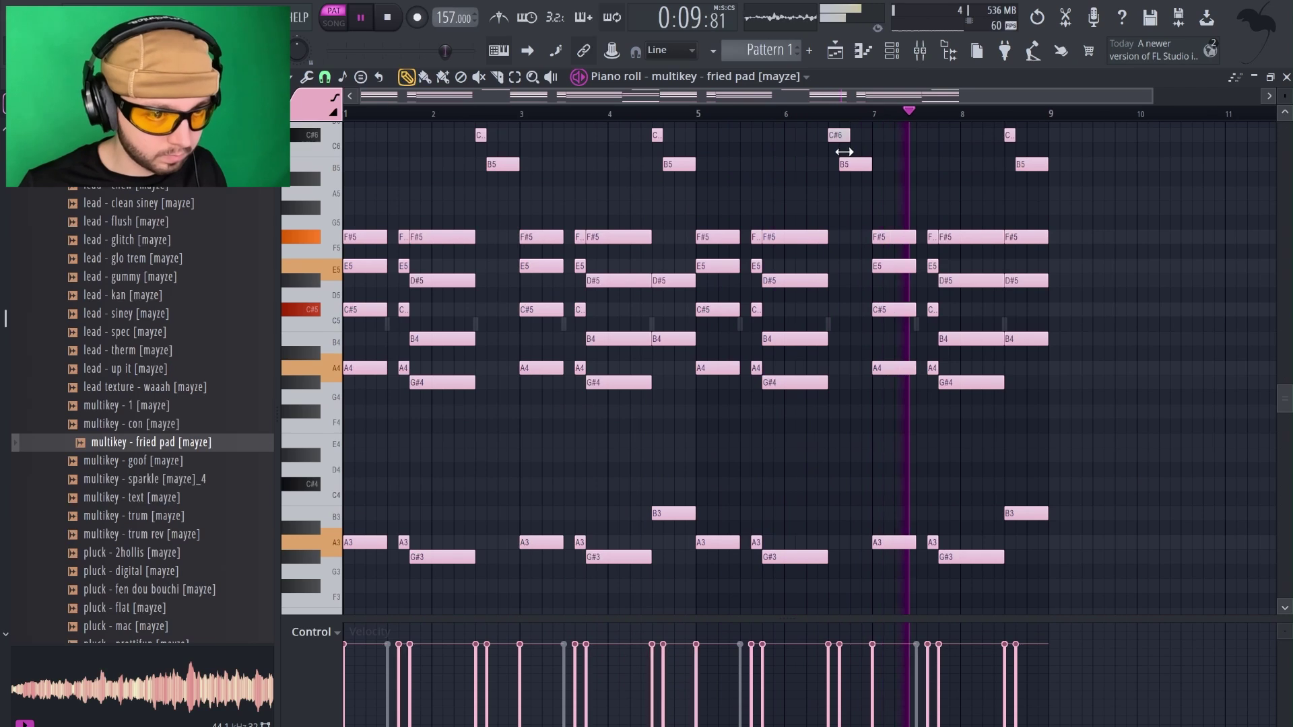
drag(843, 152, 839, 153)
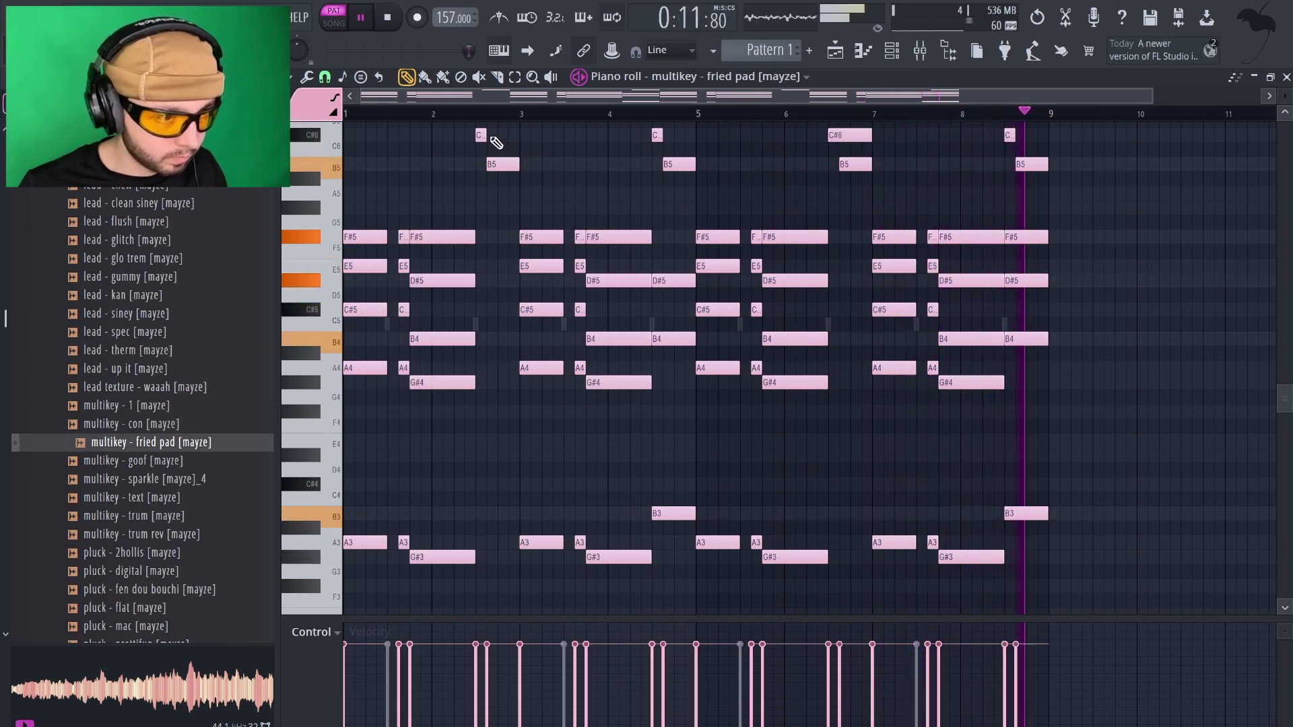
drag(486, 138, 524, 141)
Turn the B5 melody notes in bars 2 and 6 into slide notes.
double_click(511, 161)
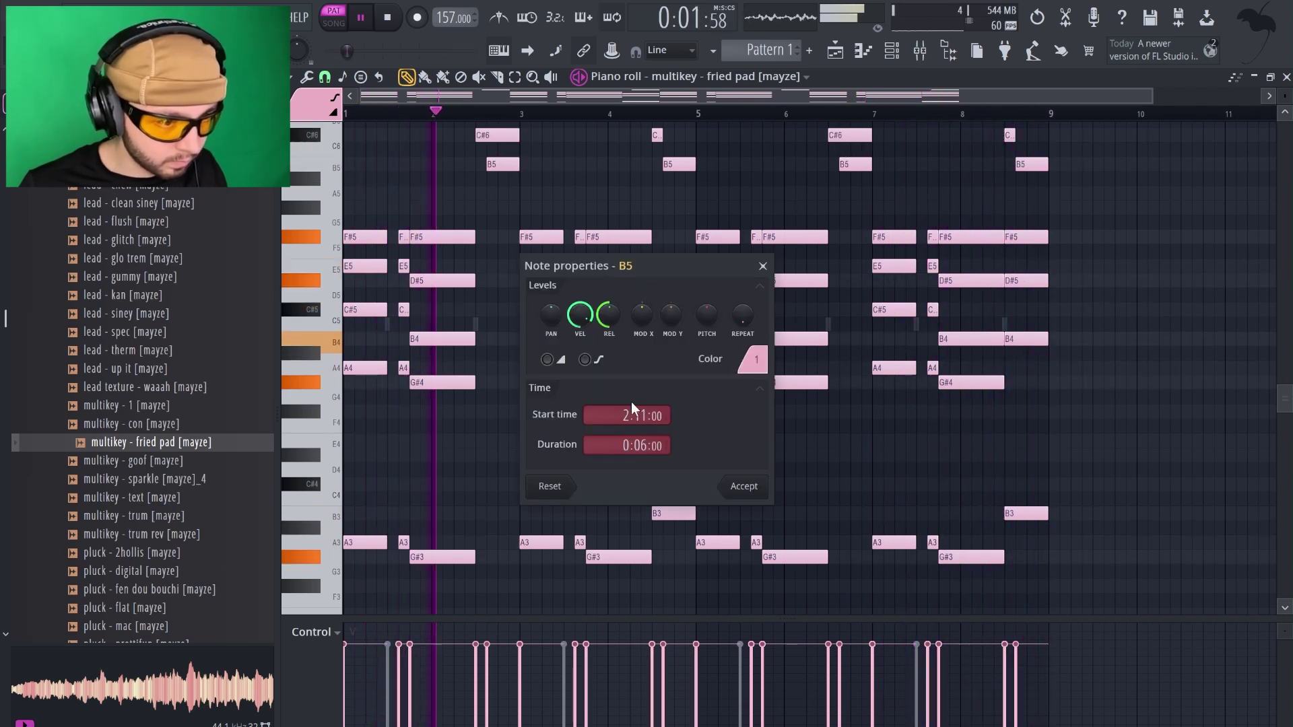
click(748, 486)
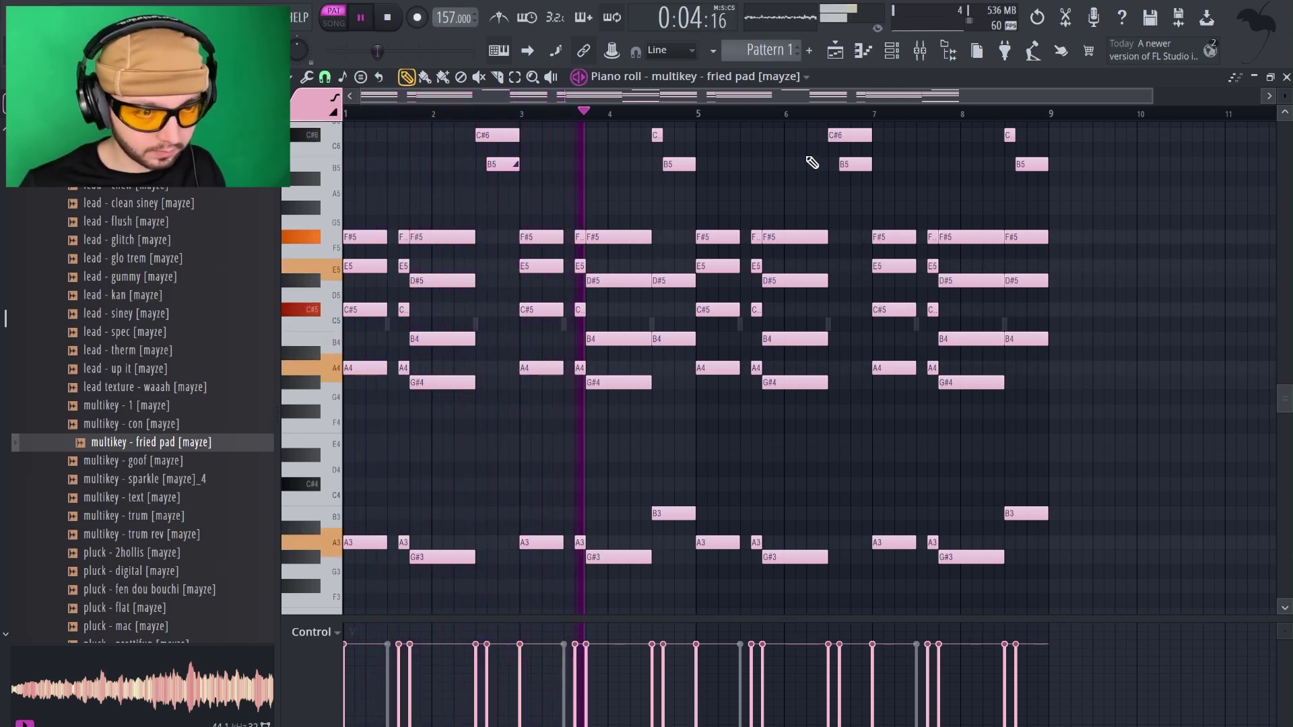
drag(525, 178, 845, 141)
key(ctrl+a)
key(ctrl+d)
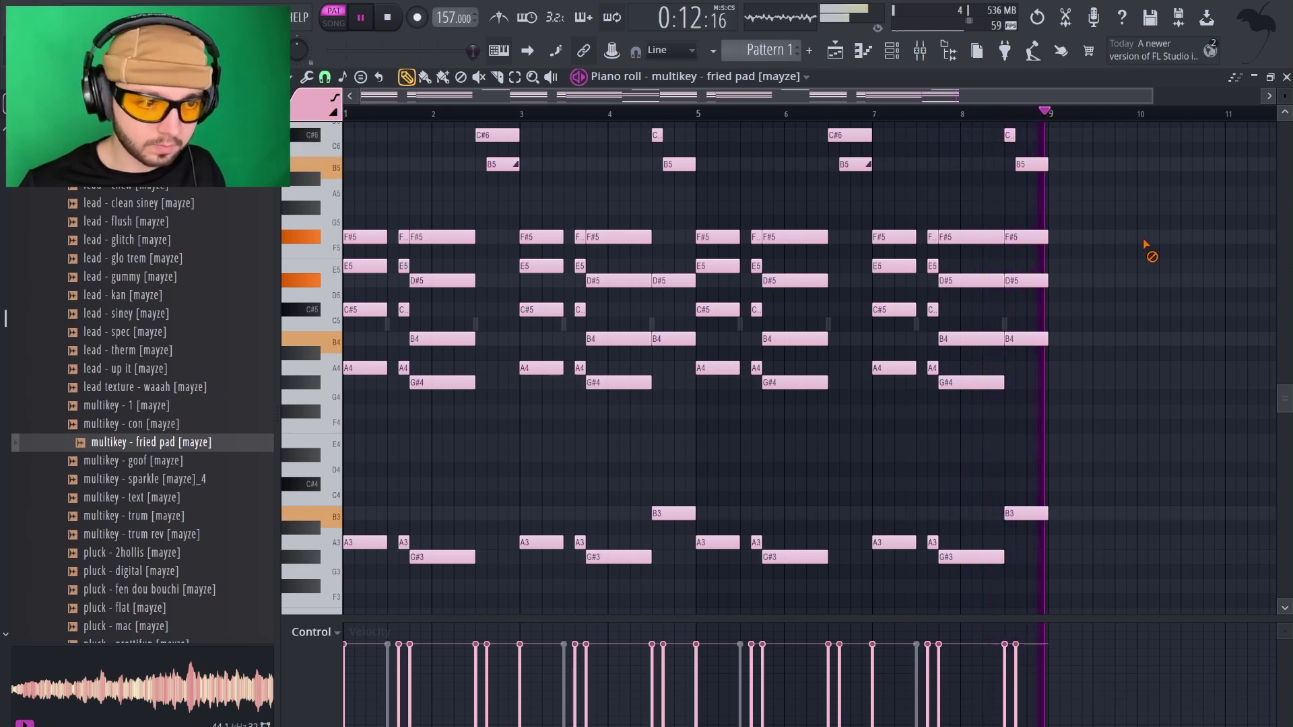
Add a two-beat F#5 above the D#5 chord note in the second half of bar 4.
click(658, 235)
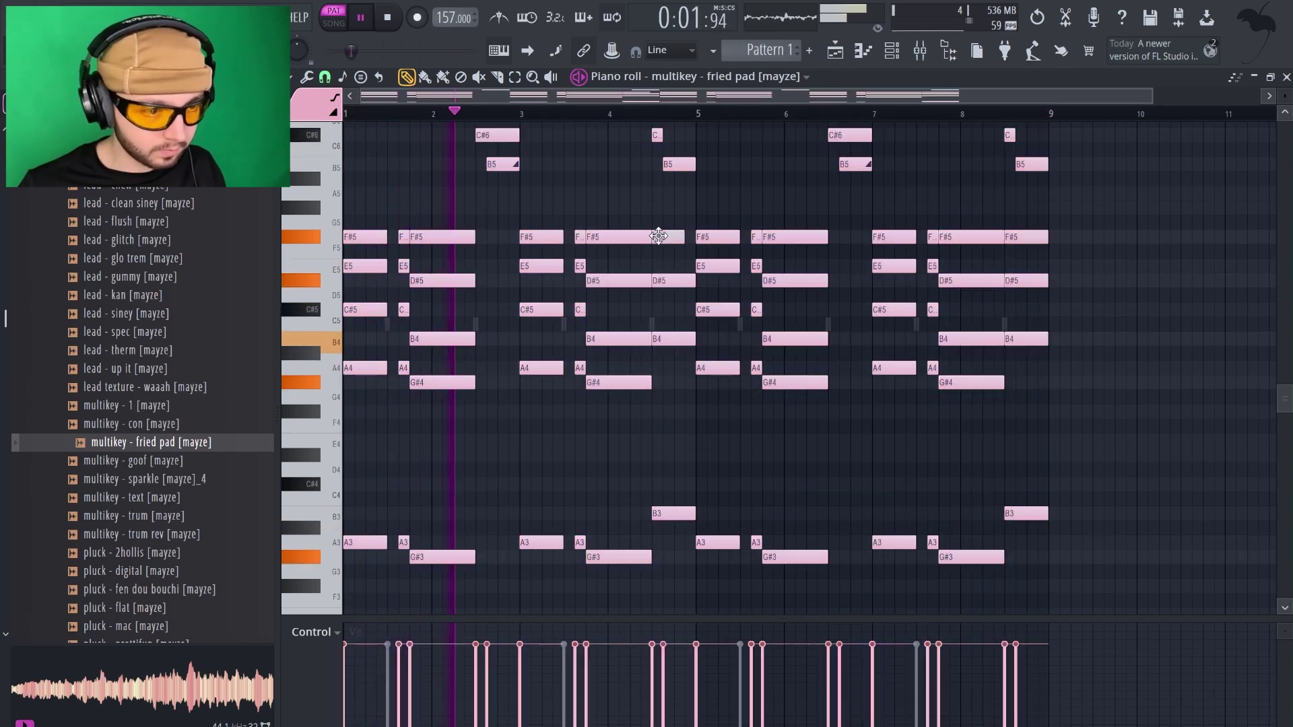
drag(682, 236, 691, 237)
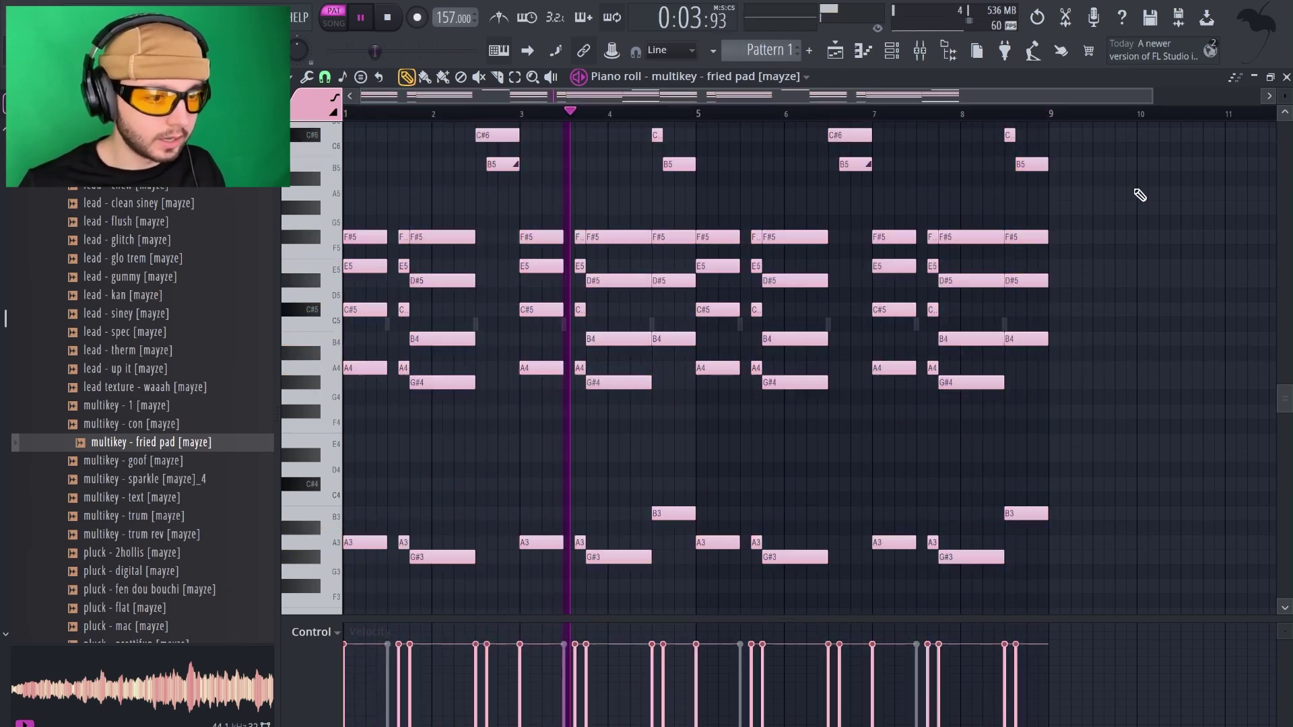
key(ctrl+a)
key(ctrl+d)
Stop playback and audition the multikey samples, including 1, con, goof, sparkle, text, trum and trum rev.
key(F7)
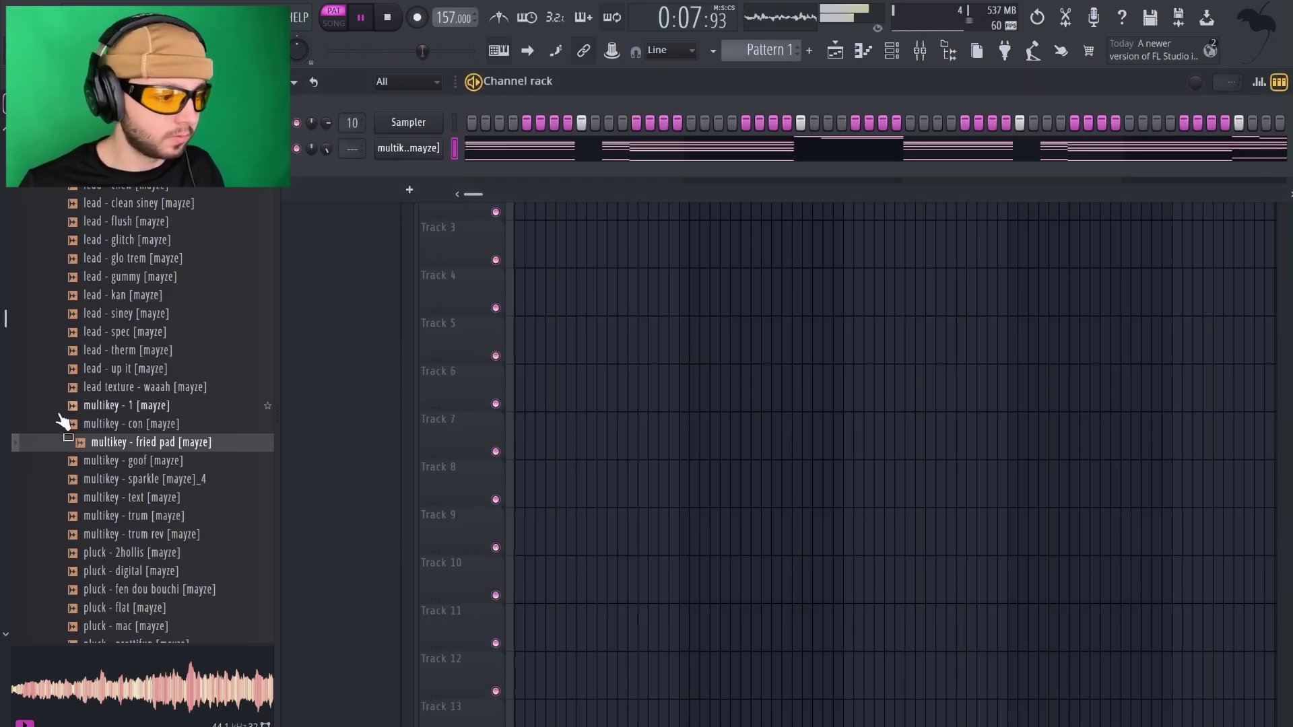
click(109, 425)
click(148, 409)
click(162, 422)
key(space)
click(161, 407)
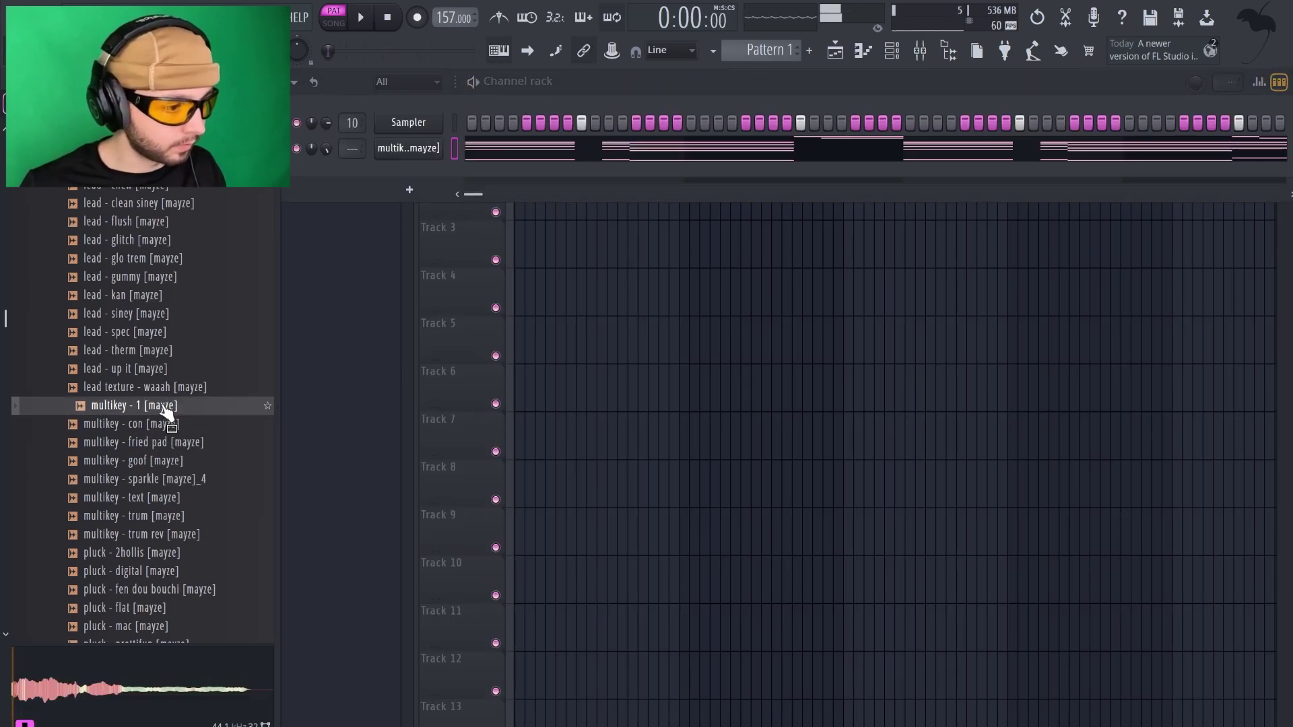
click(162, 423)
click(172, 461)
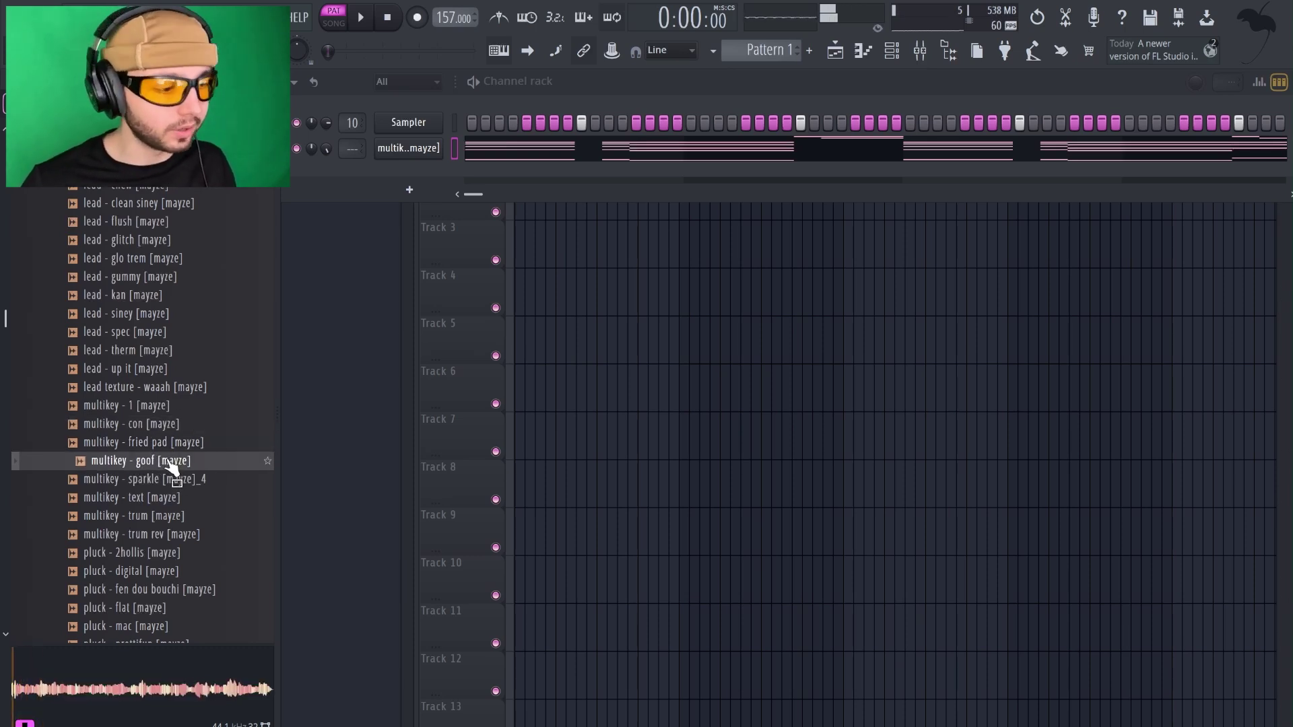
click(162, 479)
click(163, 499)
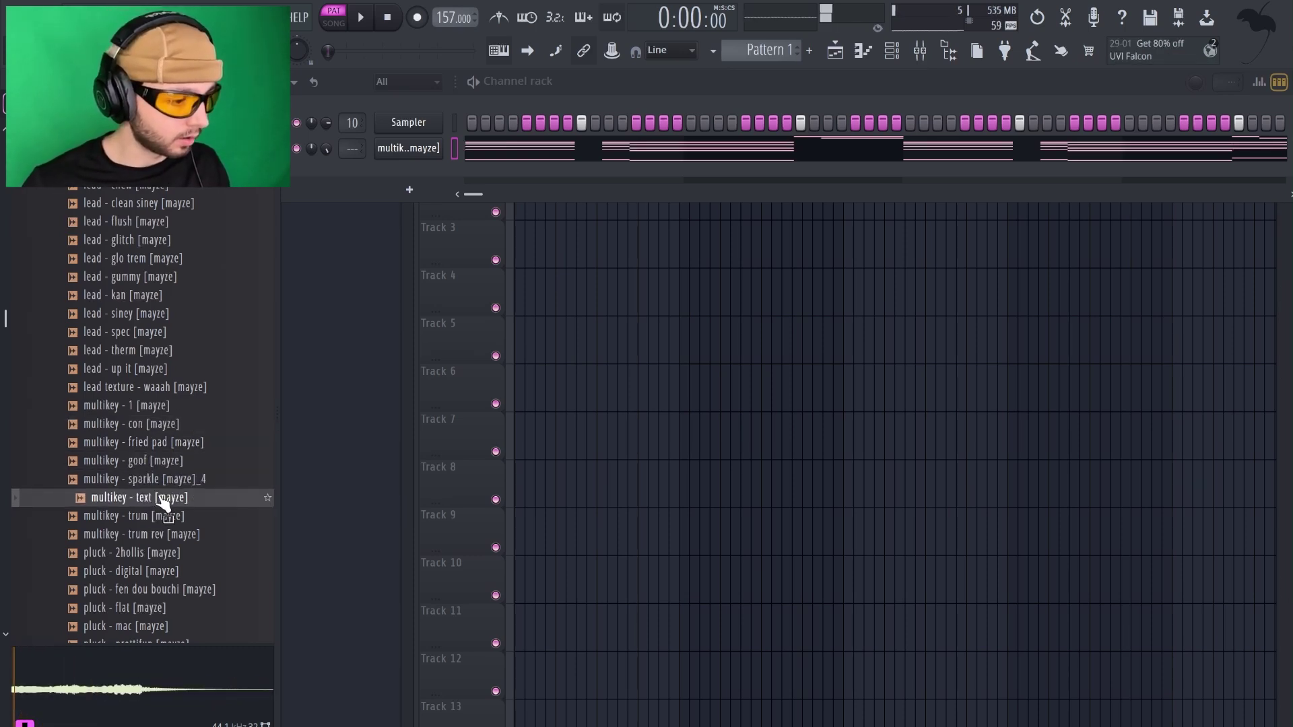
click(172, 516)
click(182, 534)
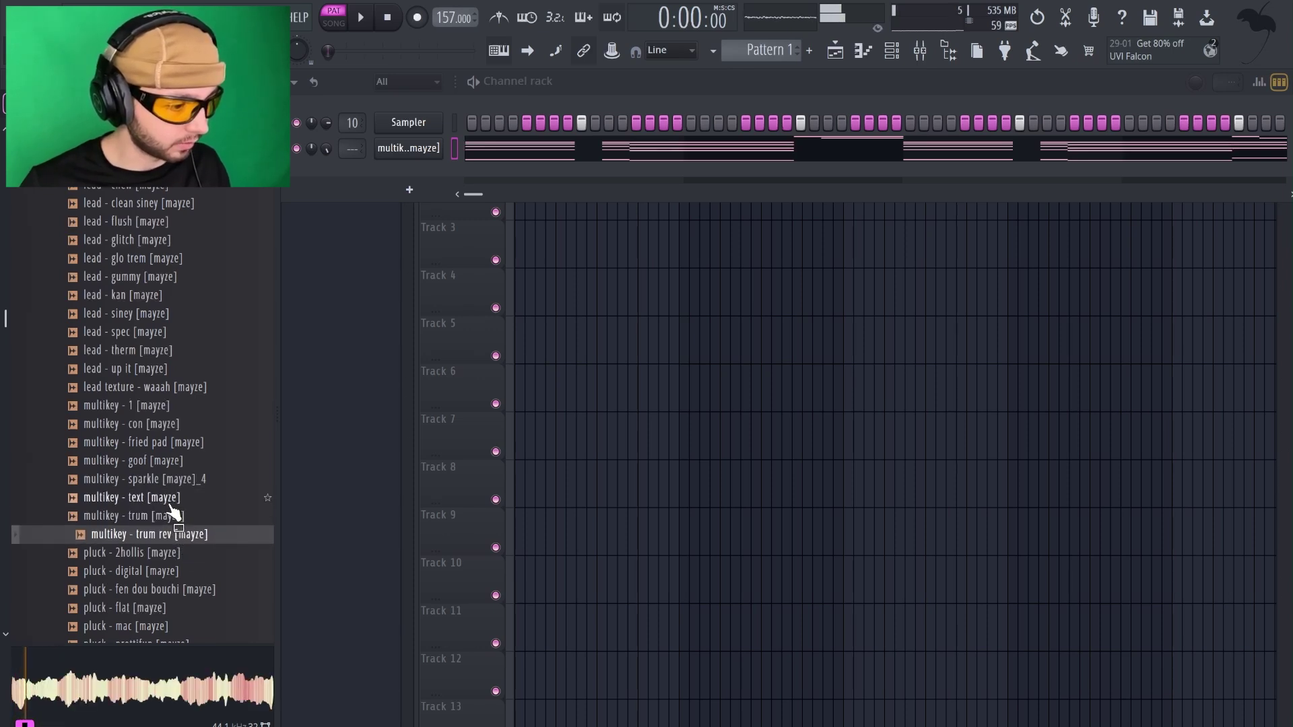
Load the multikey - text sample as a new channel below the fried pad.
click(158, 498)
drag(174, 544, 469, 330)
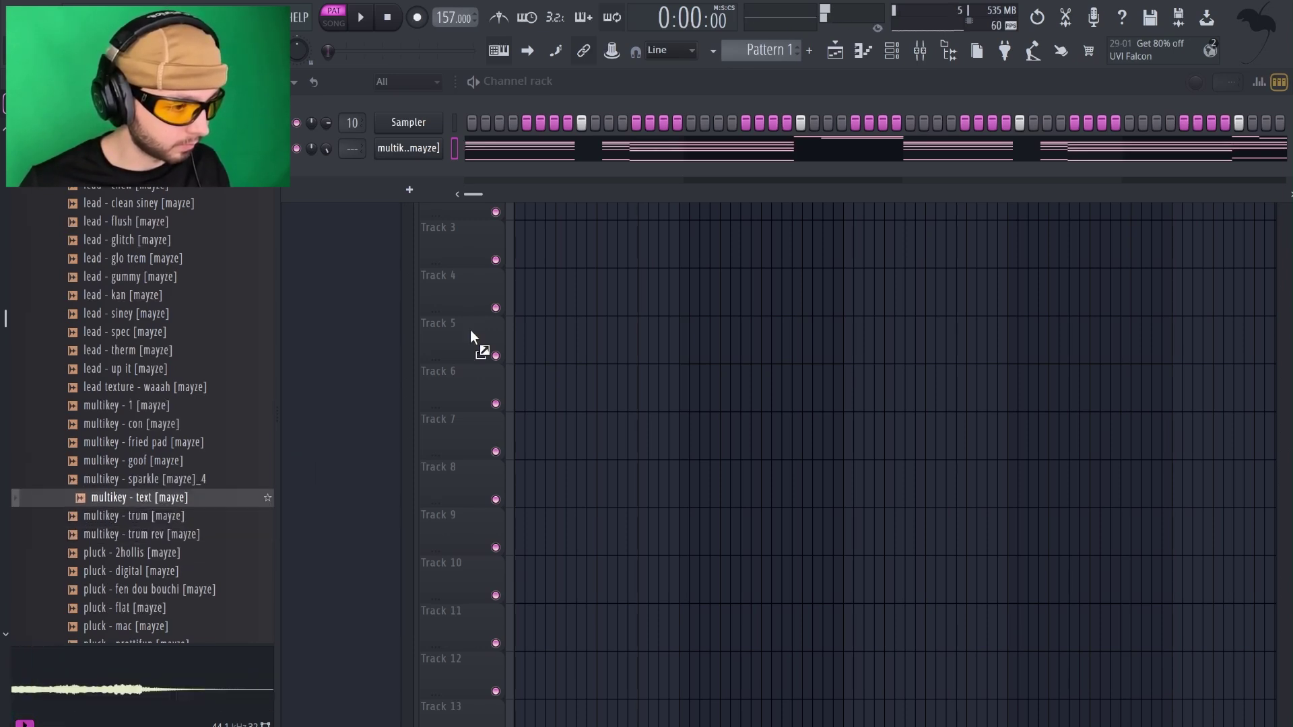
drag(406, 176, 454, 182)
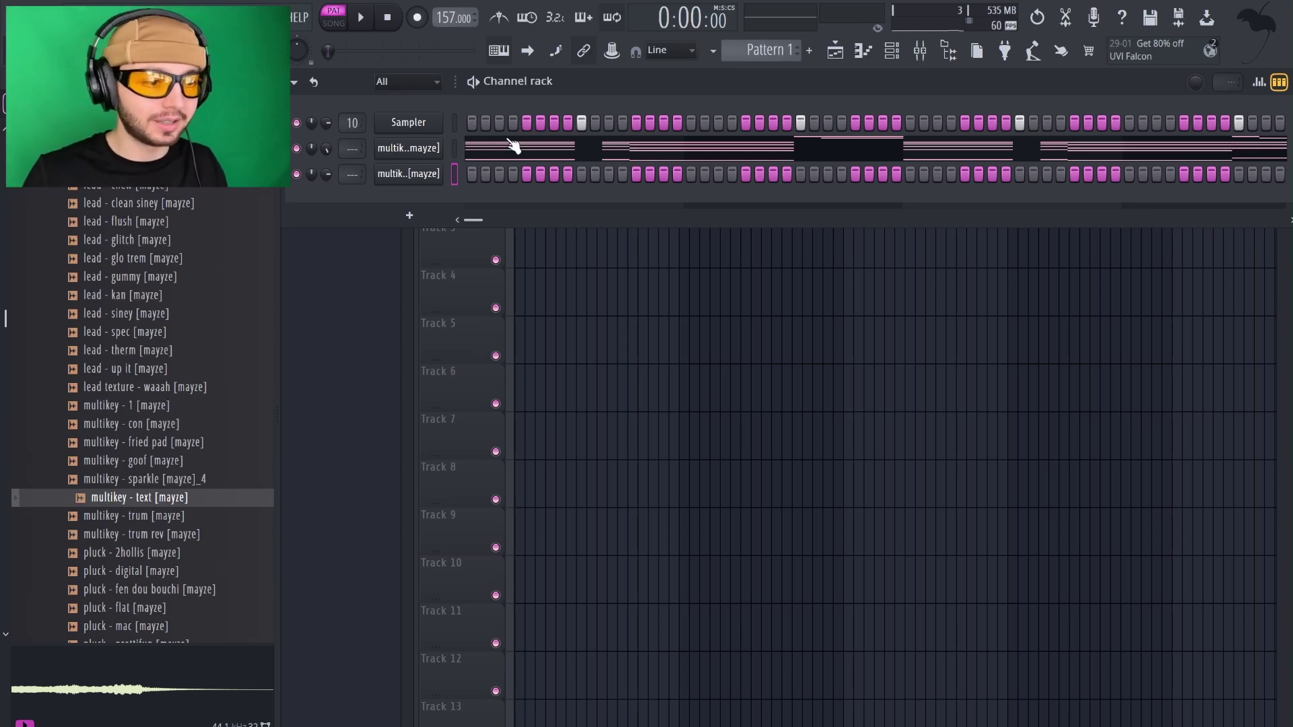
Enable the multikey - text channel's volume envelope and set its polyphony to a maximum of 1 with Porta on.
click(420, 177)
click(412, 214)
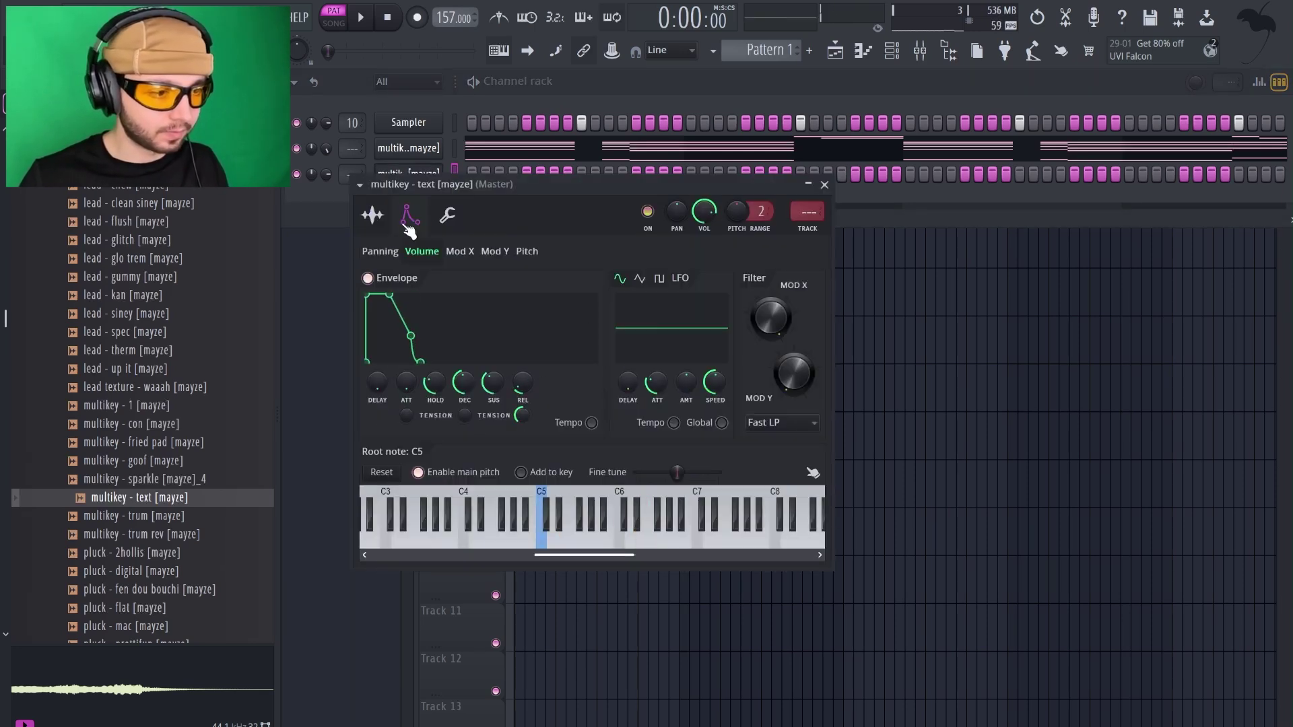
click(448, 217)
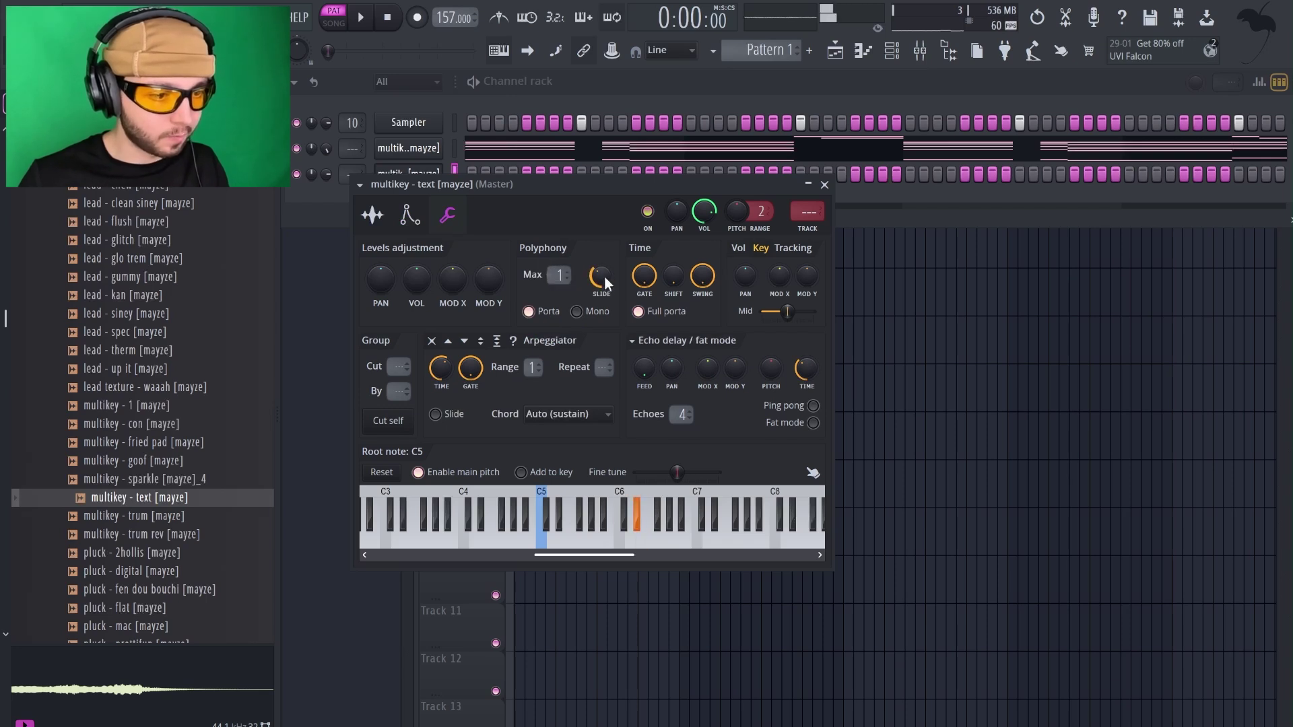
Boost the multikey - text sample in its precomputed effects and adjust the volume envelope's attack and attack tension.
click(374, 215)
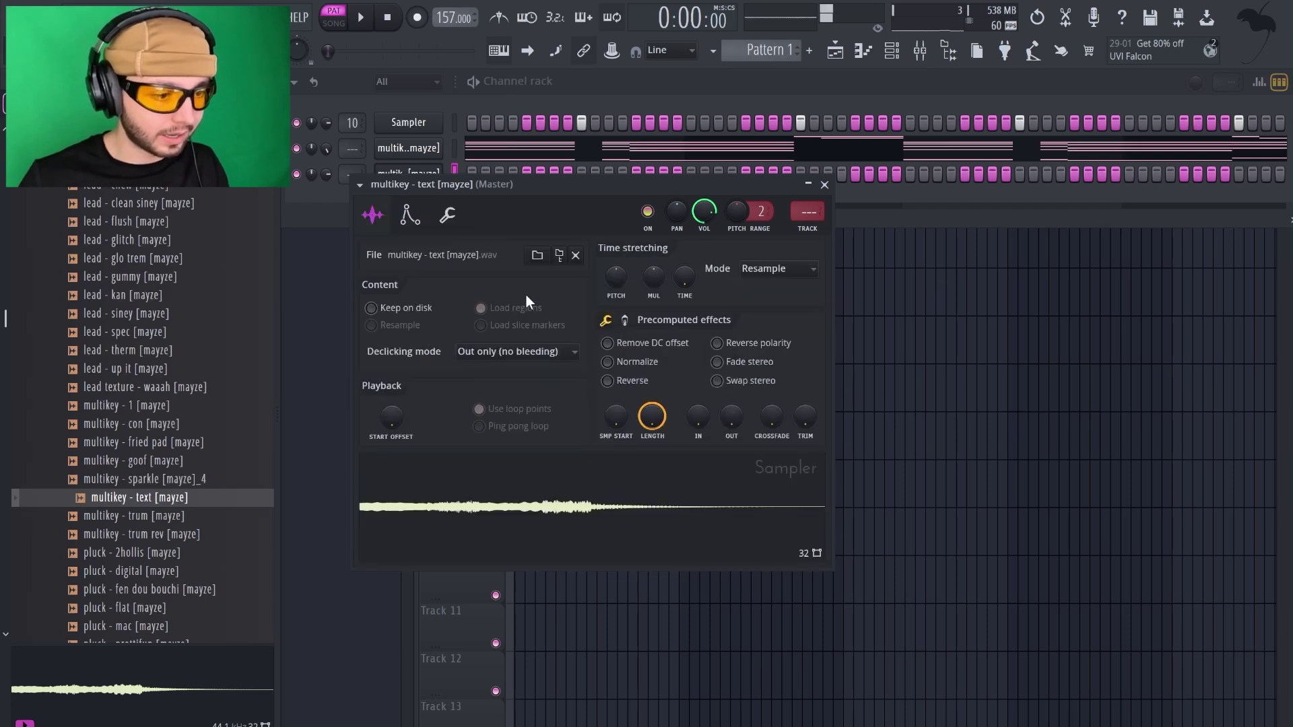
click(625, 321)
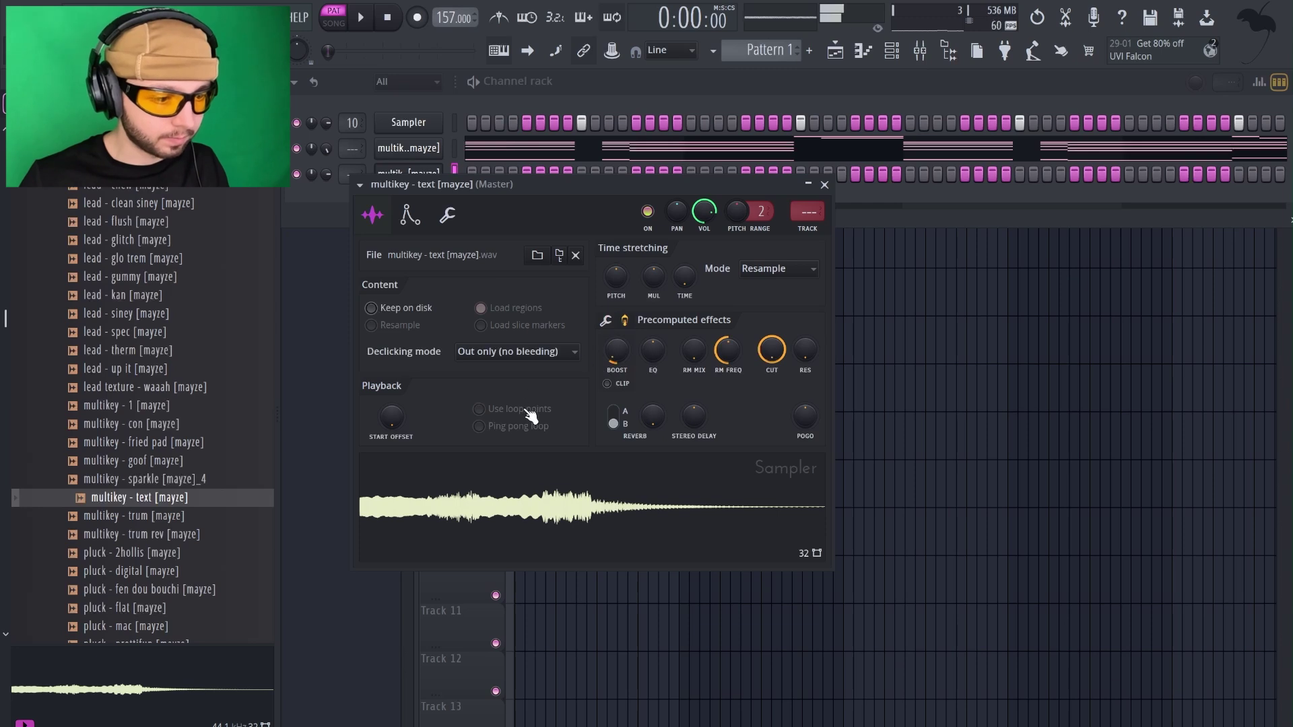
click(411, 215)
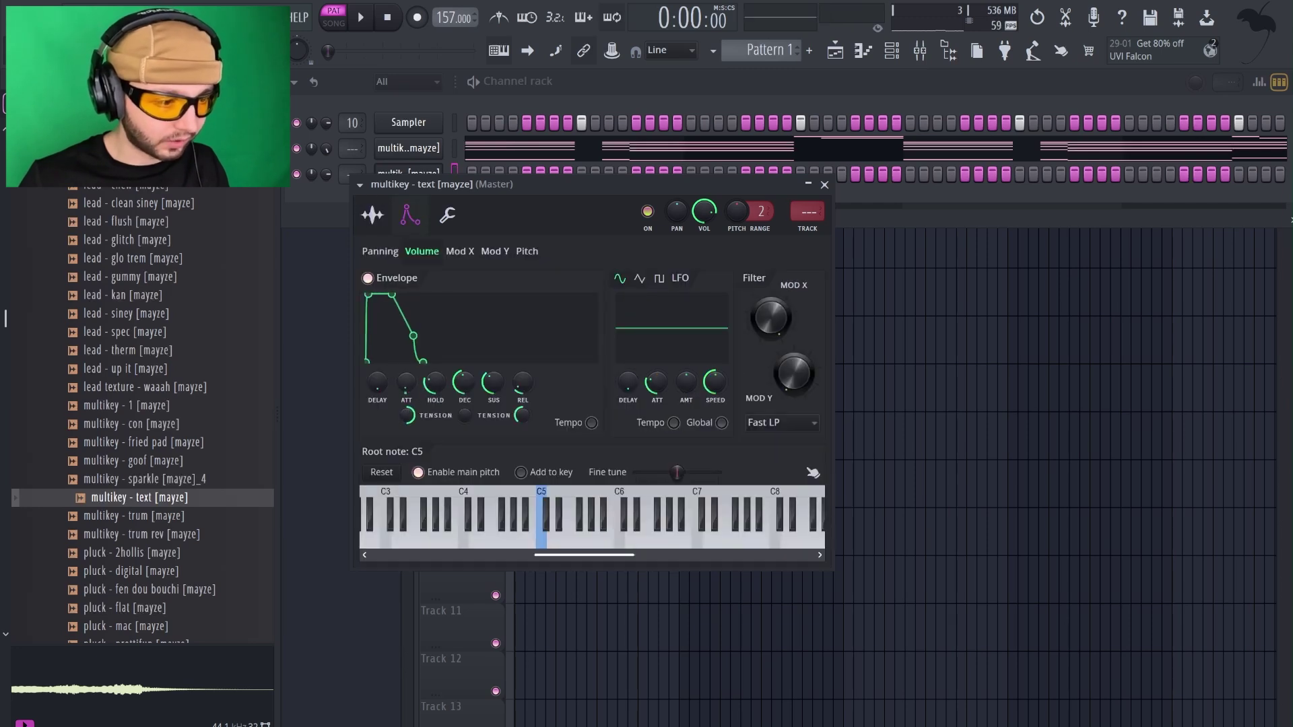
click(825, 185)
In the multikey - text piano roll, draw a two-beat C#6 at the start of bar 1 and a one-beat F#5 on beat 2.
click(860, 51)
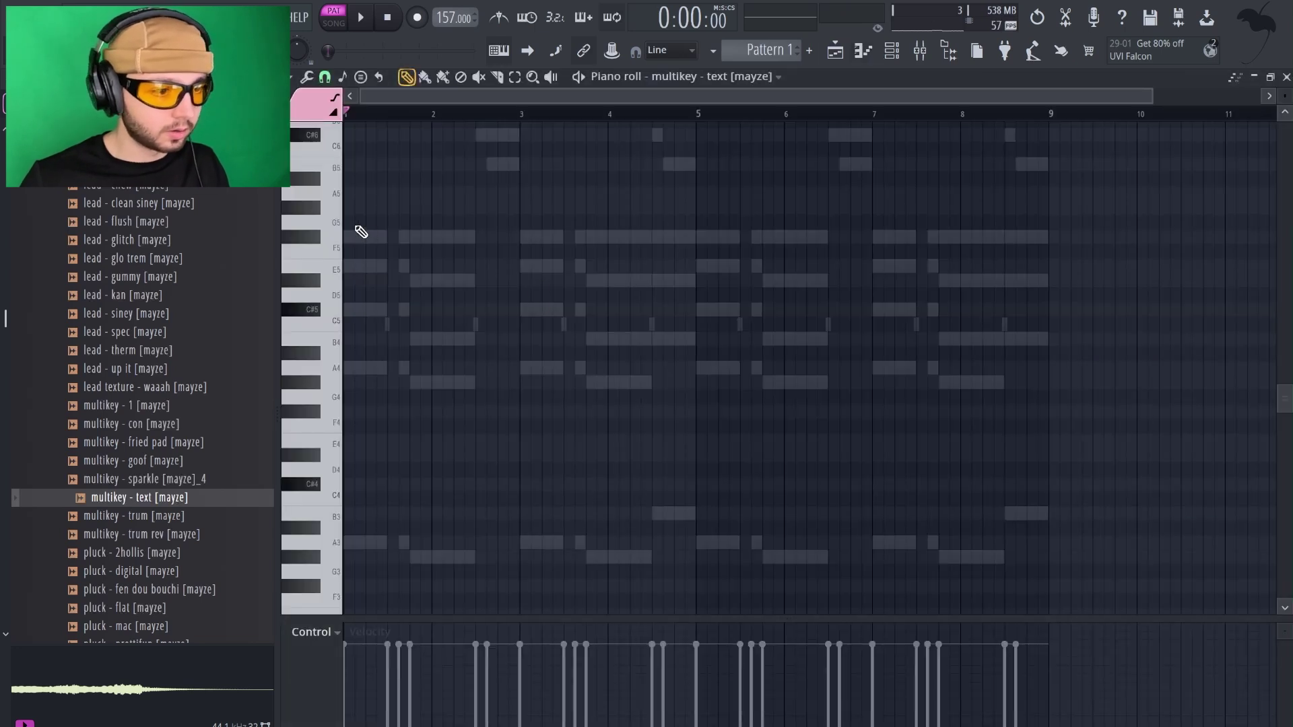
scroll(363, 221, up, 2)
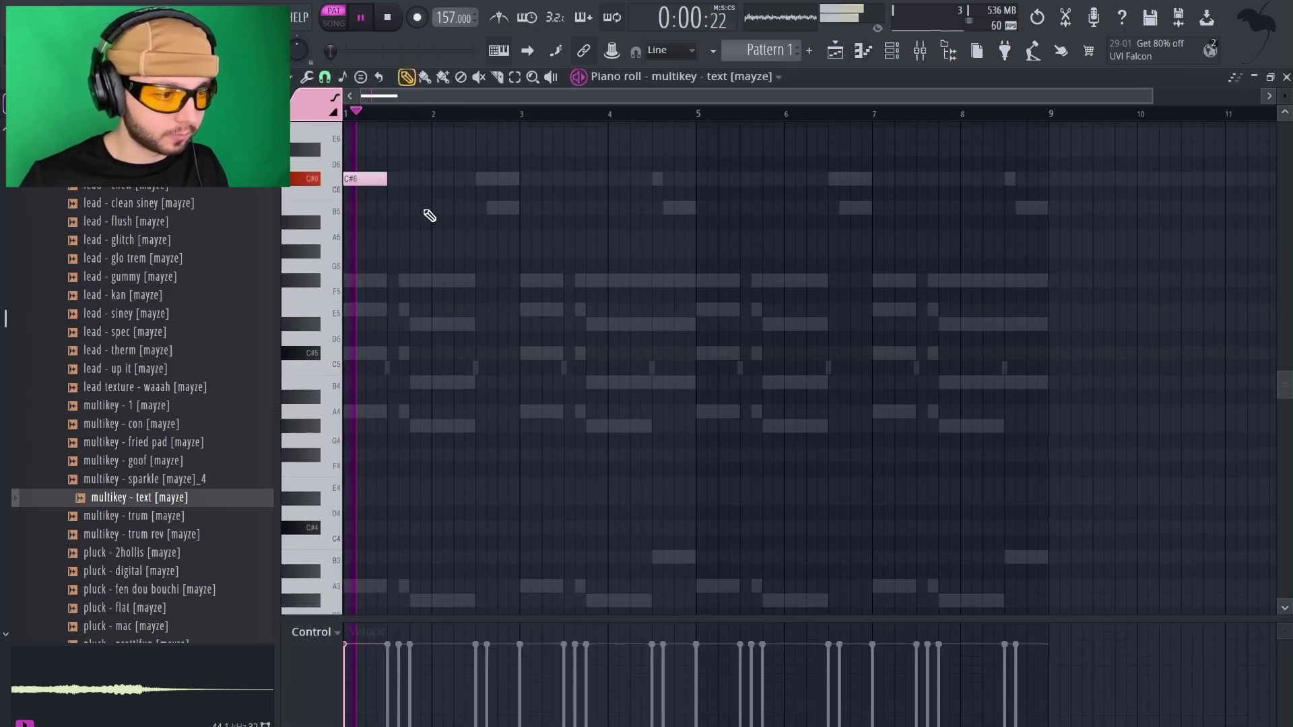
click(364, 281)
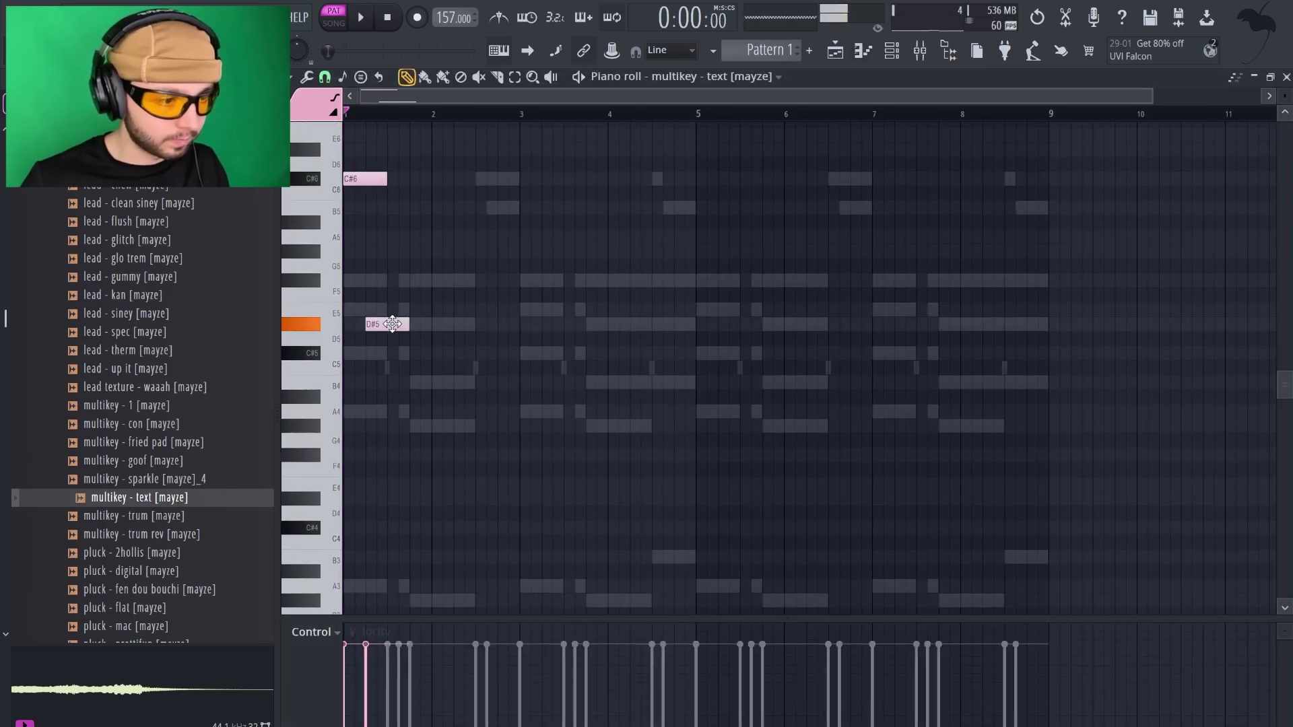
key(space)
drag(408, 308, 387, 278)
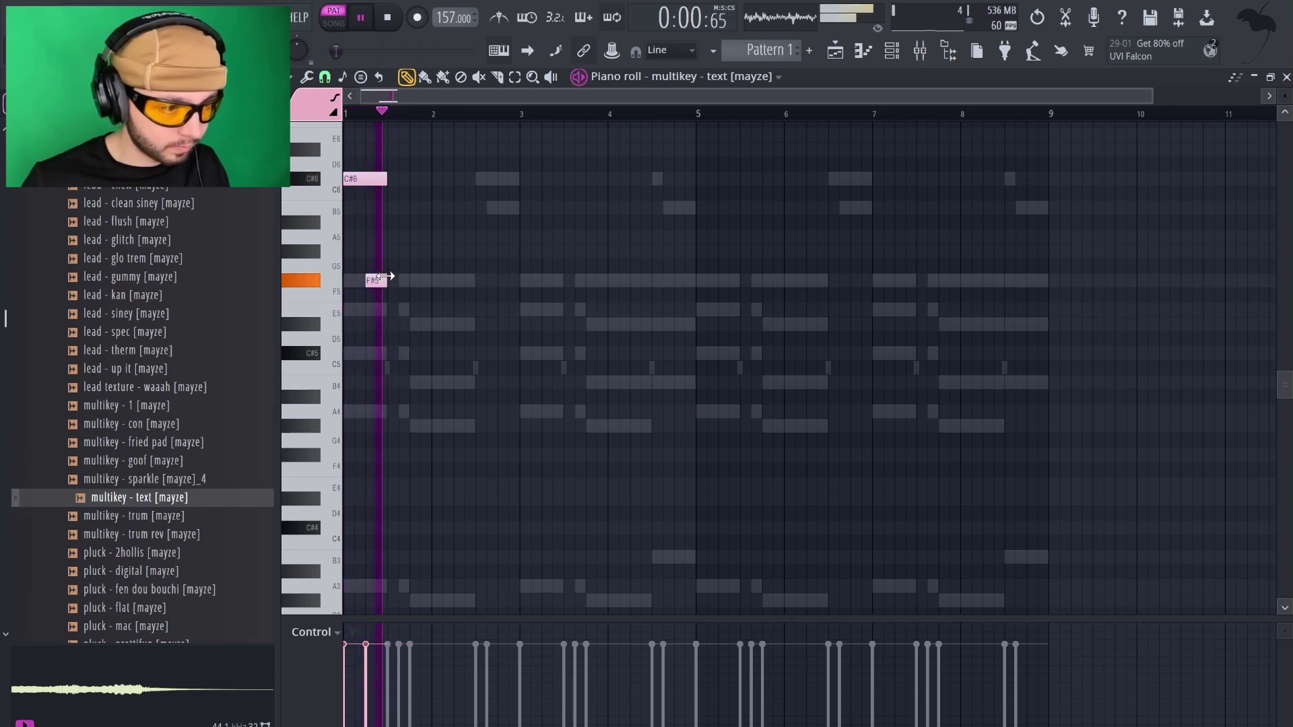
Add one-beat G#5 and B5 notes on beats 3 and 4 of bar 1, and delete the opening C#6.
click(395, 251)
click(418, 237)
right_click(421, 237)
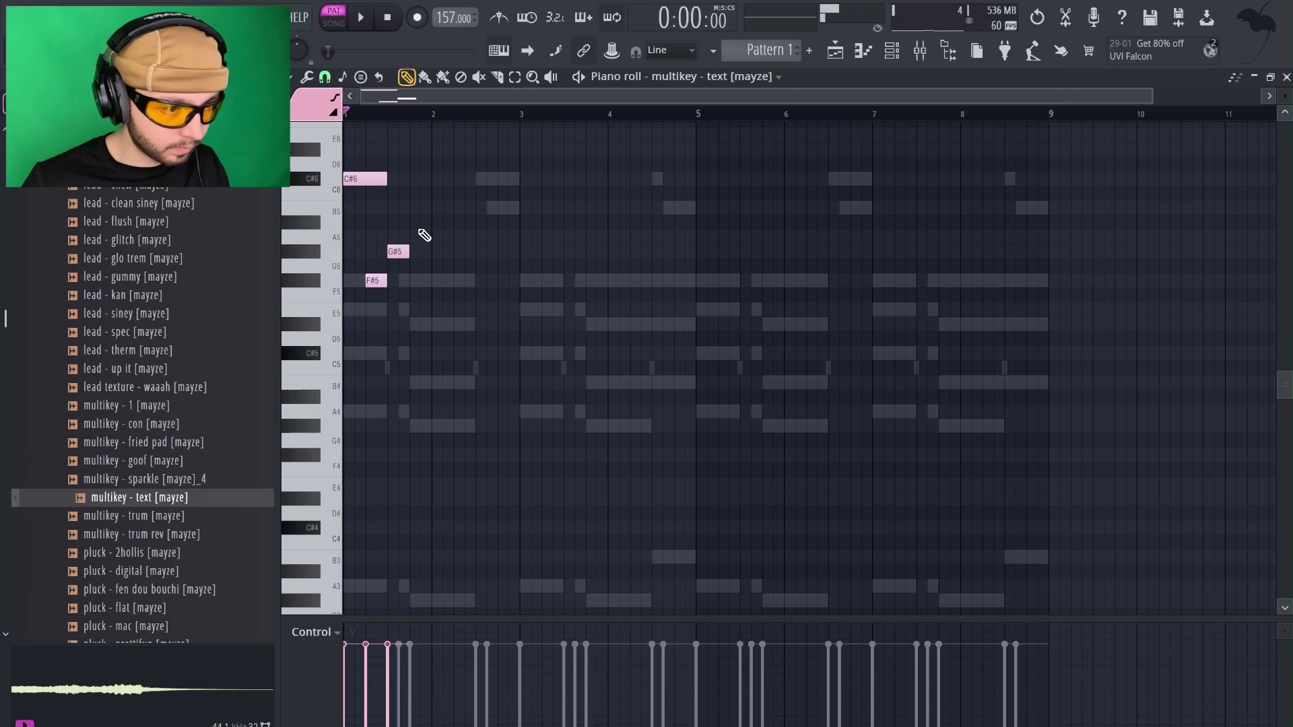
click(419, 208)
right_click(374, 179)
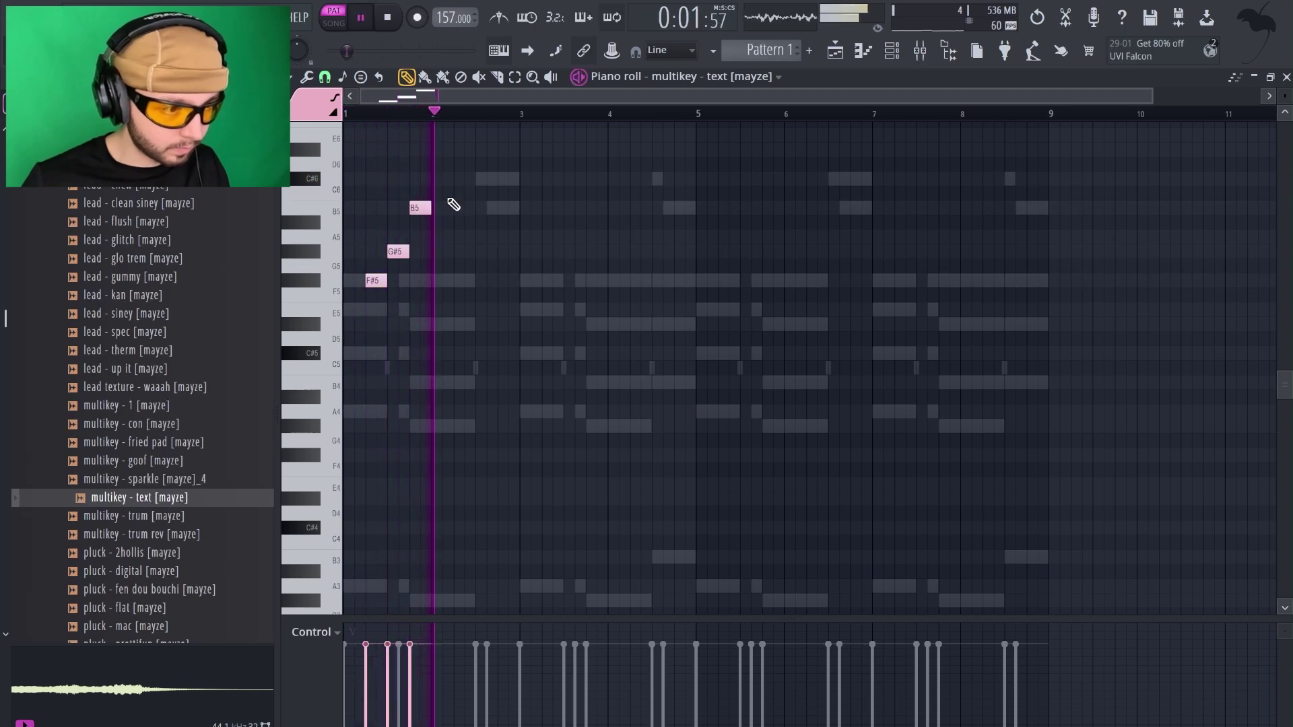
Lower the phrase one octave, delete its B4 and extend the G#4 to the middle of bar 2.
key(space)
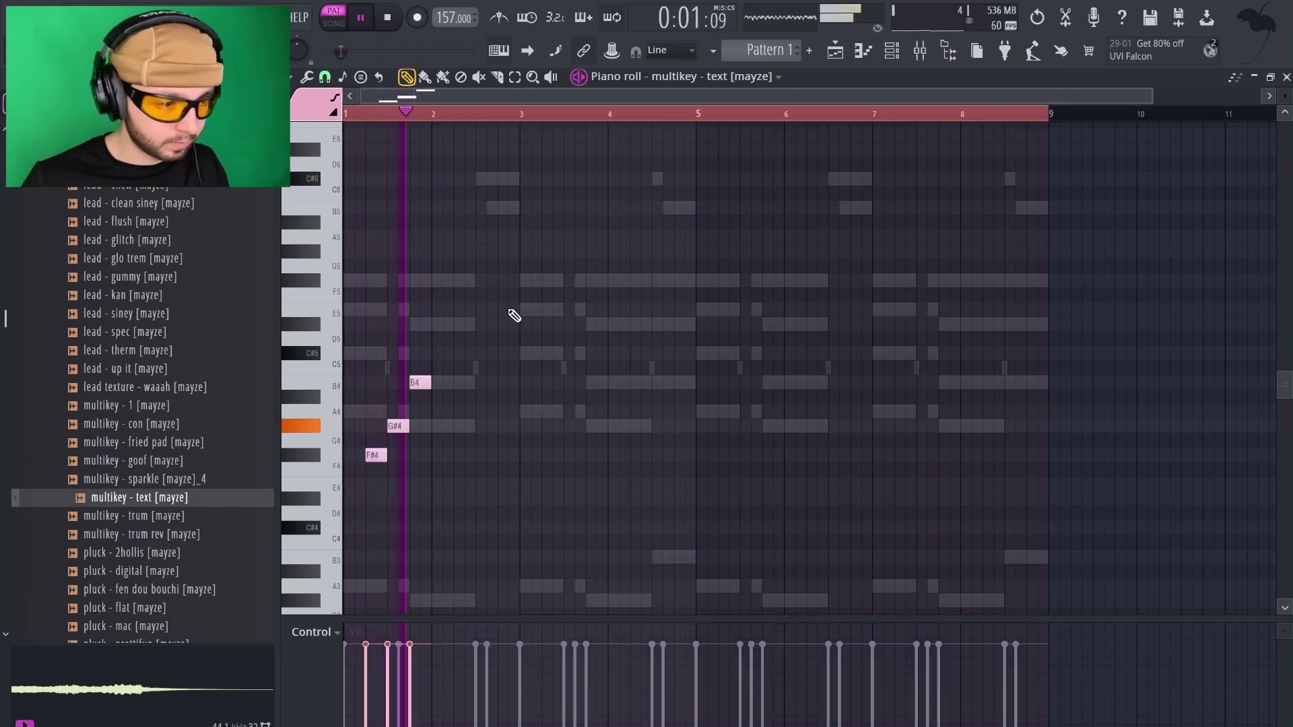
right_click(419, 382)
drag(403, 431, 475, 426)
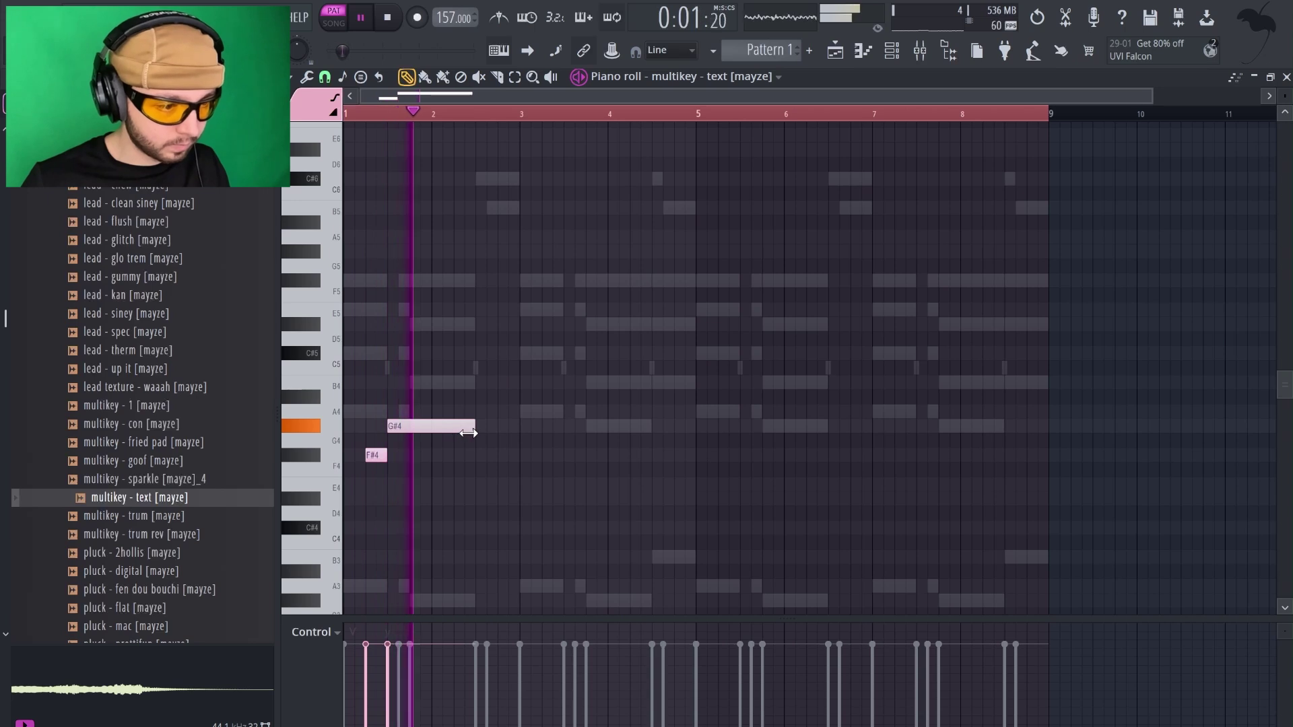
Draw a half-beat C#5 just before the long G#4 in bar 1.
key(space)
key(space)
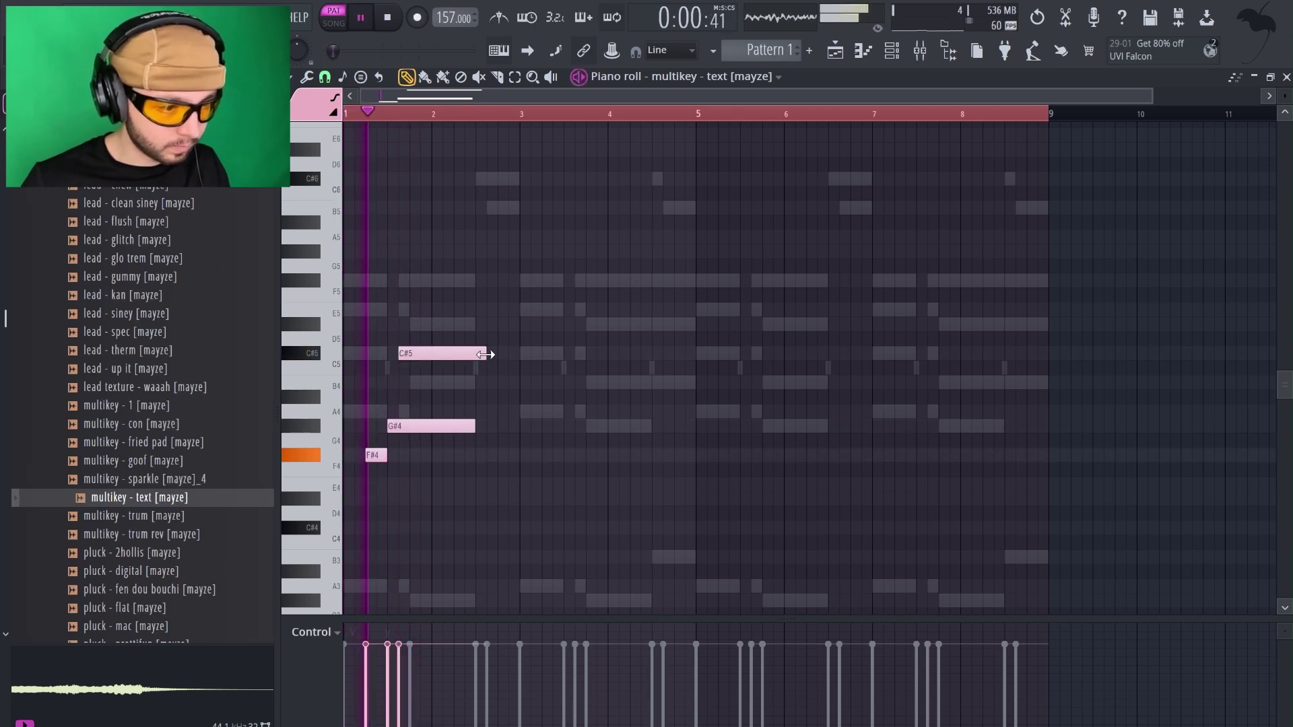
drag(485, 353, 385, 355)
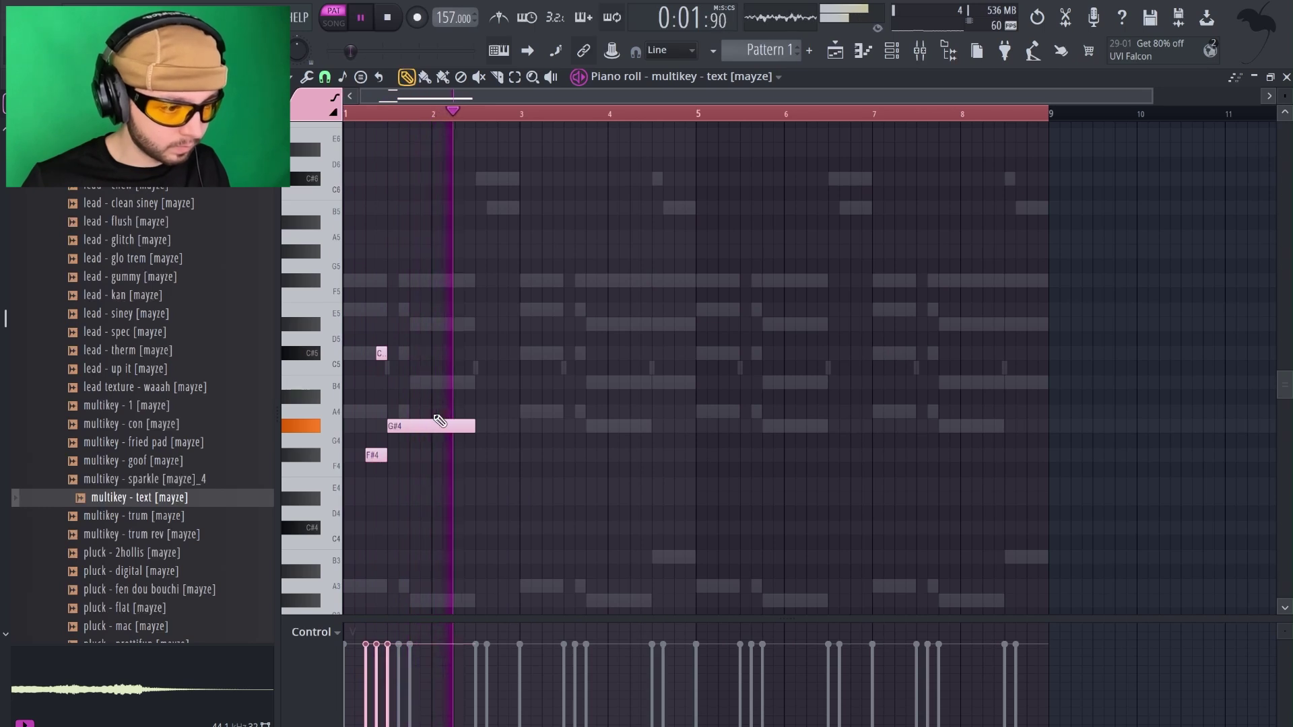
Repeat the two-bar F#4, C#5 and G#4 phrase from bars 3, 5 and 7.
key(ctrl+a)
drag(420, 426, 802, 431)
key(ctrl+a)
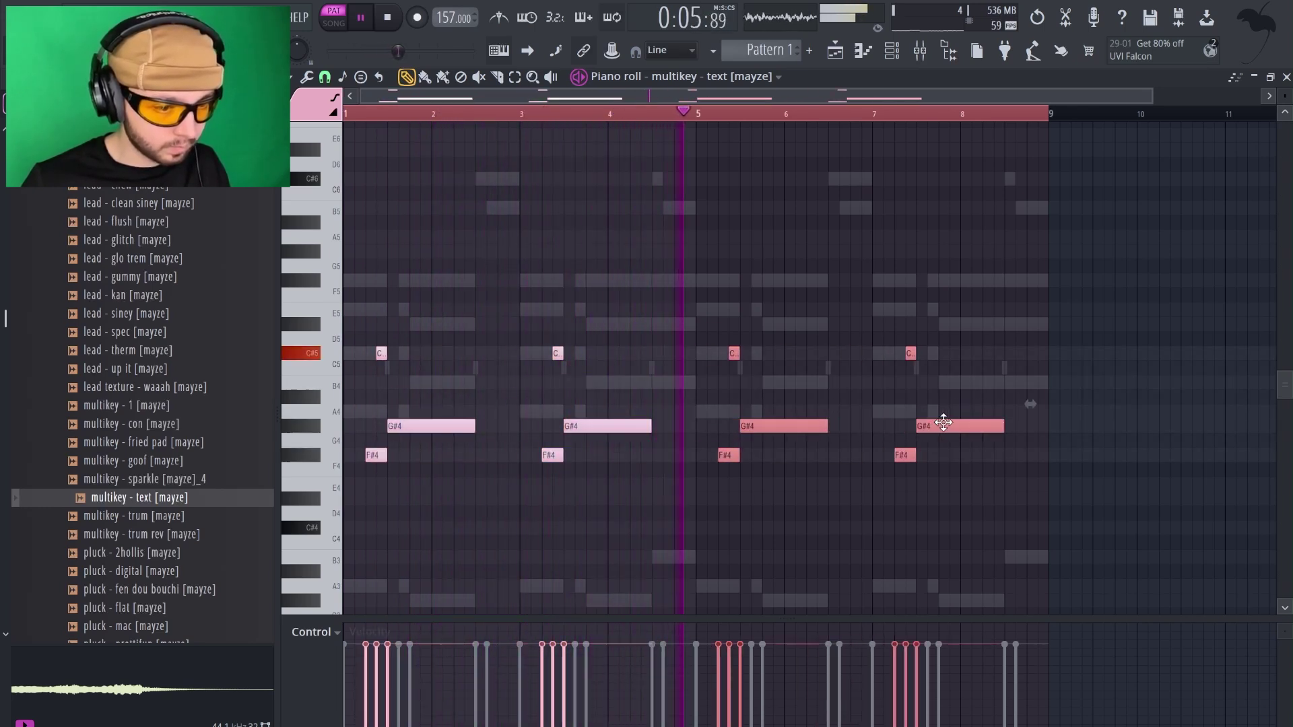
ctrl+click(843, 455)
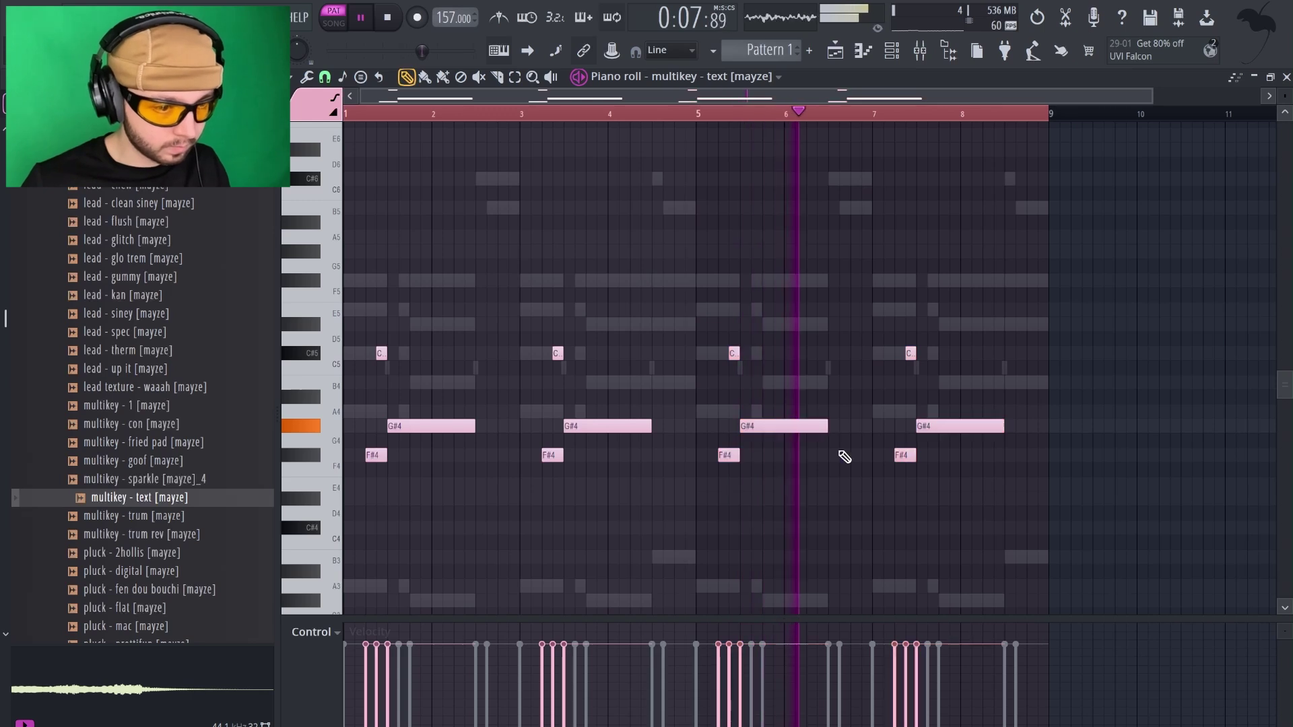
Replace the F#4 notes in bars 7, 1 and 3 with half-beat G#4 notes on beat 2.
right_click(902, 455)
click(895, 428)
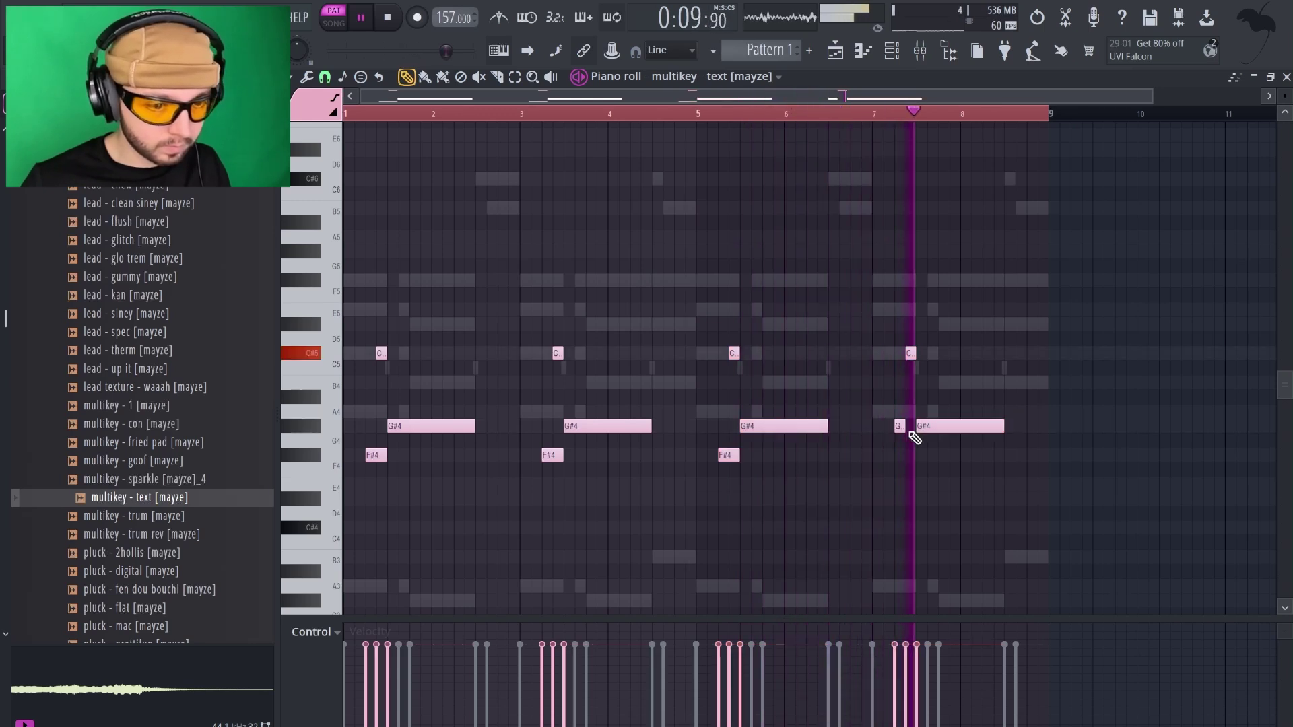
right_click(377, 455)
click(369, 427)
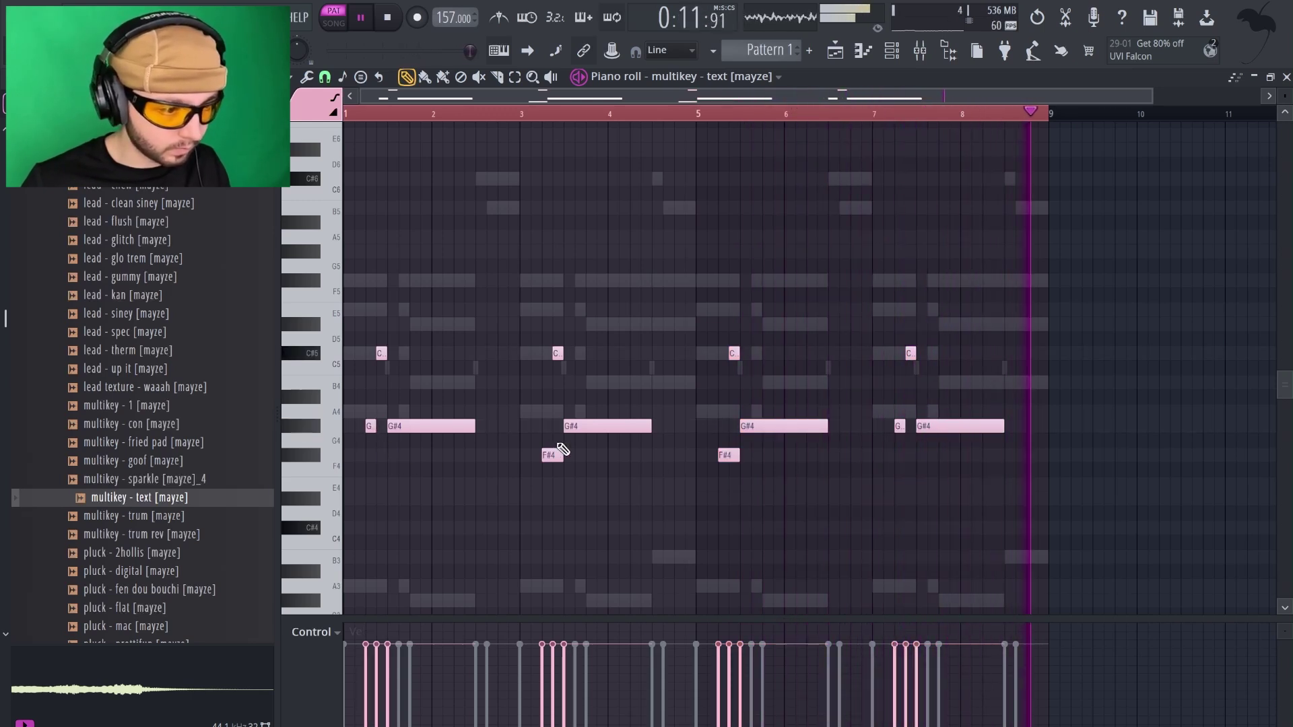
right_click(552, 455)
click(546, 427)
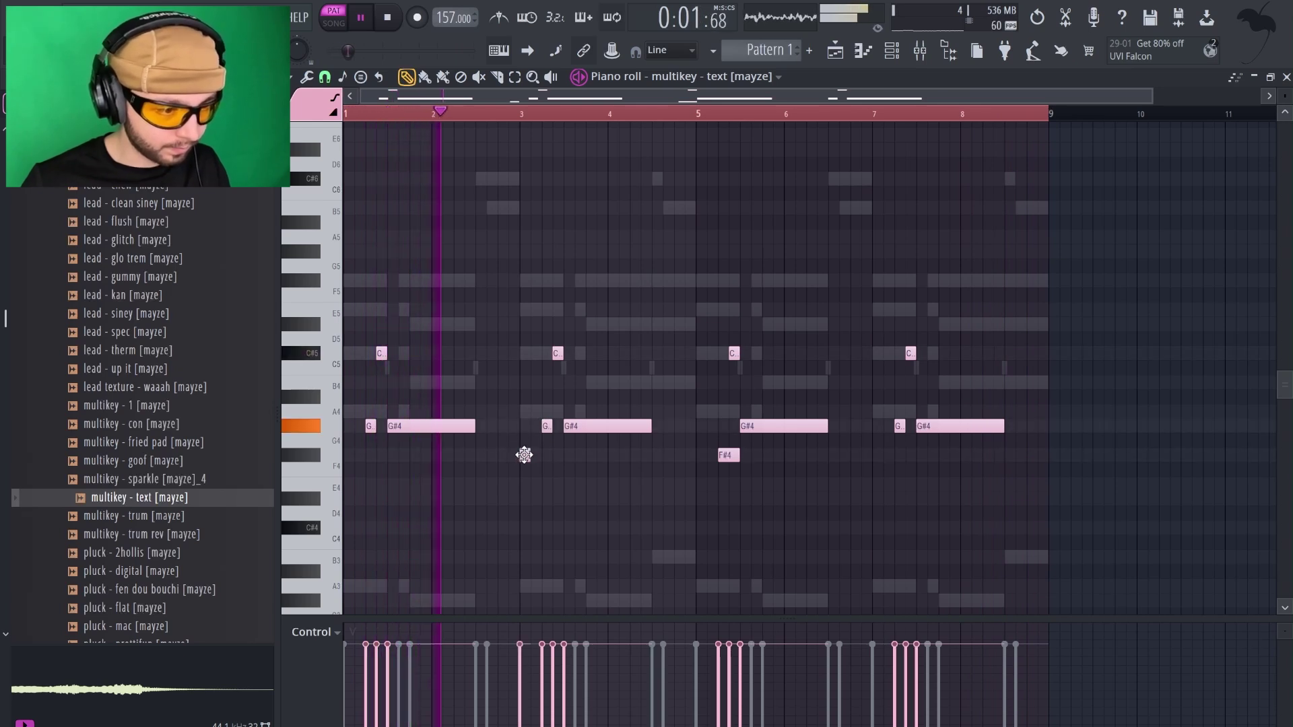
Draw one-and-a-half-beat notes: an F#4 at the start of bar 3 and a B4 at the end of bar 4.
click(528, 456)
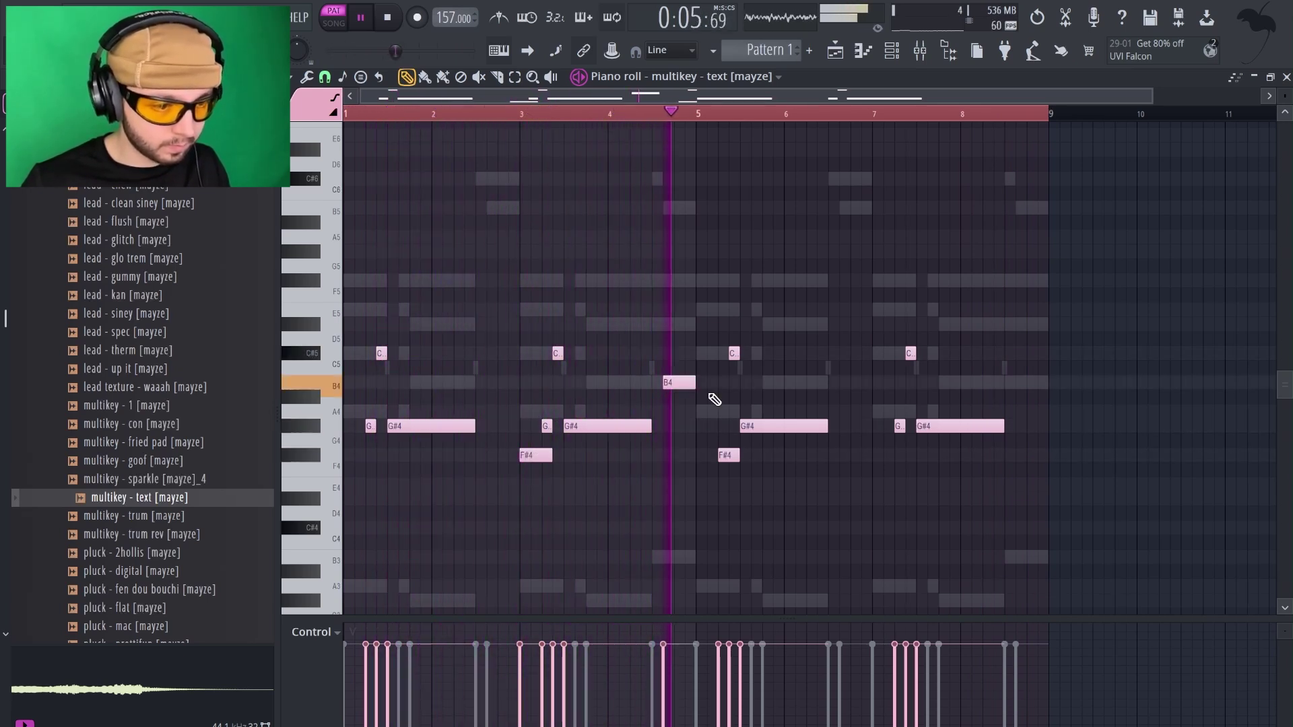
Replace the melody in bars 5 to 8 with an aligned copy of the notes from bars 1 to 4, leaving out the B4.
drag(709, 317, 991, 486)
key(Delete)
key(ctrl+b)
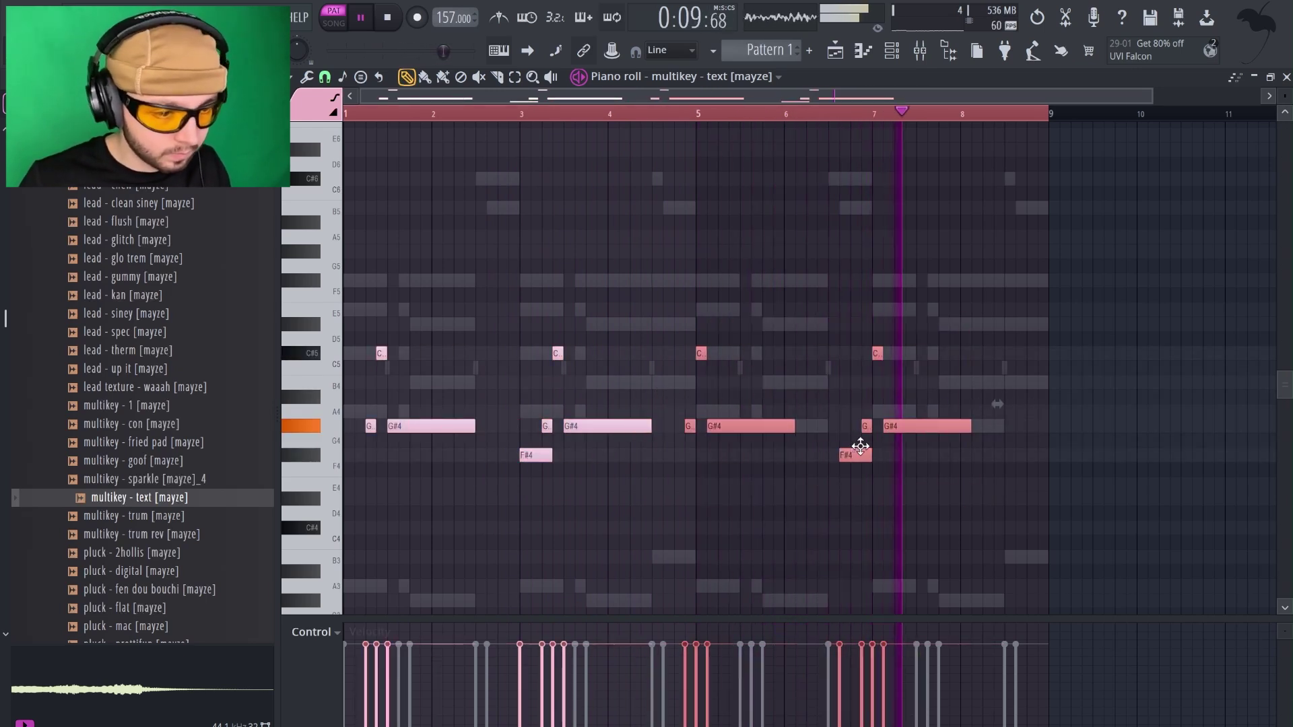
key(ctrl+d)
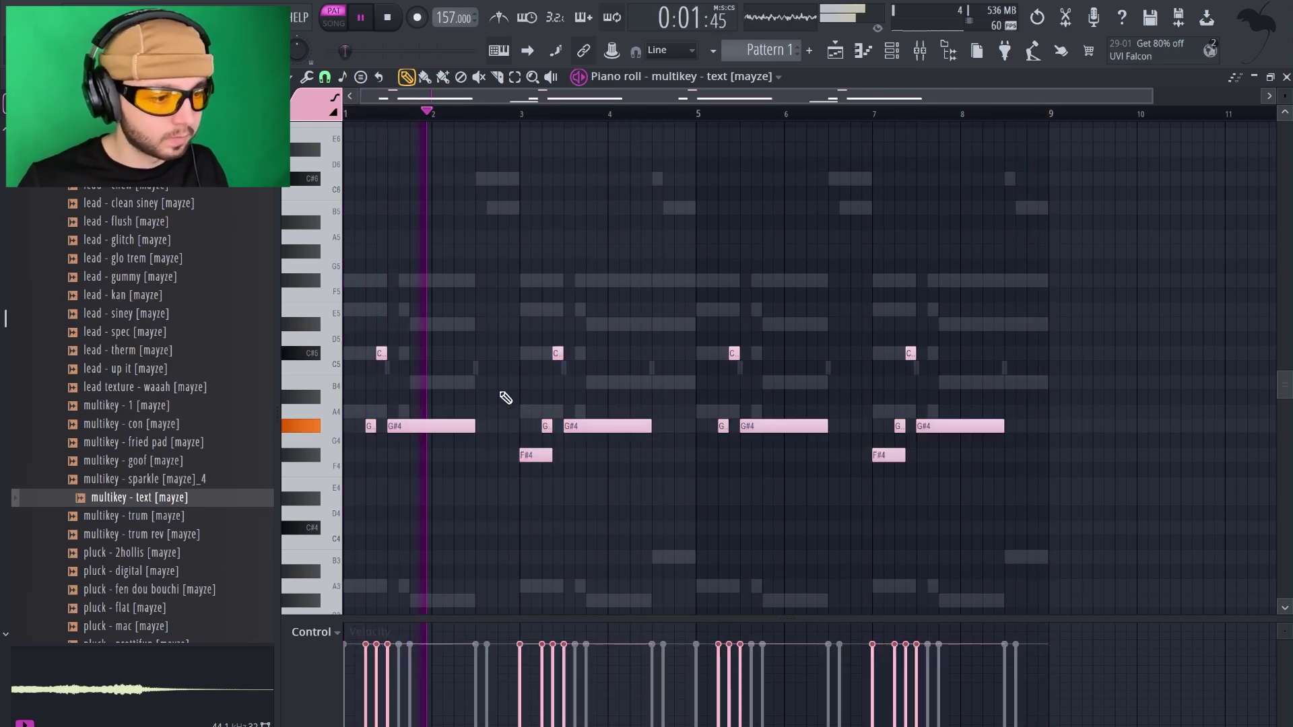
Draw one-and-a-half-beat B4 notes starting half a beat before bars 3 and 7.
click(519, 382)
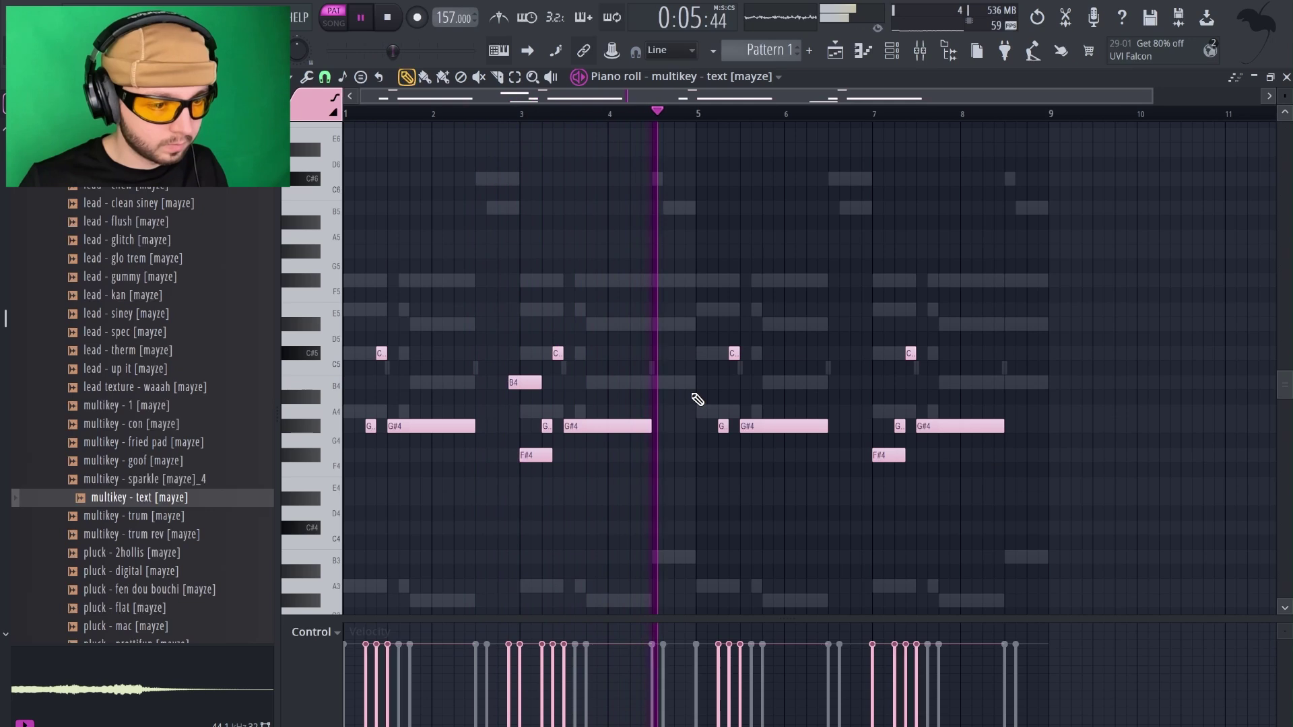
click(695, 383)
right_click(707, 384)
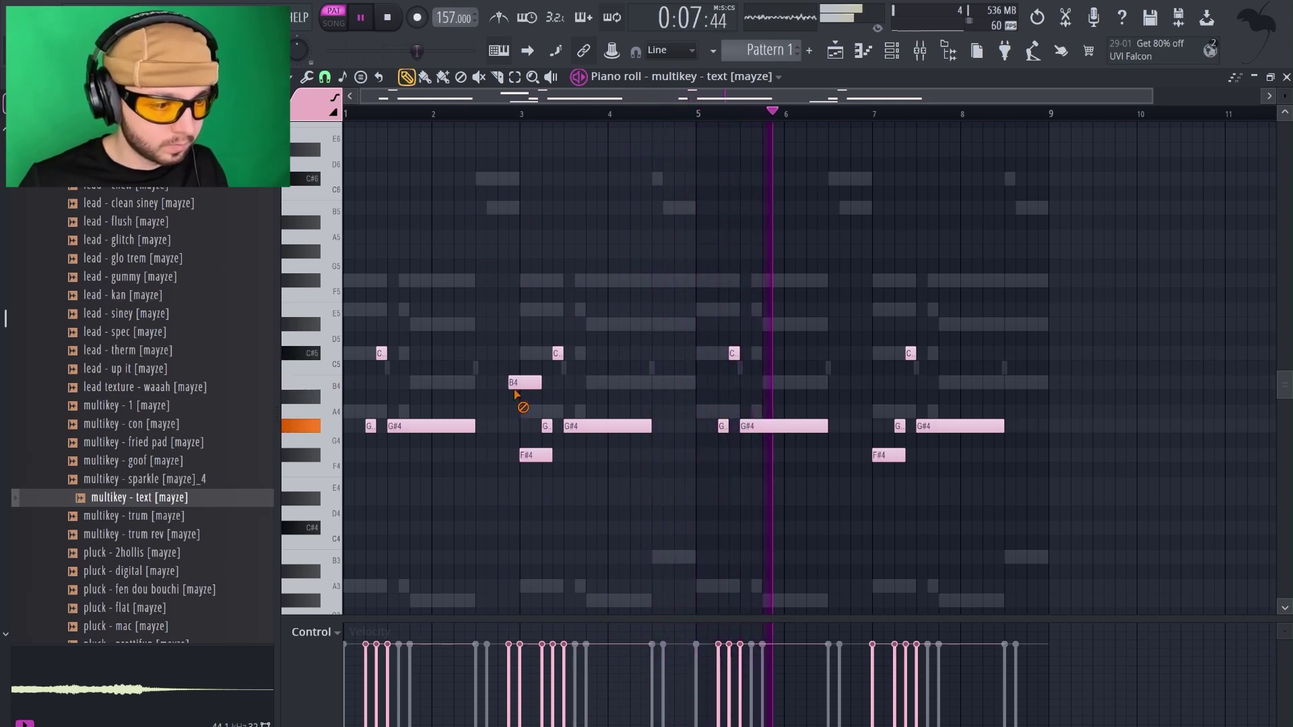
right_click(524, 383)
click(868, 382)
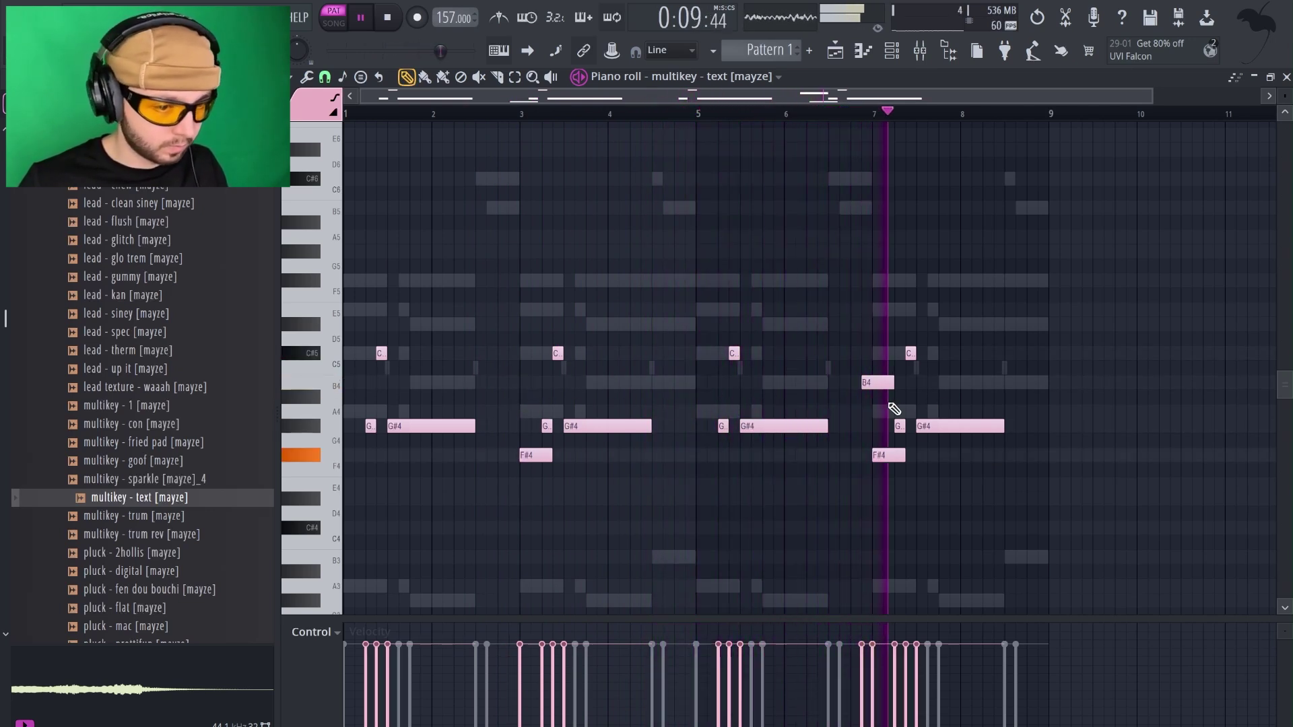
click(506, 384)
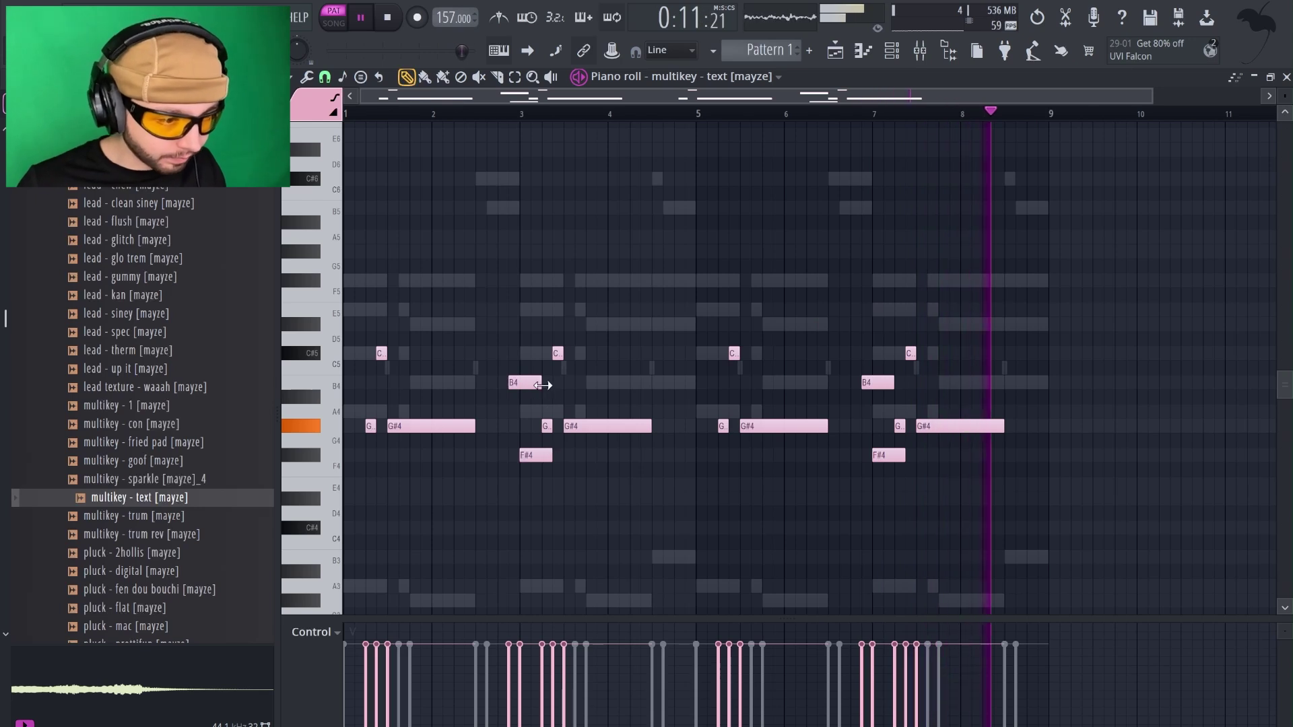
Shorten both B4 notes to half a beat and erase the F#4 notes at the start of bars 3 and 7.
drag(542, 385, 518, 385)
right_click(536, 455)
right_click(882, 383)
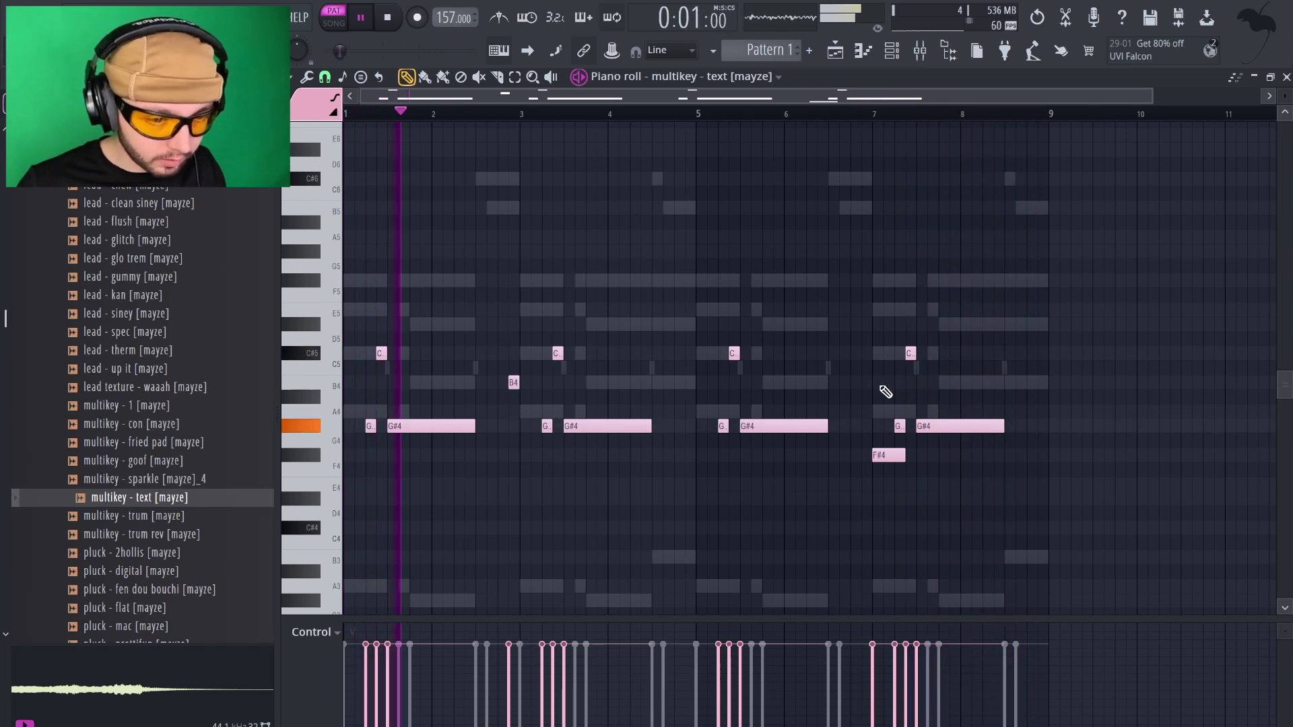
key(ctrl+z)
drag(893, 384, 871, 383)
right_click(894, 456)
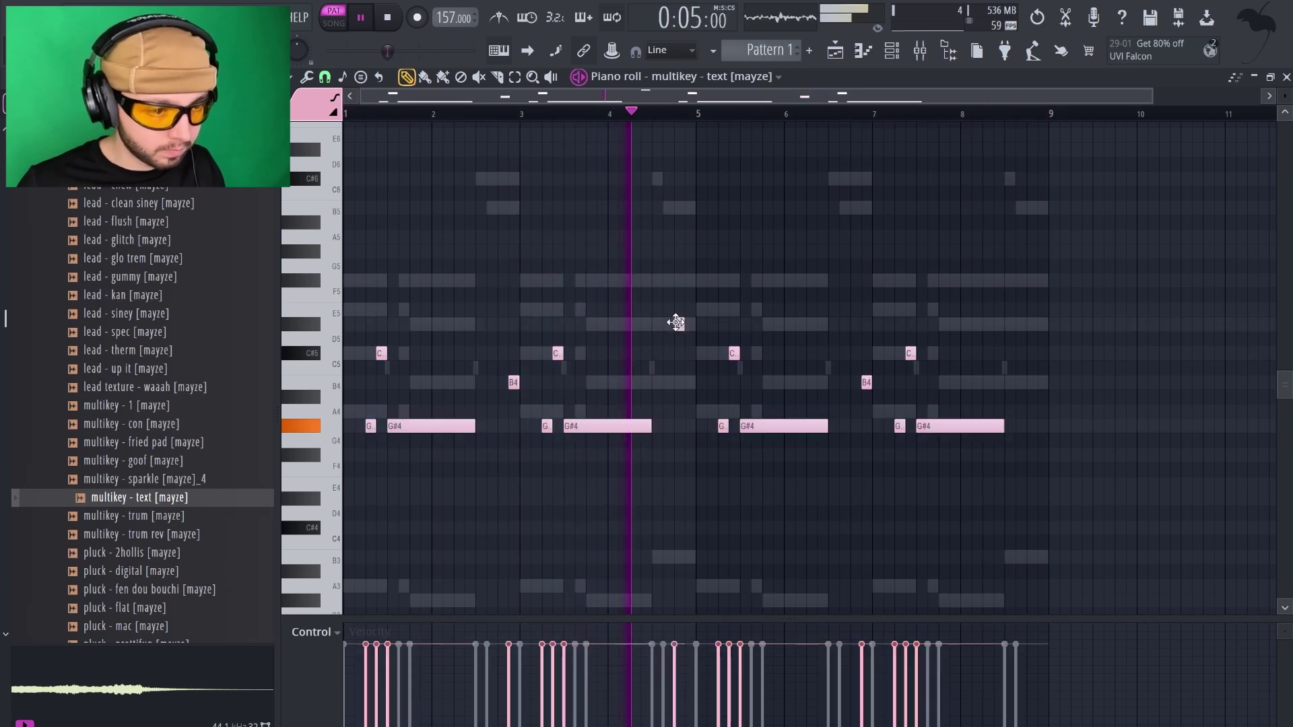
Try half-beat D#5 and F#5 notes near the end of bar 4 and erase them.
click(677, 324)
click(683, 280)
right_click(678, 324)
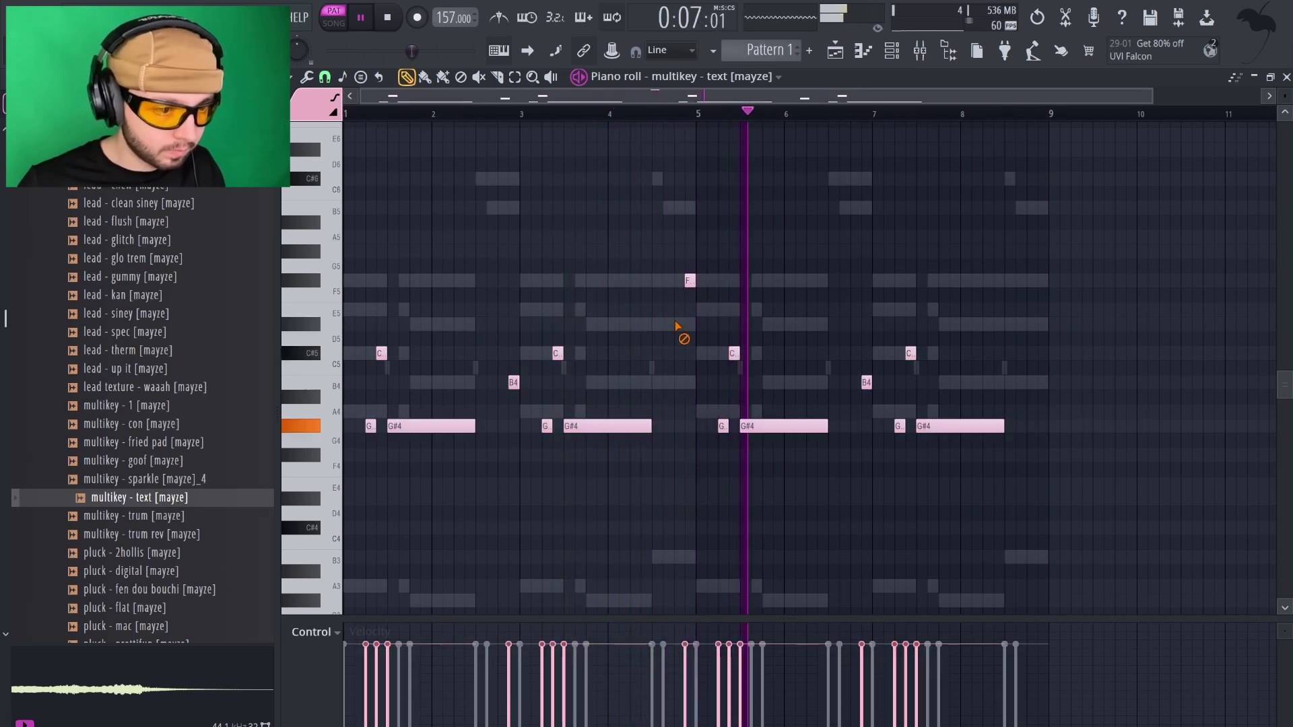
right_click(690, 280)
Clone the multikey - text channel in the channel rack.
click(1285, 77)
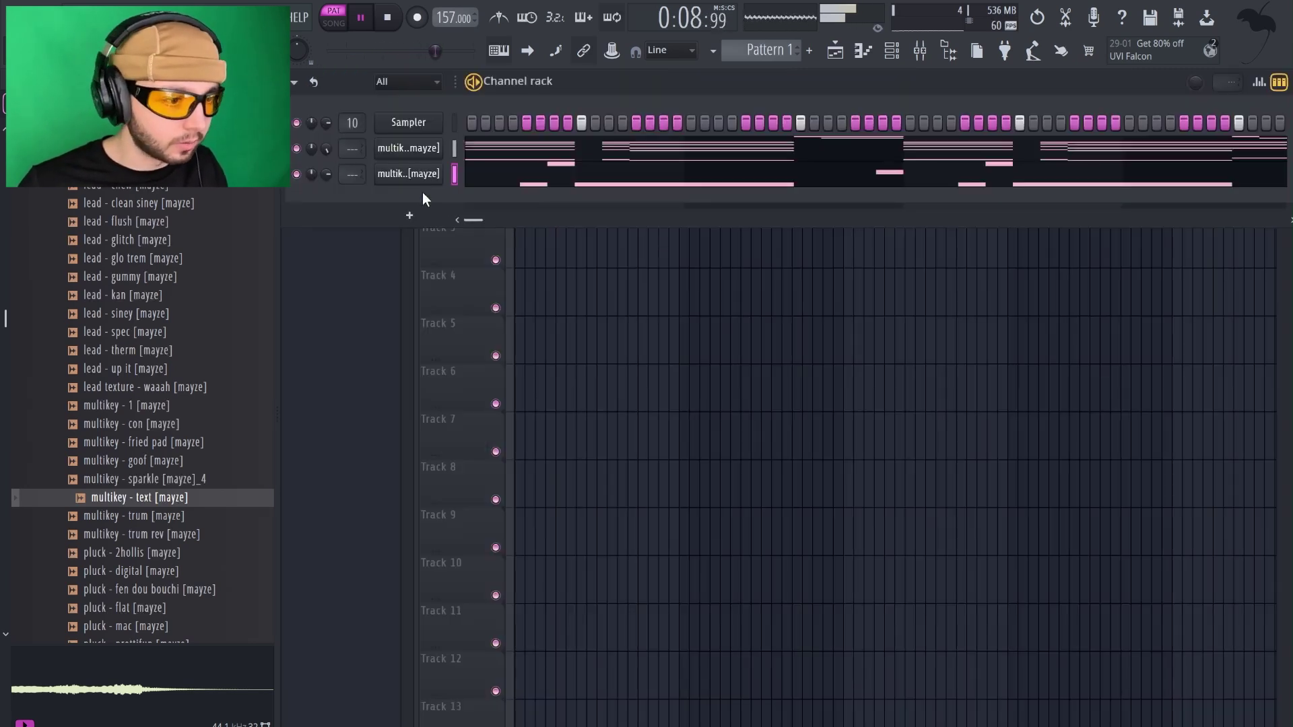
right_click(417, 173)
click(480, 375)
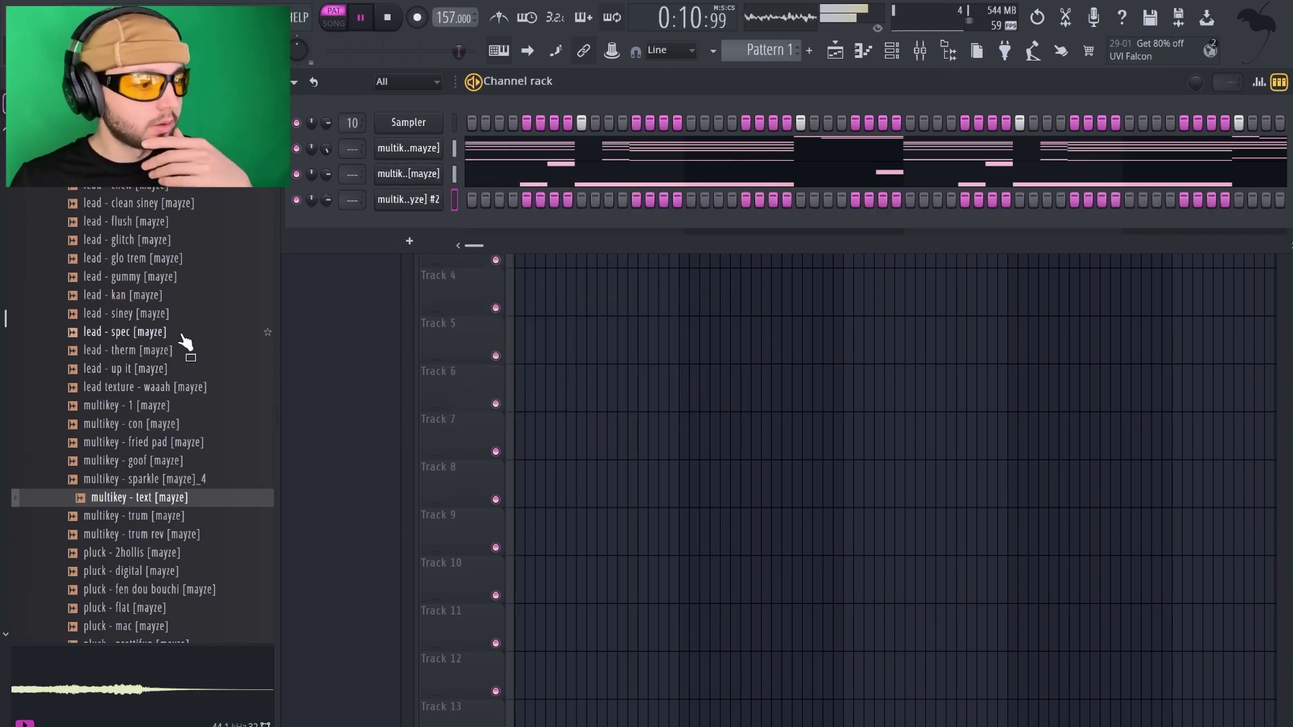
Audition the multikey samples, load multikey - sparkle [mayze]_4 into the cloned channel and raise its trim.
click(170, 406)
click(177, 424)
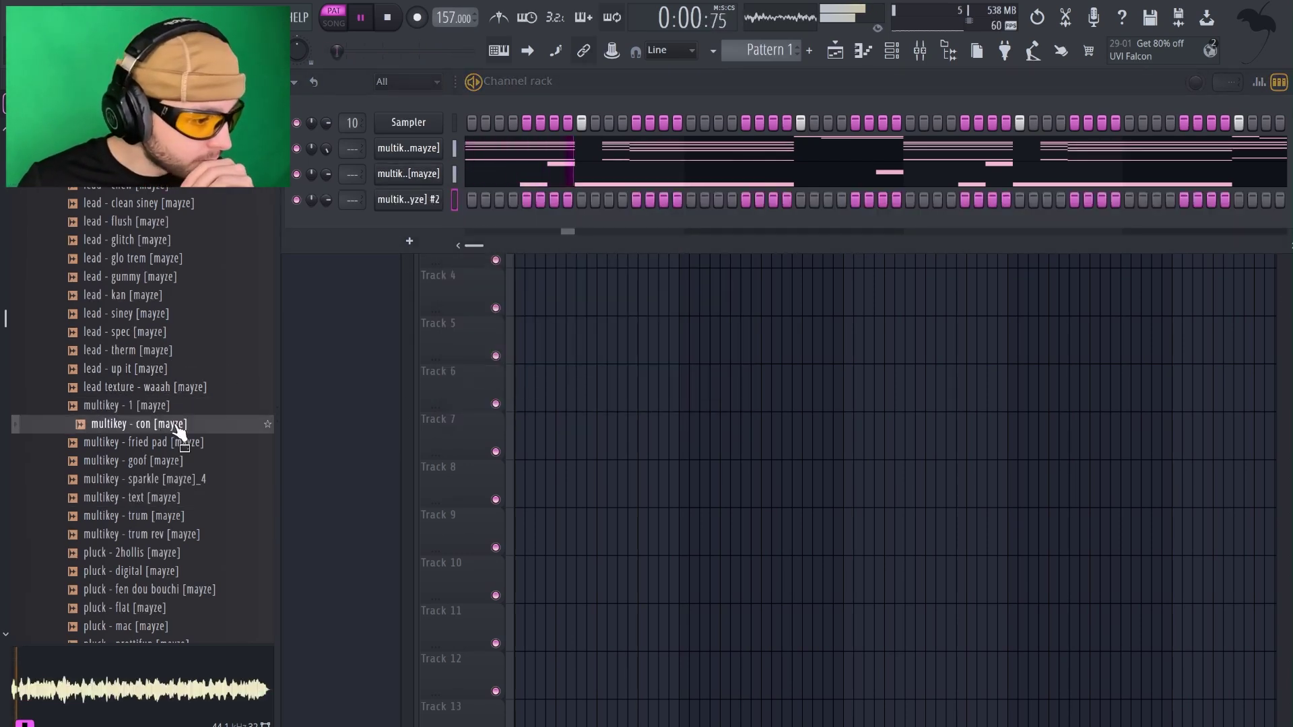
click(176, 443)
click(172, 462)
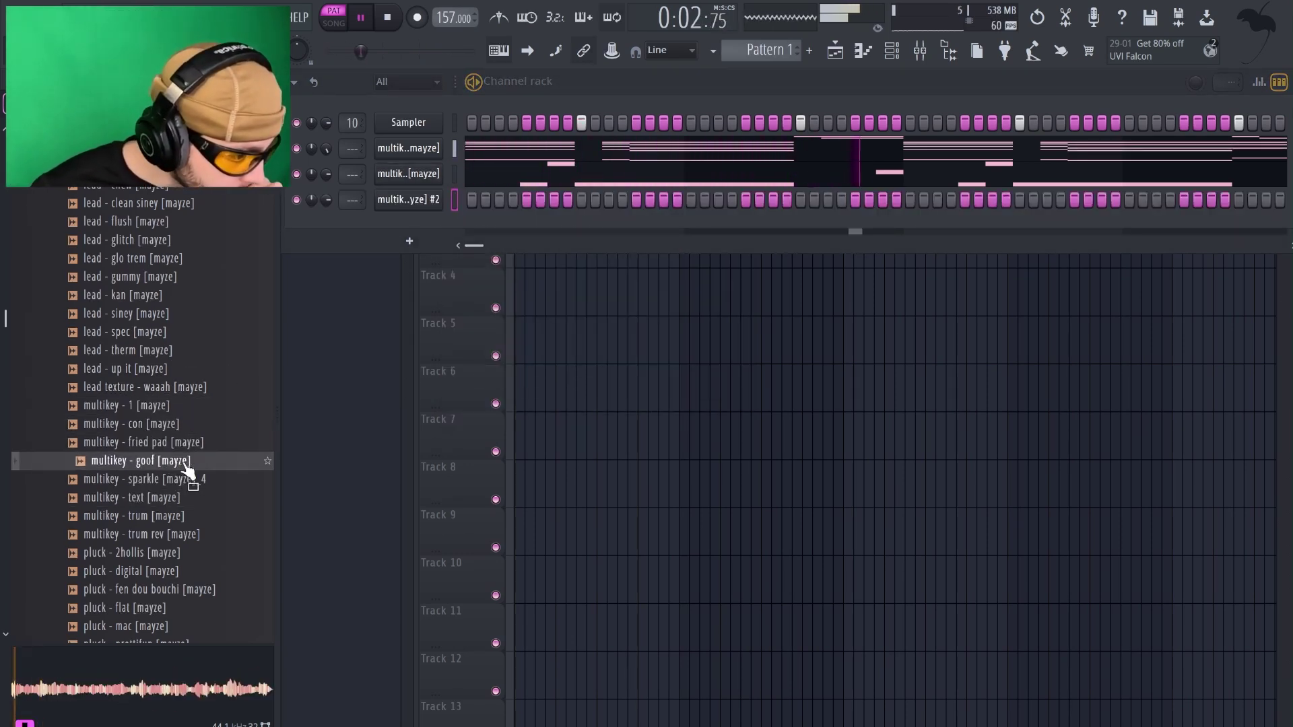
click(181, 479)
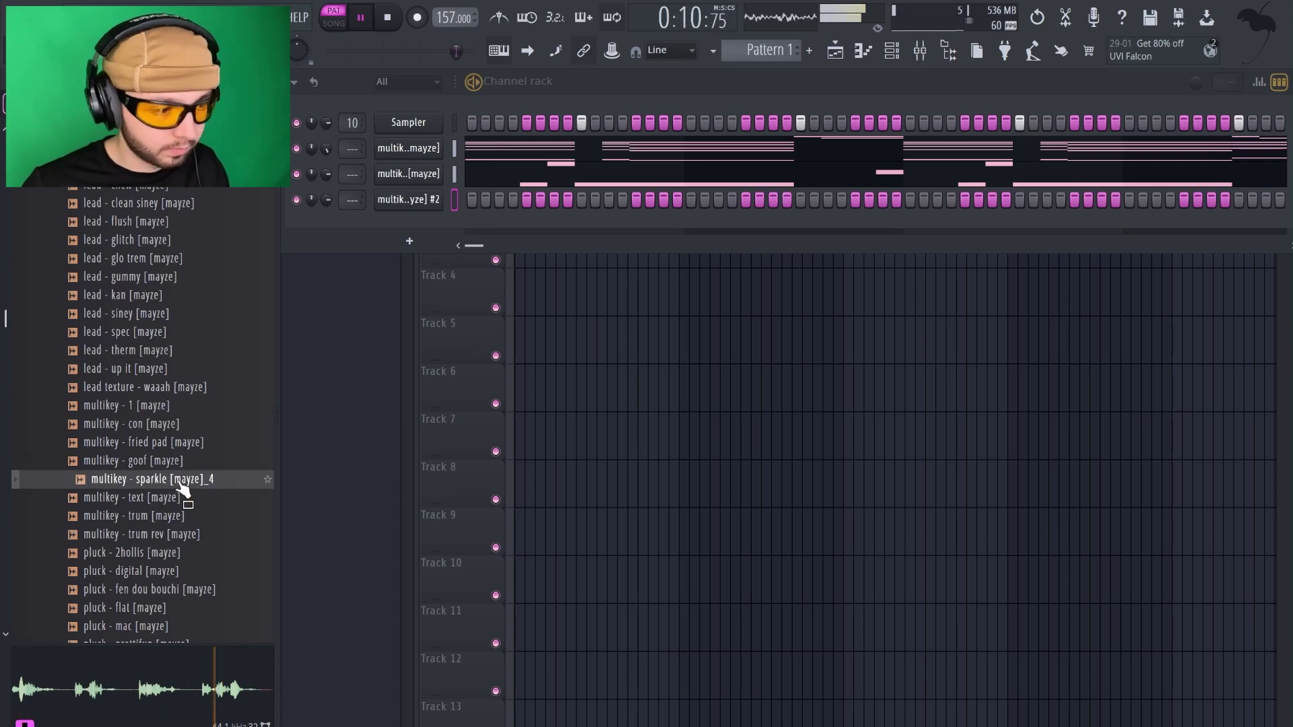
click(400, 200)
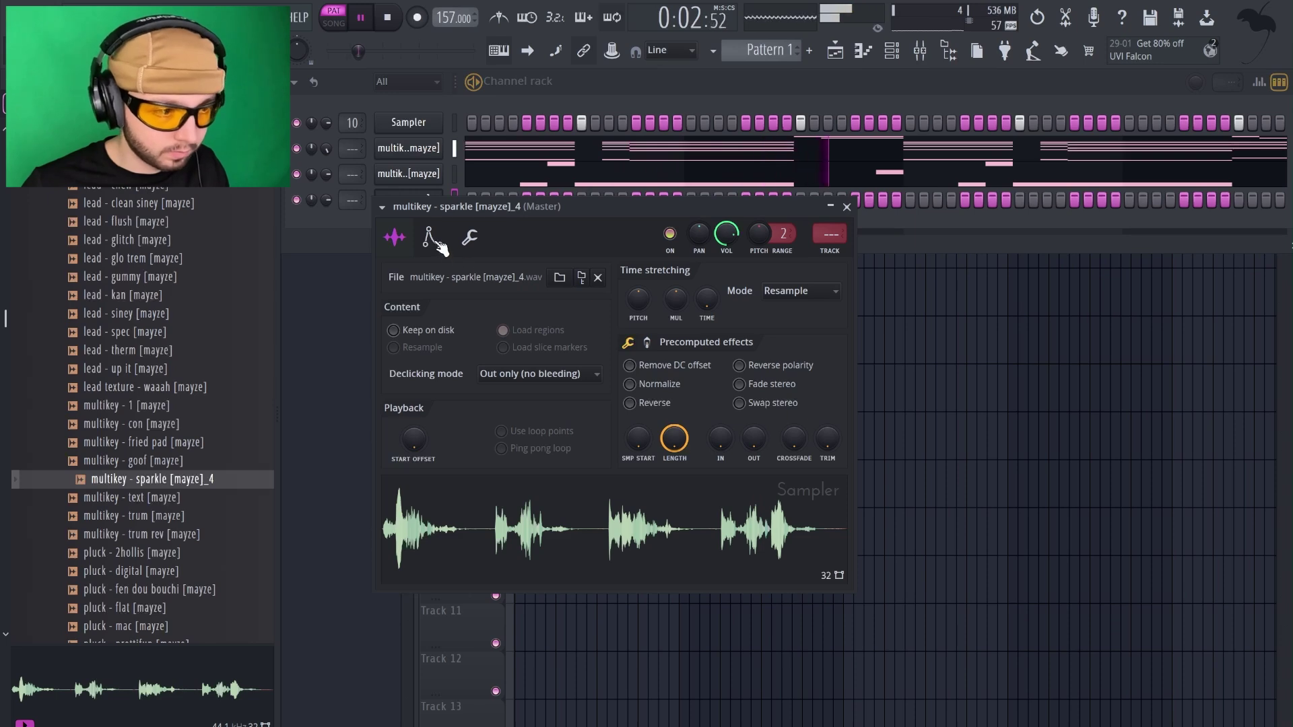
drag(834, 447, 827, 445)
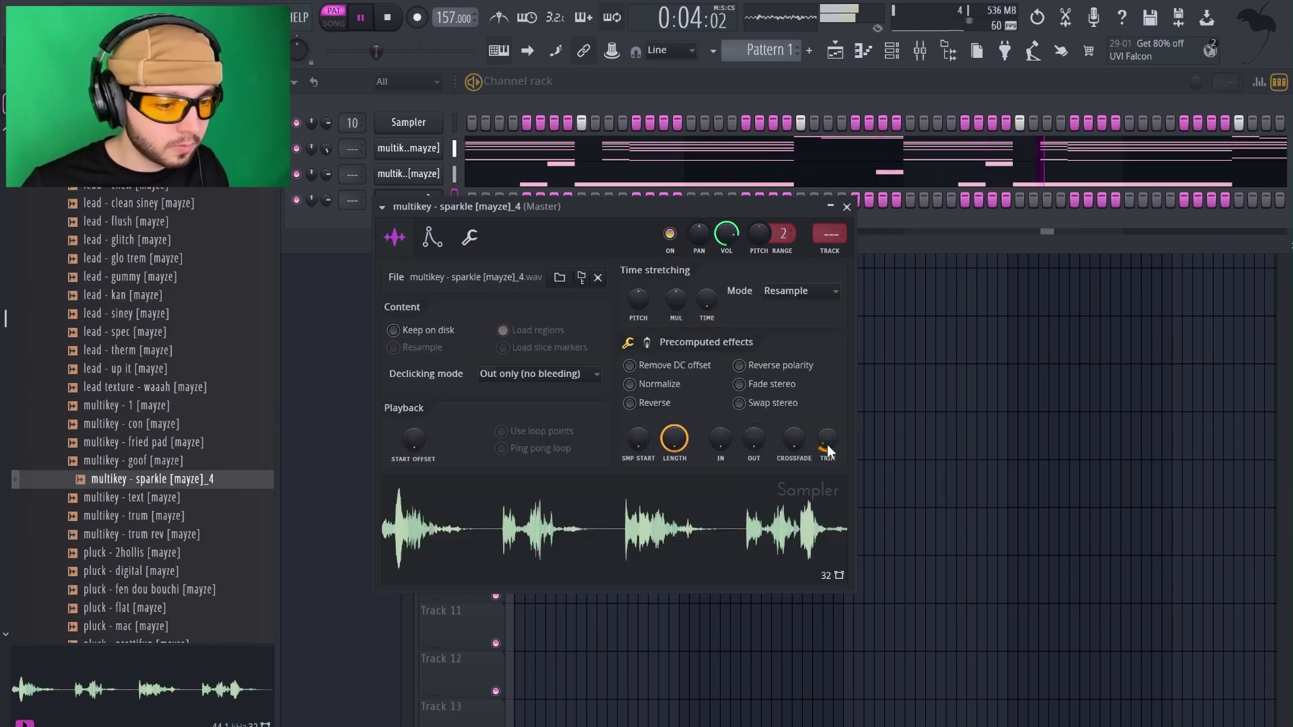
click(847, 206)
Draw one-beat C5 notes on beats 1 and 3 of bar 1 for the sparkle channel and play them back.
click(864, 51)
key(space)
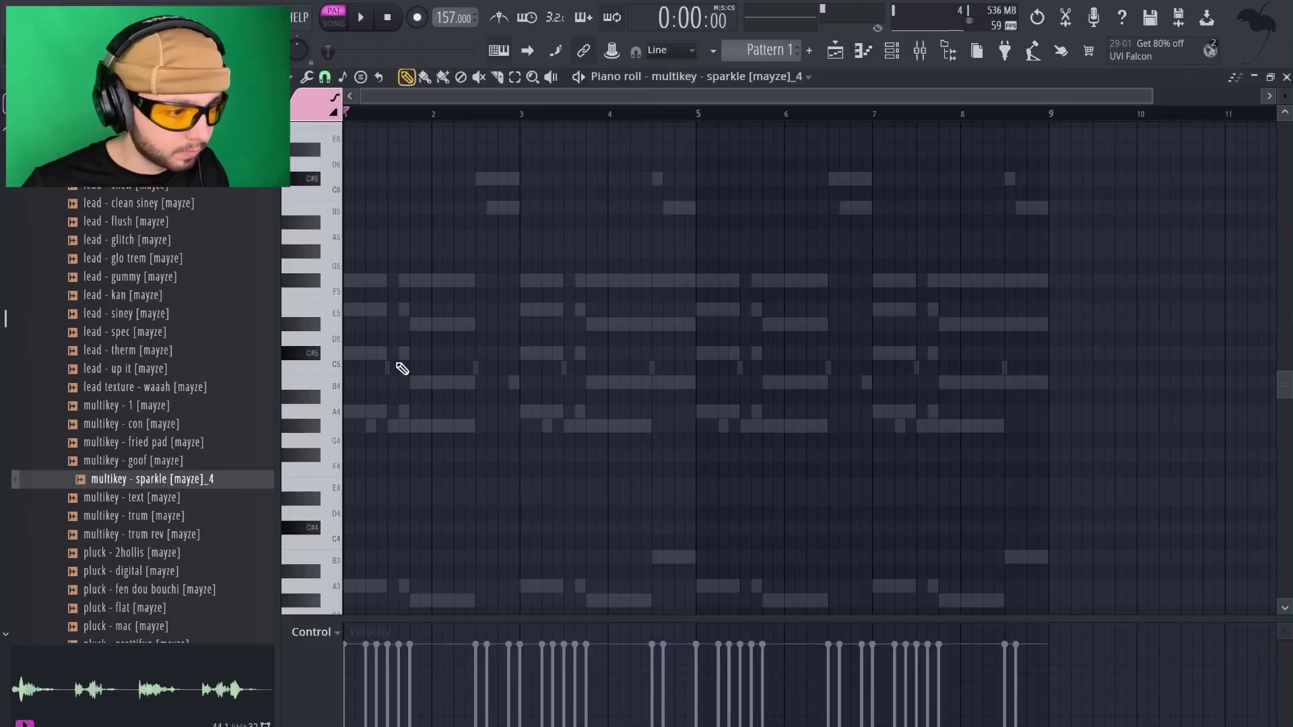
key(space)
drag(351, 354, 358, 353)
key(space)
click(354, 368)
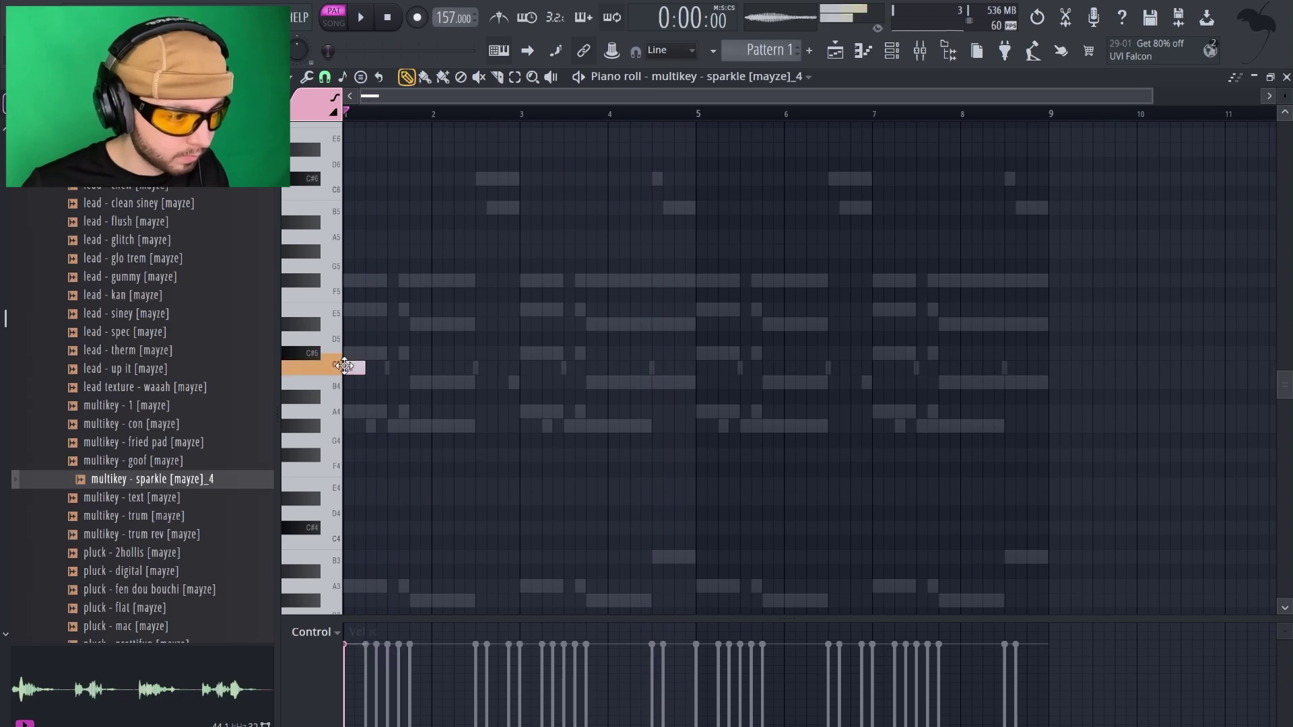
key(space)
key(space)
key(space)
click(387, 368)
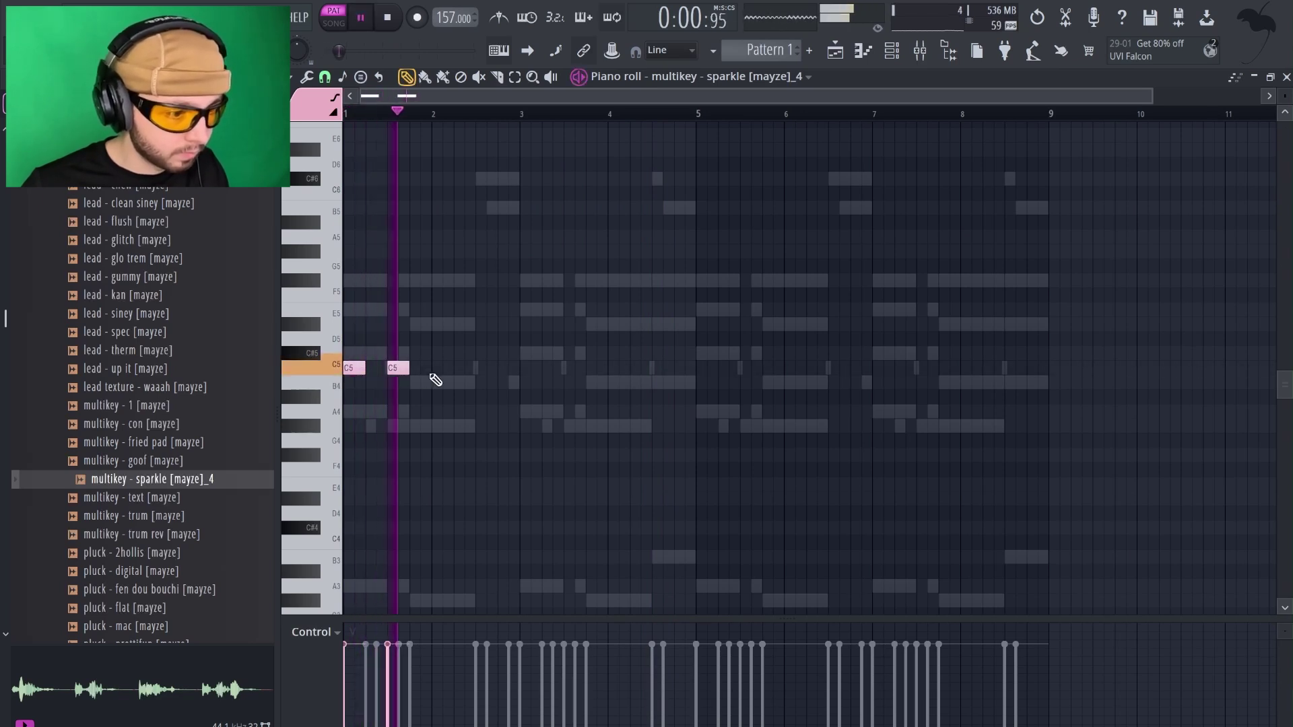
Delete the multikey - sparkle channel from the channel rack.
click(1286, 77)
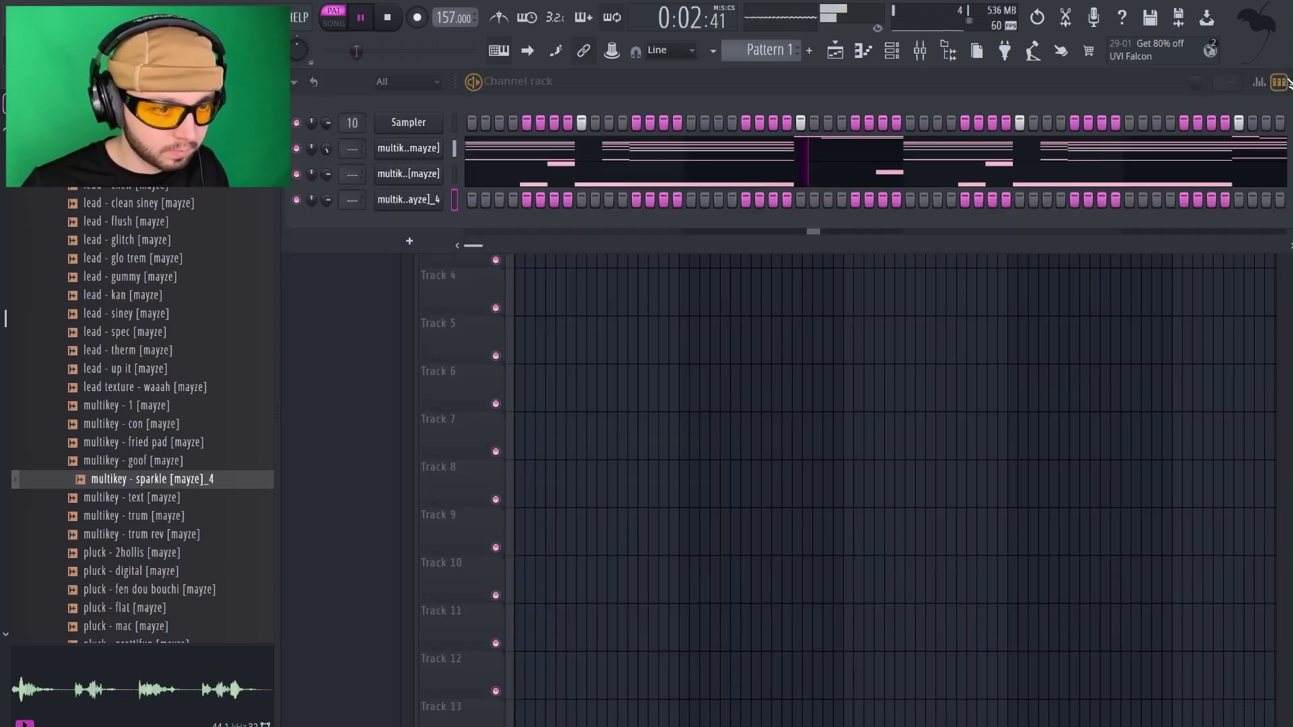
right_click(431, 202)
click(458, 415)
Audition more multikey samples, add multikey - trum [mayze] as a new channel and enable its volume envelope with no attack.
click(158, 461)
click(165, 443)
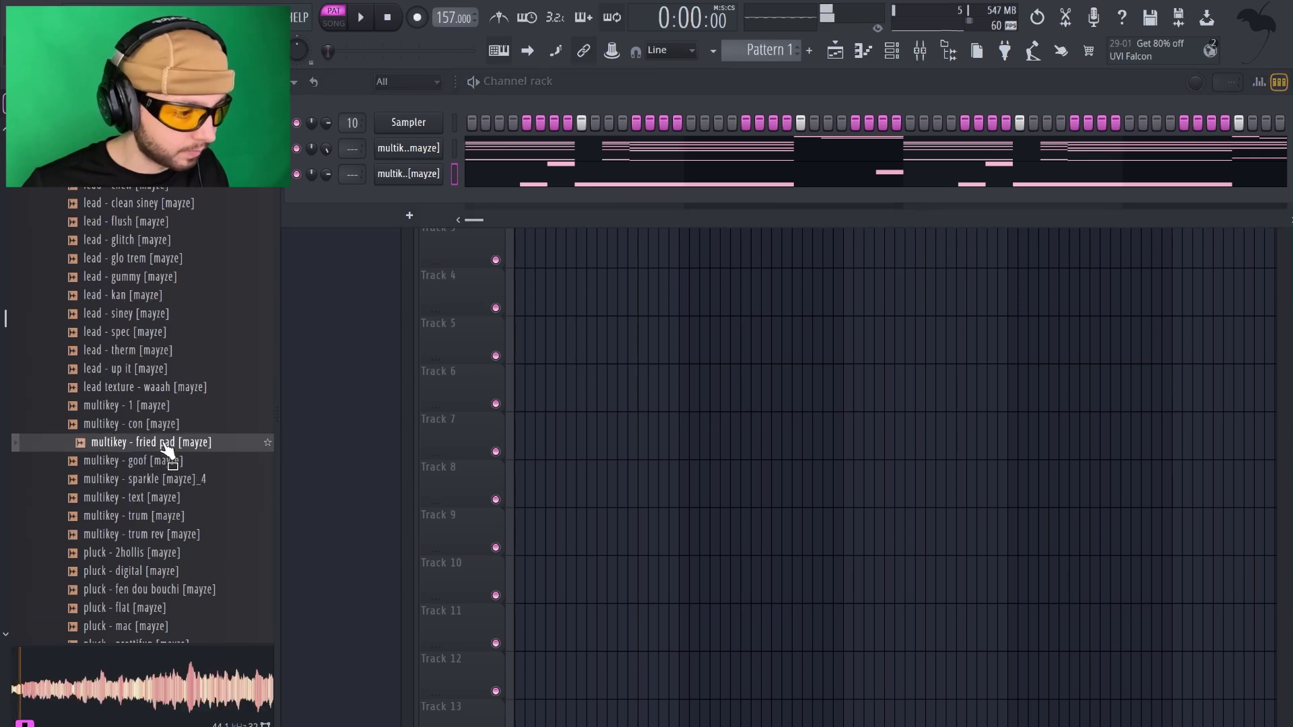
click(147, 462)
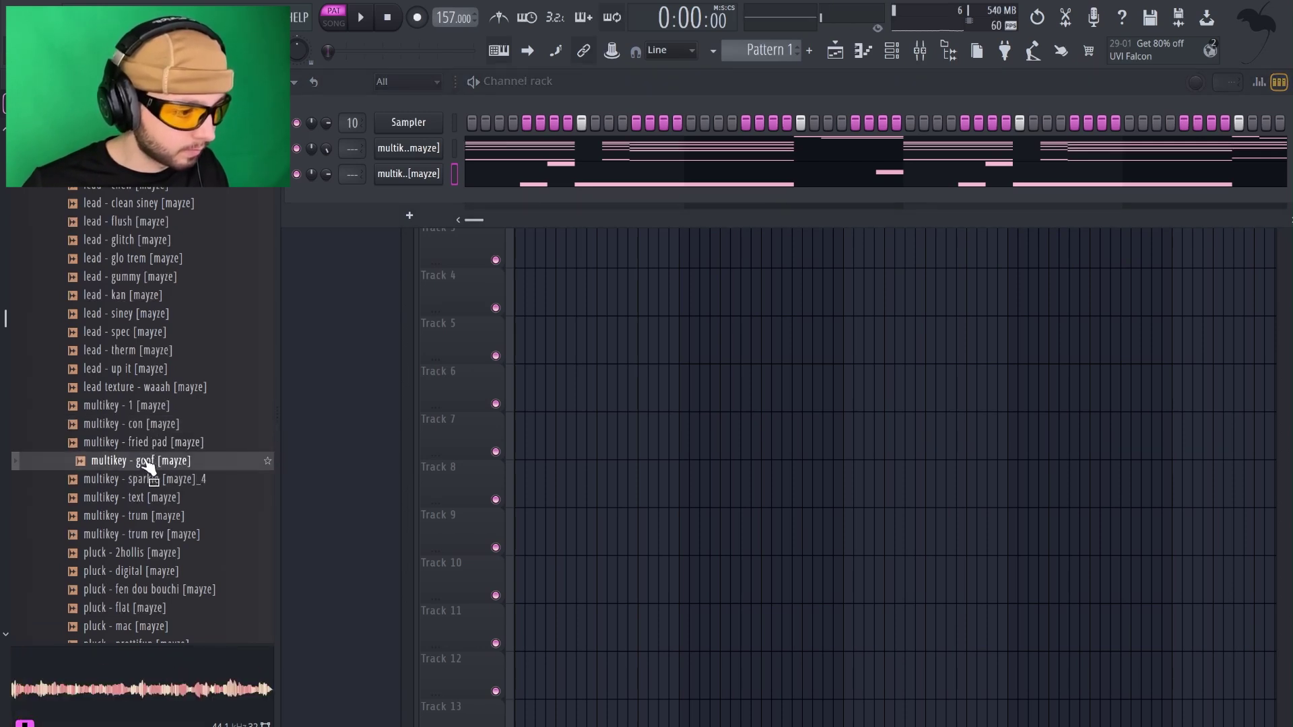
click(165, 552)
click(179, 535)
click(179, 517)
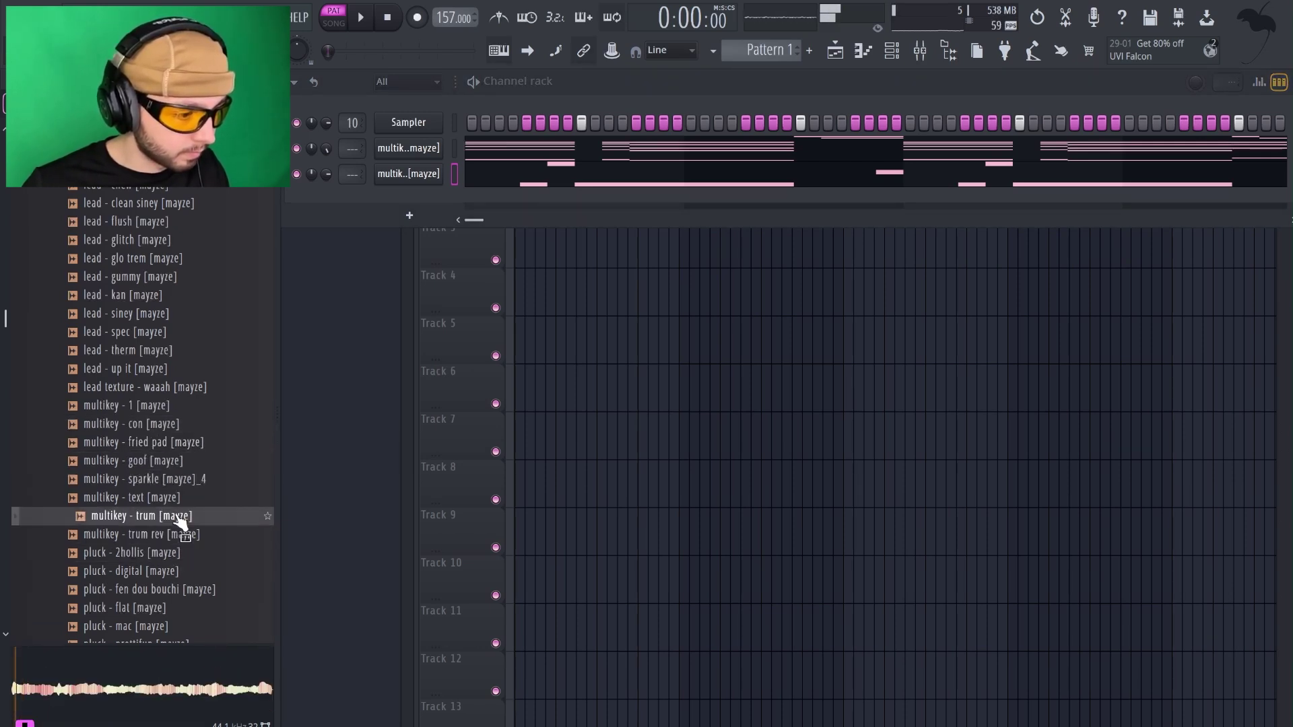
drag(389, 214, 411, 200)
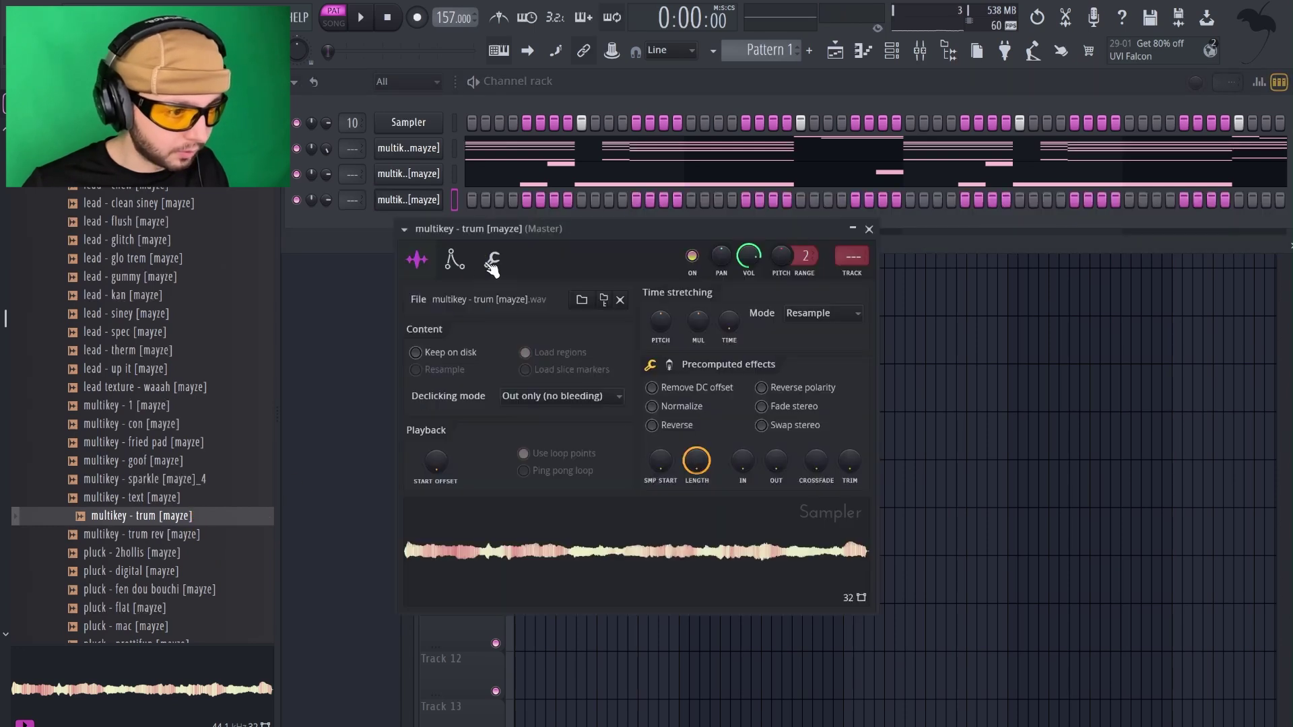
drag(460, 429, 462, 444)
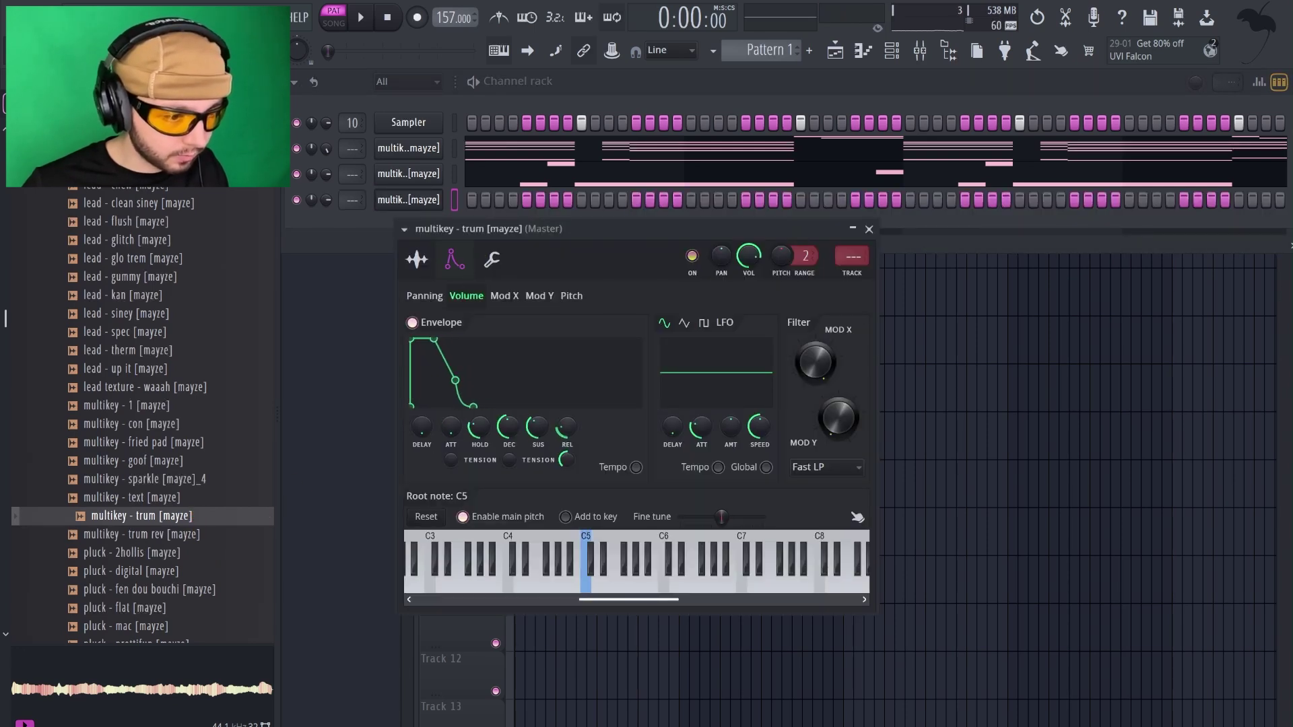
click(869, 230)
Copy the chord notes from the fried pad channel into the multikey - trum channel.
right_click(427, 149)
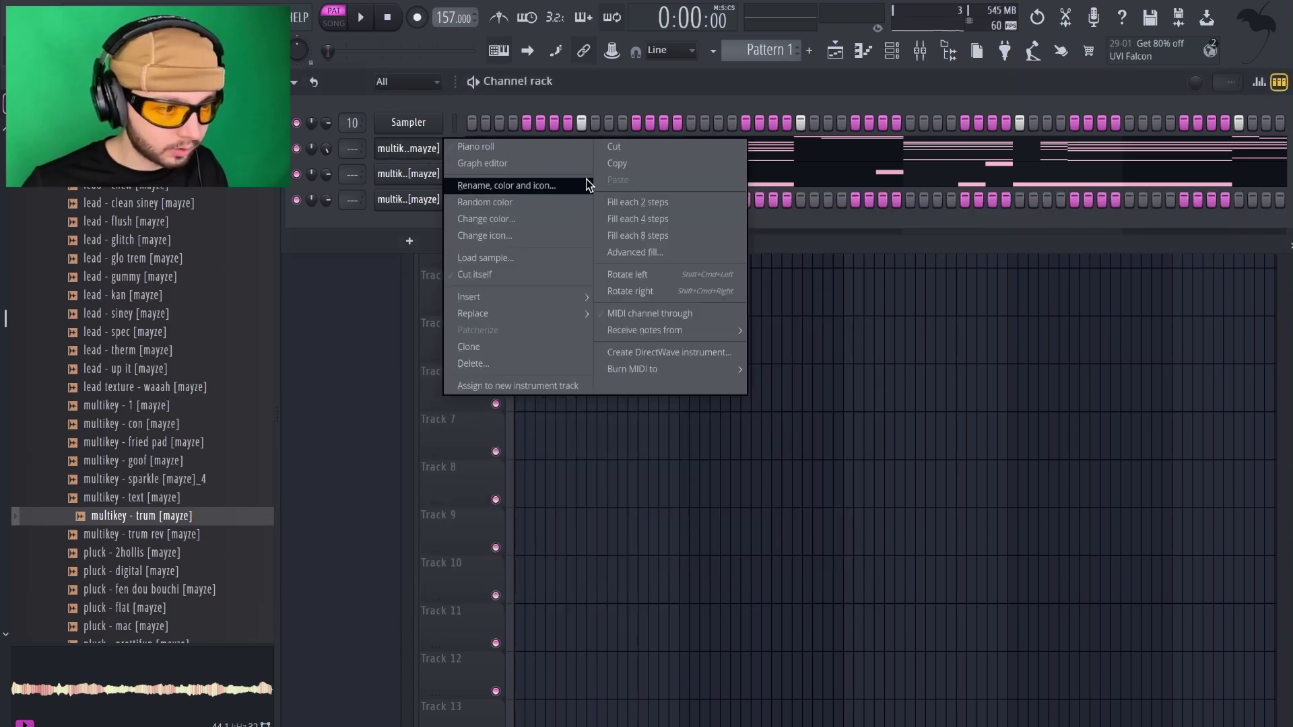
click(610, 165)
right_click(426, 203)
click(607, 234)
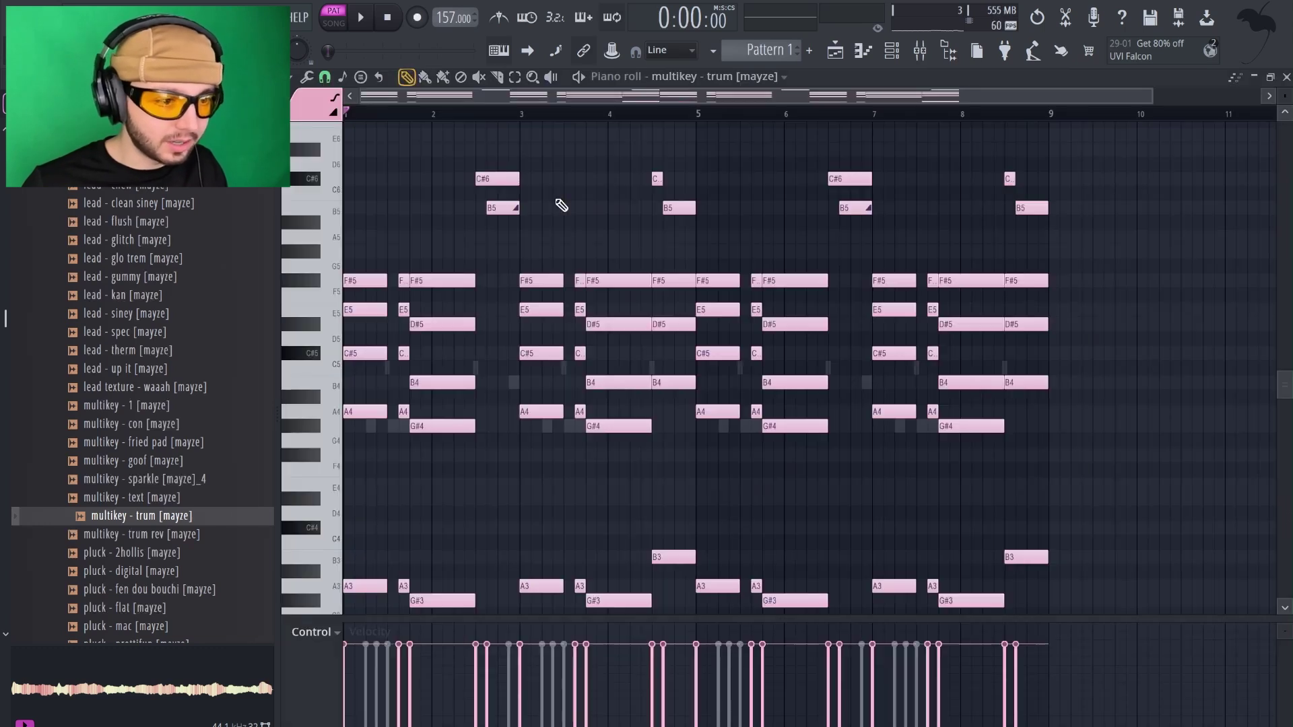
Erase all the high C#6 and B5 notes from the multikey - trum pattern.
drag(475, 176, 922, 231)
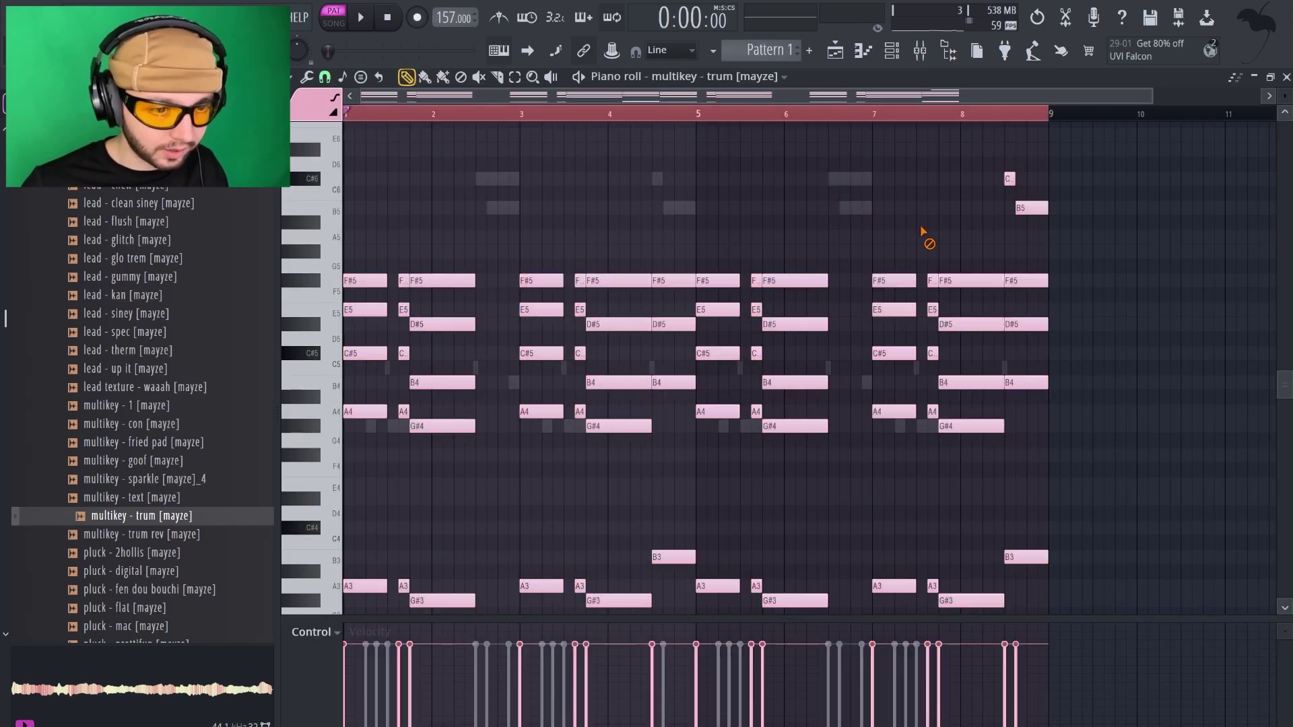
right_click(1010, 180)
scroll(936, 236, down, 1)
scroll(929, 239, up, 1)
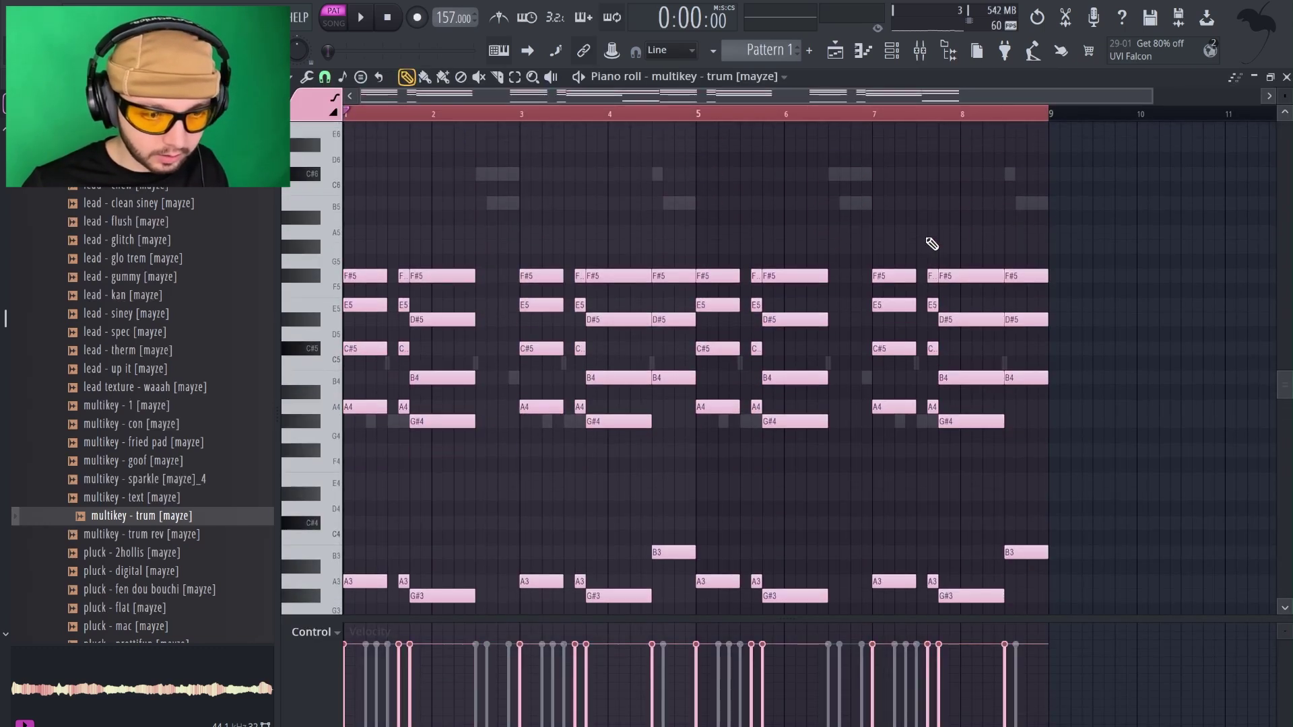
Chop all the multikey - trum notes into one-beat slices with the Chopper, using the default absolute pattern.
key(ctrl+a)
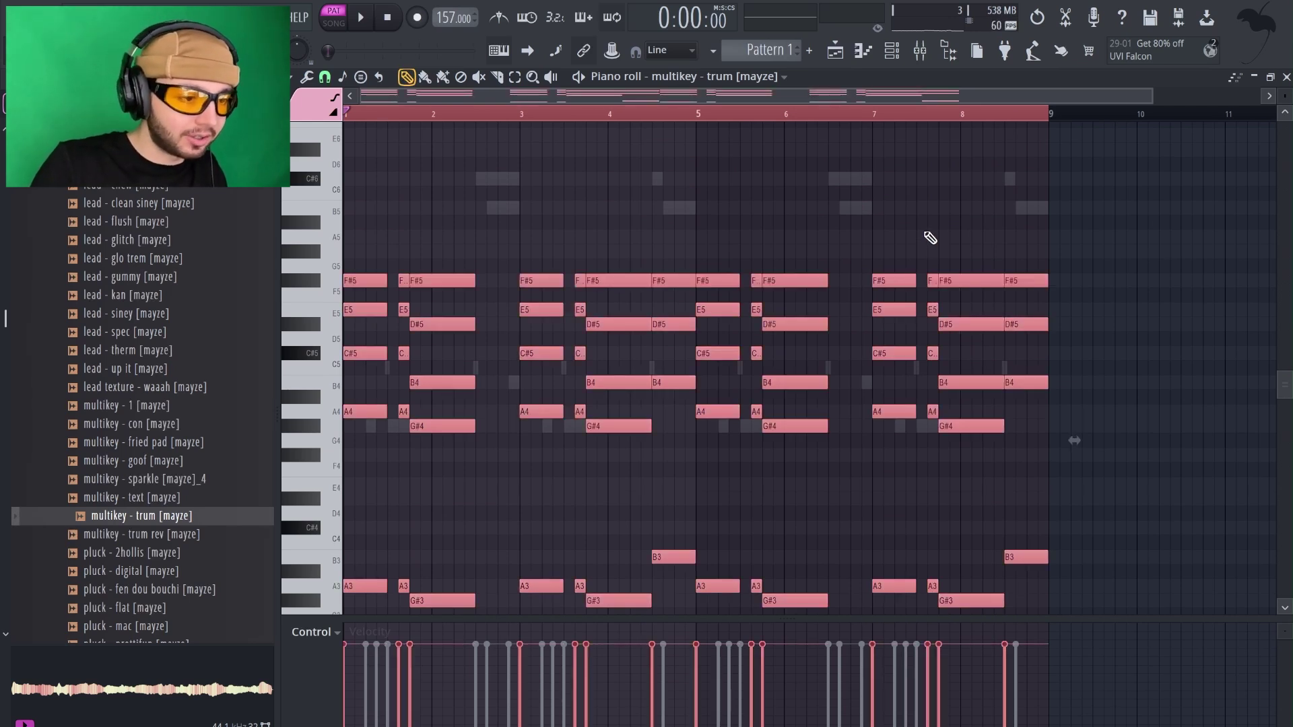
key(ctrl+u)
mouse_move(595, 350)
mouse_down()
mouse_move(595, 381)
mouse_move(596, 349)
mouse_up()
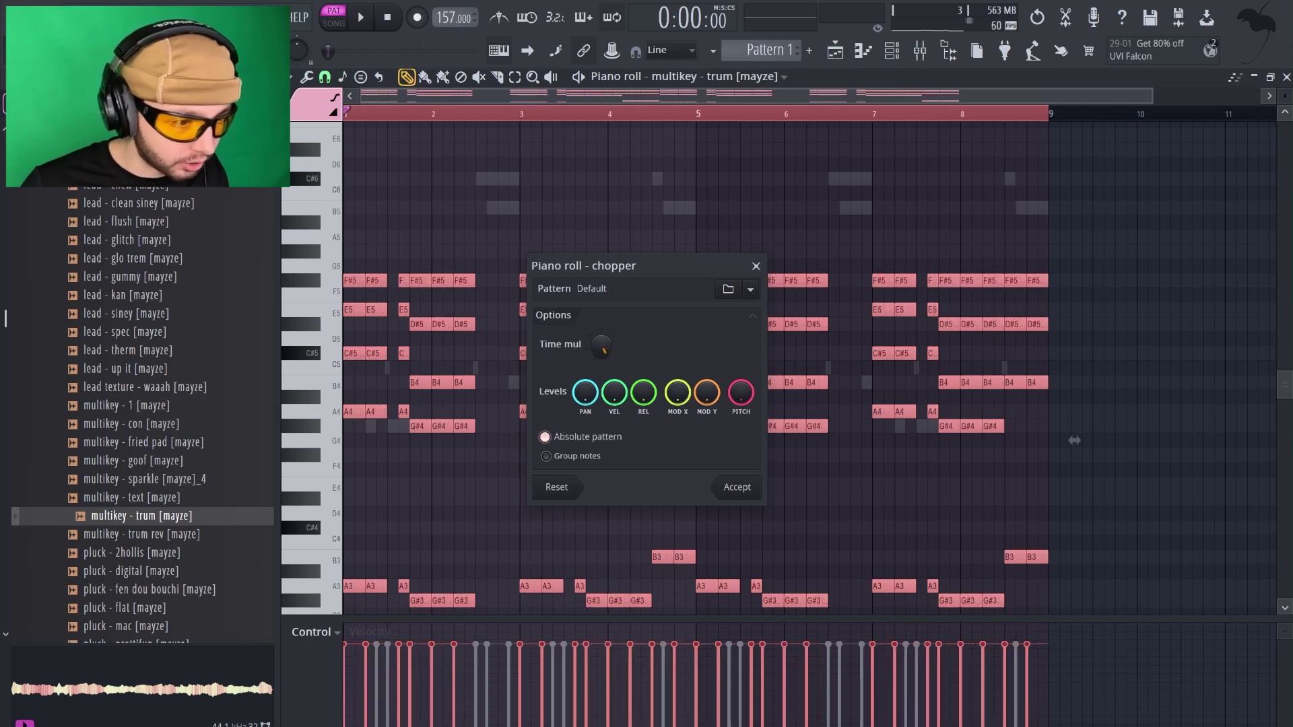
click(737, 496)
Play back the chopped chords, transpose them all up one octave and deselect them.
key(space)
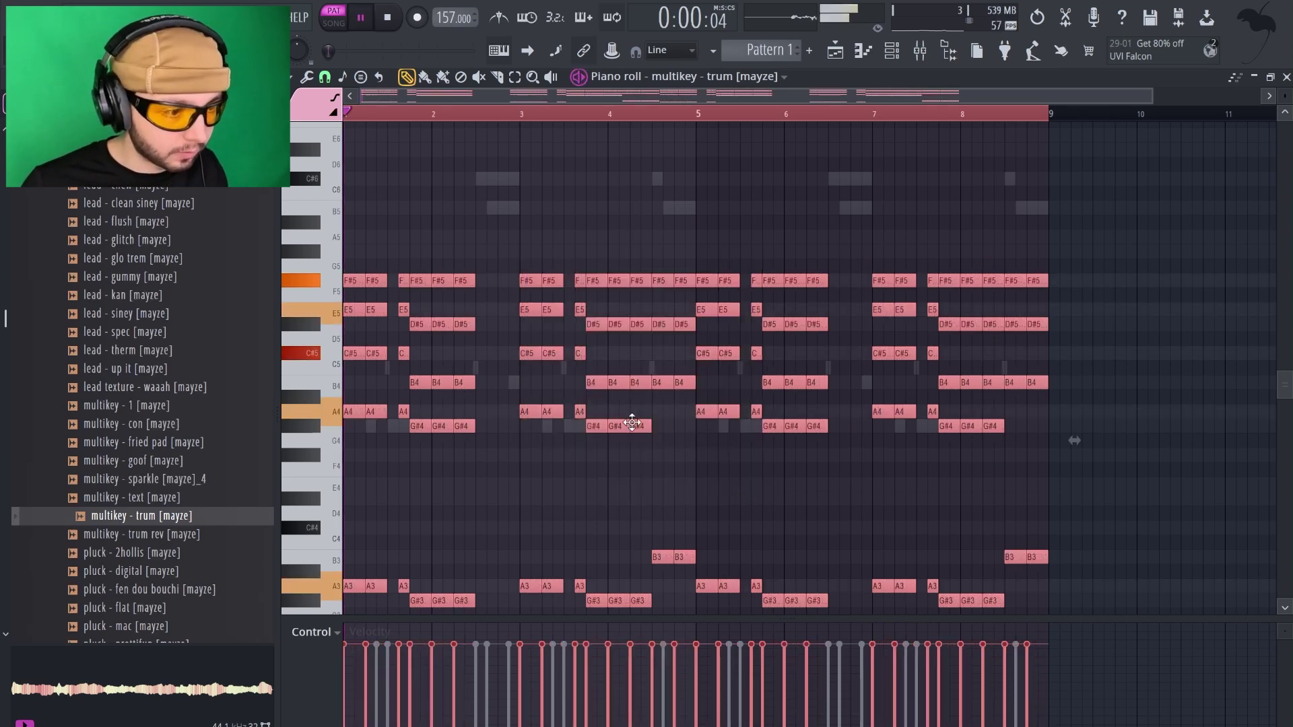
key(space)
key(ctrl+Up)
key(space)
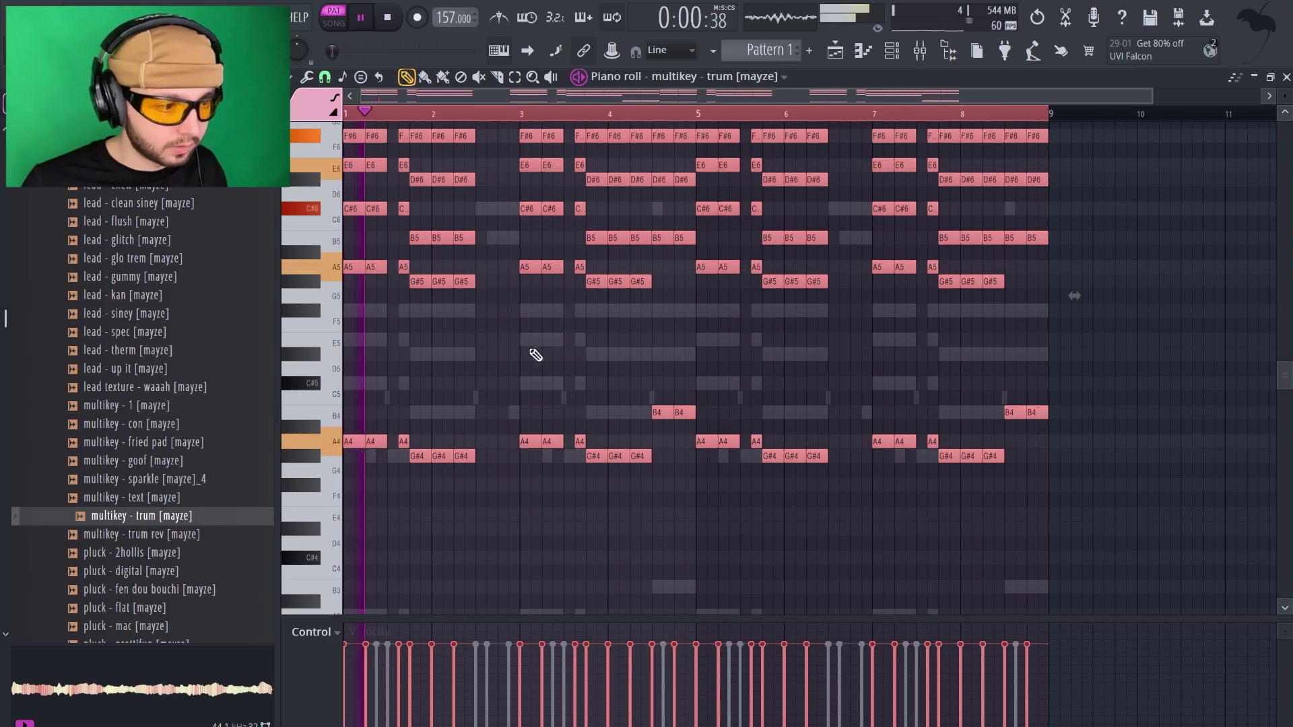
scroll(532, 363, up, 1)
key(ctrl+d)
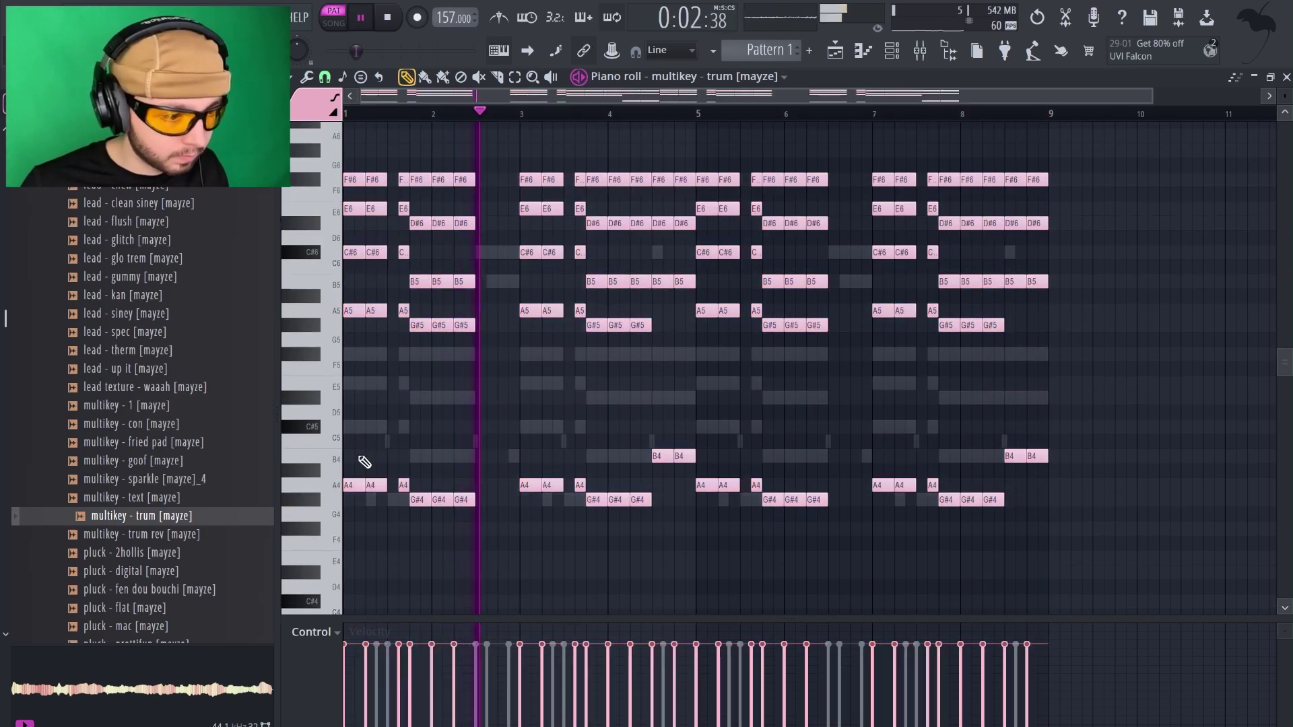
Delete the low A4, G#4 and B4 notes from the multikey - trum pattern and close its piano roll.
drag(347, 453, 999, 561)
key(ctrl+a)
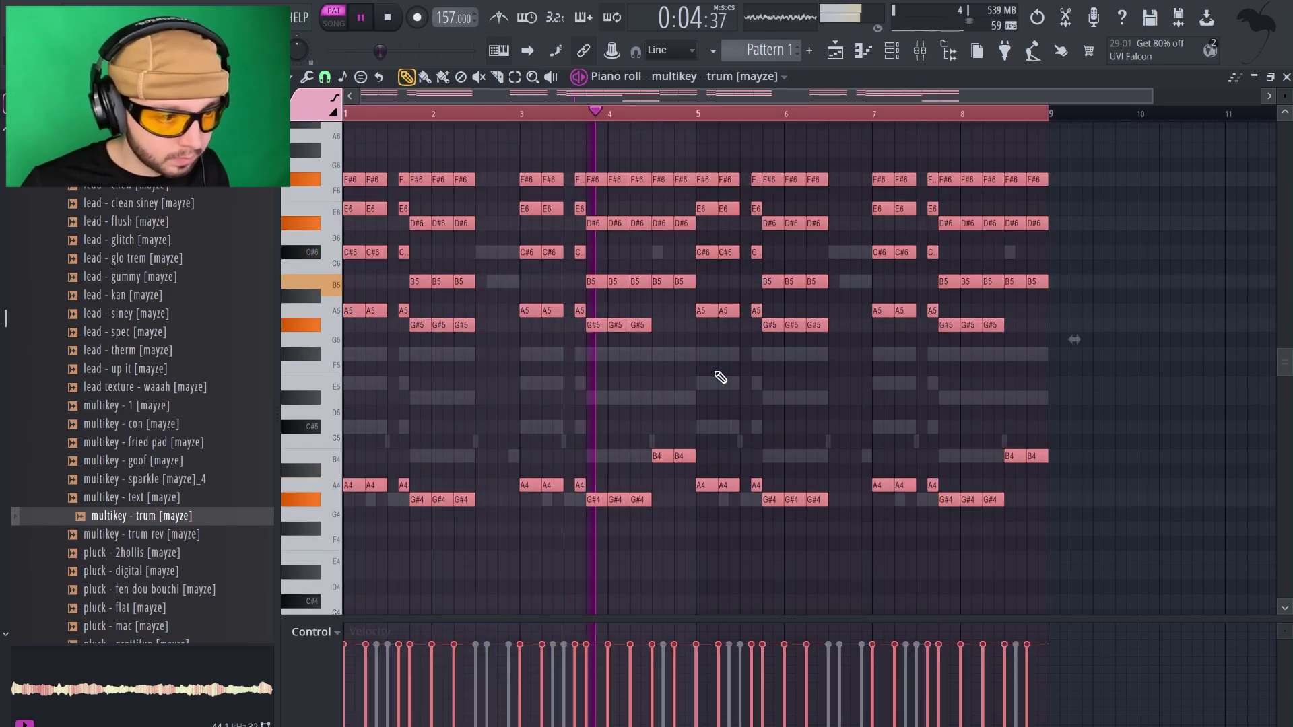
key(ctrl+d)
key(ctrl+a)
drag(1063, 419, 352, 543)
key(Delete)
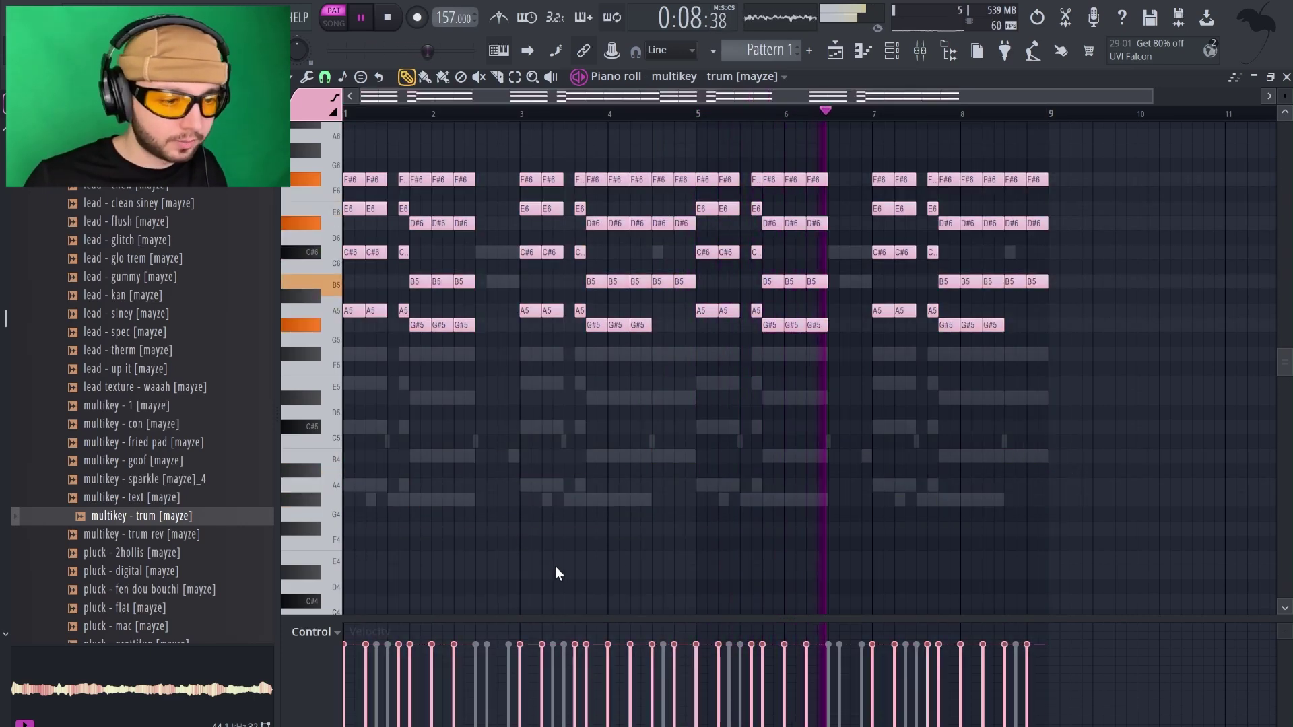
scroll(855, 484, up, 2)
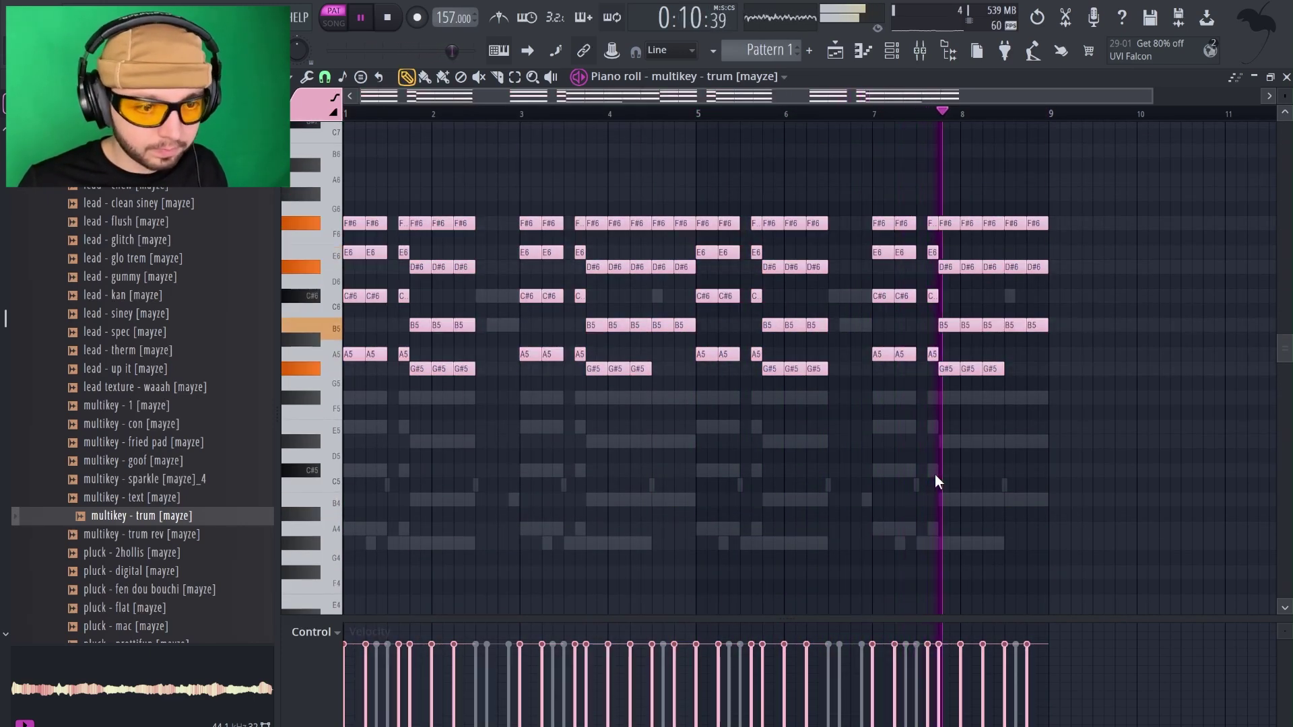
click(1286, 77)
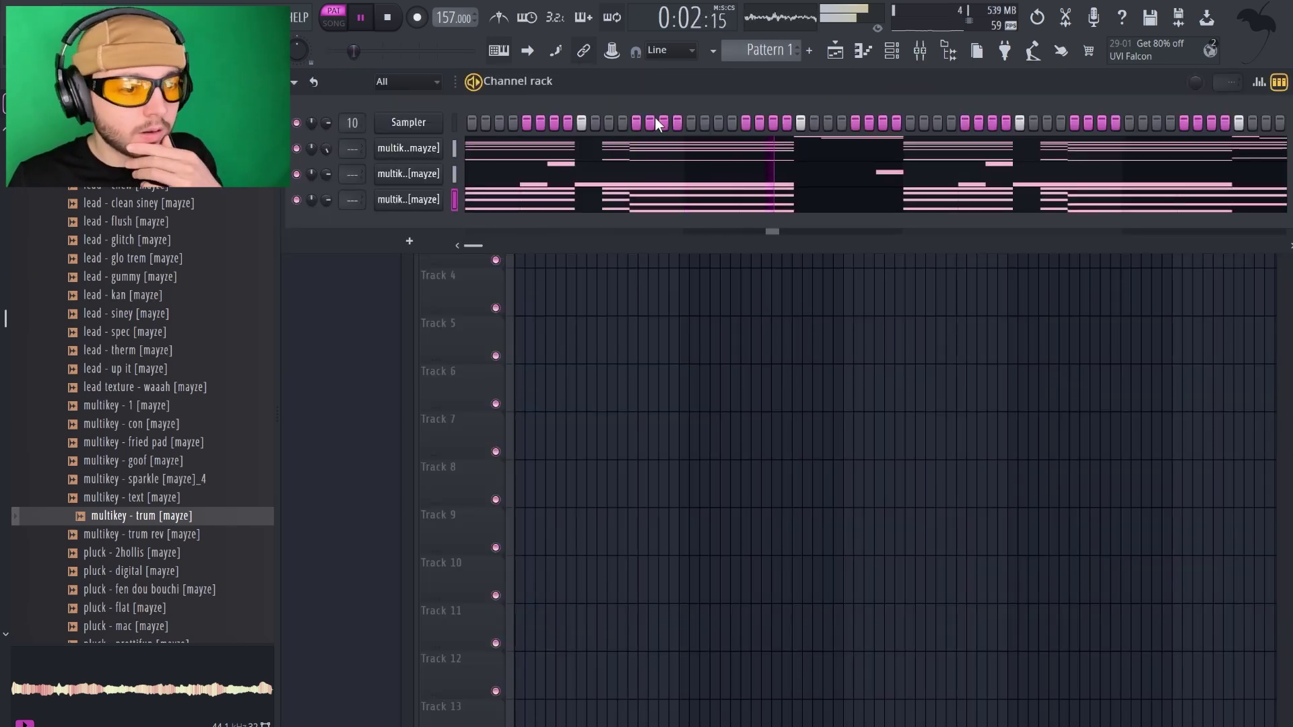
Stop playback and audition the lead one-shots along with key - twat and multikey - 1.
key(space)
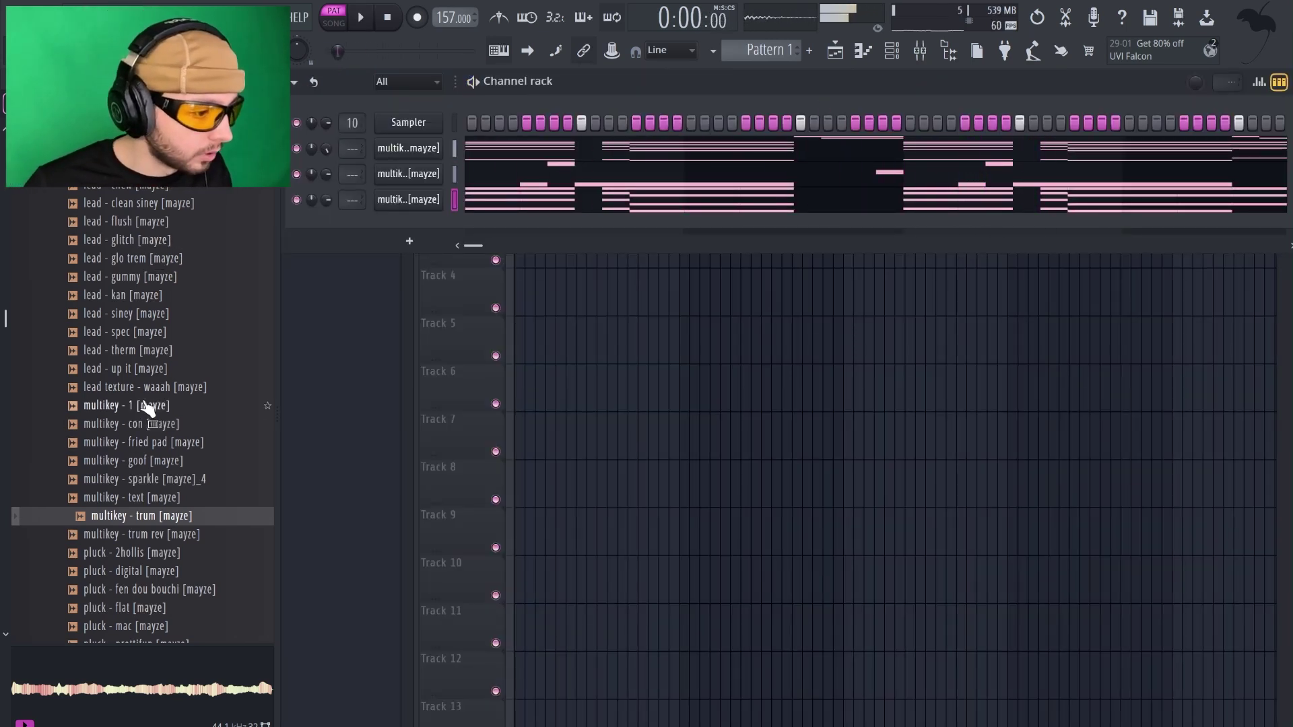
click(147, 405)
click(151, 369)
click(156, 350)
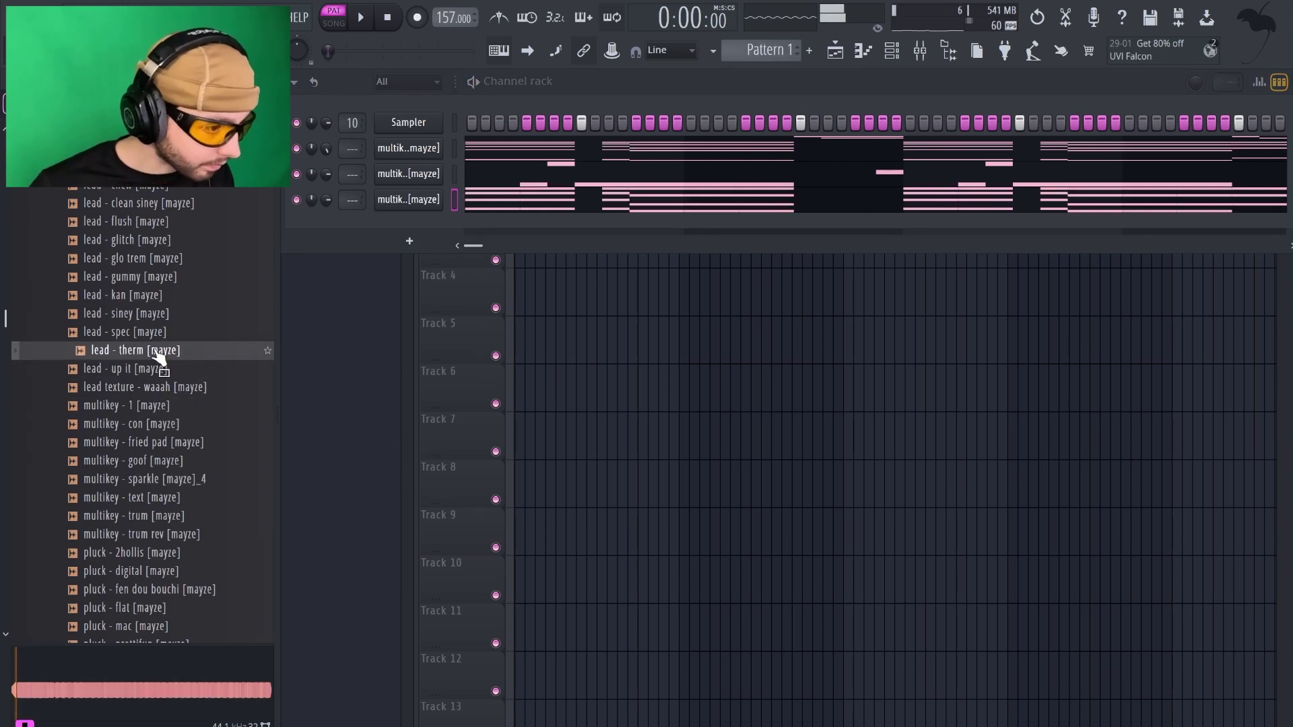
click(147, 335)
click(161, 314)
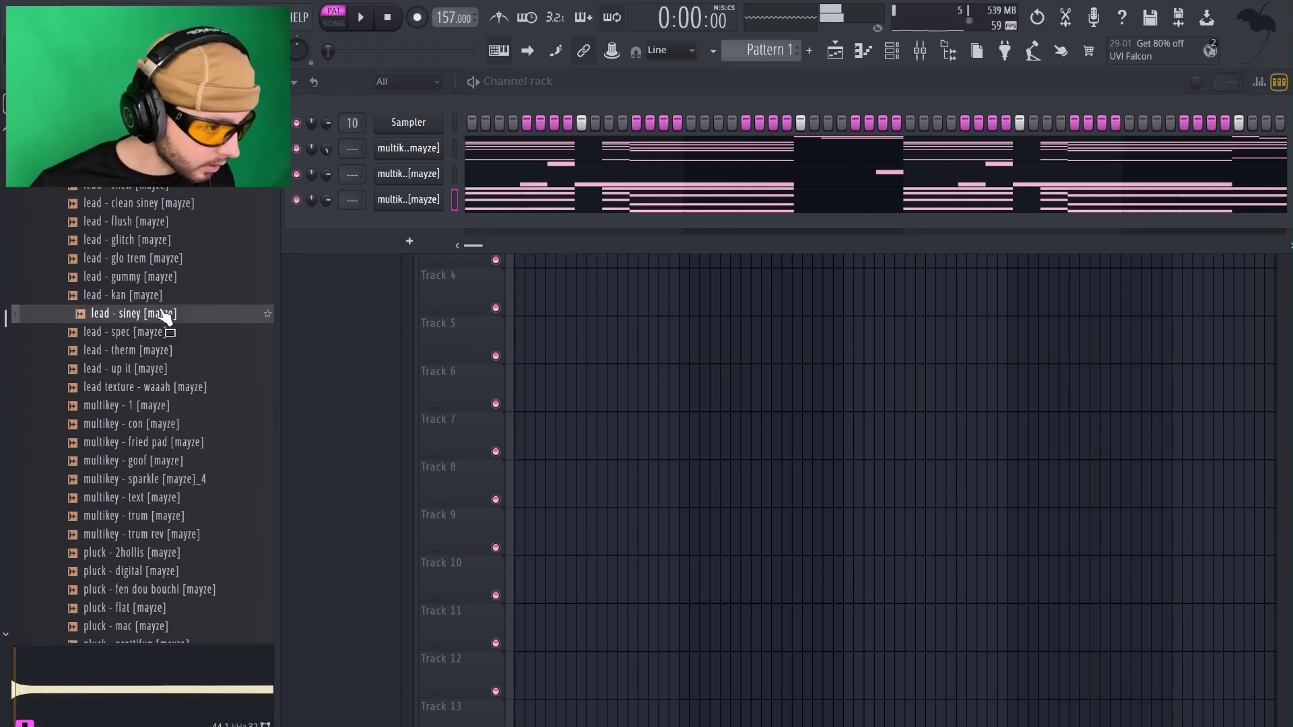
click(156, 298)
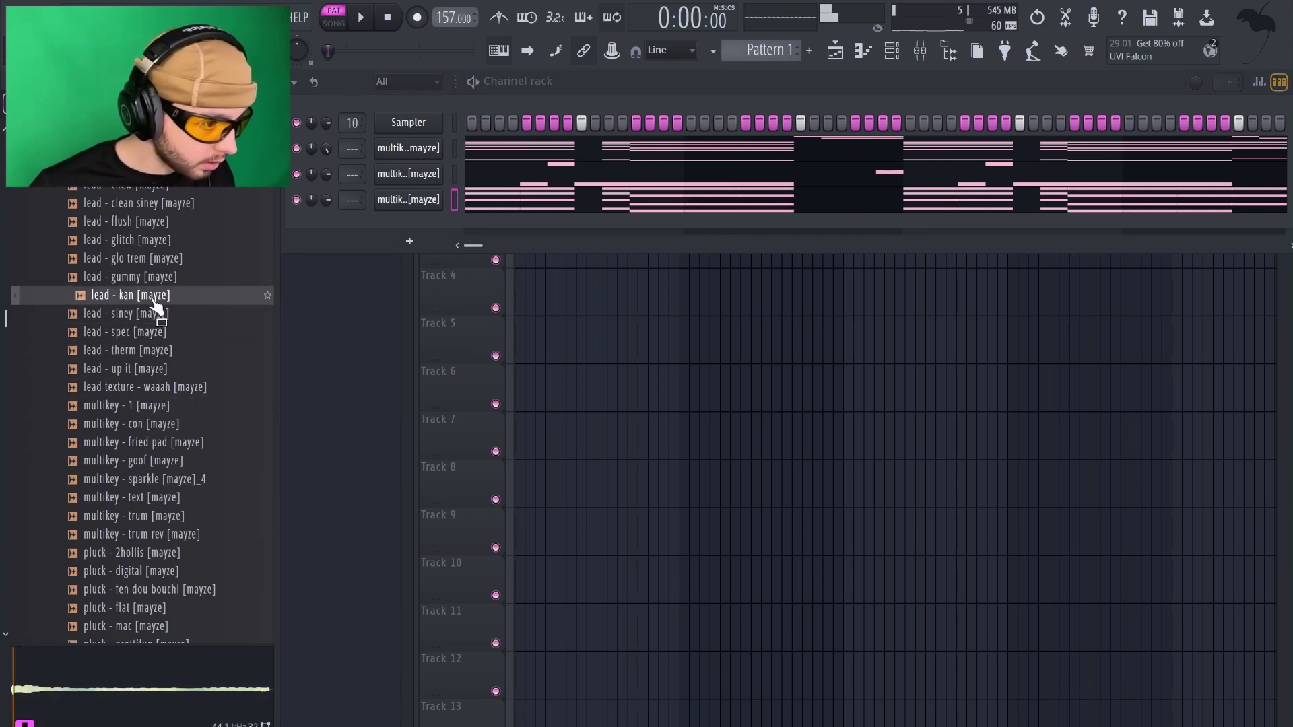
click(142, 278)
scroll(140, 277, up, 1)
click(147, 240)
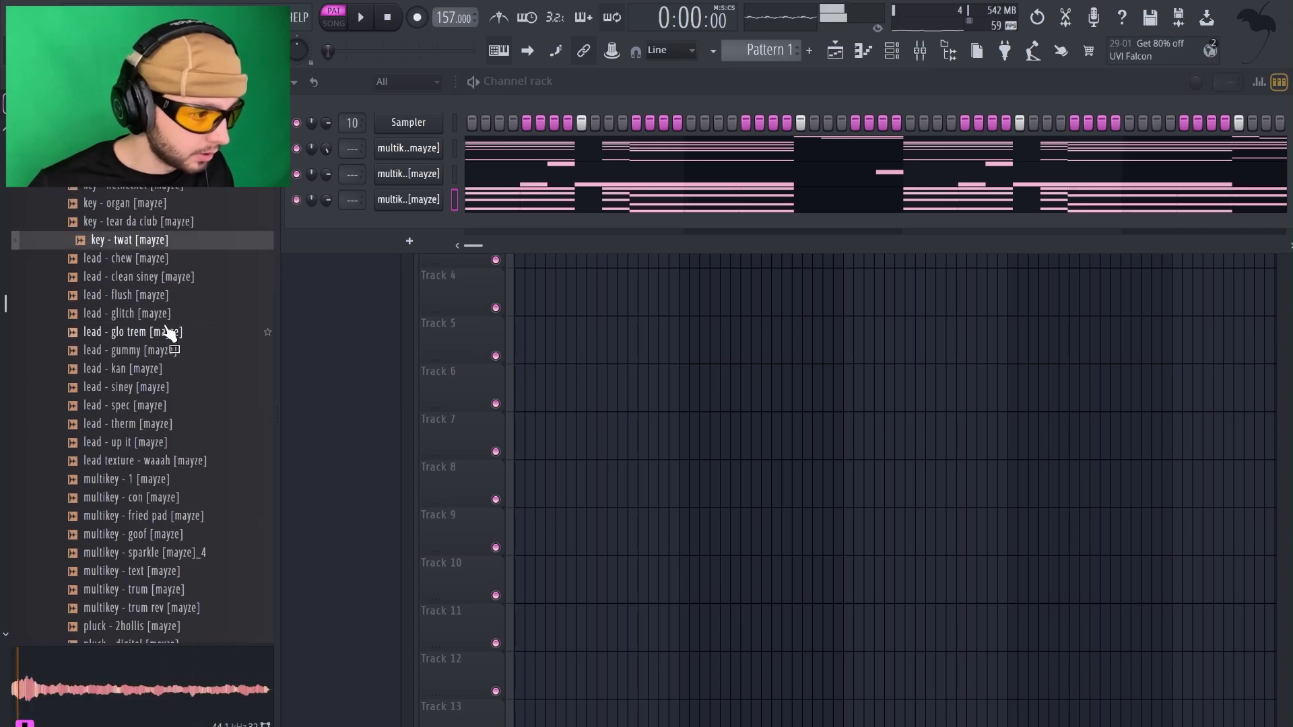
click(165, 296)
click(171, 406)
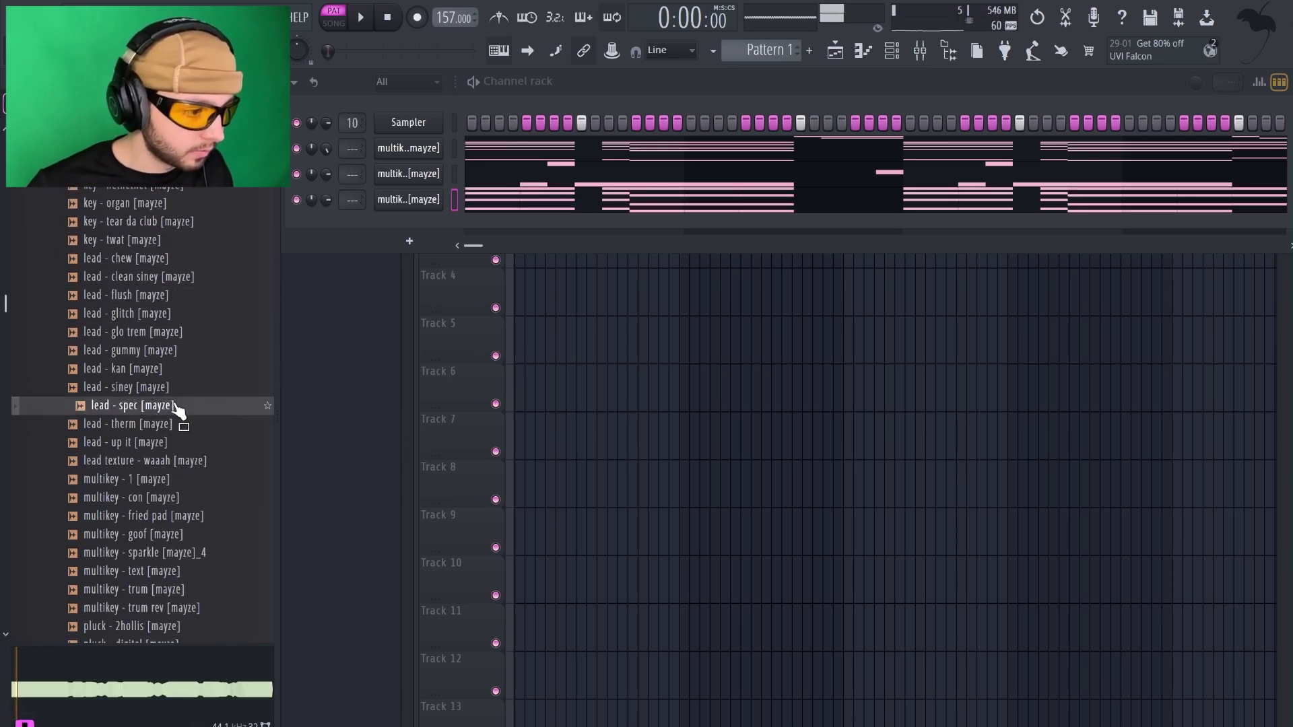
click(177, 480)
drag(178, 485, 426, 247)
drag(229, 393, 237, 372)
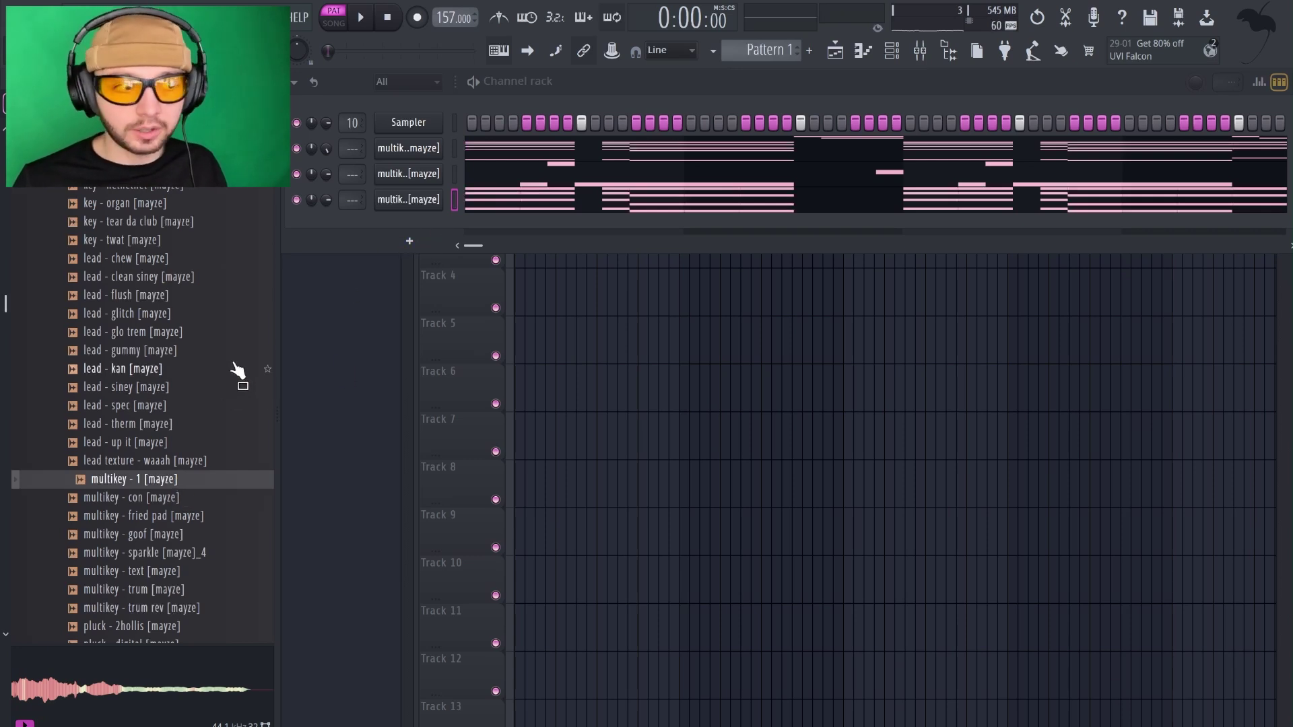
Audition the lead one-shots from clean siney through kan, replaying glo trem and gummy.
scroll(155, 310, up, 2)
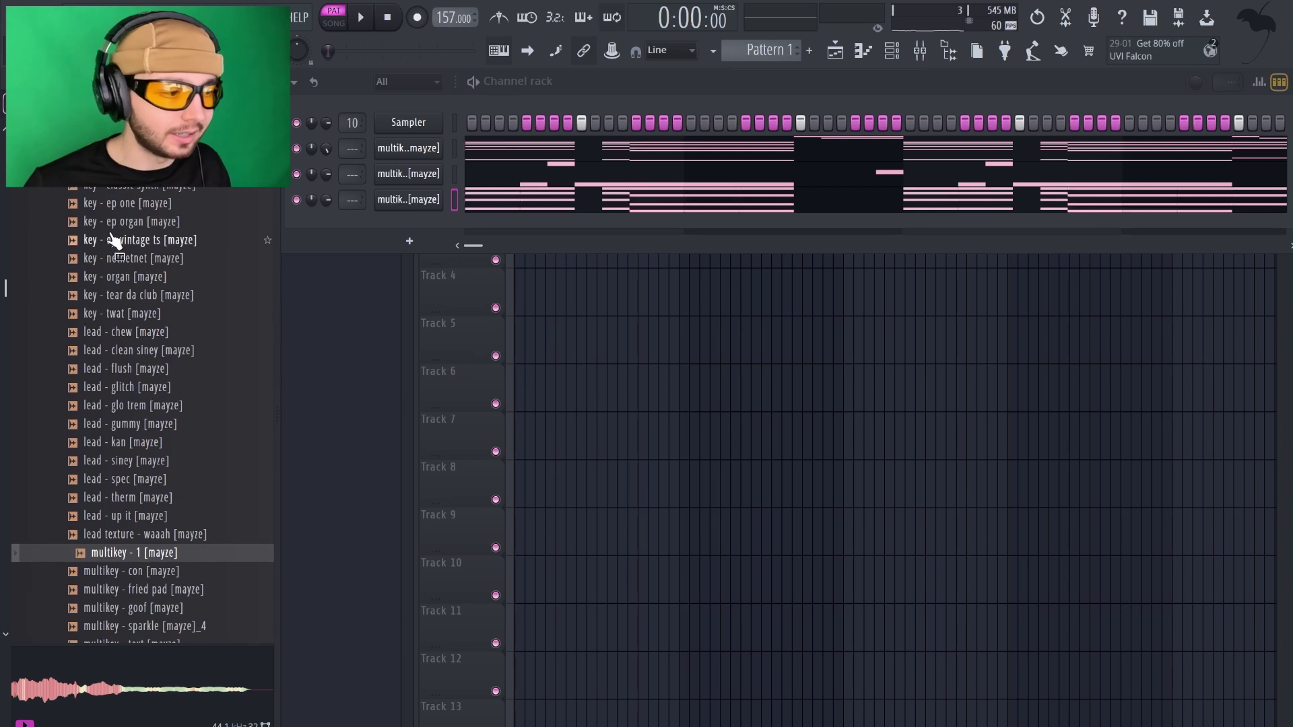
scroll(148, 479, down, 4)
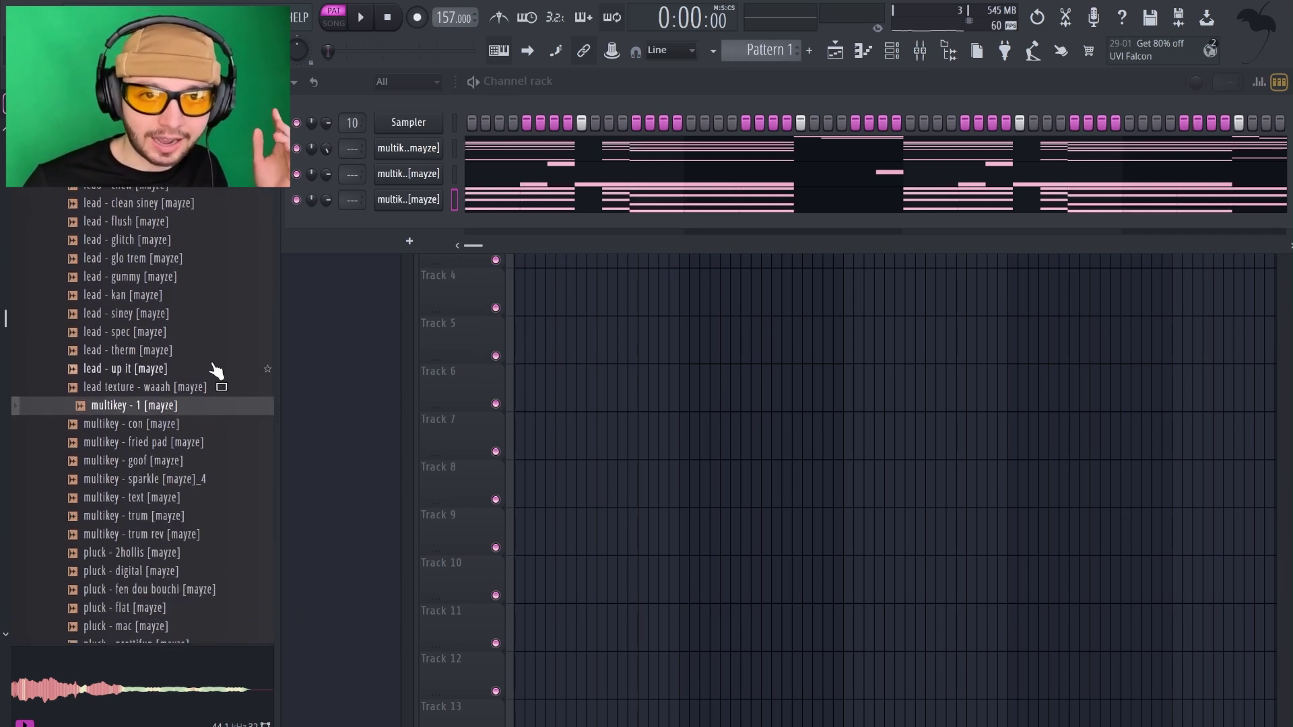
scroll(198, 364, up, 1)
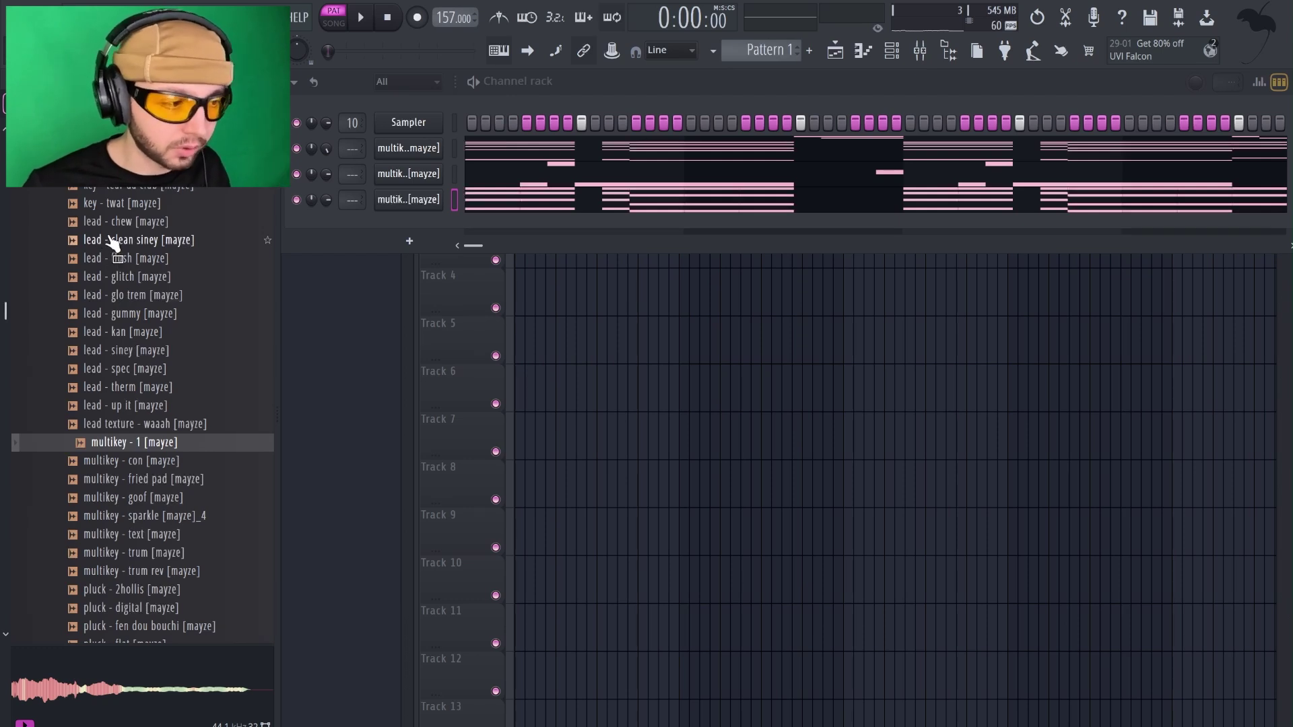
click(113, 241)
click(135, 258)
click(143, 276)
click(155, 296)
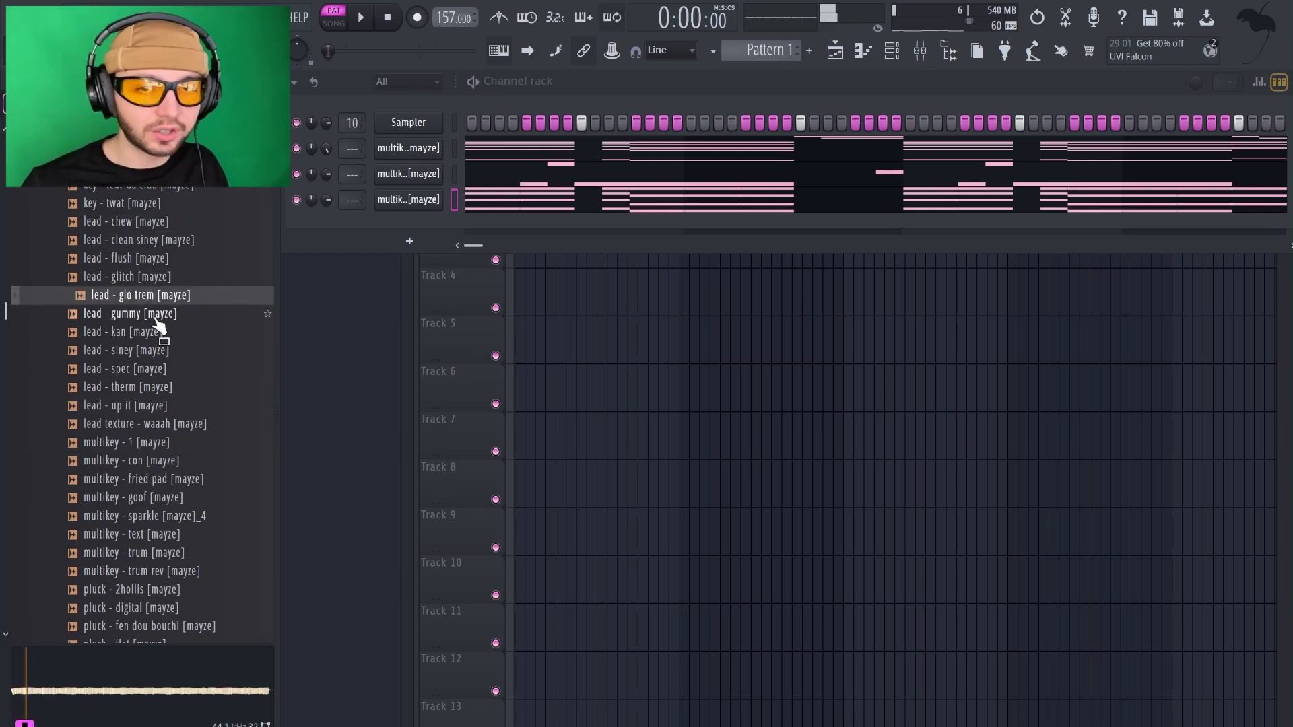
click(152, 316)
click(131, 332)
click(137, 295)
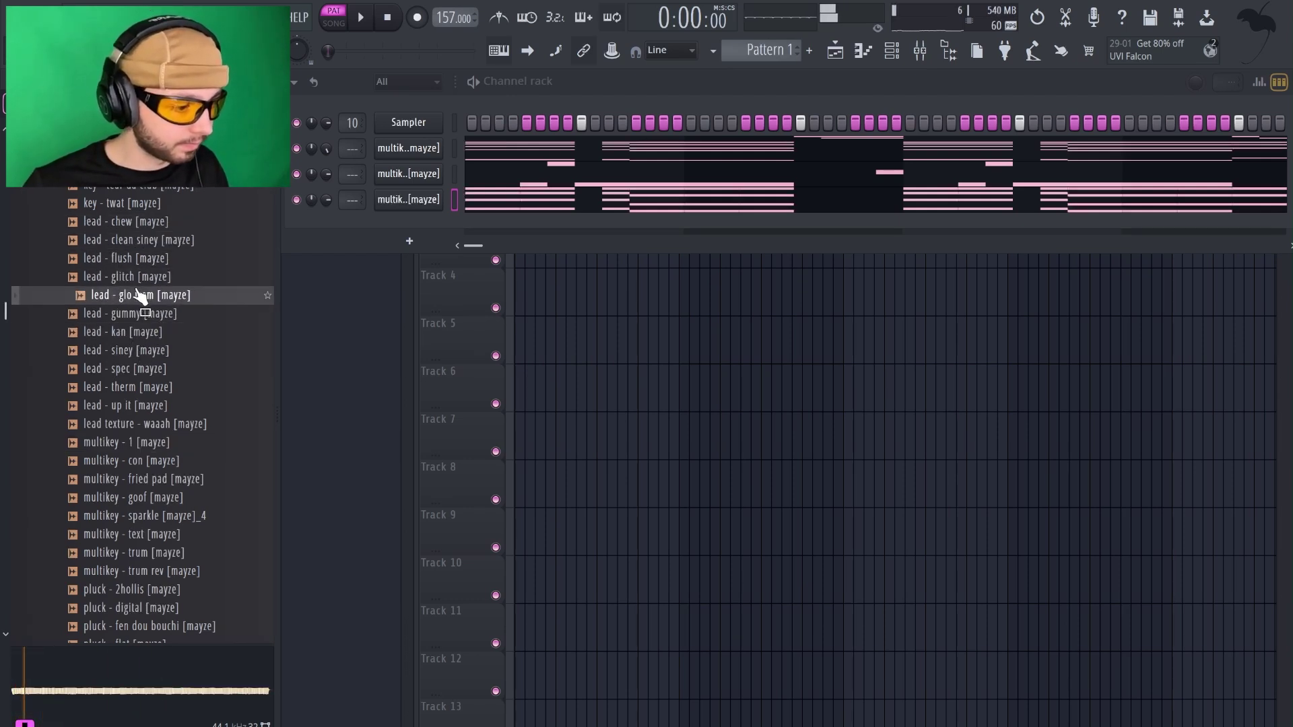
key(space)
click(138, 314)
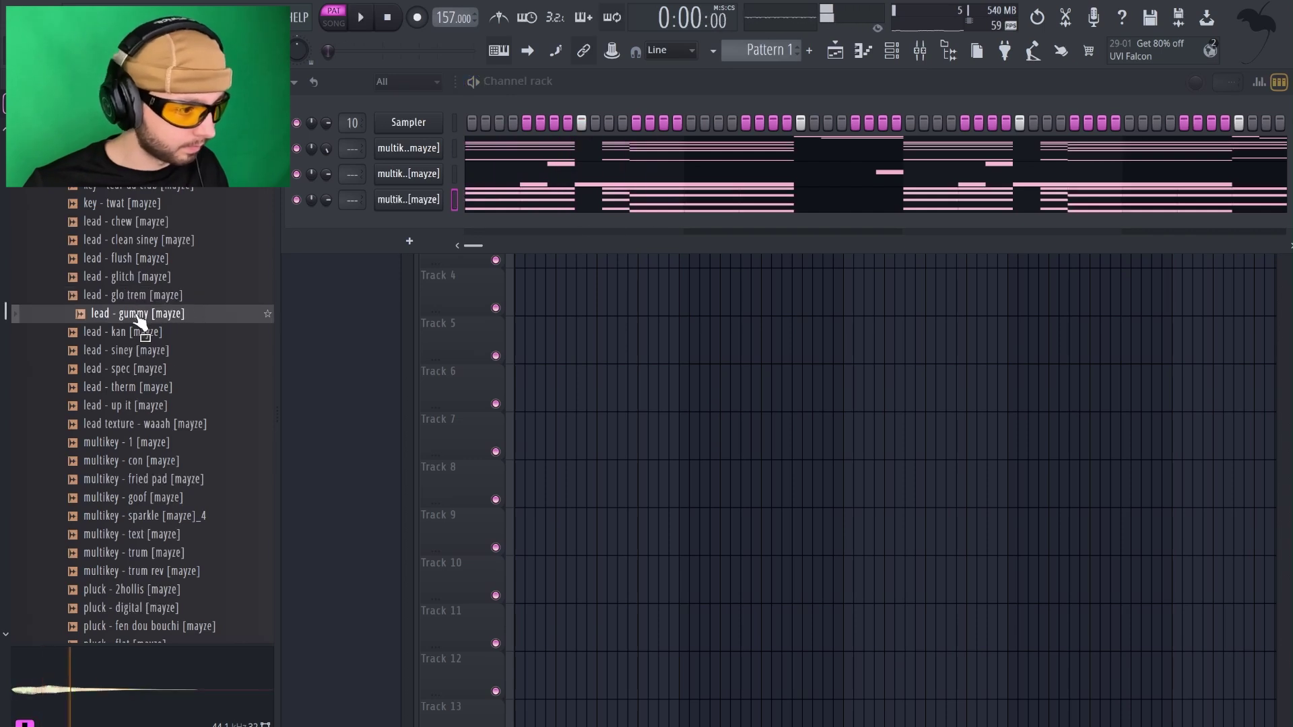
key(space)
Collapse the current oneshots folder and open the synth folder within !! oneshots of the ! mayze - untitled + kit.
scroll(136, 291, up, 5)
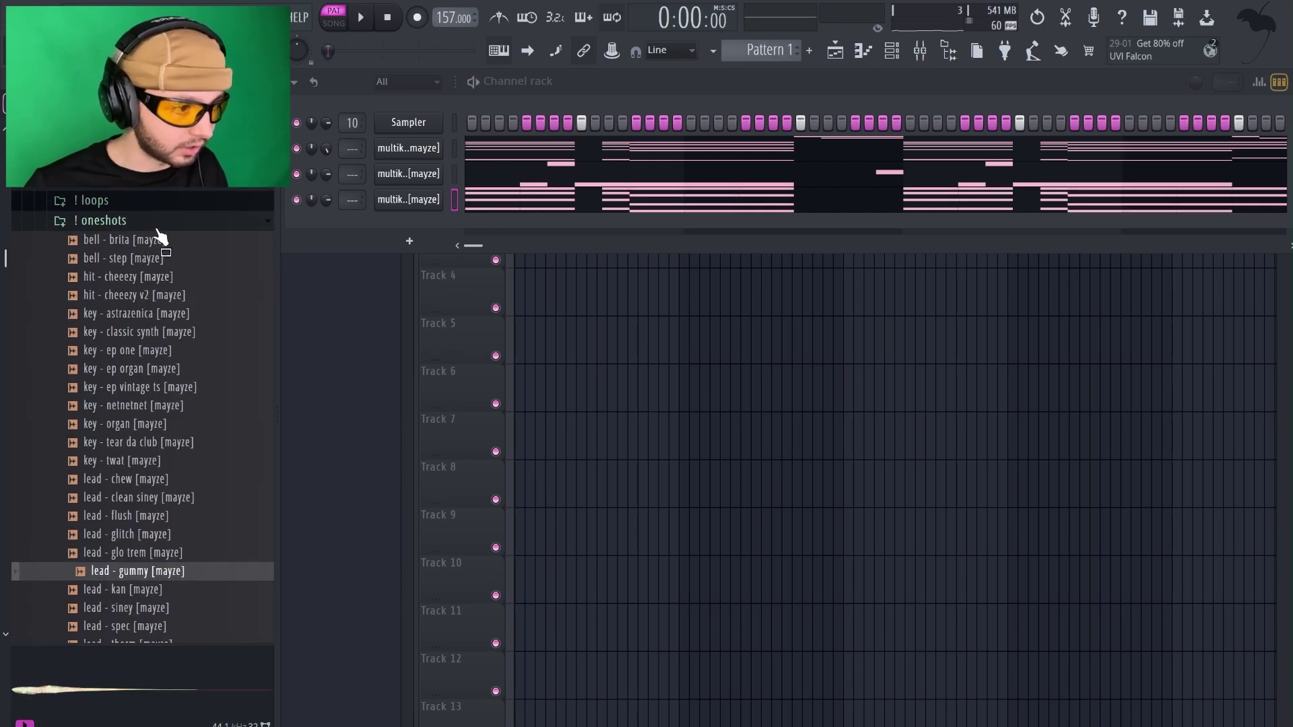
click(160, 223)
scroll(161, 225, up, 3)
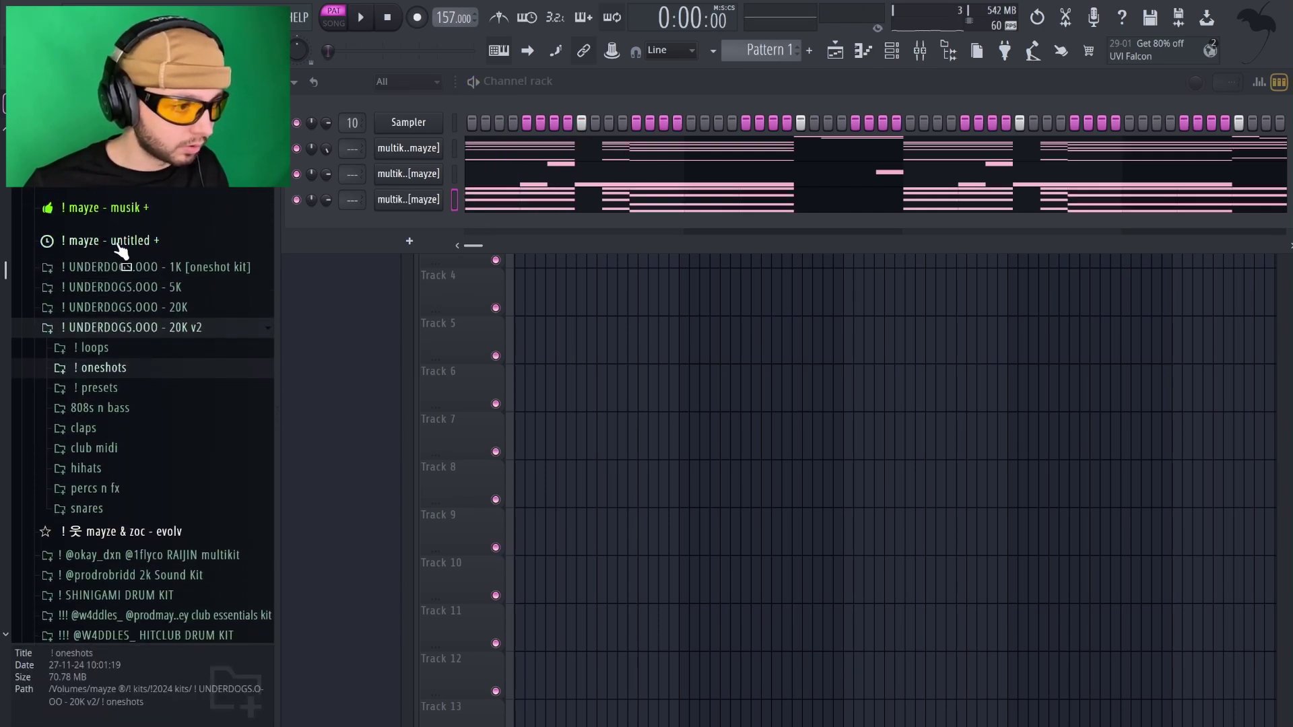
scroll(132, 214, up, 1)
click(132, 278)
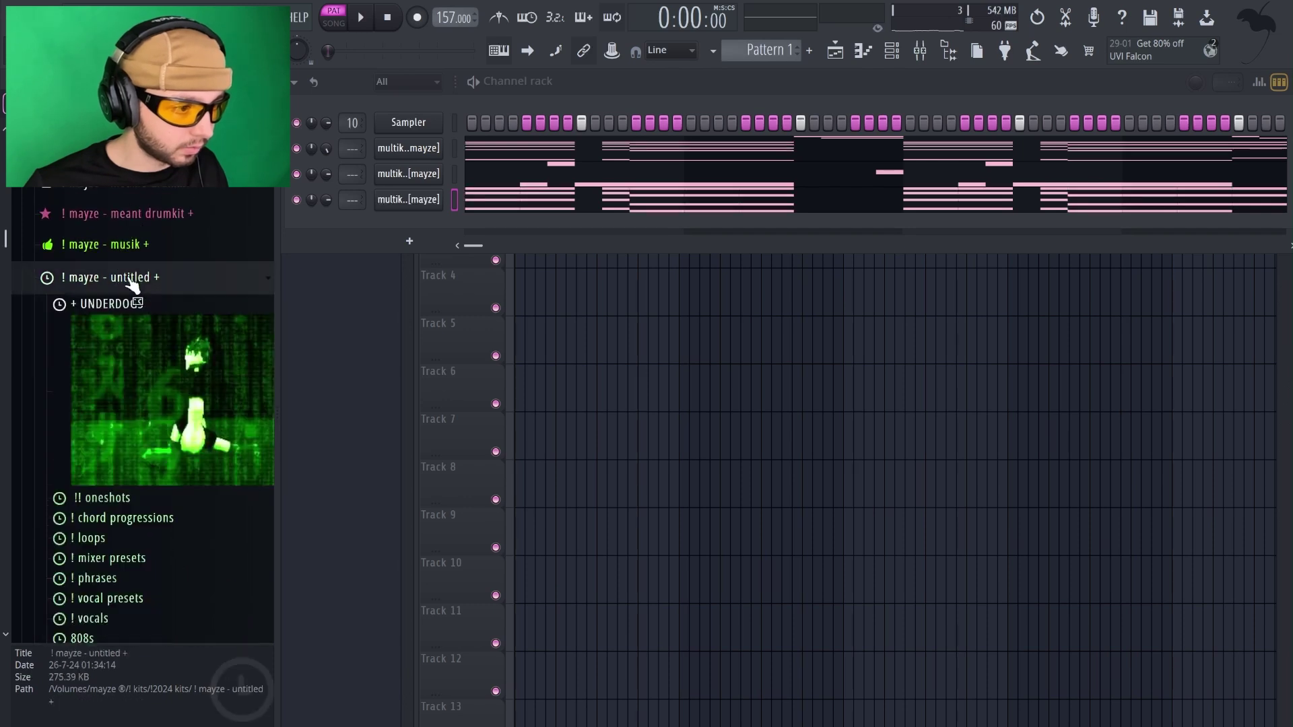
scroll(116, 383, down, 3)
click(115, 351)
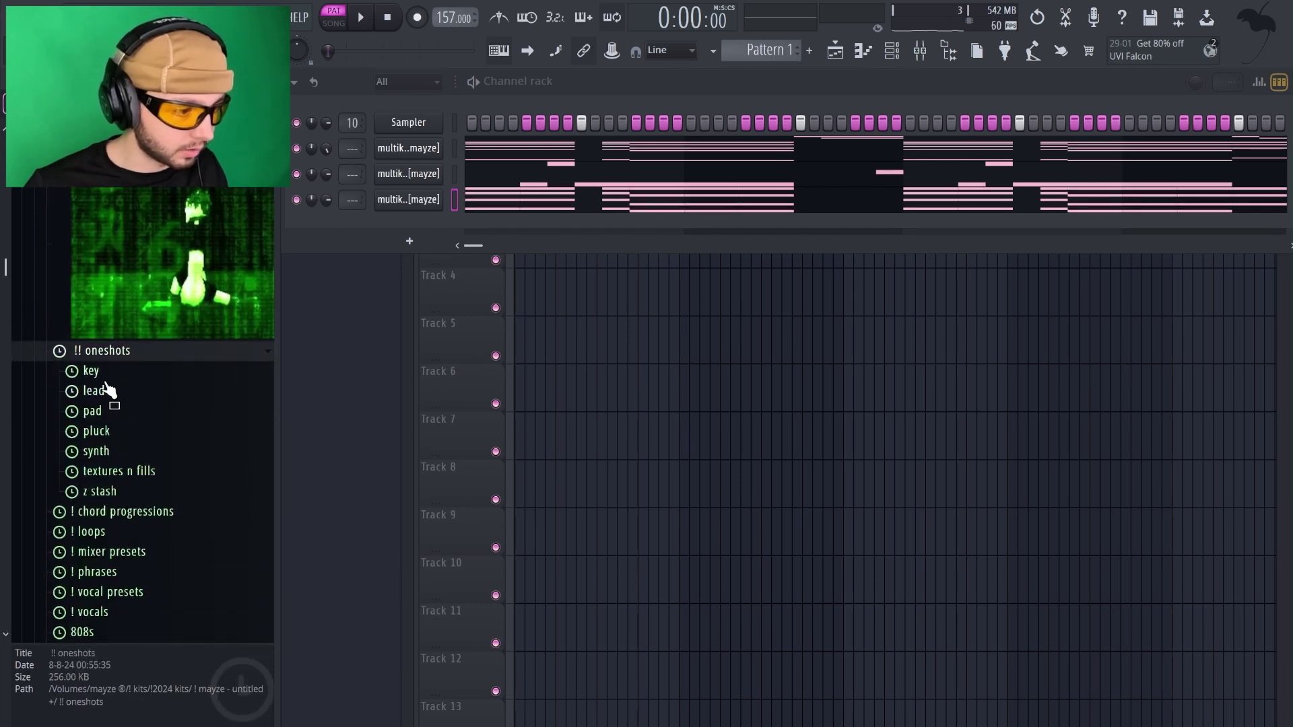
click(105, 451)
drag(144, 433, 204, 421)
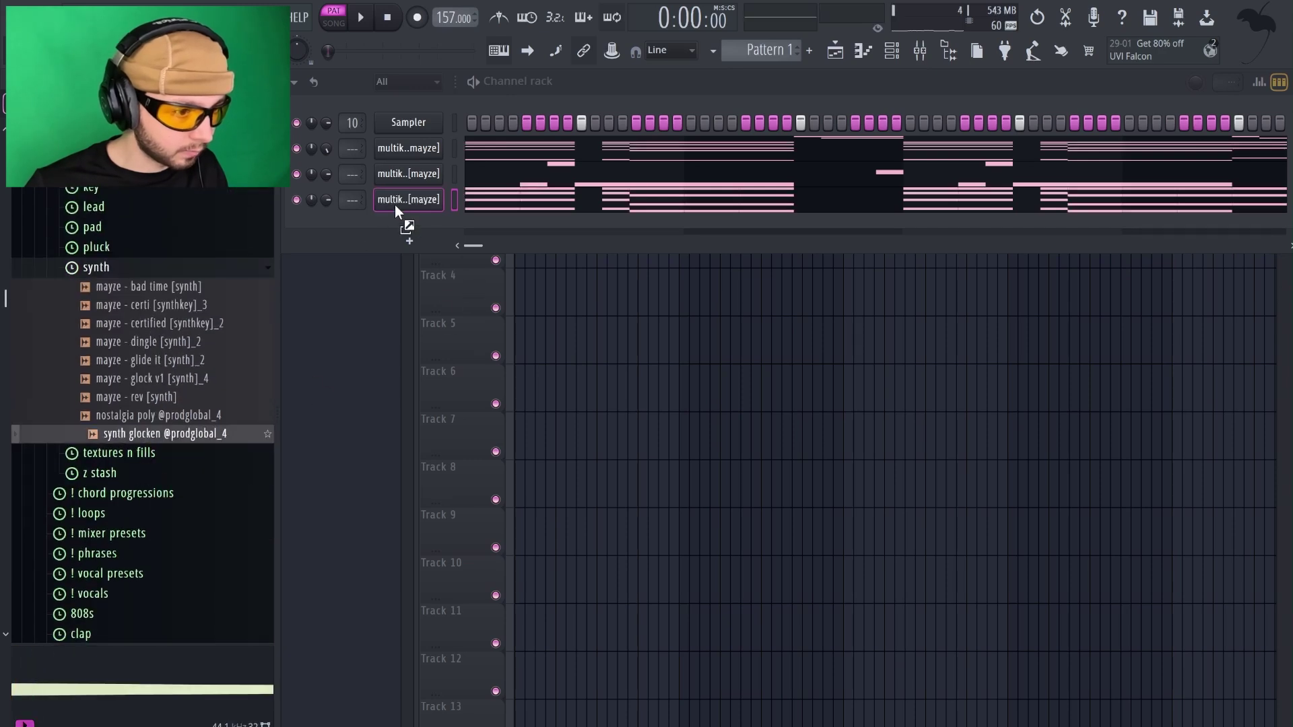
drag(395, 205, 395, 203)
key(space)
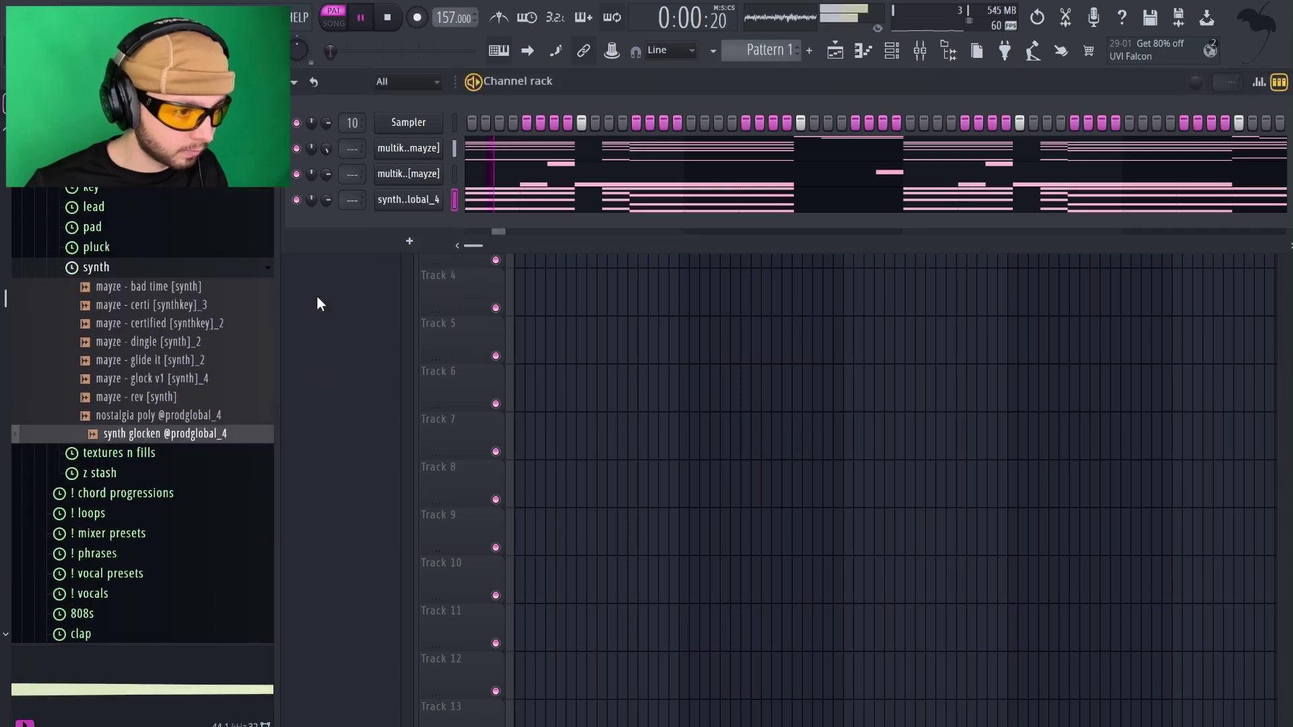
Transpose all the synth glocken notes down one octave, slightly lowering their velocities, and close the piano roll.
click(531, 206)
scroll(539, 212, up, 3)
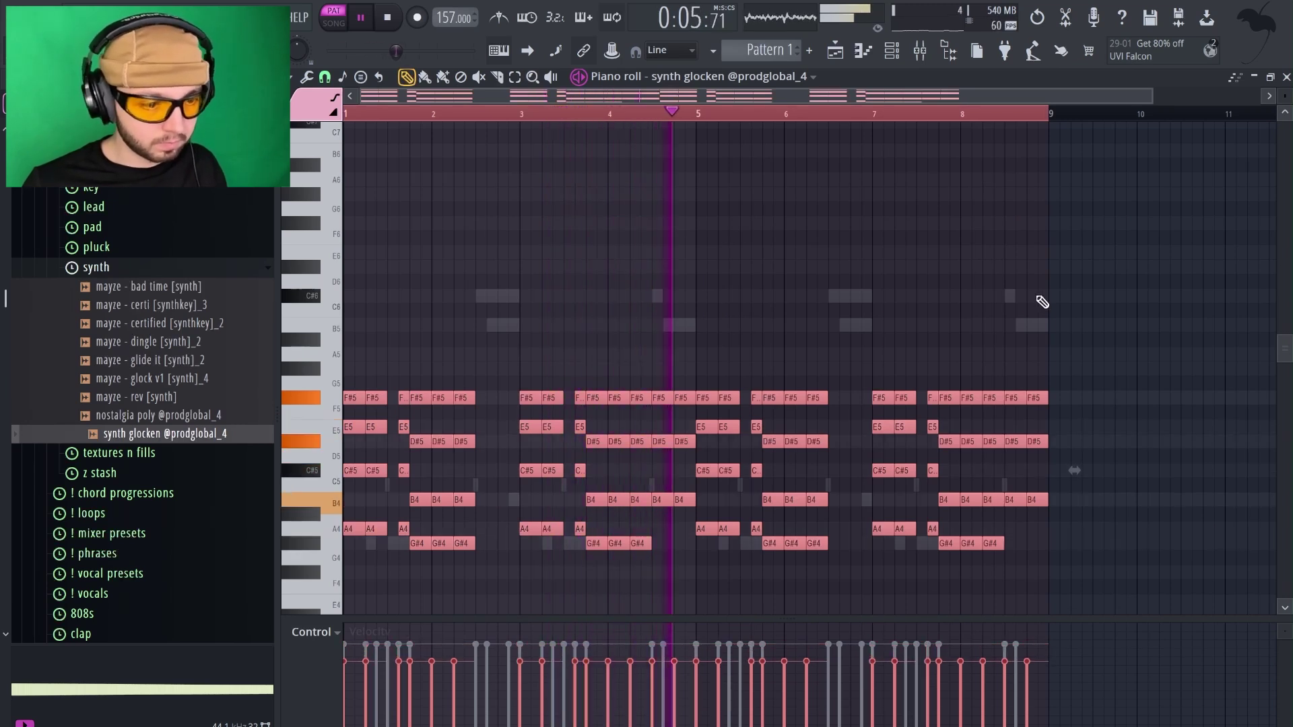
key(ctrl+d)
key(ctrl+a)
key(ctrl+d)
click(1286, 76)
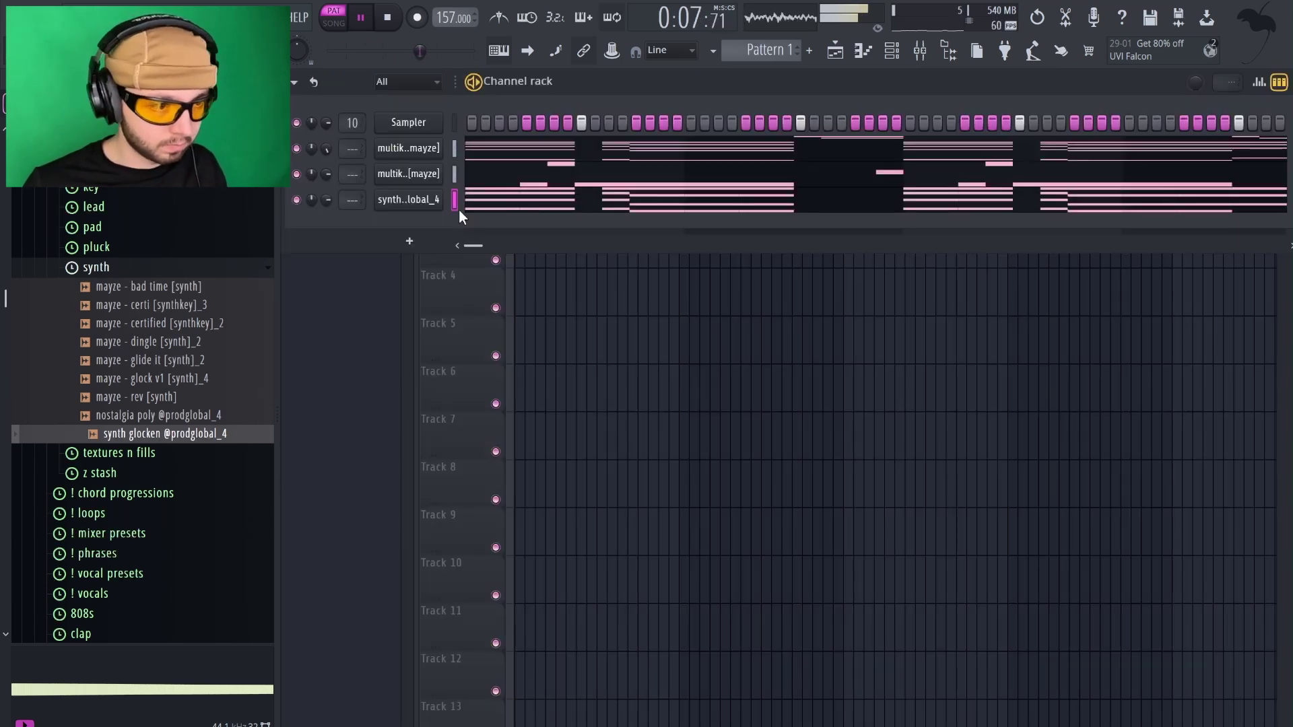
Route the three melodic channels to mixer tracks 1 to 3 and cut synth glocken's 90 Hz EQ band to -18.0.
key(space)
key(ctrl+l)
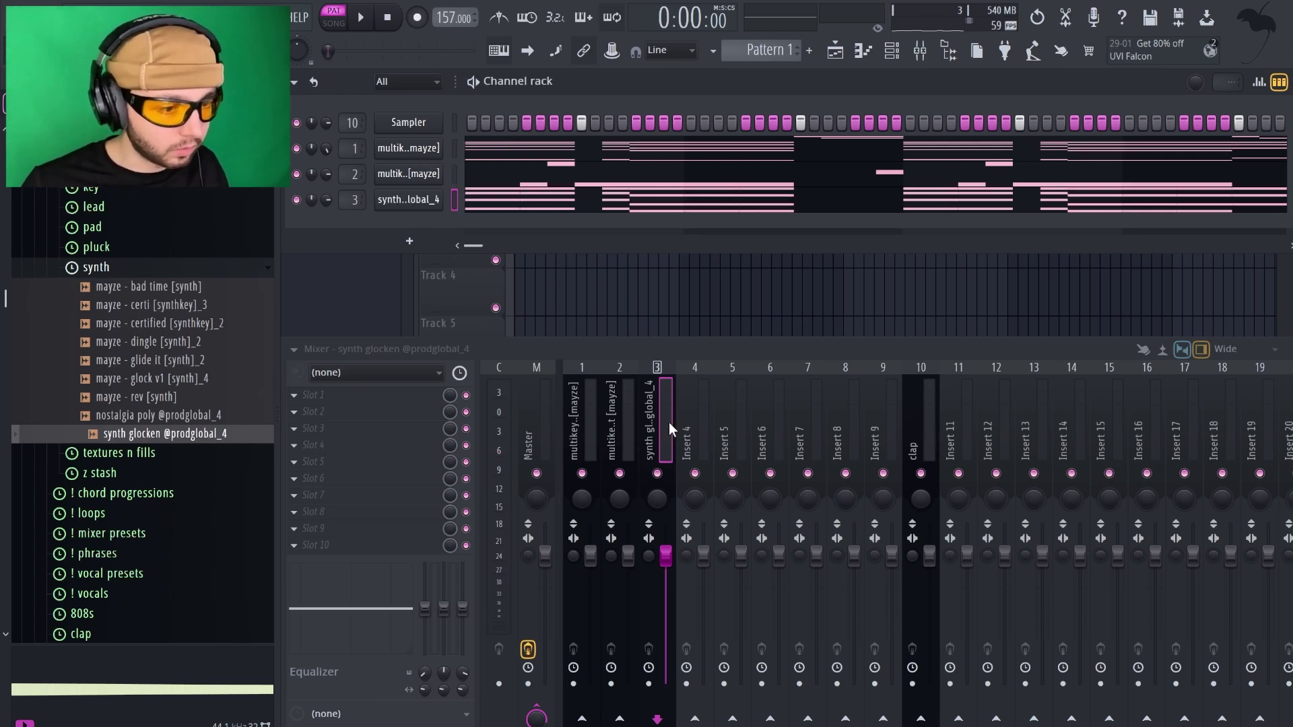
click(369, 589)
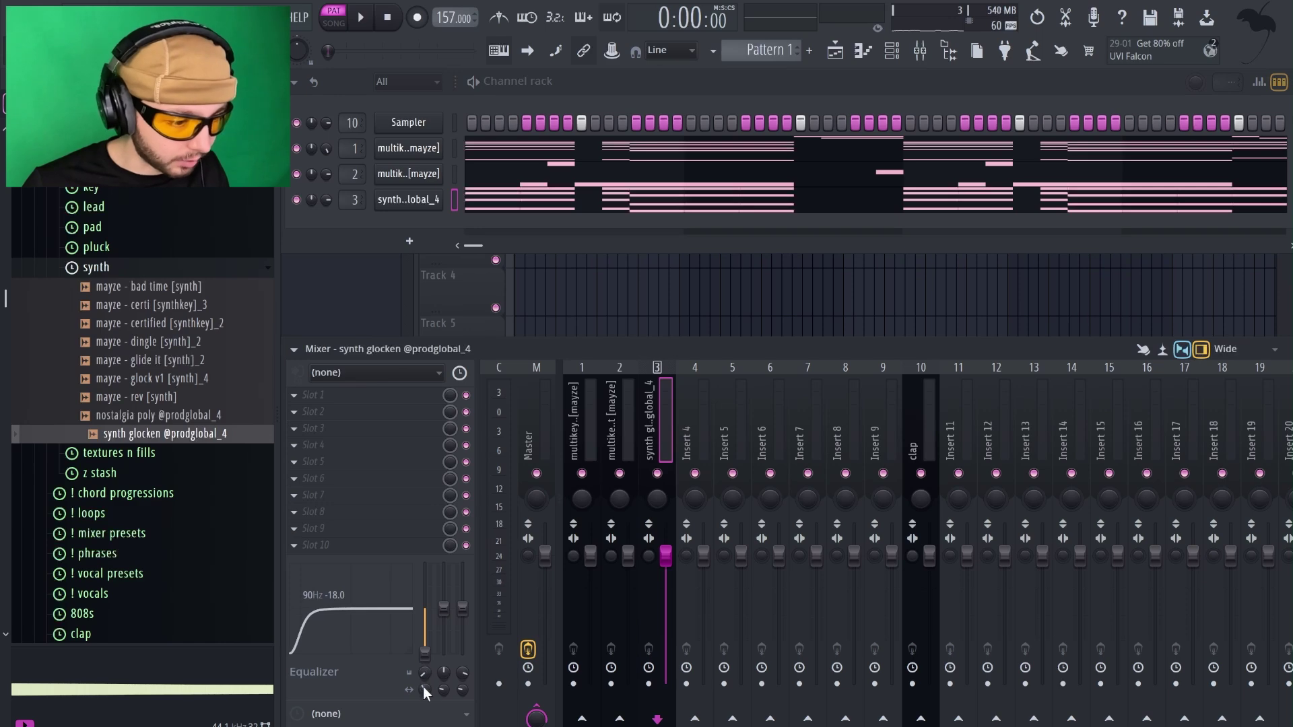
Load ShaperBox 3 on the synth glocken mixer track and open its Stutter & Repeat presets.
click(356, 511)
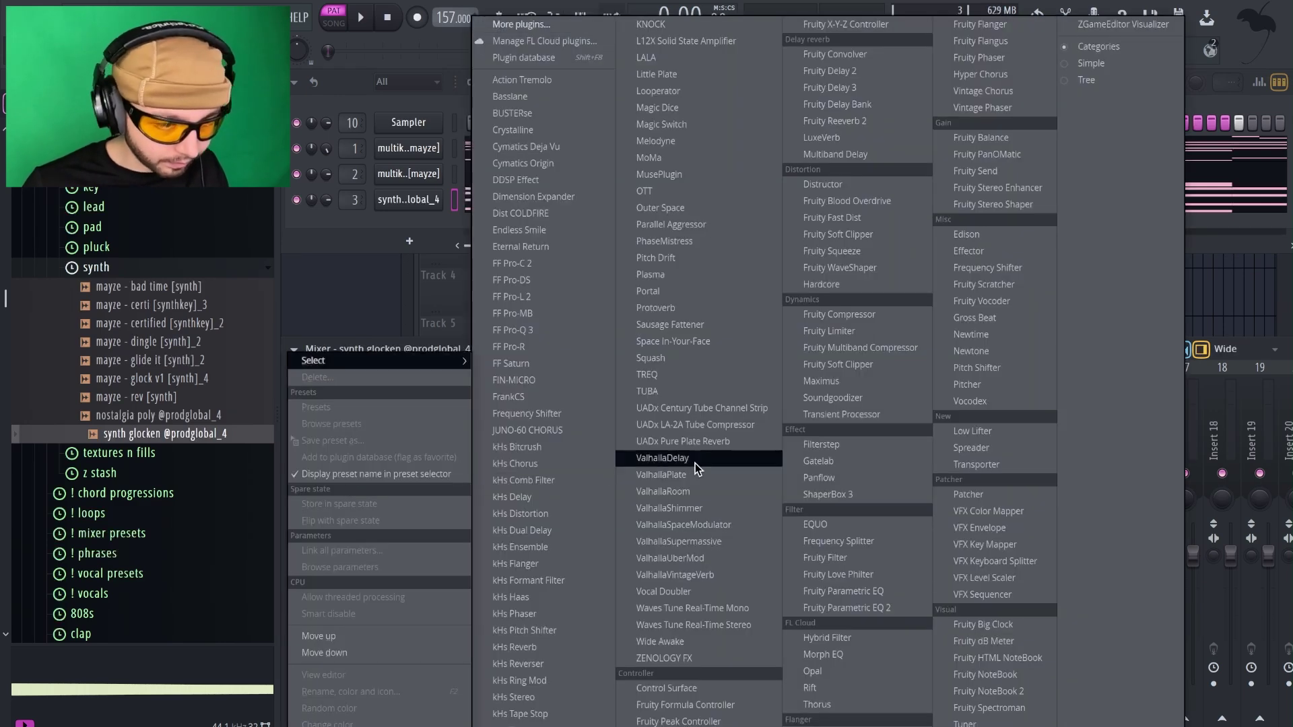
click(865, 496)
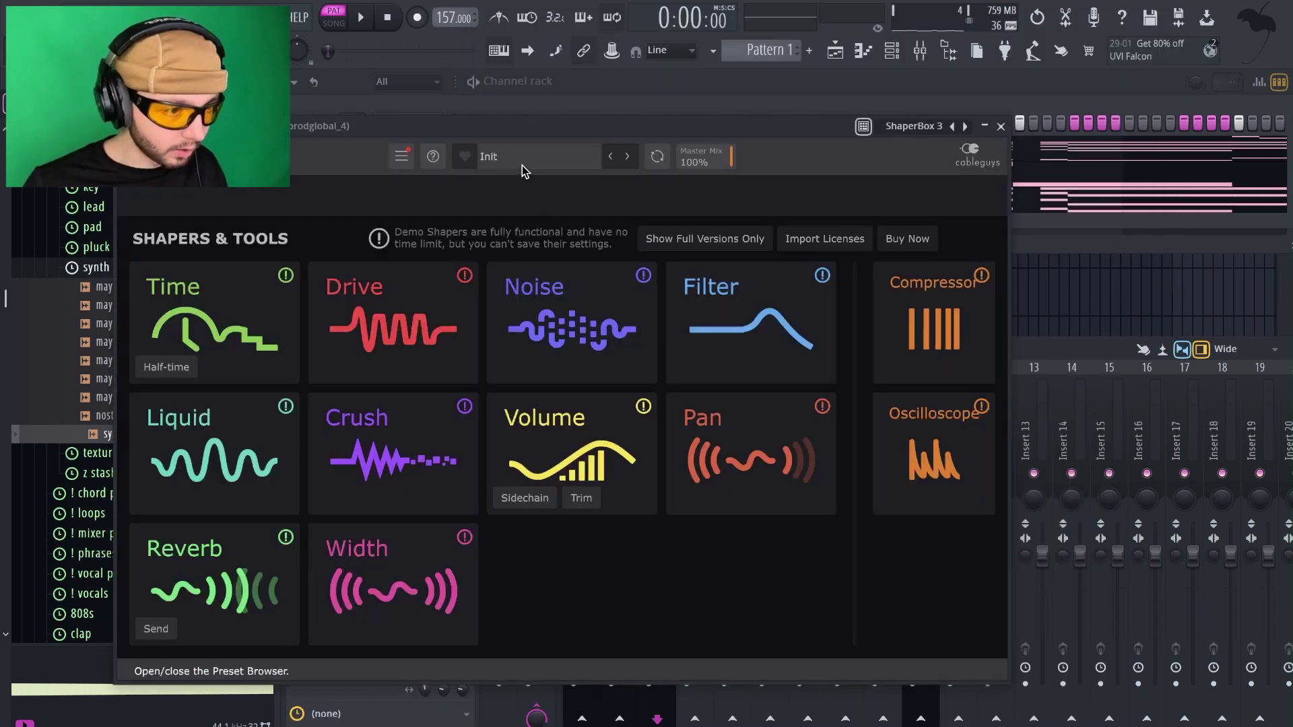
click(532, 156)
click(369, 355)
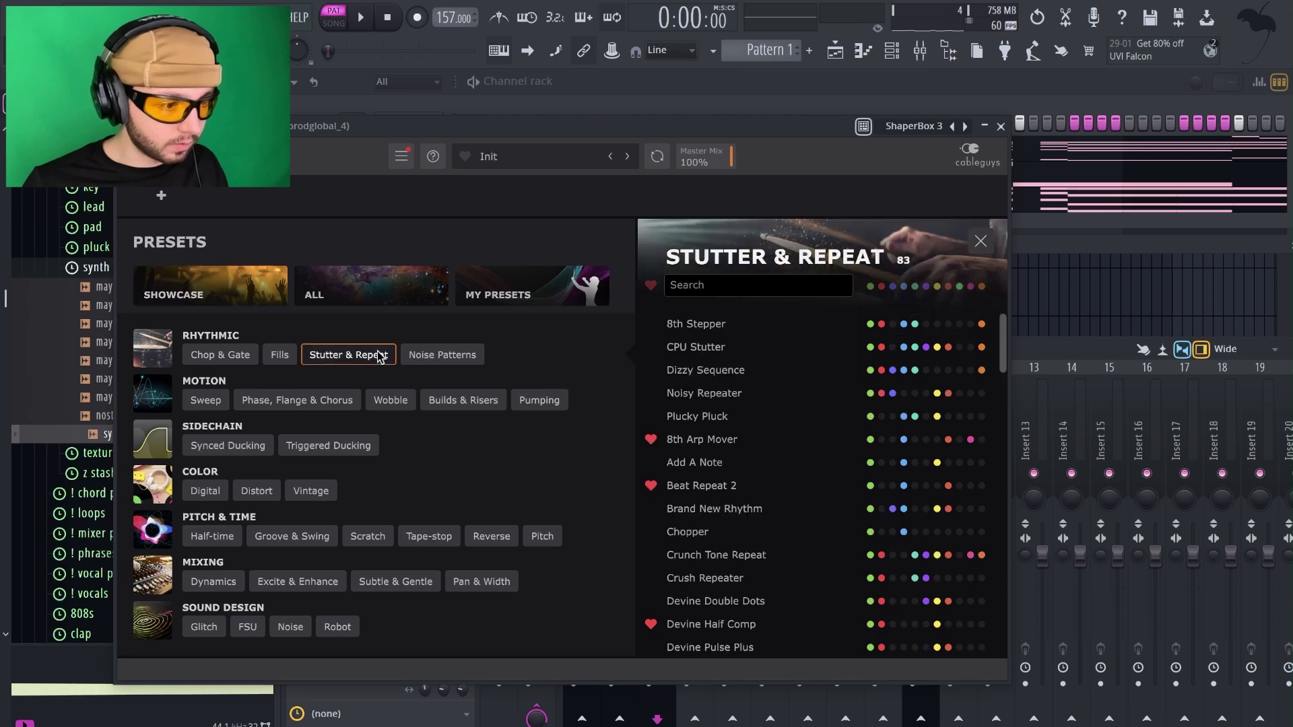
drag(545, 131, 621, 105)
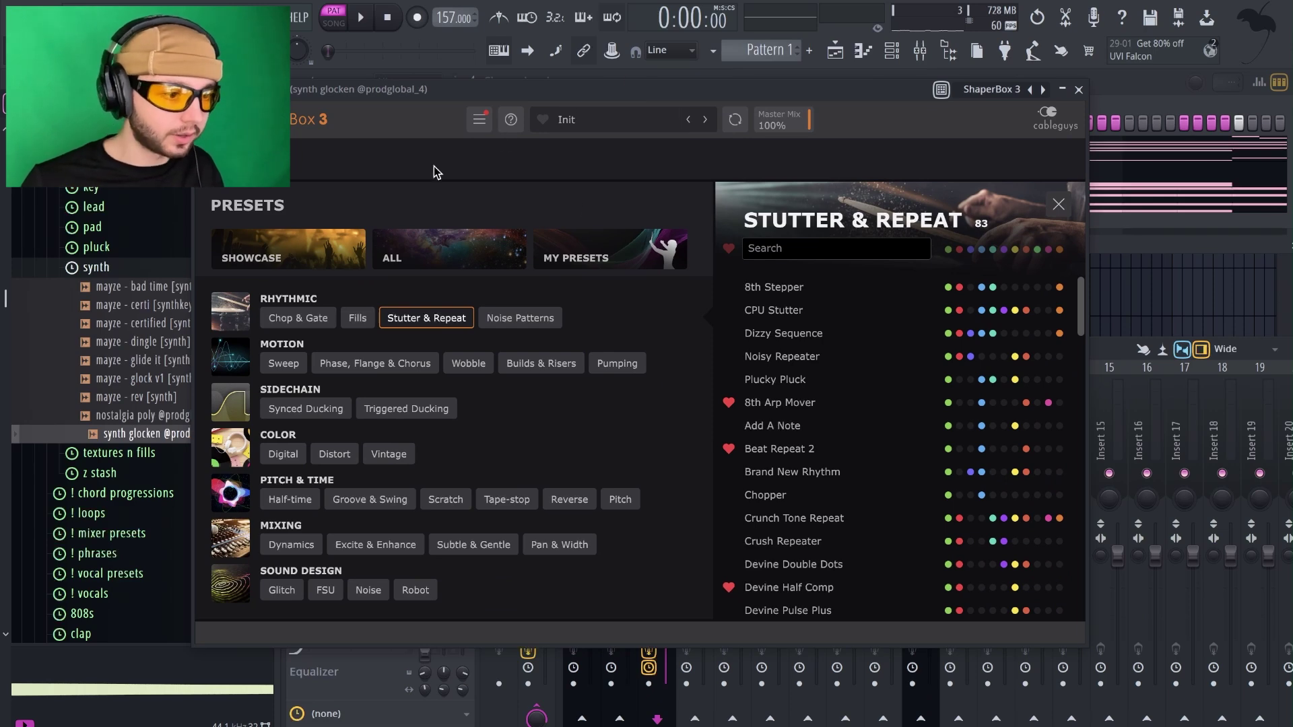
Load the Melody Repeater Up preset, play the pattern through it and display its time-shaping curve.
scroll(814, 350, down, 6)
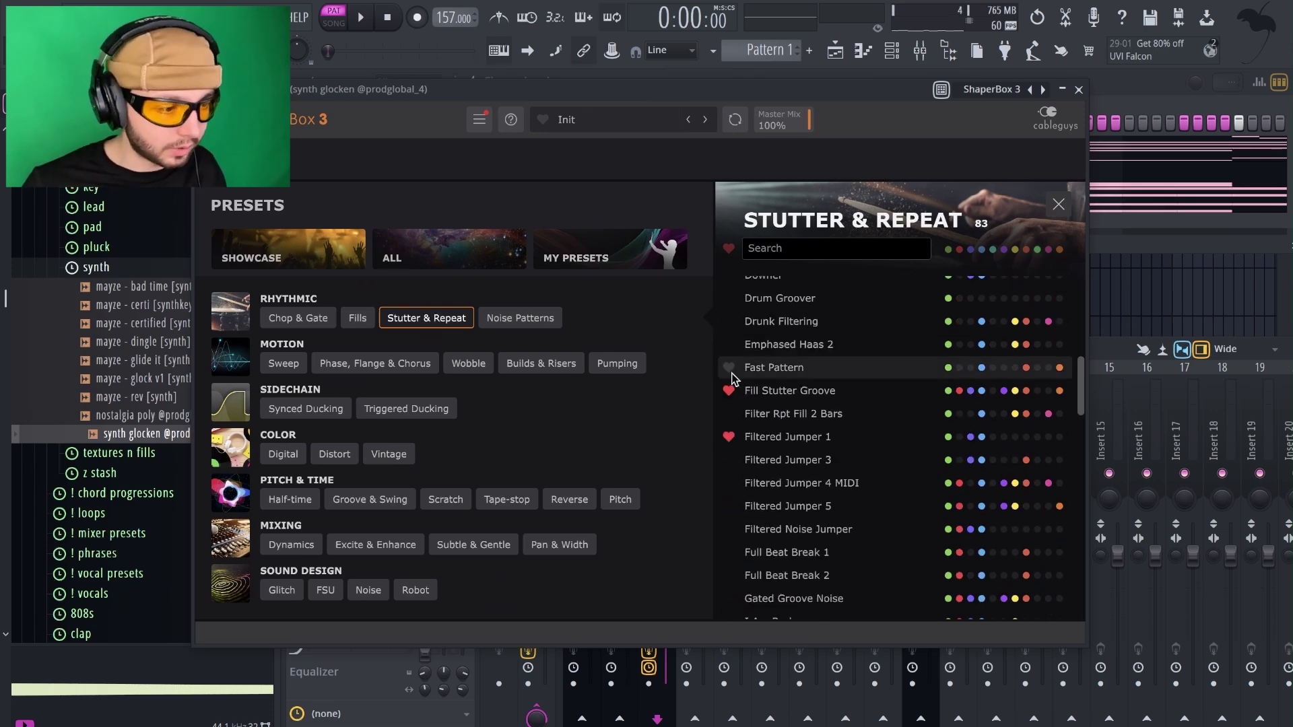
scroll(808, 404, down, 5)
scroll(818, 434, down, 1)
scroll(819, 441, down, 1)
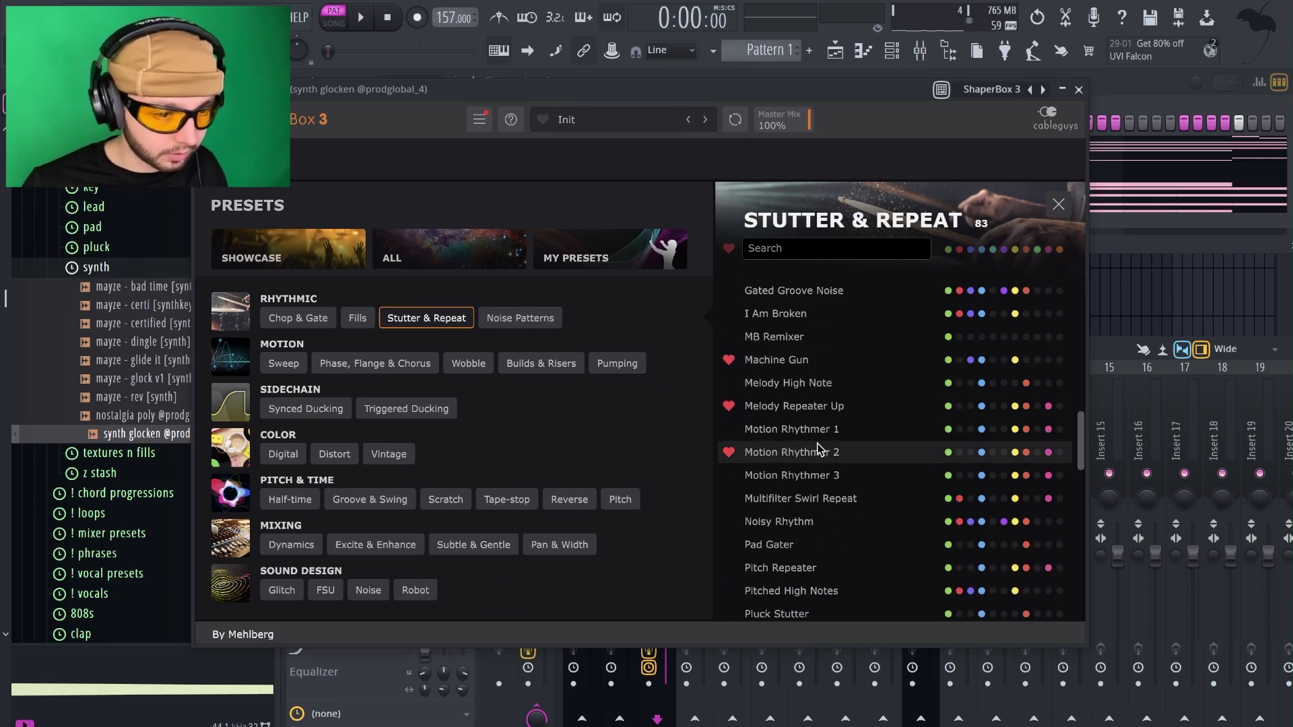
click(811, 407)
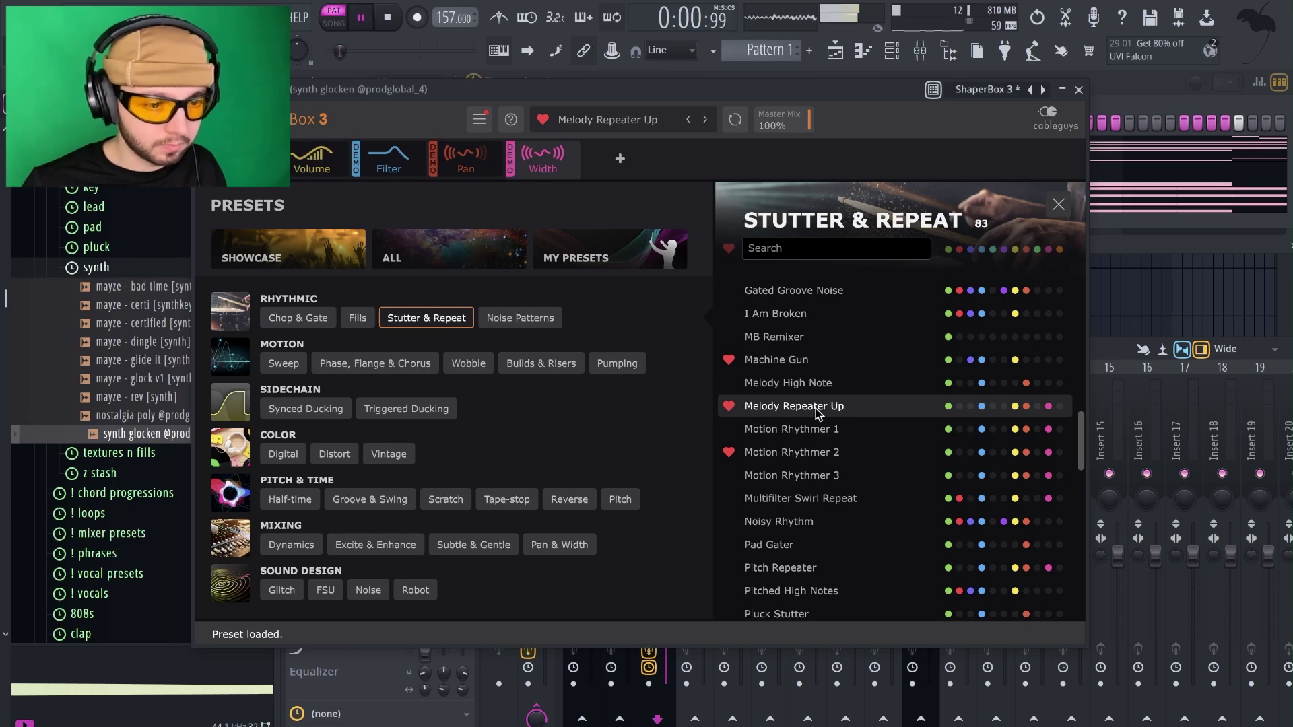
click(311, 162)
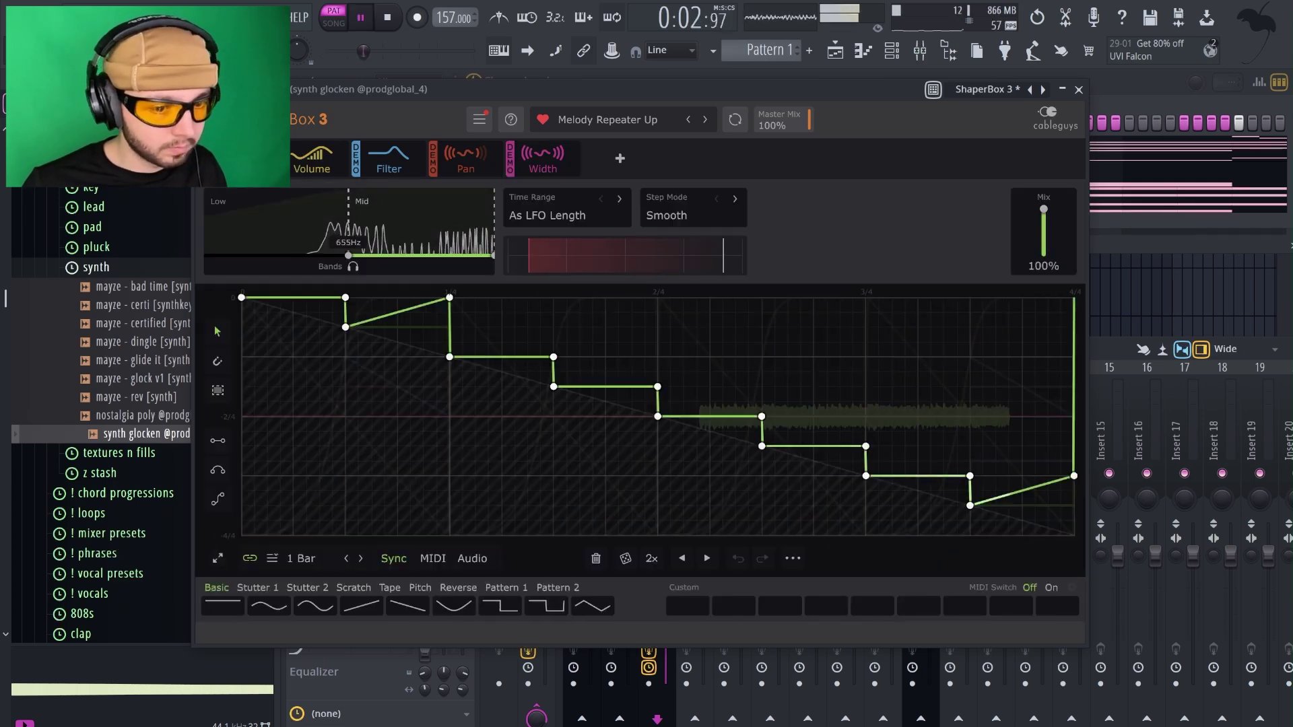
In ShaperBox's Time shaper, disable the Low band and split the Mid and High bands at 1.98 kHz.
click(289, 230)
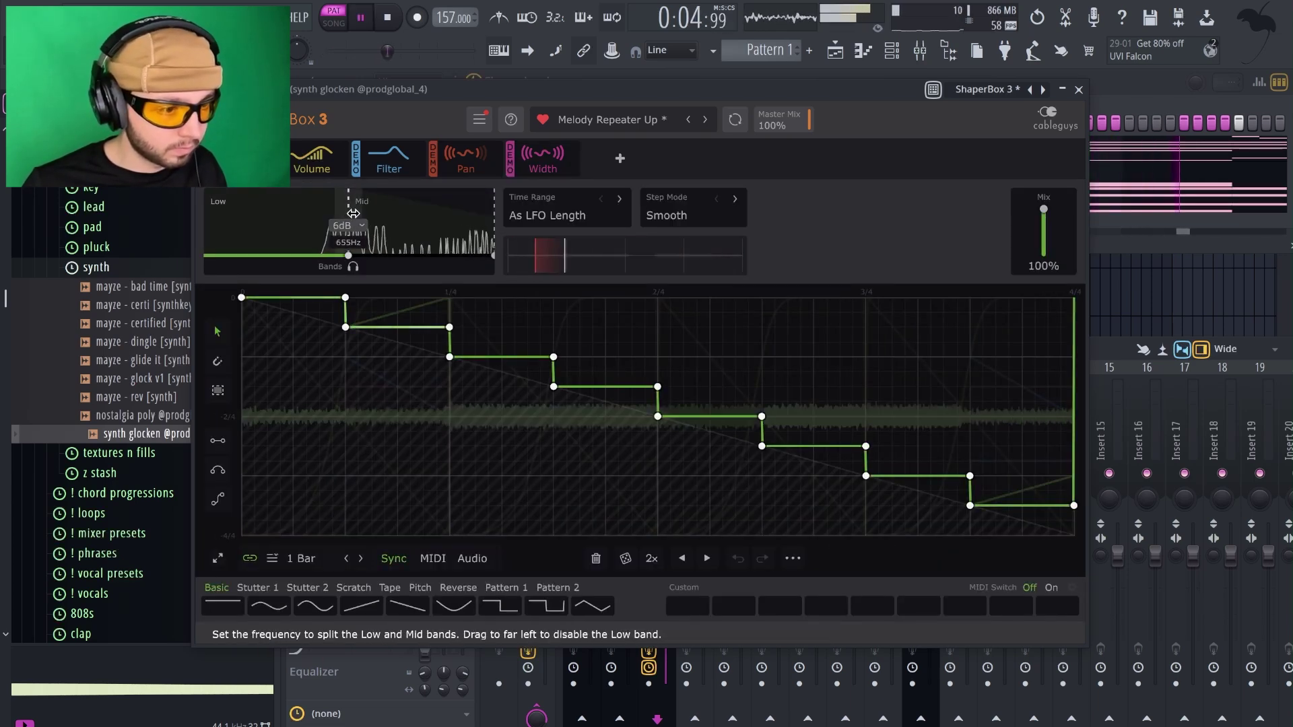
drag(348, 211, 480, 211)
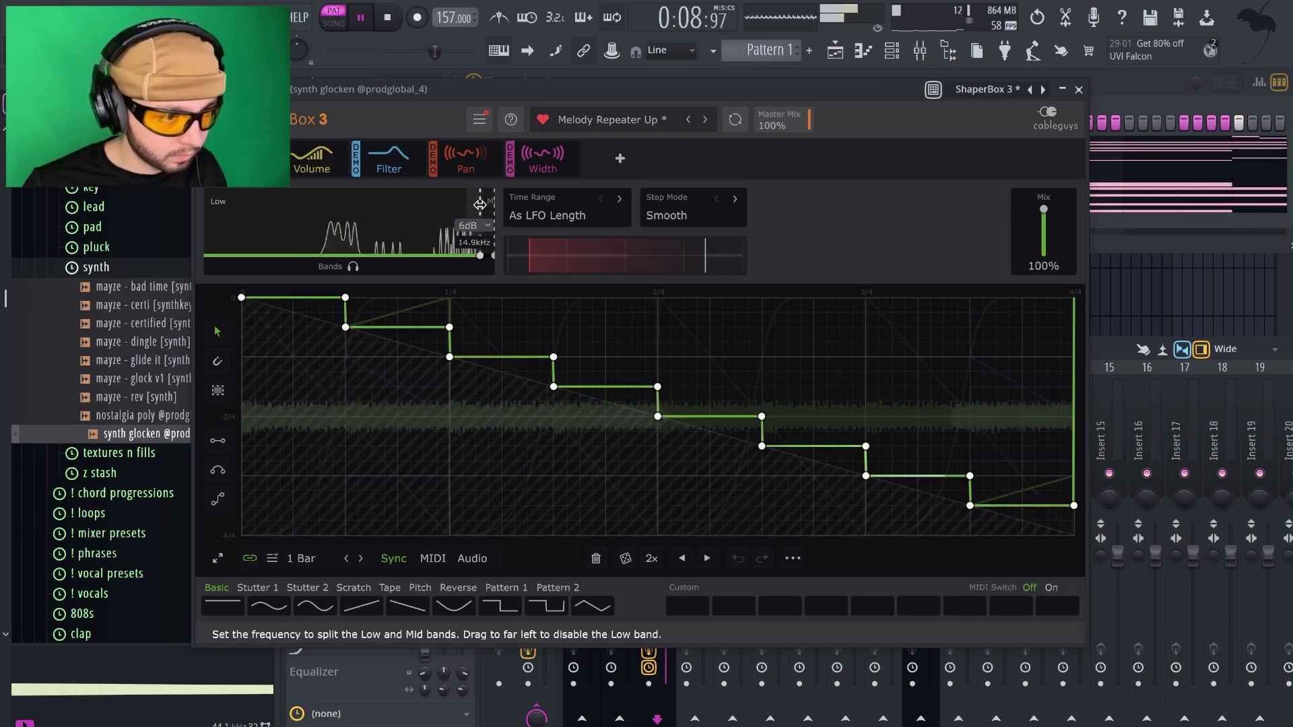
double_click(480, 255)
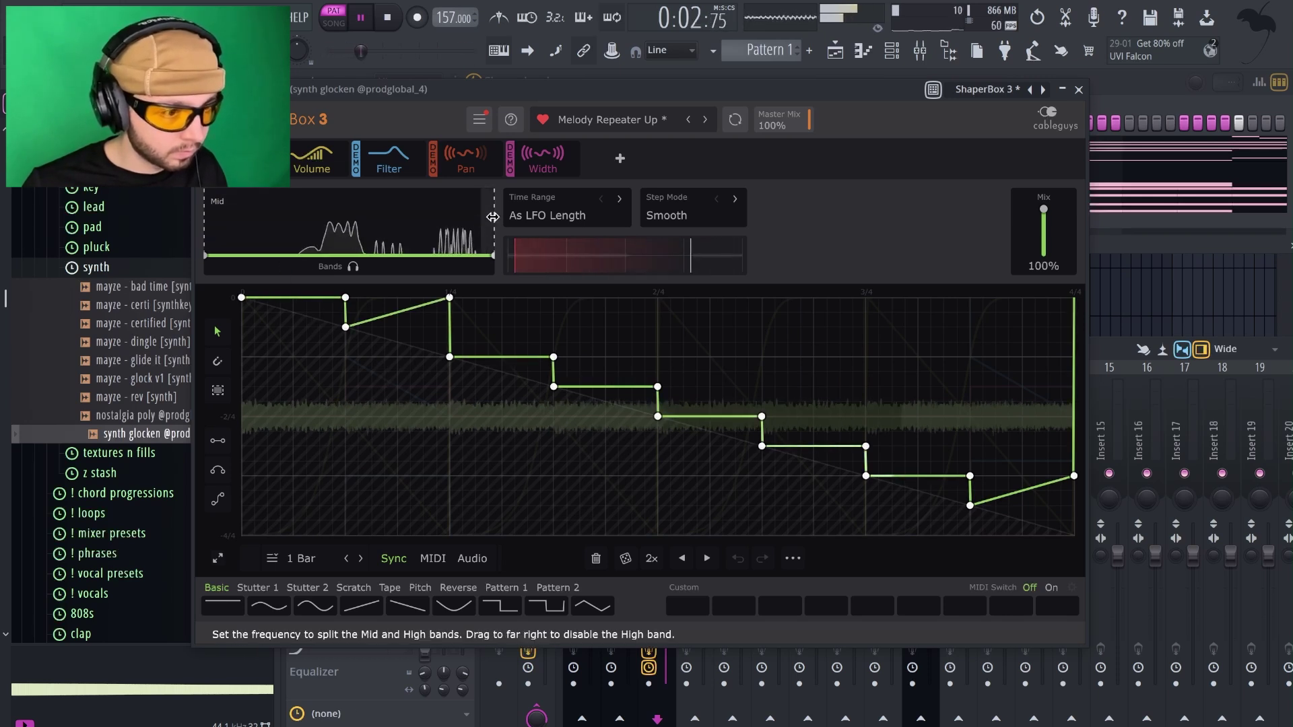
drag(492, 214, 395, 214)
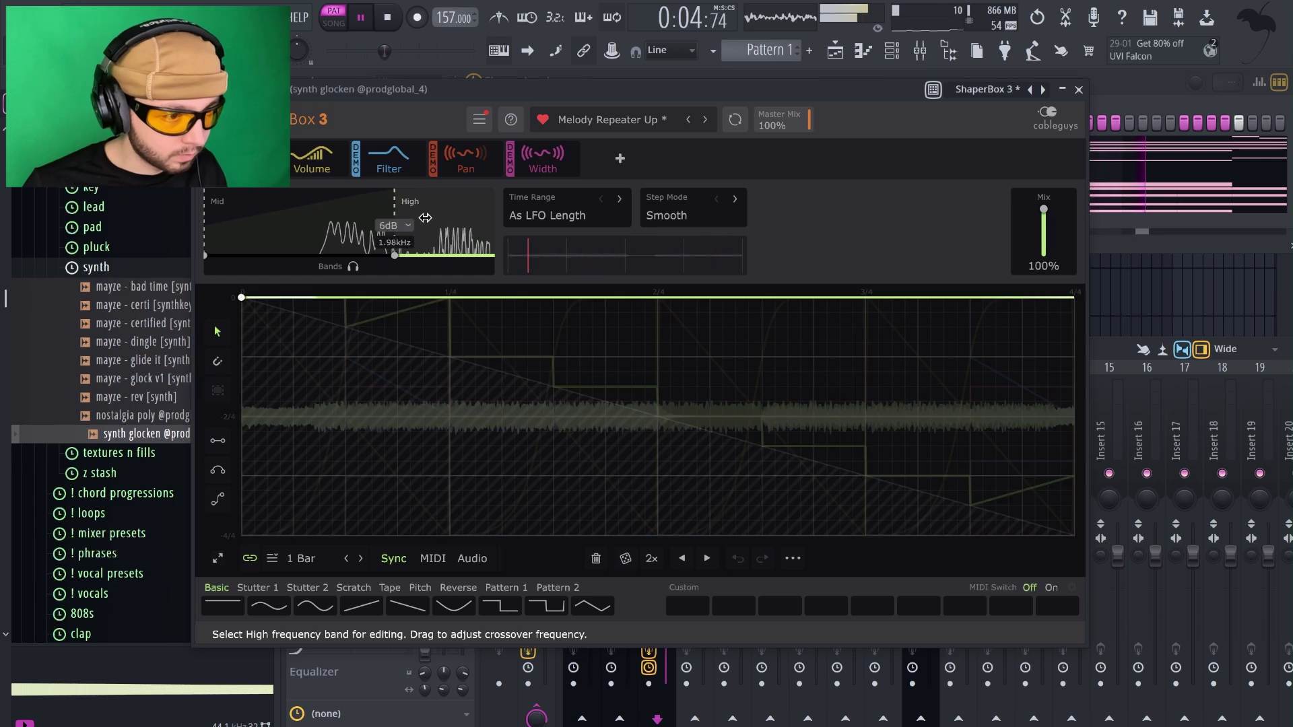
Review the Filter and Volume shapers, close ShaperBox 3 and stop playback.
click(388, 158)
click(305, 166)
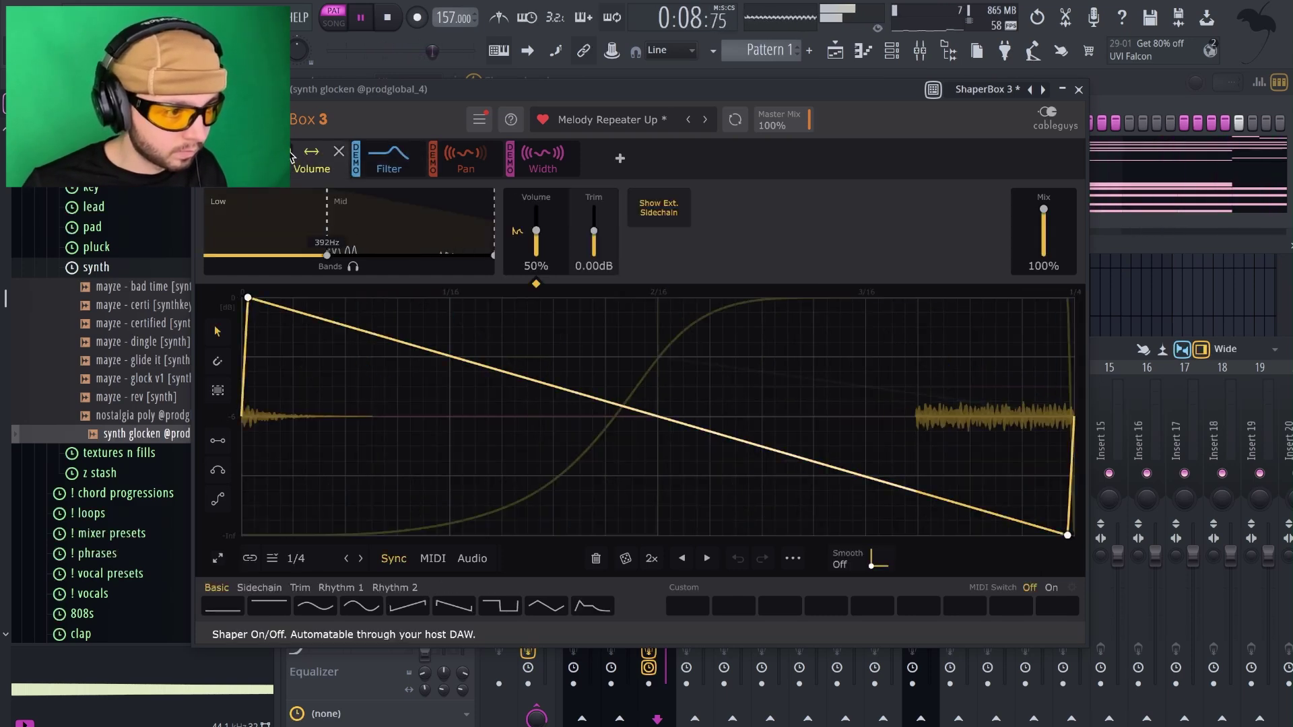
click(388, 162)
click(1078, 89)
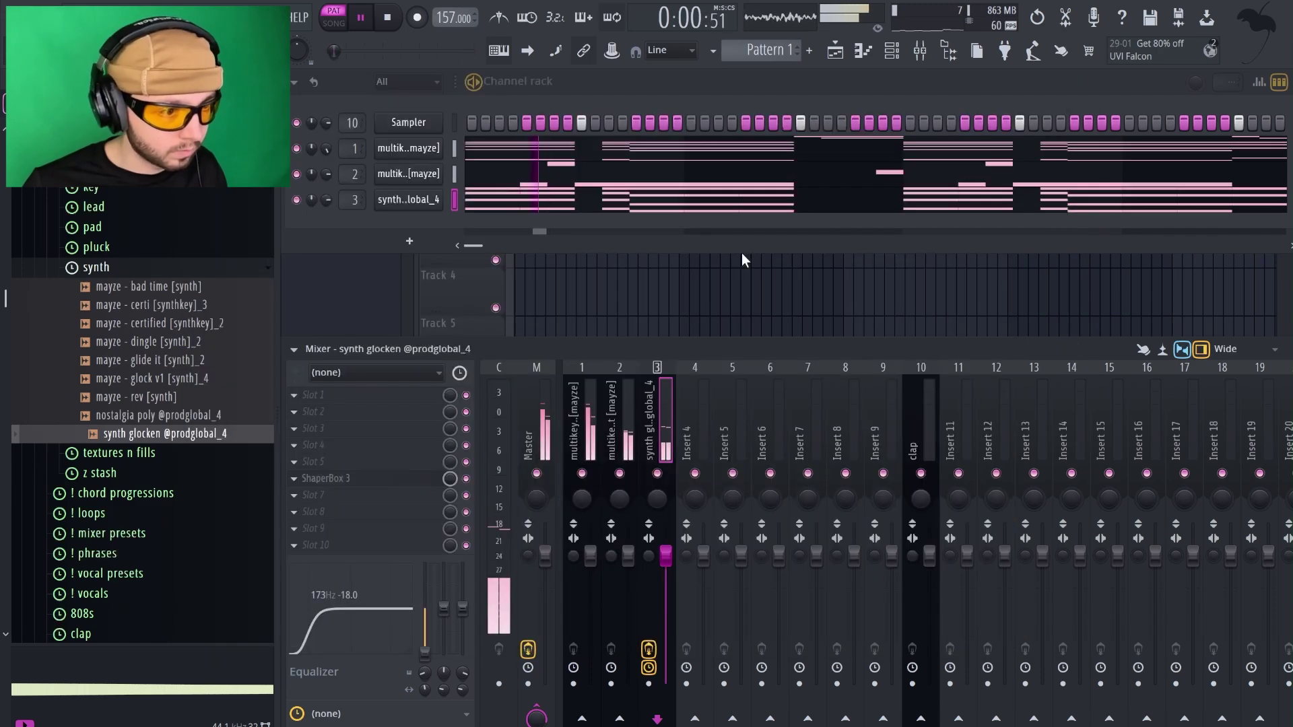
key(space)
Audition the mayze synth samples and replace channel 3's sound with mayze - glock v1 [synth]_4, then play the pattern.
click(170, 306)
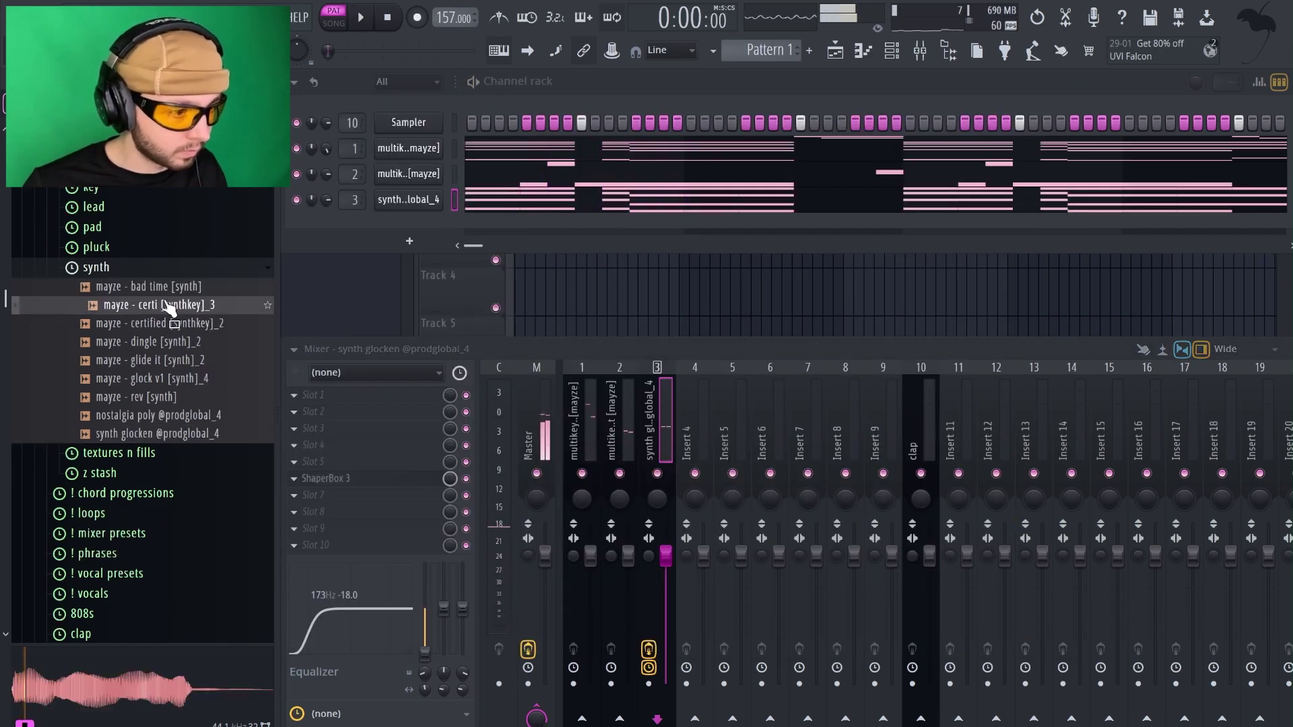
click(169, 325)
click(174, 343)
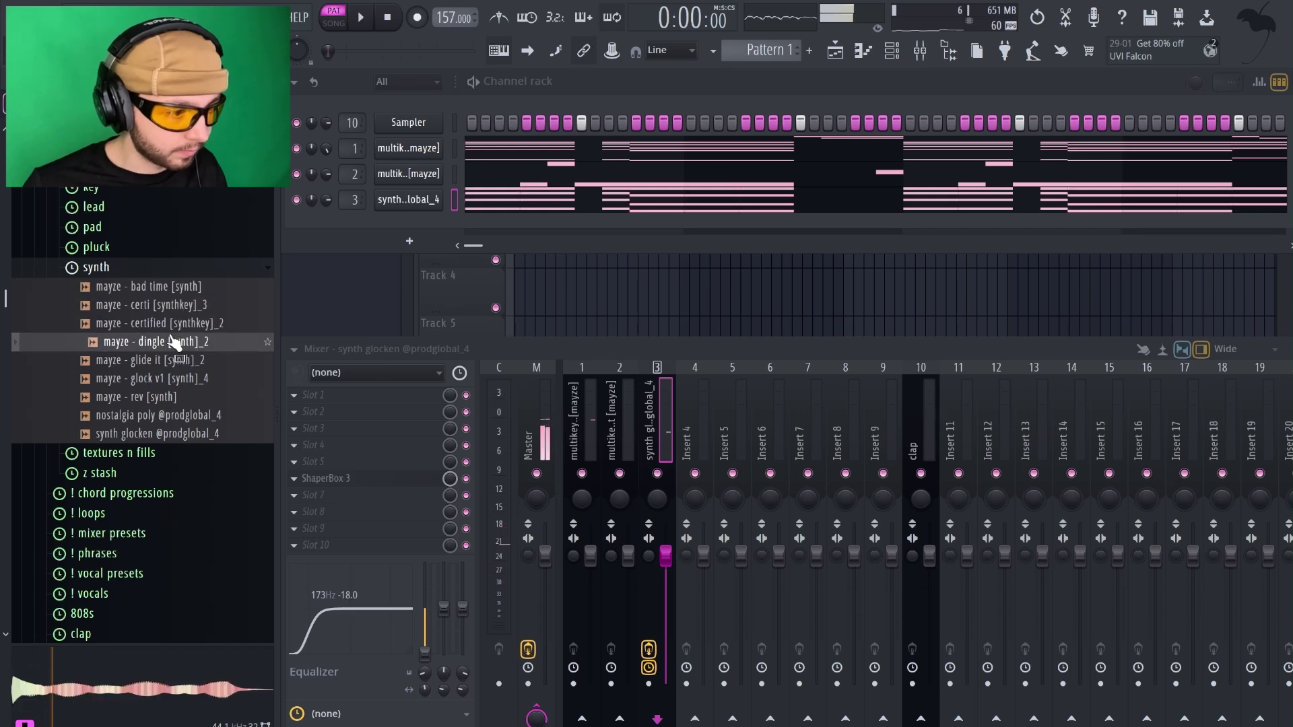
click(170, 361)
click(172, 379)
click(172, 398)
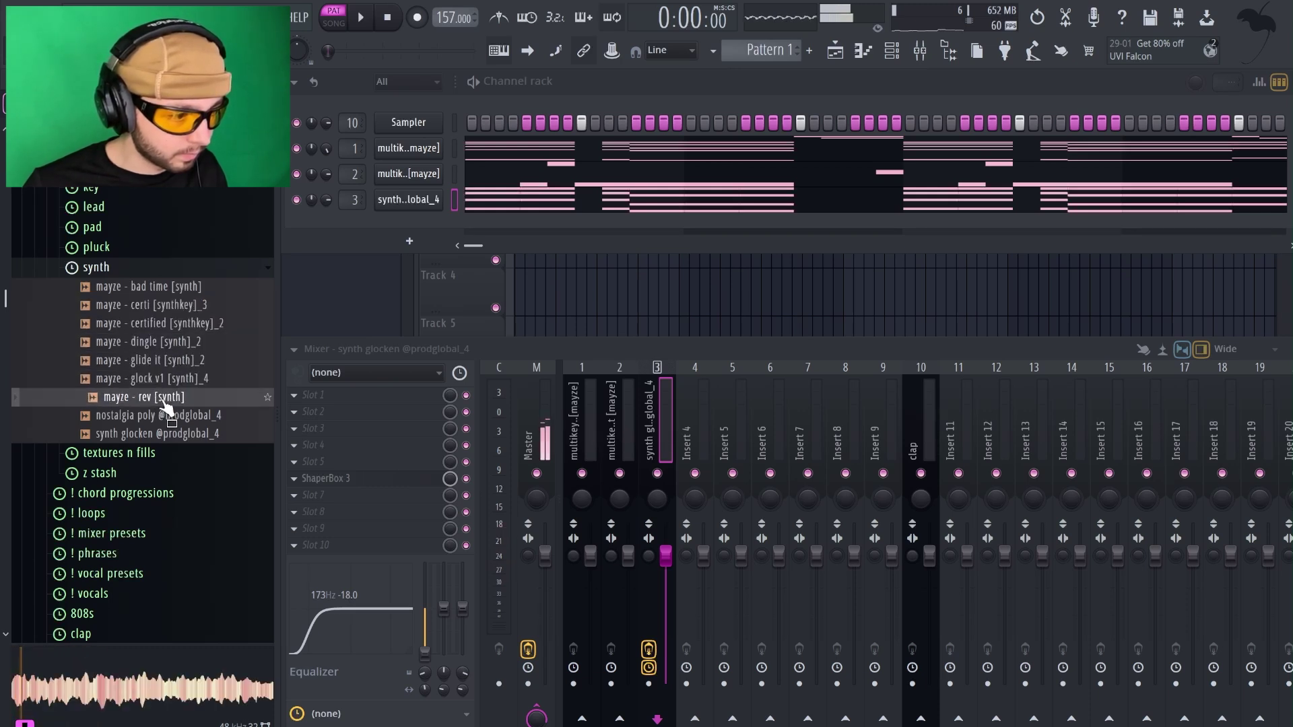
click(179, 381)
drag(404, 209, 409, 212)
key(space)
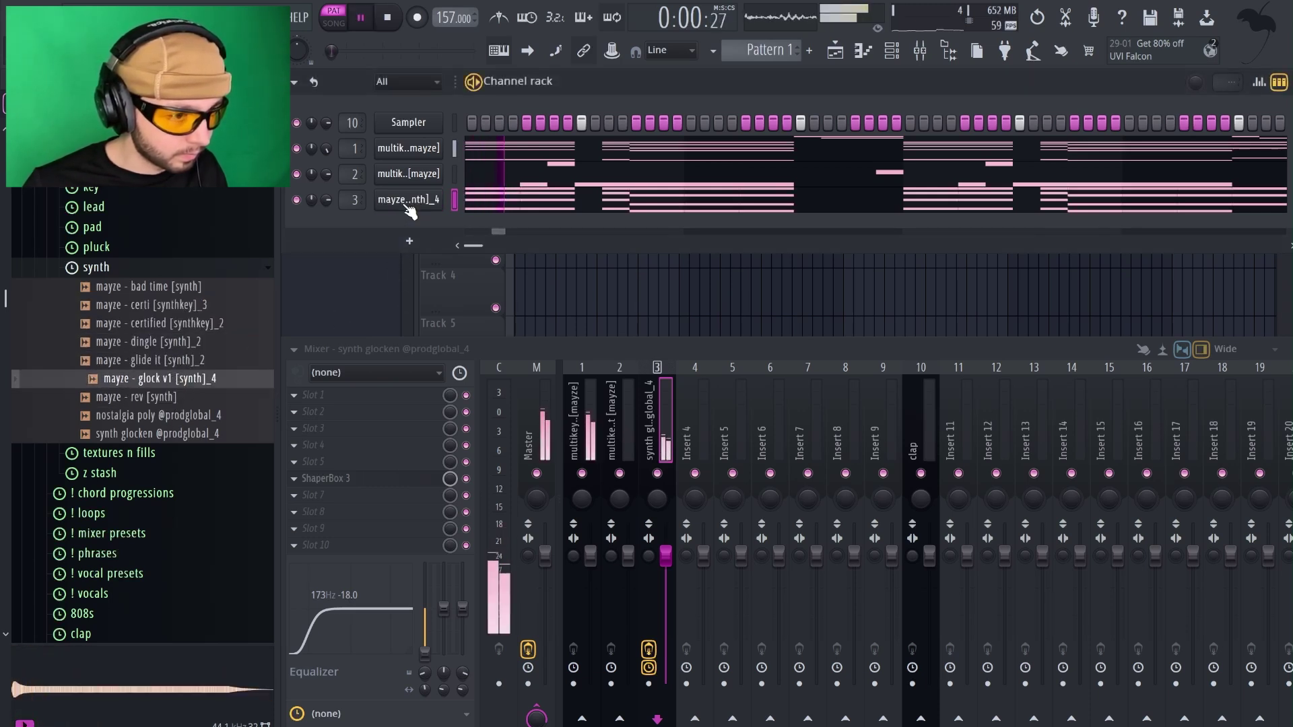
Play the pattern with the mayze - glock v1 channel muted and unmuted to compare.
key(space)
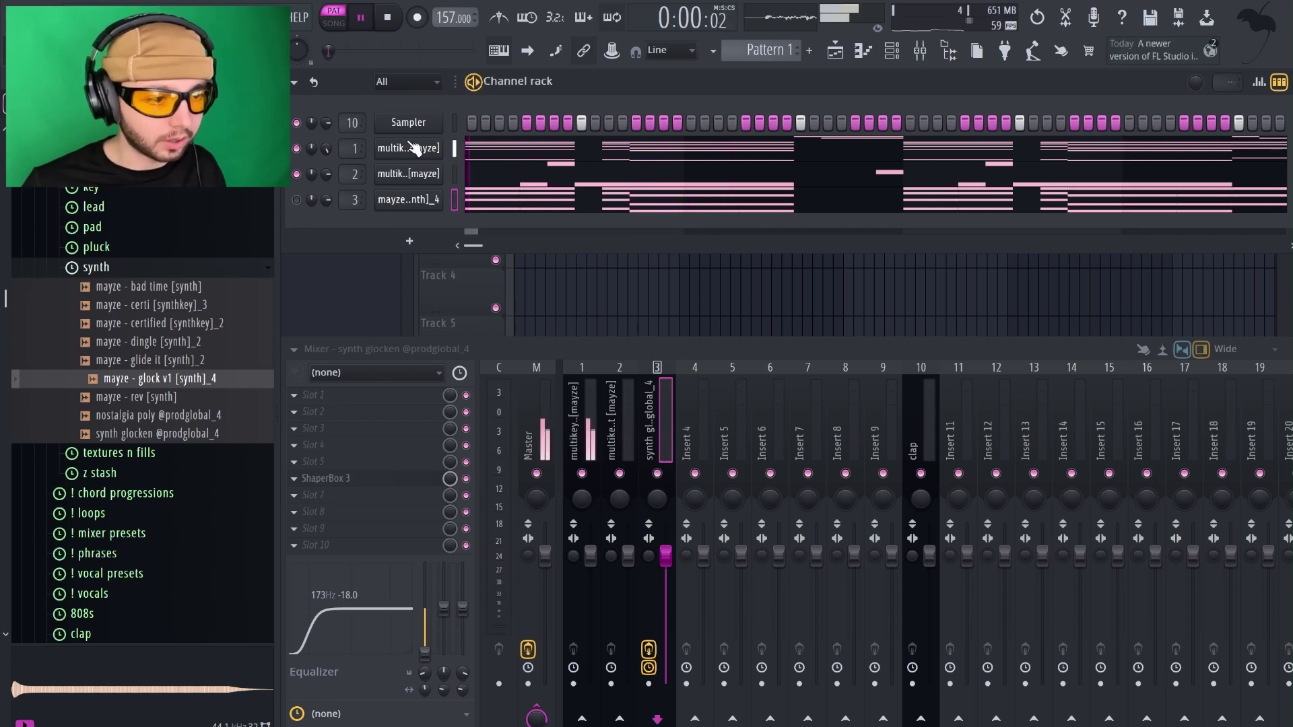
key(space)
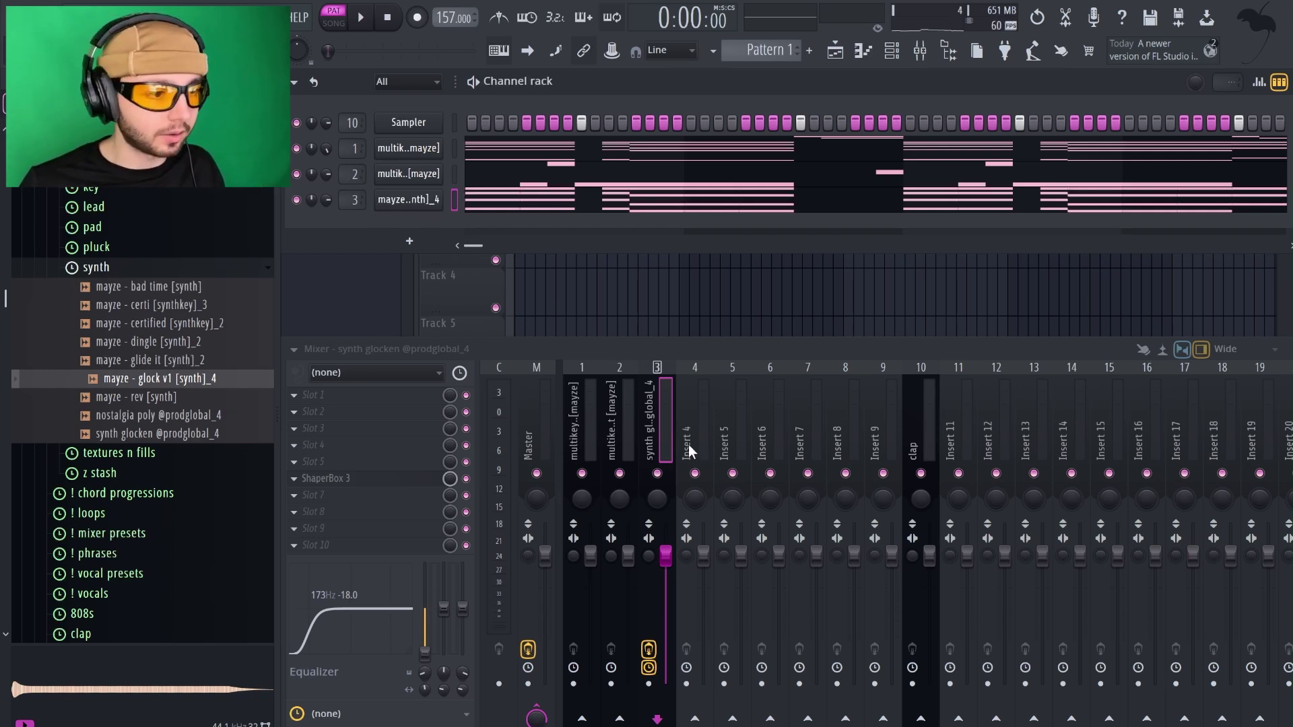
key(space)
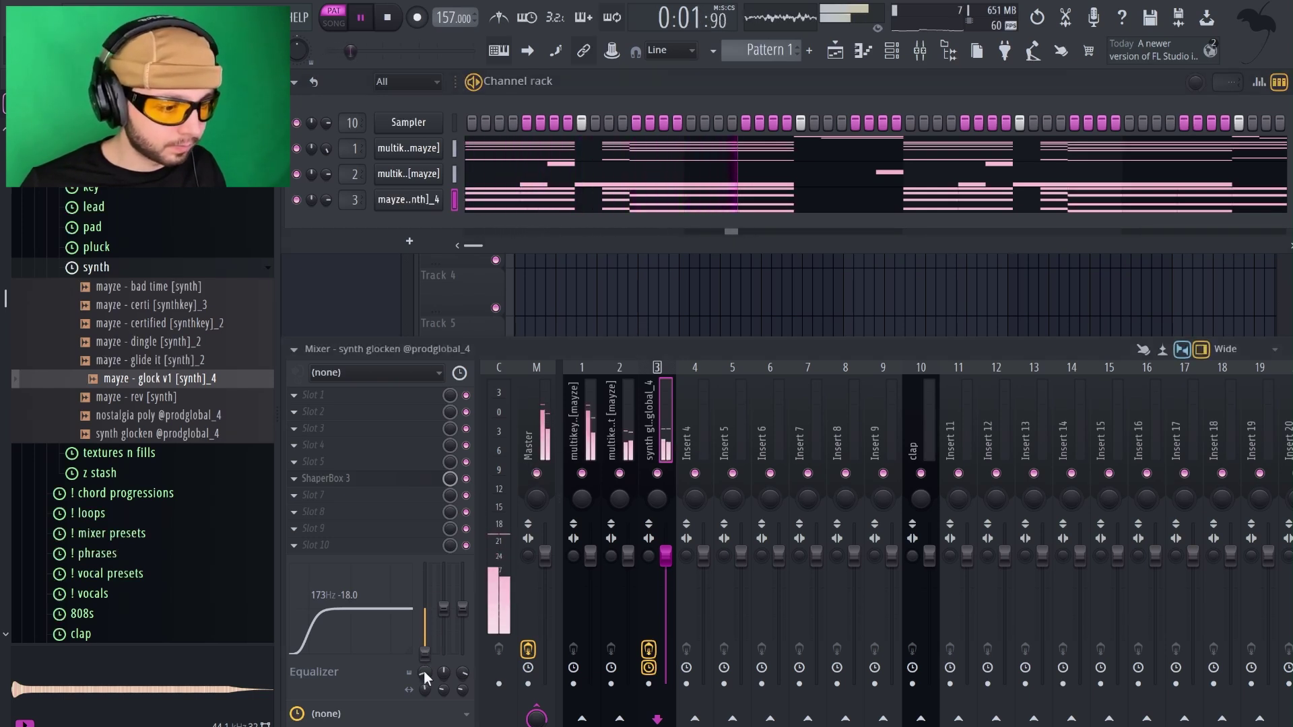
Pan the fried pad mixer track slightly right, mute it, and raise the synth glocken track's fader.
click(585, 514)
click(581, 473)
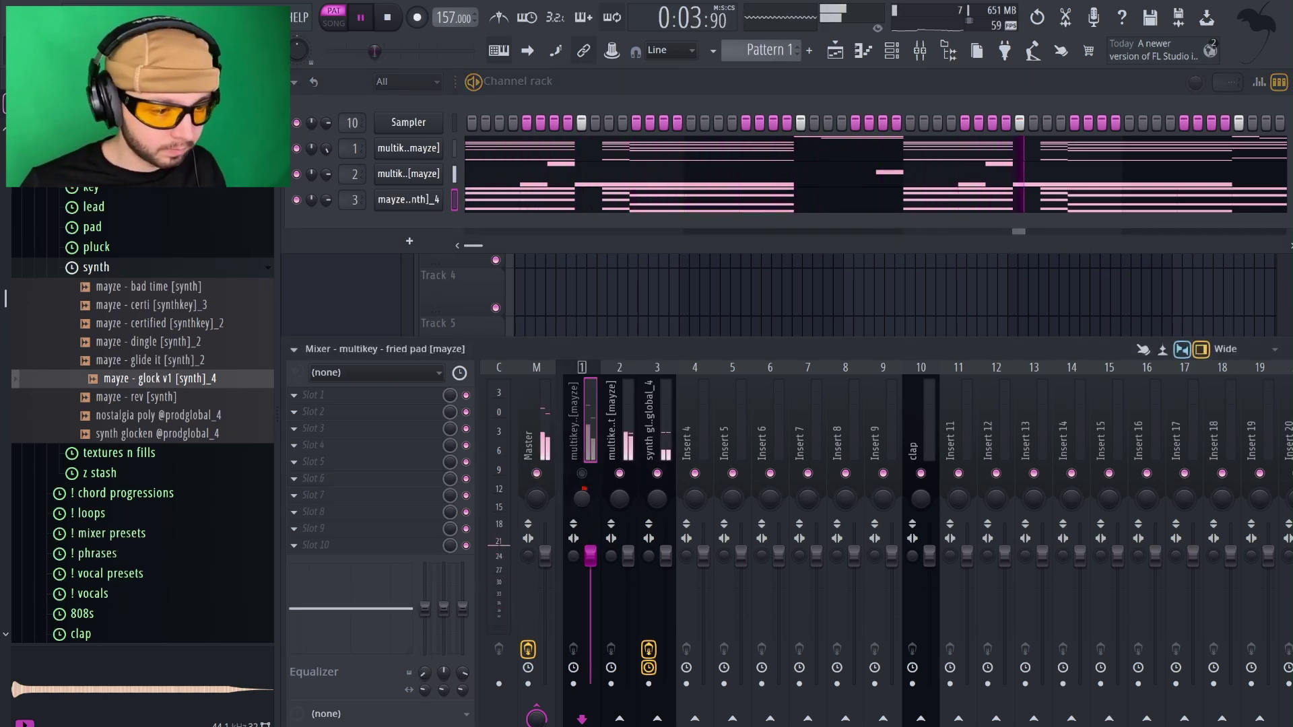
click(666, 549)
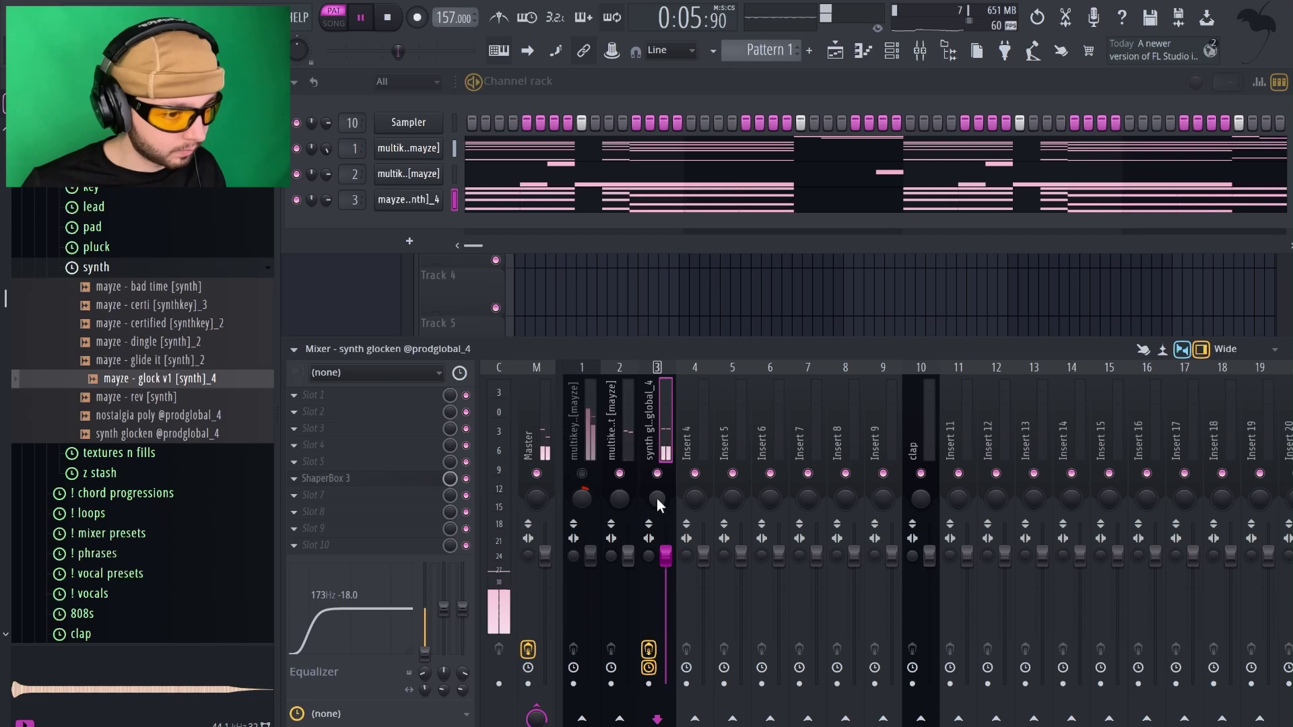
click(632, 414)
key(space)
click(667, 412)
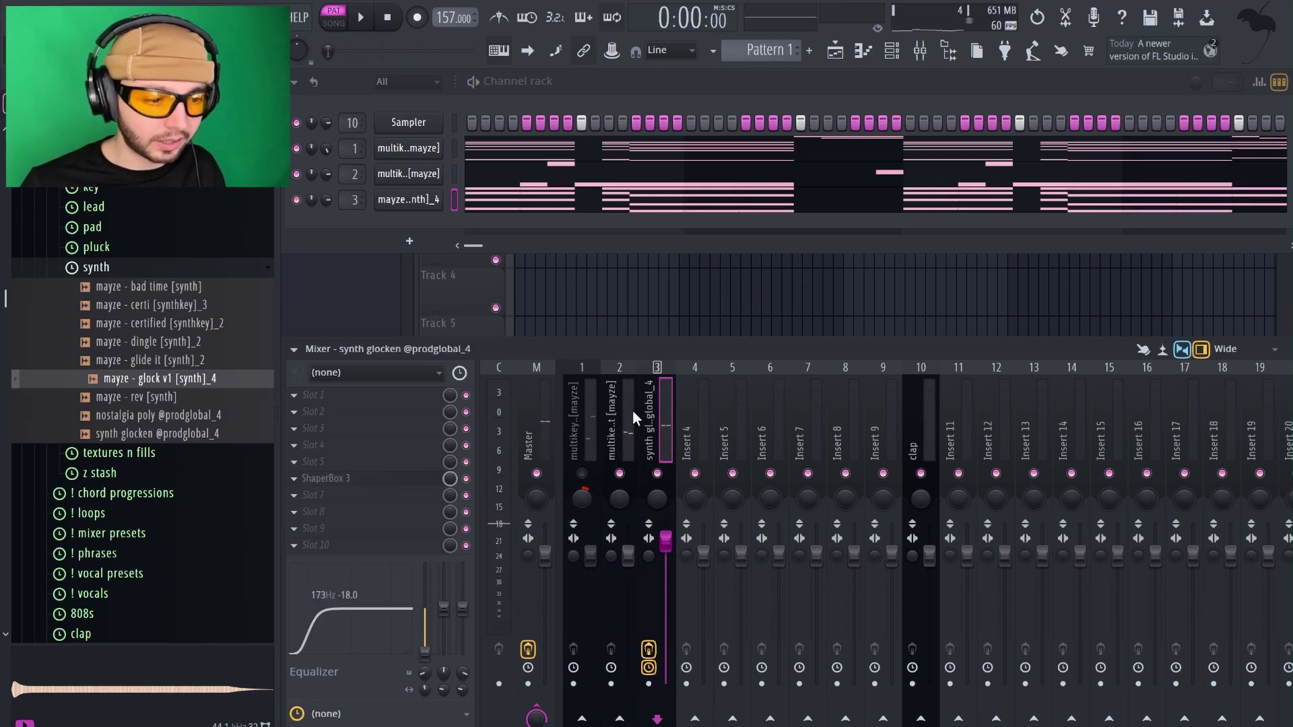
Pan the fried pad mixer track slightly further right while toggling the pad and synth glocken mutes during playback.
click(585, 419)
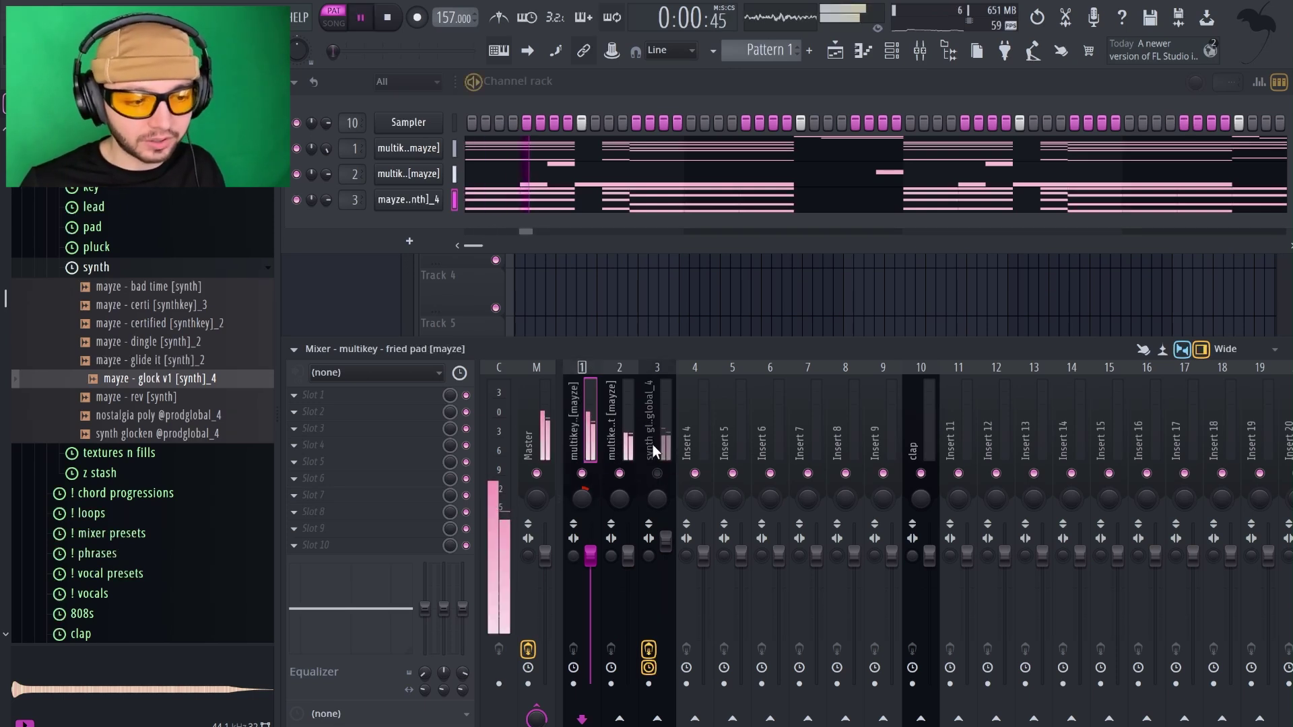
click(657, 473)
key(space)
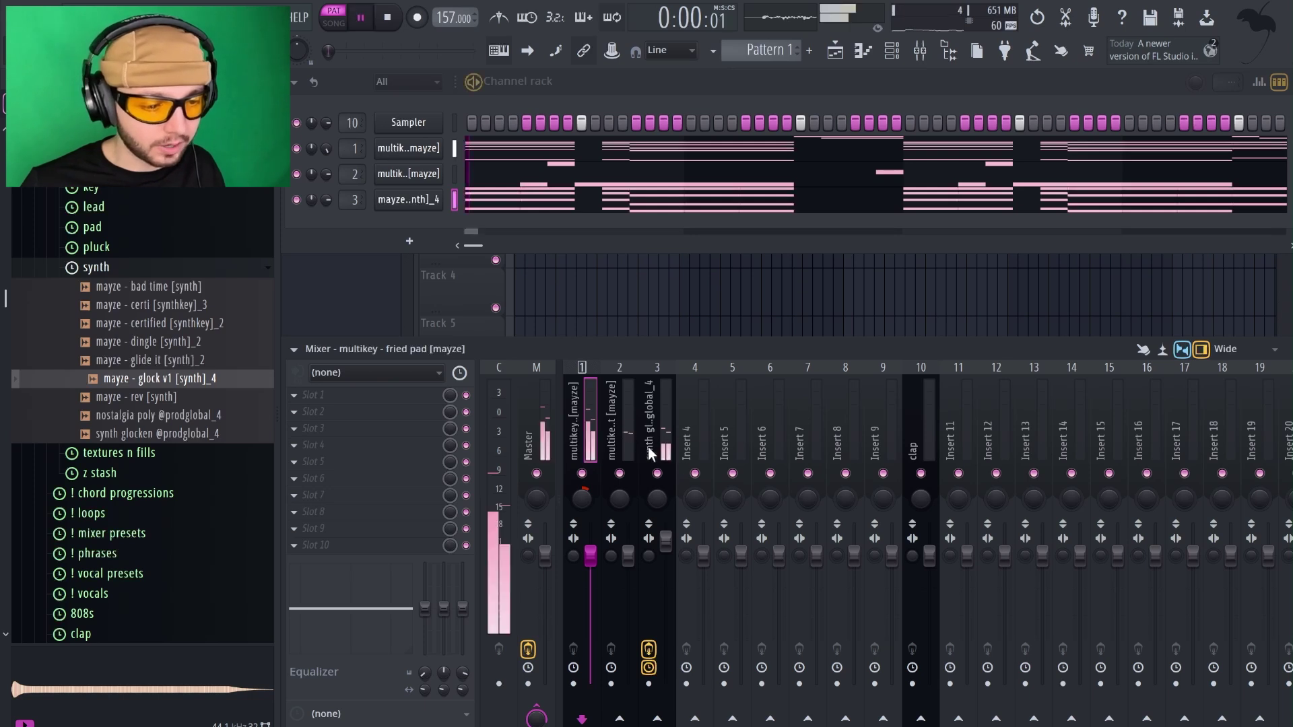
click(585, 473)
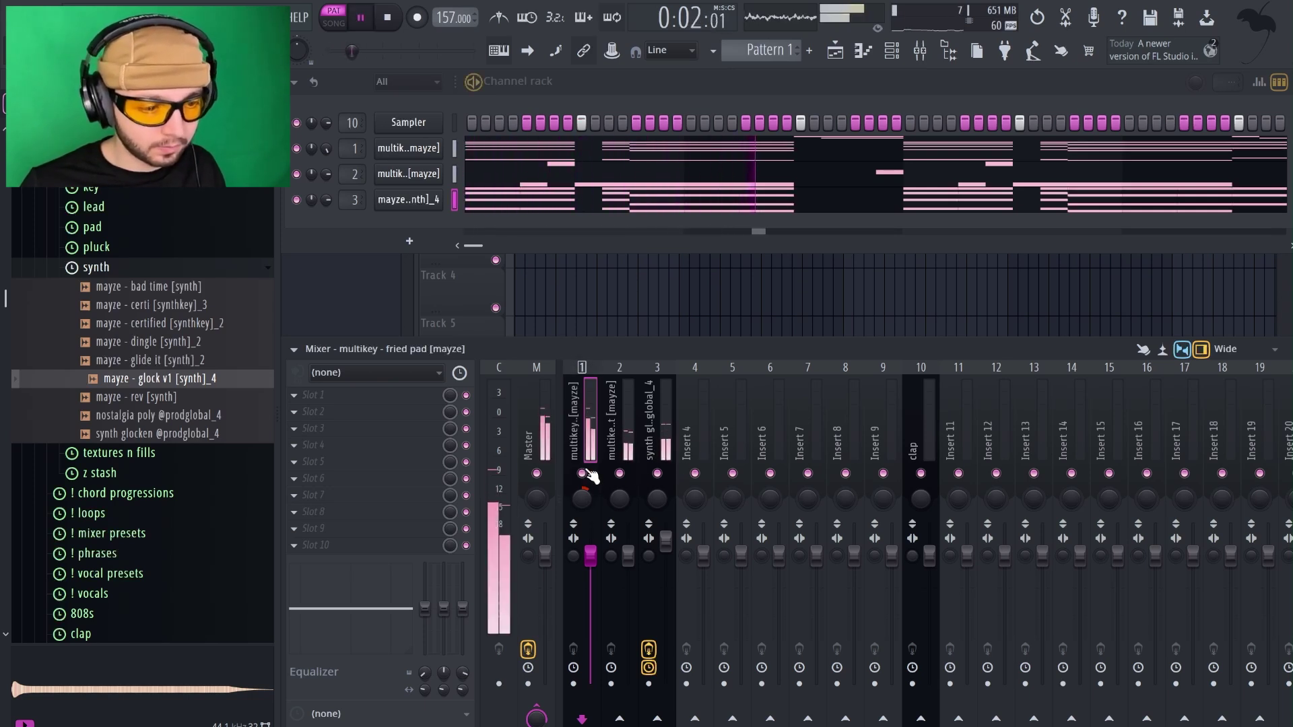
drag(581, 500, 581, 490)
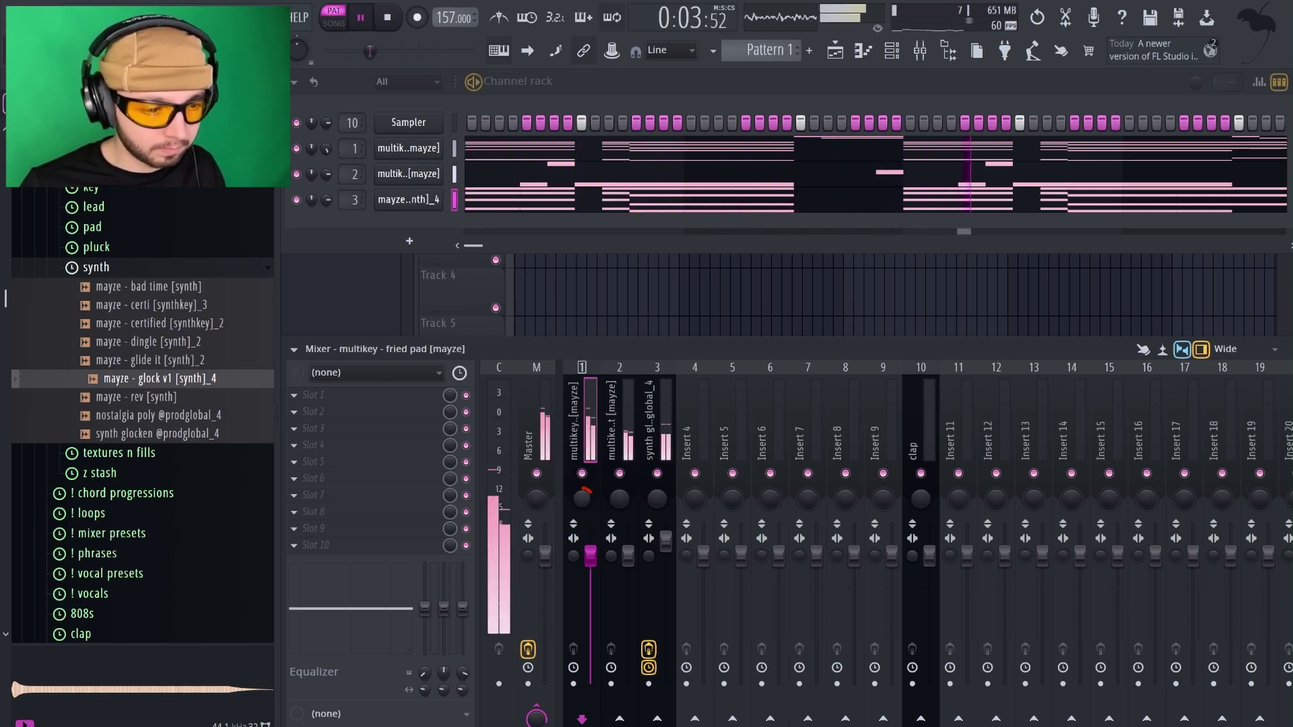
click(581, 473)
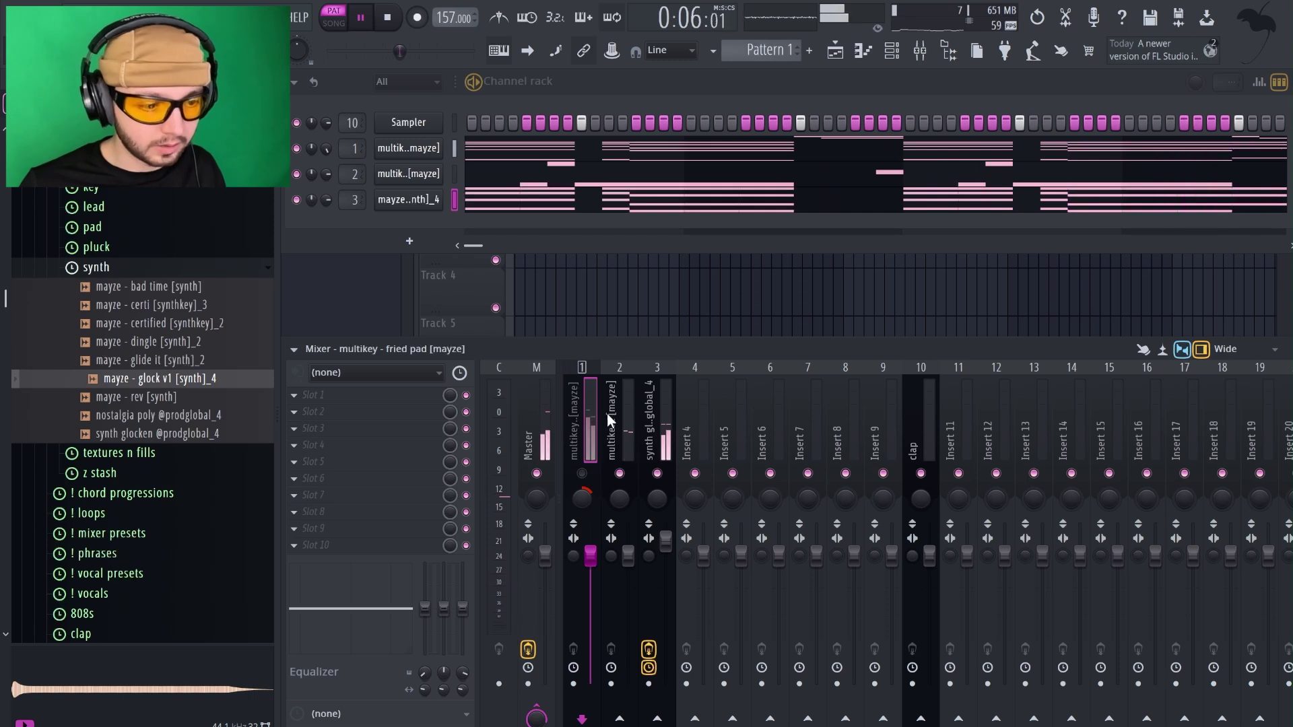
key(space)
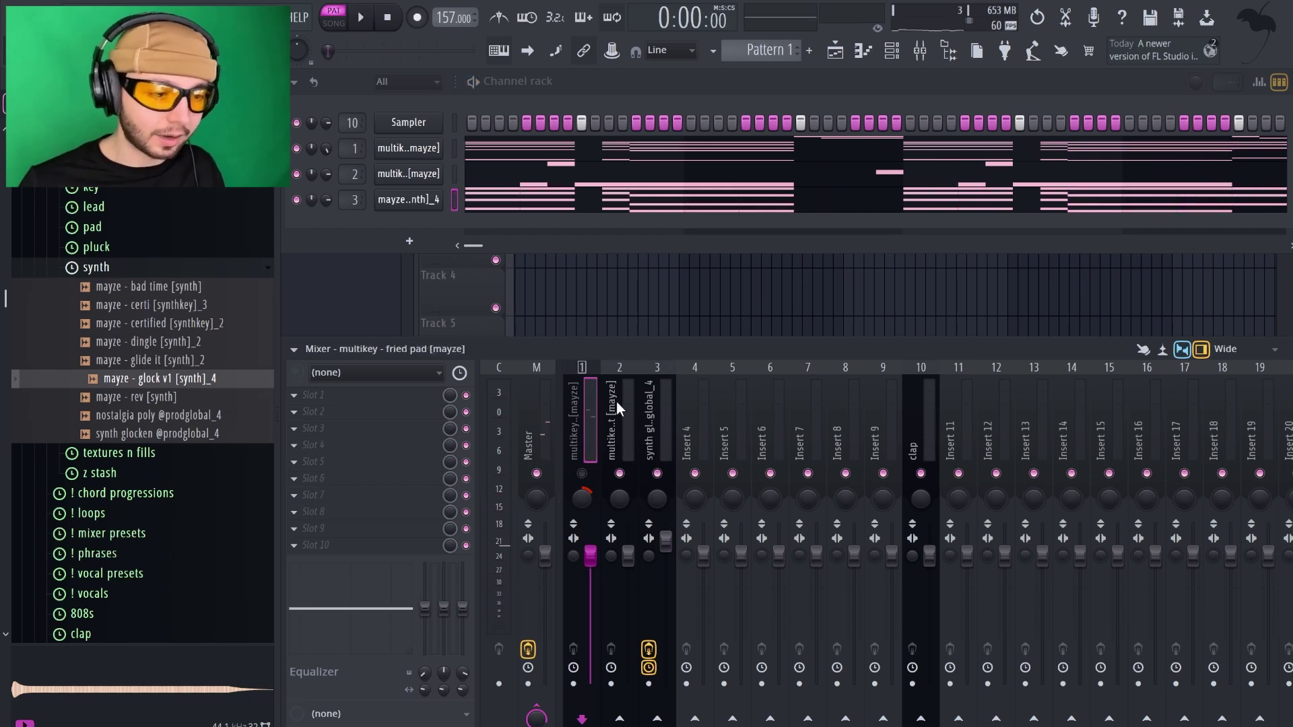
Compare the fried pad and synth glocken mixer tracks by muting each in turn during playback, leaving both unmuted.
click(653, 397)
click(592, 404)
click(661, 405)
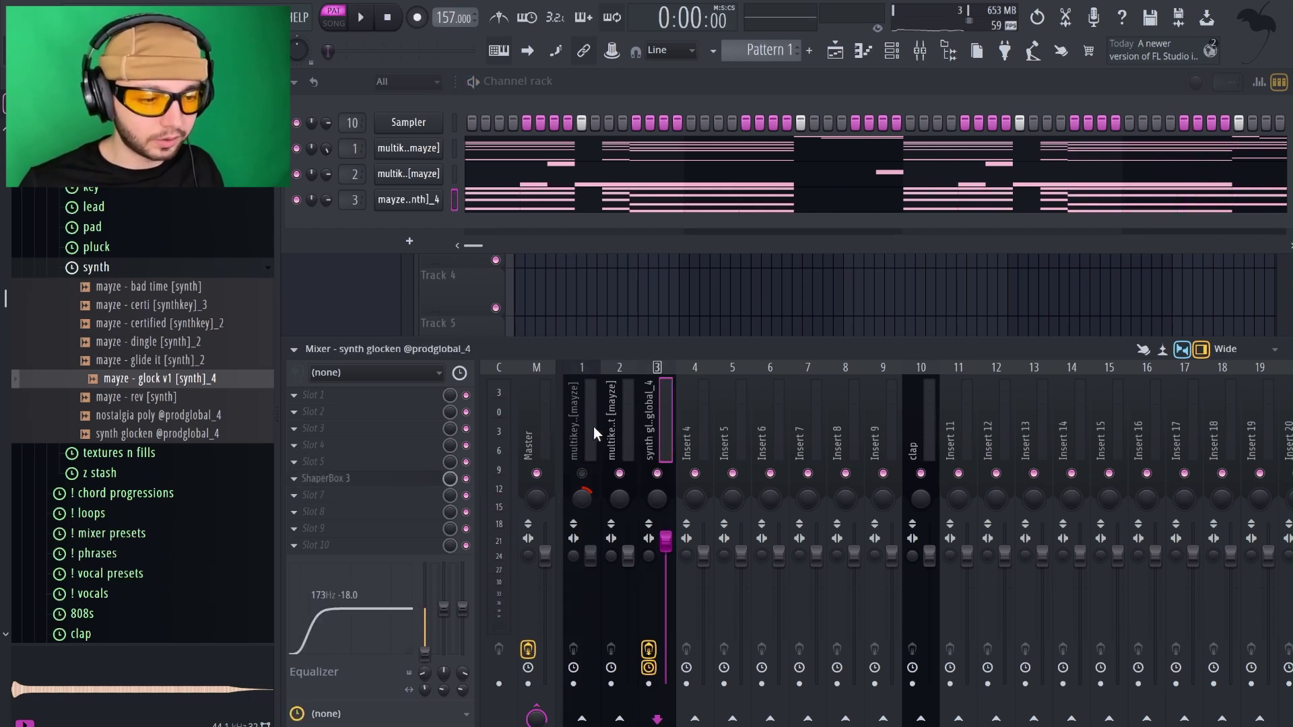
click(592, 421)
key(space)
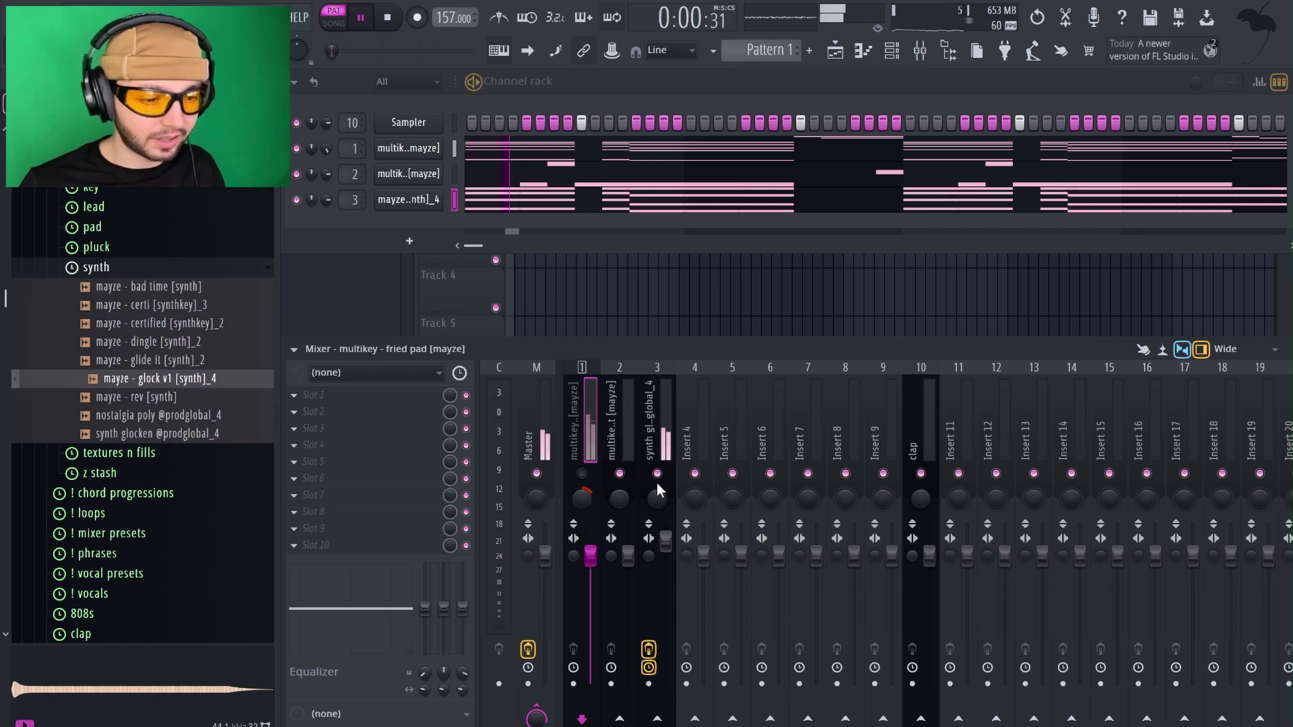
click(657, 474)
click(582, 473)
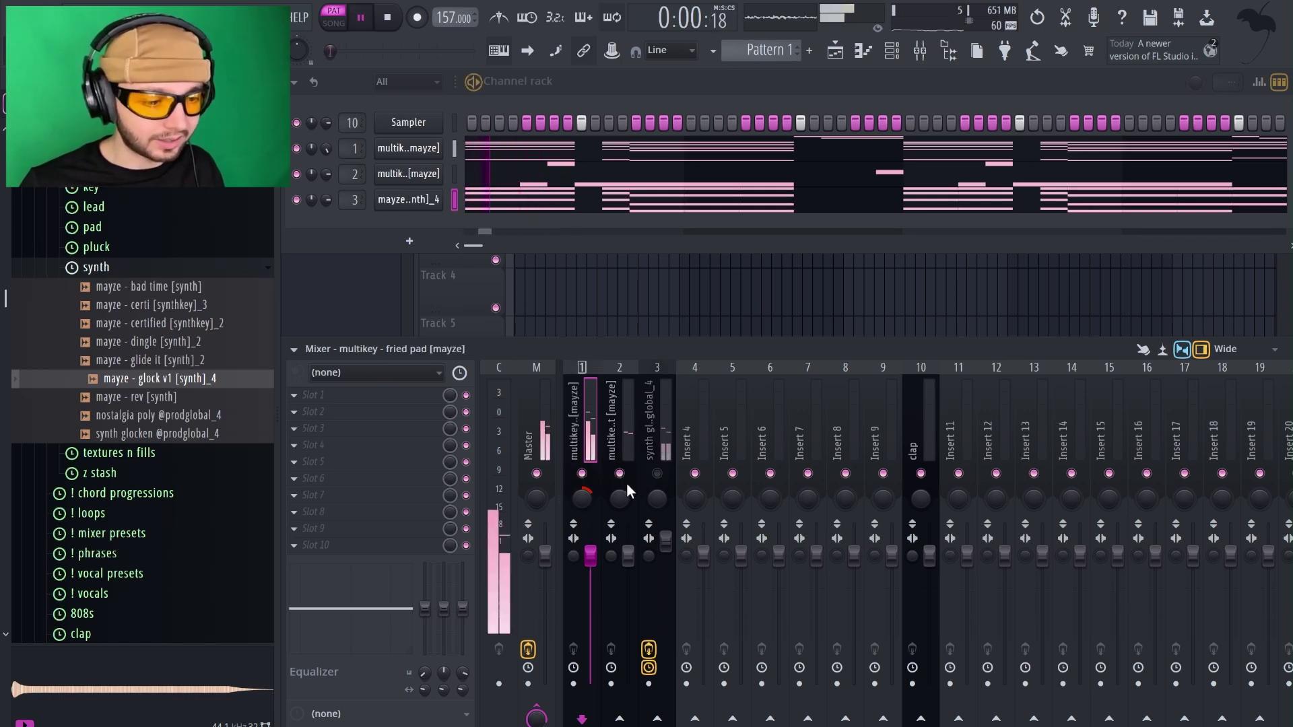
click(583, 474)
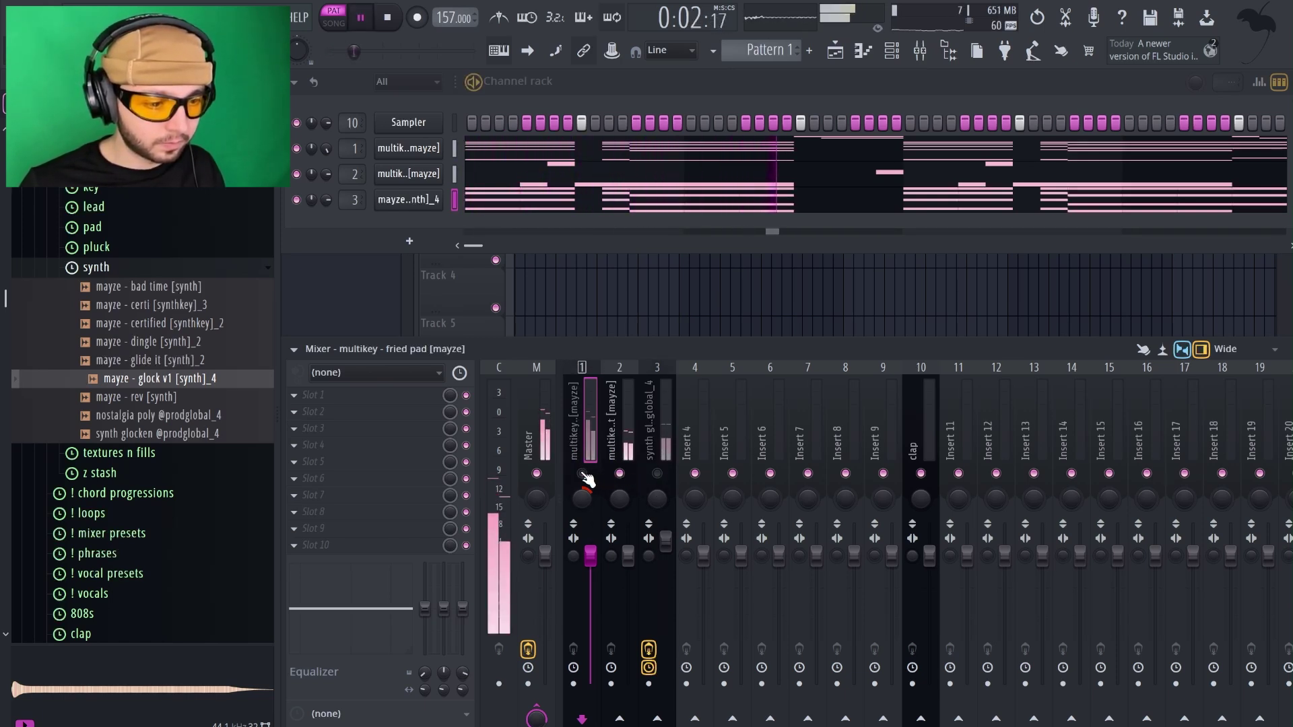
click(657, 473)
click(657, 425)
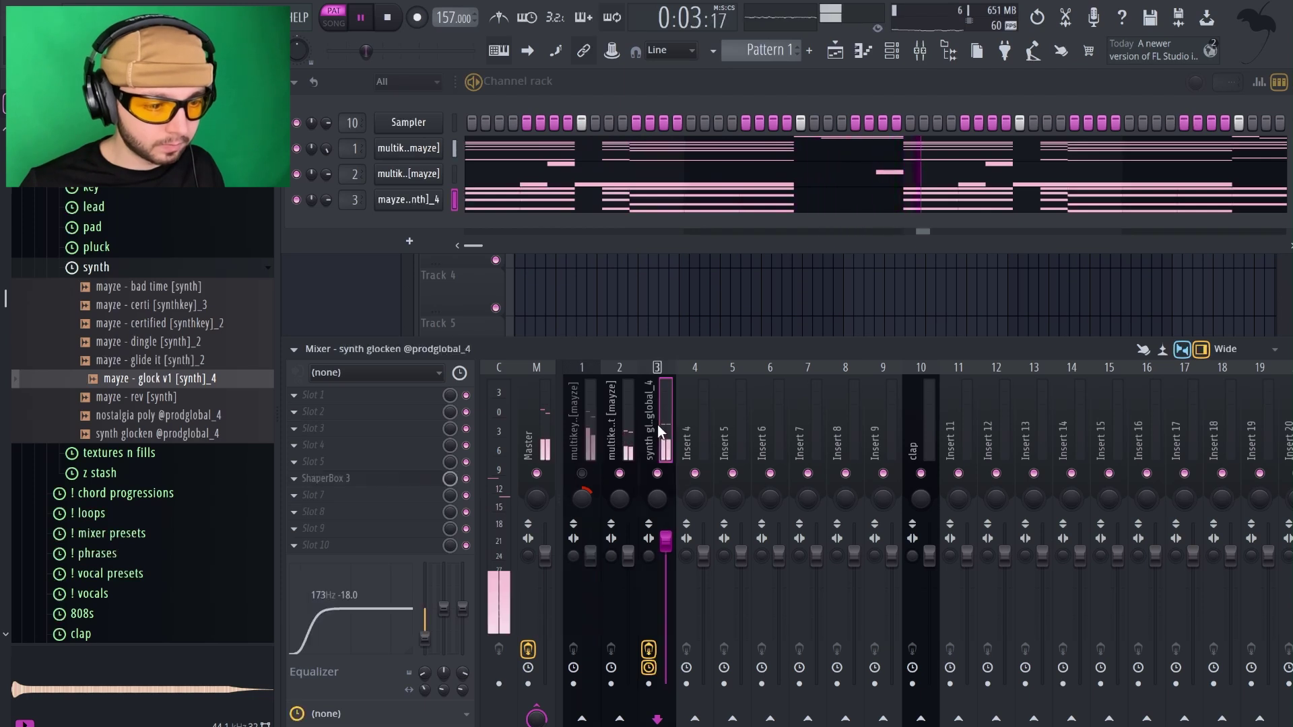
click(581, 473)
Cut the fried pad mixer track's low EQ band to -18.0 and raise its frequency to 195 Hz.
click(583, 430)
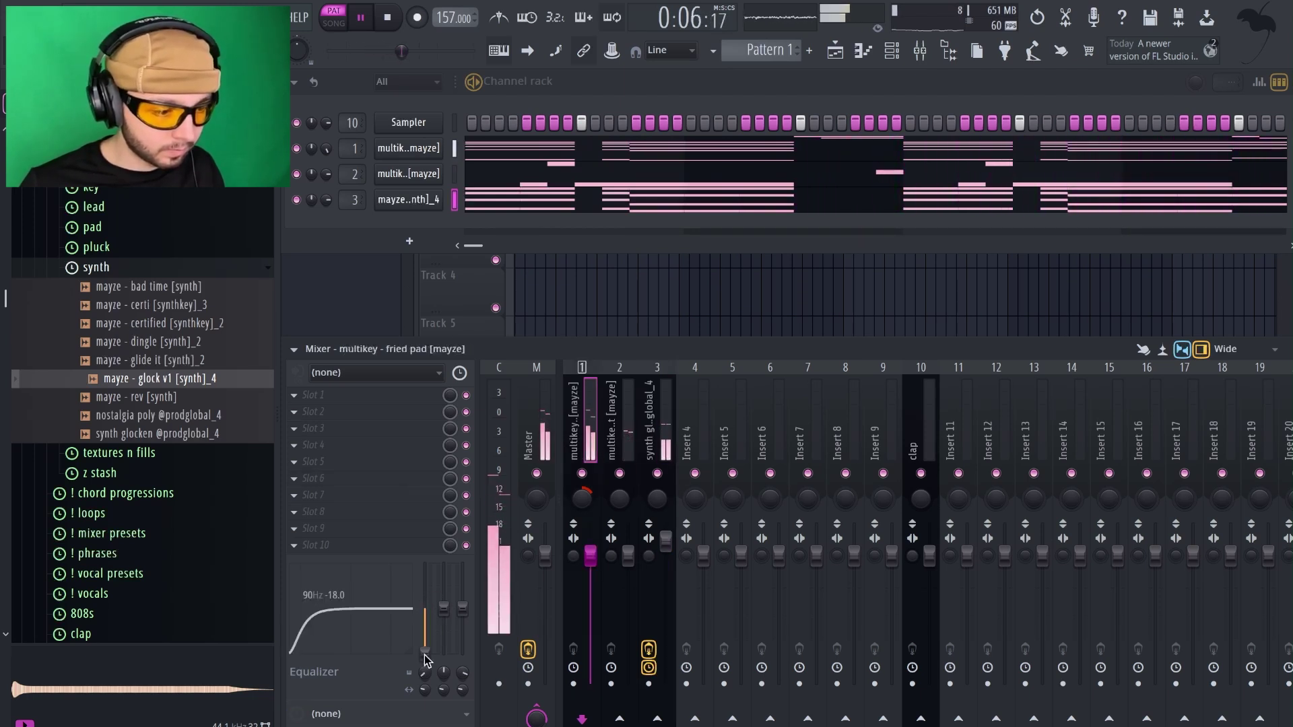
scroll(424, 691, up, 7)
scroll(425, 674, up, 5)
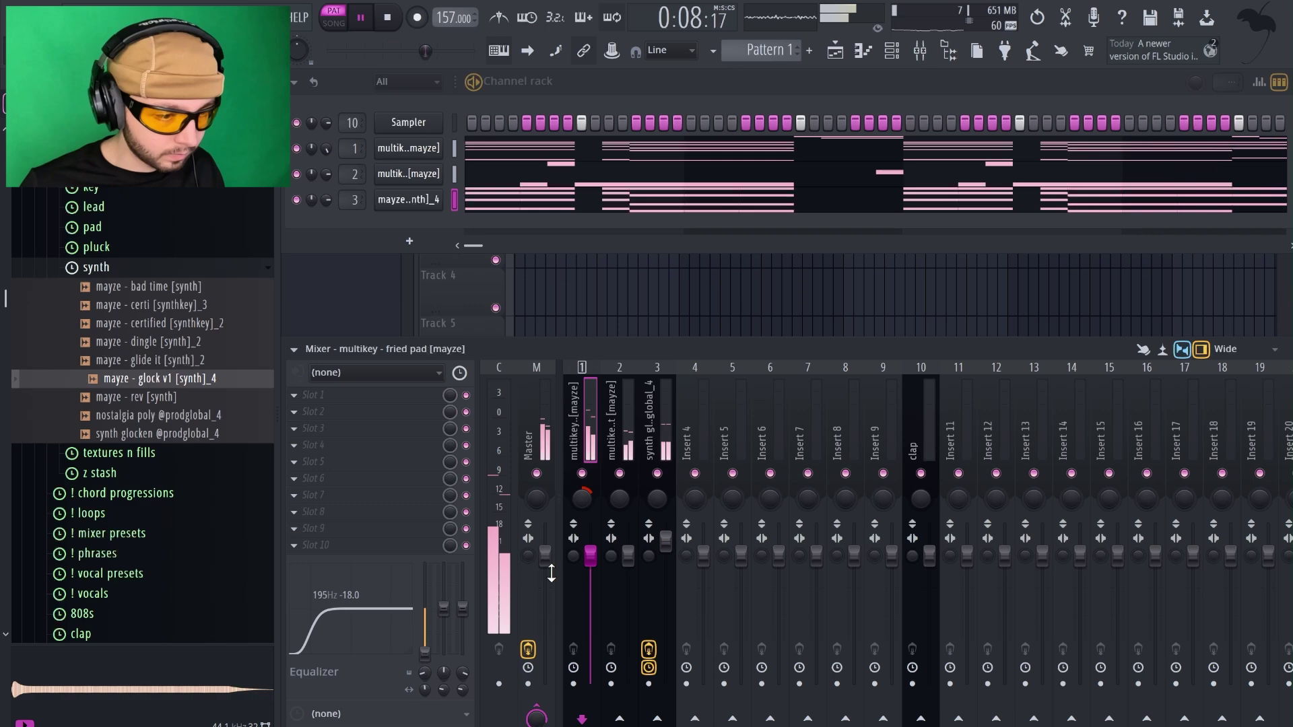
Adjust the synth glocken mixer track's stereo separation and load kHs Ensemble in slot 7.
click(651, 562)
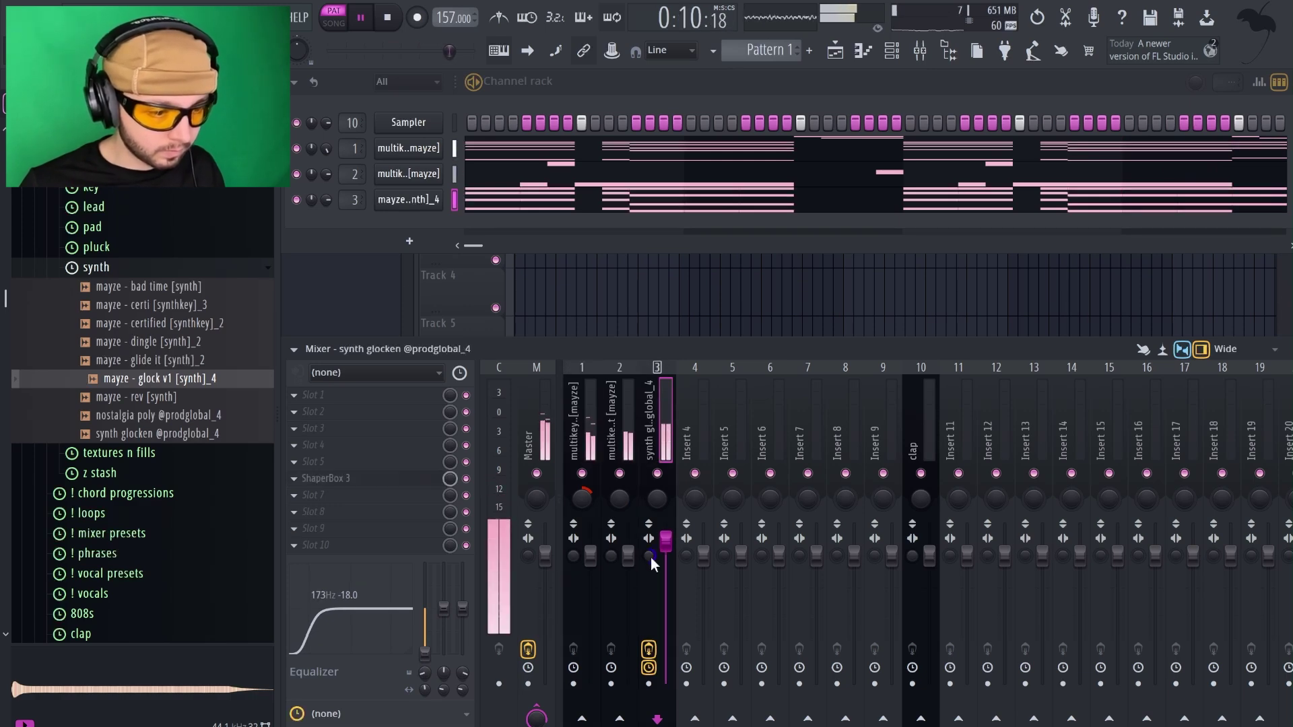
click(373, 512)
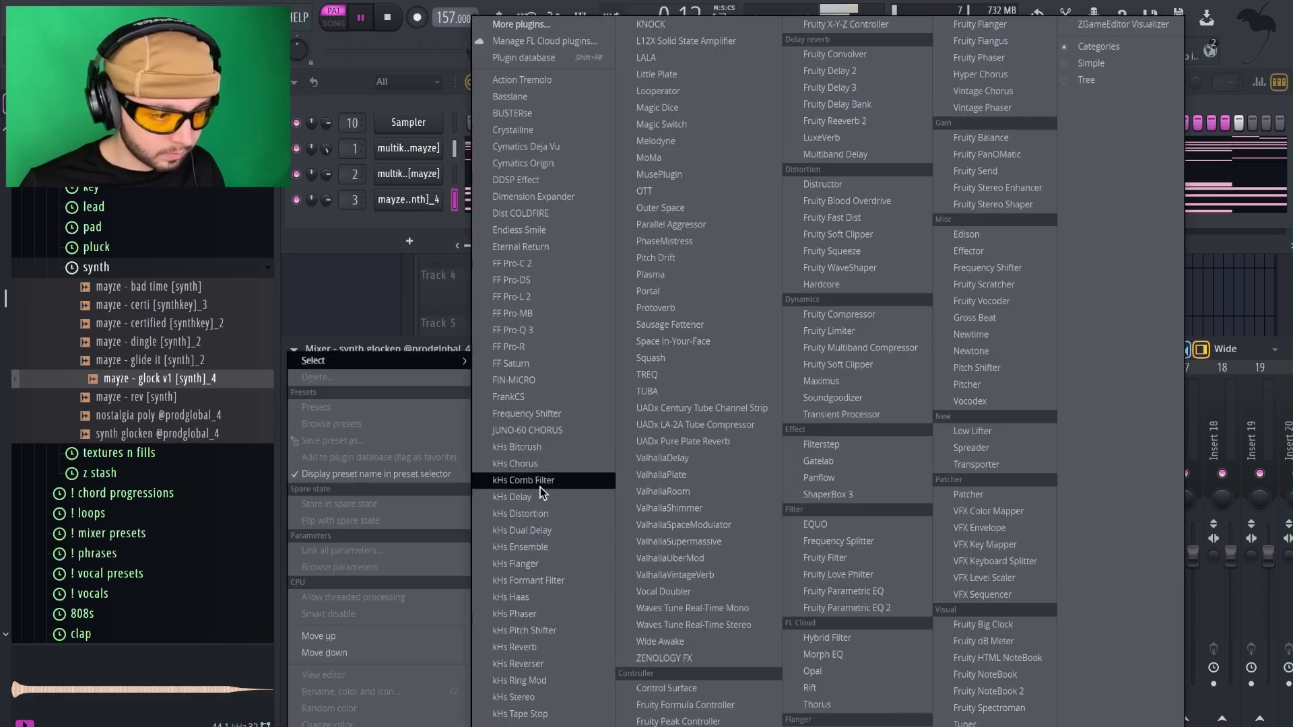
click(547, 548)
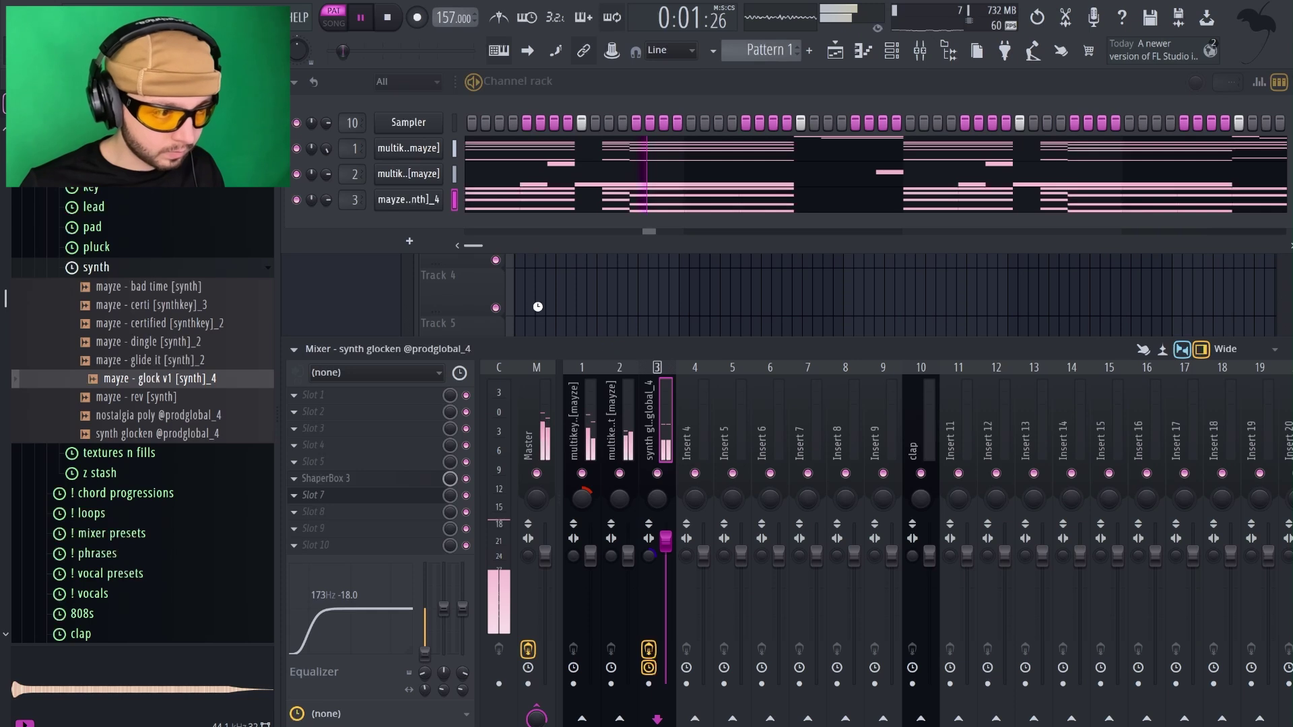
In kHs Ensemble, raise Spread to maximum and lower Detune, keeping 6 voices and full Mix.
click(579, 371)
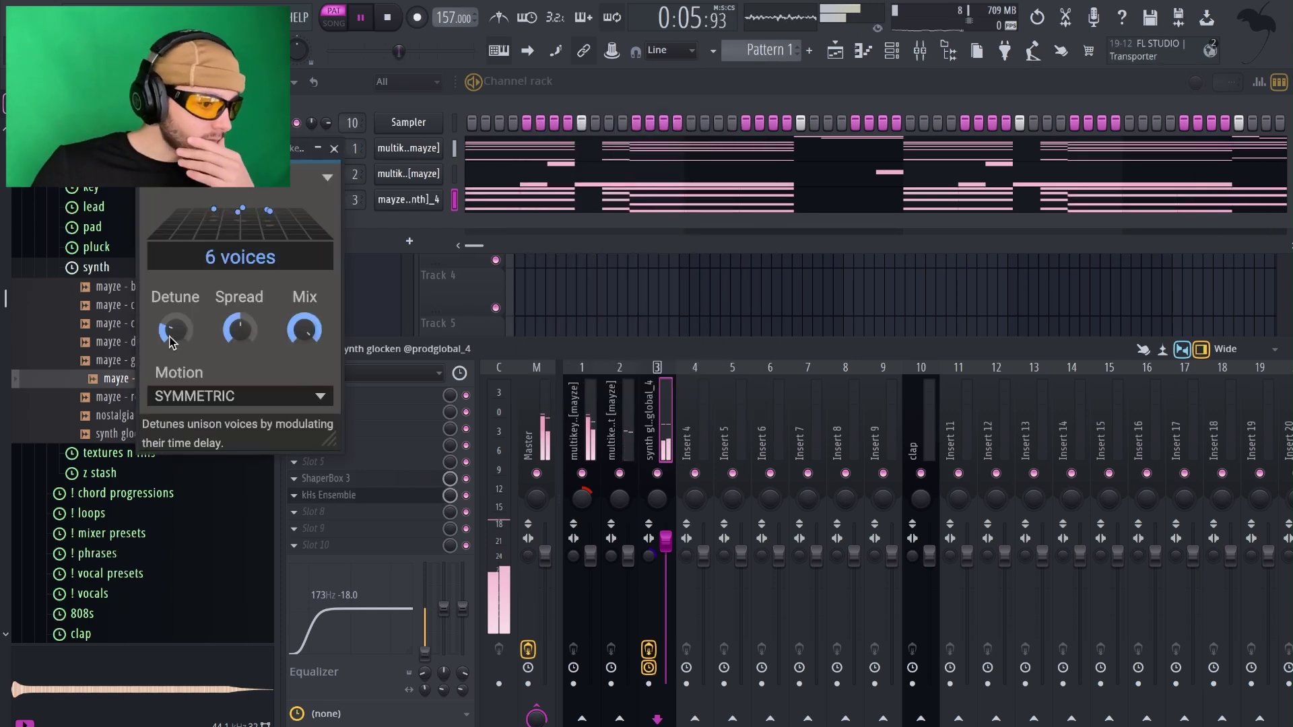
drag(237, 336, 237, 300)
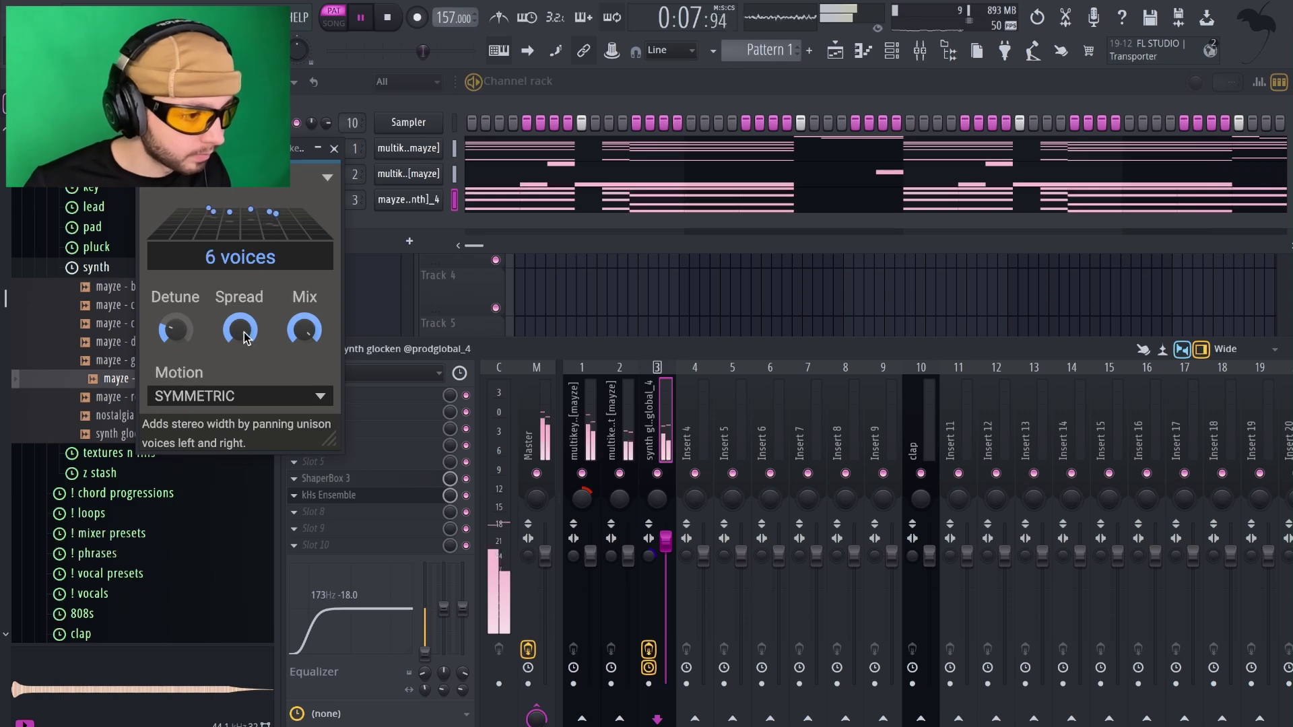
drag(175, 330, 175, 328)
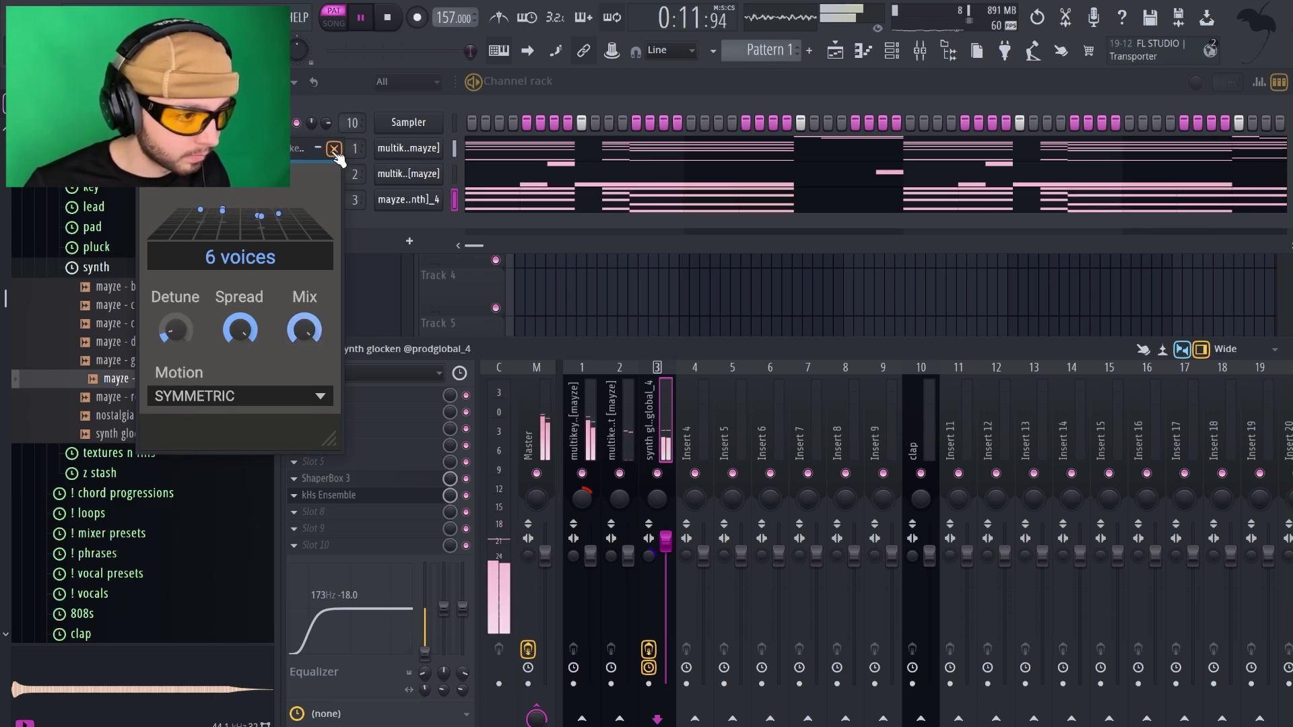
Load Fruity Parametric EQ 2 in slot 9 of the synth glocken mixer track, lower band 6 and pull band 7 down to roll off the highs.
click(335, 149)
click(369, 529)
click(869, 607)
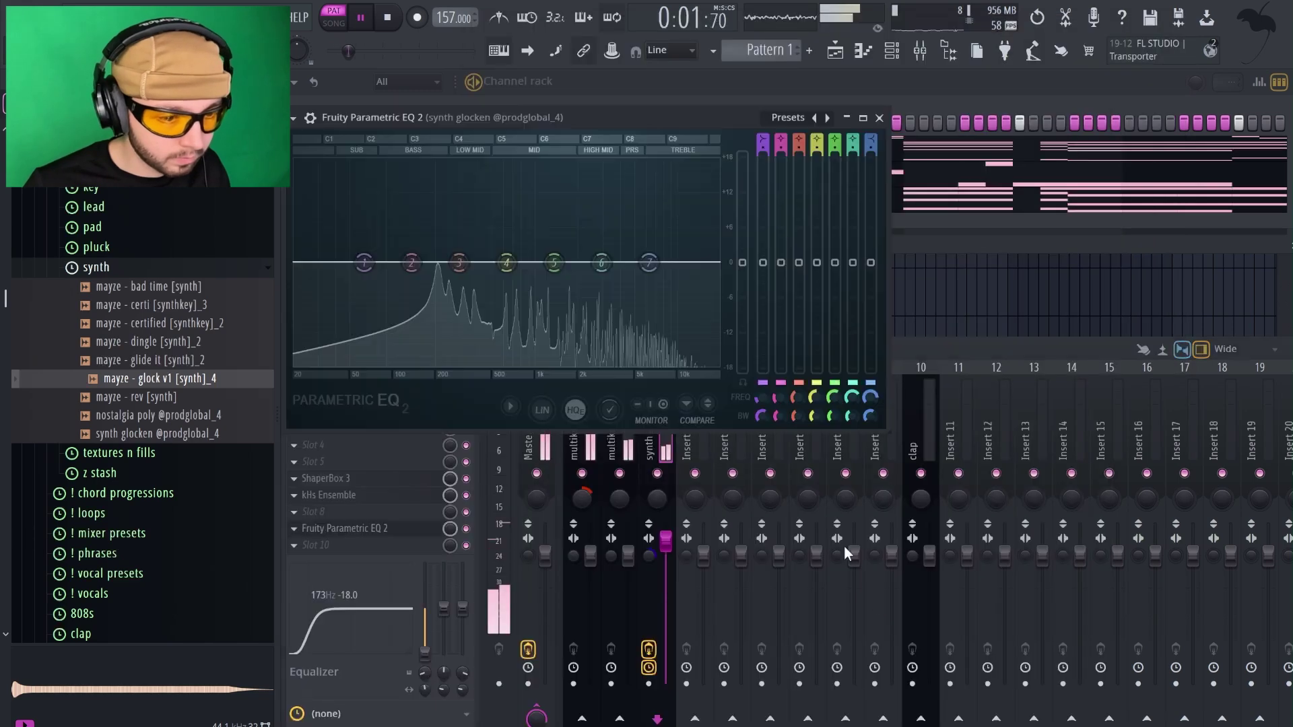
drag(658, 266, 637, 316)
drag(609, 365, 607, 366)
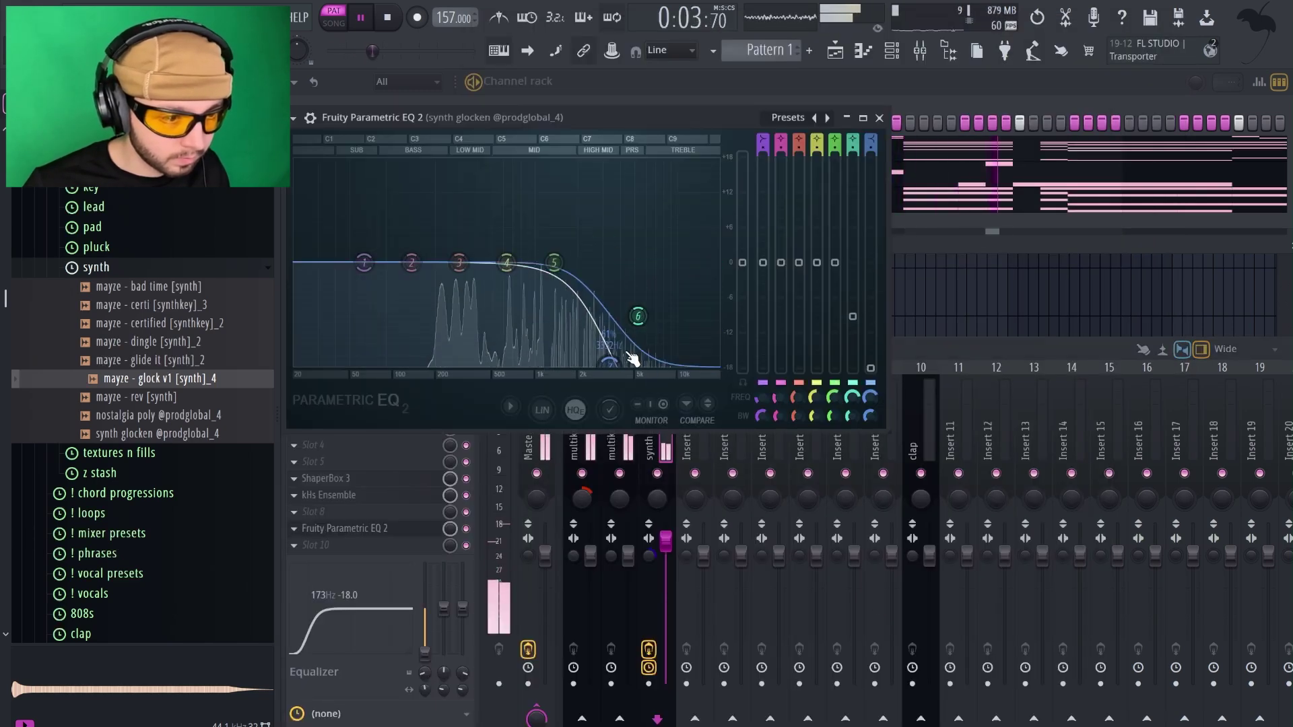
click(879, 118)
With the fried pad track temporarily muted, lower the synth glocken EQ's high-cut band to about 1.7 kHz.
click(581, 473)
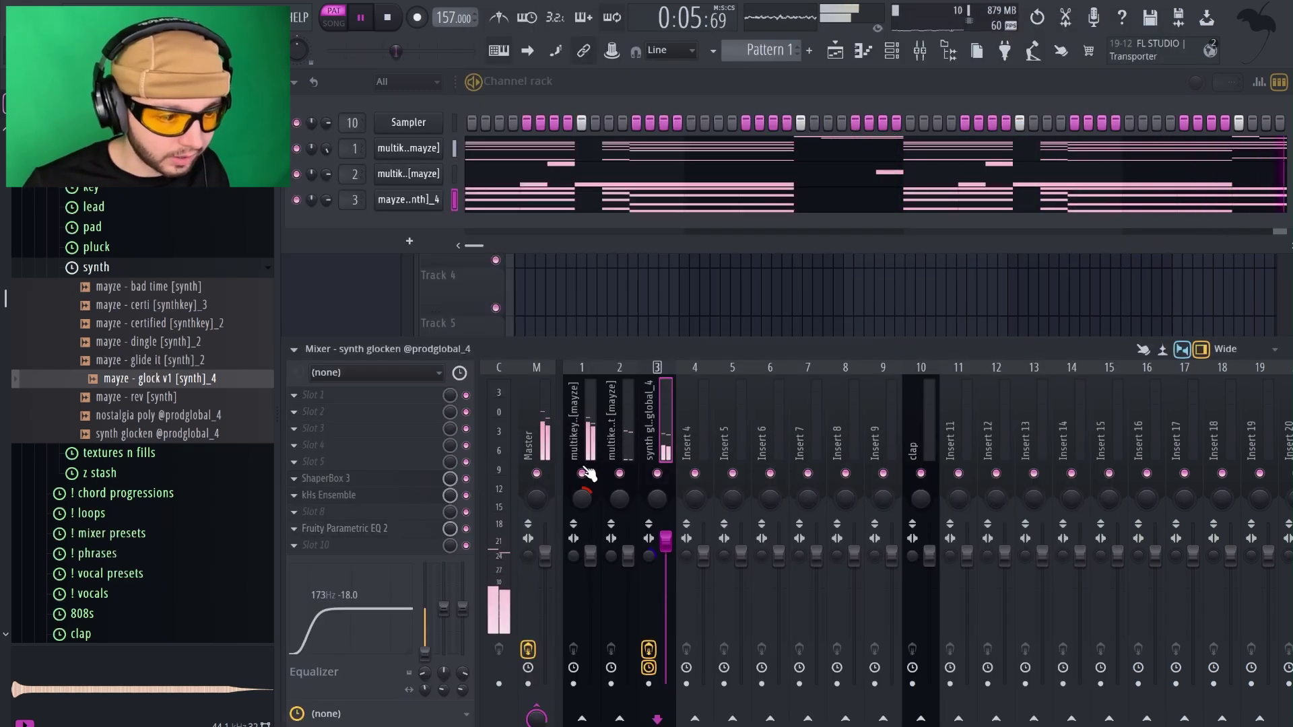
click(438, 531)
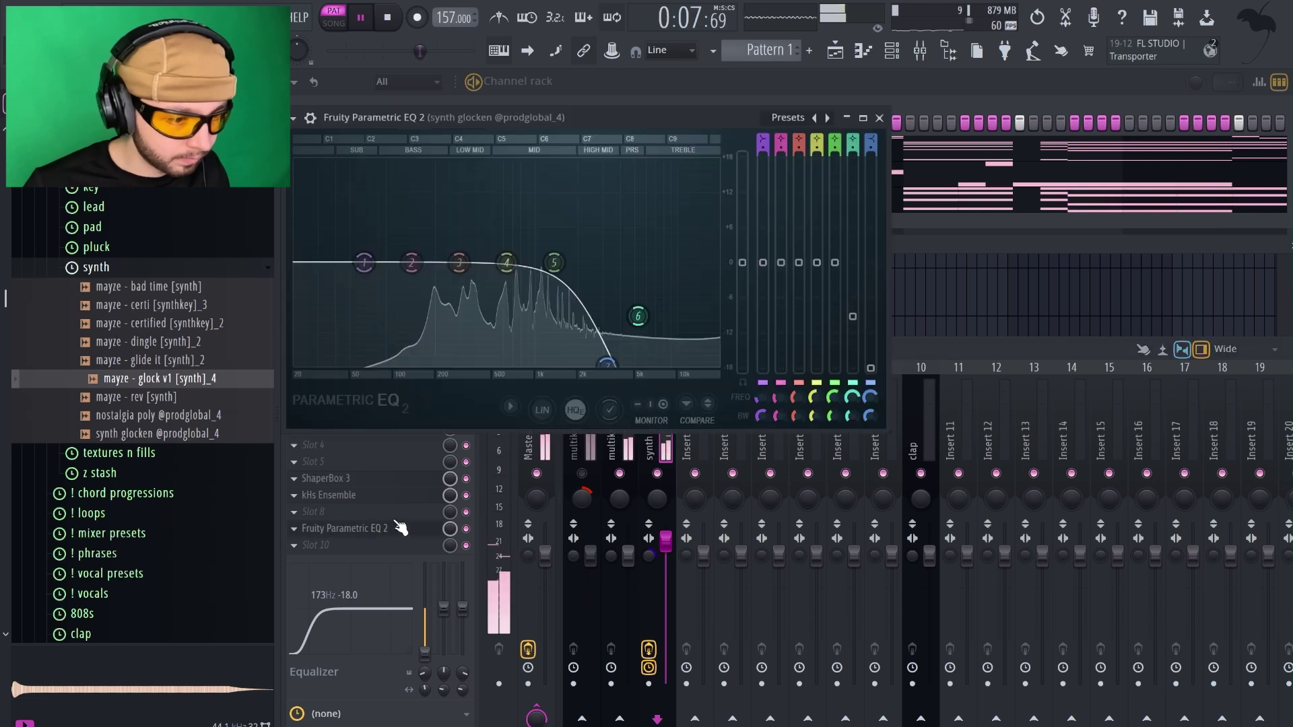
drag(615, 368, 570, 365)
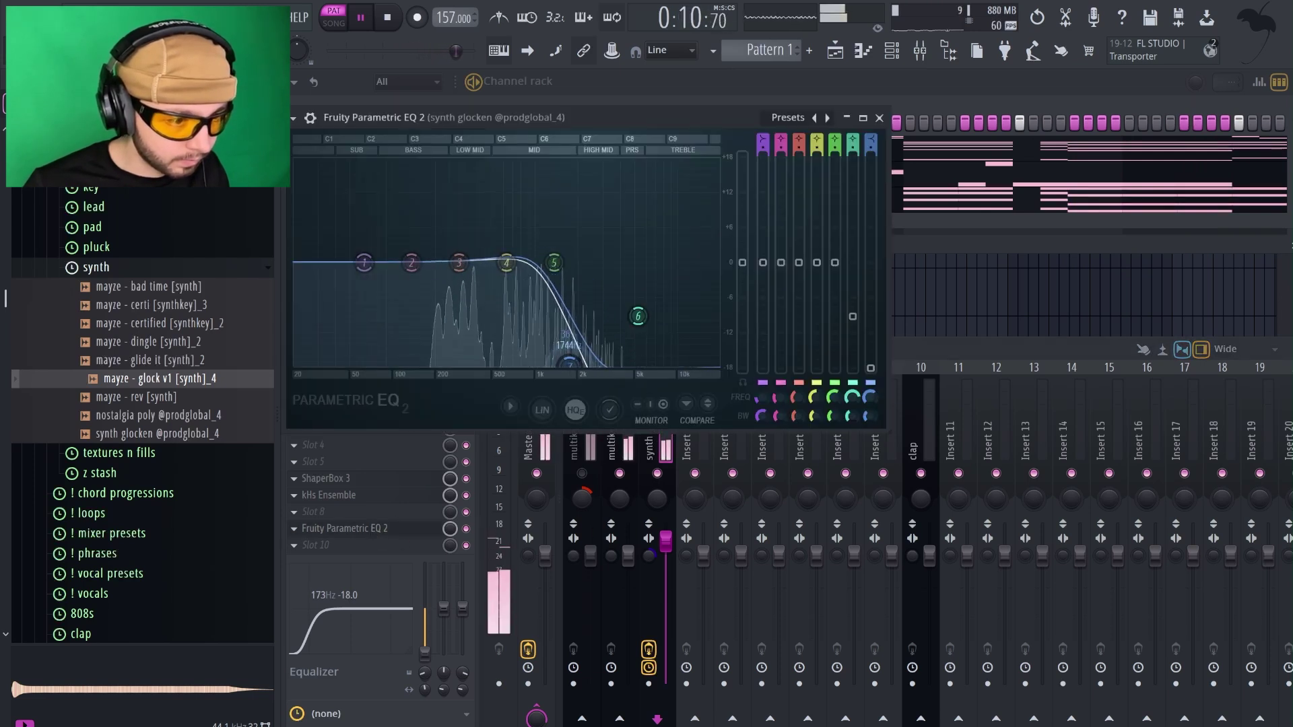
click(879, 118)
click(593, 440)
click(583, 474)
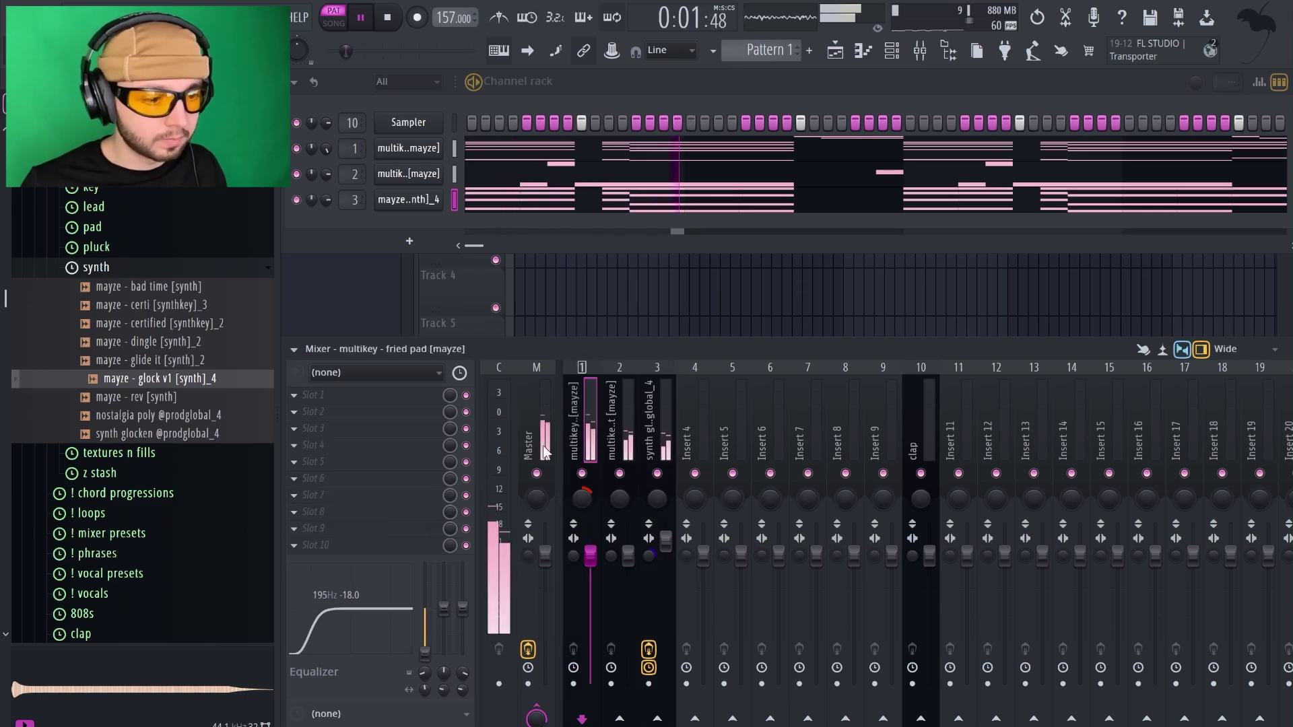
Load Fruity Parametric EQ 2 in slot 4 of the fried pad mixer track and dip band 4 slightly at about 809 Hz.
click(424, 511)
click(835, 608)
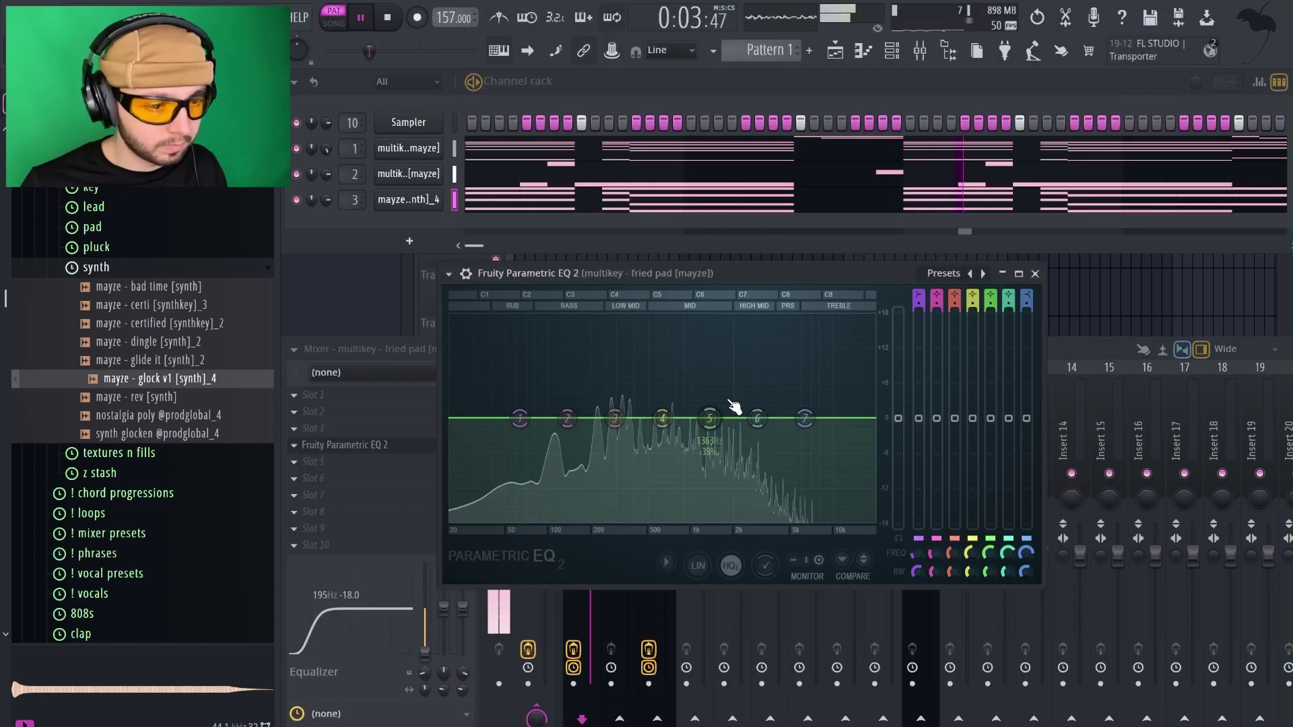
mouse_move(684, 419)
mouse_down()
mouse_move(680, 475)
mouse_move(677, 425)
mouse_up()
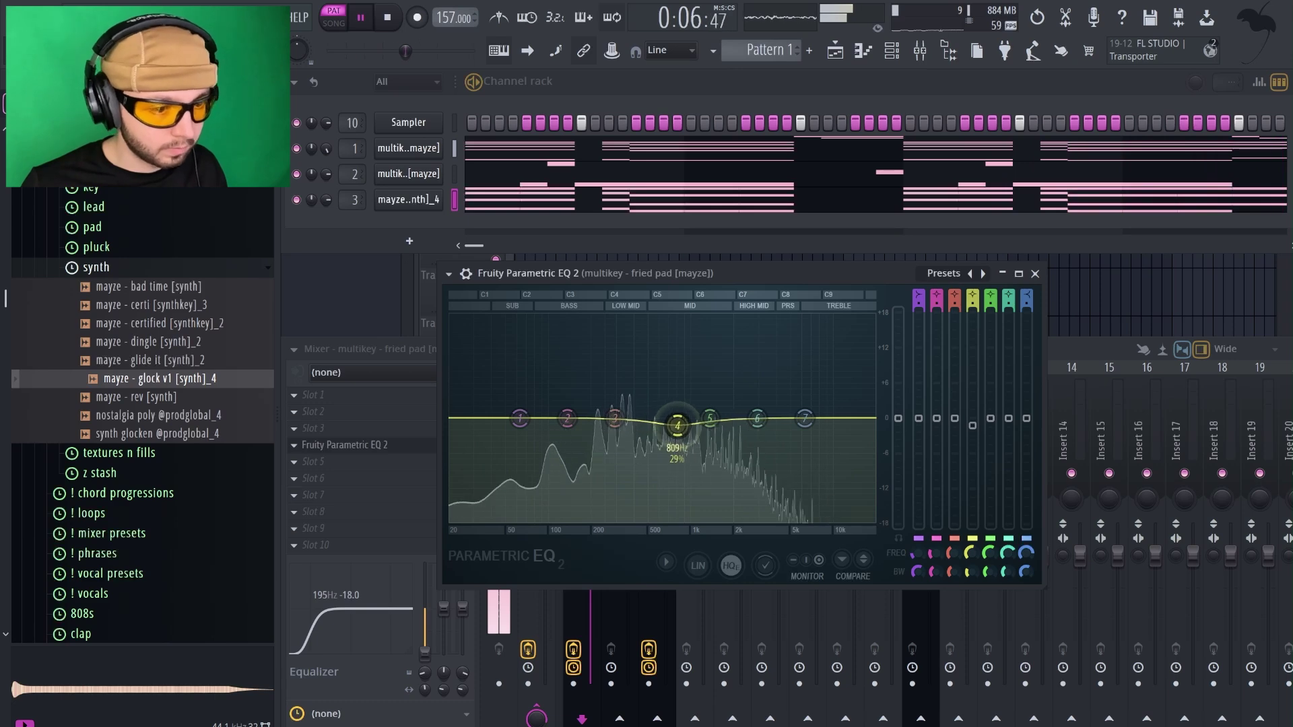
click(1035, 273)
Collapse the synth samples, stop playback, and load mayze - best [clap]_3 from the clap folder into the Sampler channel.
click(121, 269)
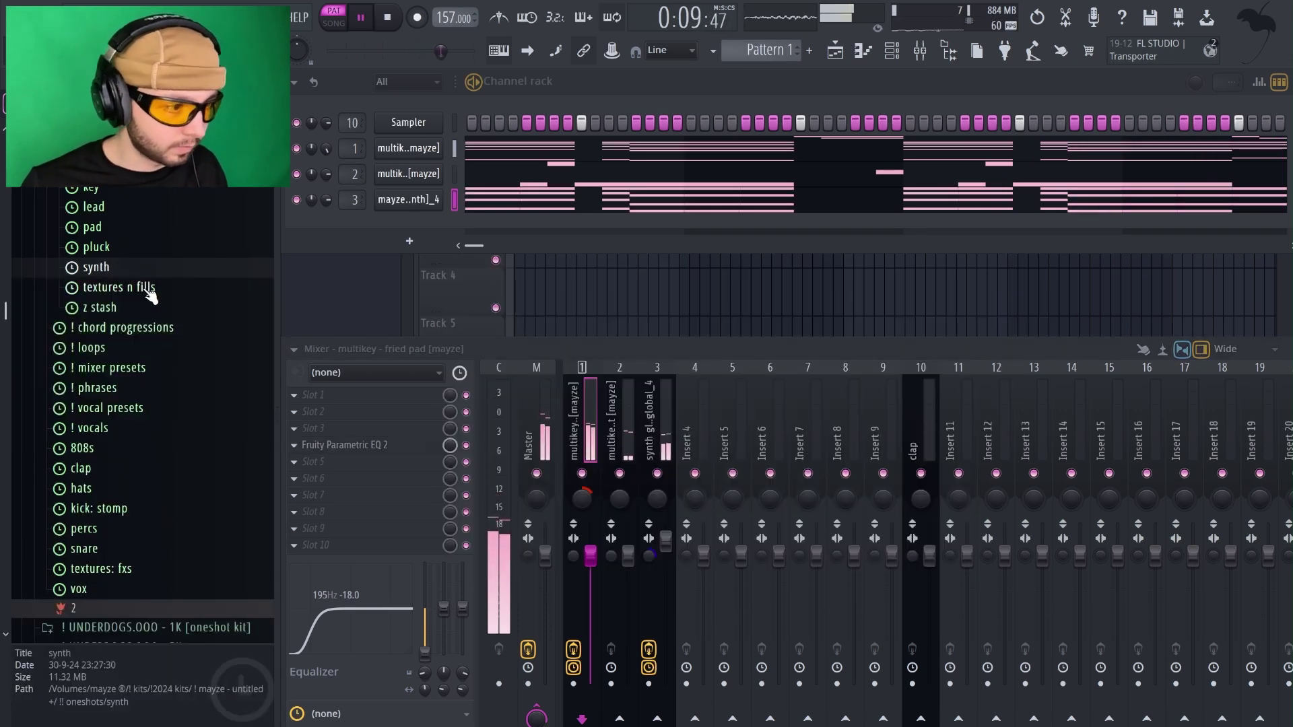
key(space)
scroll(119, 288, down, 3)
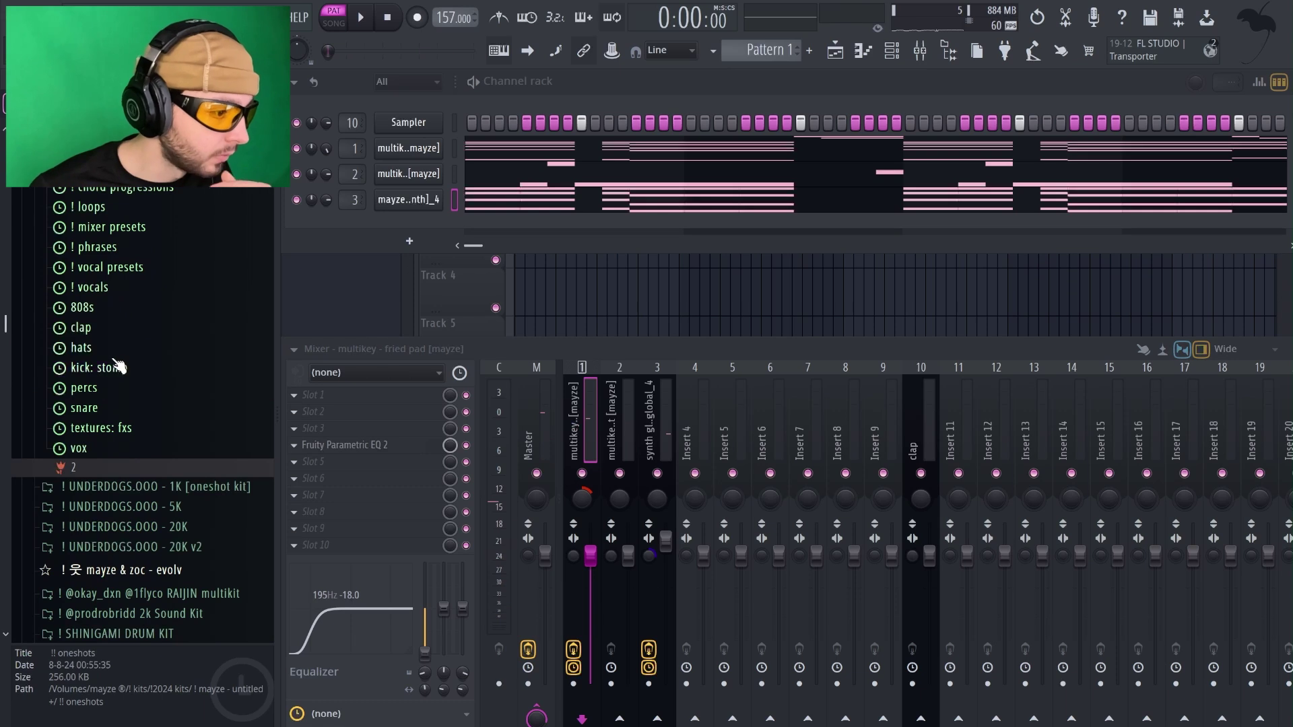
click(119, 328)
click(139, 346)
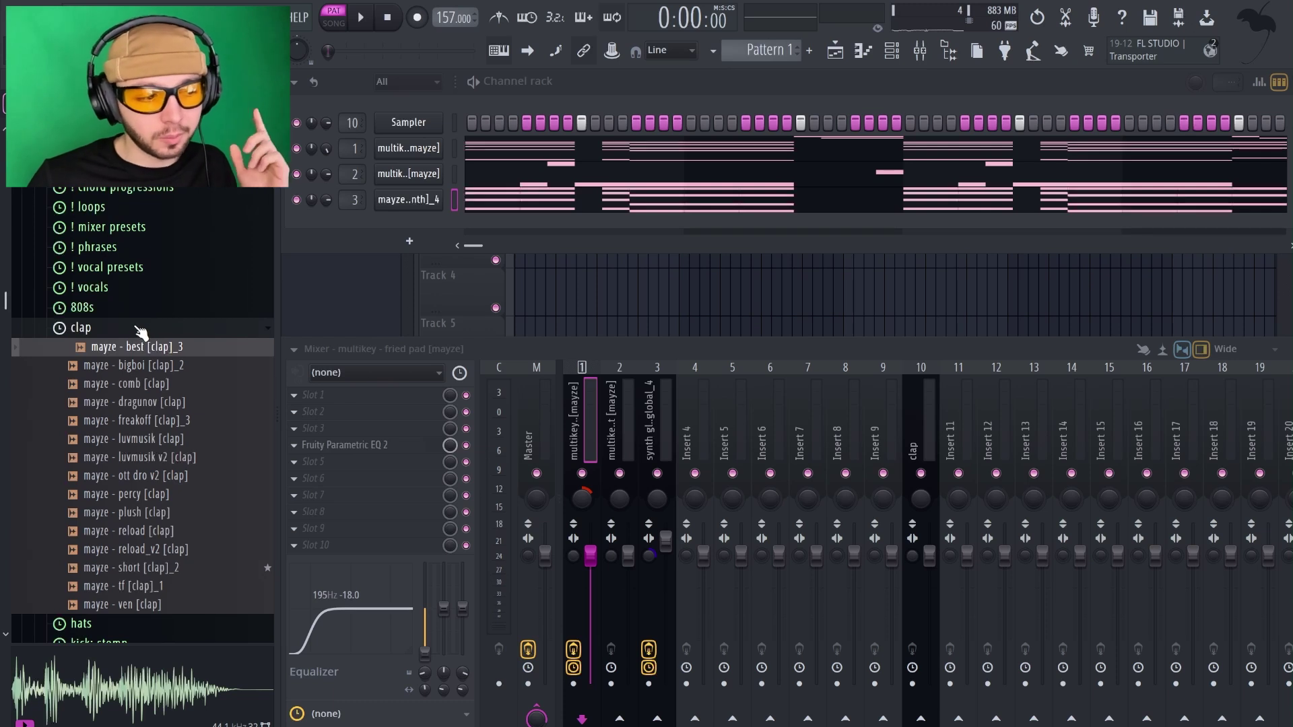
drag(124, 353, 633, 182)
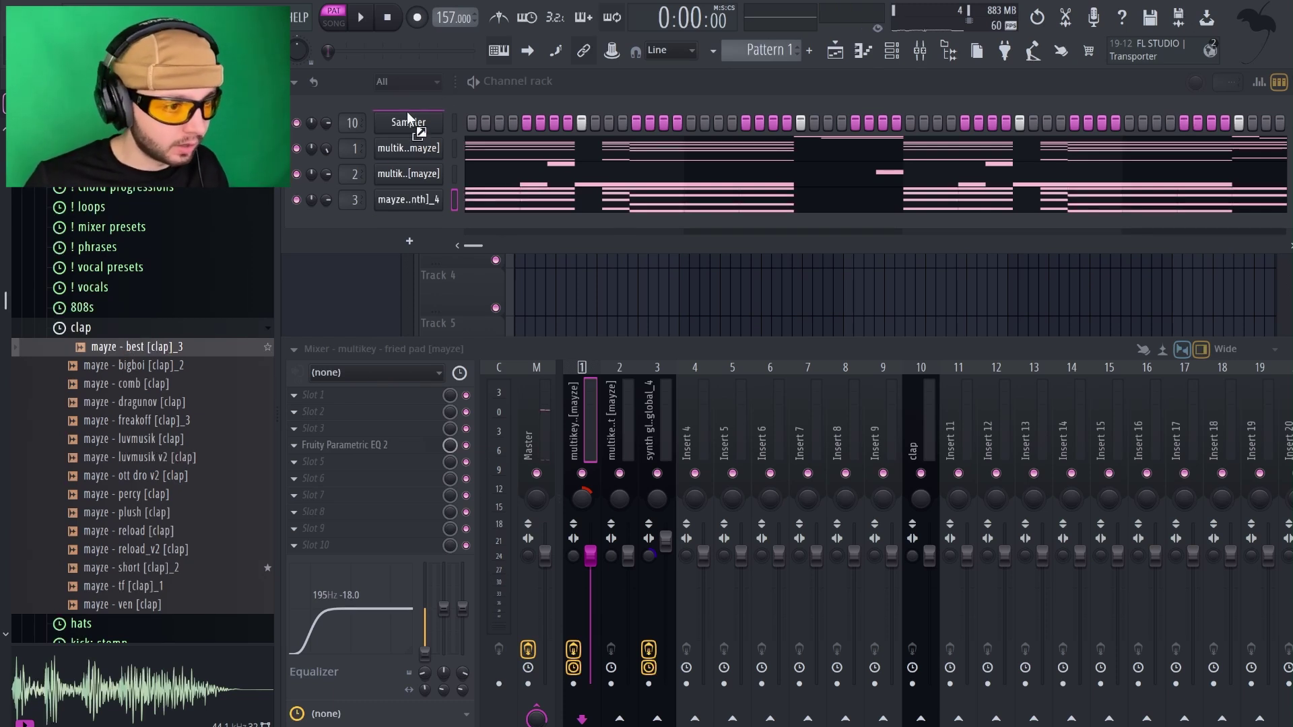
drag(407, 119, 408, 121)
Audition mayze - comb [clap] and replace the clap channel's sample with it during playback.
click(134, 383)
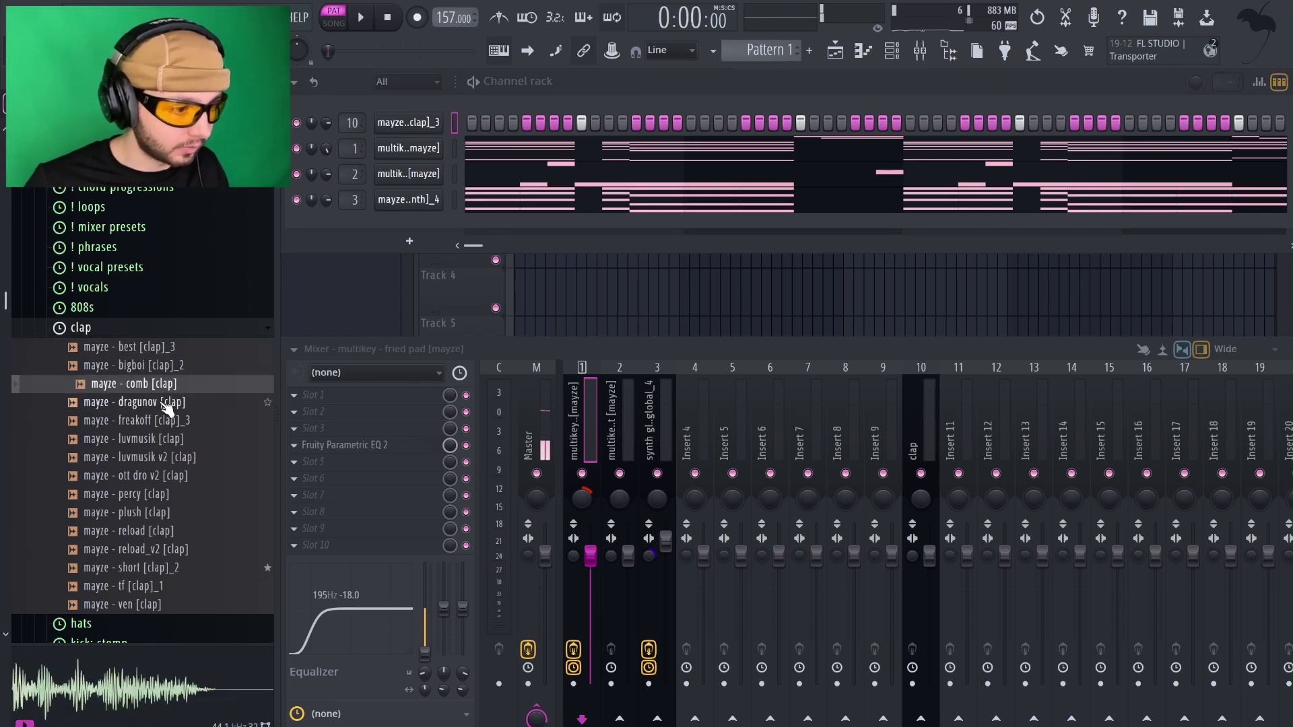
key(space)
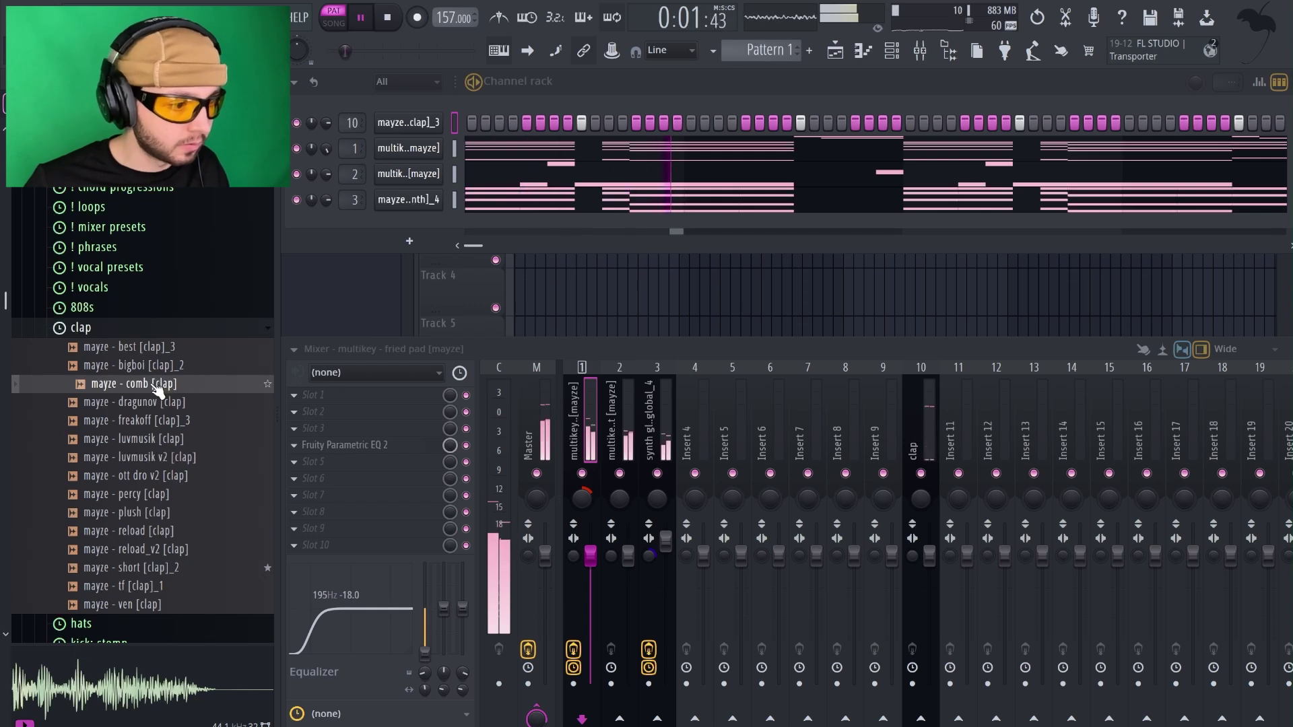
middle_click(153, 385)
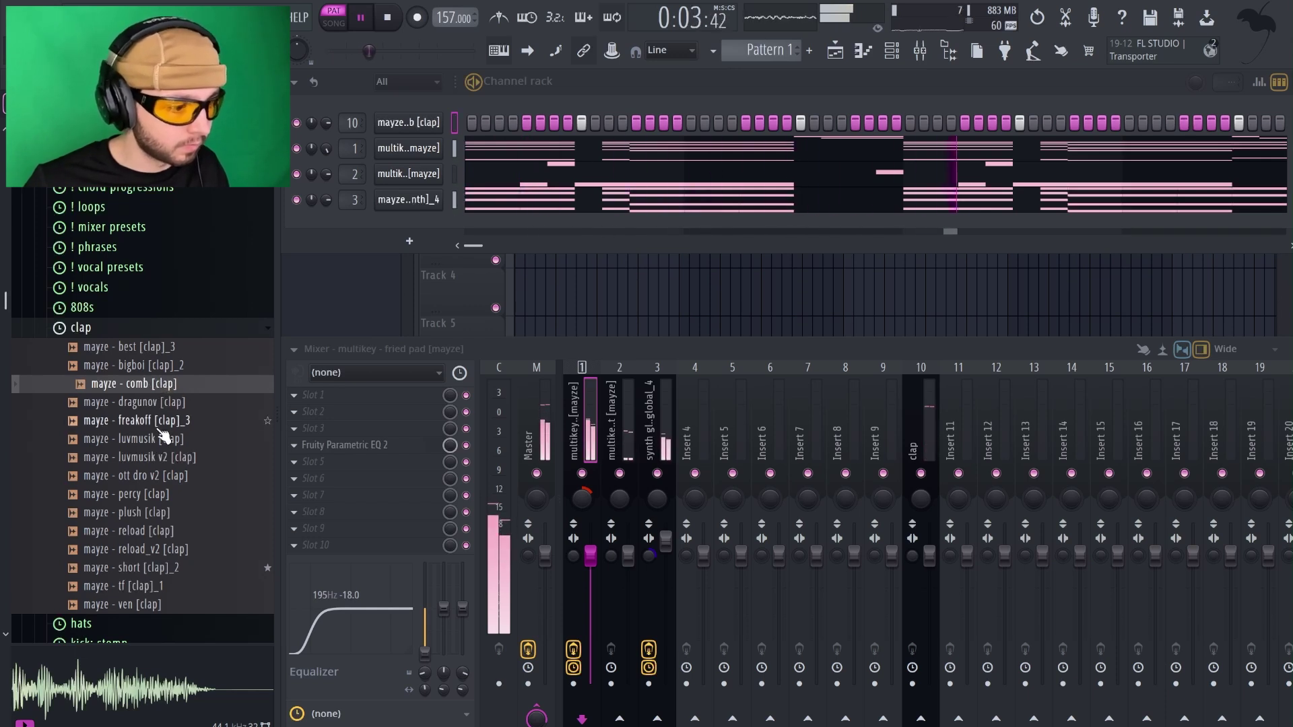
Add crash - #pluggnb ++ from the hats folder as a new channel with a hit on the first step, and stop playback.
click(114, 329)
click(111, 348)
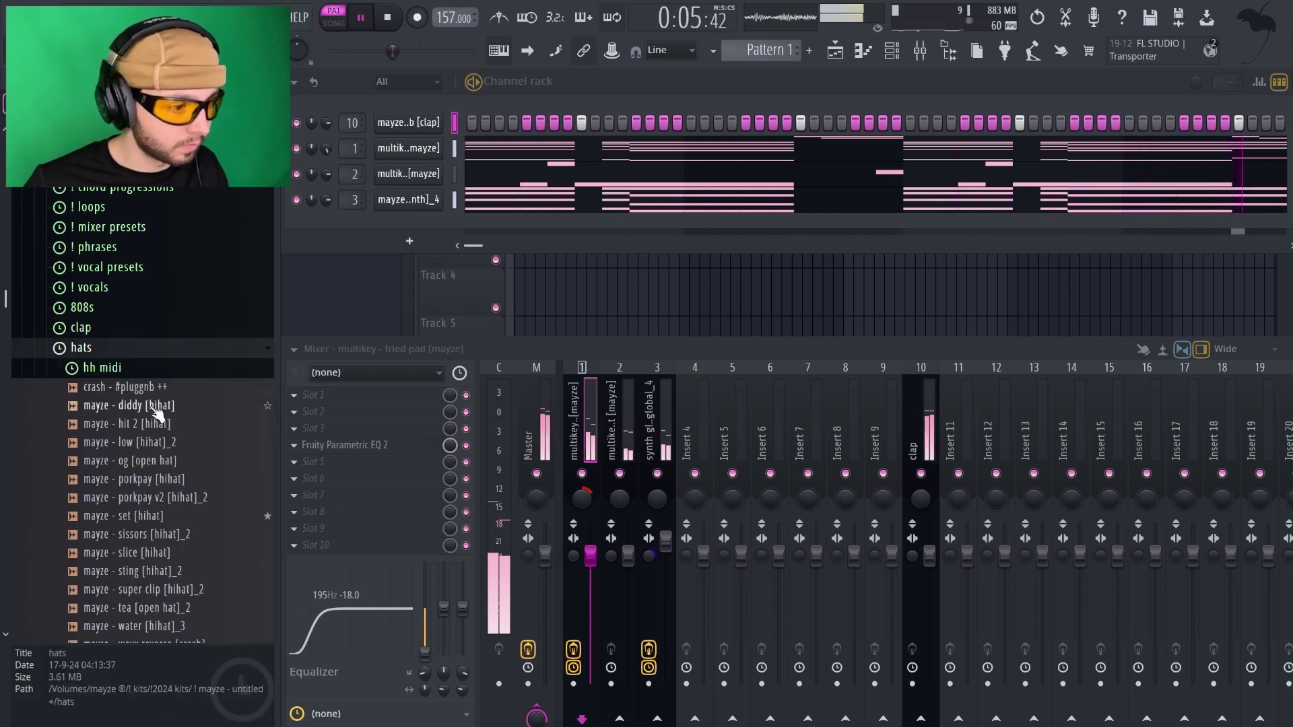
drag(135, 388, 447, 227)
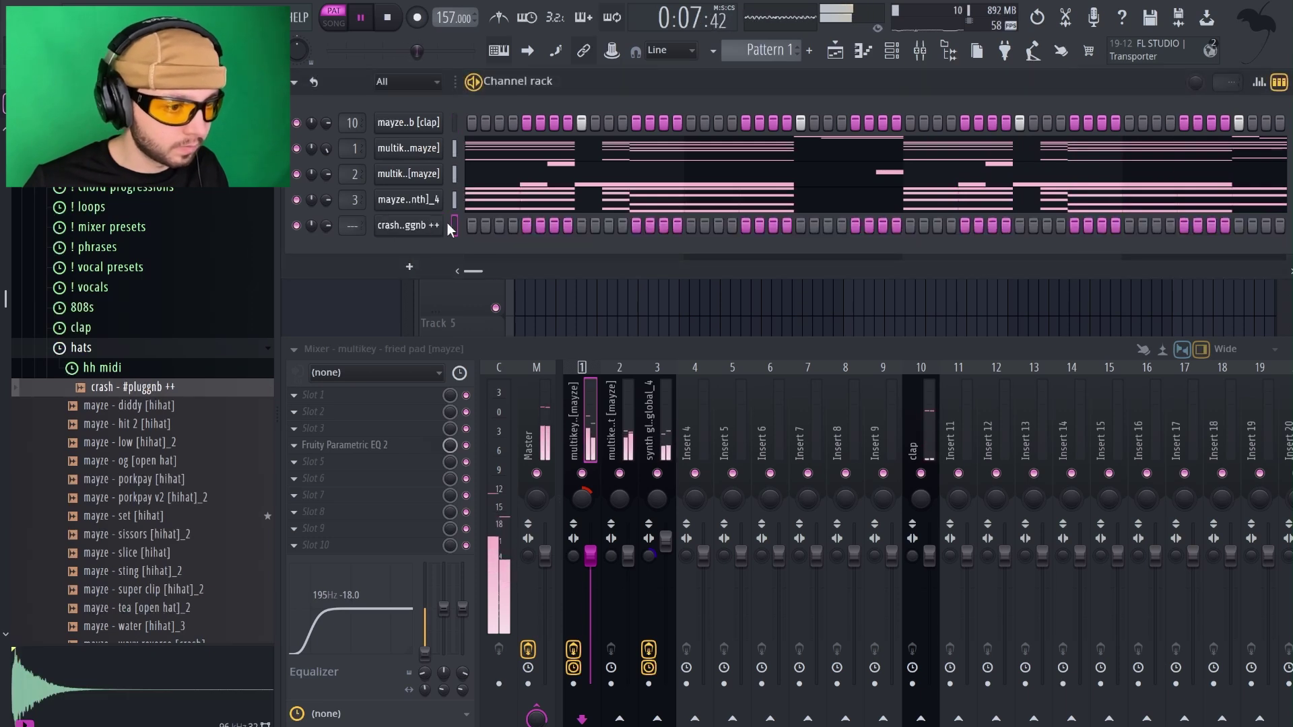
key(space)
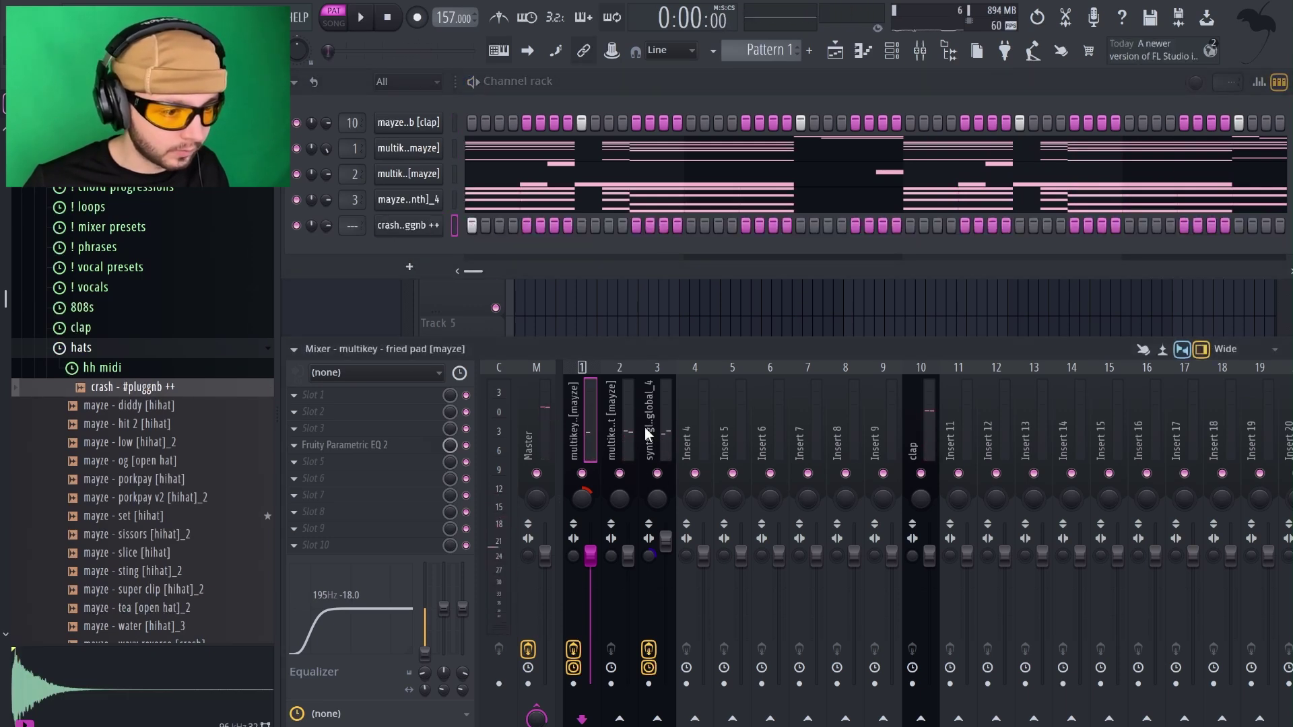
Raise the multikey - text mixer track's low-cut frequency to 230 Hz and compare it with the fried pad and synth glocken tracks.
click(622, 431)
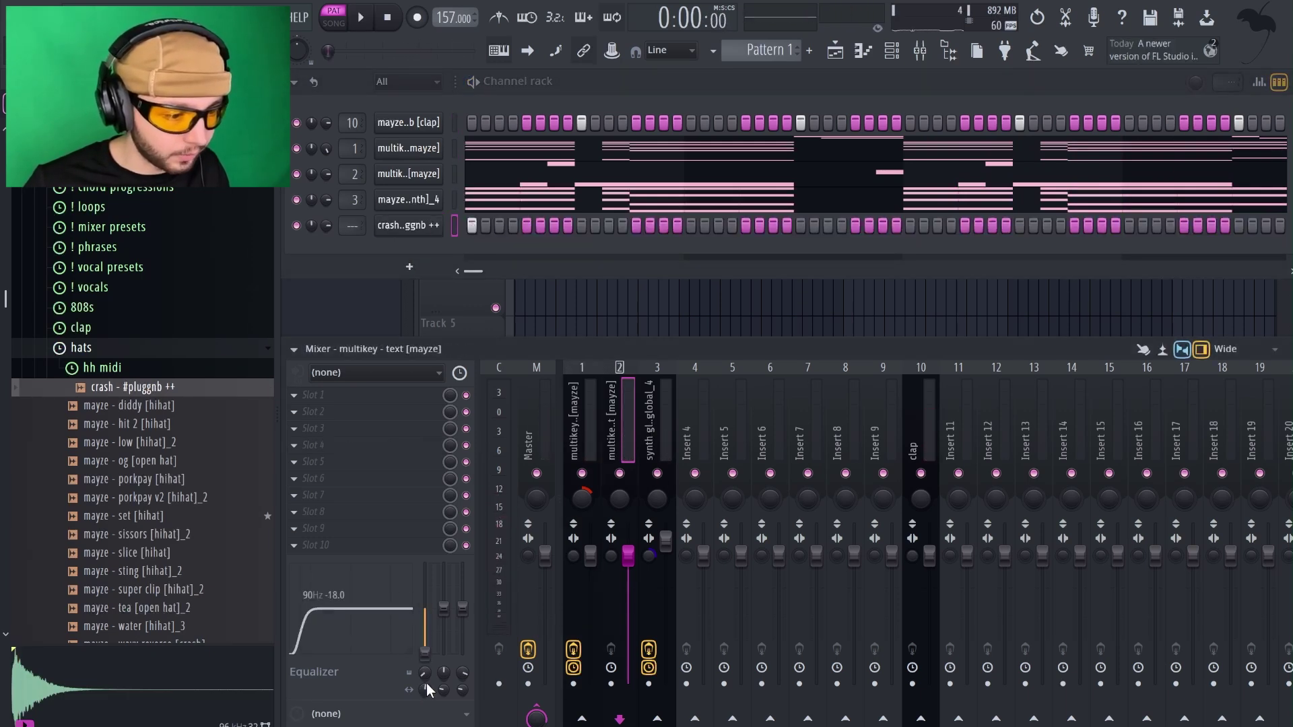
drag(427, 683, 426, 669)
click(584, 406)
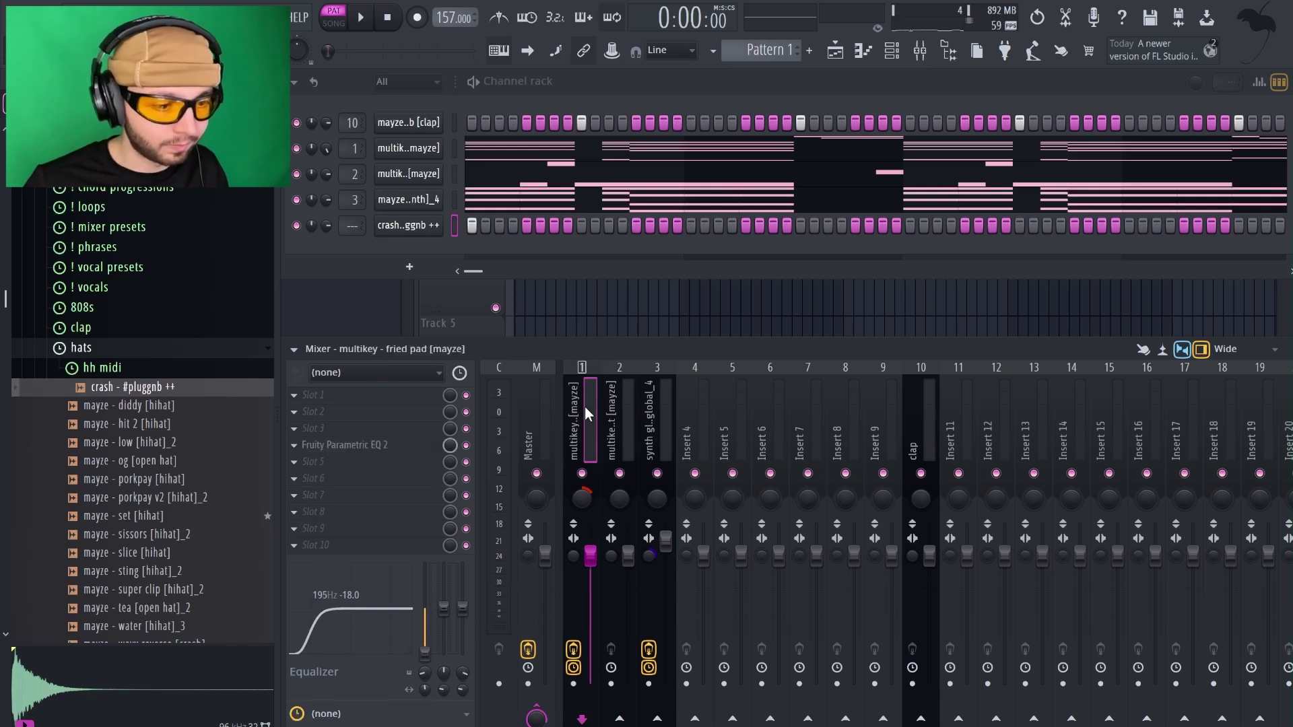
click(640, 412)
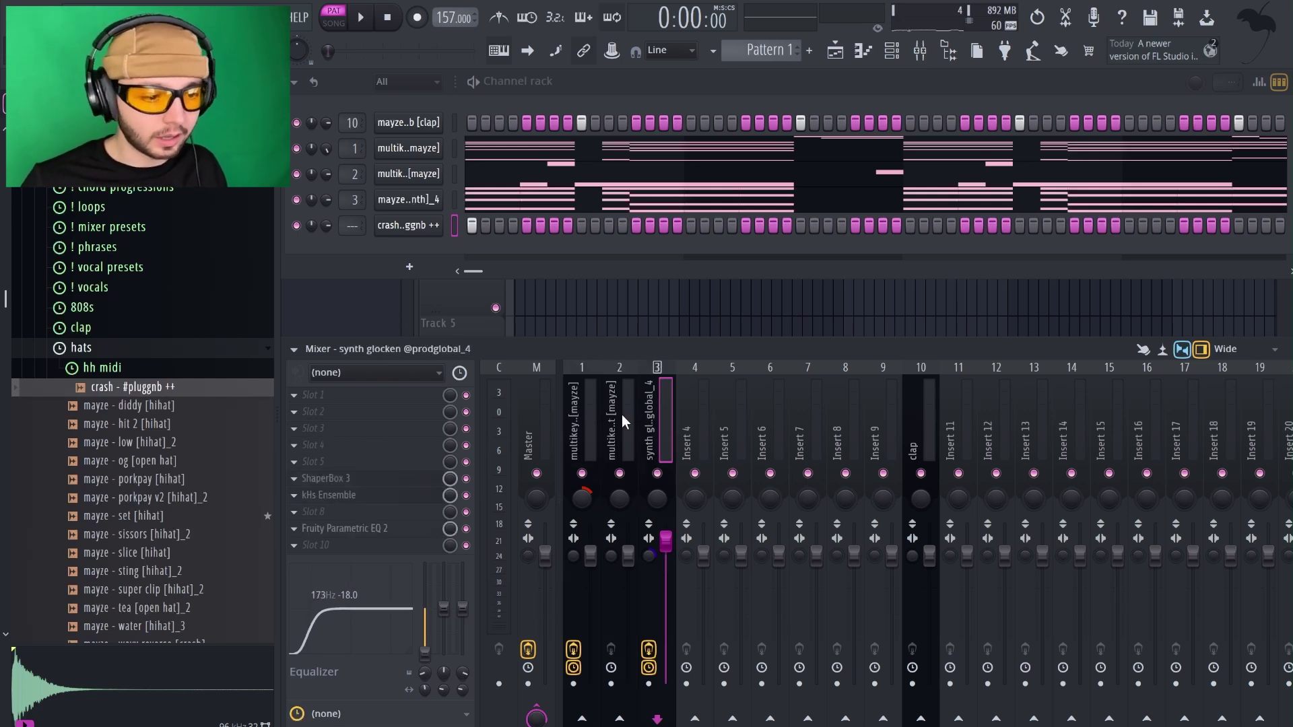
click(621, 414)
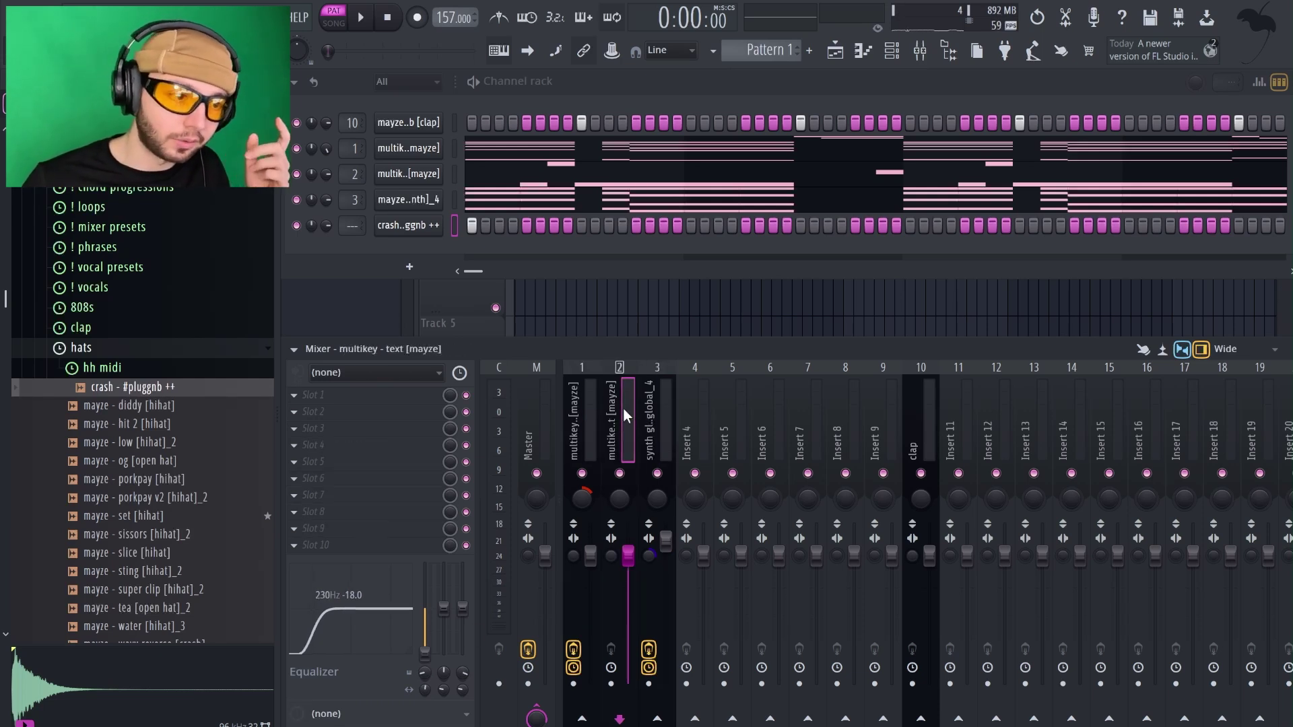
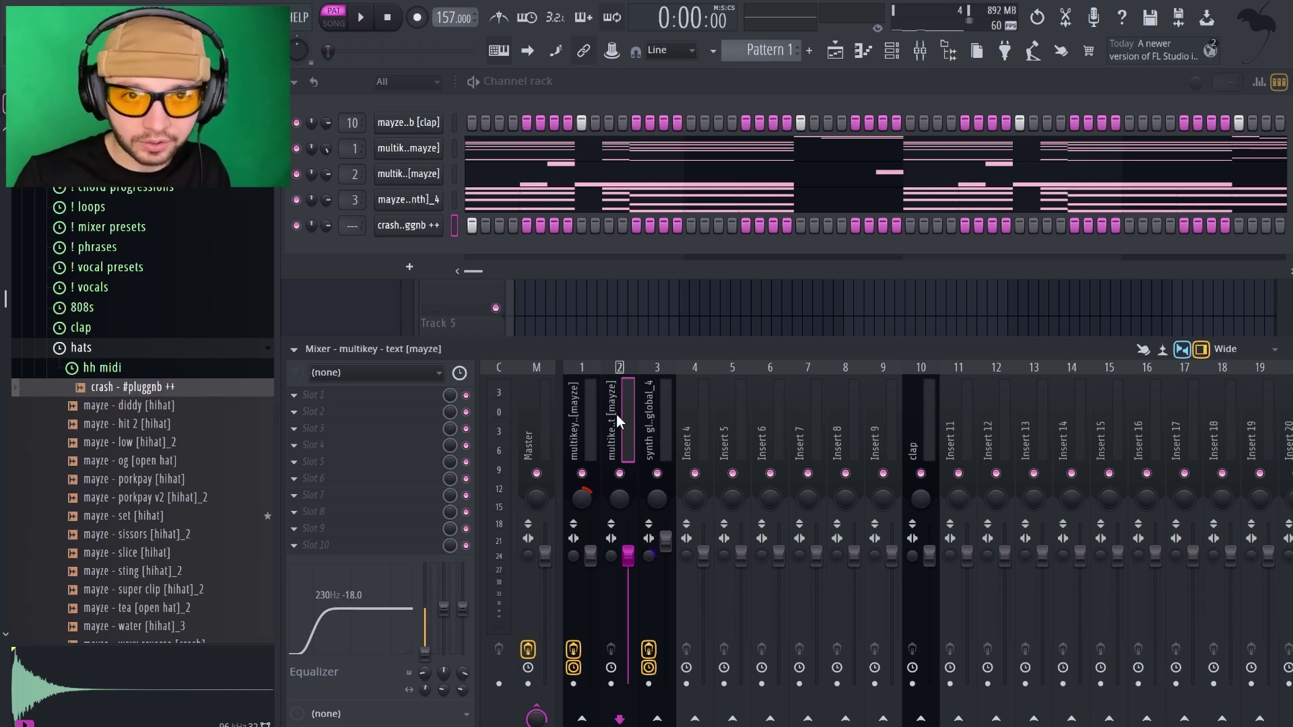
Audition hats during playback, add mayze - set [hihat] as a new channel filled every two steps, and lower its volume.
key(space)
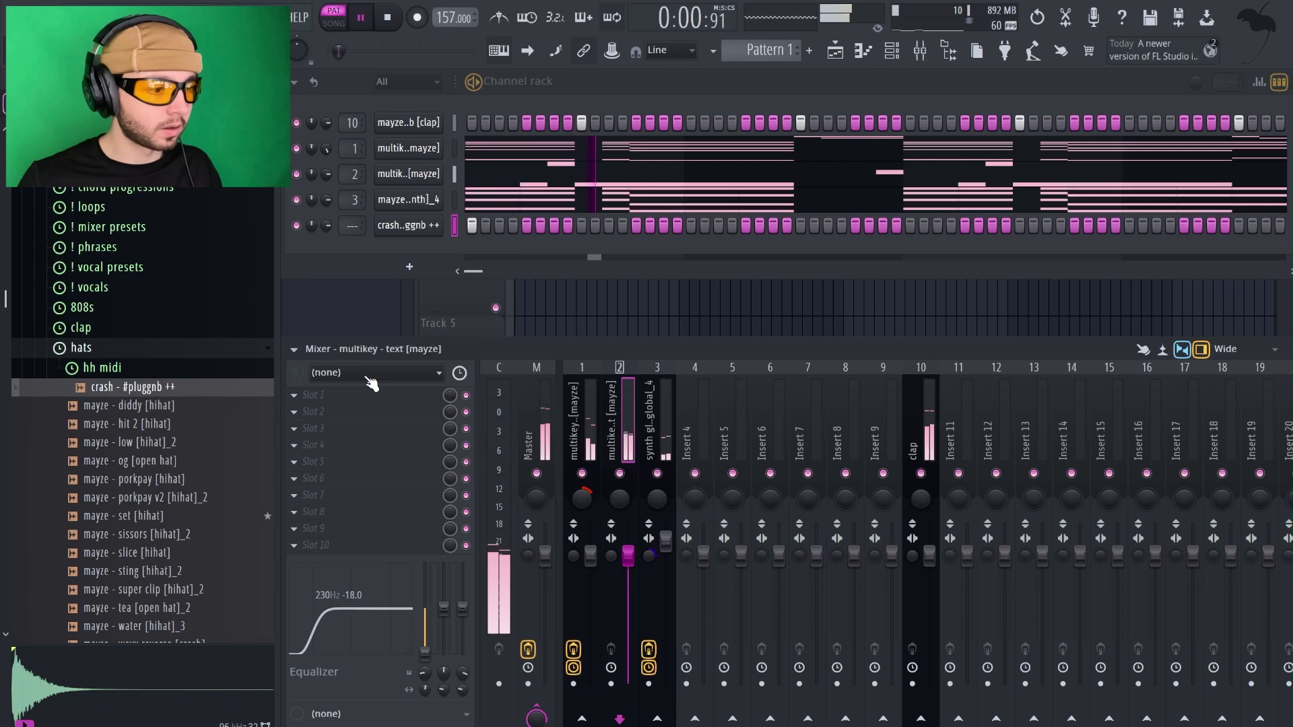
click(172, 443)
click(194, 480)
drag(175, 517, 406, 253)
right_click(409, 252)
click(632, 303)
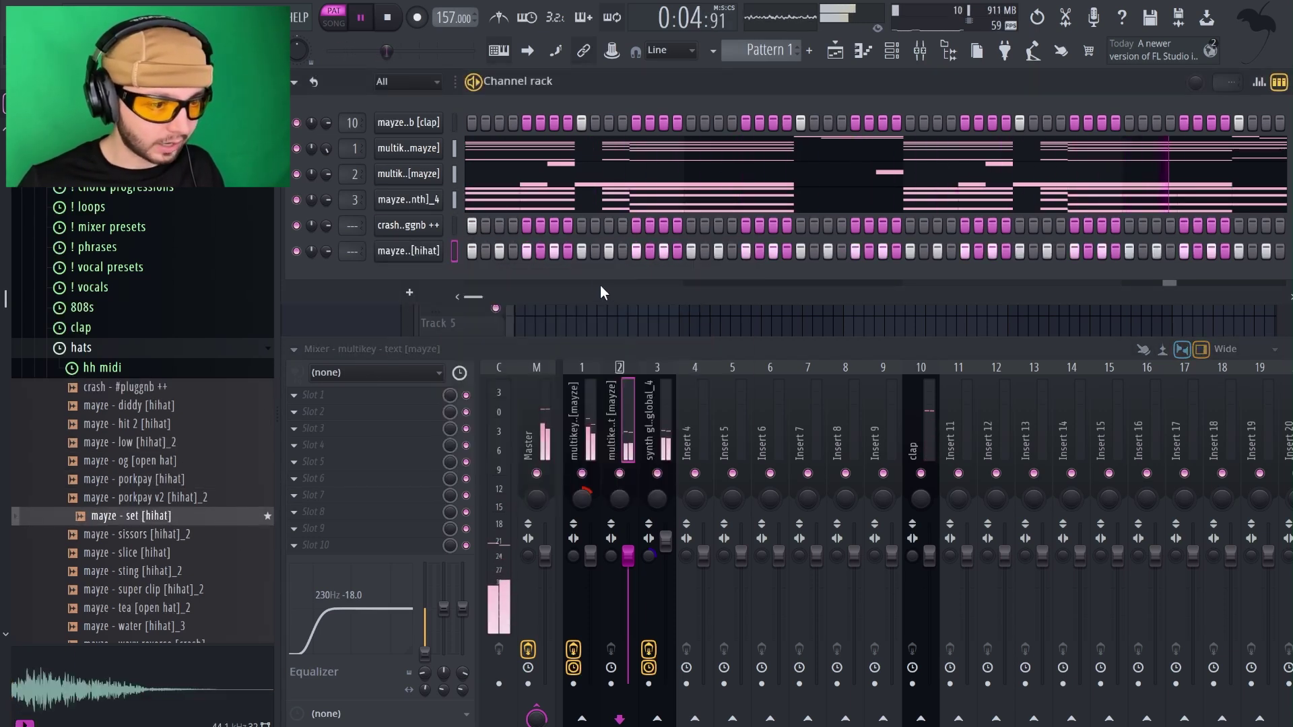
drag(326, 252, 326, 270)
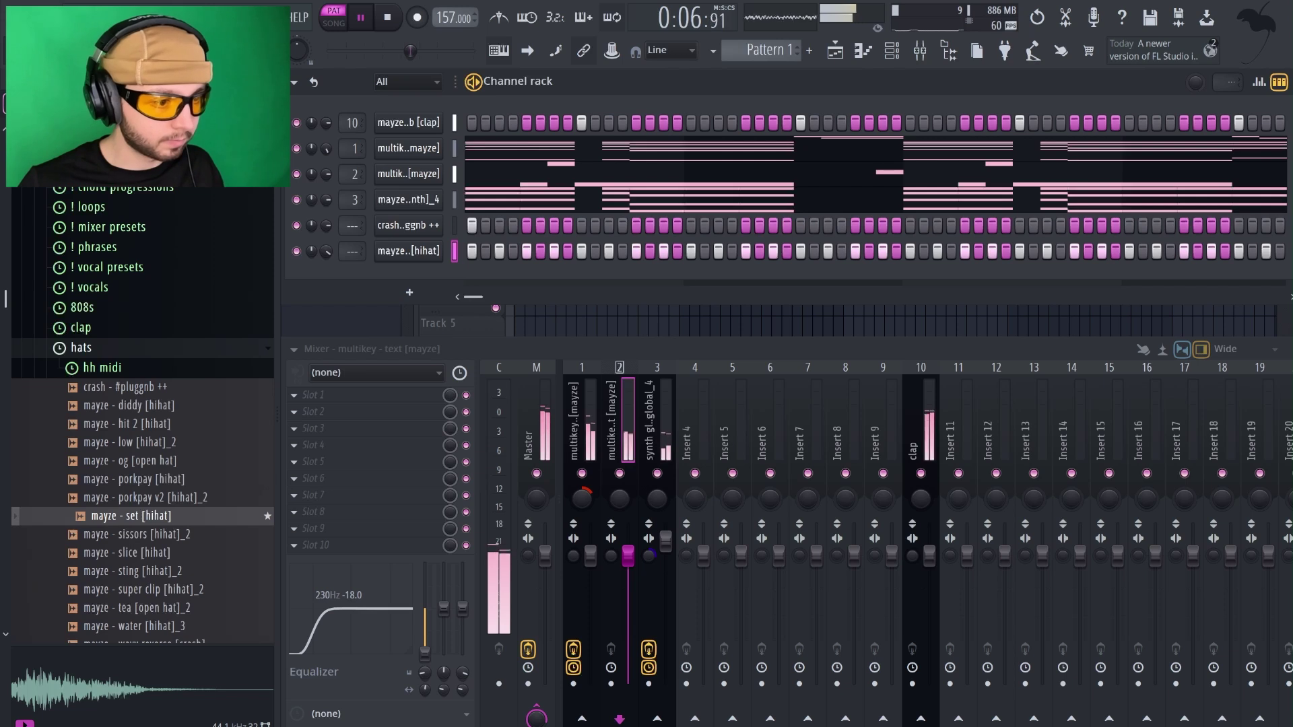
click(81, 347)
key(space)
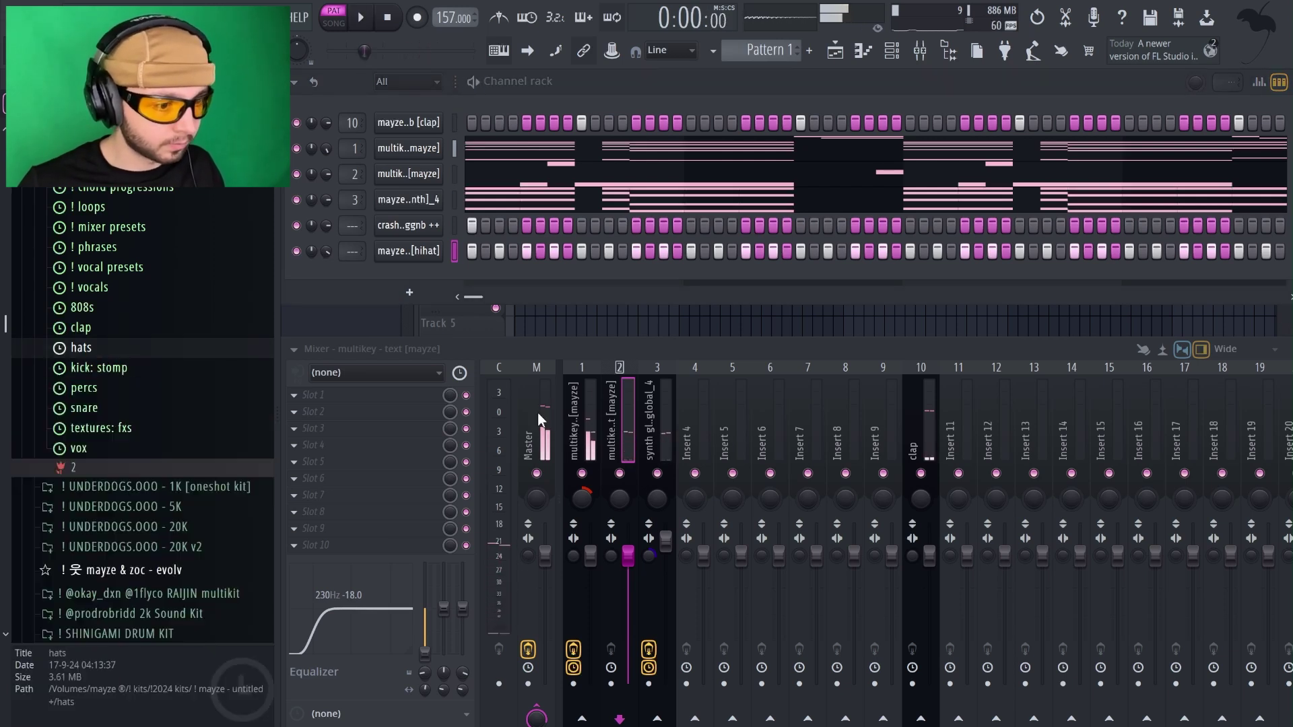
Delete the effect in slot 6 of the Master mixer track.
click(536, 413)
click(294, 478)
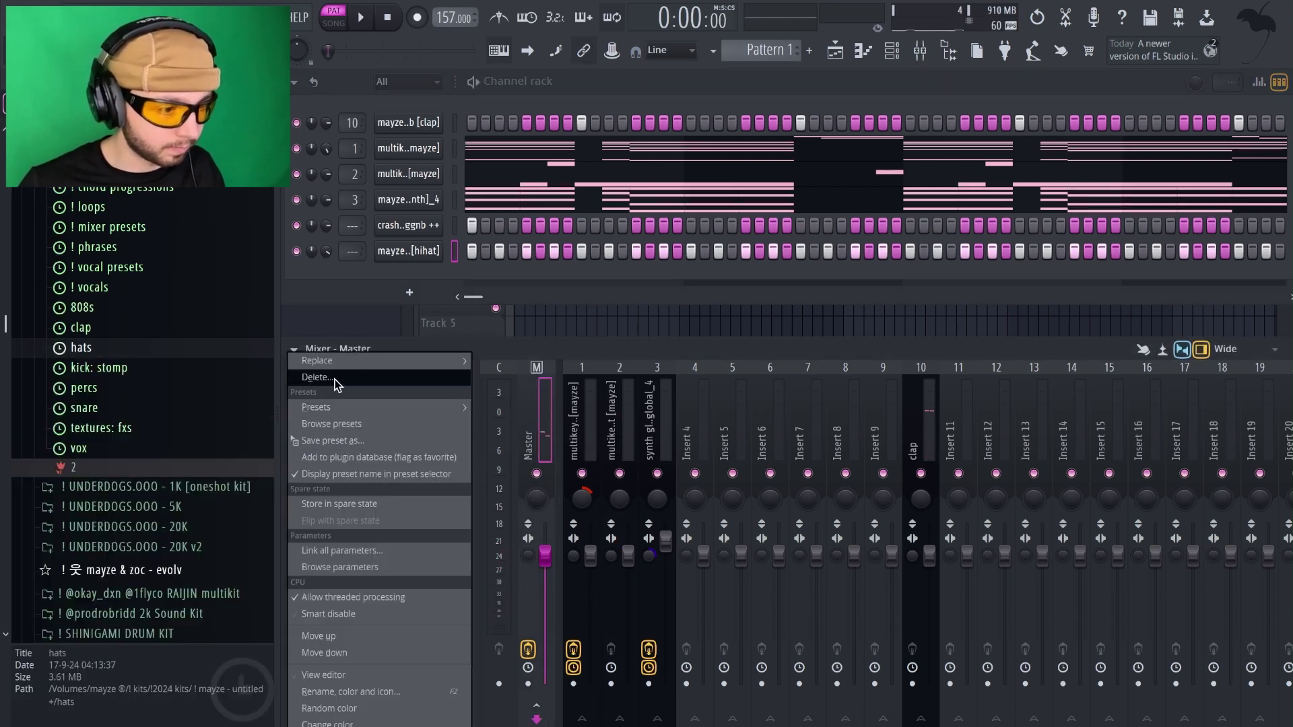
click(313, 377)
key(Return)
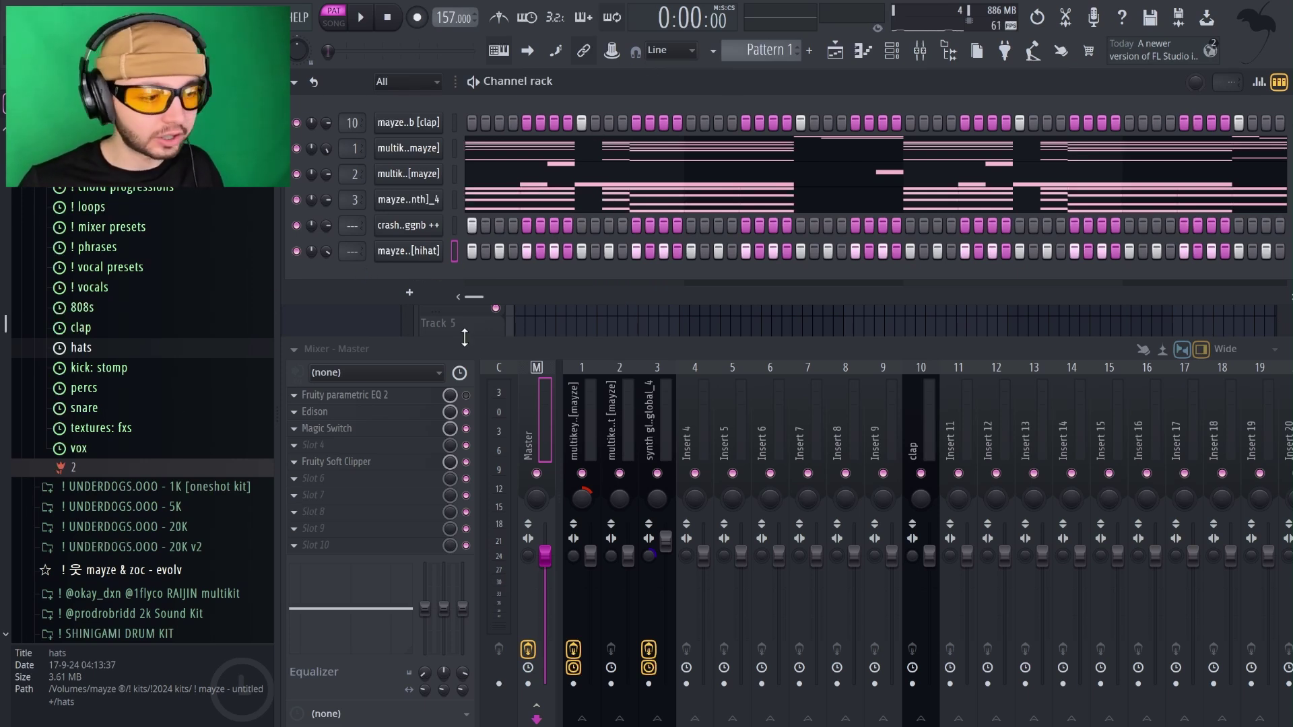
Examine the Magic Switch and Fruity Soft Clipper settings on the Master track, closing each plugin window.
click(535, 406)
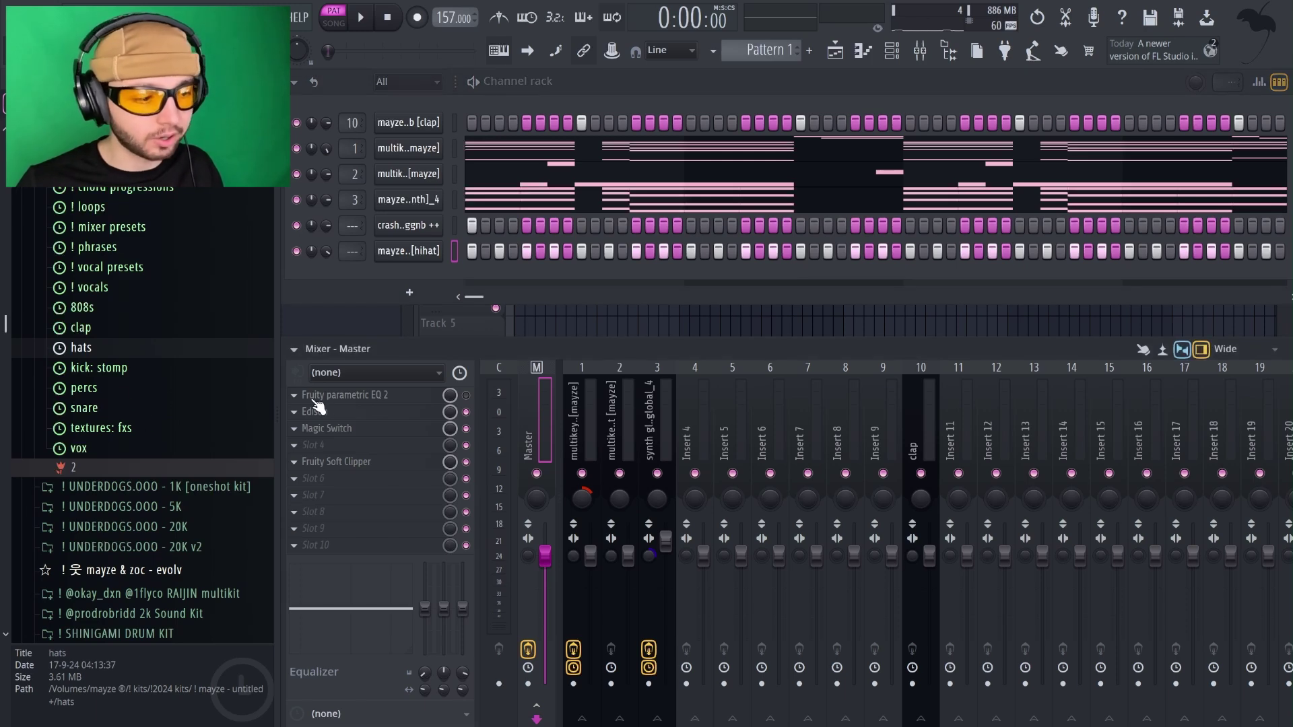
click(327, 428)
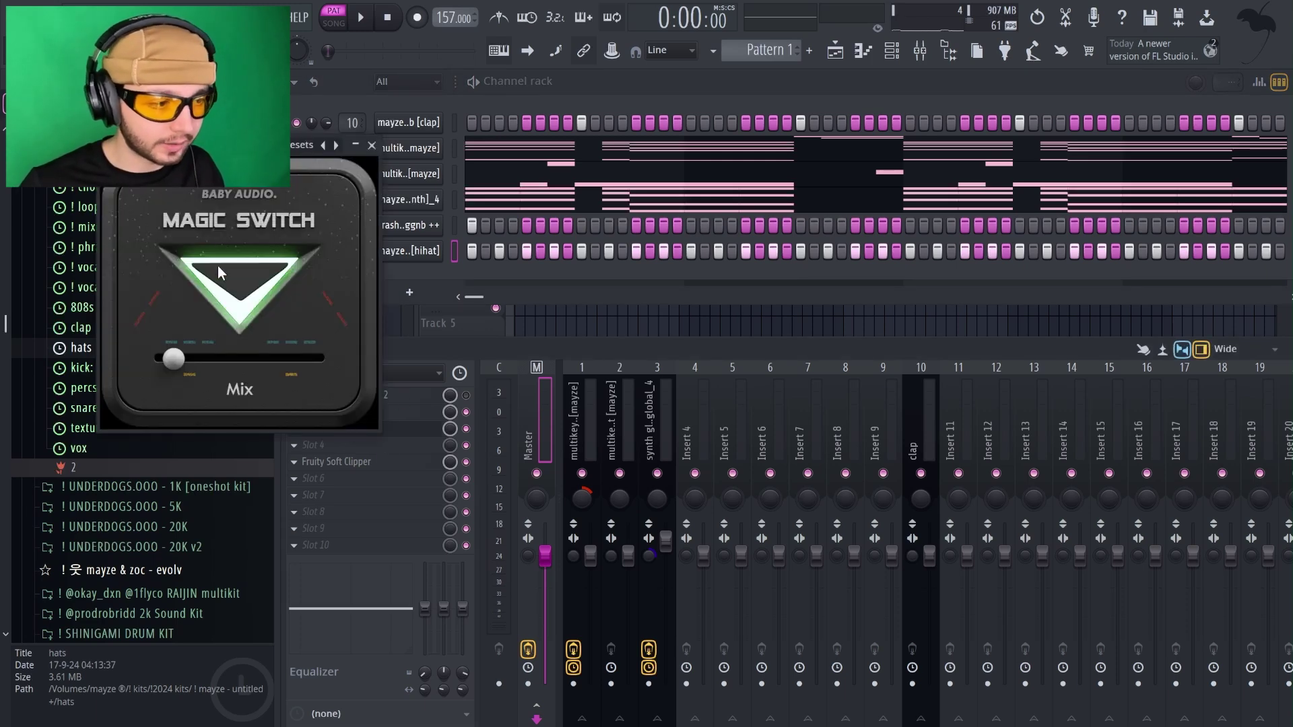
drag(200, 152, 604, 251)
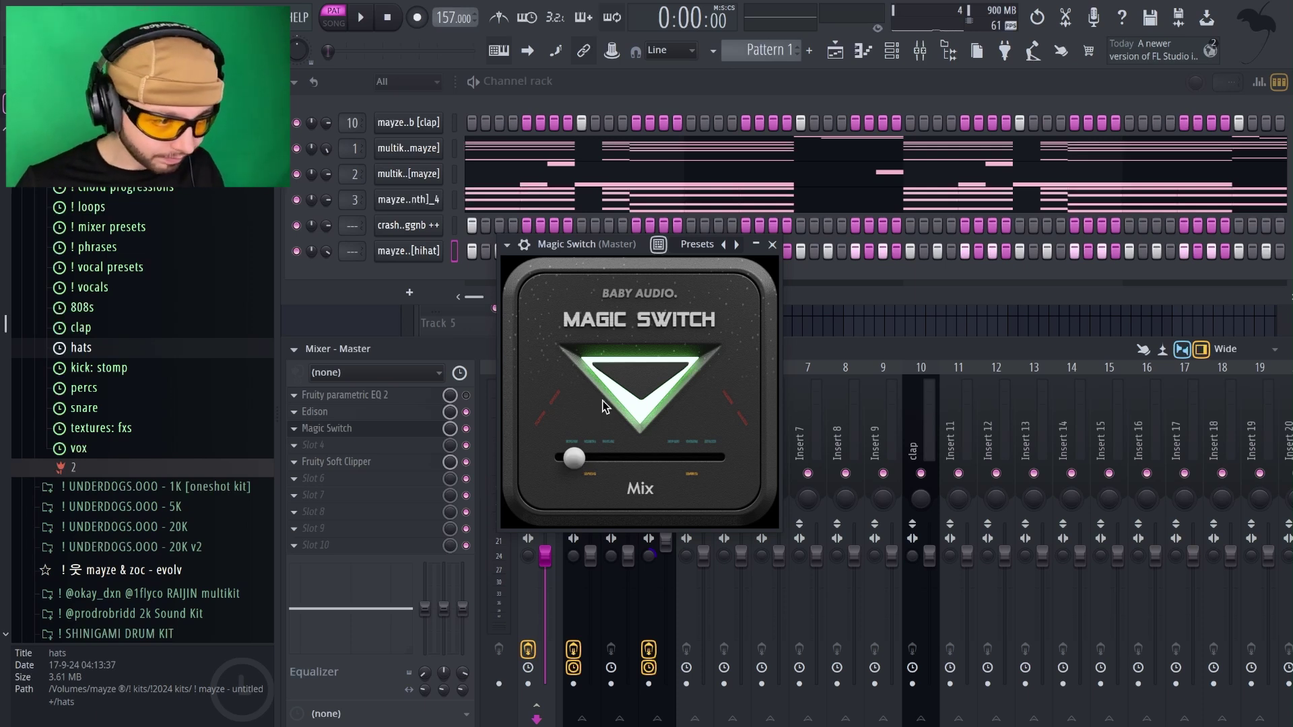
mouse_move(600, 248)
mouse_down()
mouse_move(663, 239)
mouse_move(605, 239)
mouse_up()
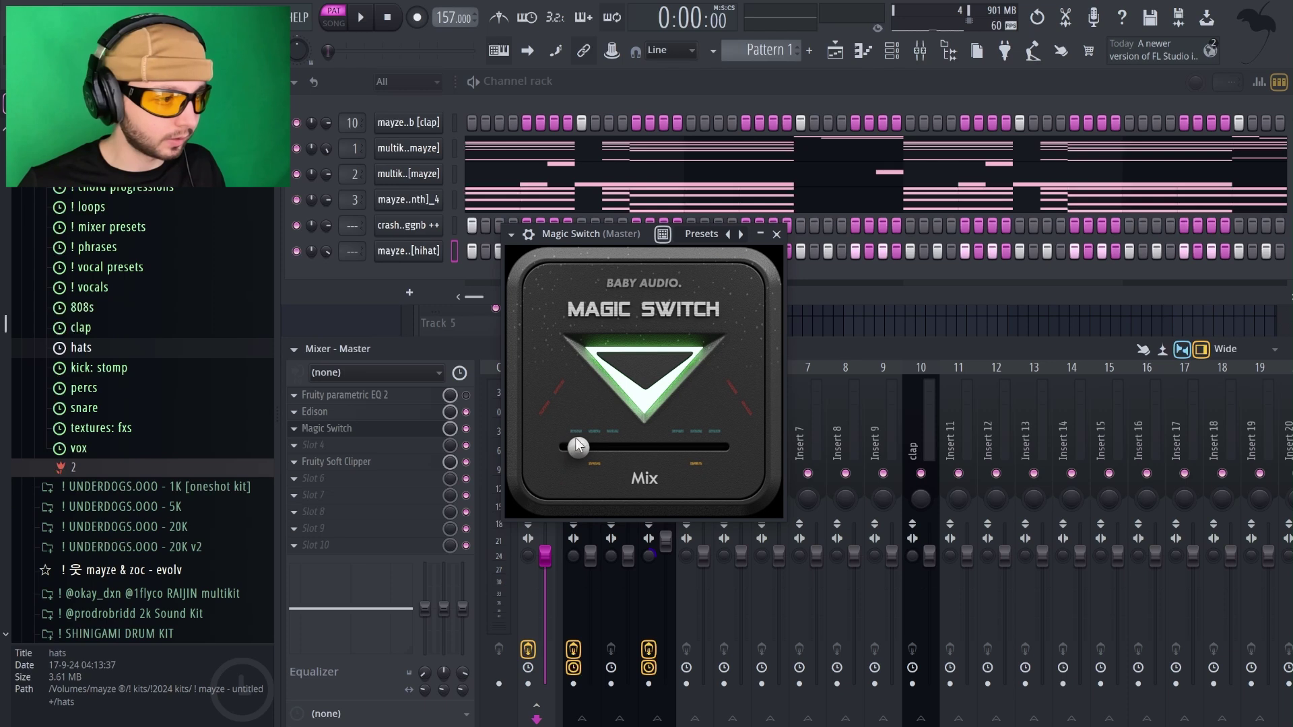
click(776, 235)
click(364, 465)
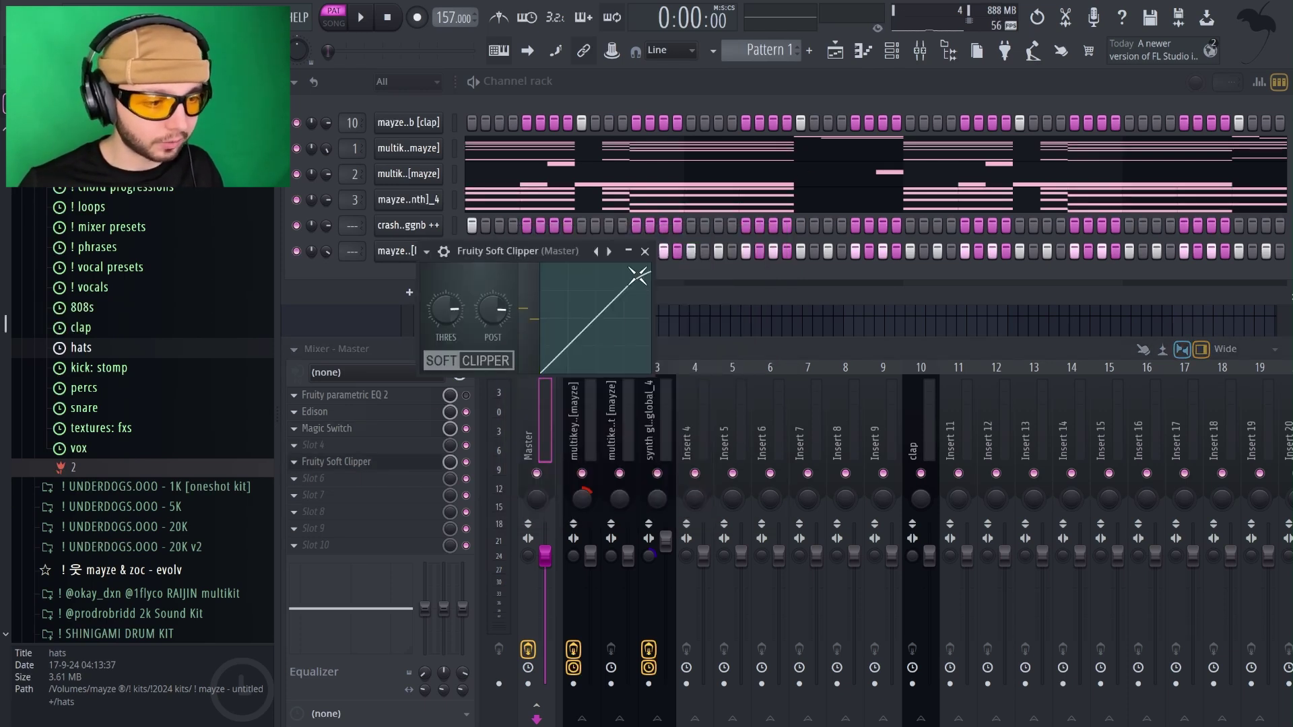
click(644, 251)
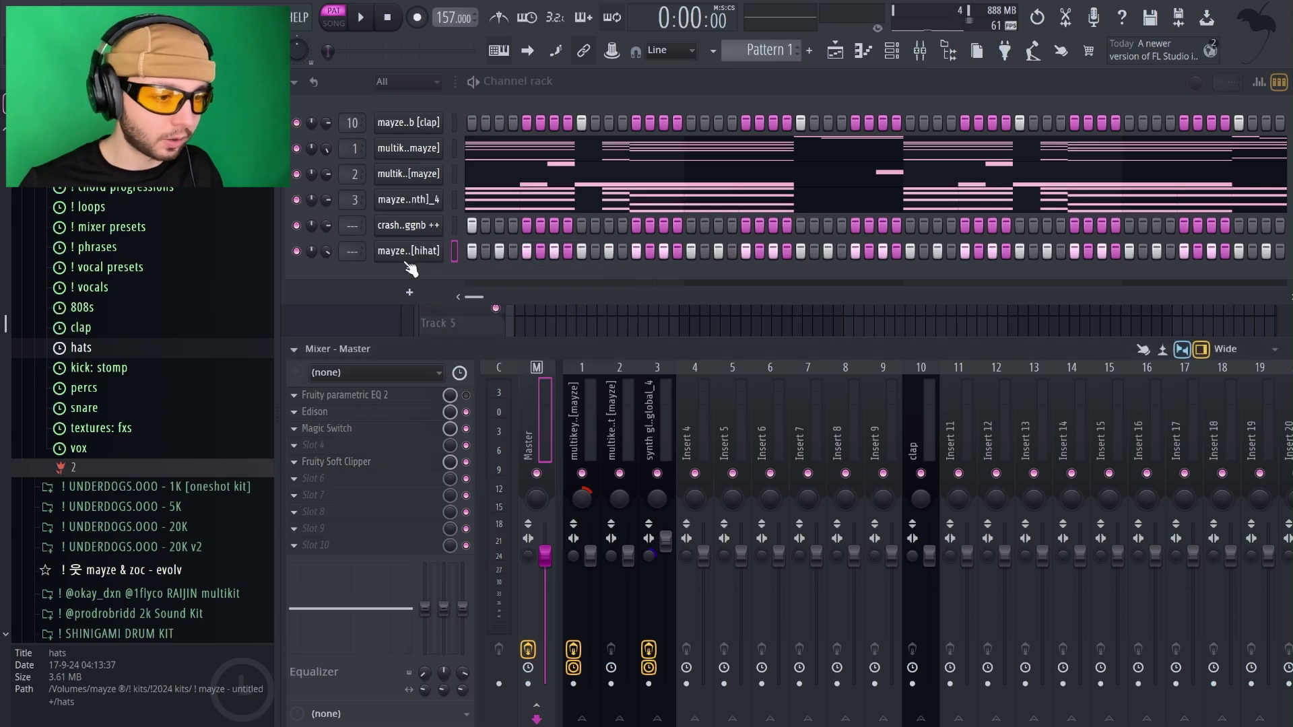
Audition the mayze ® - tim hortons (808)_3 sample in the classiques subfolder of the 808s.
click(131, 308)
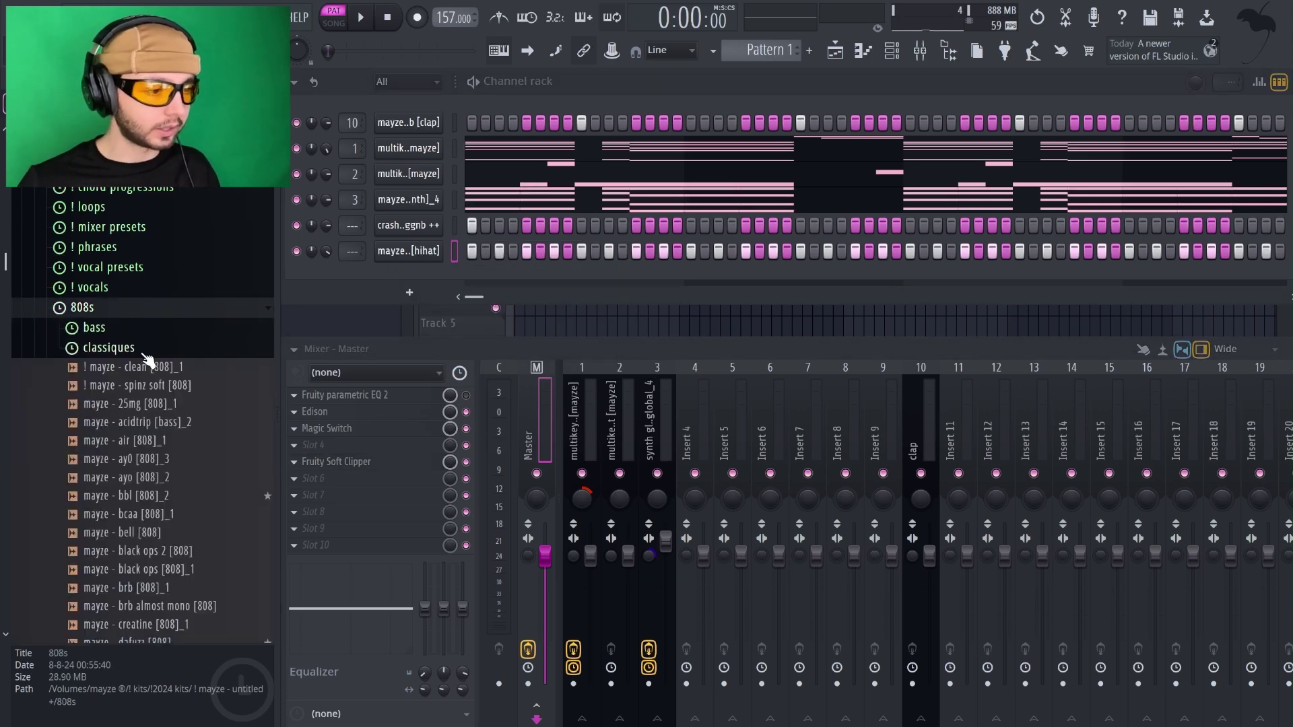
click(143, 350)
click(168, 367)
click(197, 495)
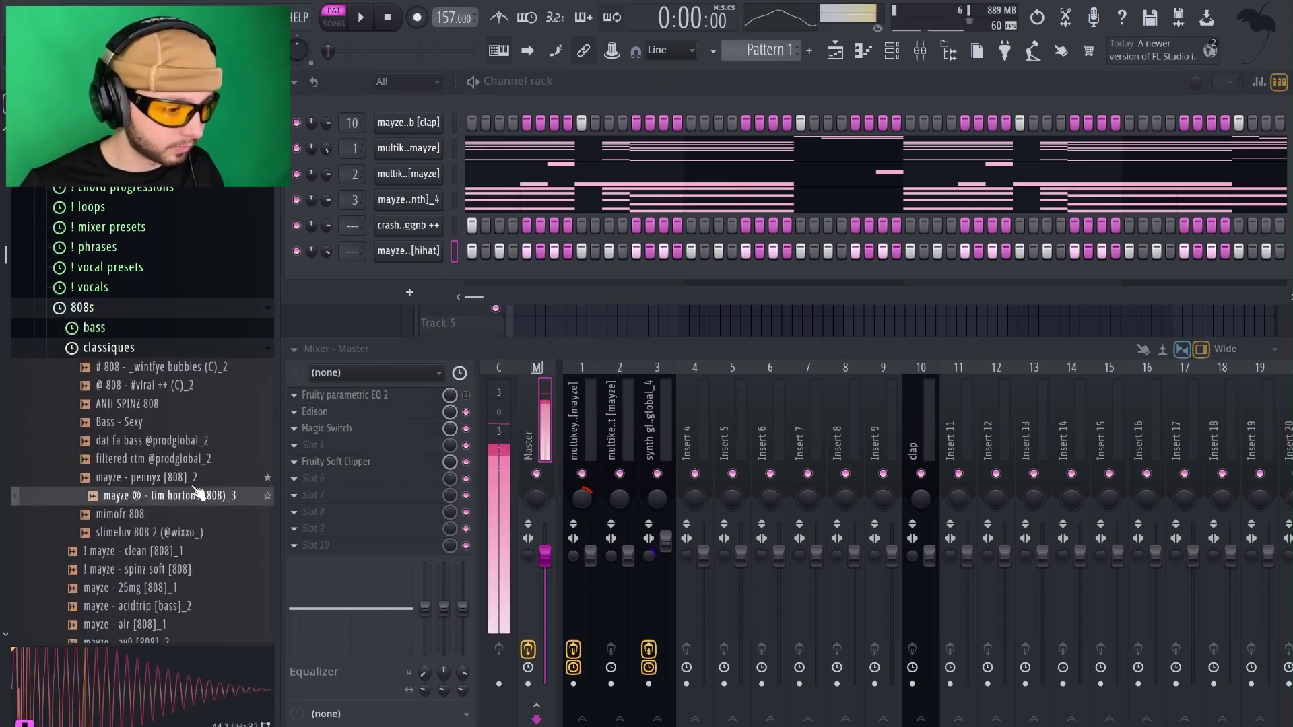
scroll(197, 495, down, 20)
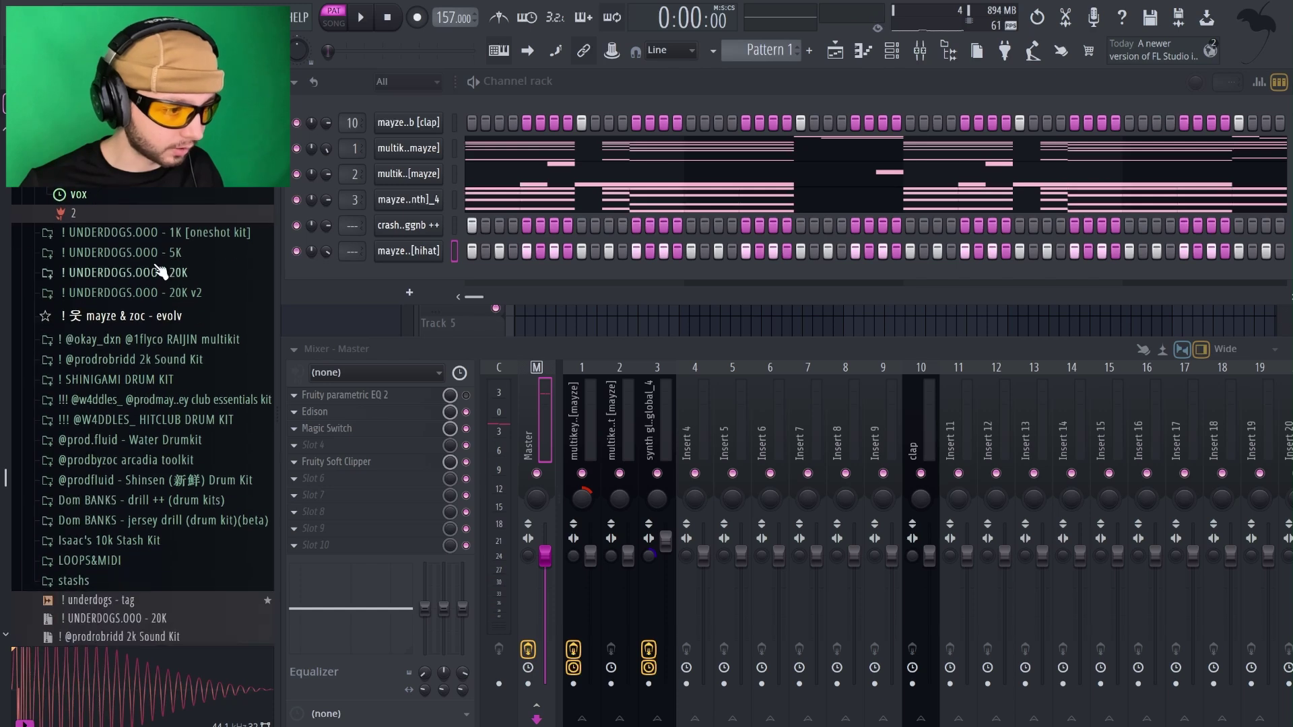
Add 808 - tims long [mayze] from the 808s n bass folder of ! UNDERDOGS.OOO - 20K v2 as a new channel.
click(165, 291)
click(98, 372)
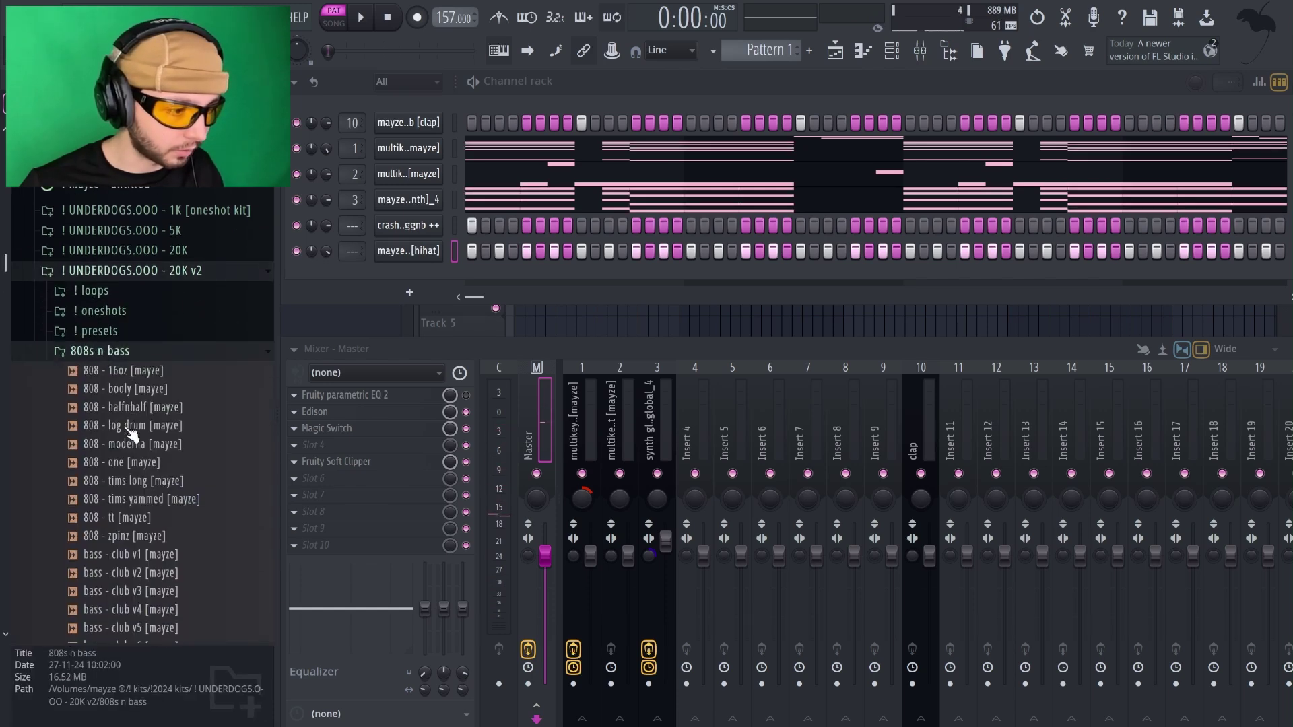
click(135, 466)
drag(135, 466, 423, 271)
Enable the volume envelope of the 808 - tims long channel with attack and release at minimum, and close its settings.
click(409, 278)
click(342, 149)
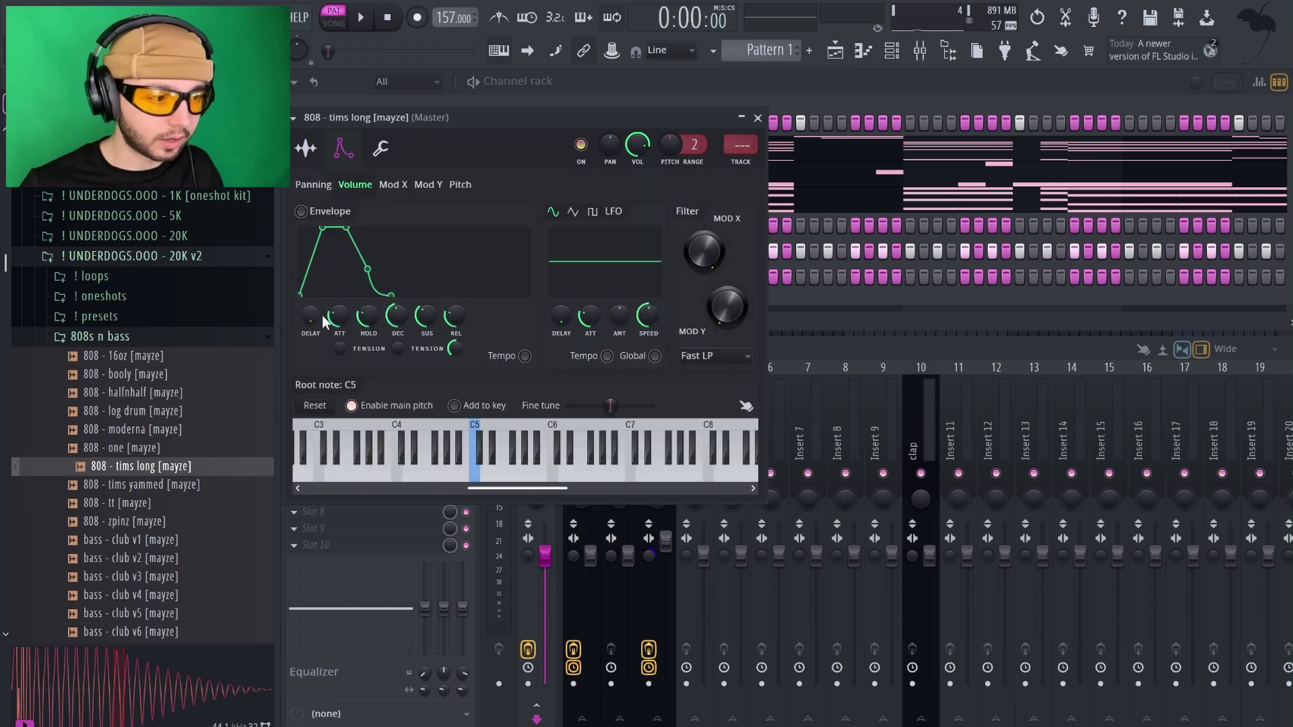
drag(340, 316, 340, 337)
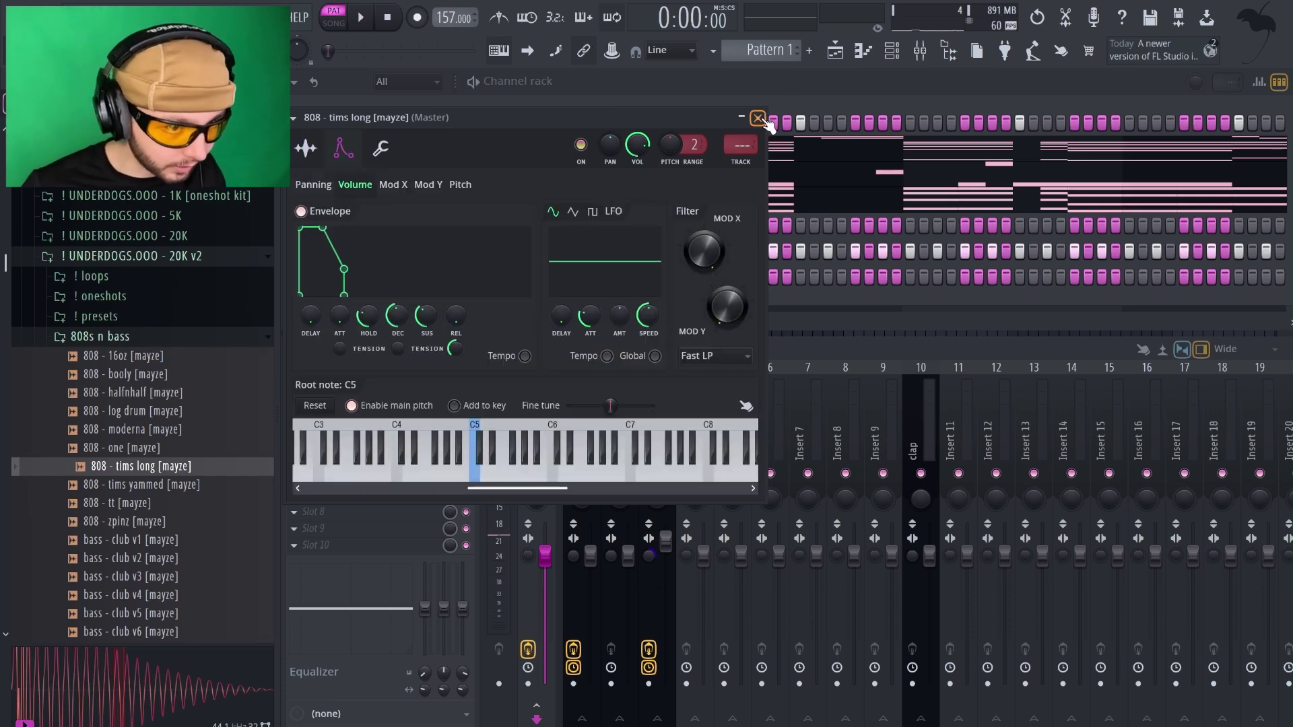
click(758, 119)
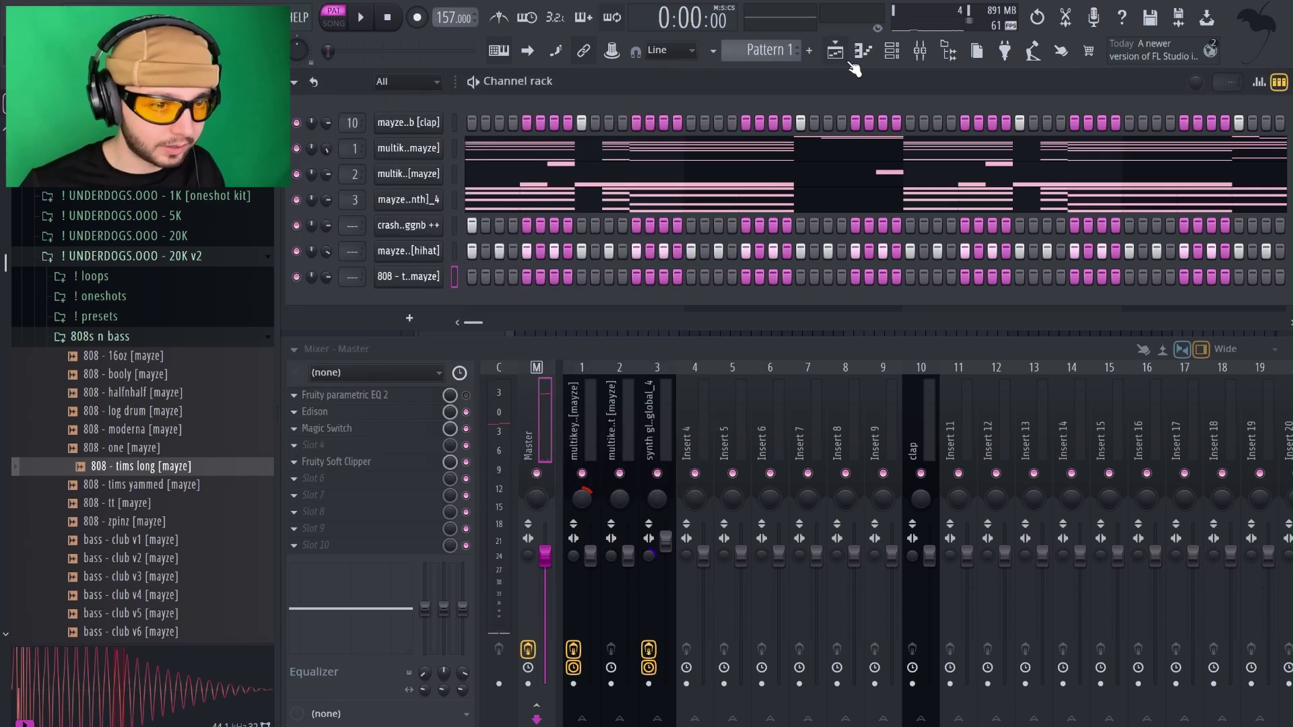
Write an A4 and a G#4 note for the 808 in the piano roll's opening bars and duplicate both into bar 3.
click(863, 51)
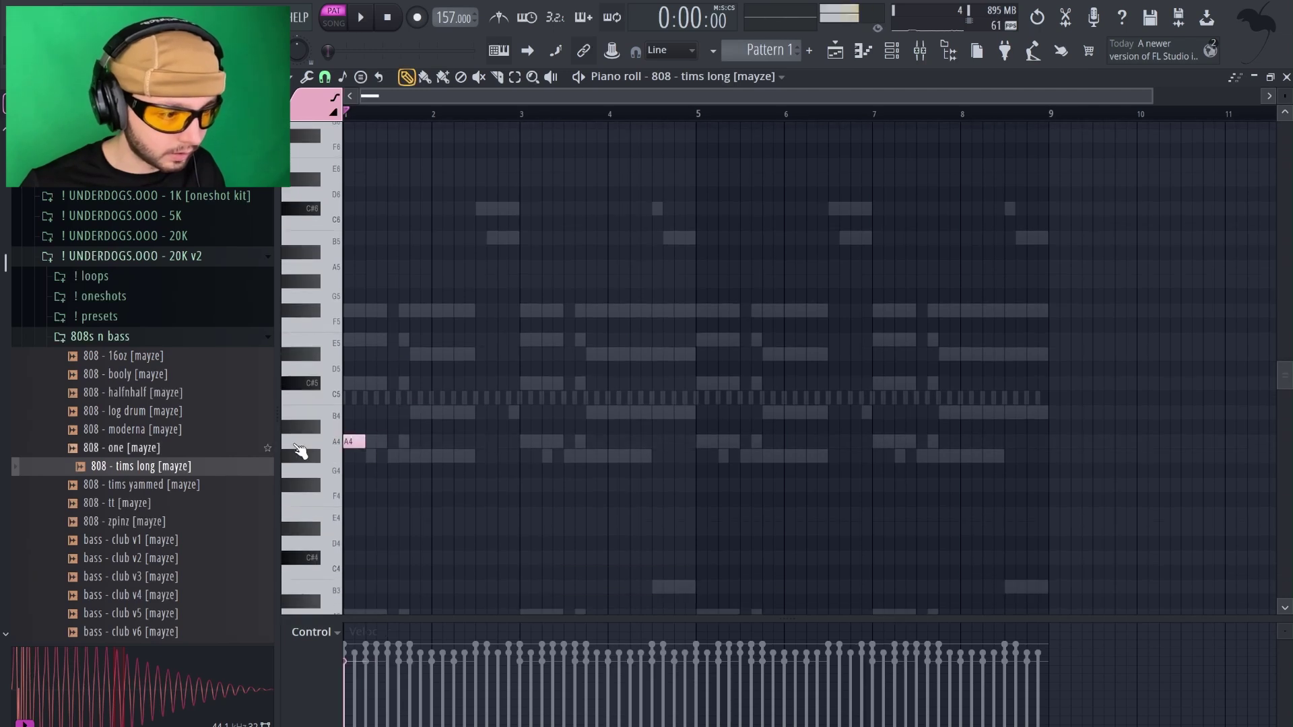
scroll(399, 446, up, 2)
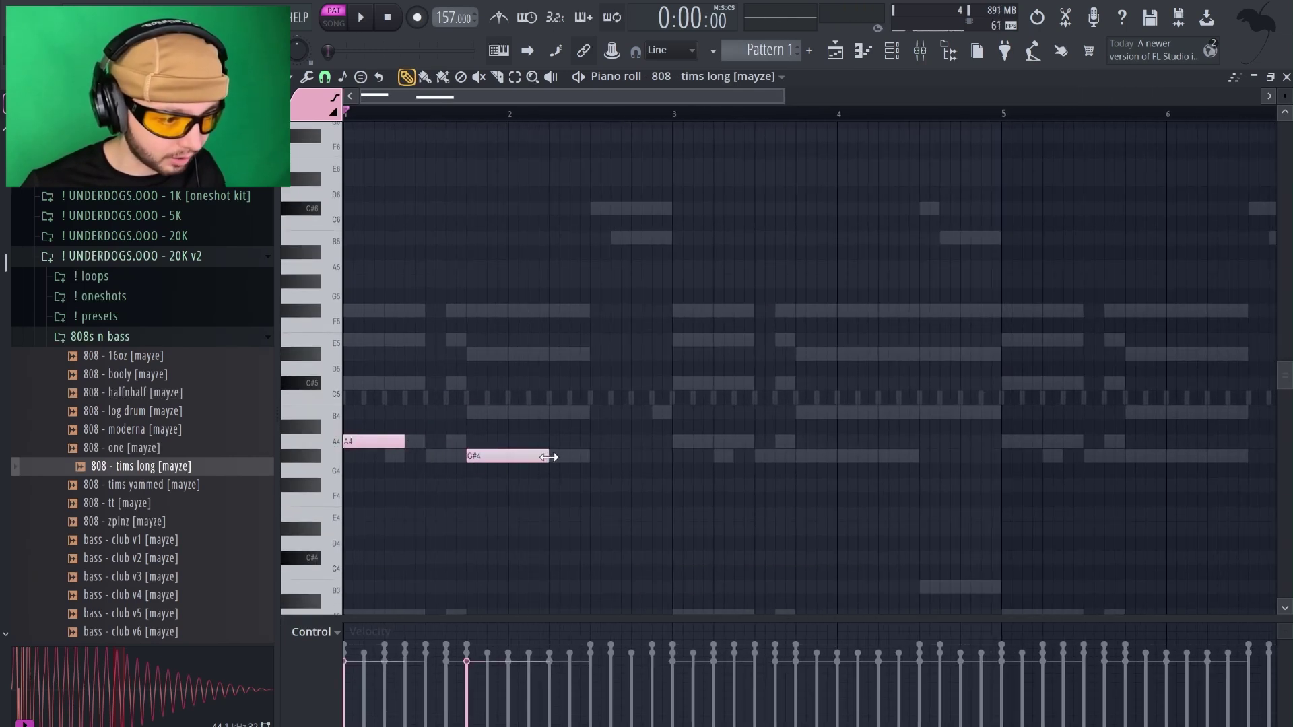
scroll(547, 457, down, 1)
key(ctrl+a)
drag(453, 456, 700, 469)
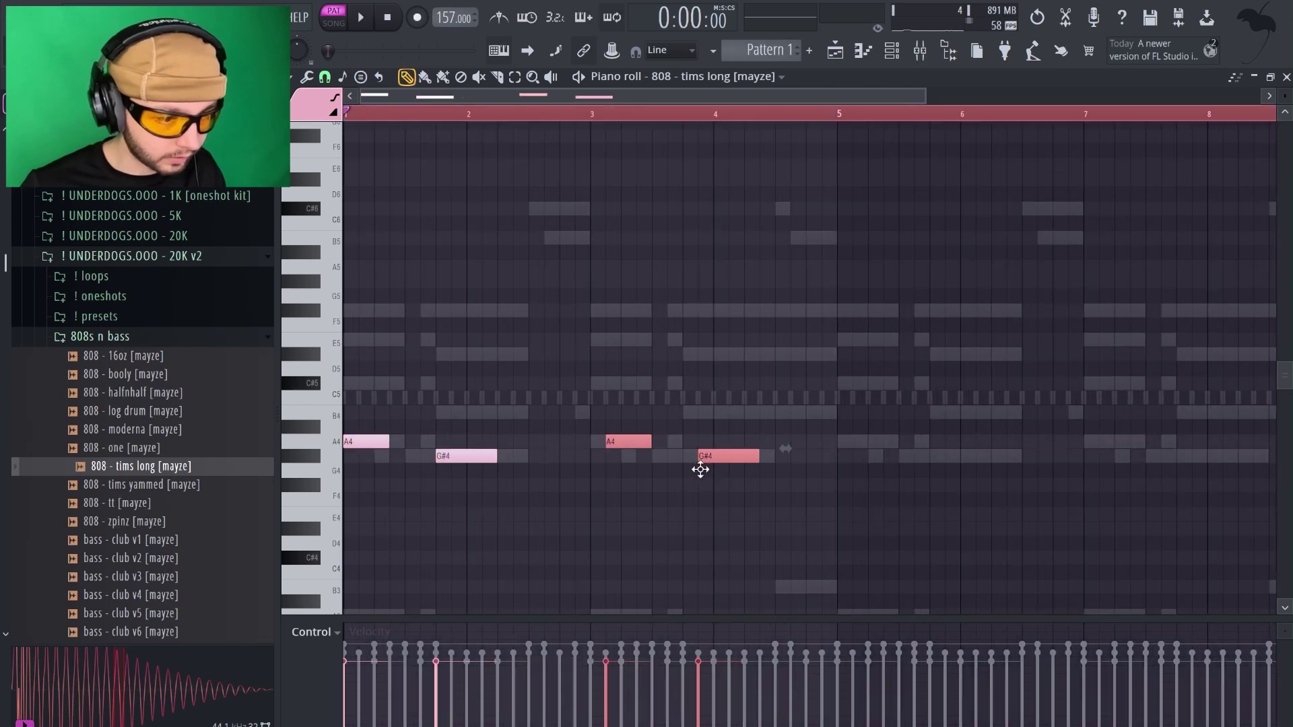
Transpose the 808 notes up one octave and duplicate the four-bar phrase into bars 5 to 8.
key(ctrl+Up)
key(space)
scroll(614, 462, down, 1)
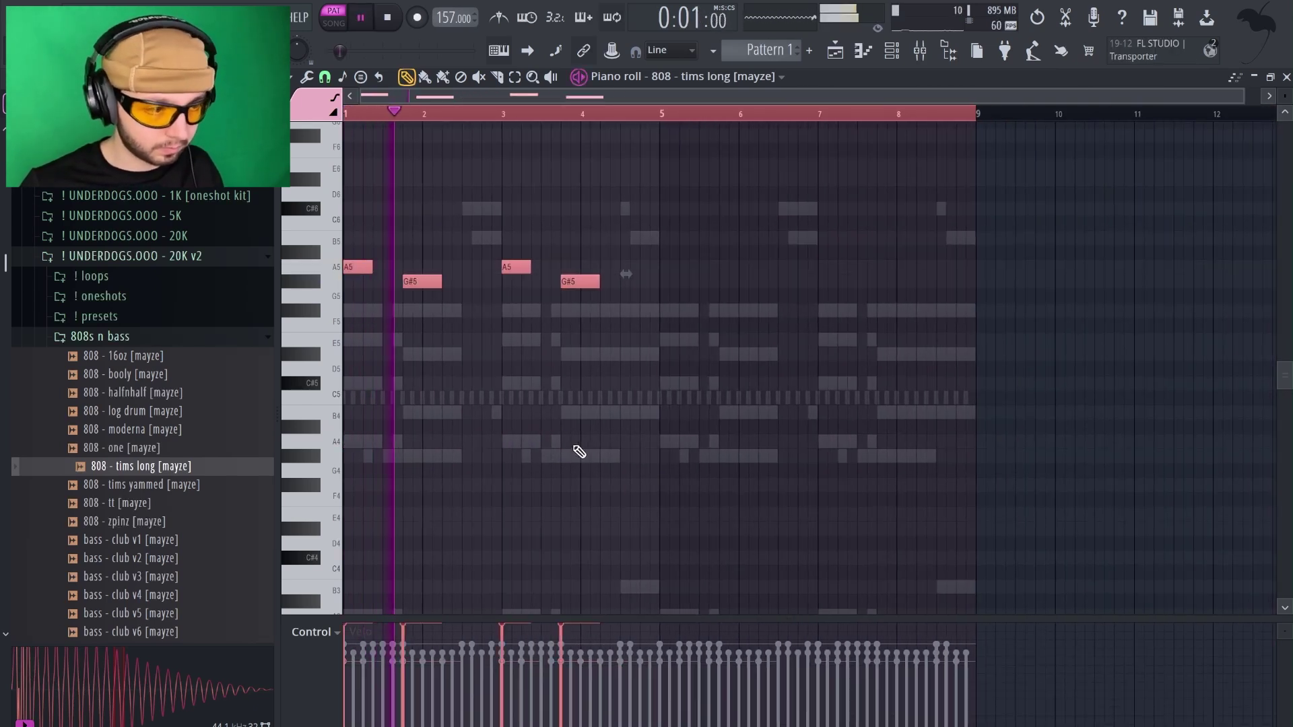
drag(427, 282, 742, 283)
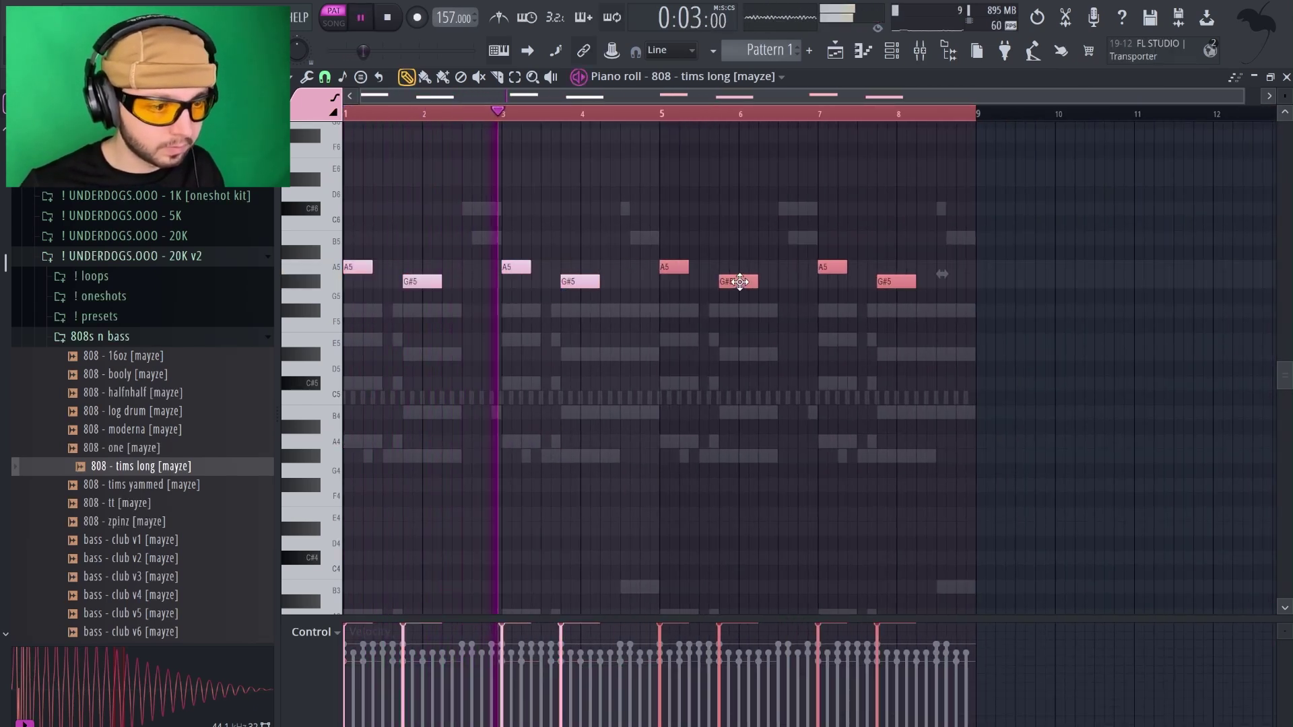
right_click(709, 370)
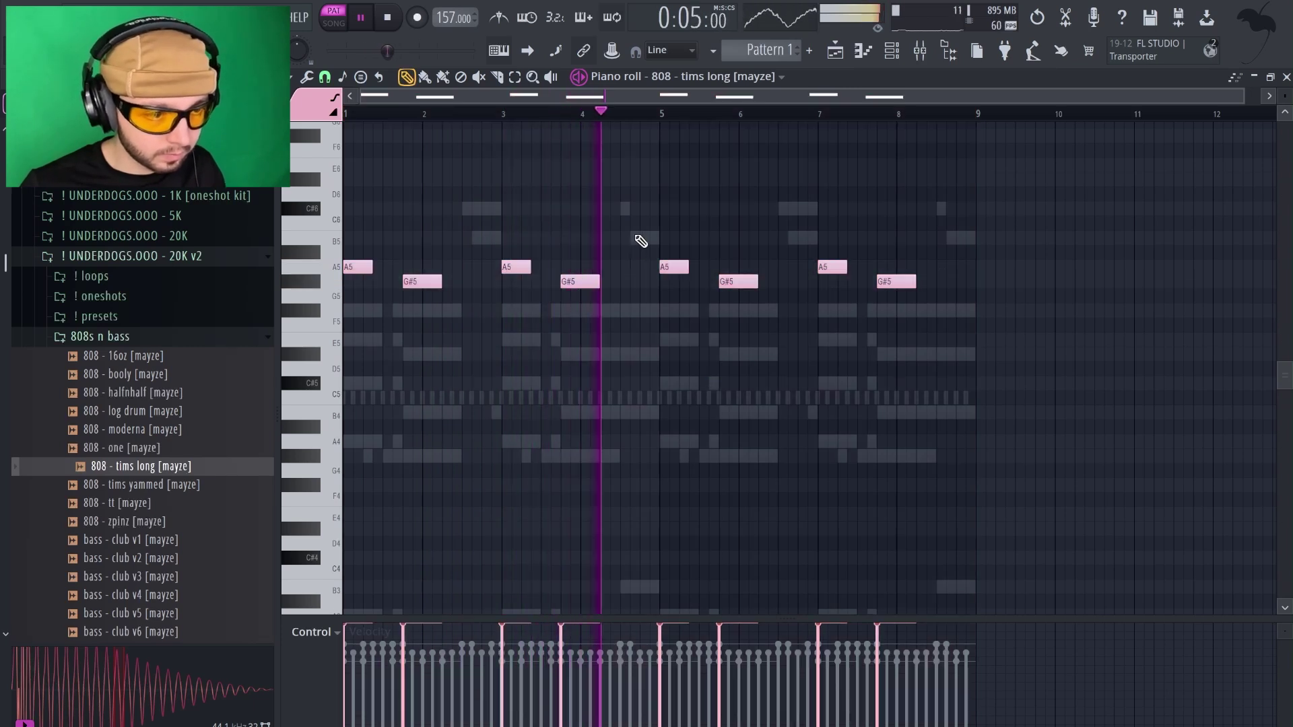
Add a B5 note at the end of bar 4 and another at the end of bar 8.
click(650, 237)
drag(653, 236, 658, 236)
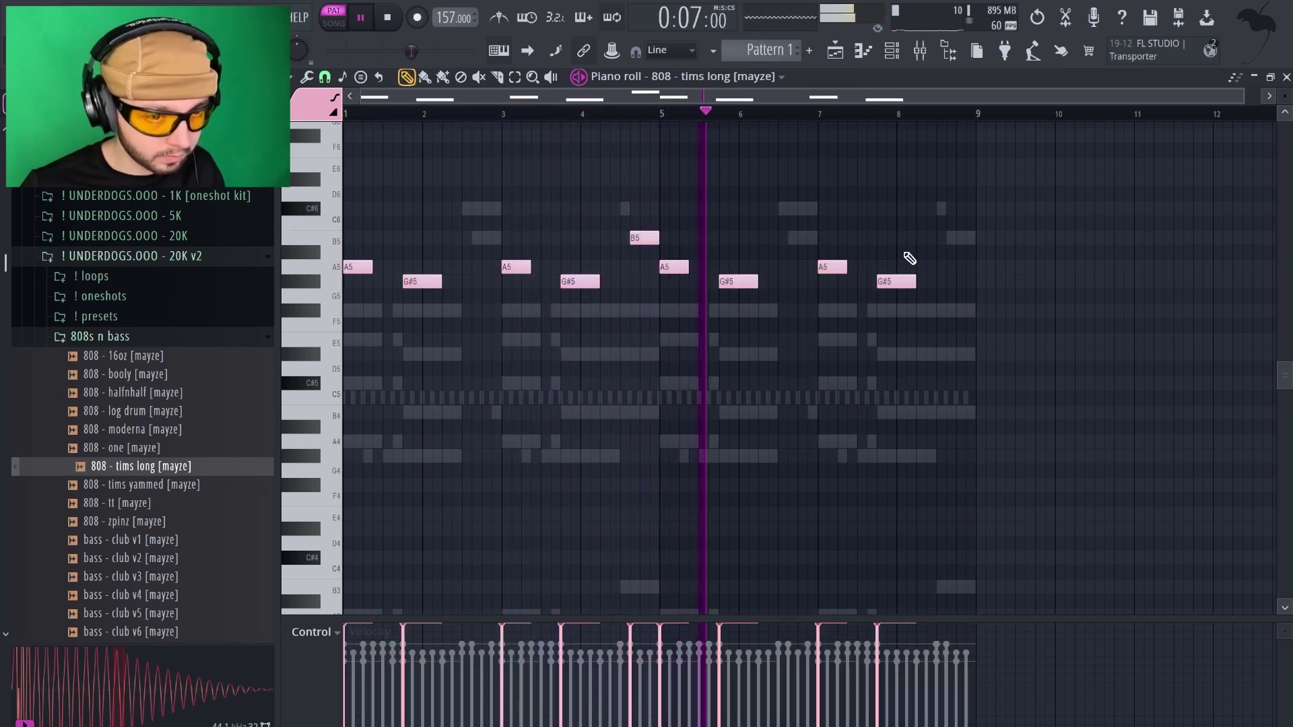
click(958, 238)
key(space)
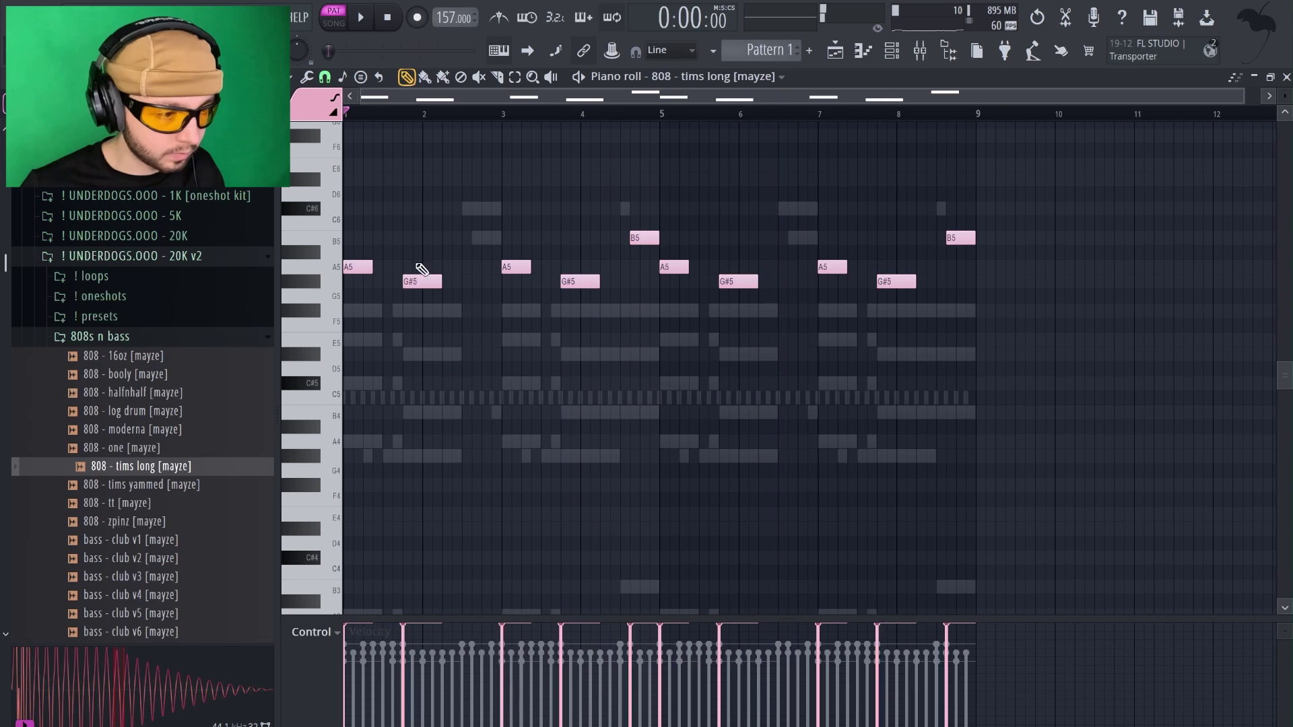
Try extra G#5 and A5 notes around the 808 notes in bars 1 and 2 while auditioning the pattern.
key(space)
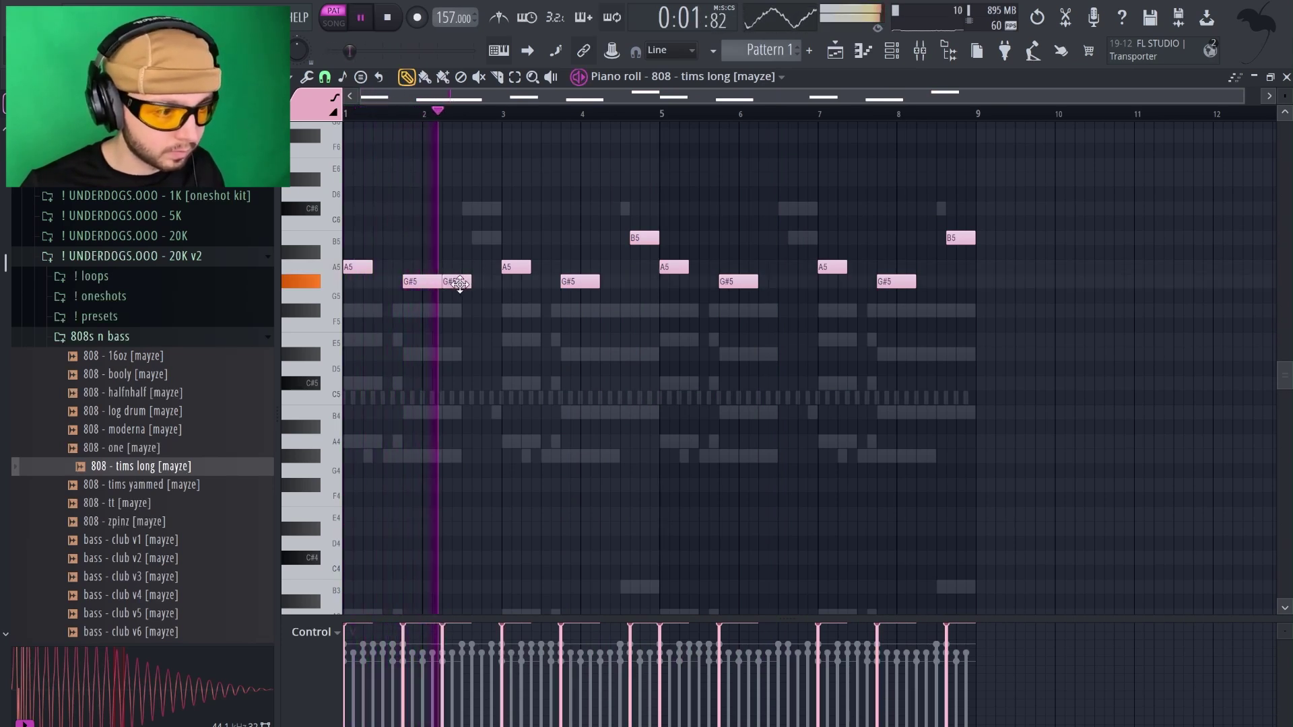
key(space)
key(space)
key(space)
mouse_move(396, 267)
mouse_down()
mouse_move(378, 267)
mouse_move(381, 280)
mouse_up()
key(space)
key(space)
key(space)
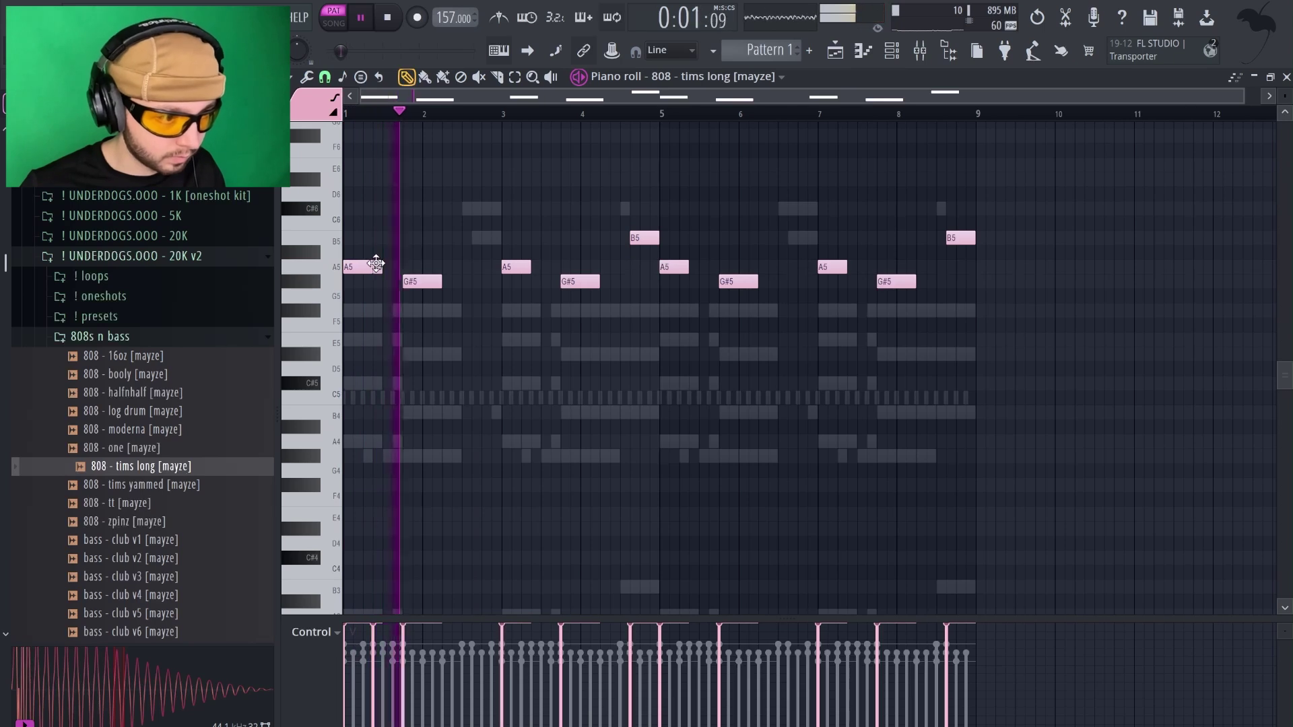
right_click(378, 266)
key(space)
key(space)
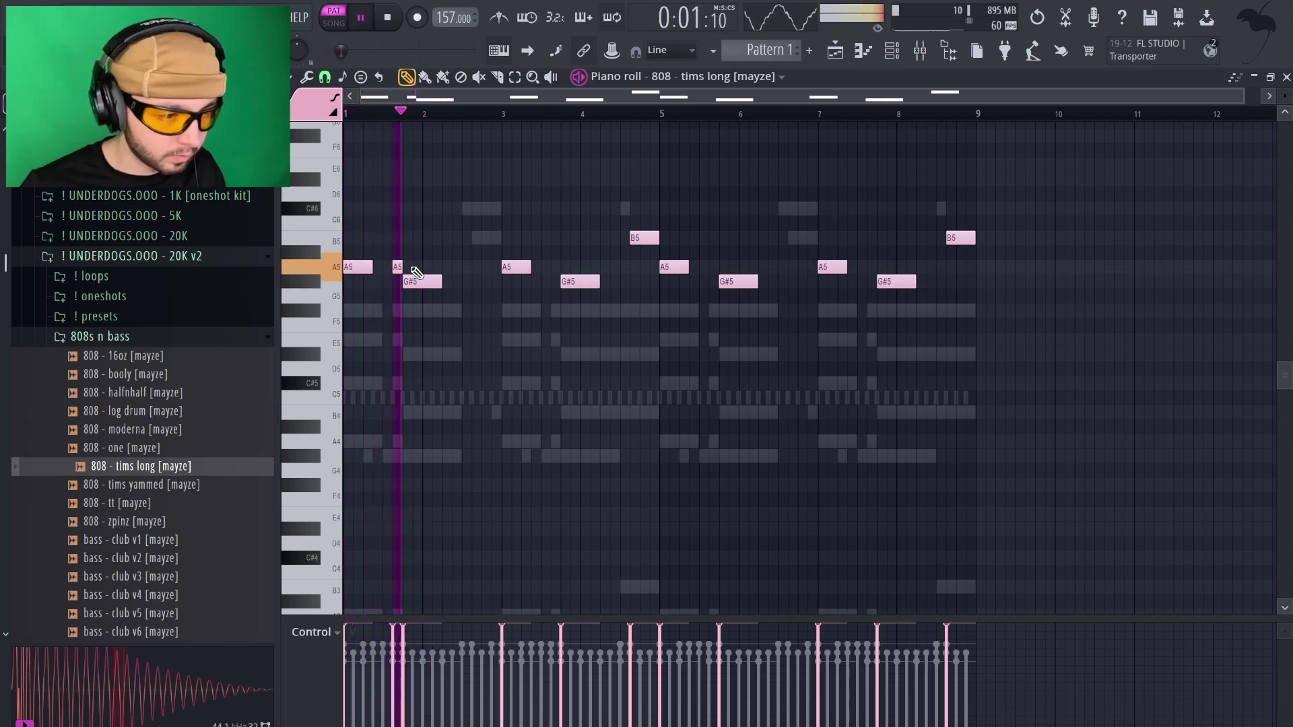
key(space)
key(space)
Add short repeated G#5 notes at the ends of the G#5 notes in bars 2 and 4.
drag(441, 281, 457, 282)
click(437, 282)
key(space)
key(space)
click(446, 283)
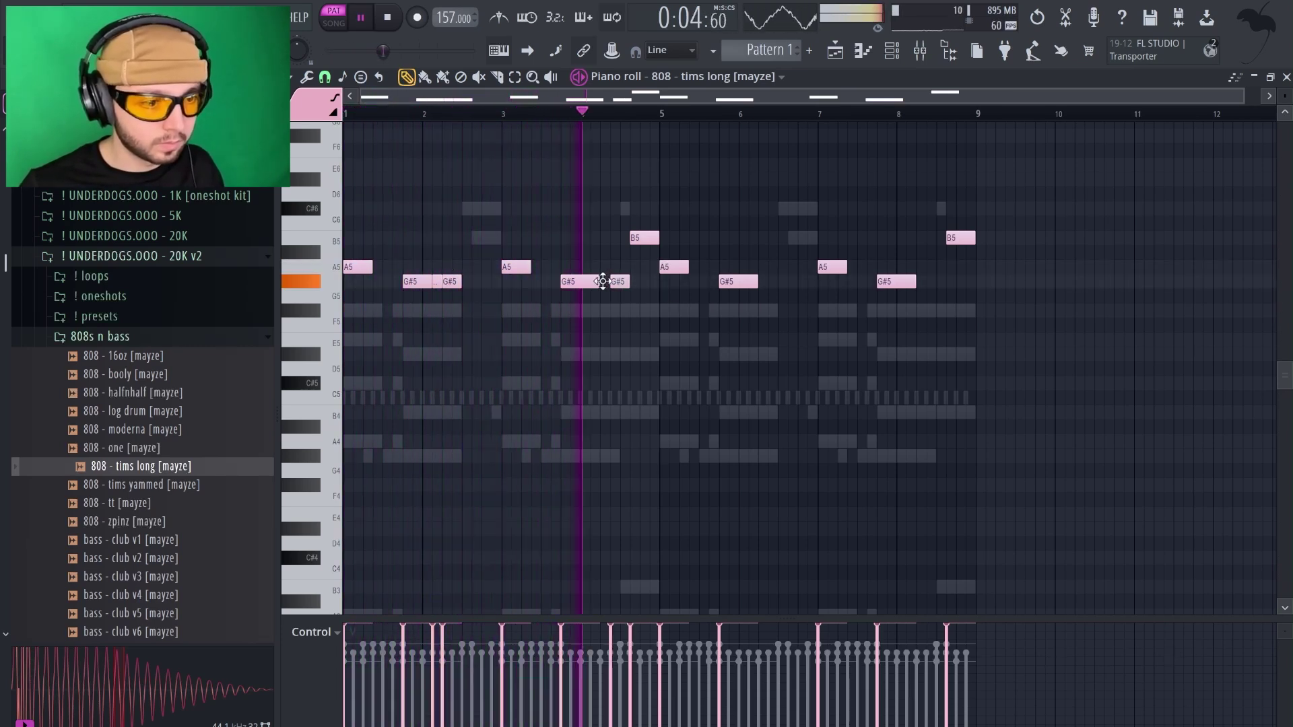
click(608, 282)
Delete the 808 notes in bars 5 to 8 and replace them with a duplicate of the first four bars.
right_click(674, 268)
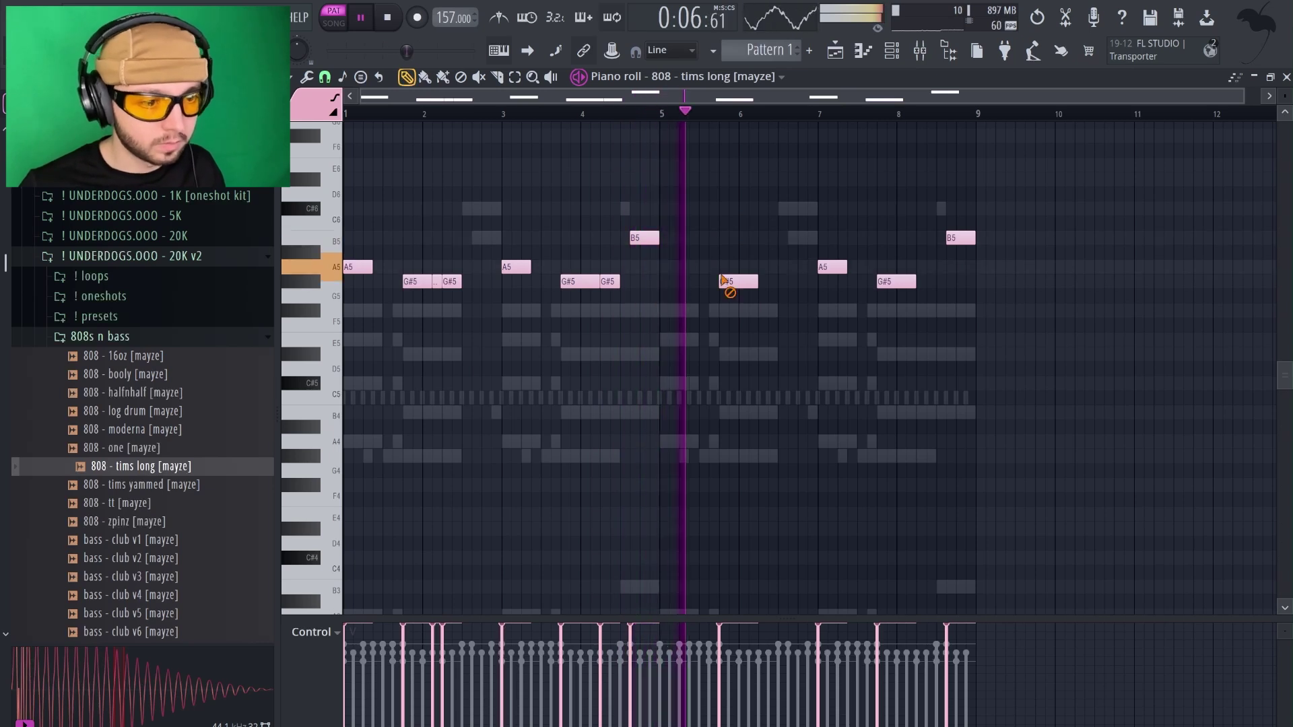
right_click(729, 282)
right_click(831, 269)
right_click(895, 281)
right_click(961, 239)
key(ctrl+a)
key(ctrl+b)
key(ctrl+d)
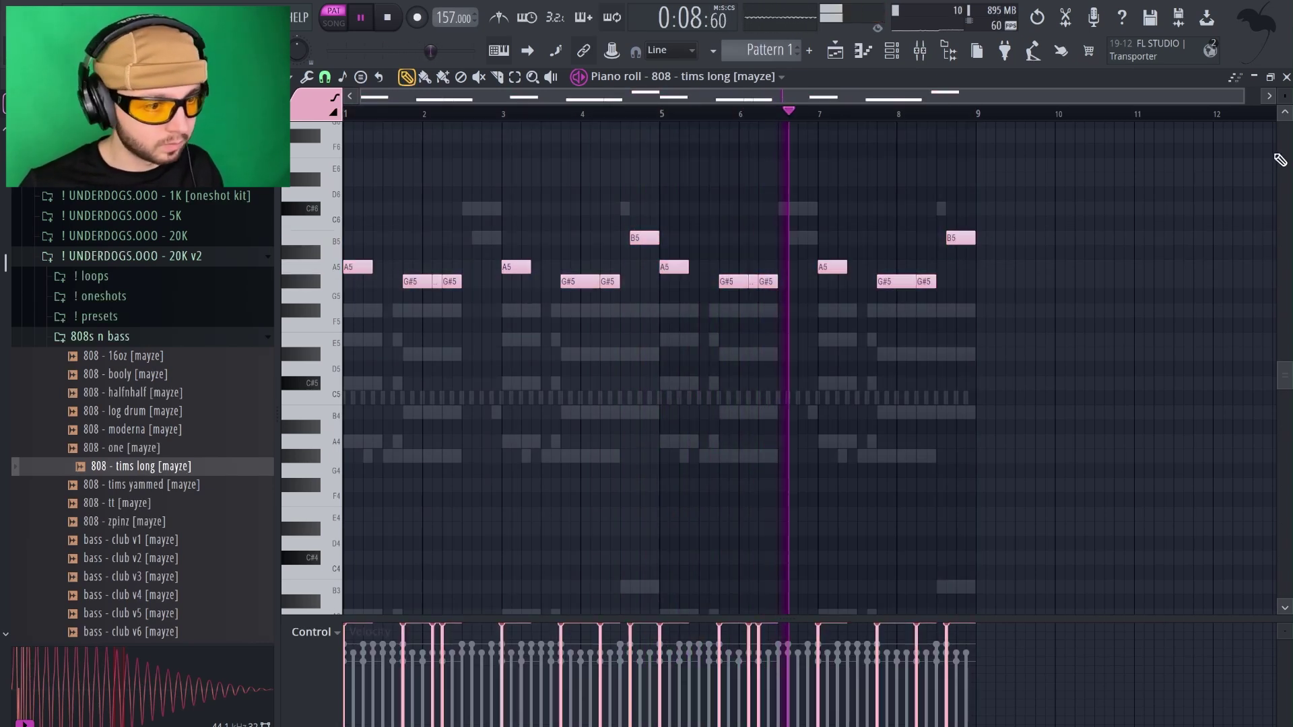
Transpose all 808 notes down one octave, deselect them, close the piano roll and stop playback.
key(ctrl+a)
key(ctrl+Down)
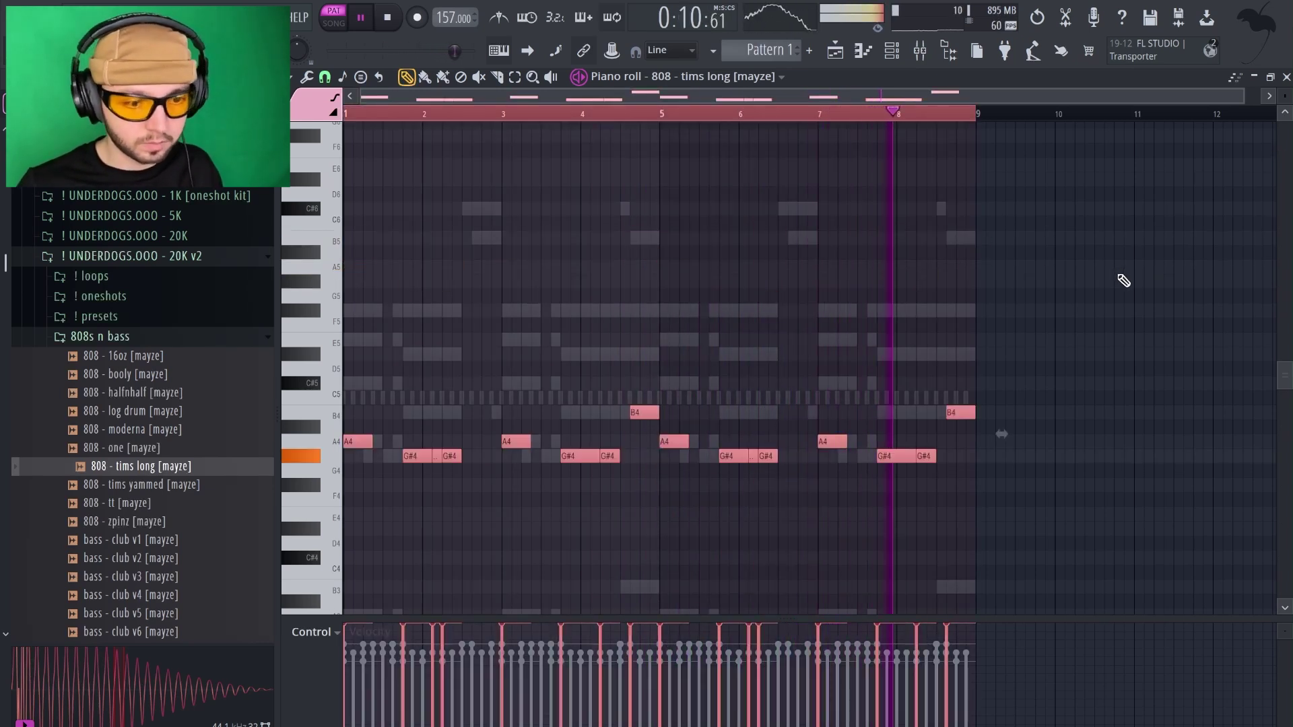
key(ctrl+d)
key(Escape)
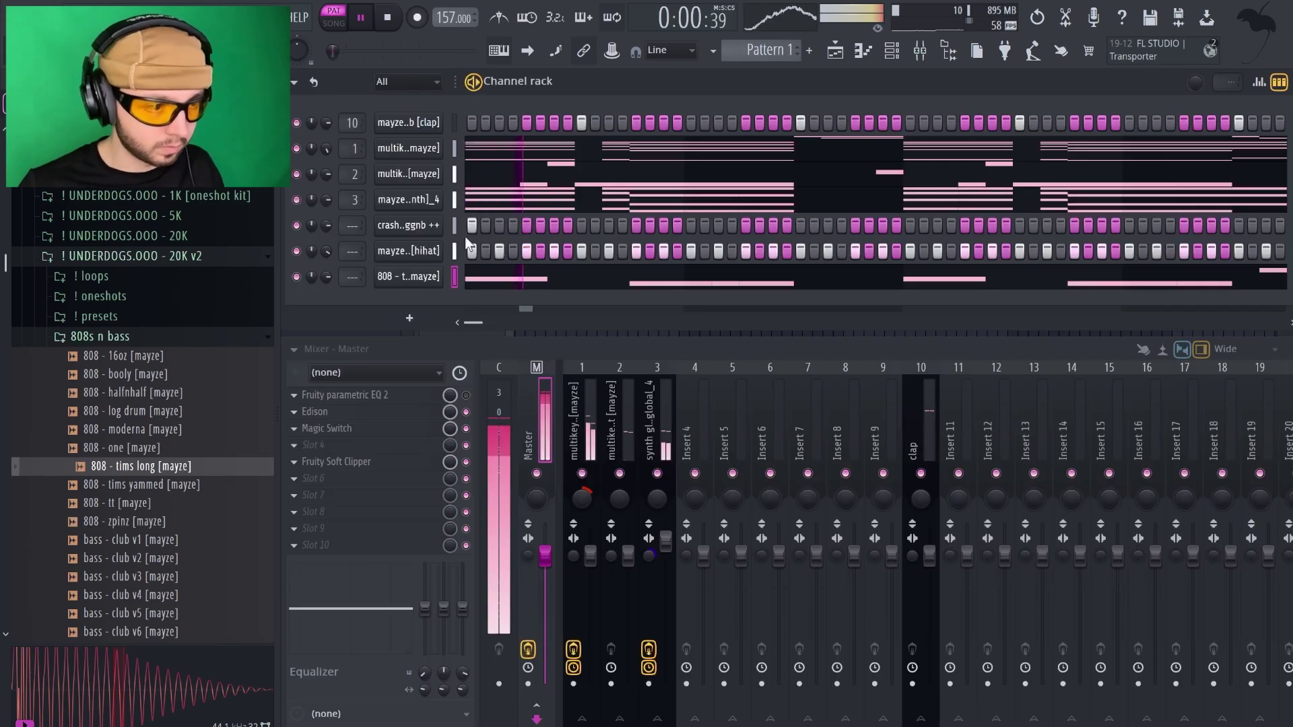
key(space)
key(F7)
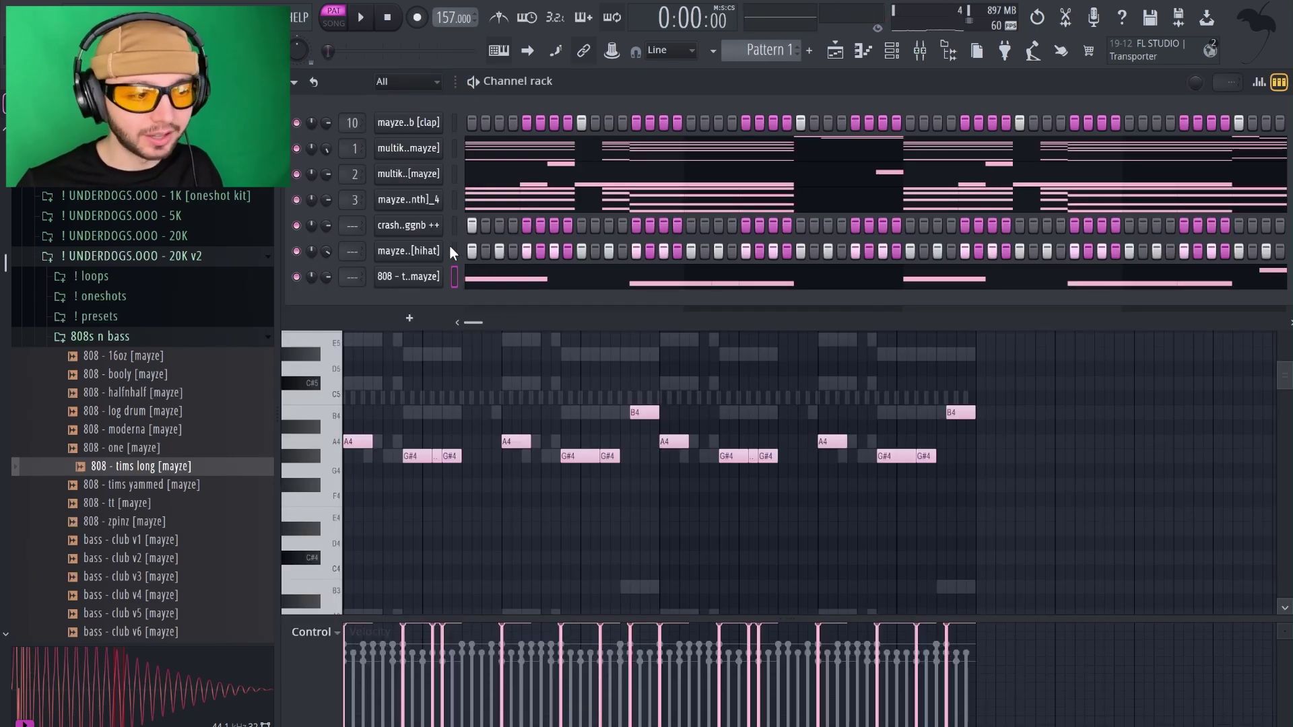
right_click(1054, 398)
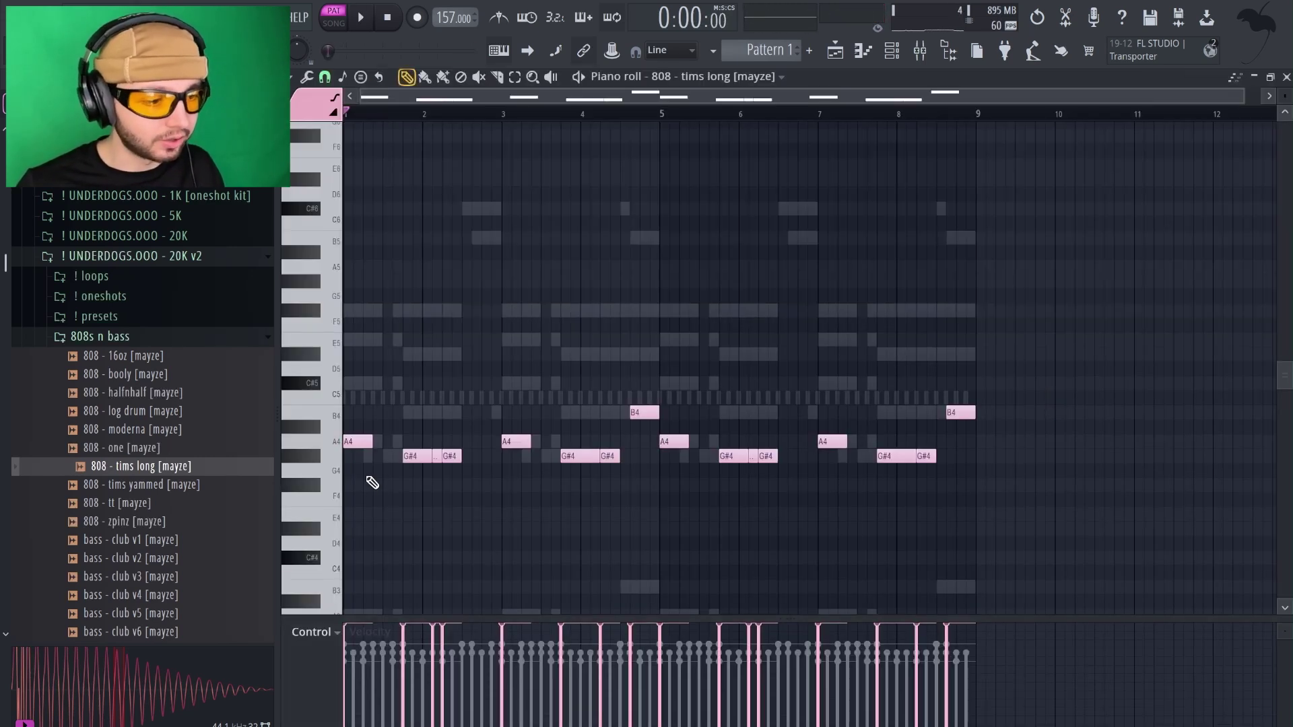
drag(347, 441, 933, 441)
ctrl+click(831, 329)
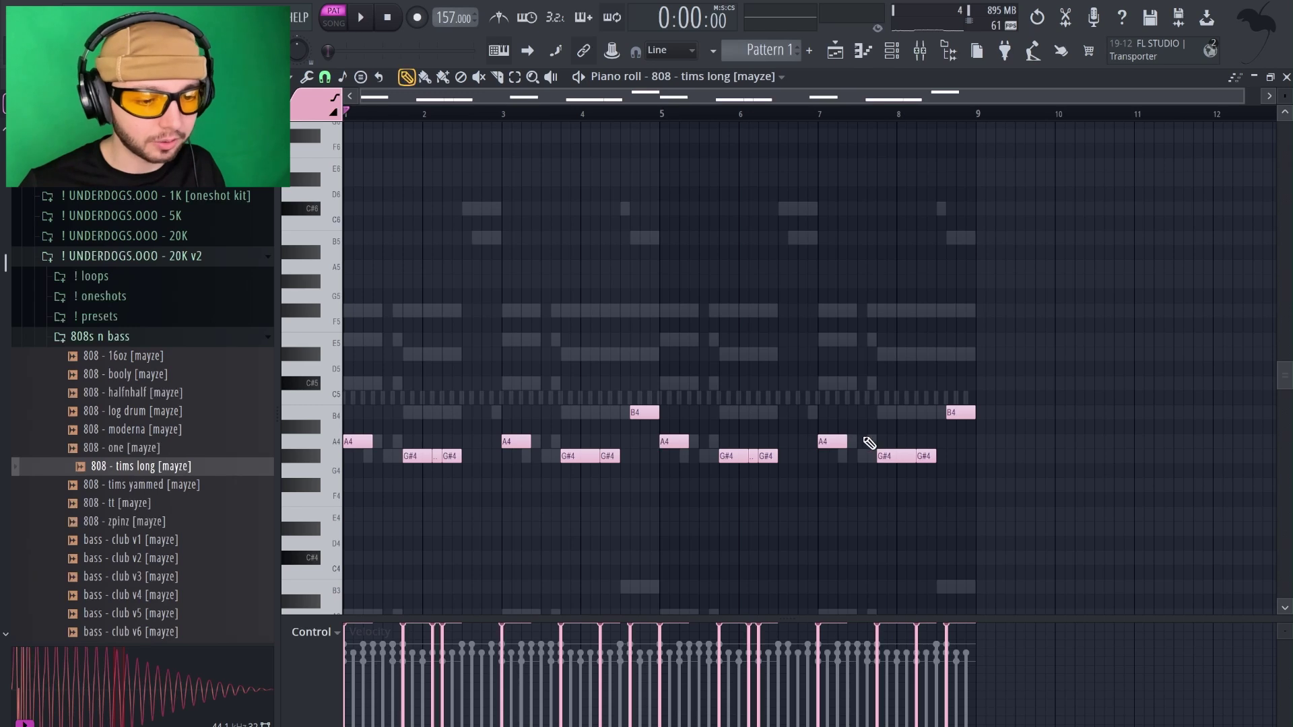
drag(917, 442, 319, 448)
ctrl+click(612, 274)
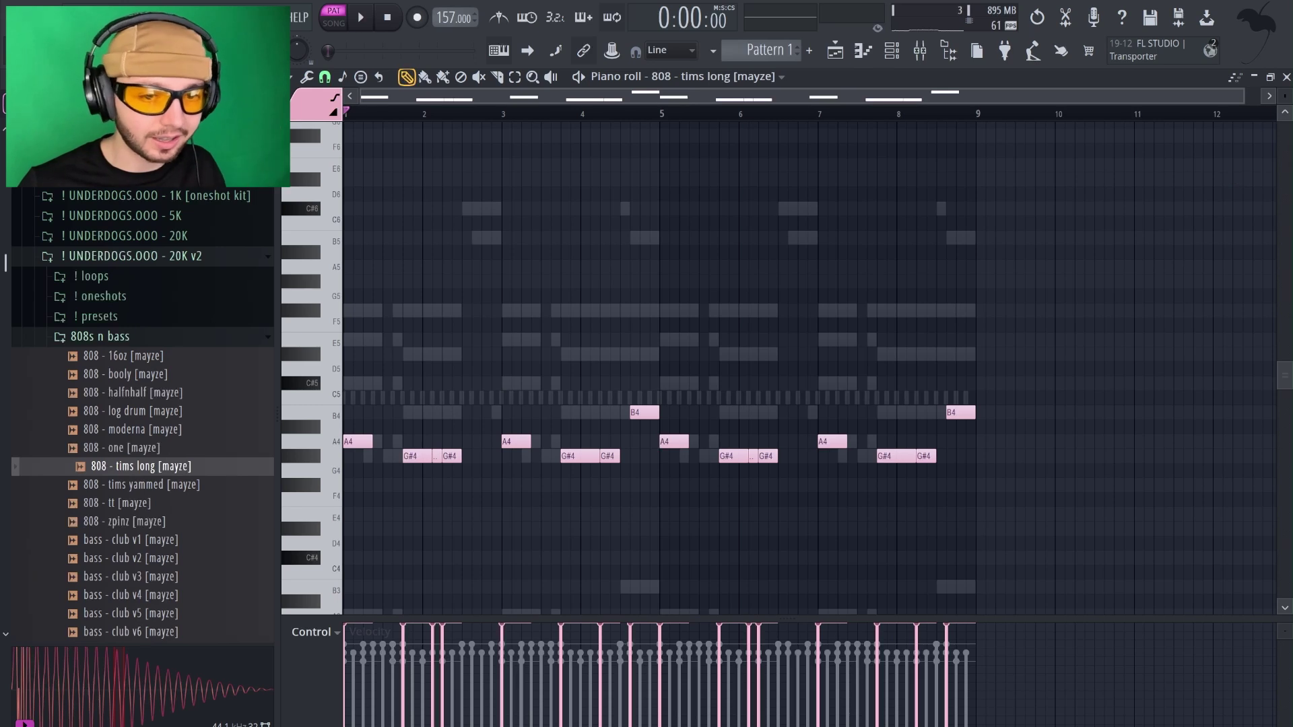
click(1285, 77)
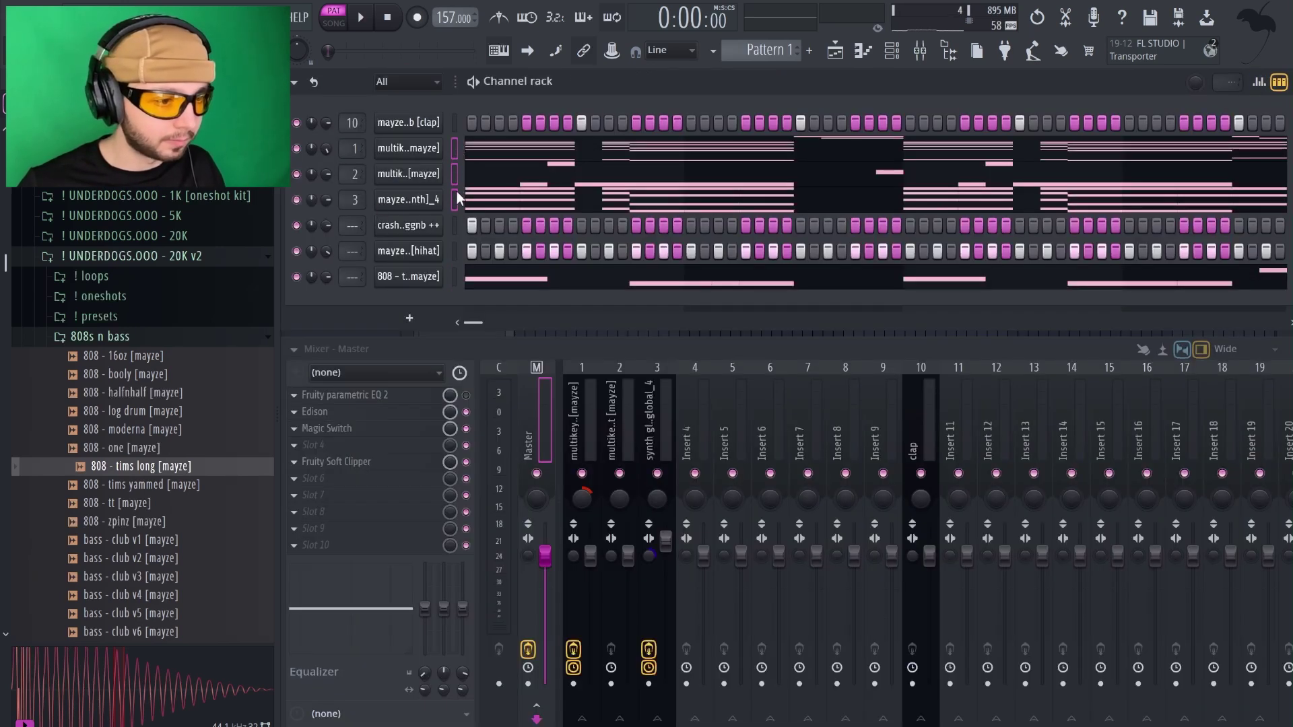
Transpose the selected multikey, synth and 808 channels by 3 semitones and play the pattern.
click(295, 82)
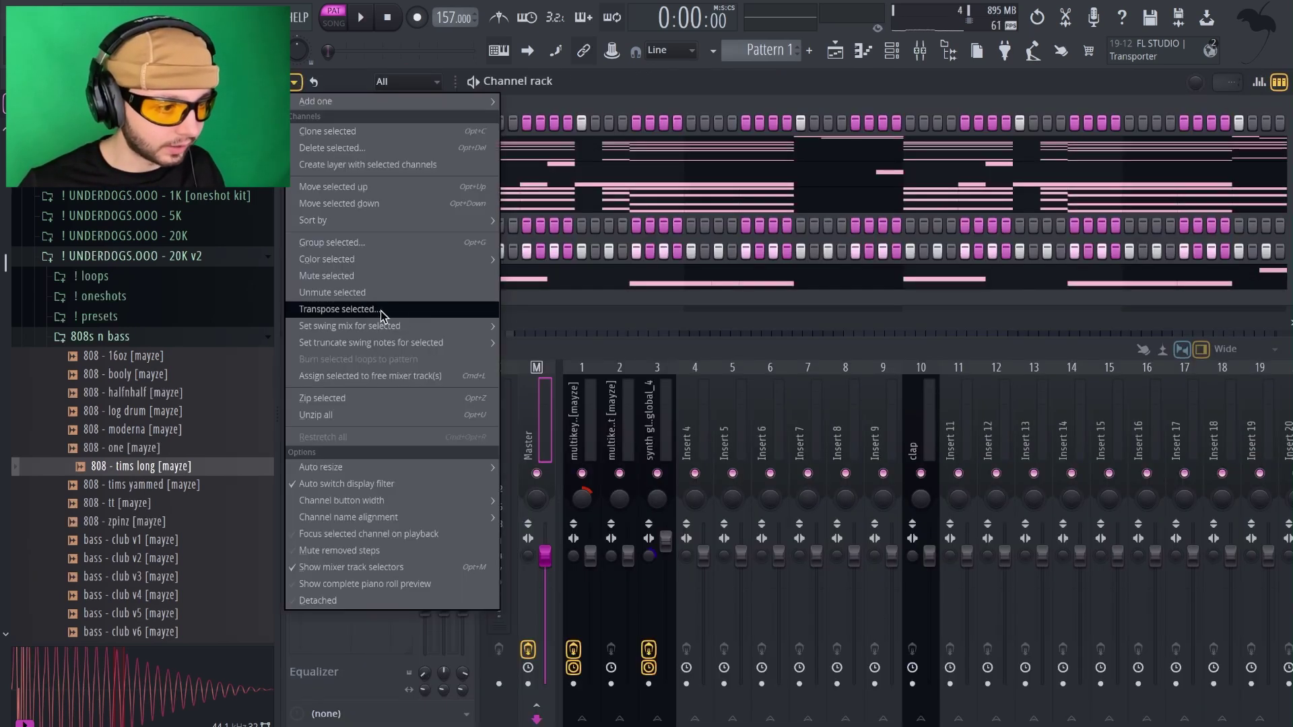
click(330, 301)
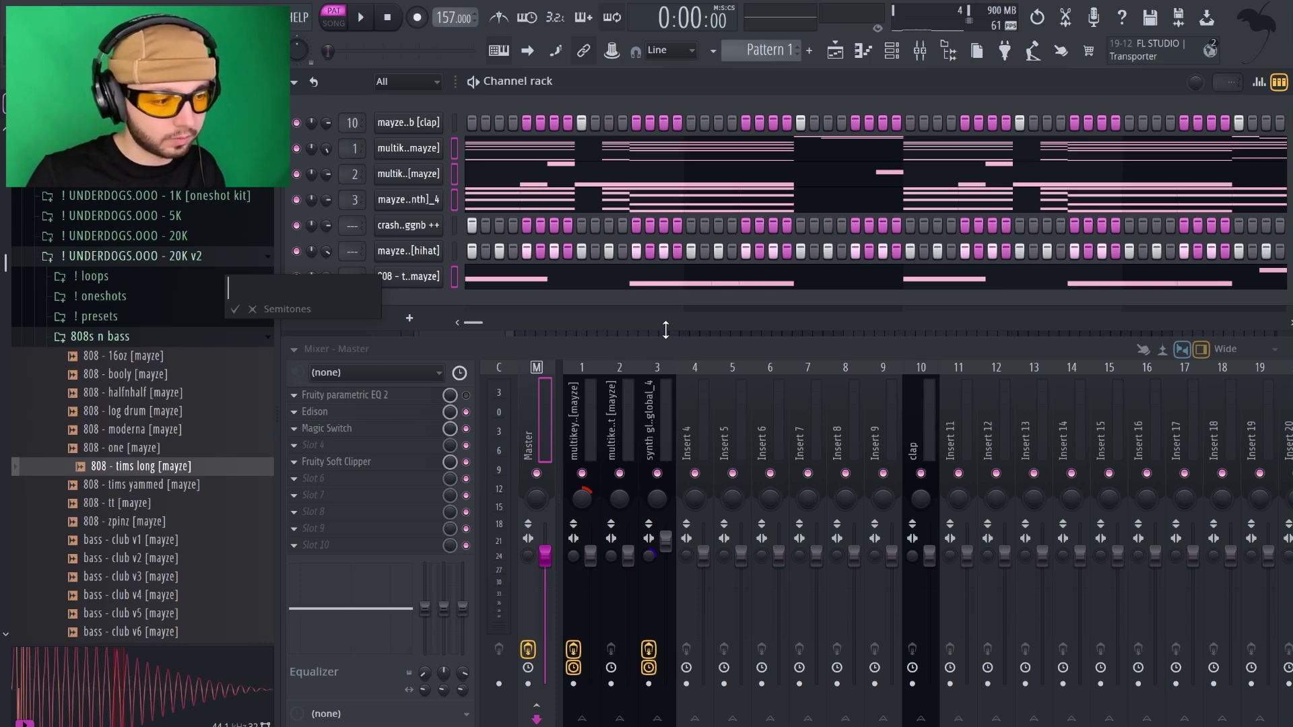
text(3)
key(Return)
key(space)
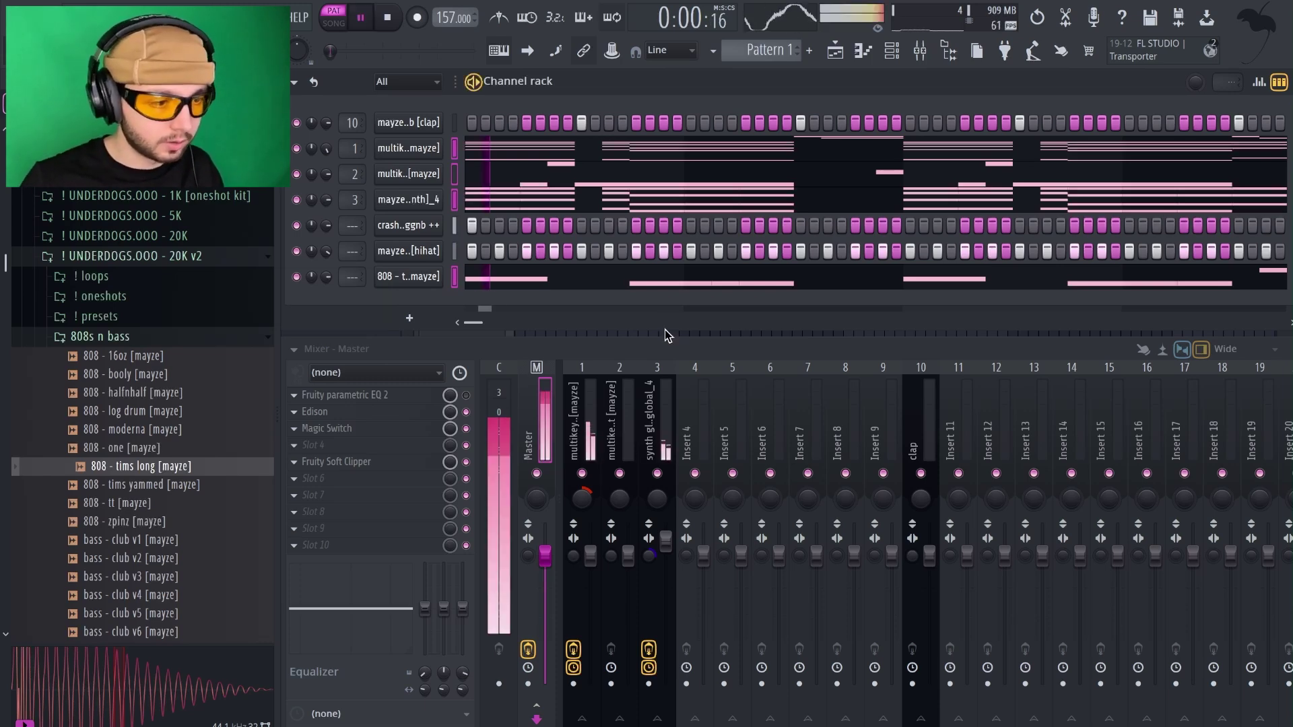
Check the 808 notes in the piano roll and adjust the 808 channel's volume by ear.
click(639, 283)
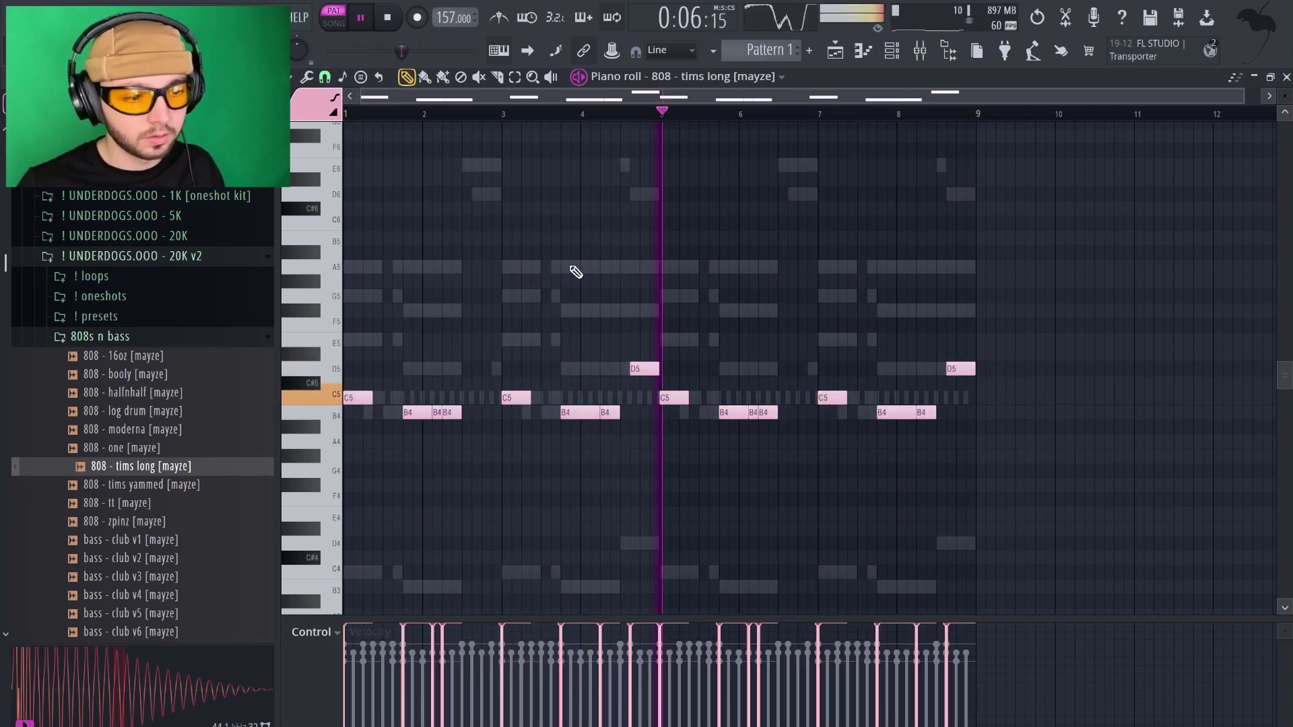
key(Escape)
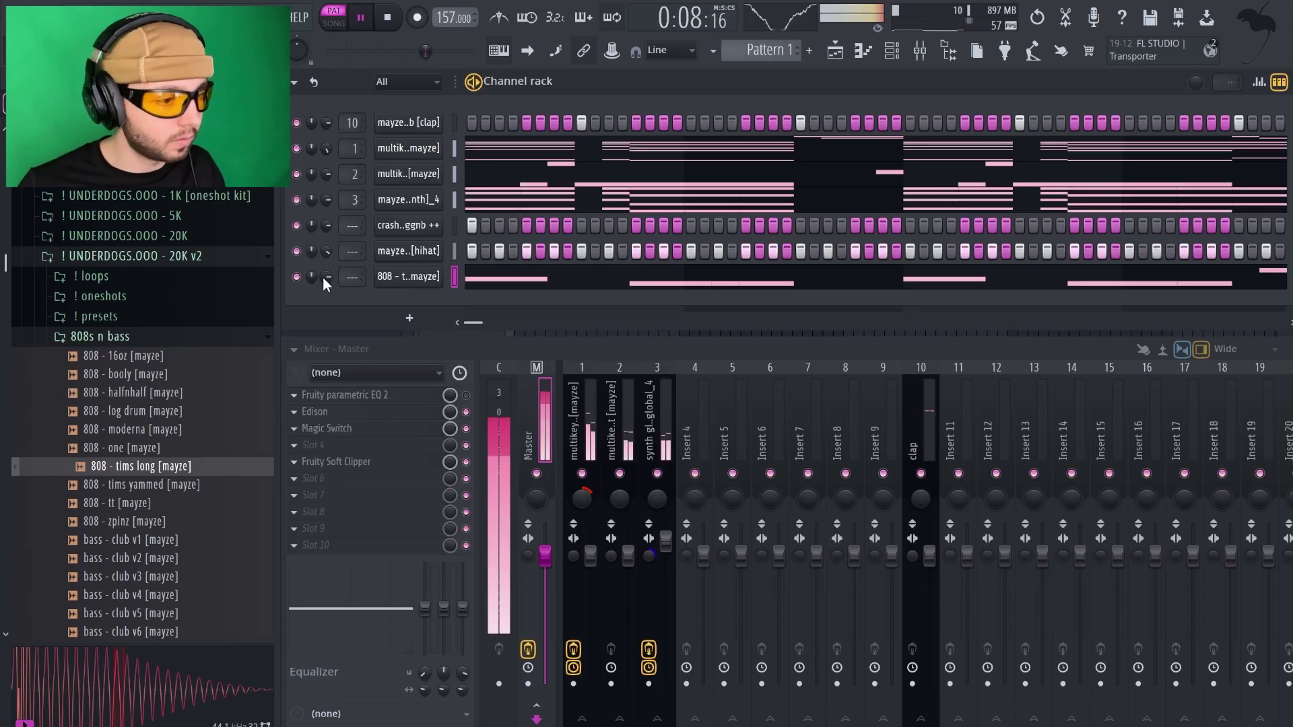
drag(323, 283, 323, 302)
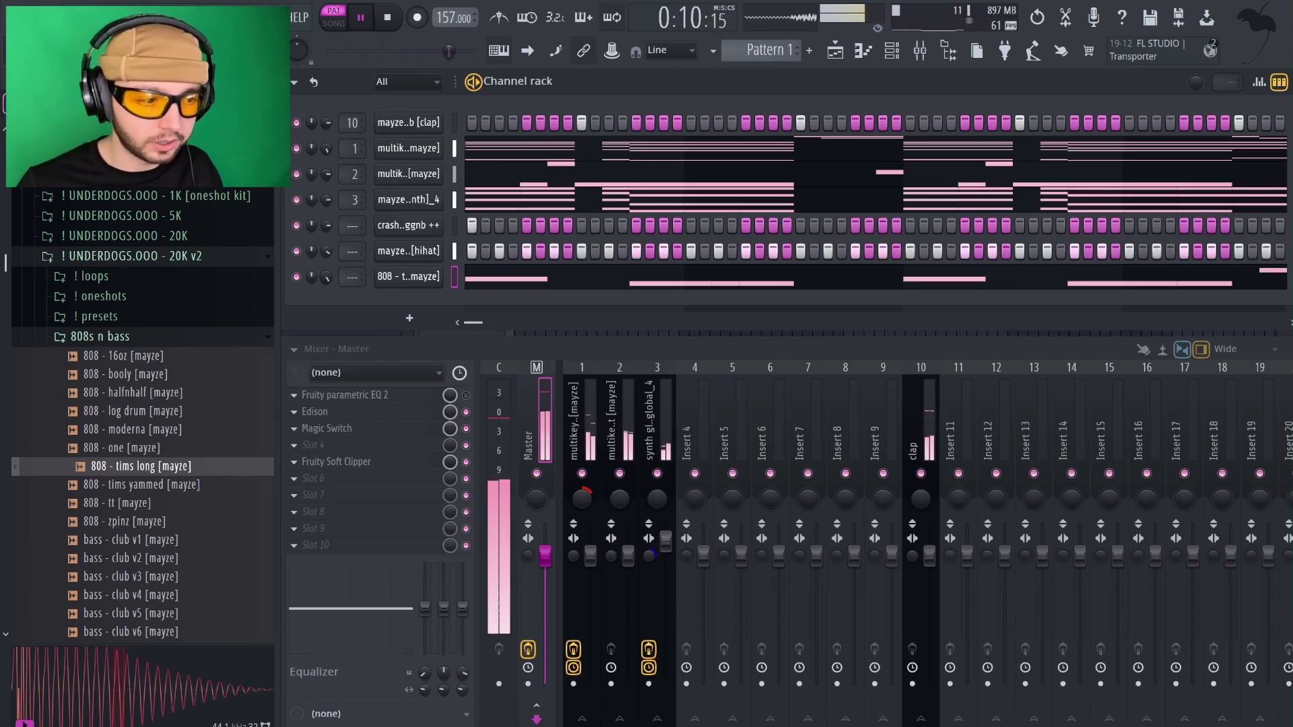
drag(326, 277, 326, 271)
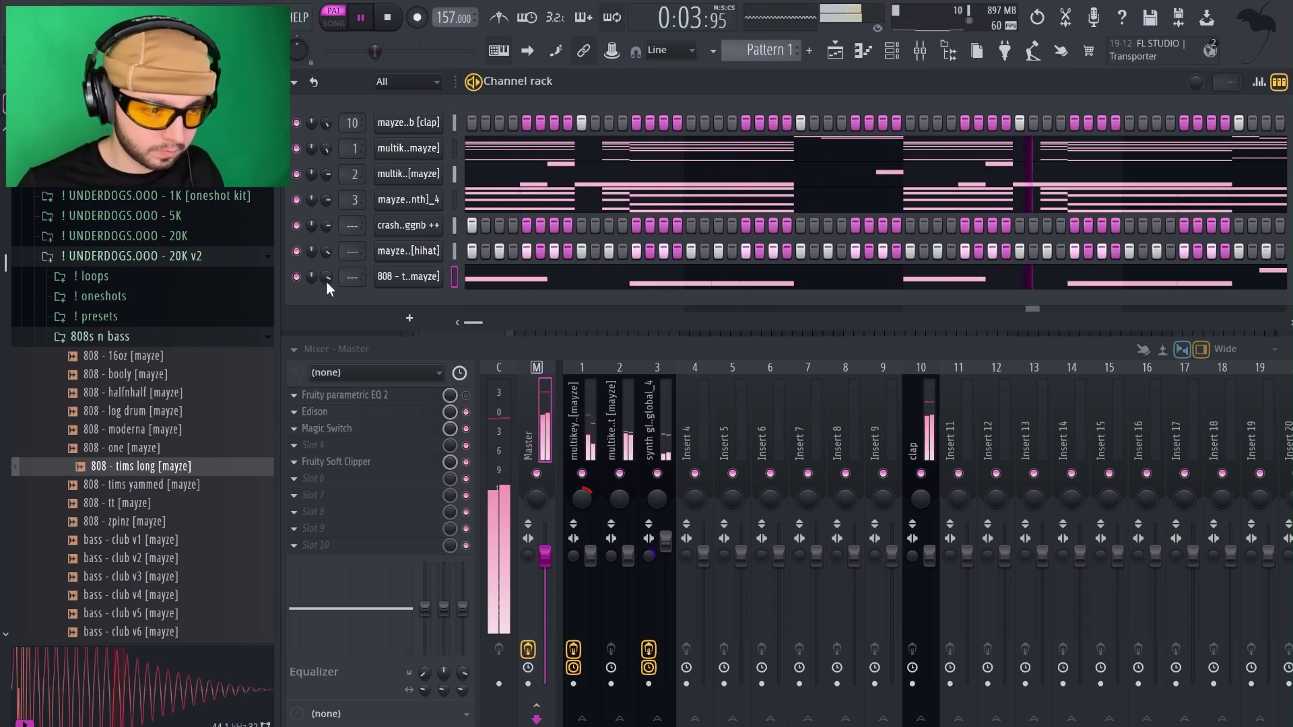
Compare the mix with the fried pad track muted and unmuted, and raise the multikey - text track's mixer fader slightly.
click(597, 422)
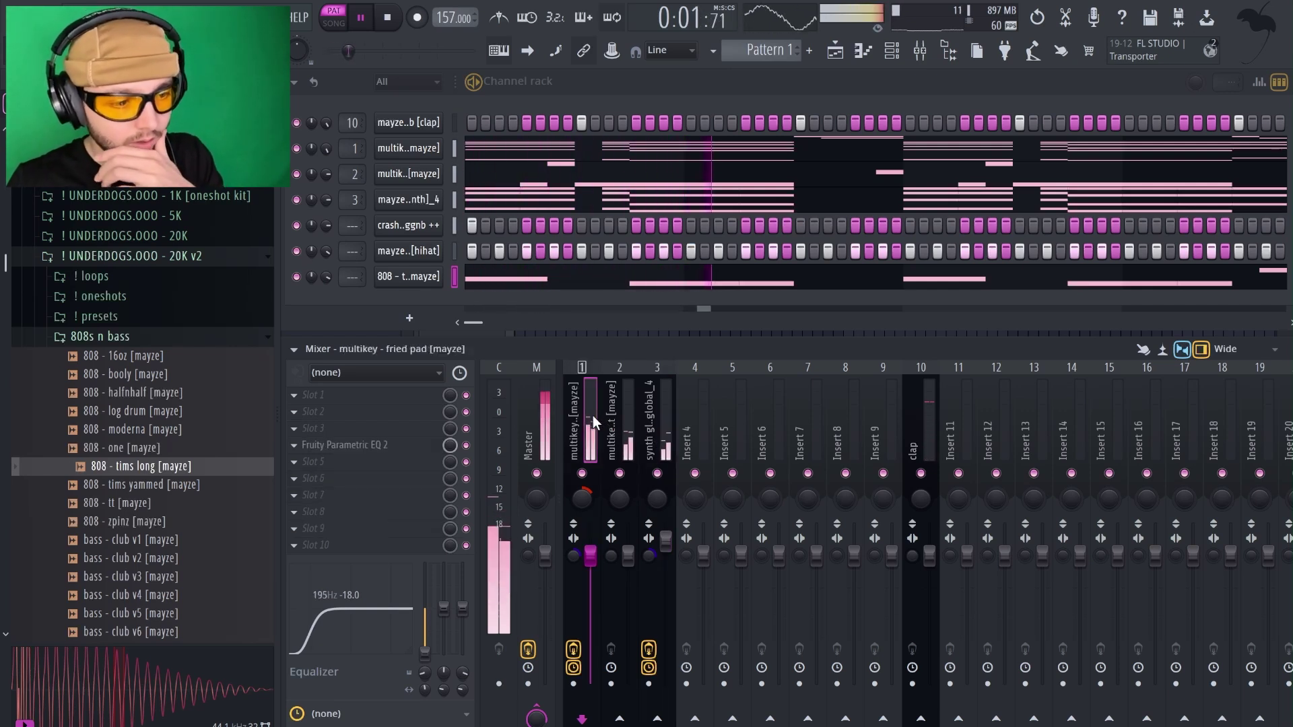
click(653, 404)
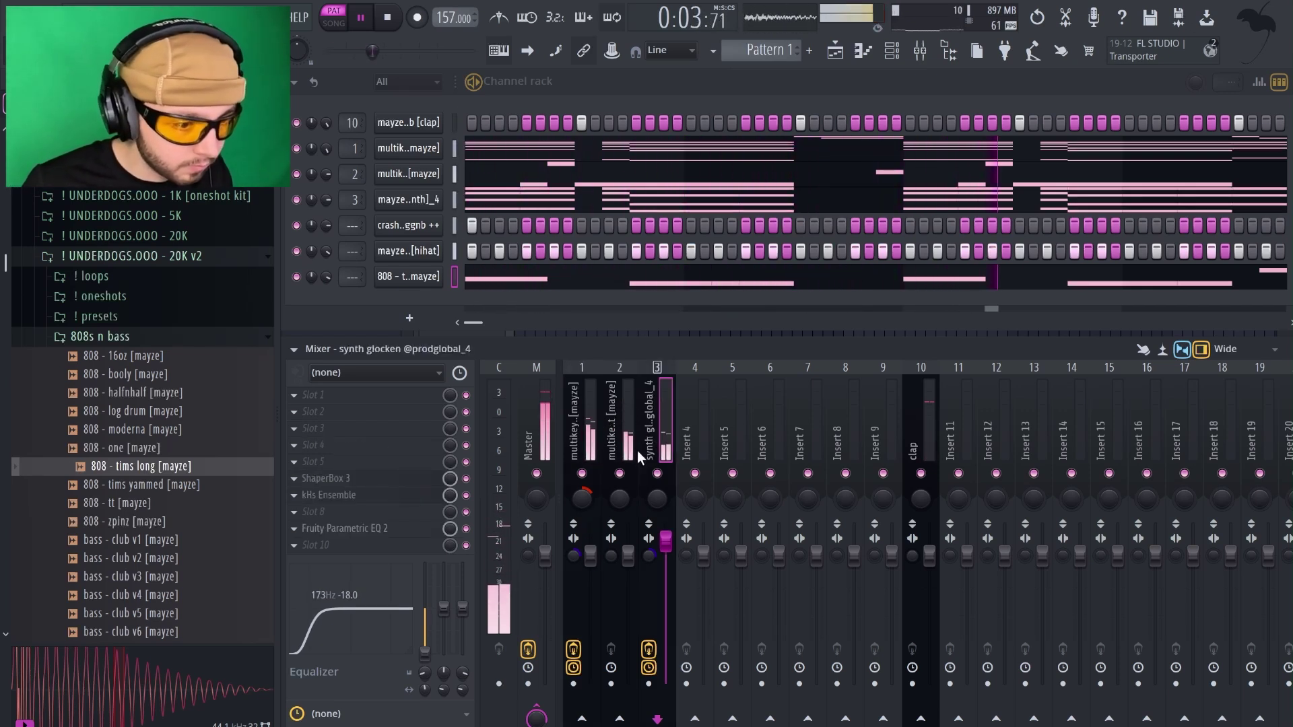
click(582, 473)
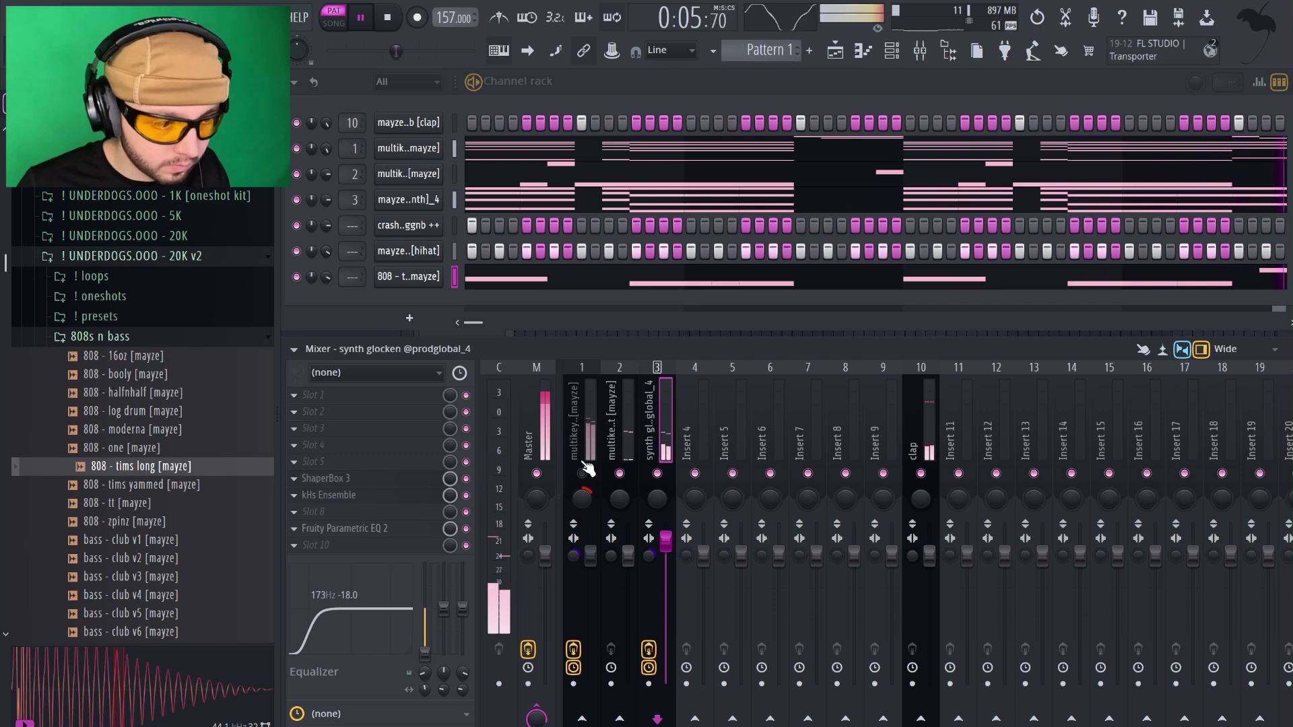
click(590, 468)
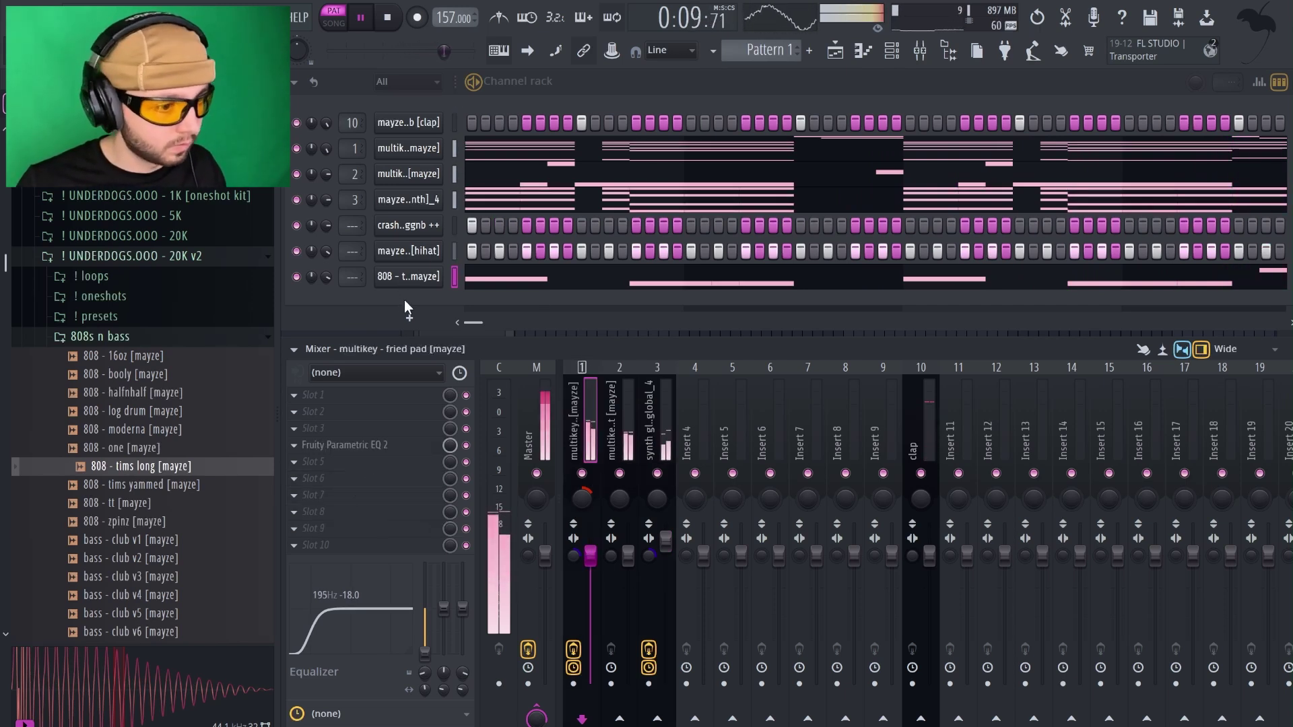
click(629, 555)
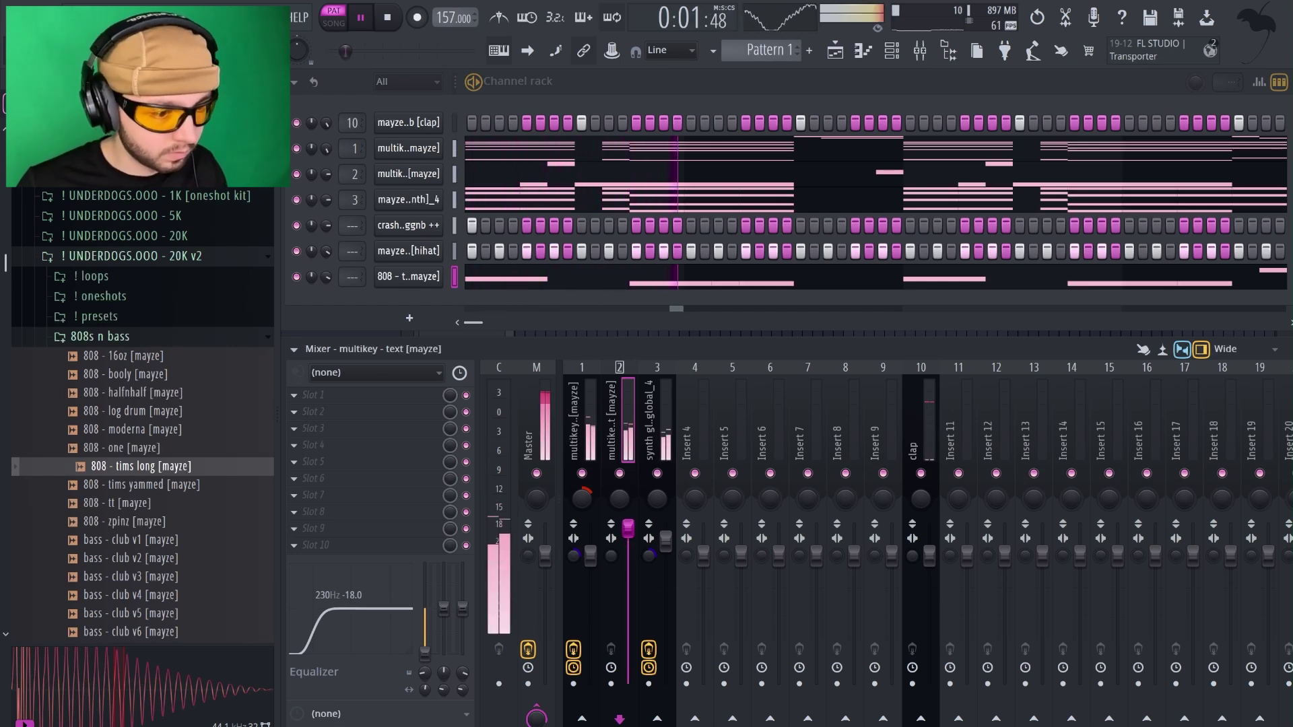
drag(628, 531, 628, 540)
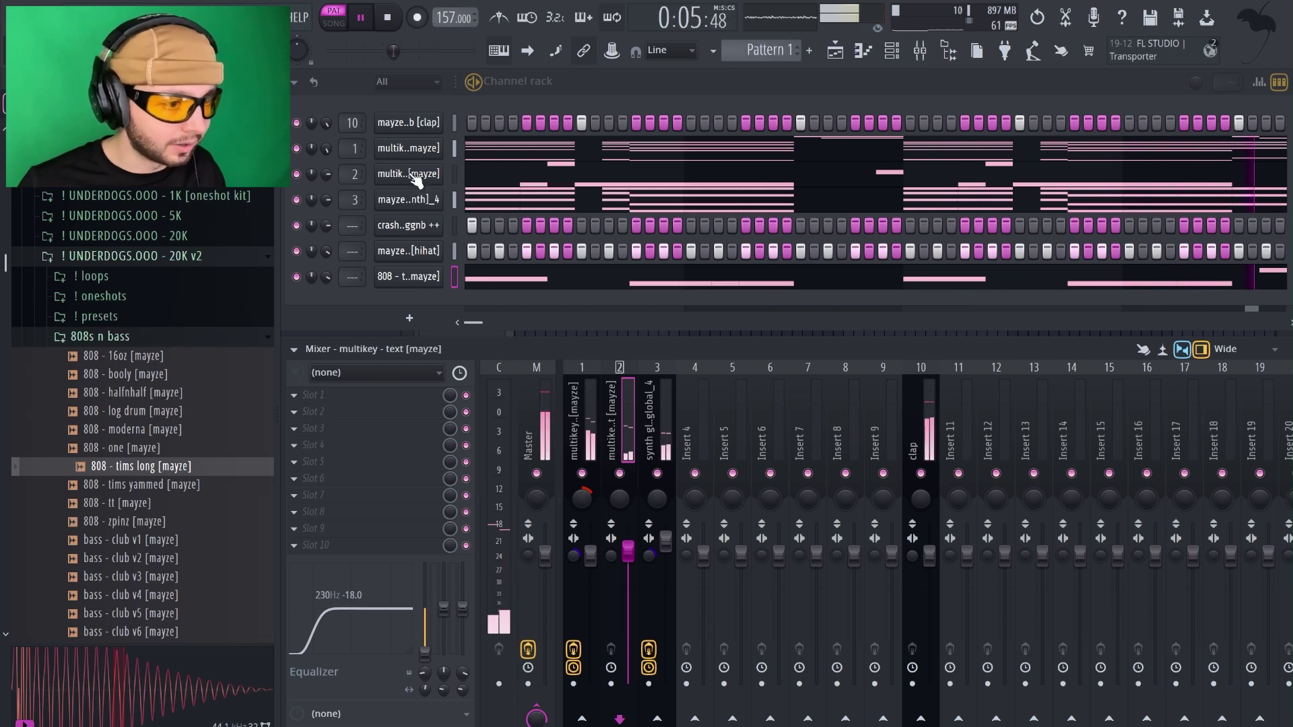
Clone the multikey - text channel and route the clone to mixer track 4.
right_click(435, 169)
click(496, 374)
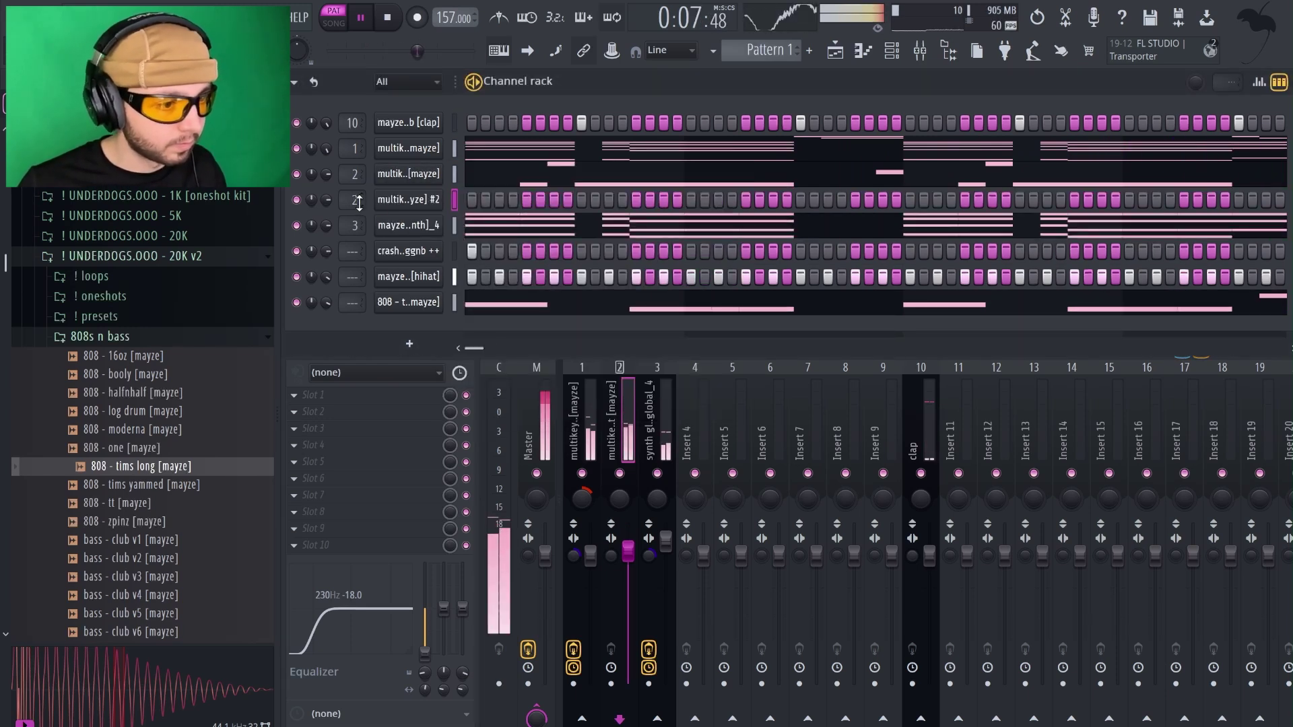
scroll(353, 200, up, 2)
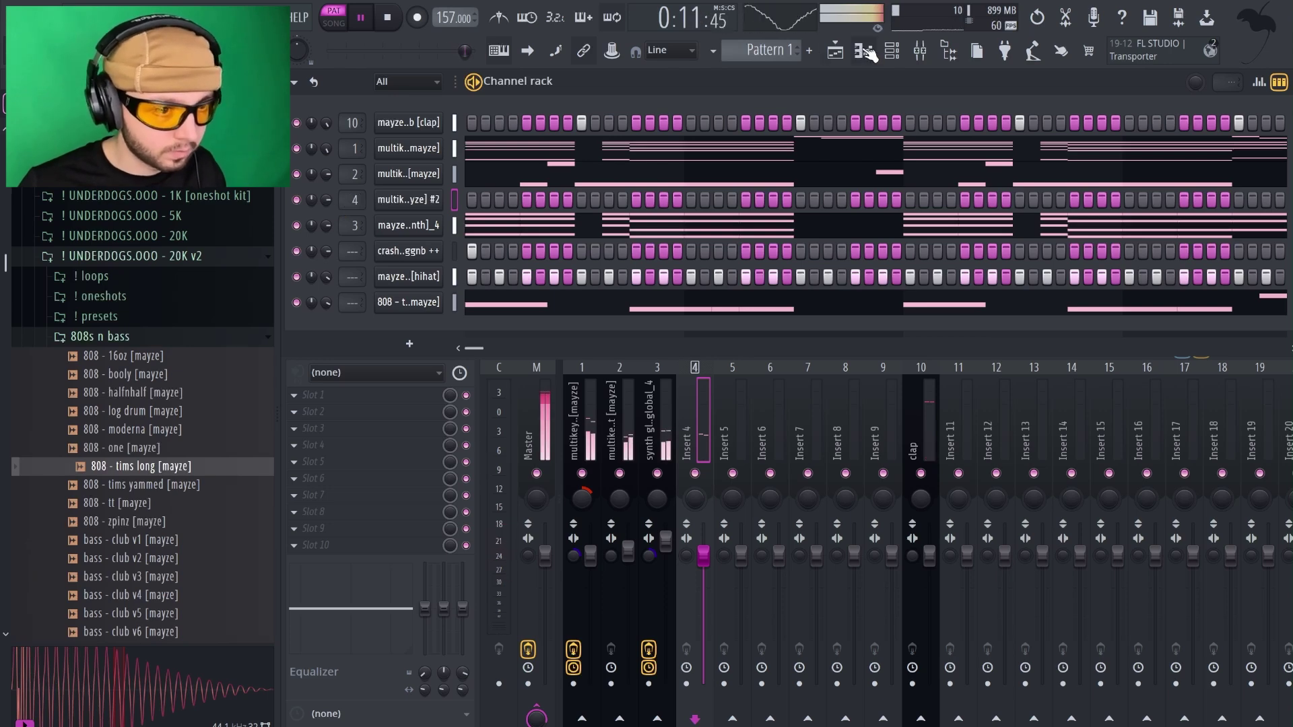
Open the cloned multikey - text channel's notes in the piano roll and set the scale highlighting root note to E.
click(865, 51)
key(space)
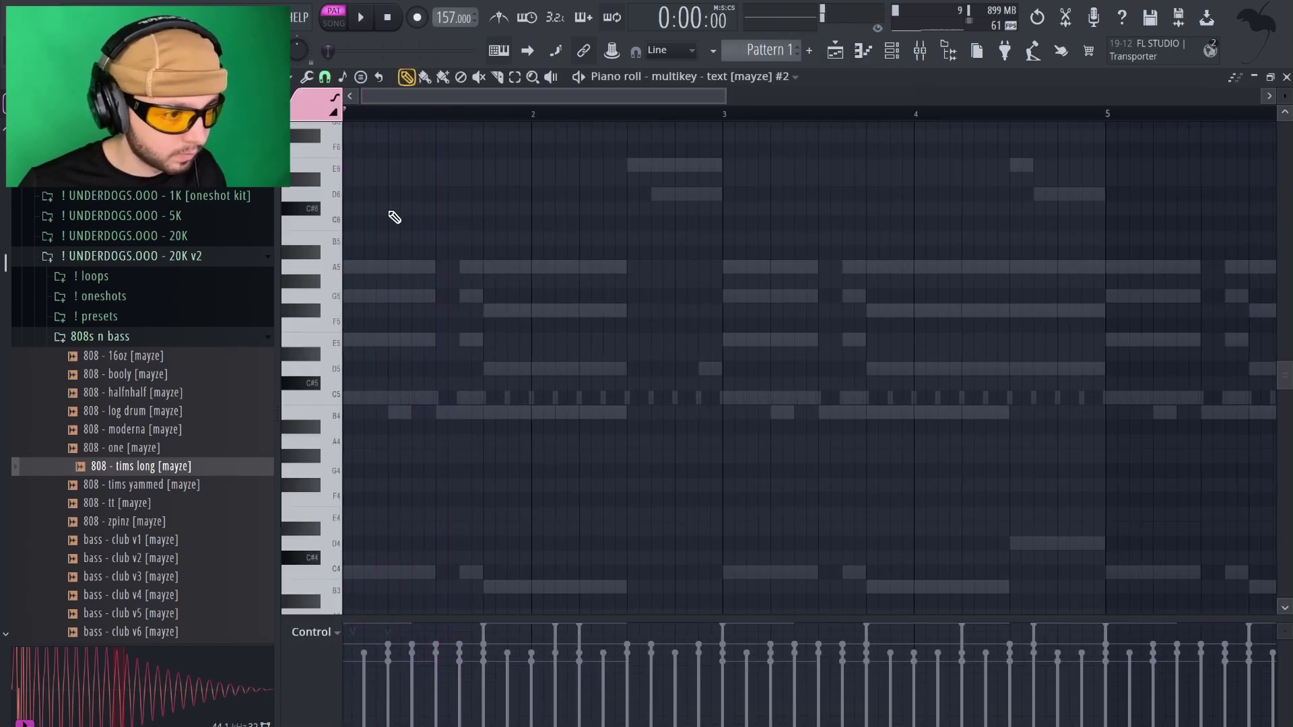
scroll(481, 281, down, 3)
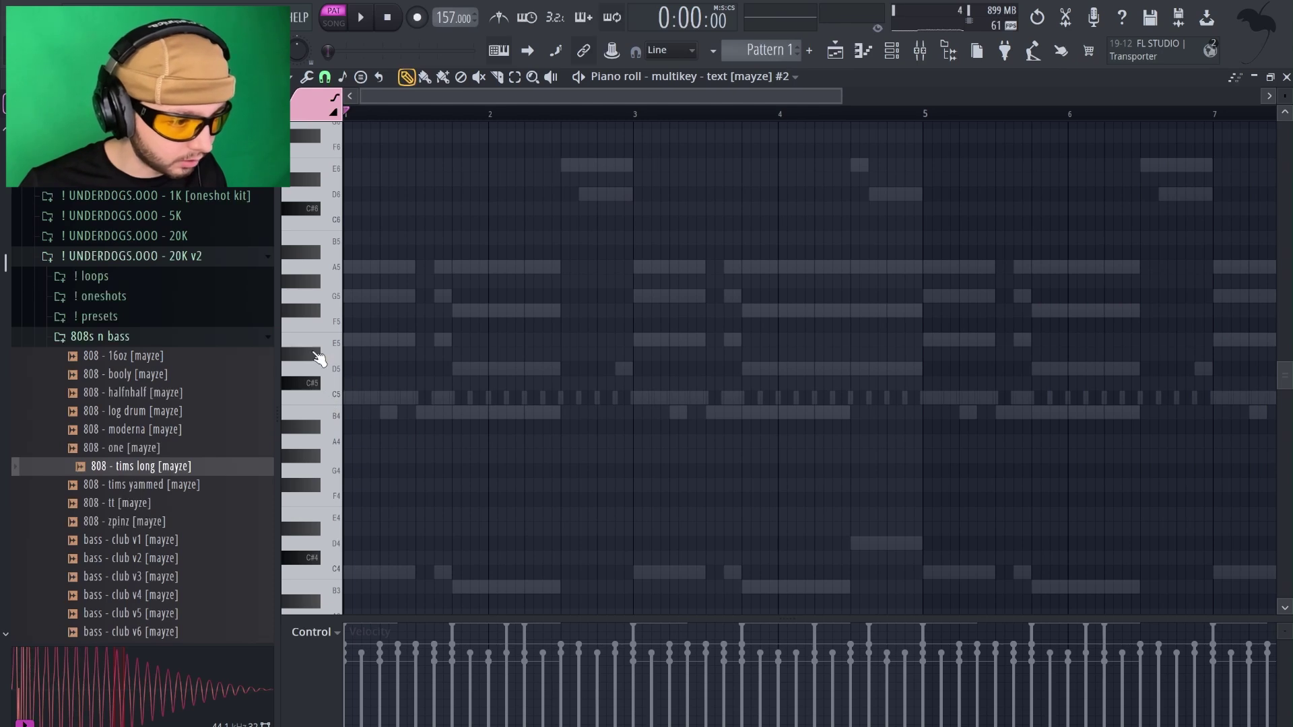
click(301, 86)
mouse_move(337, 165)
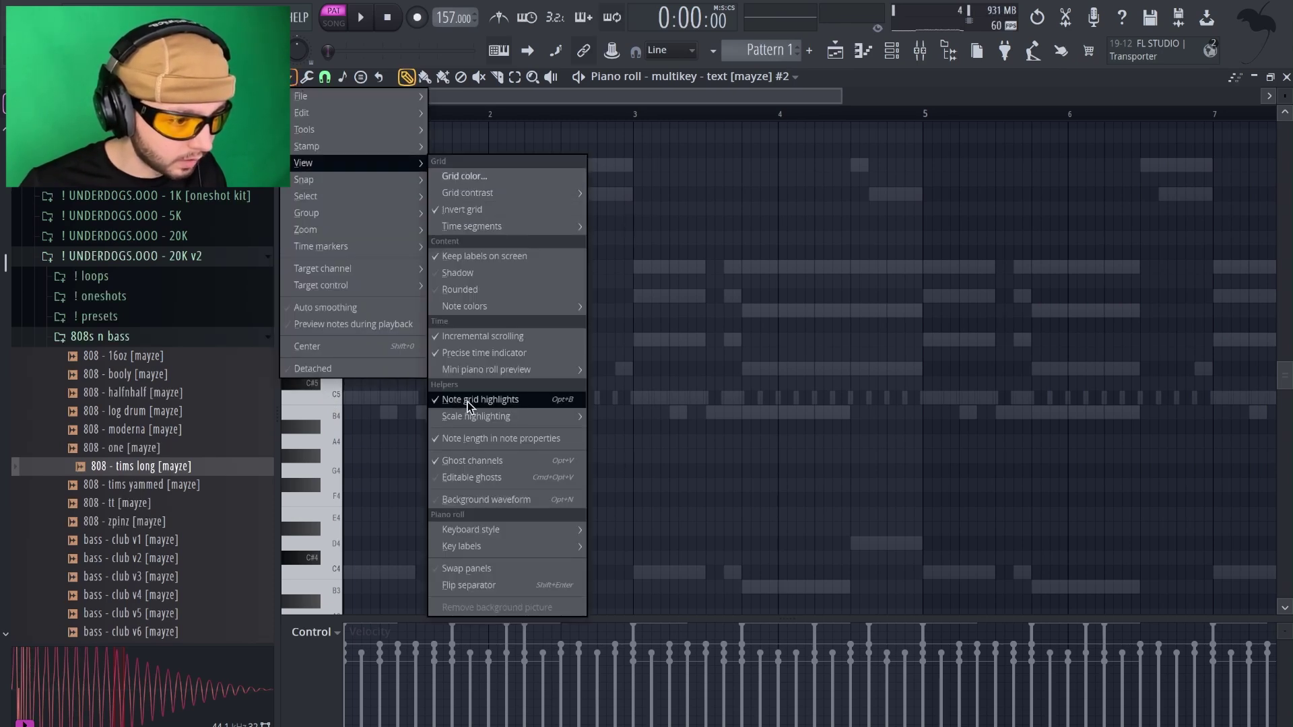
mouse_move(512, 416)
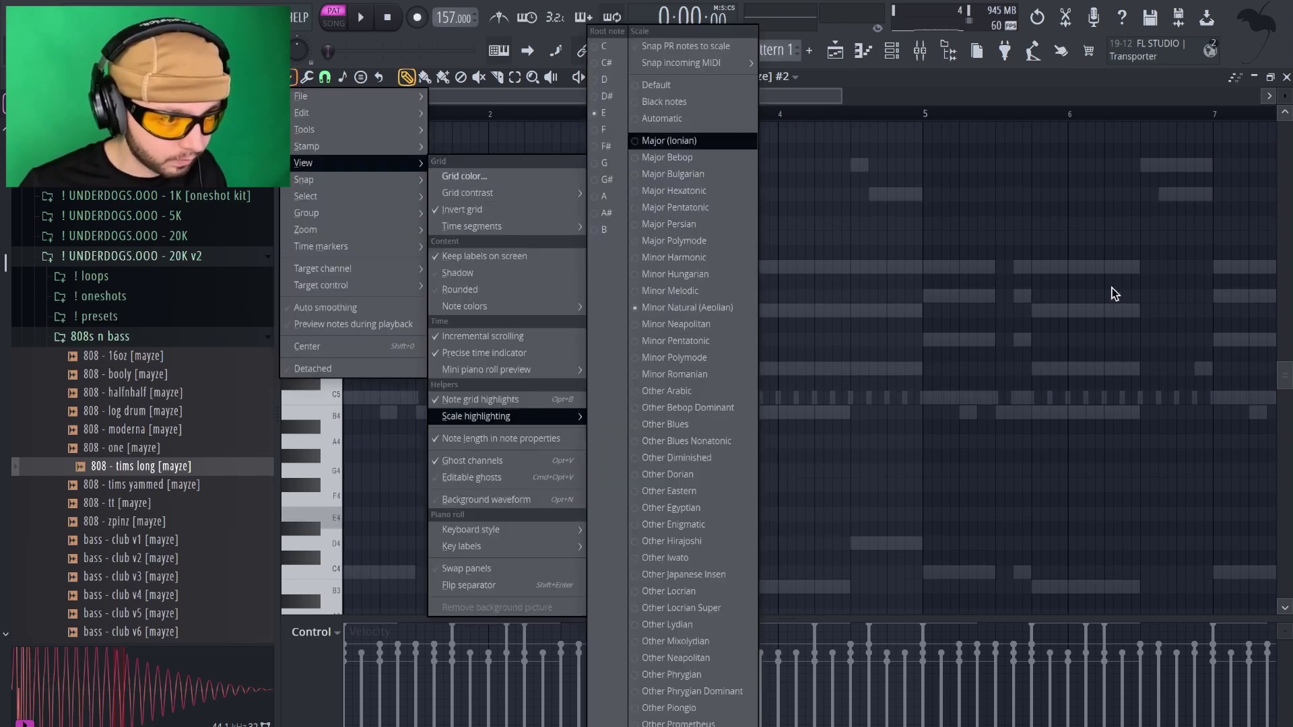
click(604, 112)
click(397, 266)
key(space)
key(space)
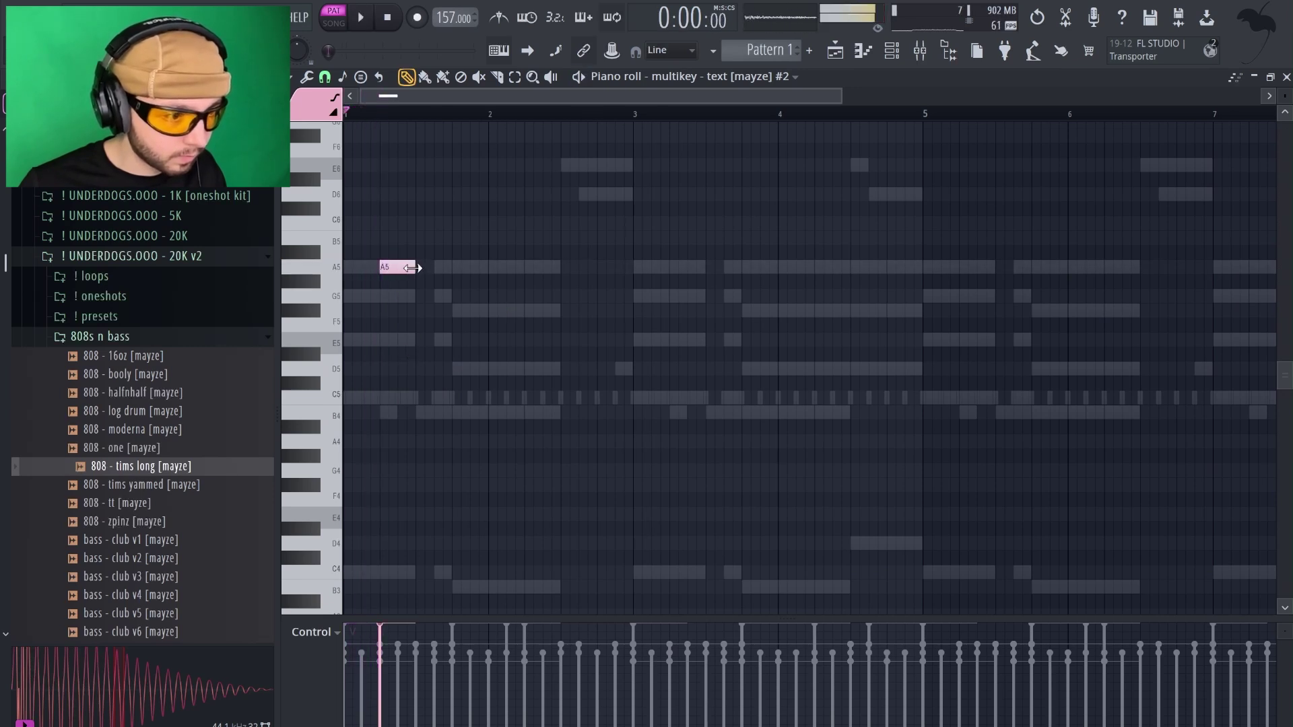
click(346, 297)
key(space)
key(space)
drag(346, 299, 340, 336)
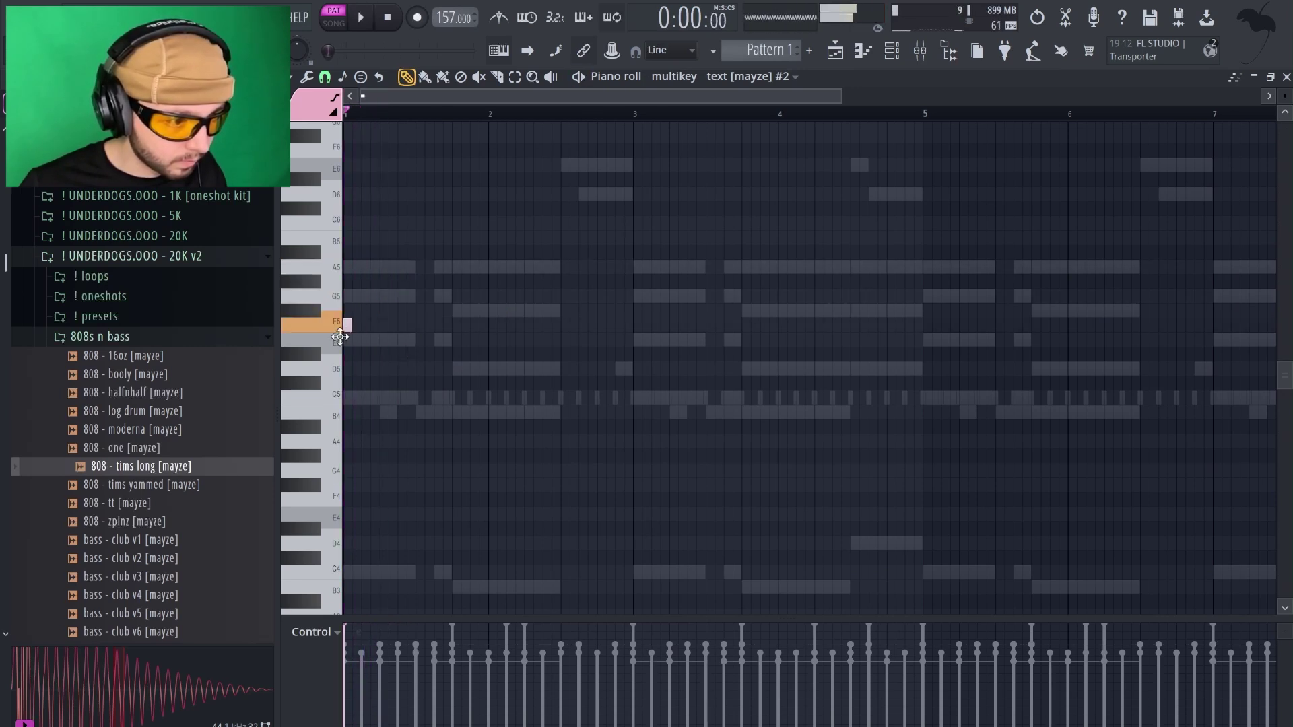
click(365, 297)
click(385, 267)
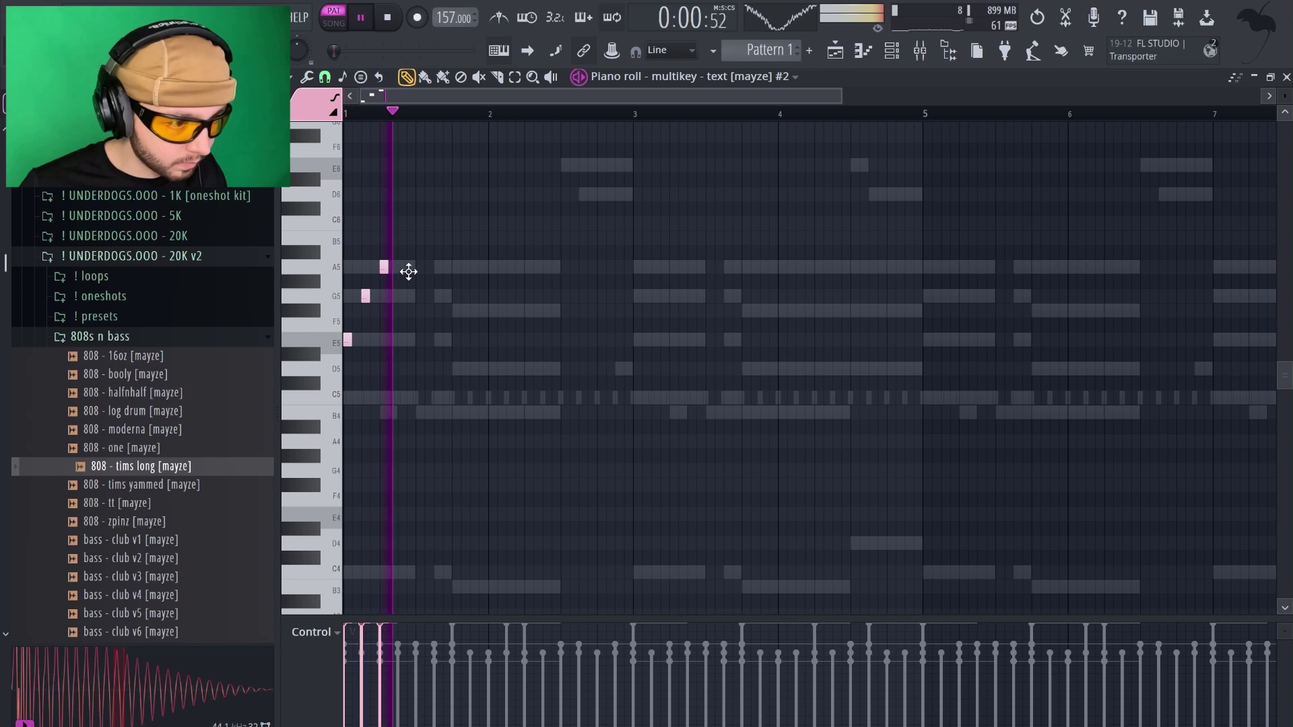
key(space)
drag(388, 267, 446, 269)
key(space)
right_click(399, 267)
right_click(366, 296)
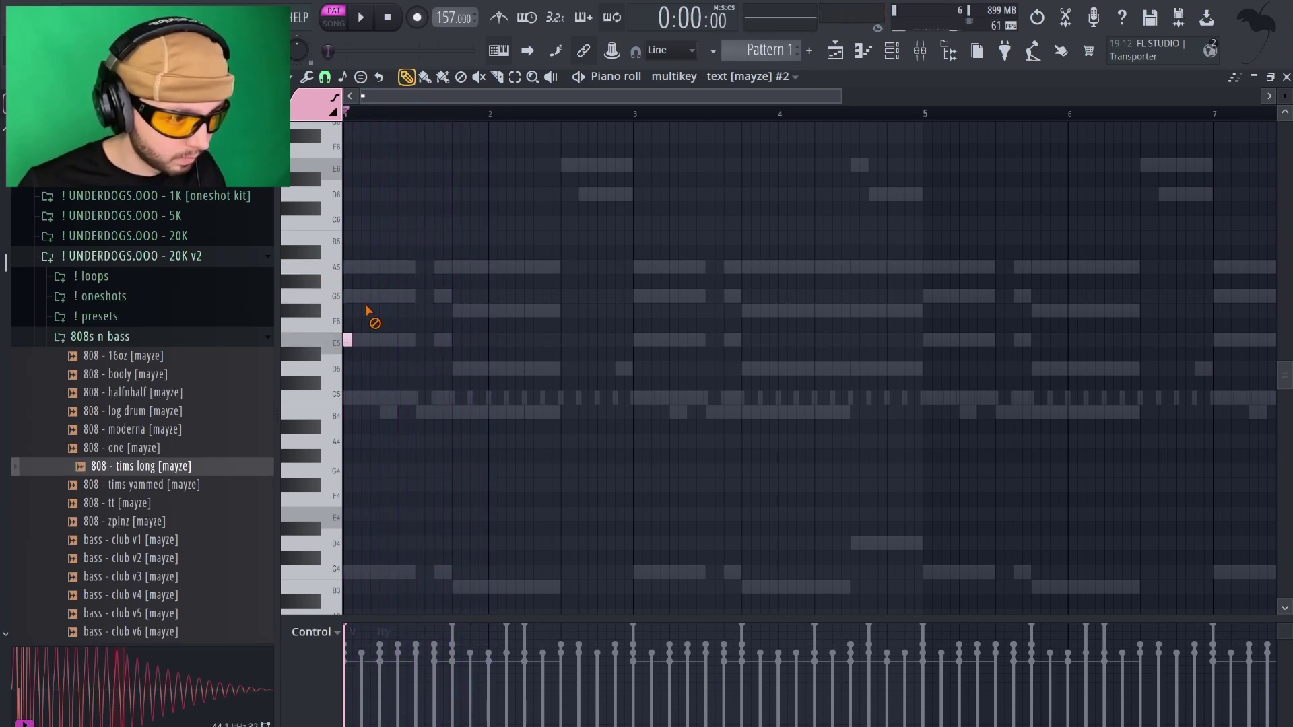
right_click(348, 339)
click(382, 367)
right_click(381, 369)
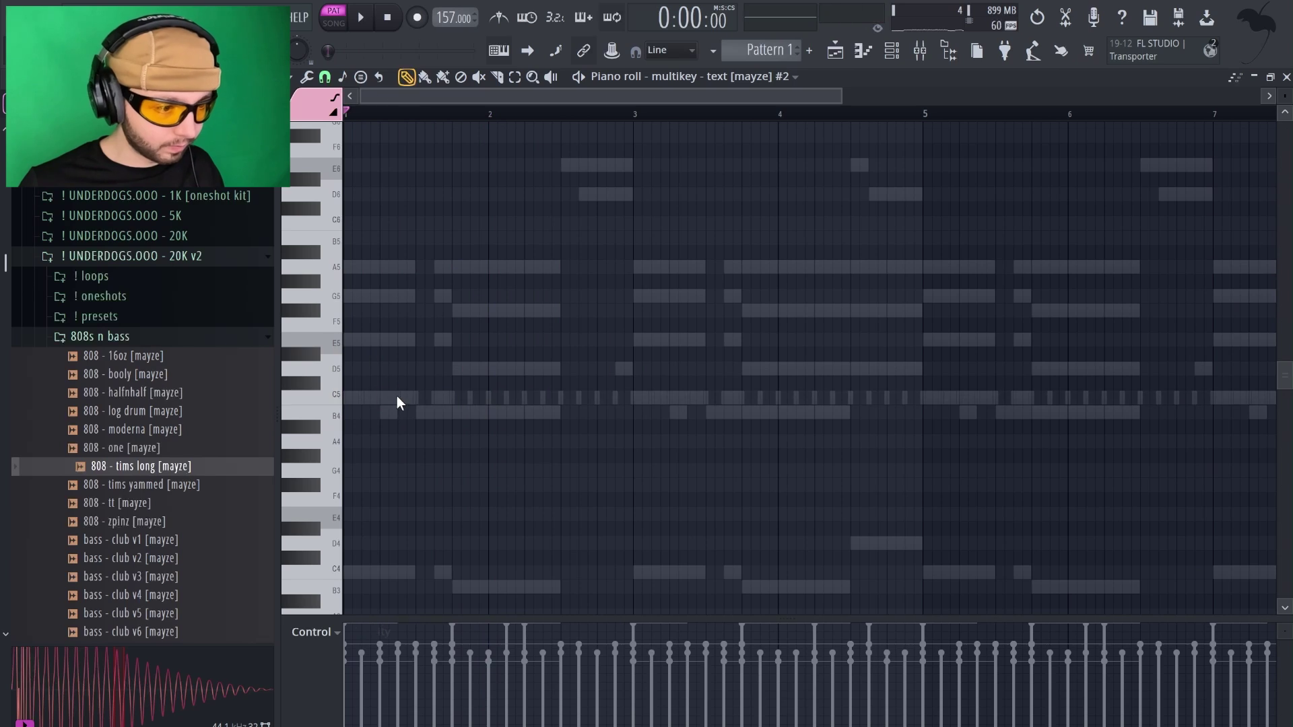
Draw a half-beat D5 followed by a half-beat E5 on beat 2 of bar 1, and repeat the pair on beat 2 of bar 3.
click(383, 368)
drag(445, 371, 397, 370)
key(space)
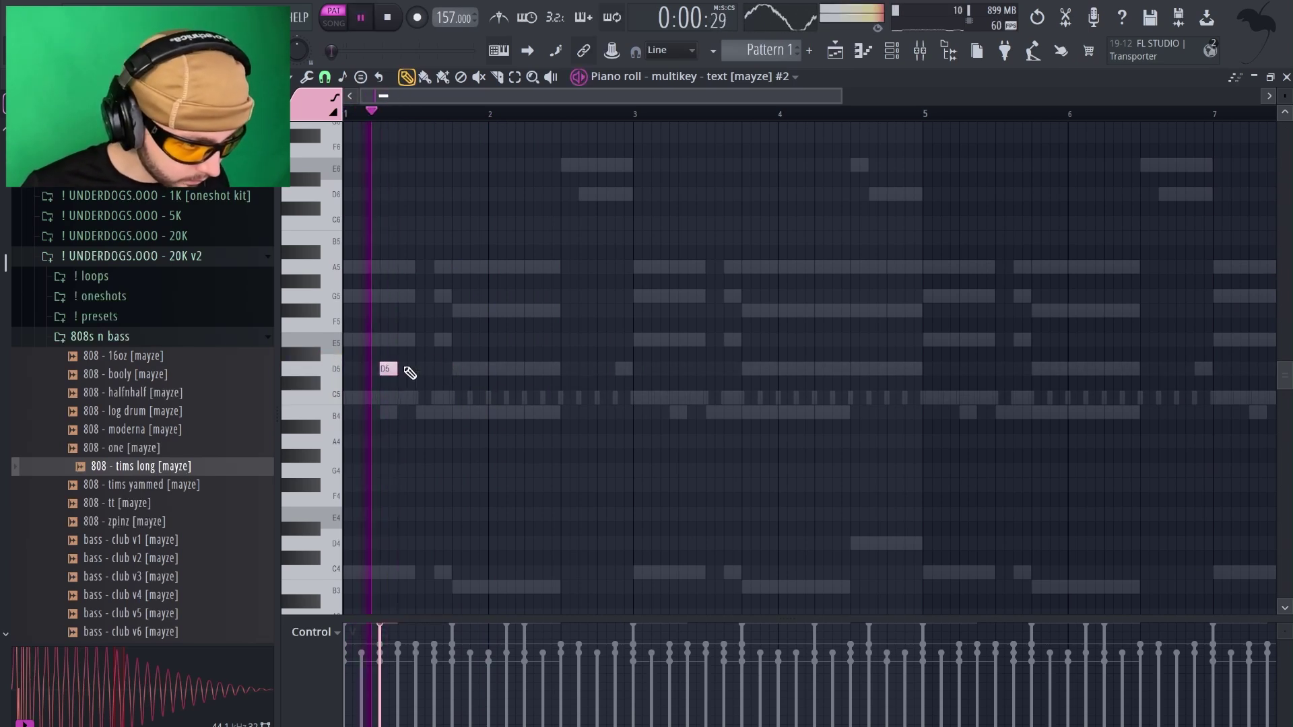
click(404, 339)
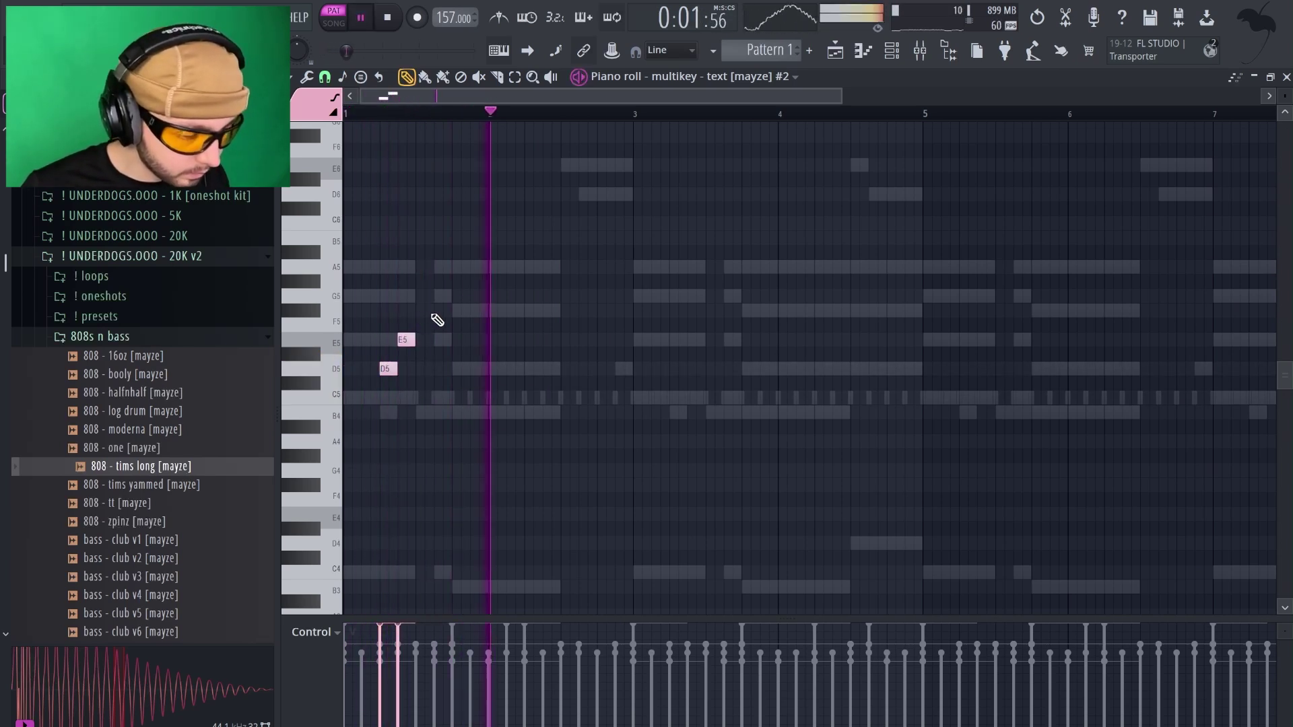
key(ctrl+a)
click(675, 368)
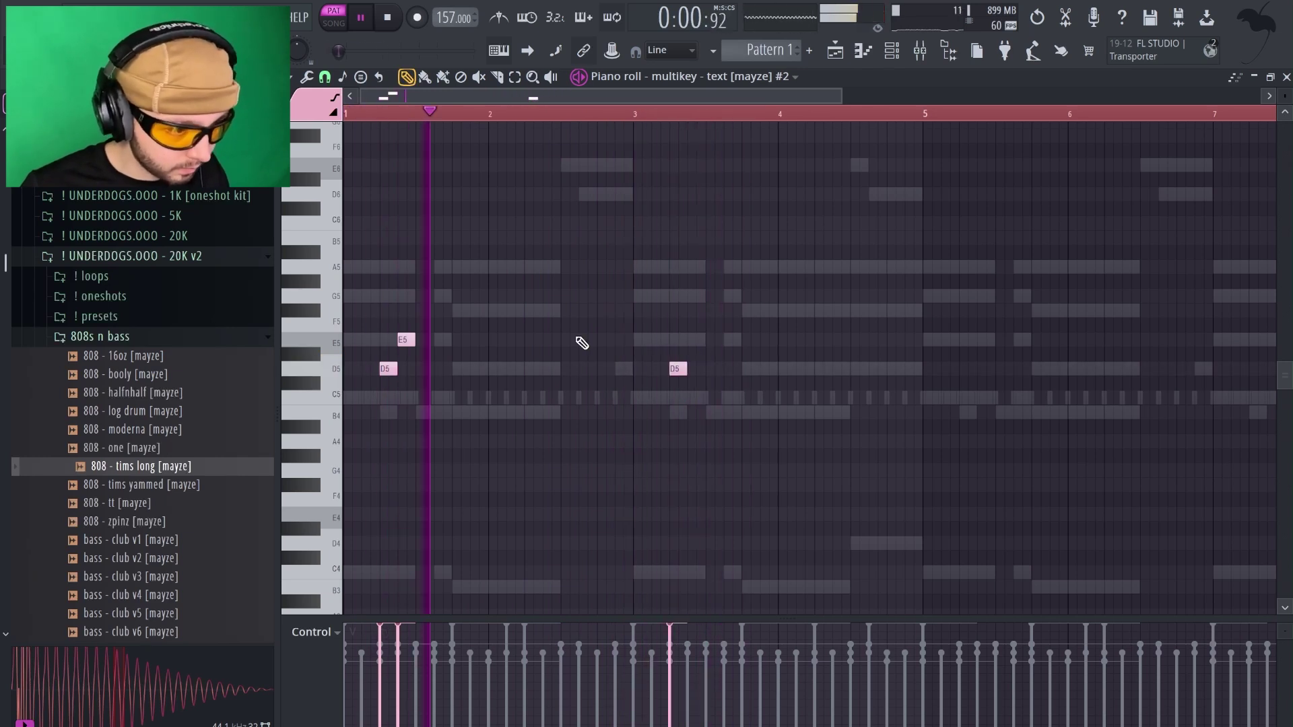
click(696, 340)
Check the notes of the original multikey - text channel and restart playback to hear both layers together.
click(890, 51)
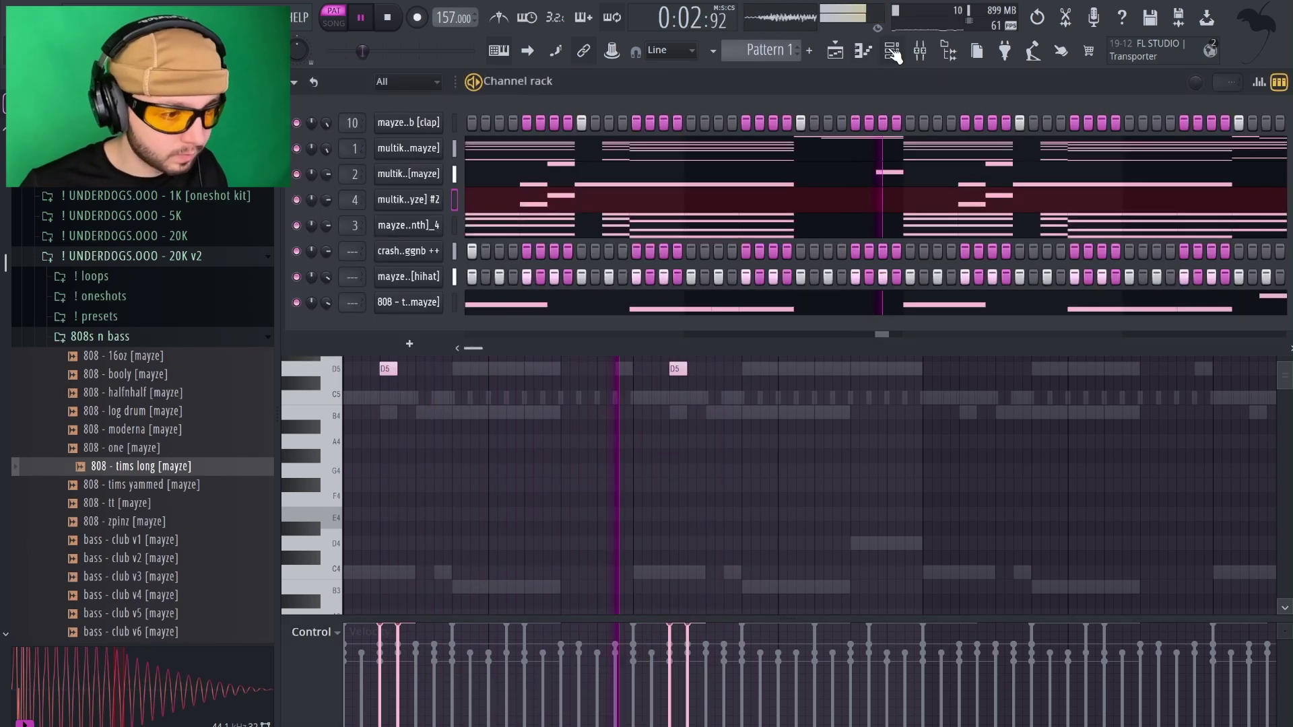
click(576, 188)
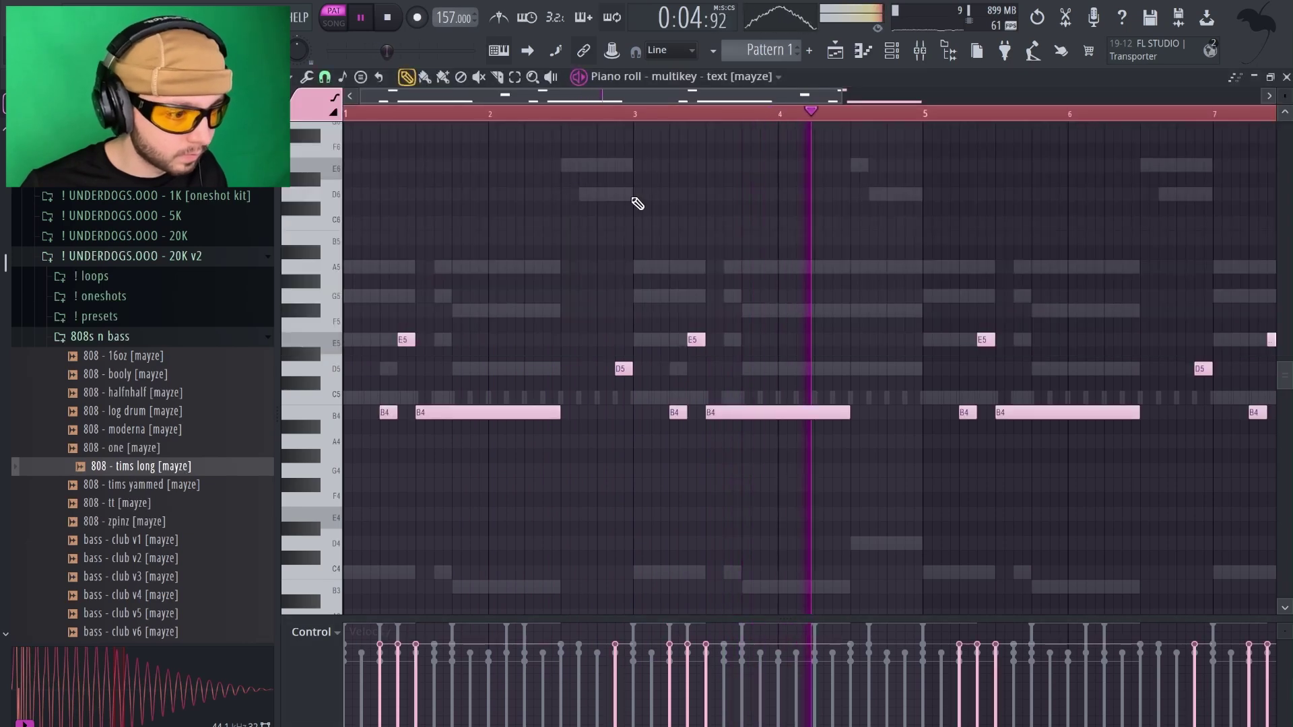
click(1286, 77)
key(space)
key(space)
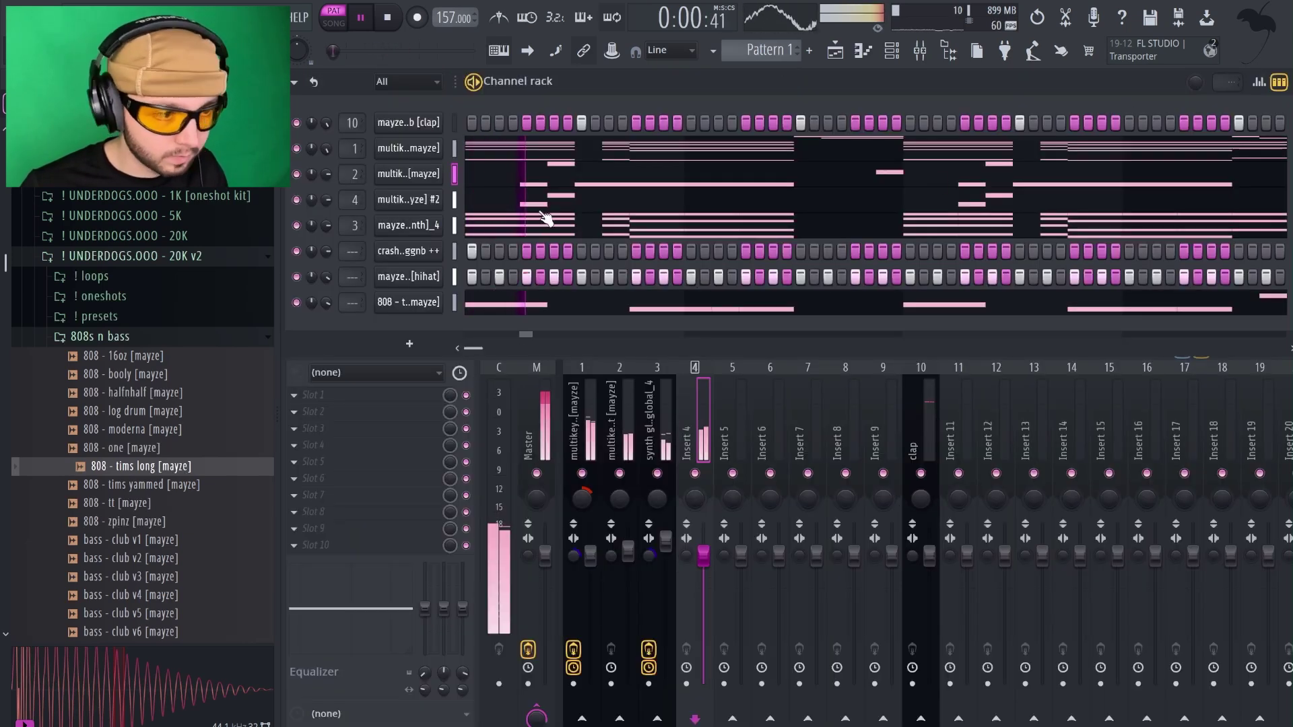
Duplicate all of the cloned multikey channel's D5 and E5 notes into bars 5 and 7.
click(539, 199)
key(ctrl+a)
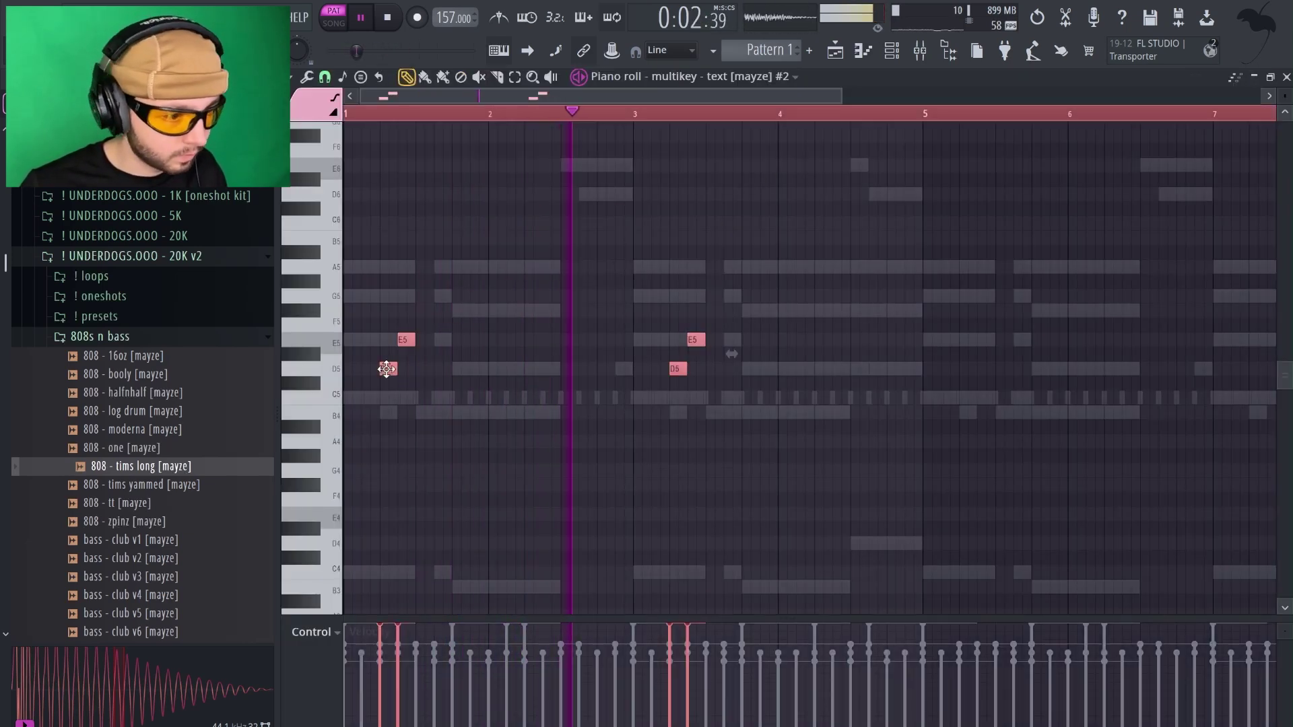
drag(387, 369, 968, 378)
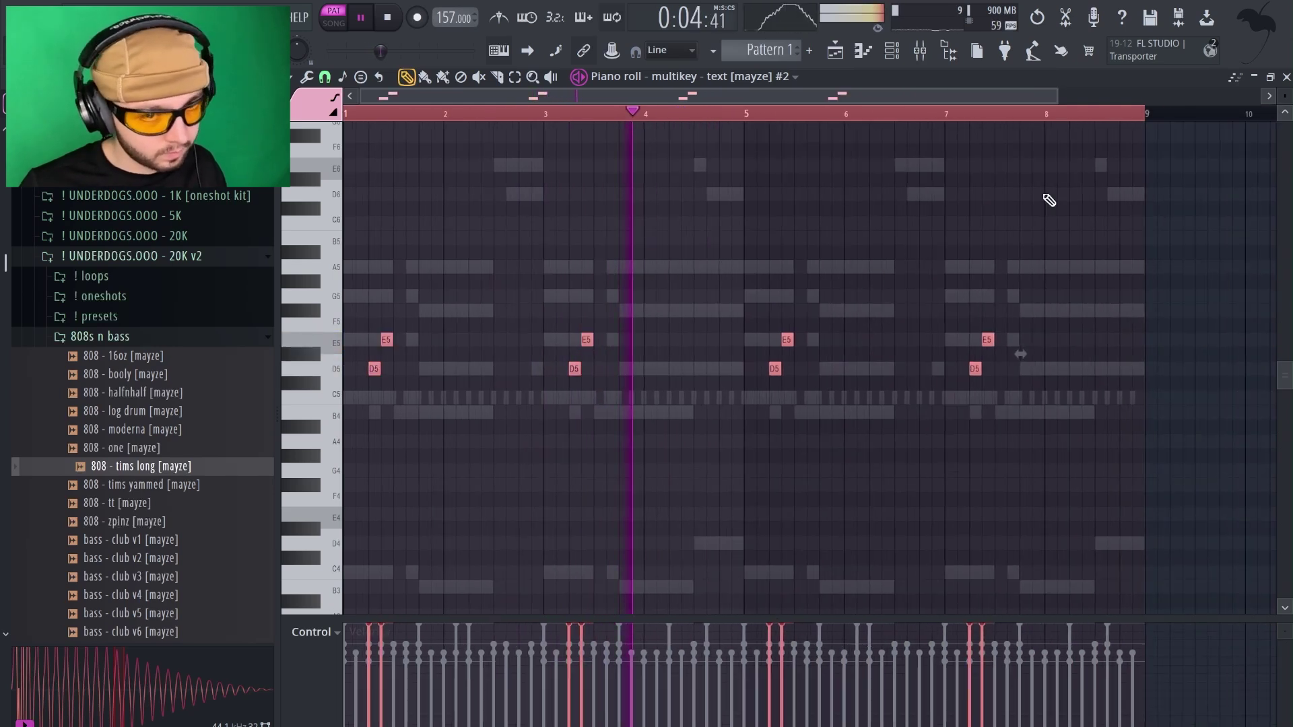
Route the selected crash, hihat and 808 channels to mixer tracks 11, 12 and 13.
key(F7)
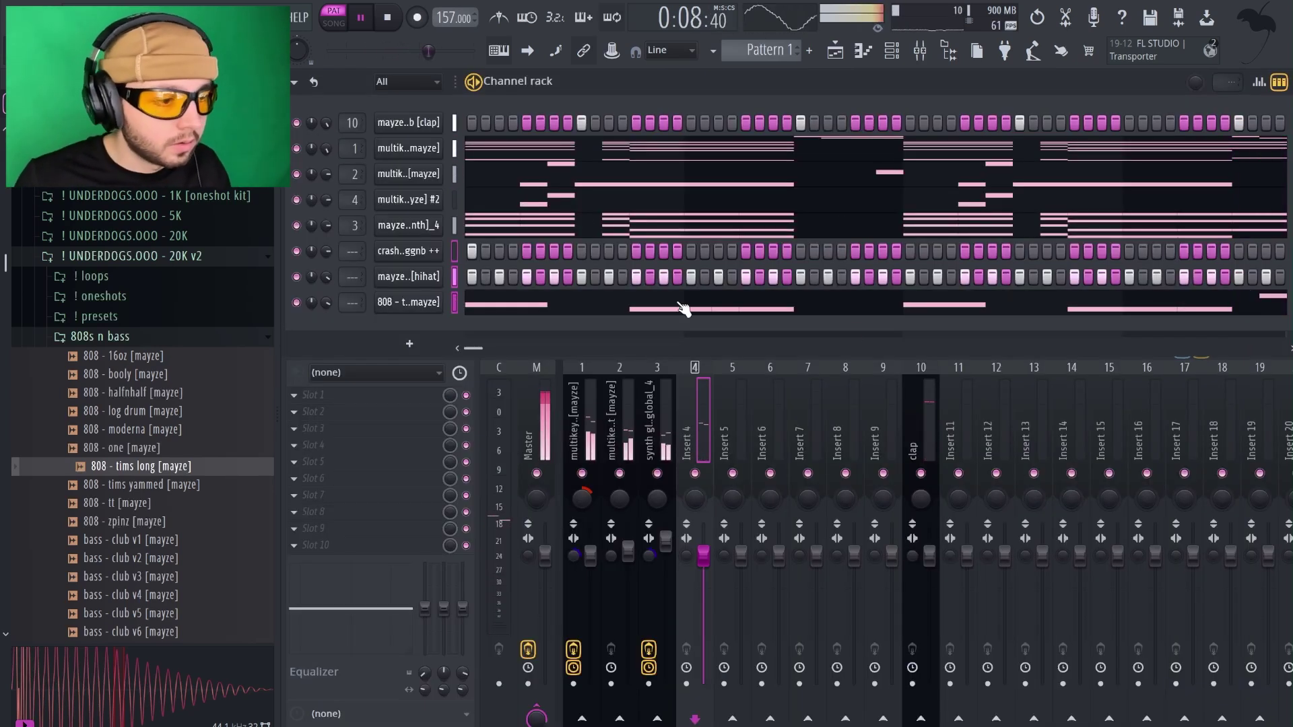
click(953, 410)
key(ctrl+l)
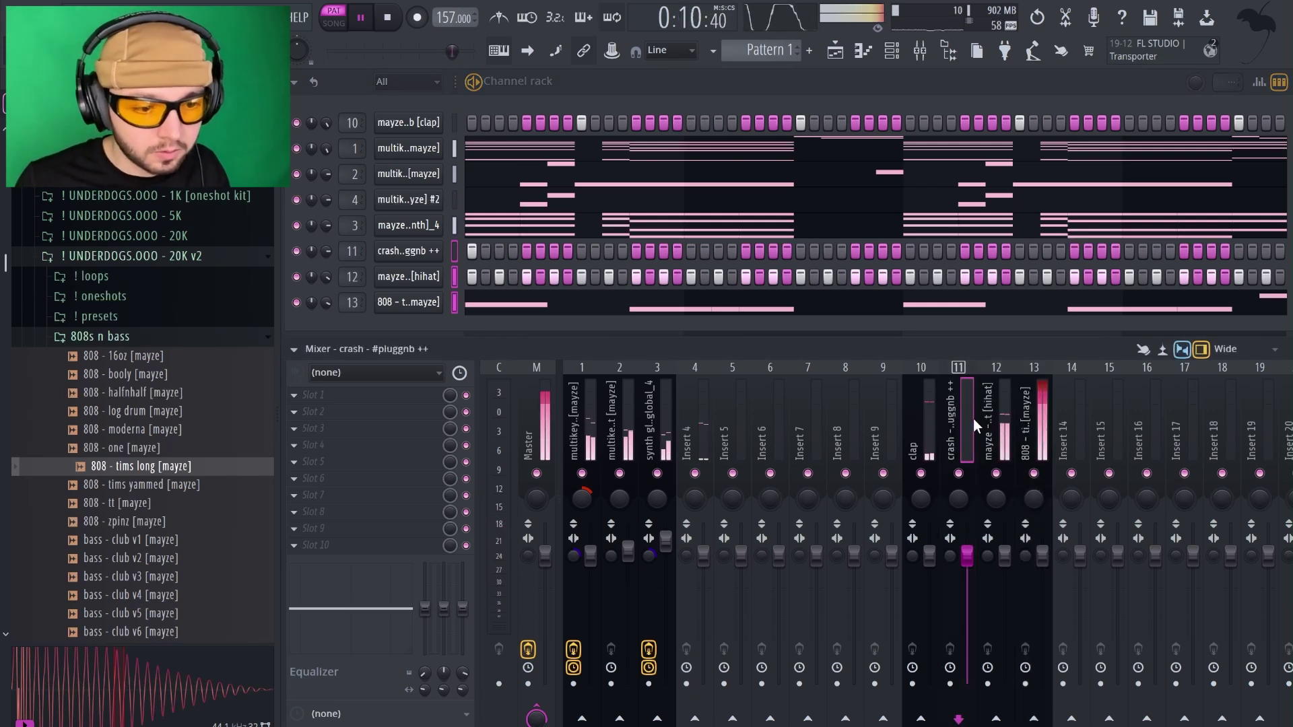
Lower the 808 track's mixer fader slightly and raise the clap track's fader a little.
click(990, 426)
click(1044, 559)
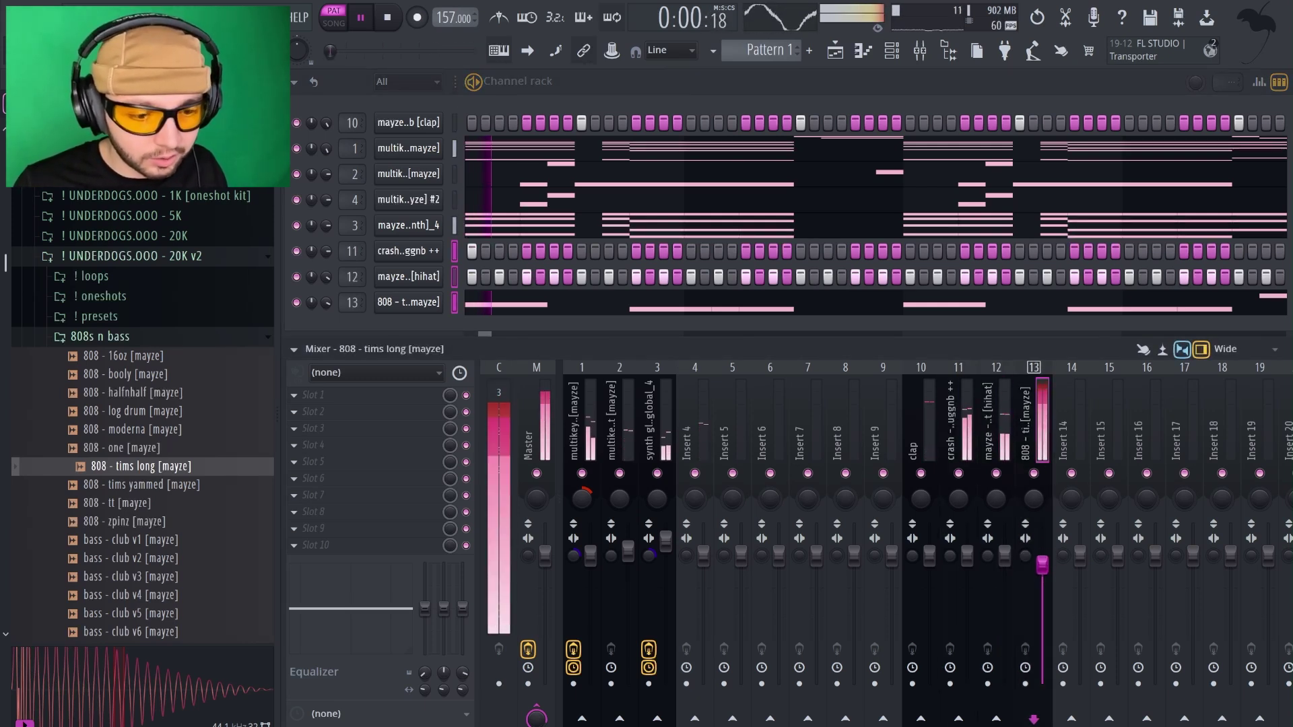
drag(1041, 564, 1041, 567)
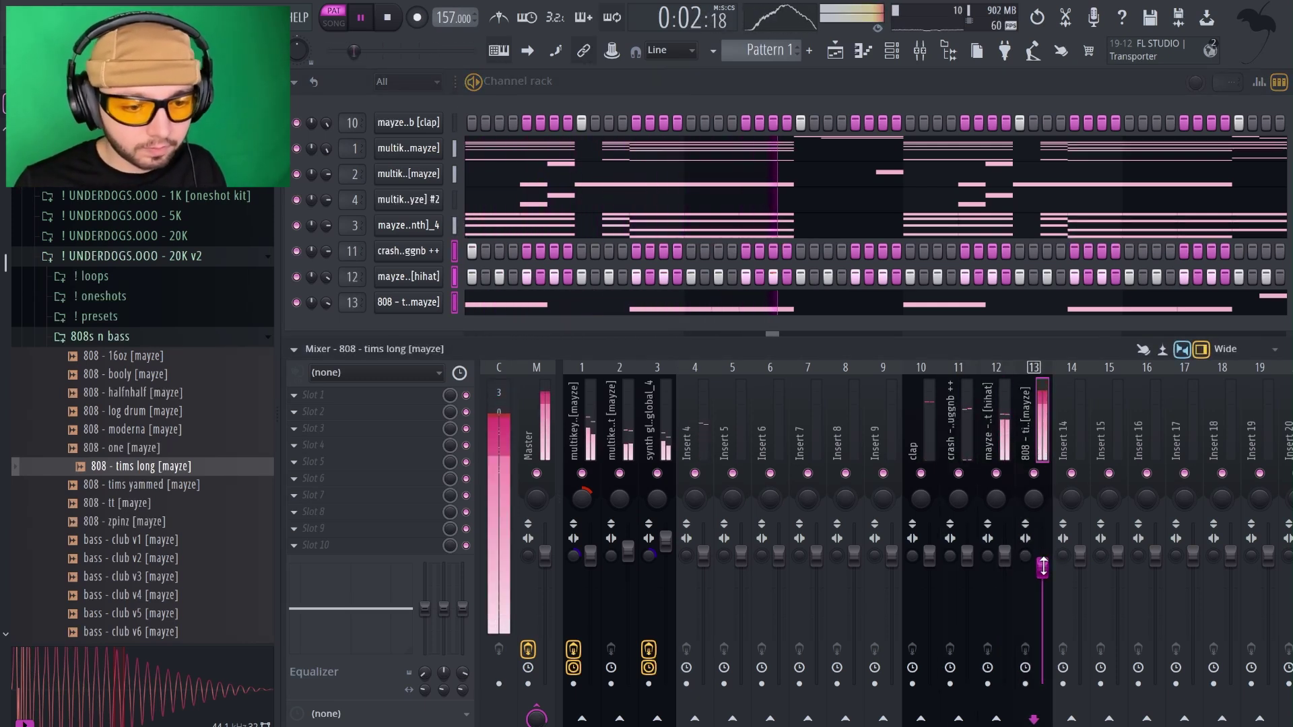
click(921, 546)
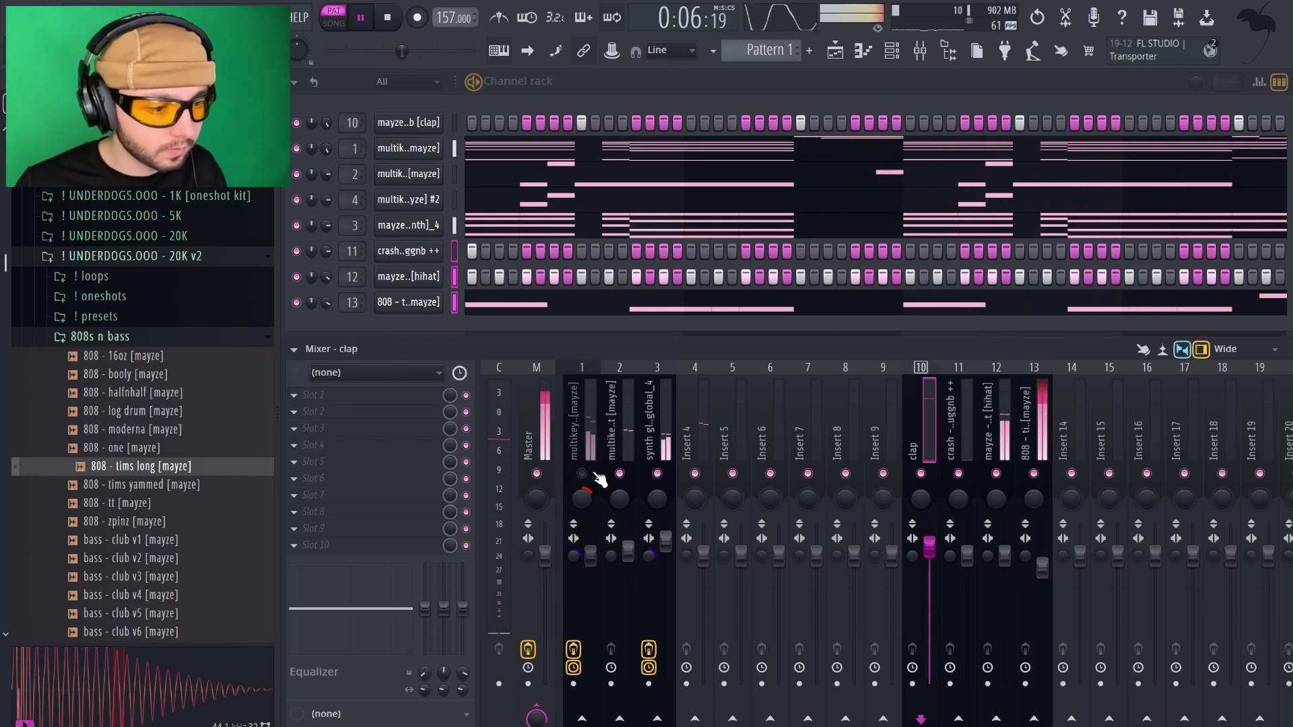
Compare the mix with the fried pad and synth glocken tracks muted and unmuted.
click(596, 477)
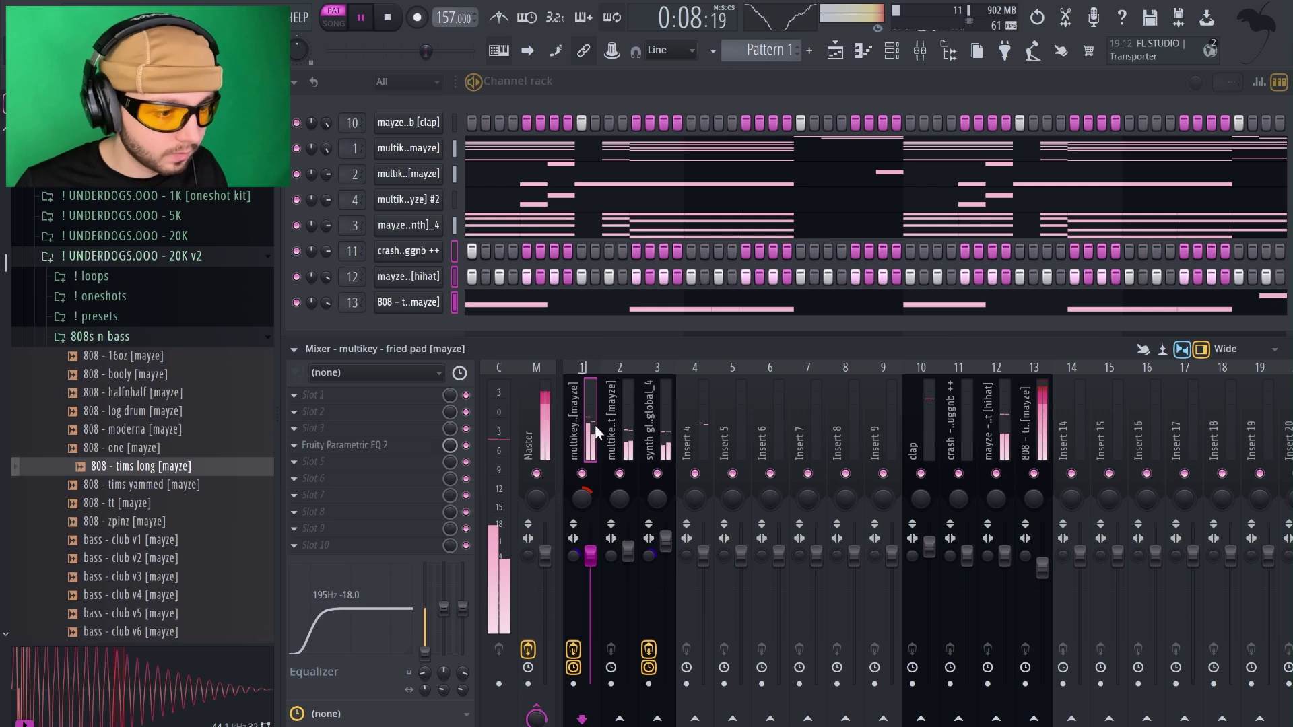
click(663, 417)
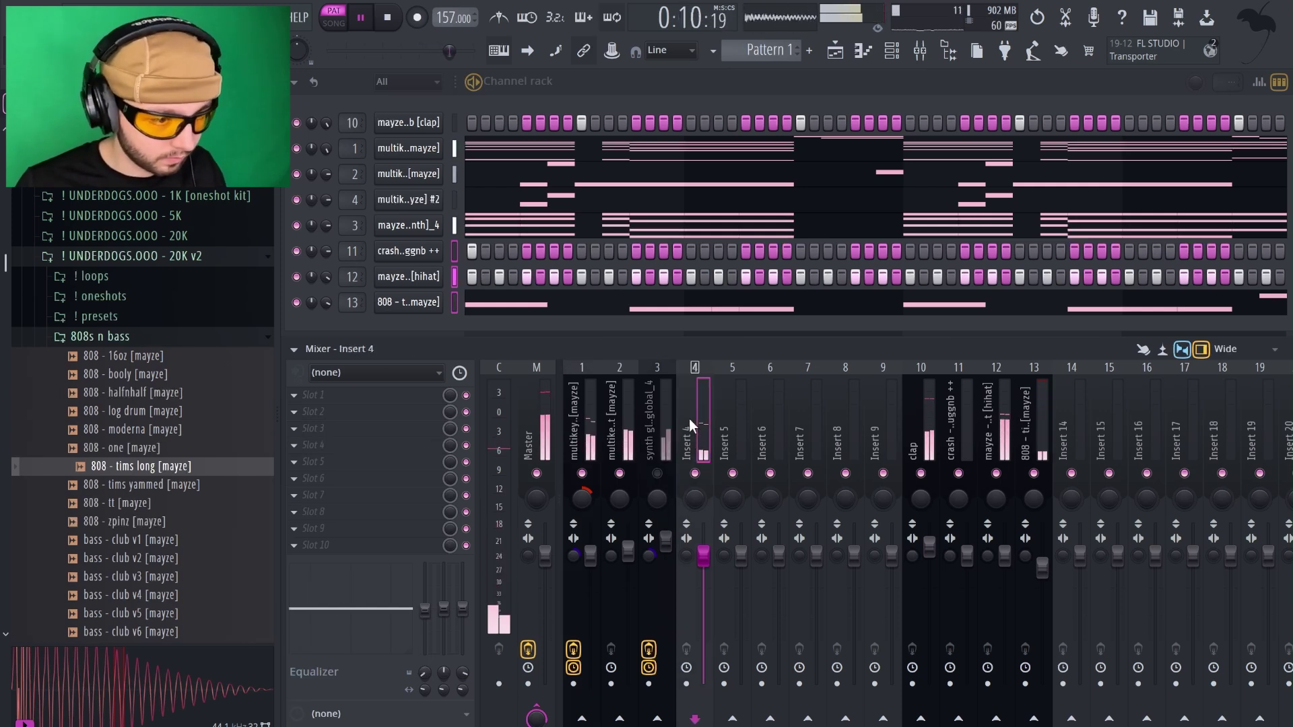
click(593, 414)
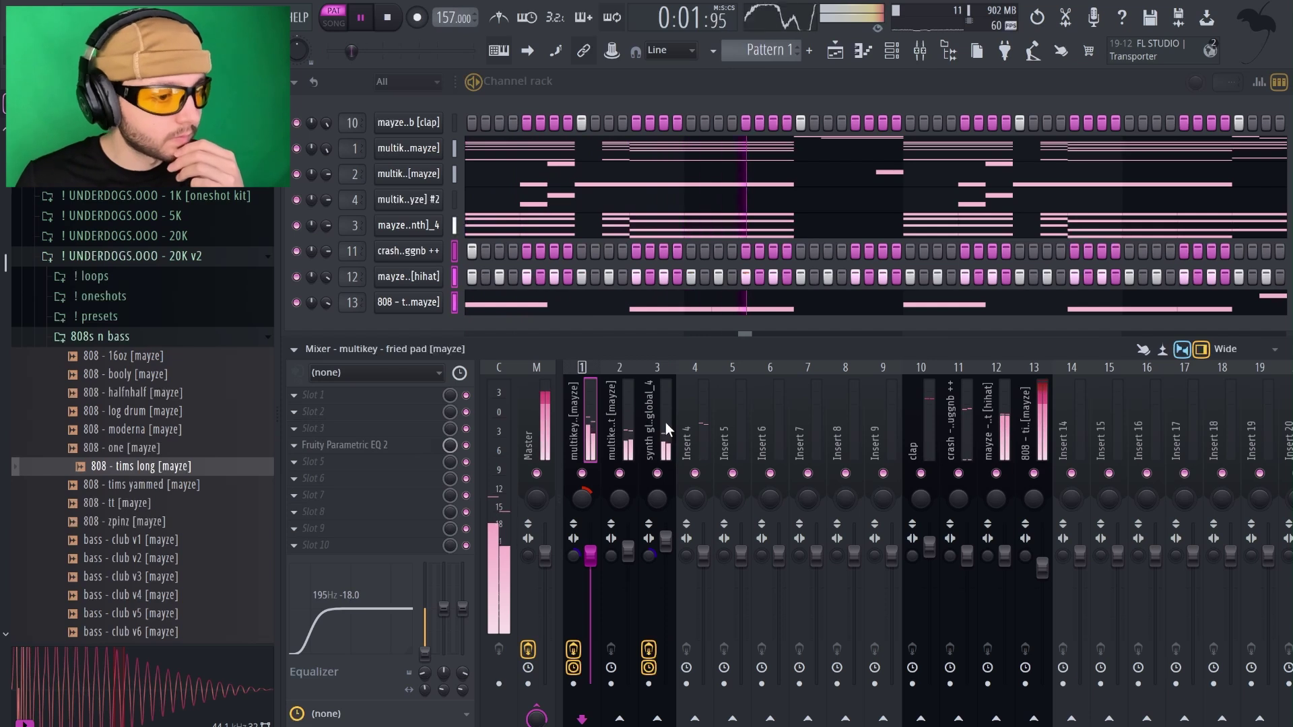
click(581, 473)
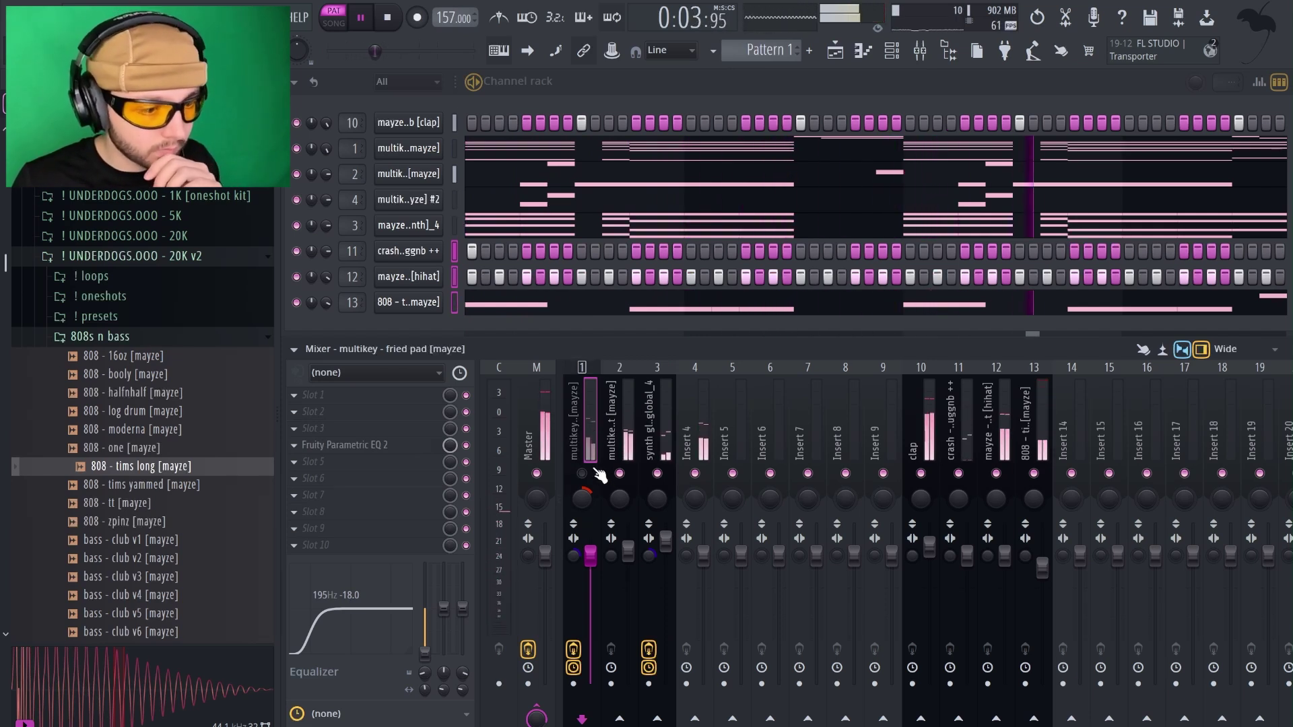
Inspect the glock v1 synth channel's sample settings and volume envelope.
click(657, 412)
click(435, 230)
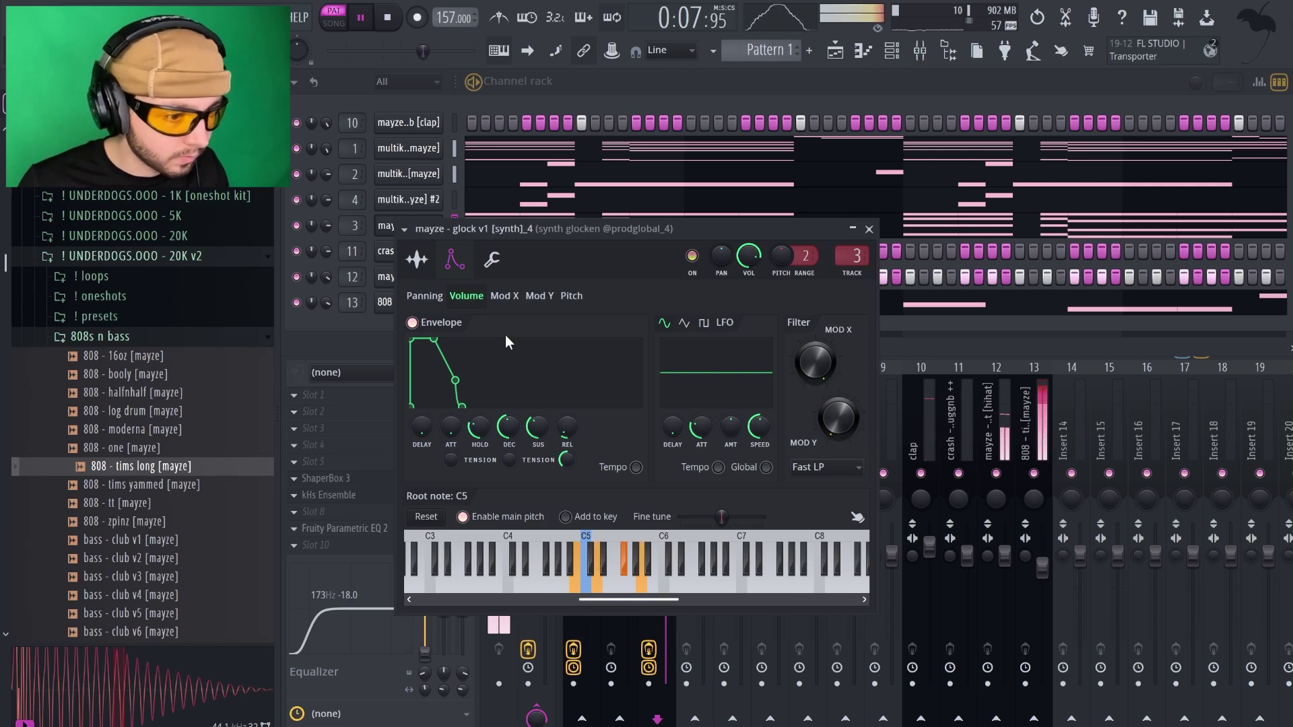
click(417, 260)
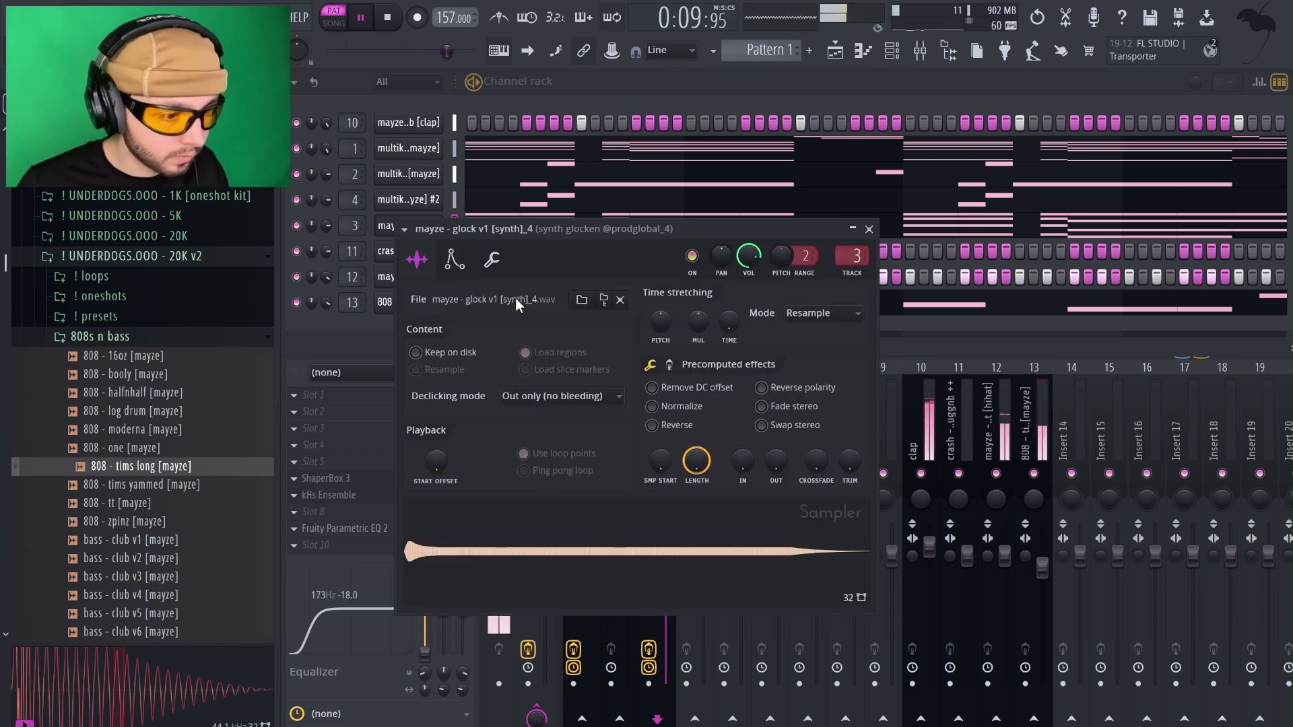
click(455, 258)
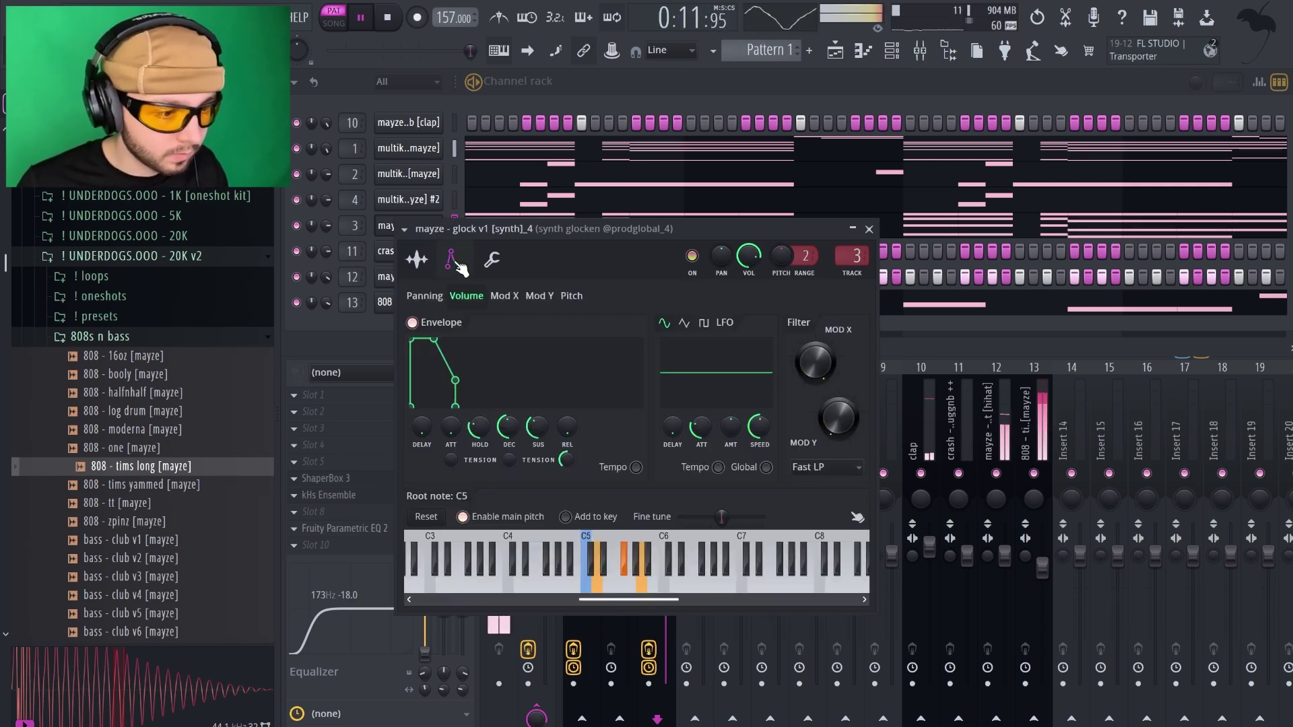
click(868, 229)
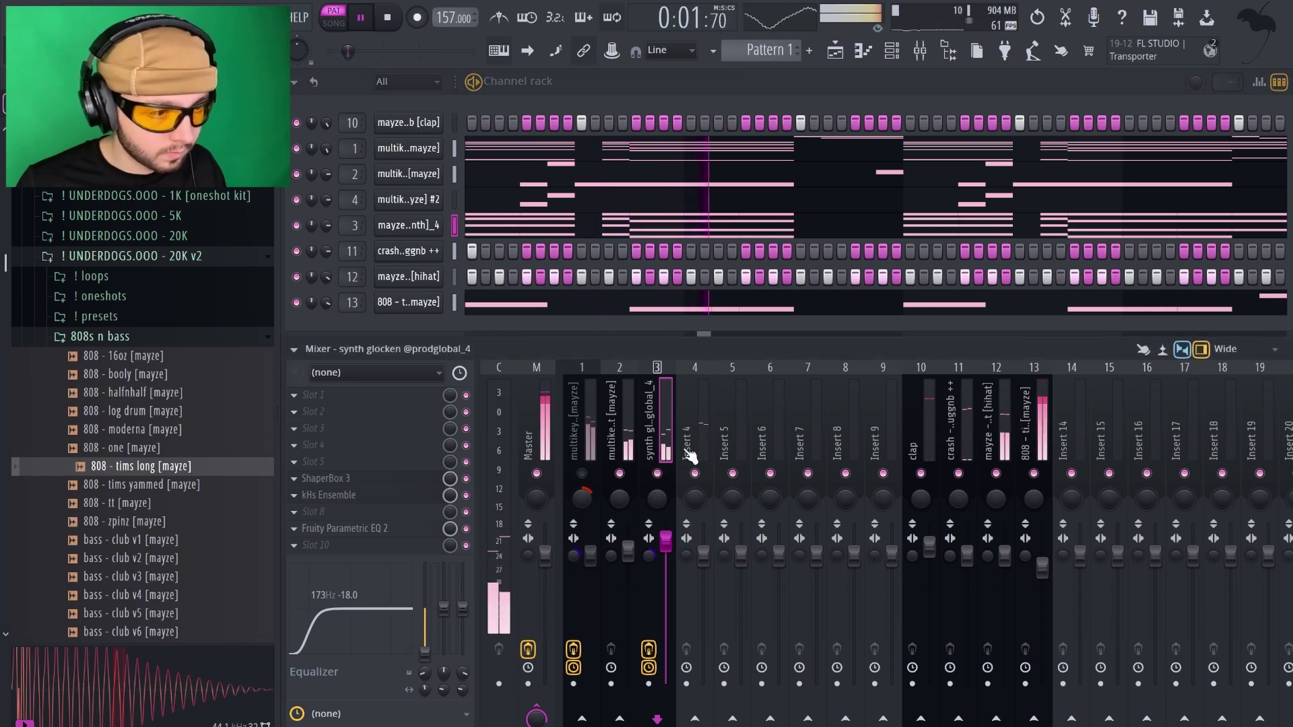
Transpose all notes of the glock v1 synth channel down one octave.
key(F7)
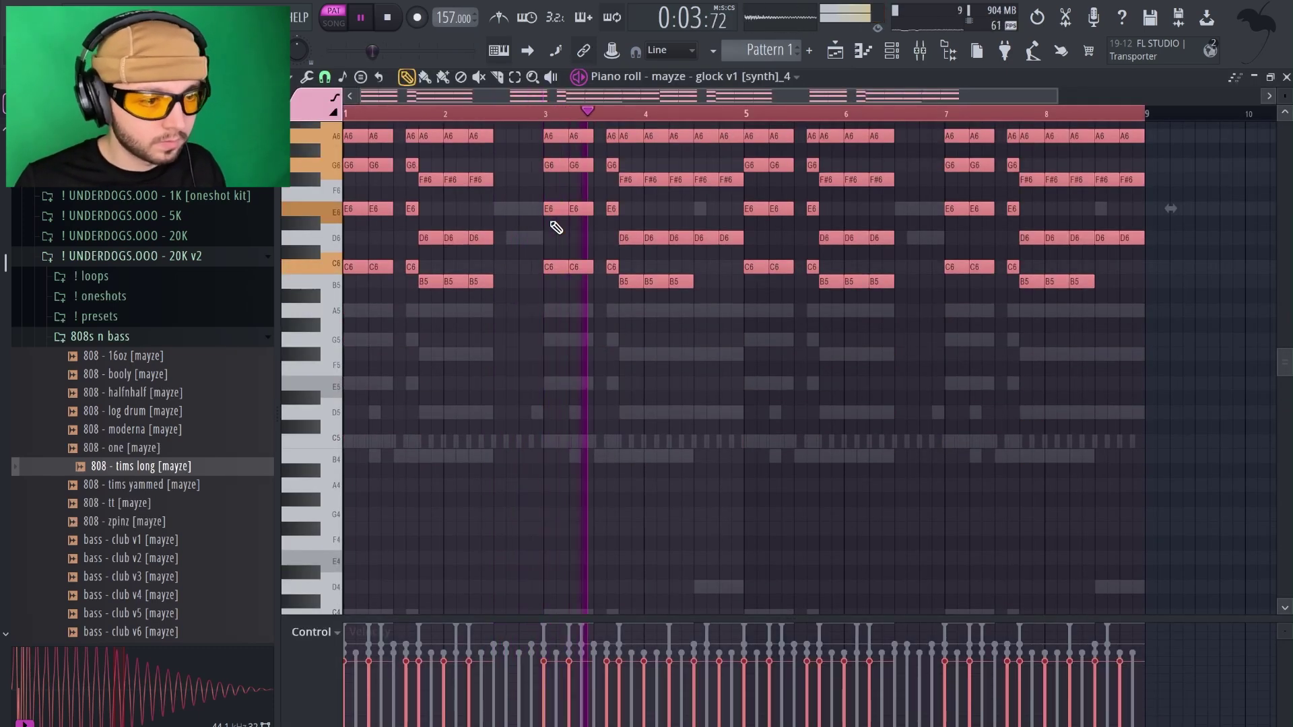
key(ctrl+Down)
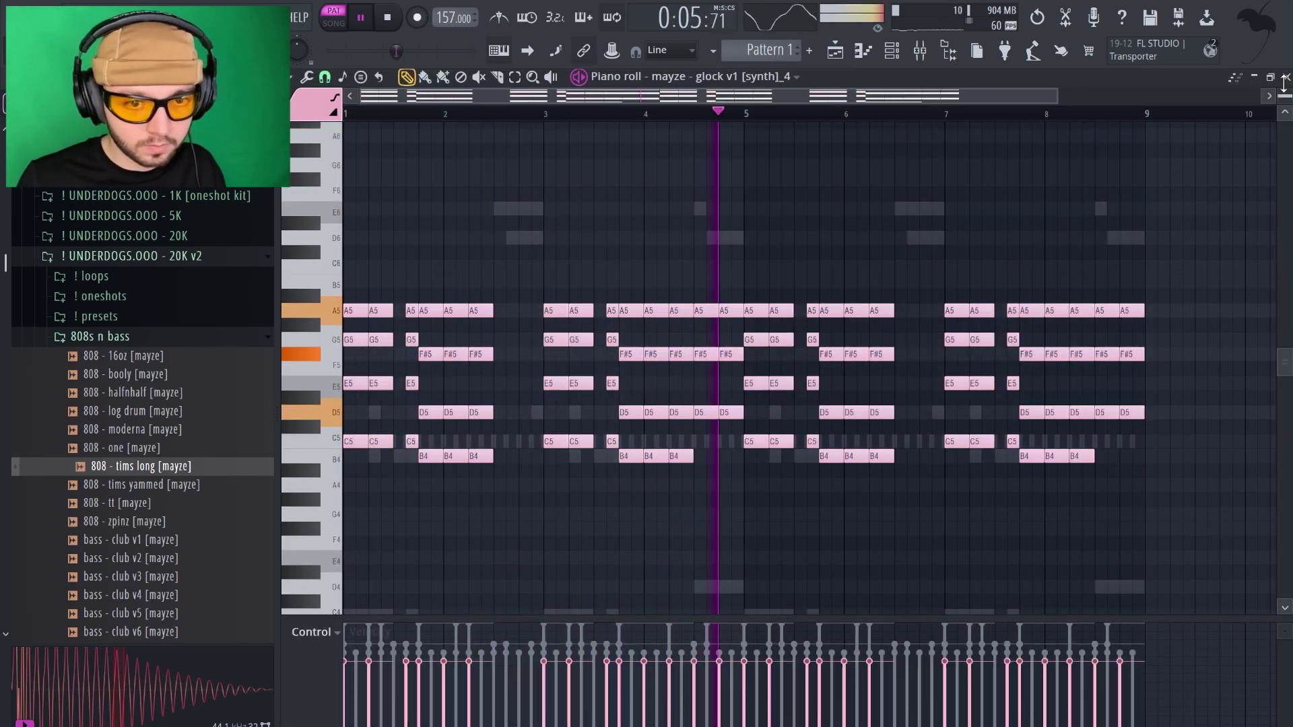
key(F7)
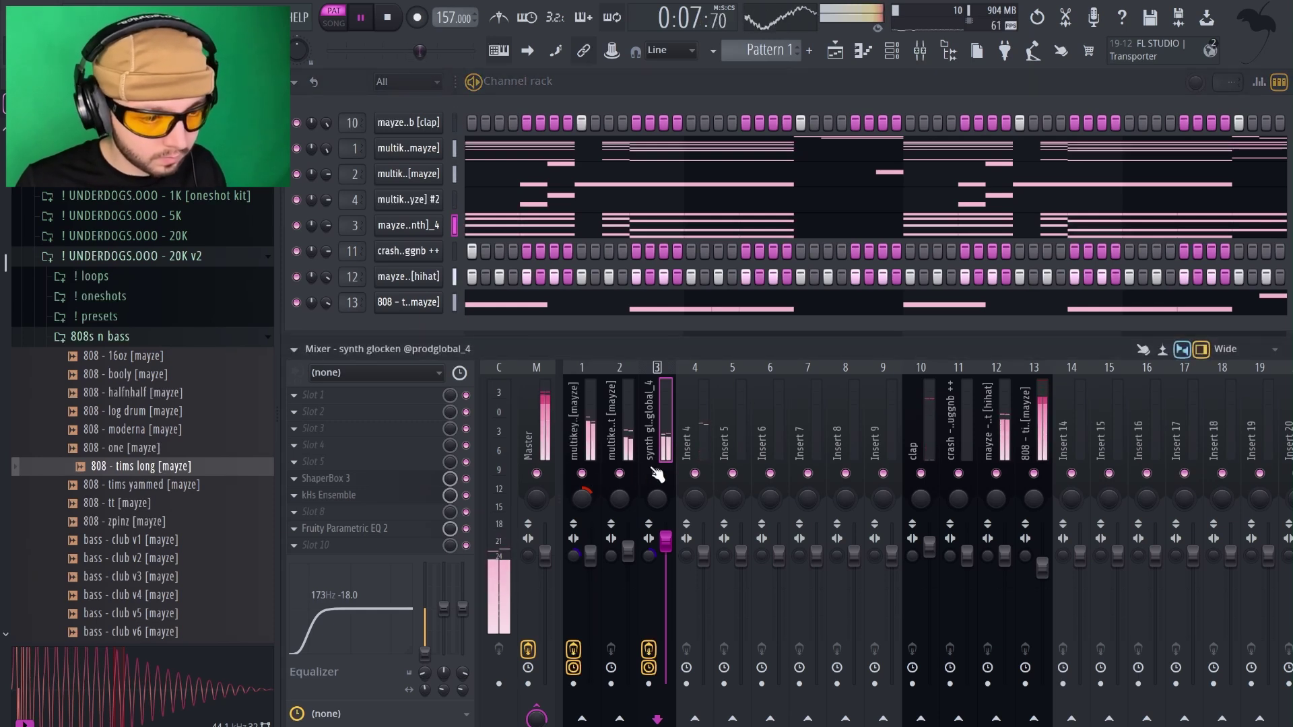
Lower the fader of mixer track 4 slightly and select the fried pad track.
click(703, 554)
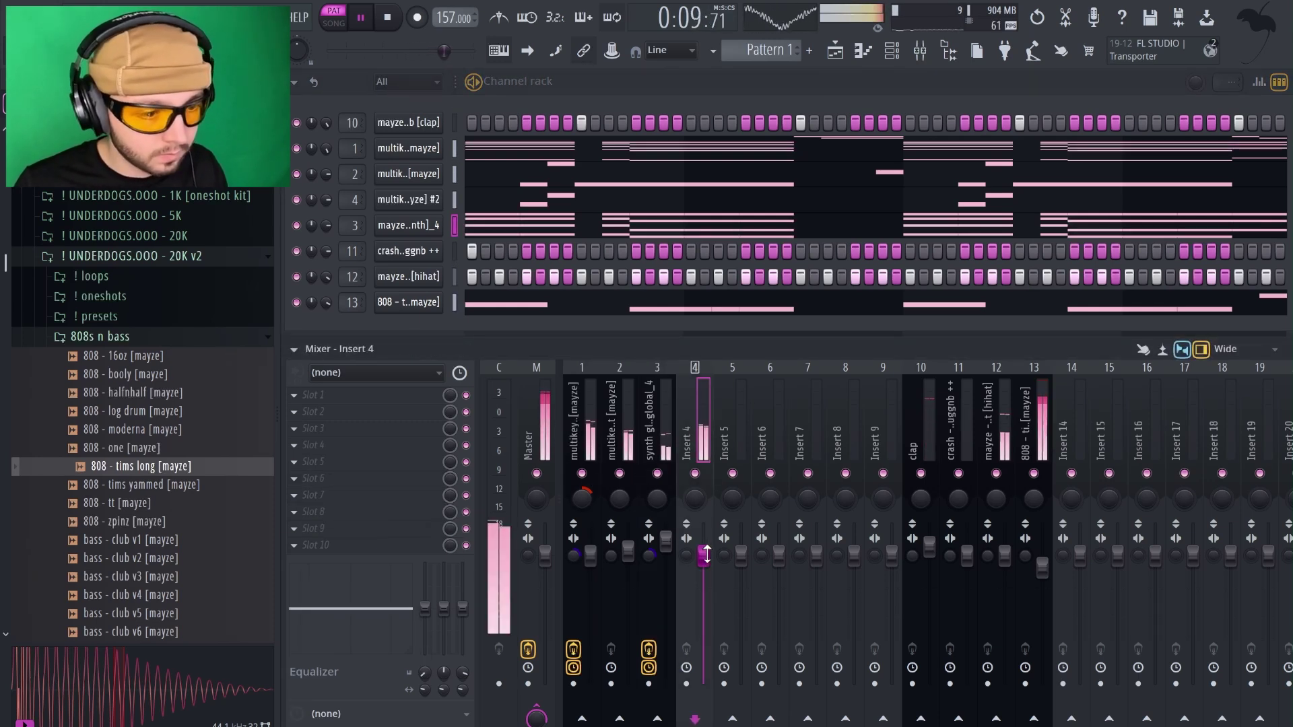
drag(704, 554, 703, 563)
click(590, 424)
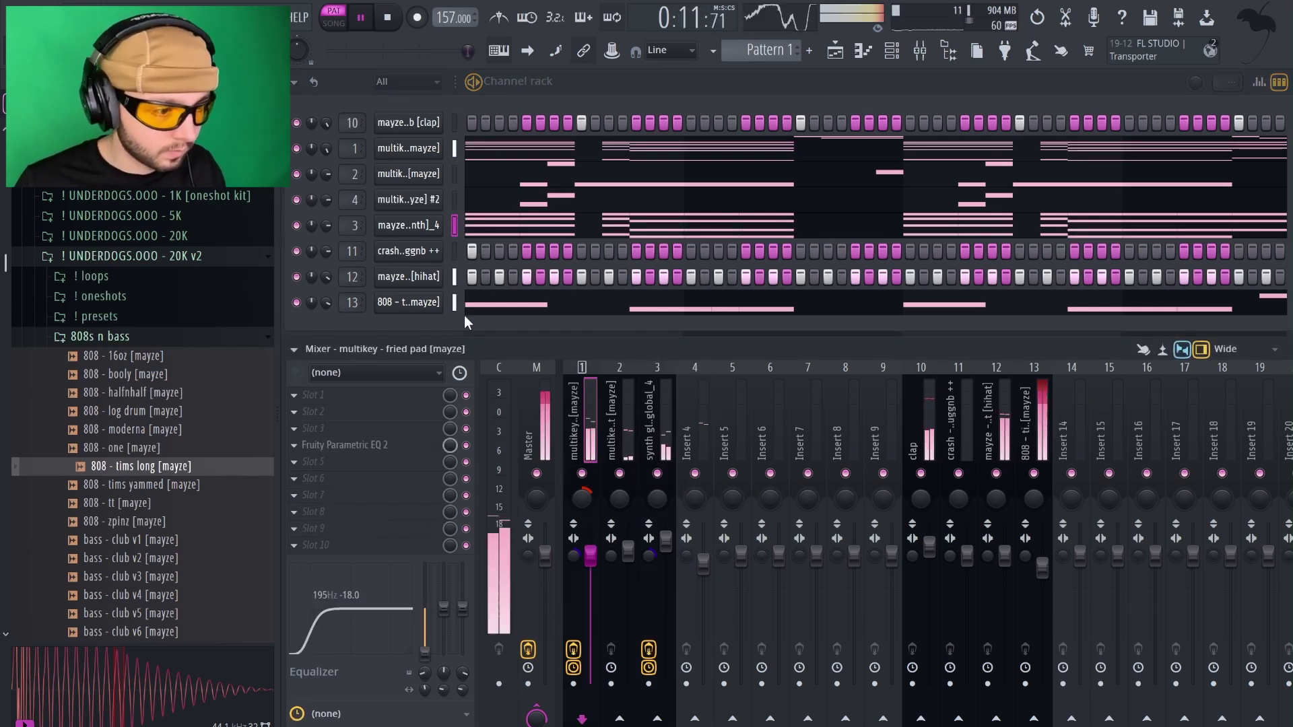
Thin out the hi-hat pattern in bar 2, leaving a short gap just before the bar's midpoint.
click(155, 340)
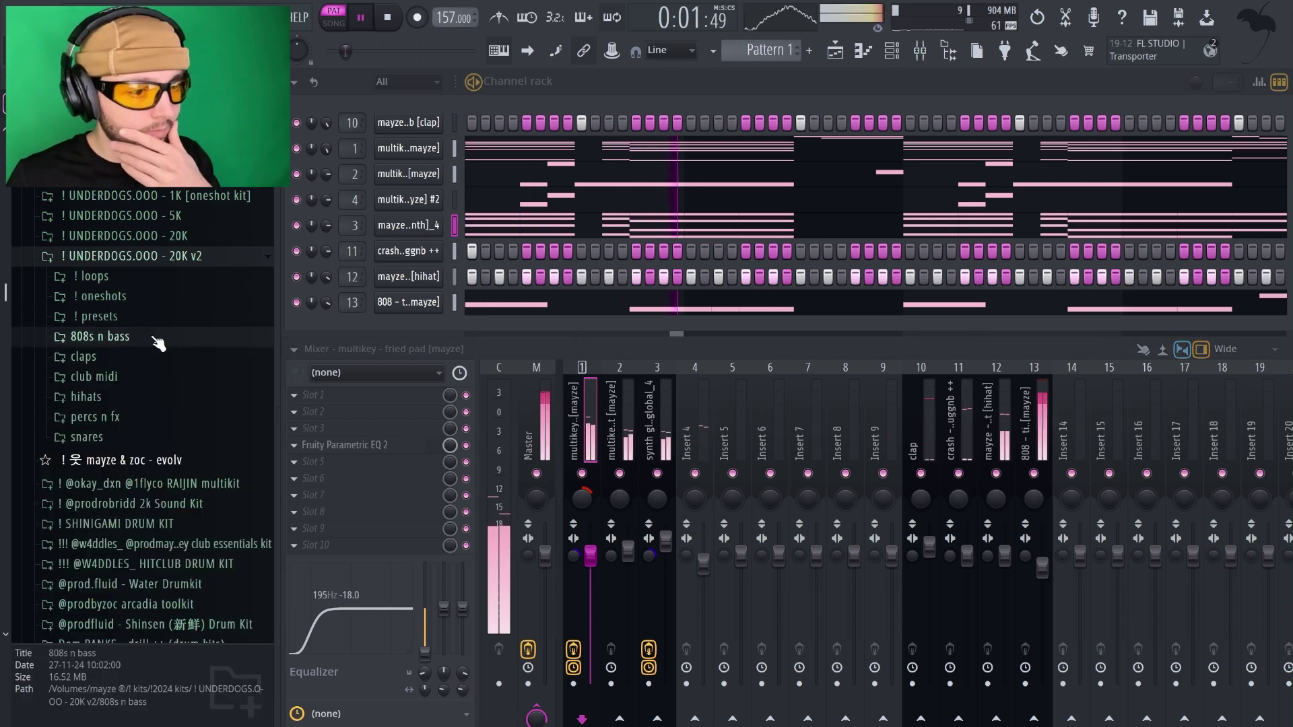
click(772, 278)
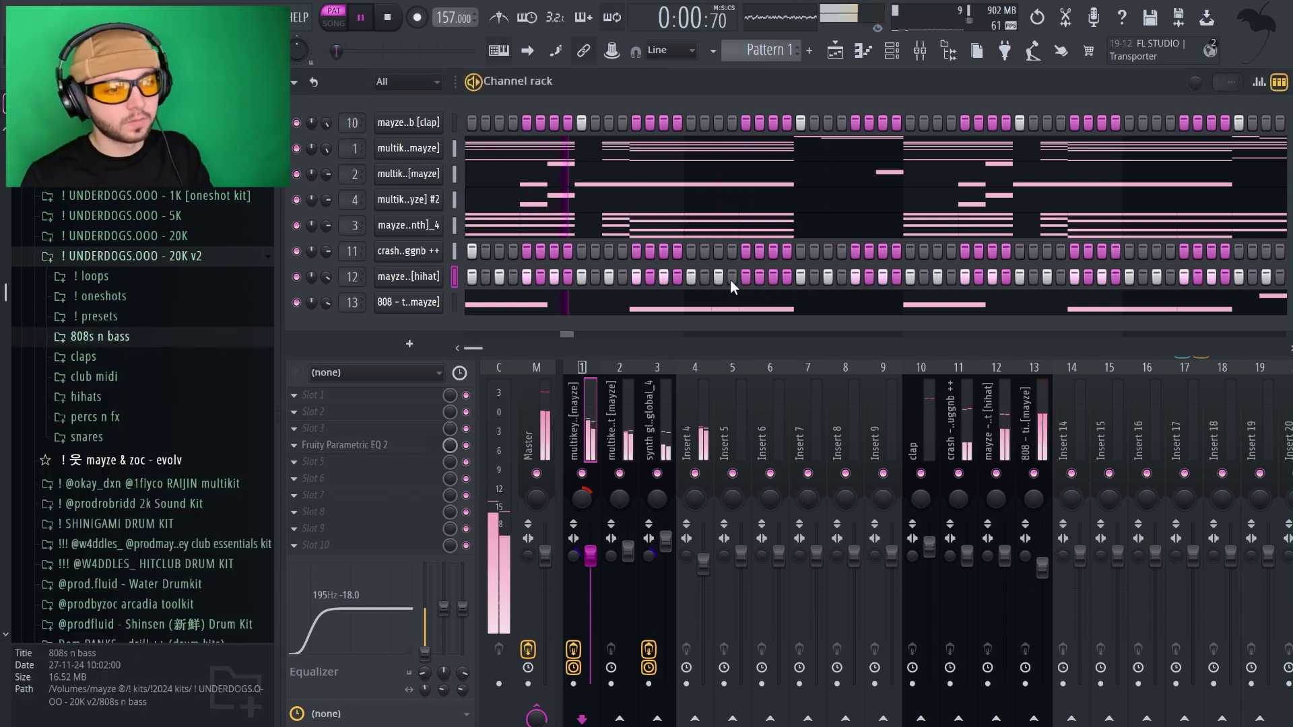
click(743, 278)
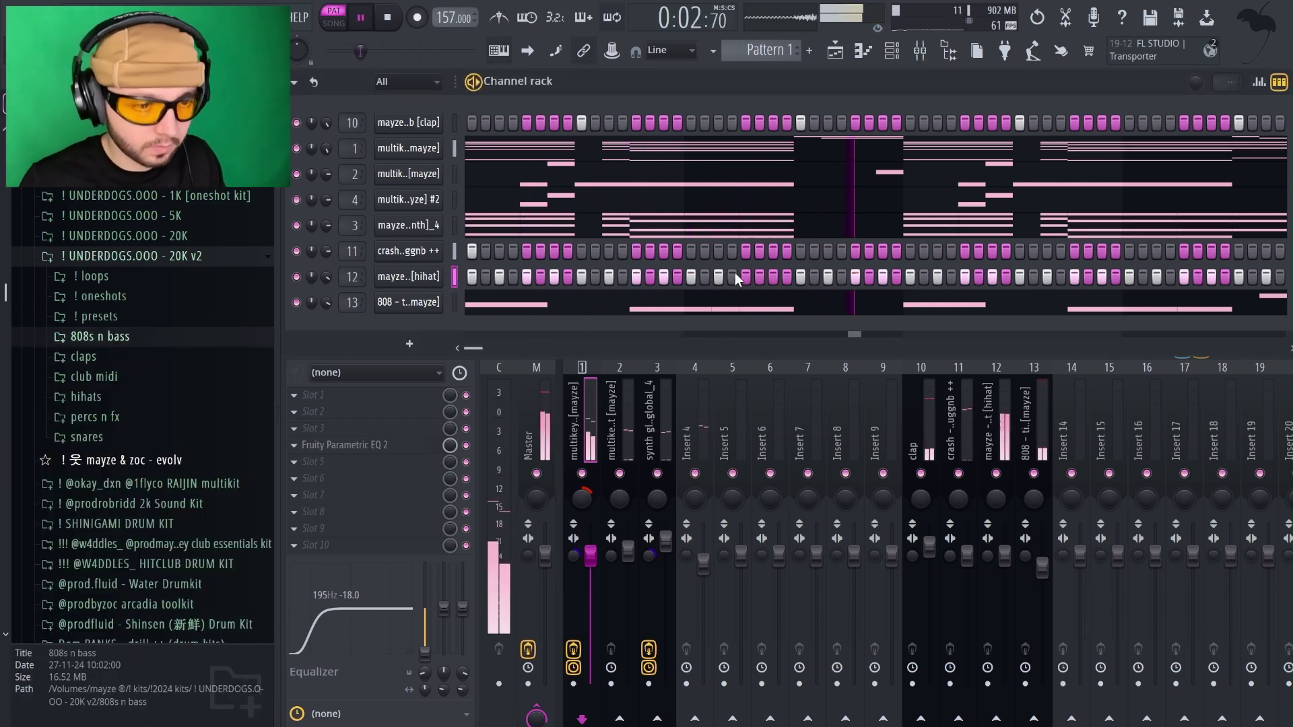
key(space)
key(F7)
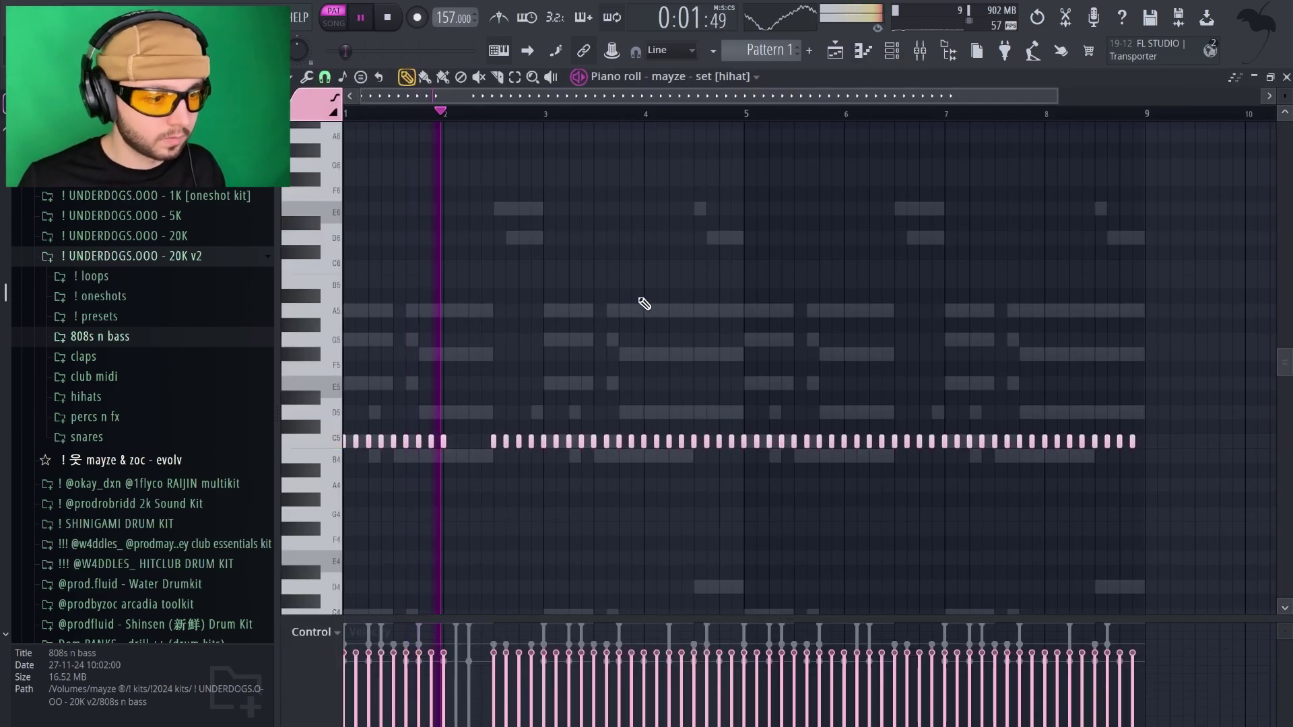
click(457, 441)
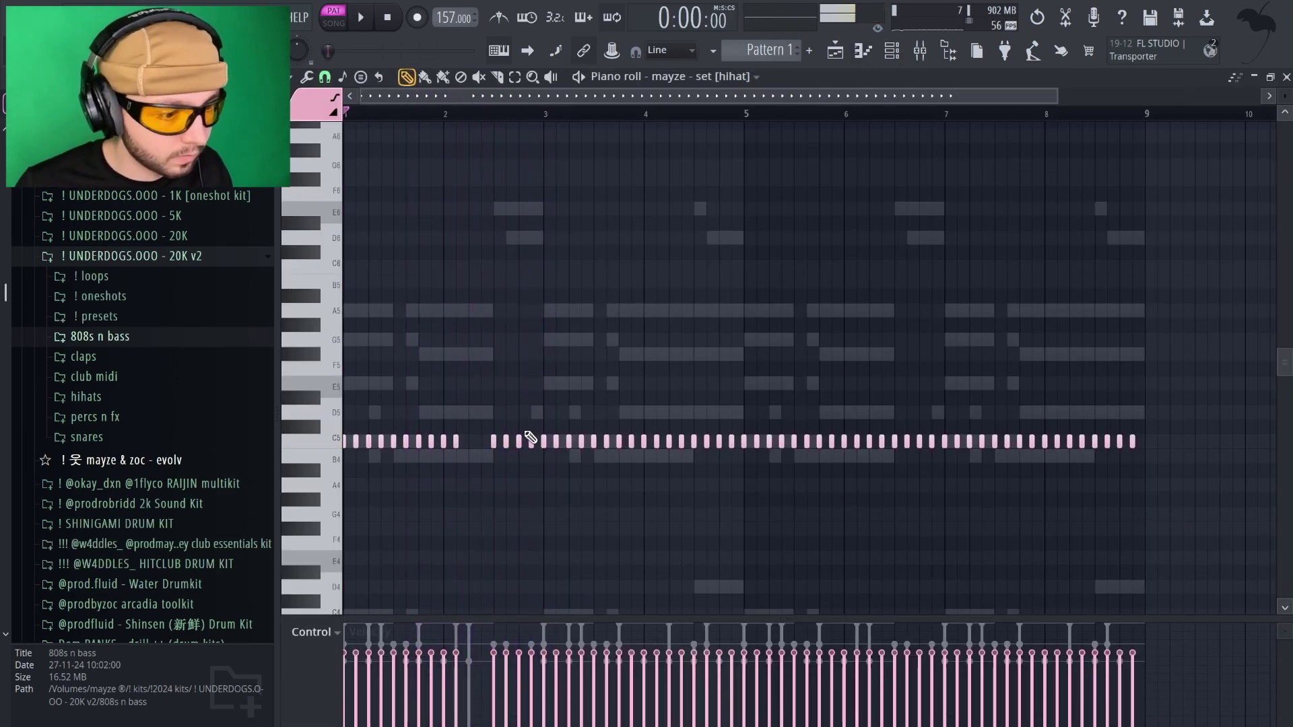
Extend all hi-hat notes to legato and erase runs of hits starting in bars 3 and 7.
key(super+a)
key(super+l)
key(super+d)
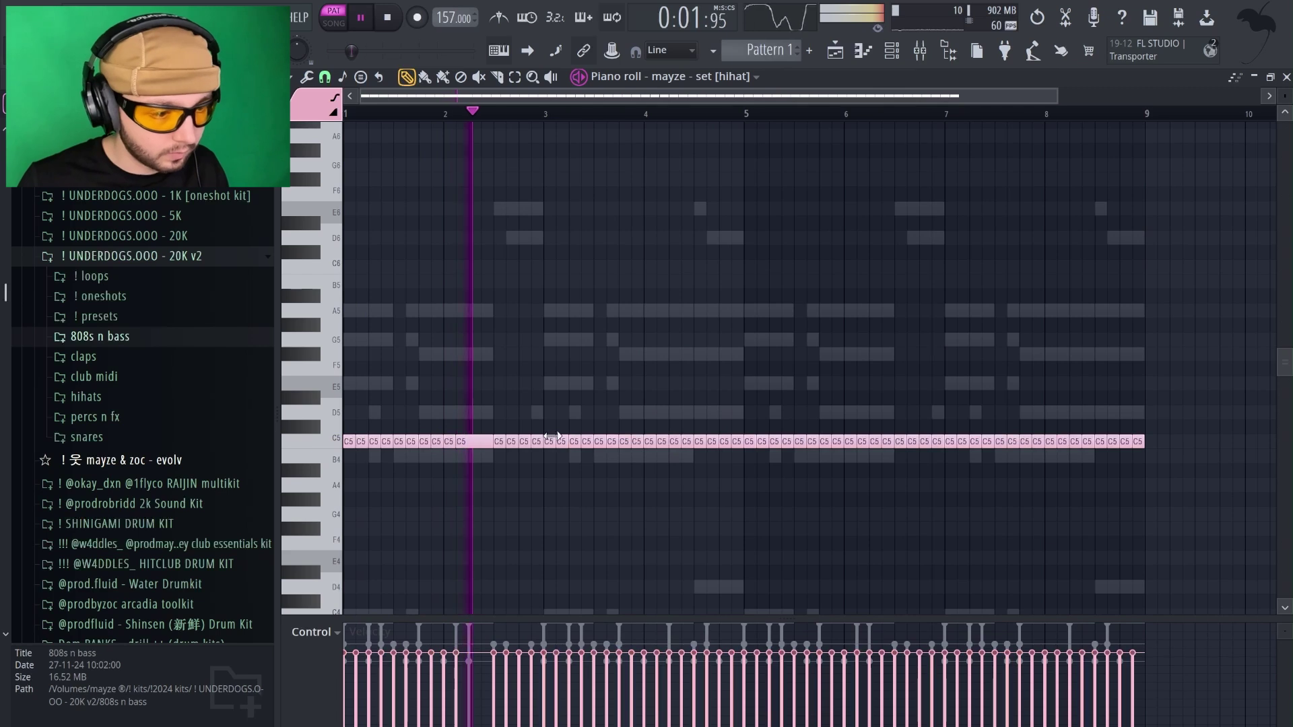
right_click(551, 441)
right_click(974, 442)
key(space)
Use the Chopper to split the second hi-hat note after bar 2's midpoint into a four-hit roll.
scroll(499, 443, up, 5)
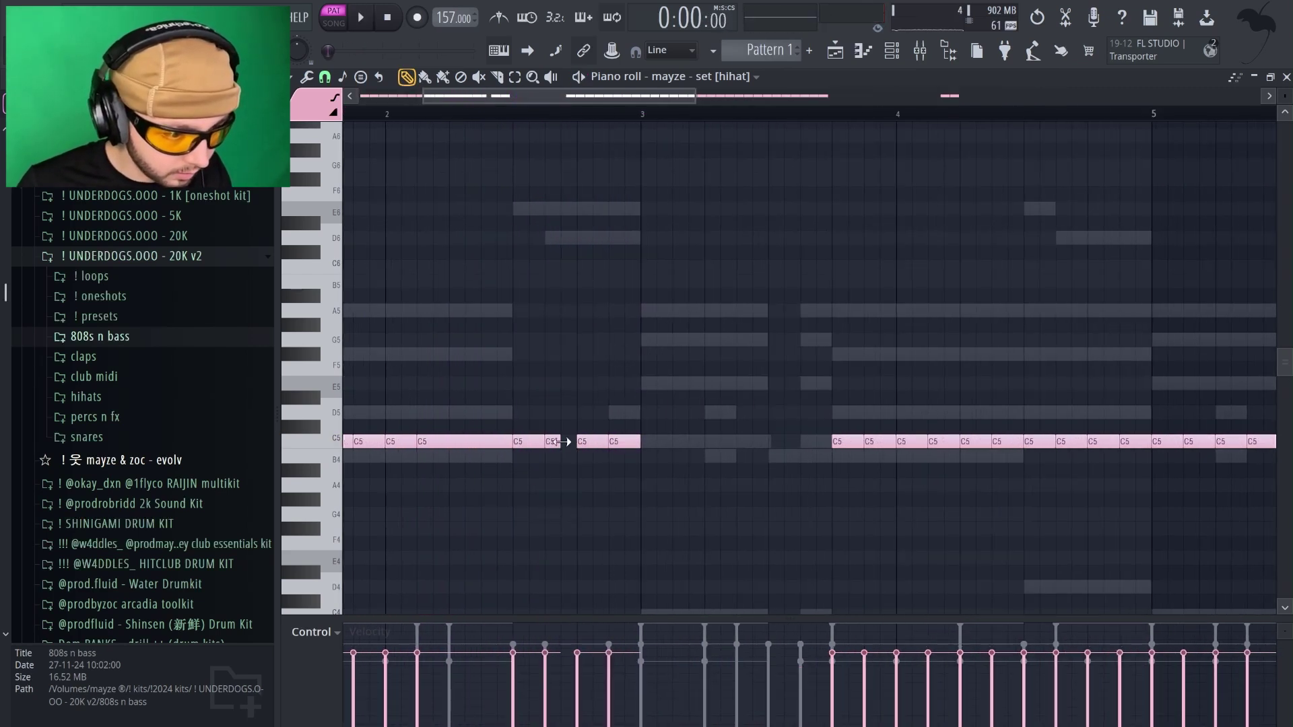
key(alt+u)
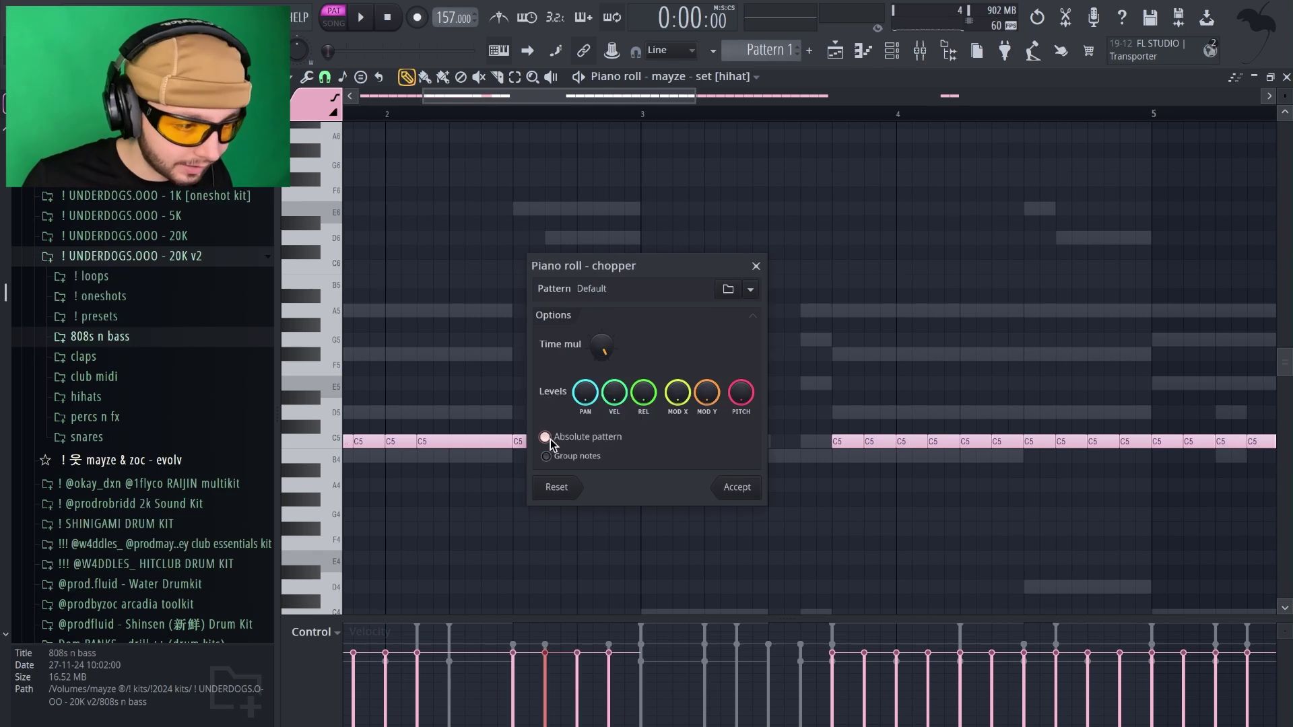
drag(623, 263, 767, 258)
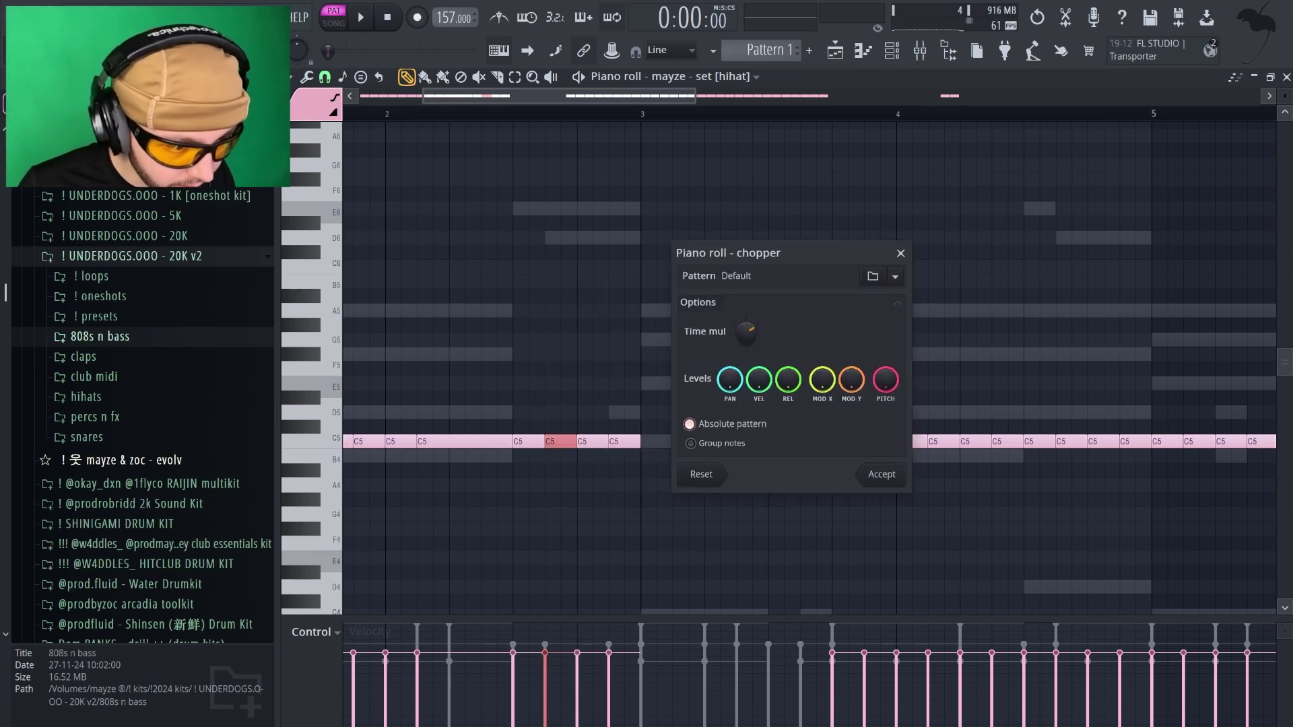
drag(746, 331, 746, 350)
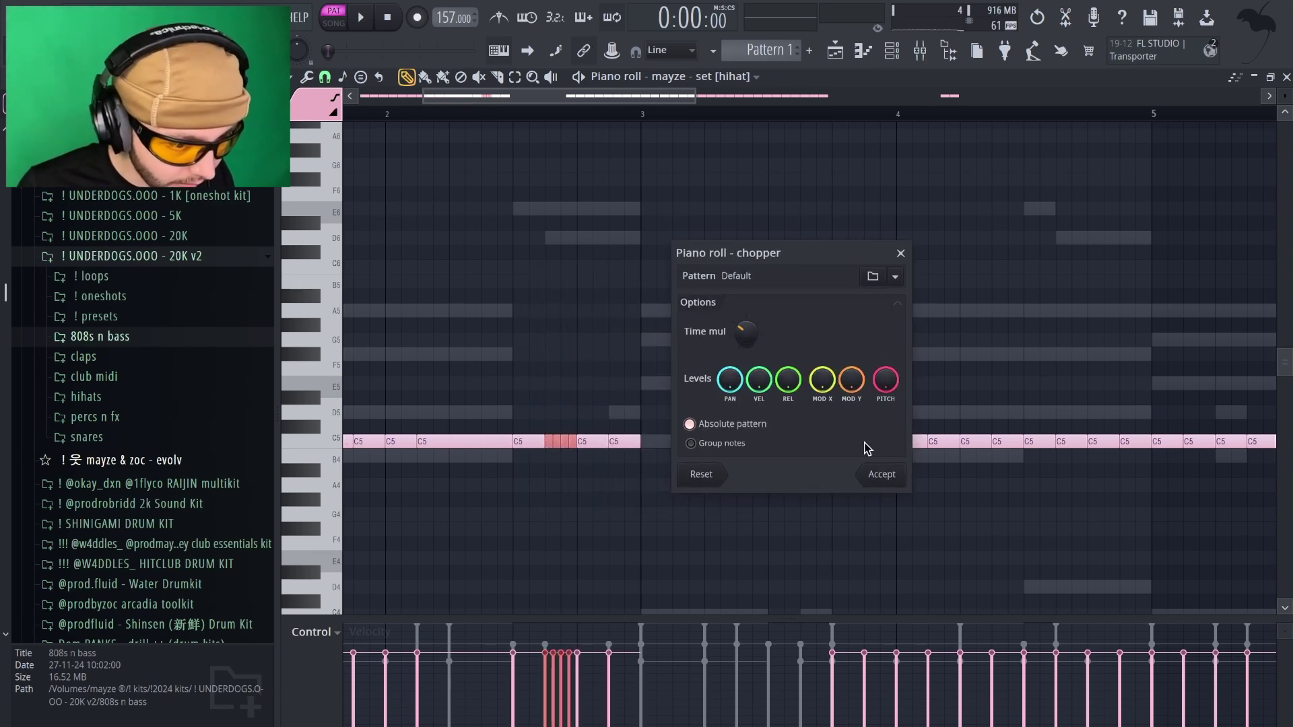
click(881, 474)
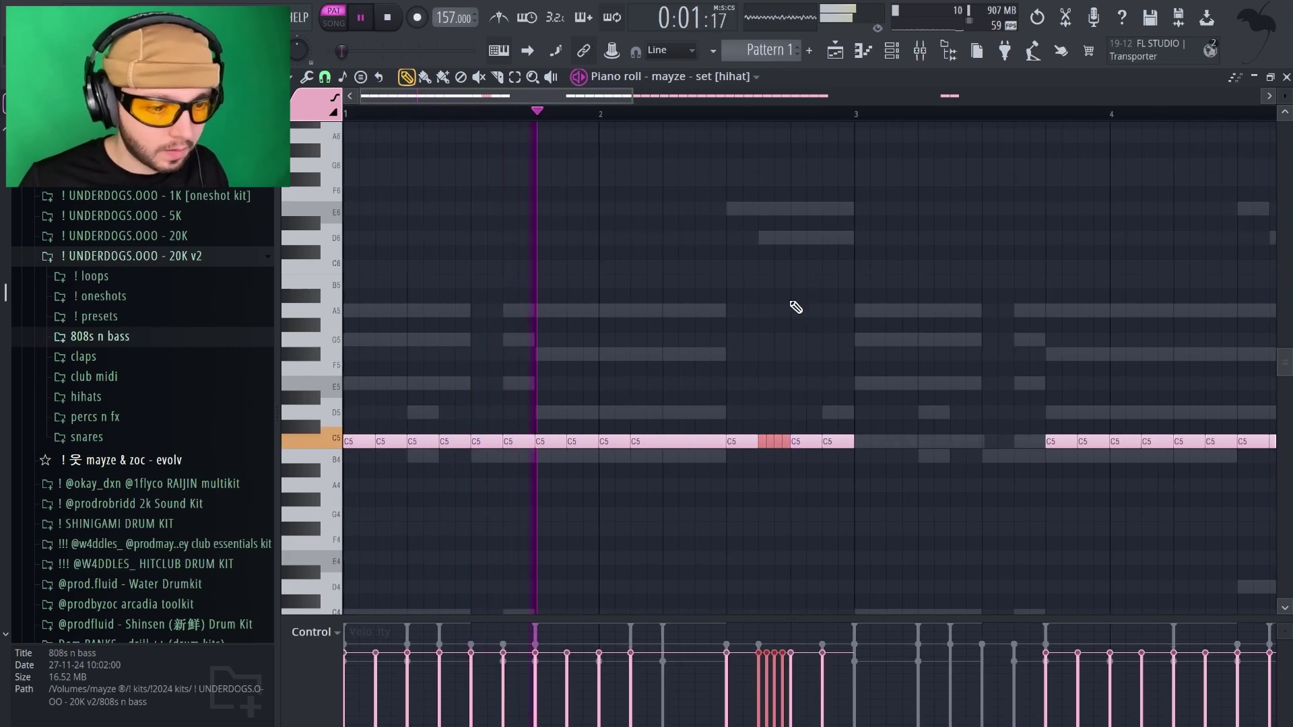
Delete the hi-hat notes from bar 3 onward and duplicate the first two bars three times to fill eight bars.
scroll(752, 390, down, 5)
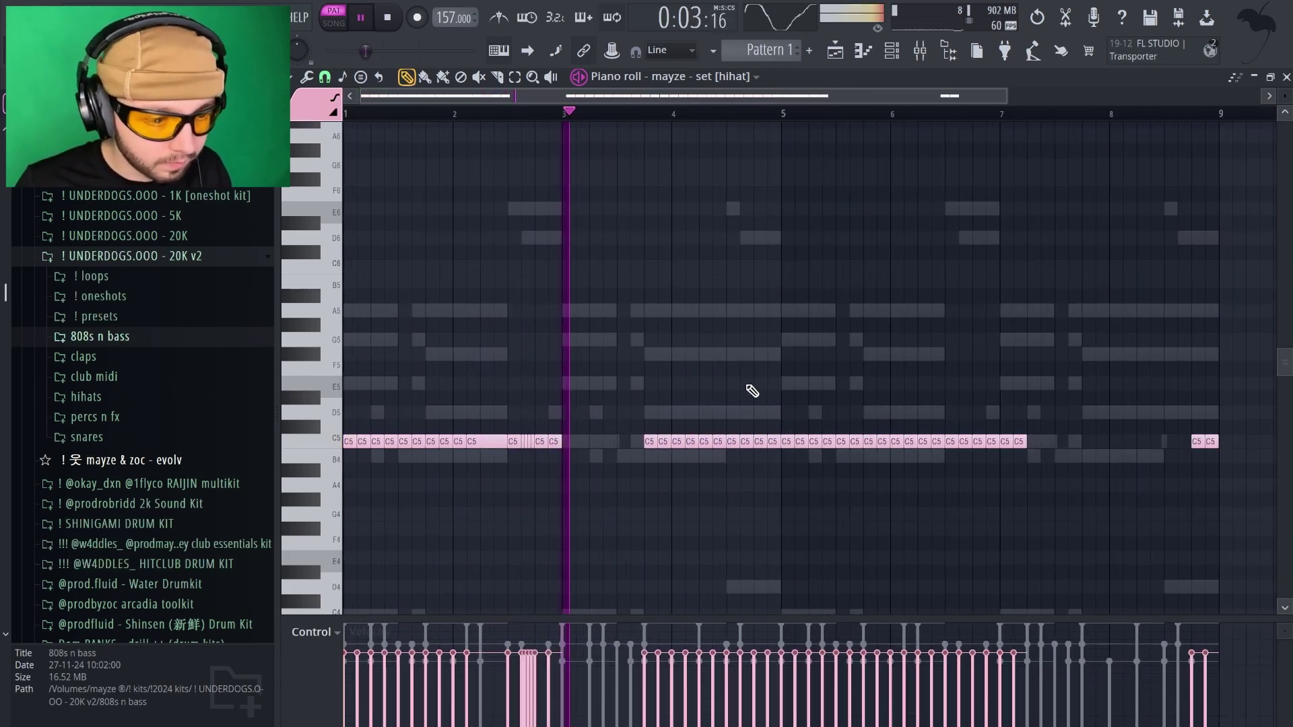
drag(549, 393, 1158, 534)
key(Delete)
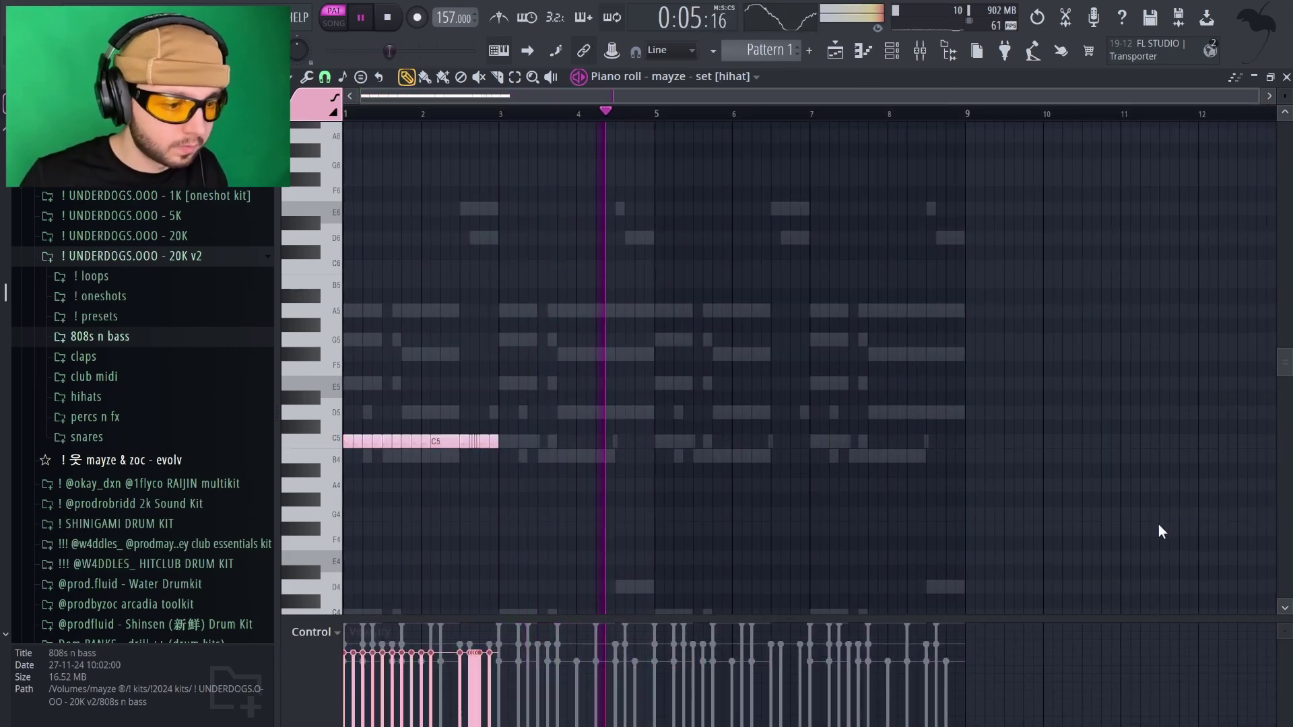
key(ctrl+b)
key(ctrl+b)
key(ctrl+b)
Erase the four hi-hat notes in the first half of bar 7.
scroll(791, 469, up, 5)
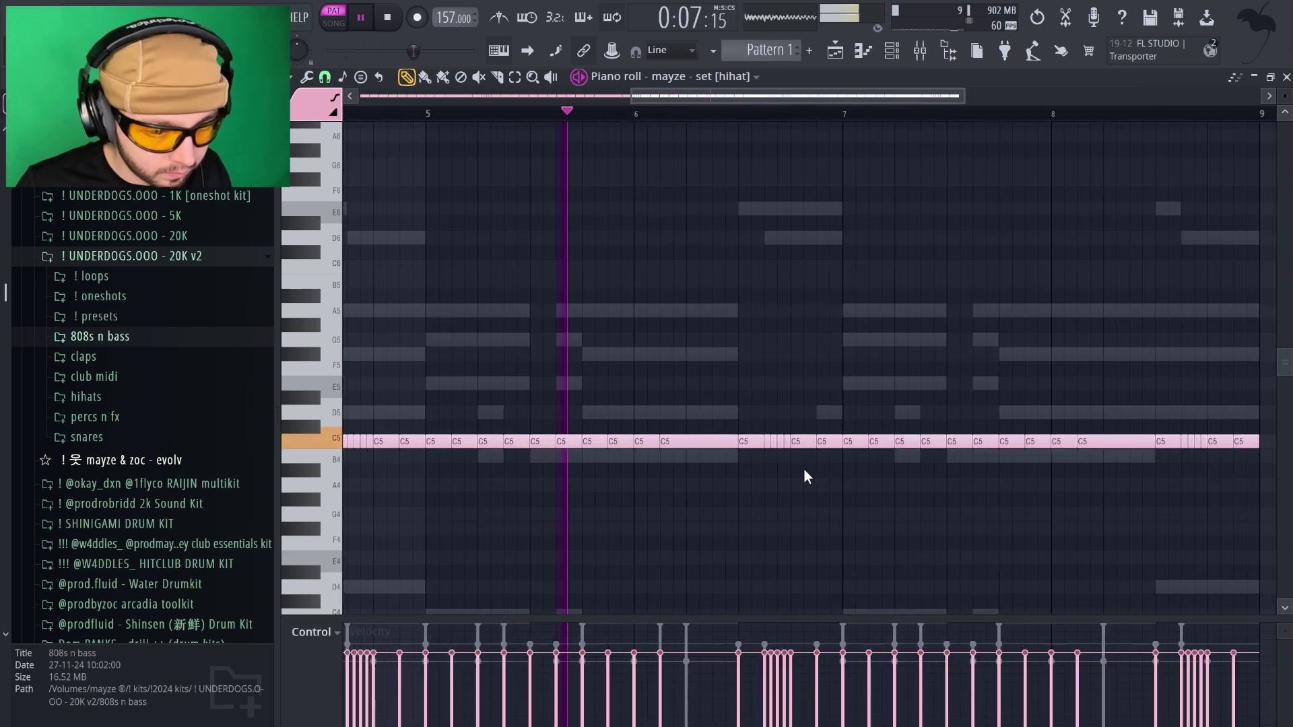
right_click(860, 443)
right_click(881, 442)
right_click(902, 442)
right_click(929, 442)
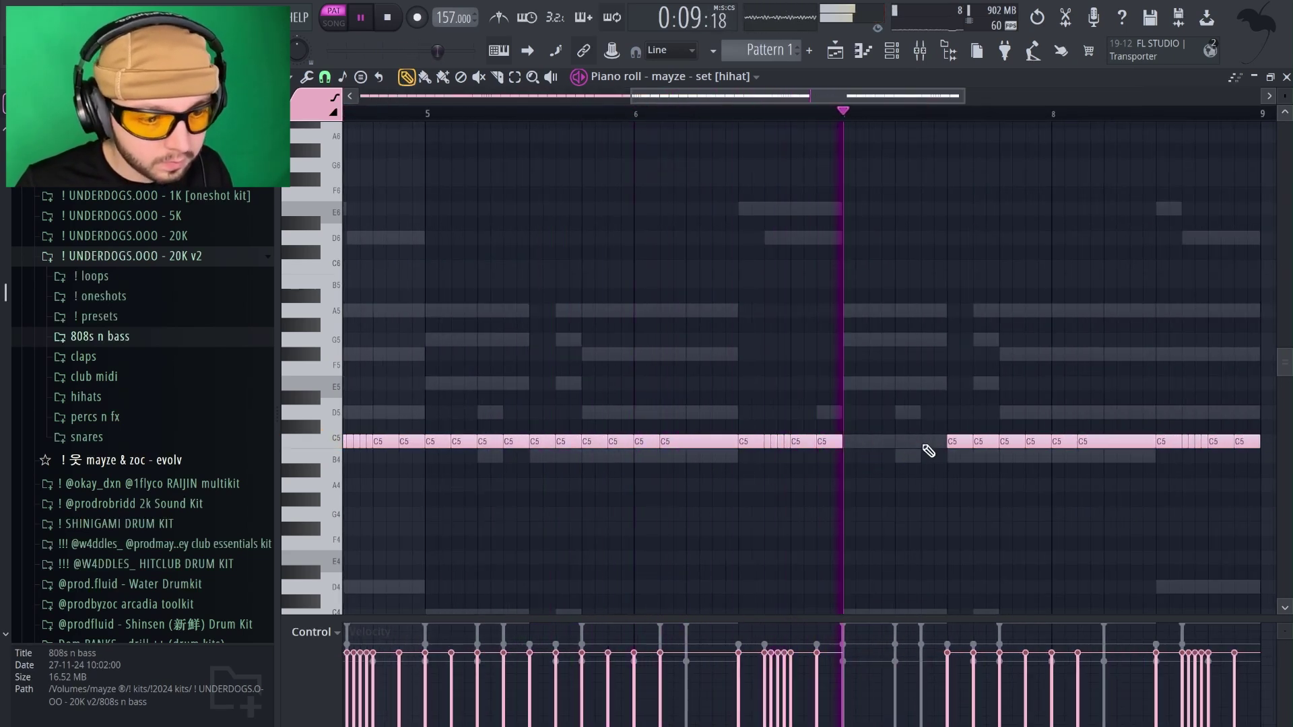
Erase the four hi-hat notes in the first half of bar 3 and close the piano roll.
scroll(926, 450, down, 4)
right_click(518, 442)
right_click(528, 443)
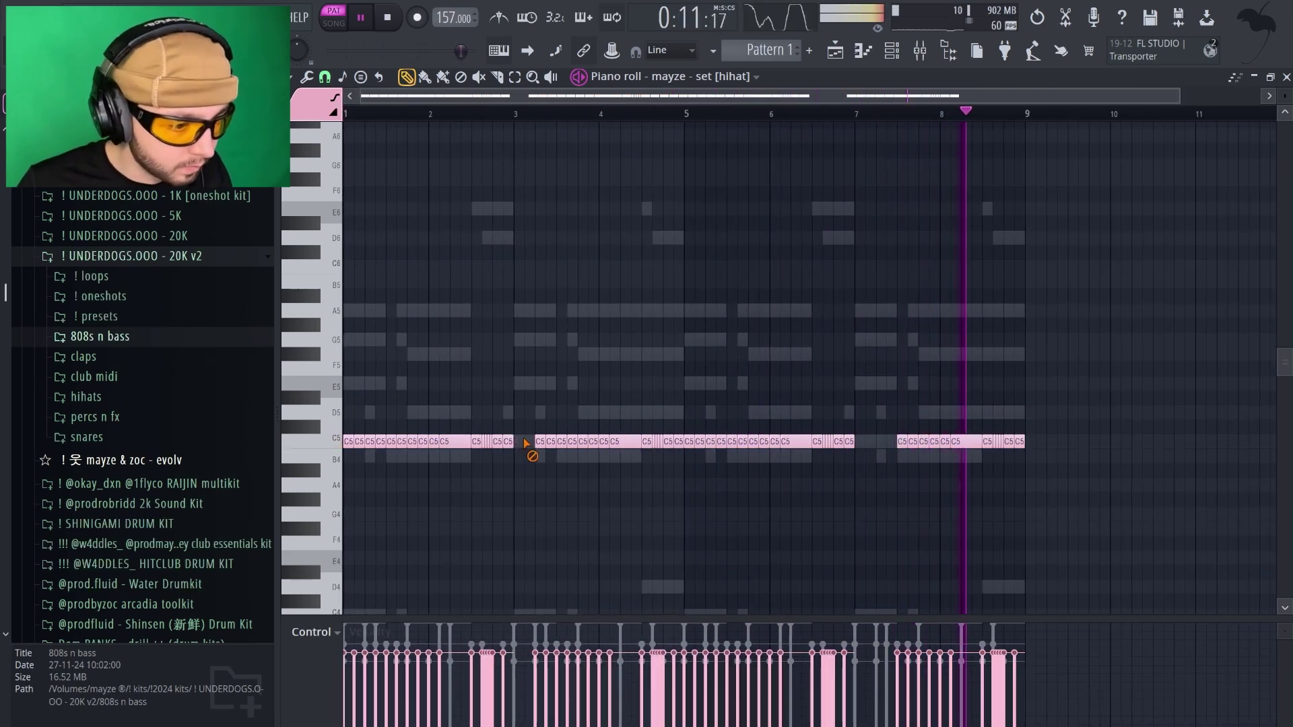
right_click(539, 443)
right_click(551, 442)
key(ctrl+a)
key(ctrl+d)
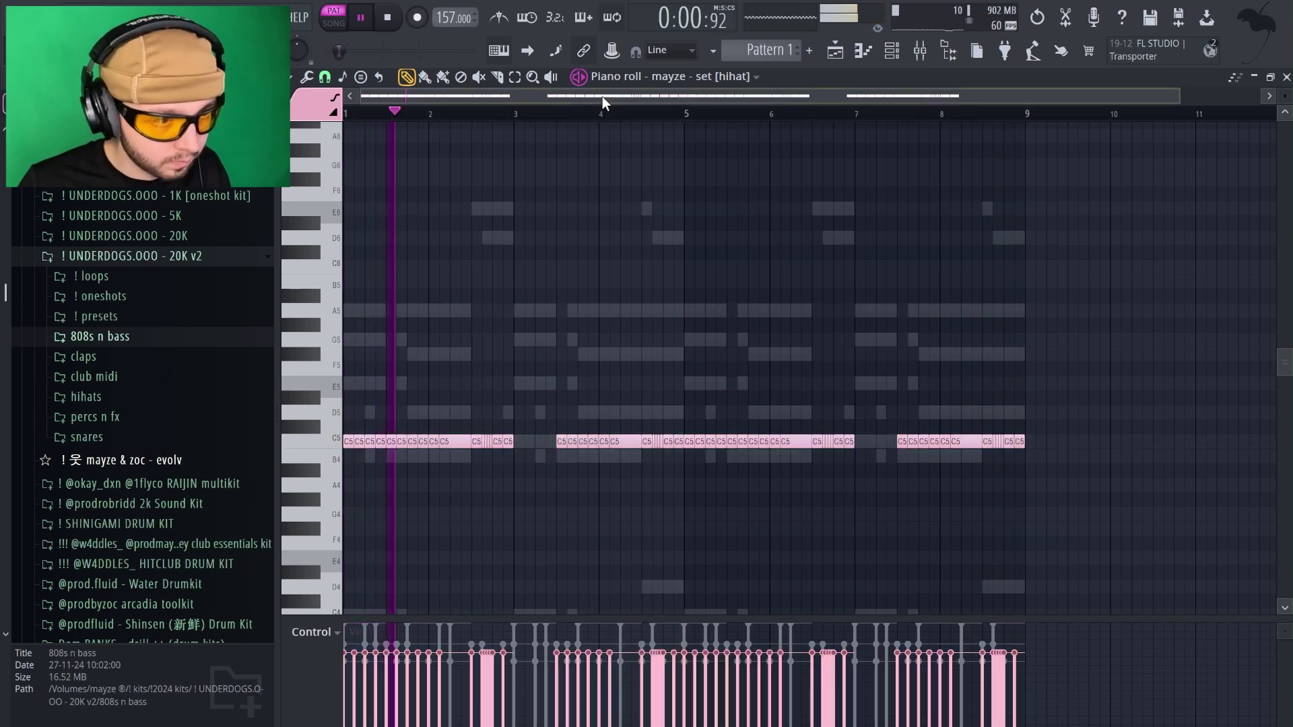
key(ctrl+a)
key(ctrl+d)
key(Escape)
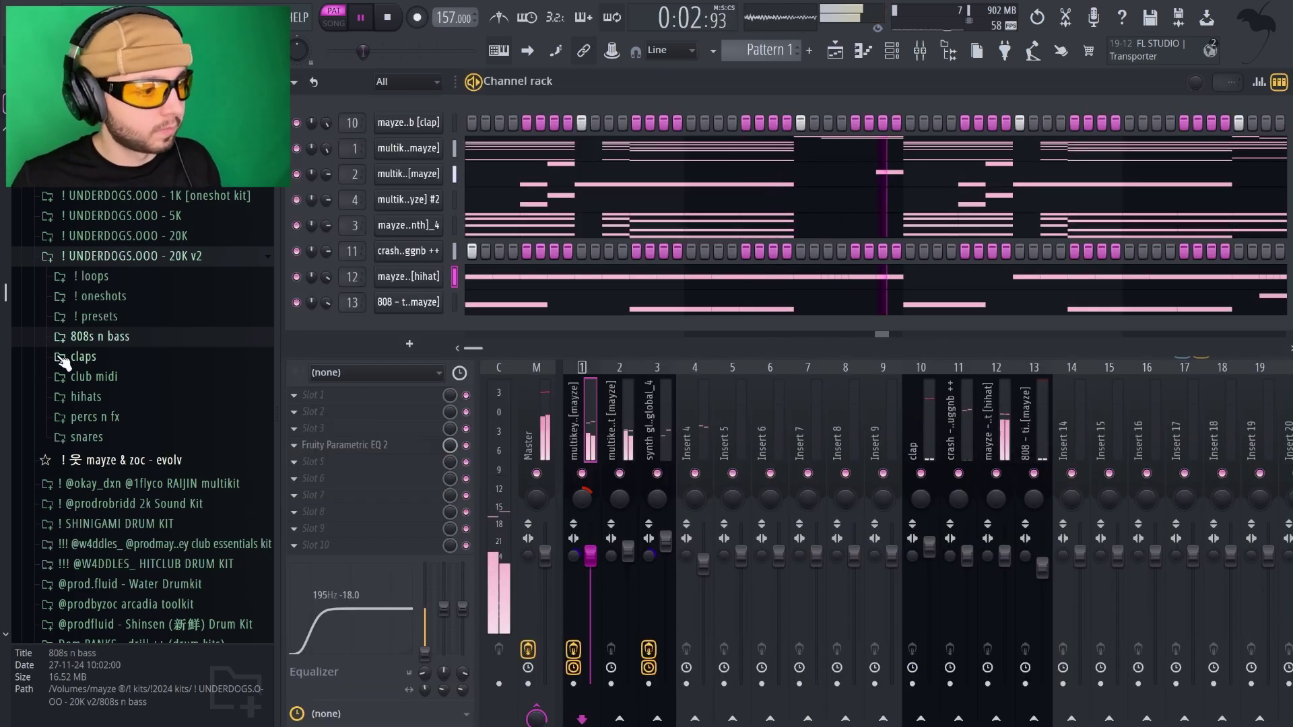
Look through the folders of the mayze - musik kit and the notes of the fried pad channel.
click(137, 252)
scroll(136, 254, up, 2)
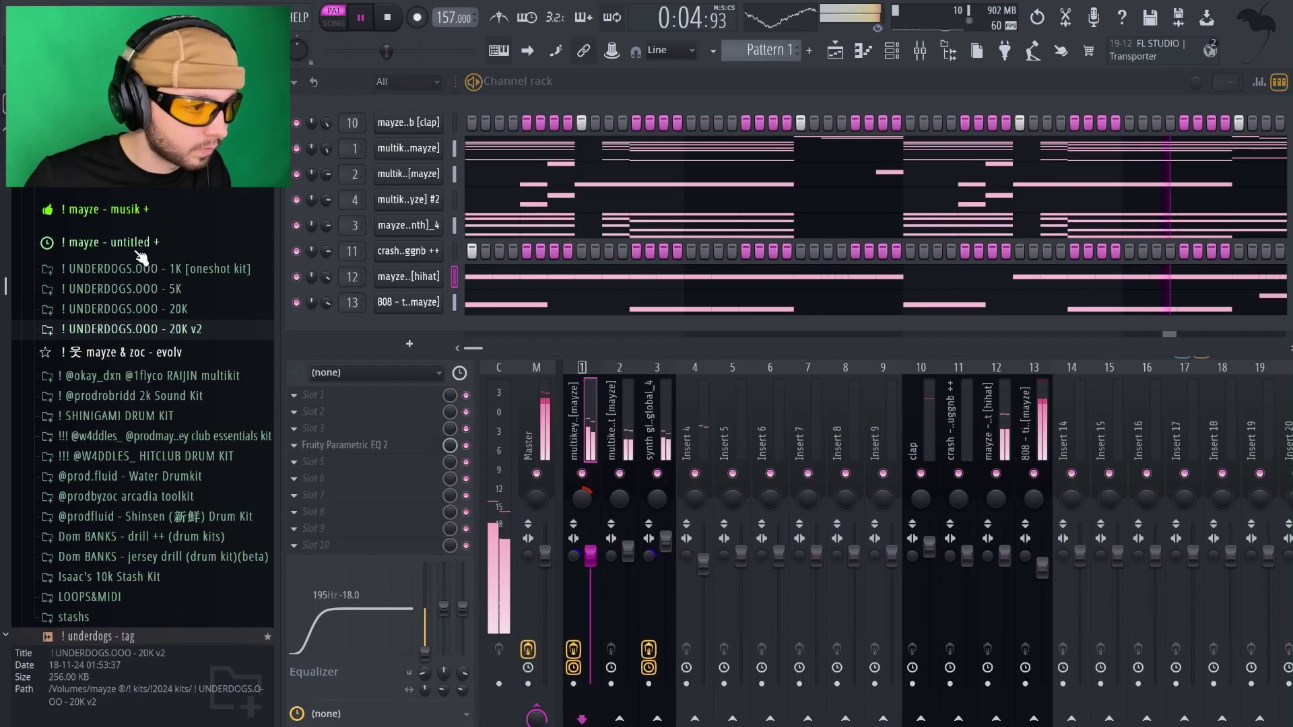
key(space)
click(130, 219)
scroll(103, 346, up, 1)
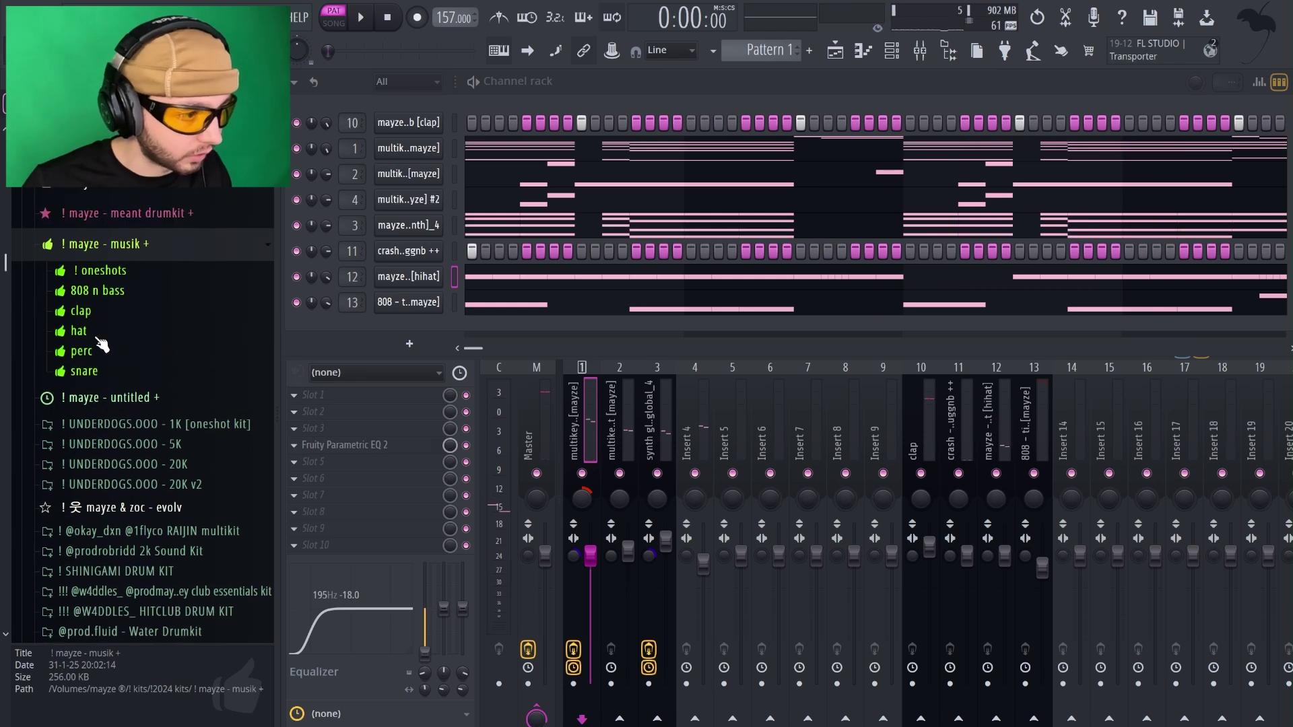
click(144, 253)
scroll(173, 249, up, 2)
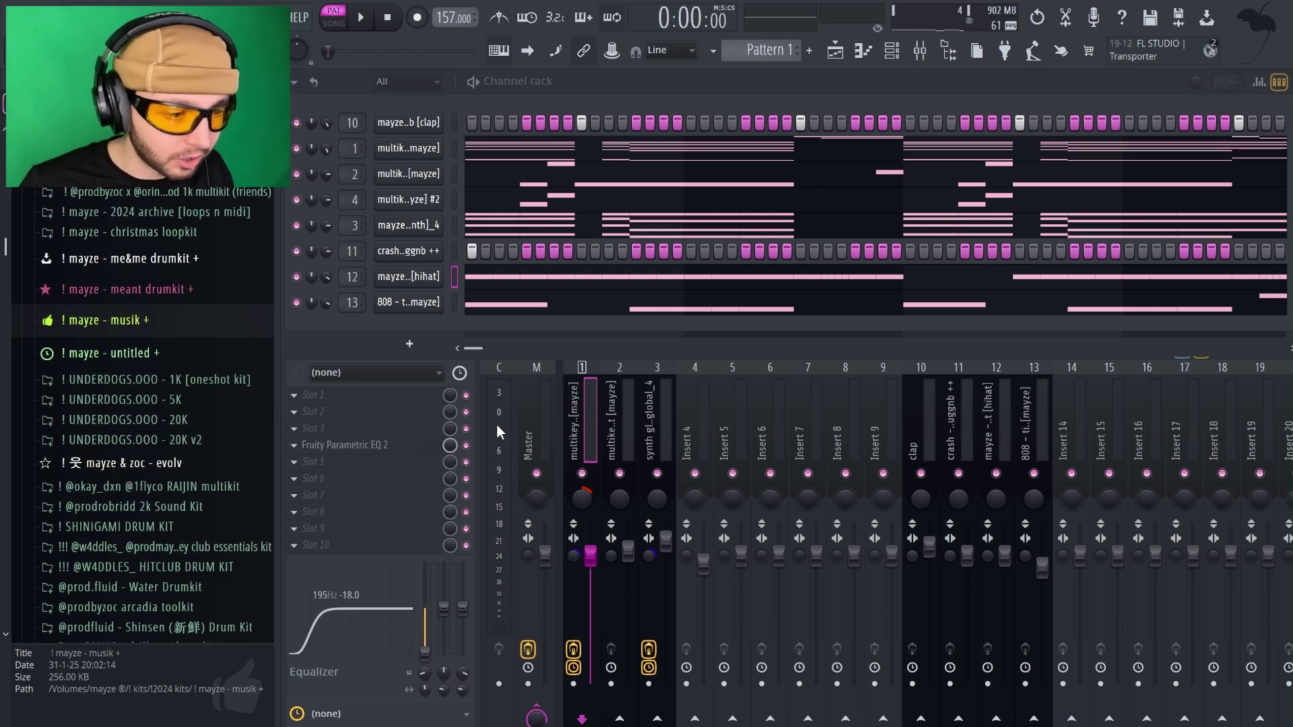
double_click(493, 173)
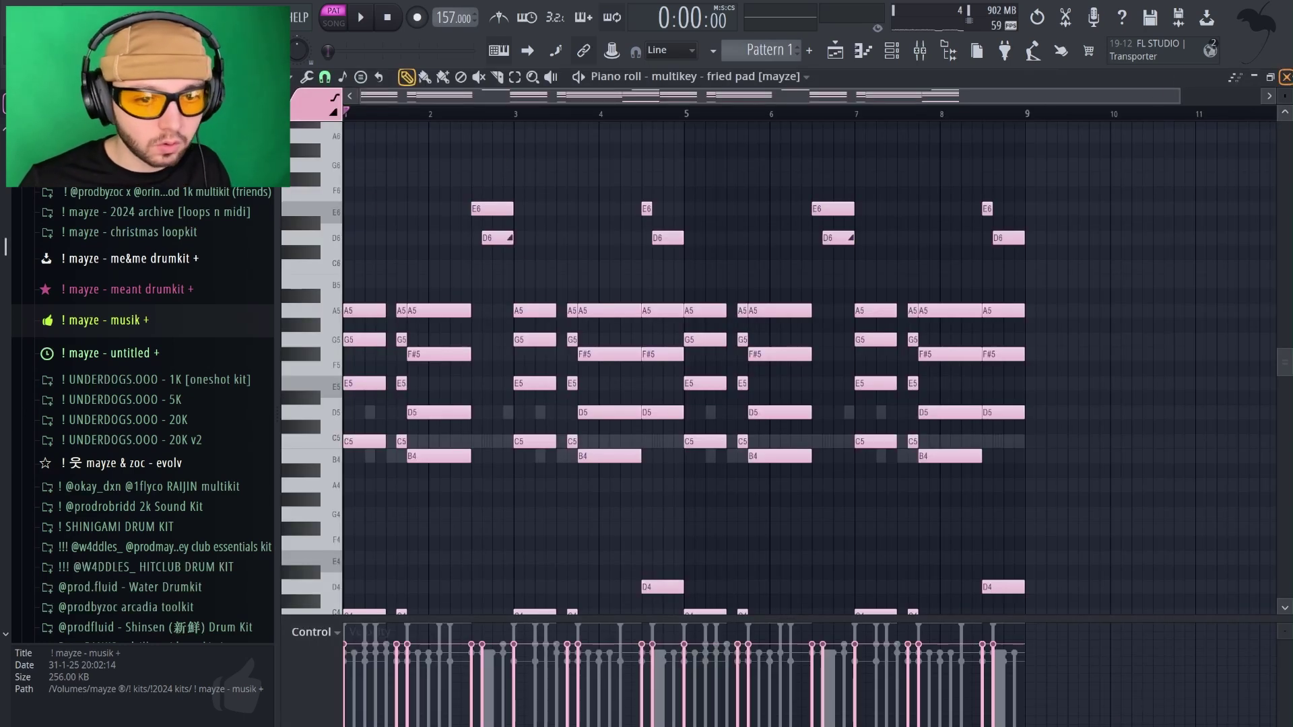
key(Escape)
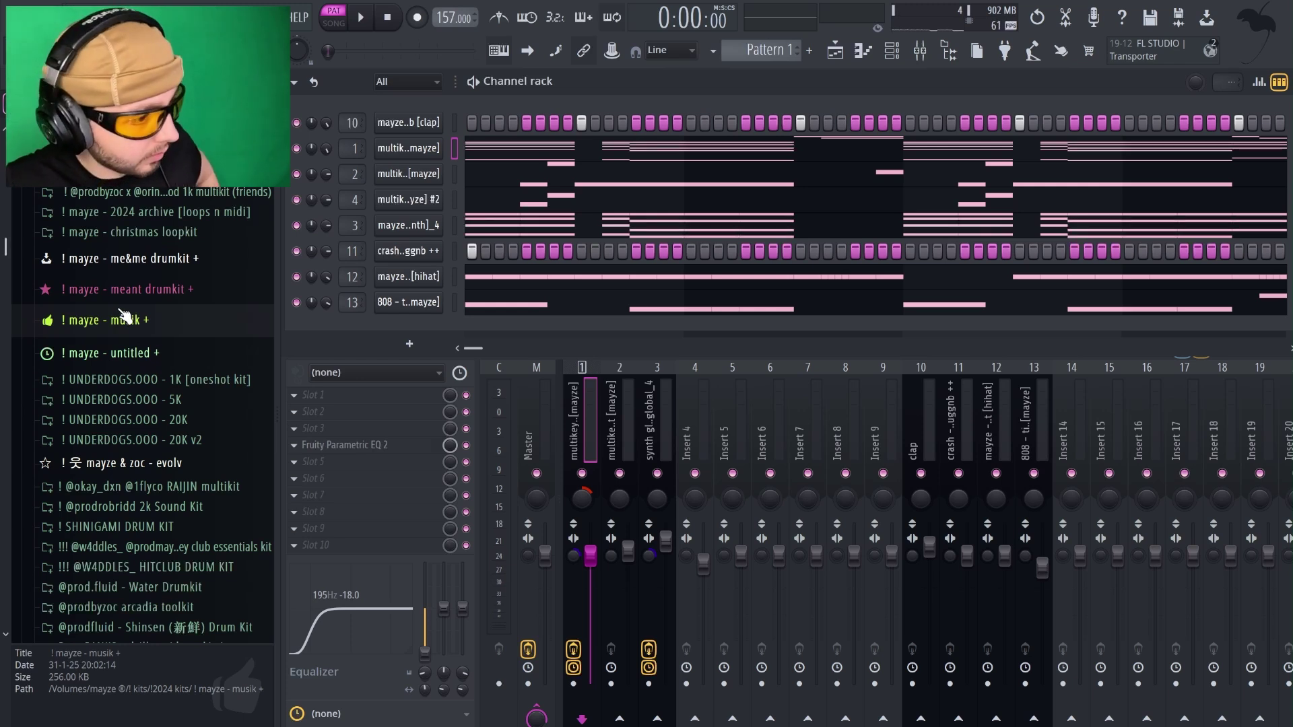
Open the 808s folder of the mayze - untitled kit in the sample browser.
key(space)
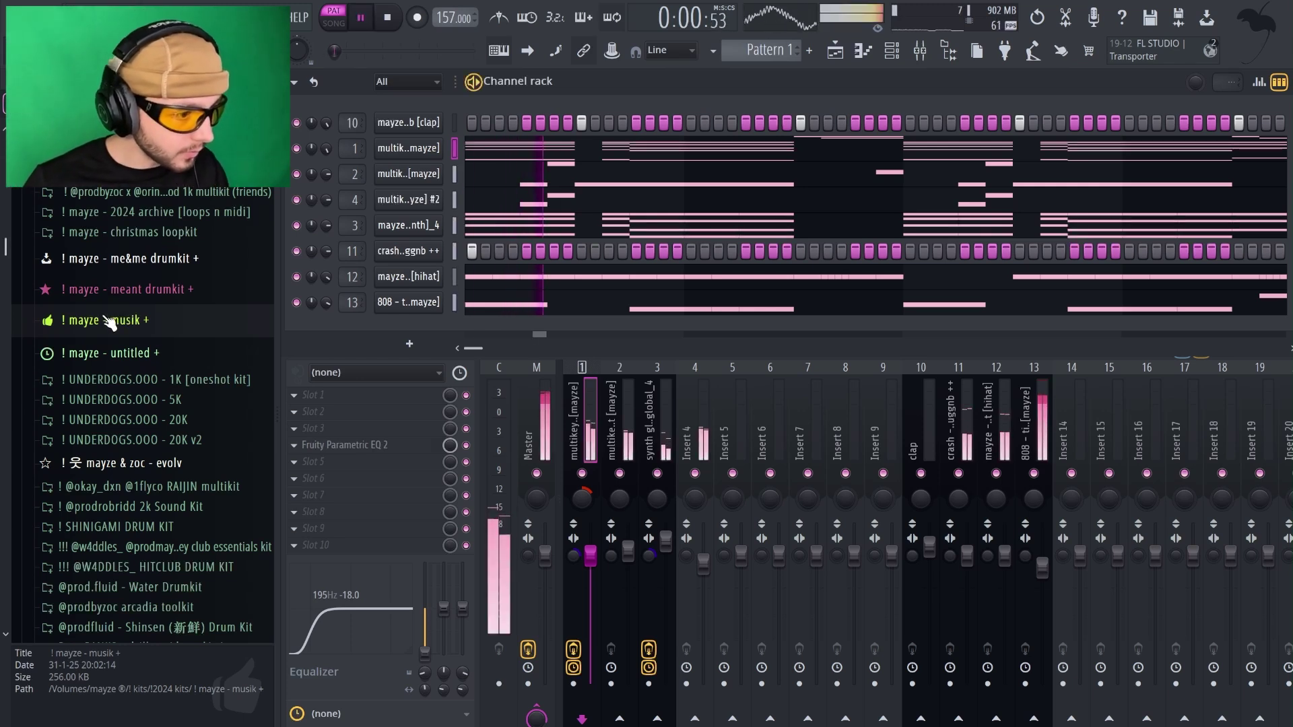
click(160, 291)
click(161, 291)
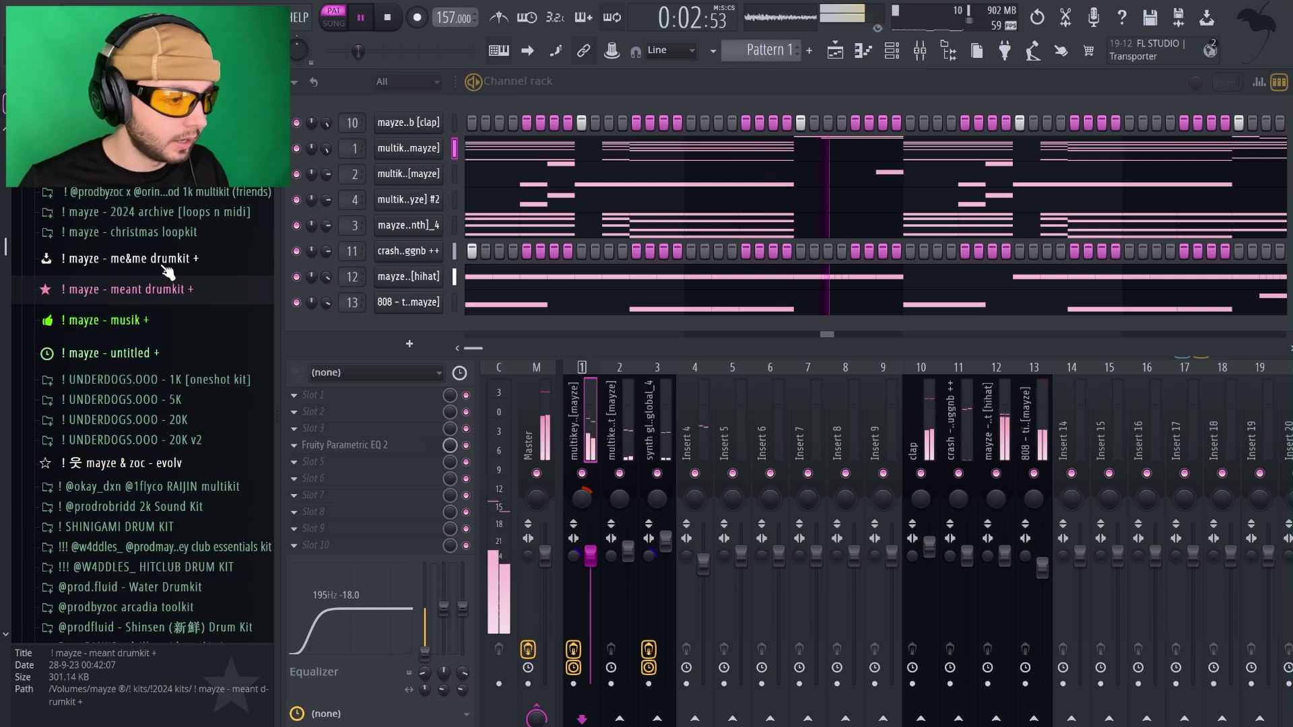
click(176, 352)
scroll(221, 418, down, 4)
click(101, 458)
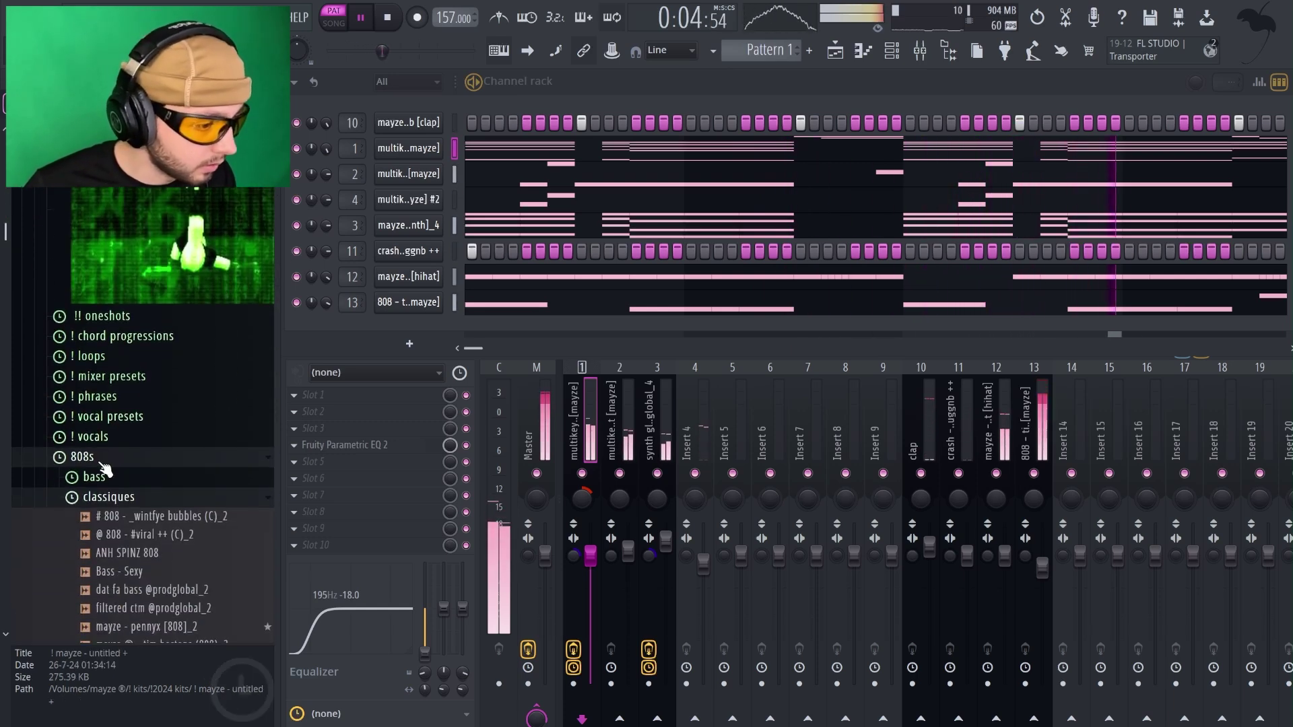
click(127, 496)
click(133, 461)
click(133, 461)
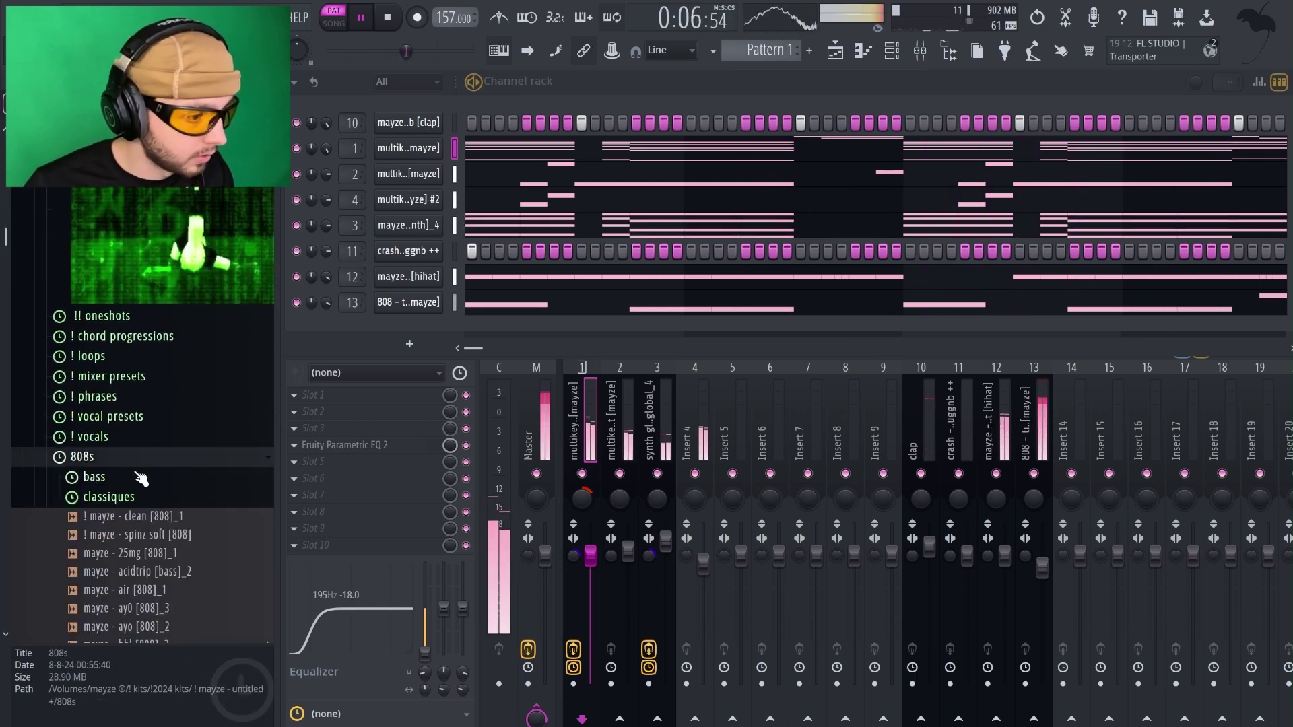
Preview the mayze - pennyx [808]_2 sample in the classiques folder and stop playback.
click(138, 498)
scroll(190, 599, down, 2)
scroll(194, 579, down, 3)
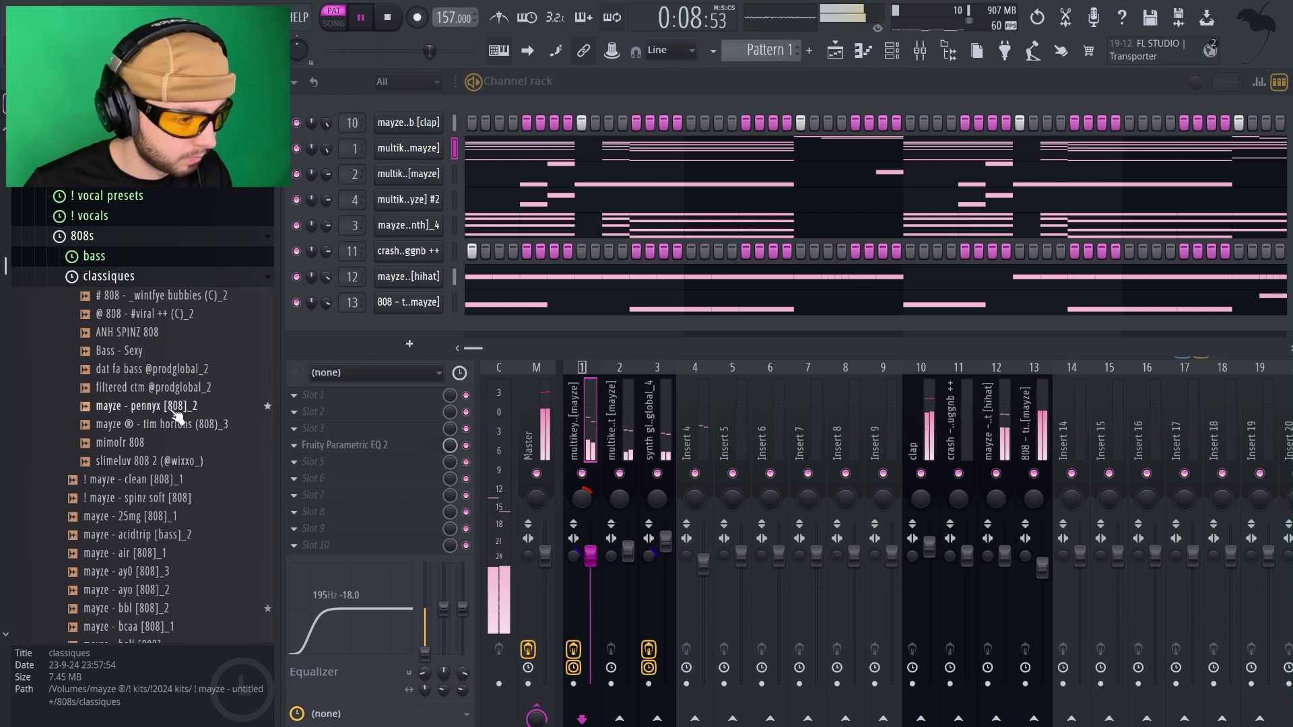
click(177, 406)
key(space)
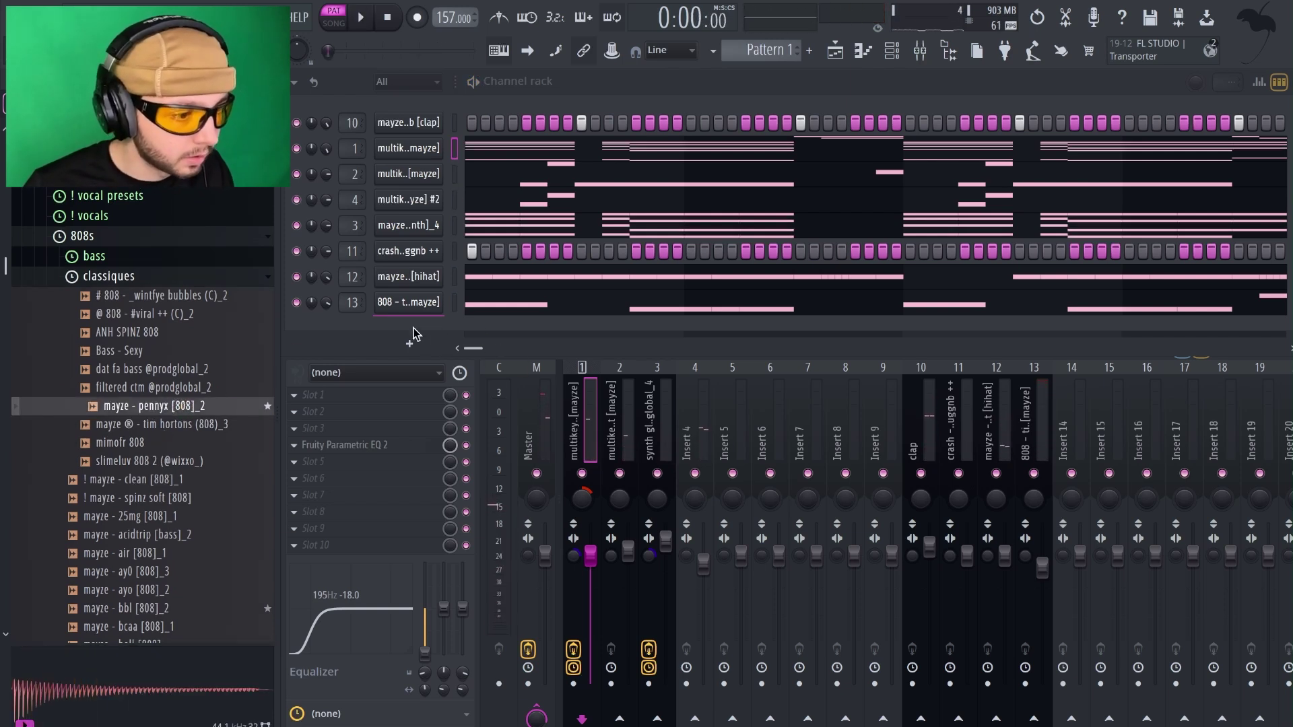
Clone the 808 - tims long channel and load the mayze - pennyx [808]_2 sample into the clone.
right_click(421, 308)
click(464, 503)
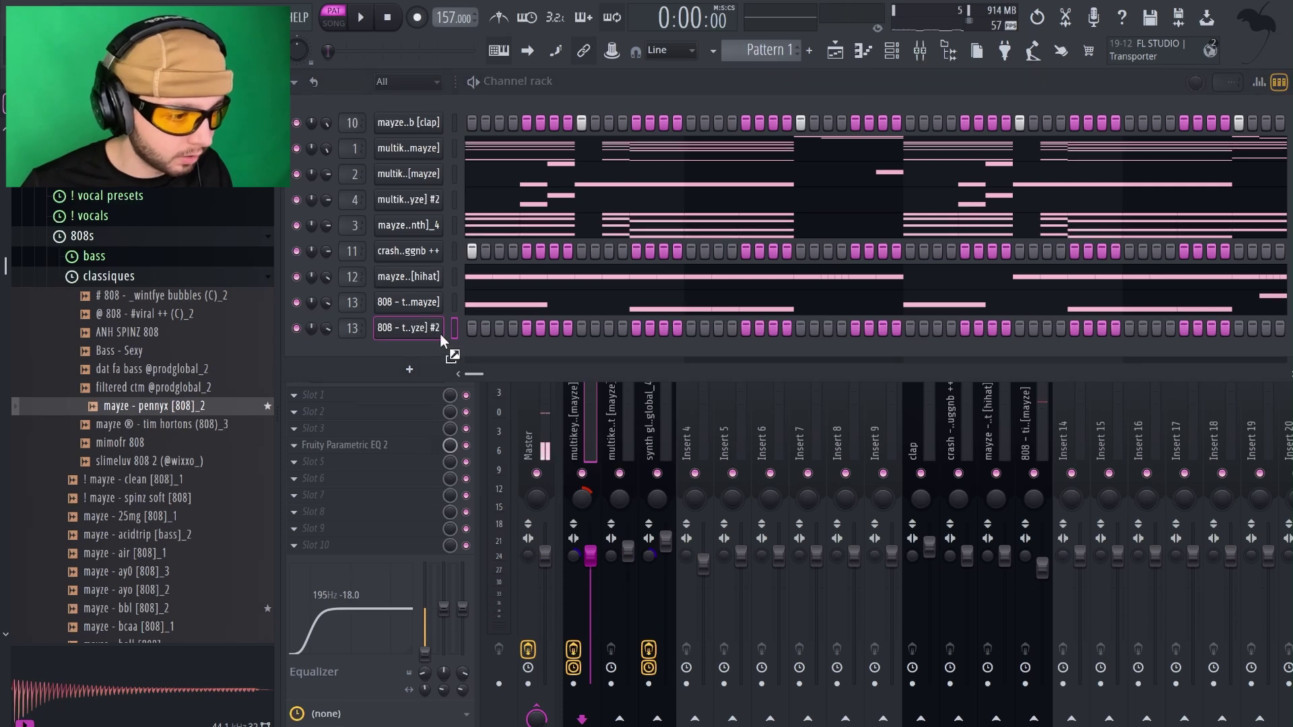
drag(441, 338, 442, 332)
Add a short B4 note for the pennyx 808 at the midpoint of bar 4 and another at the midpoint of bar 8.
key(space)
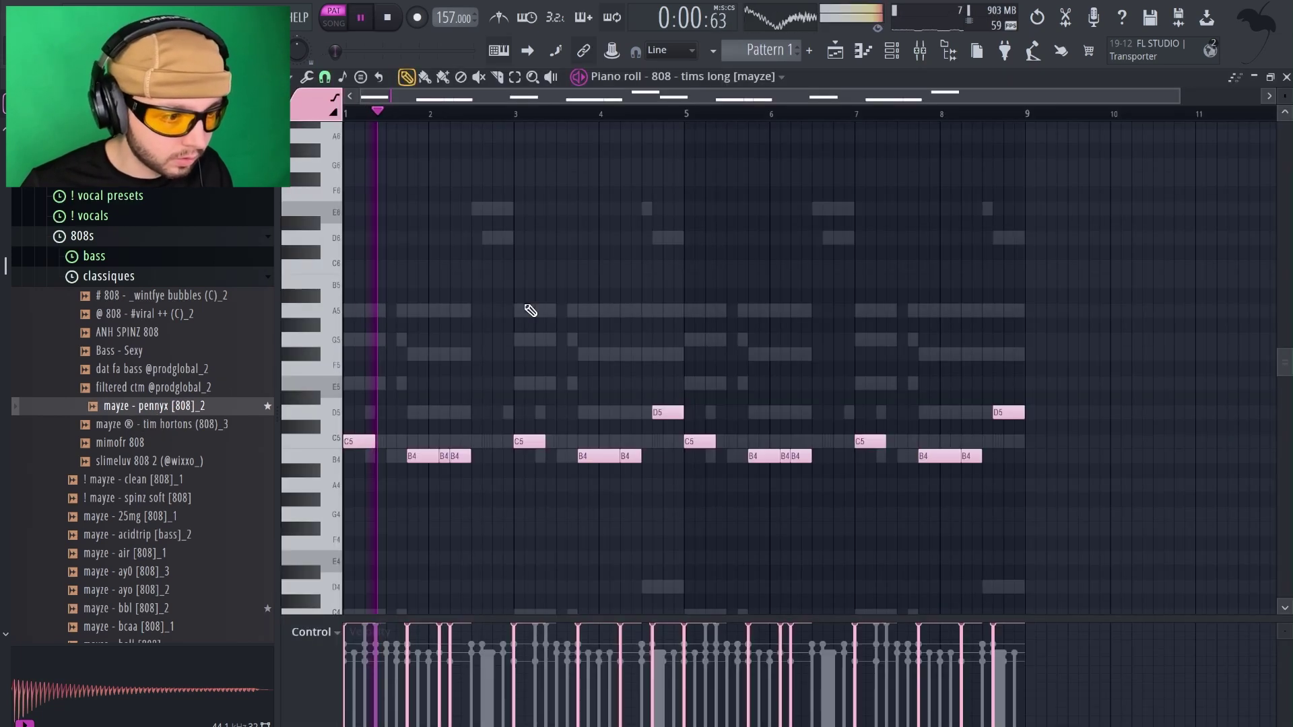
click(529, 306)
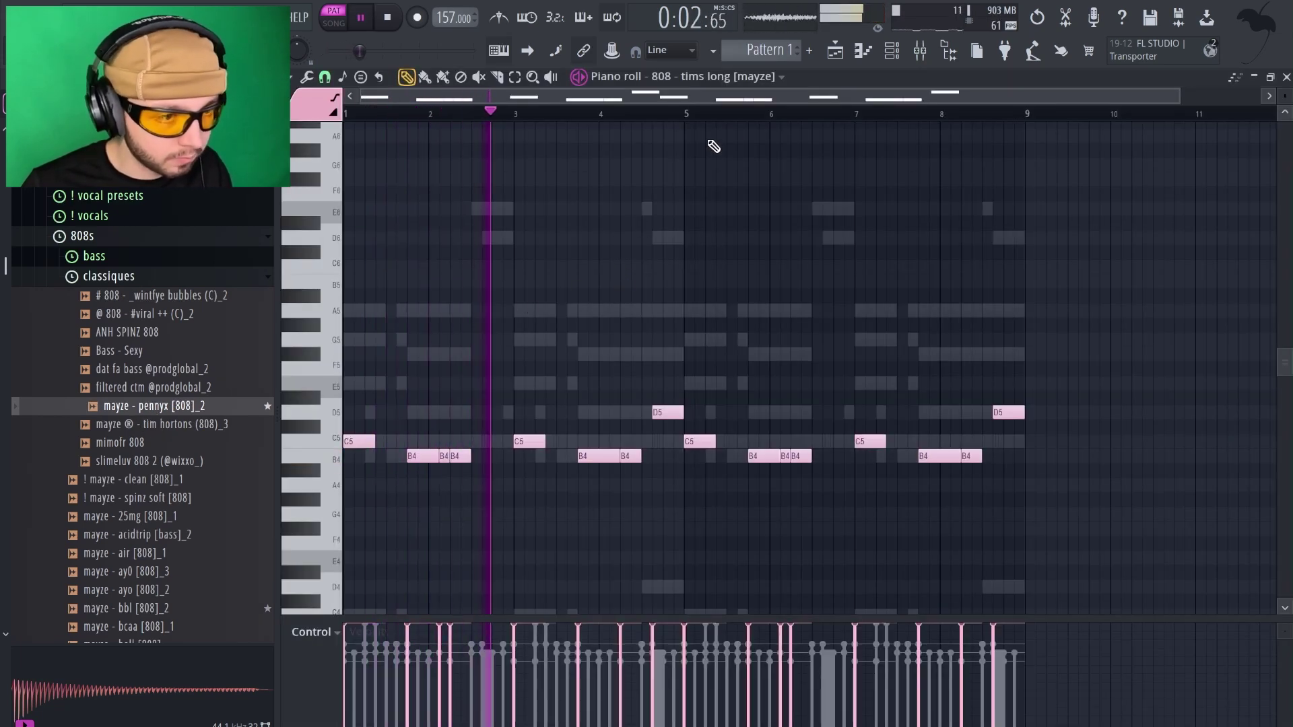
click(712, 76)
click(734, 387)
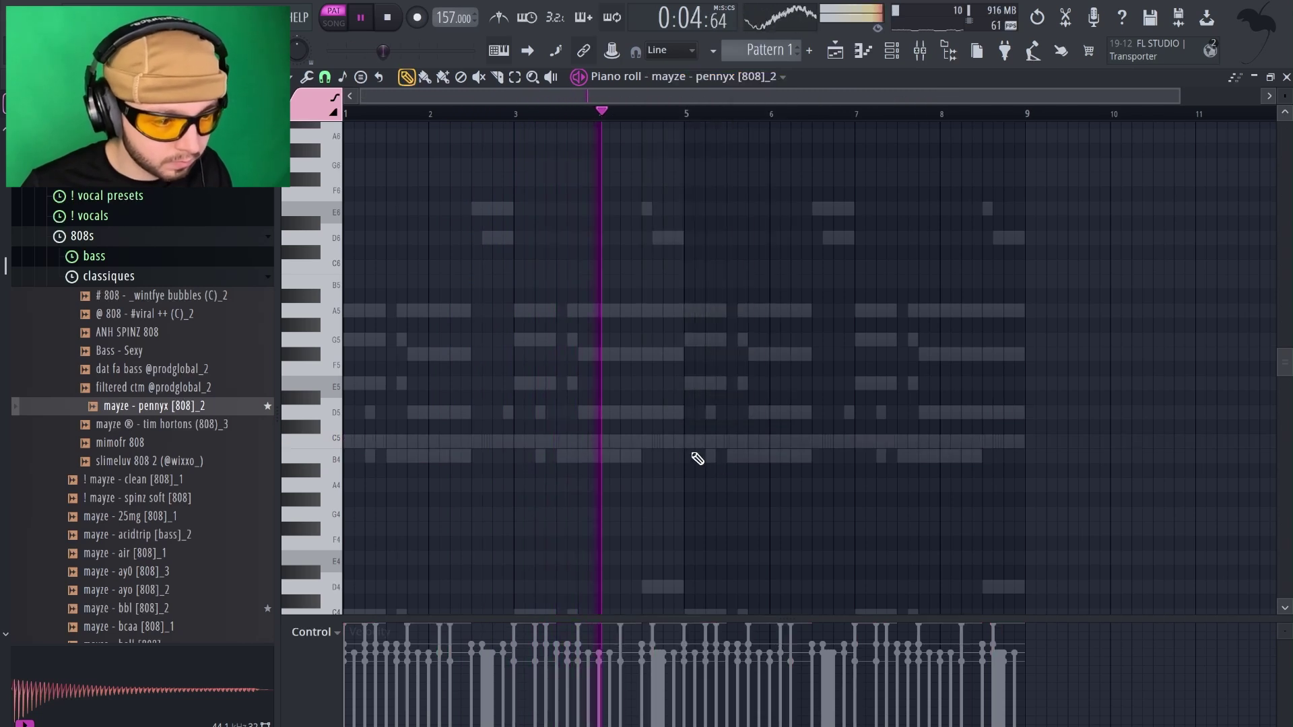
key(space)
click(648, 457)
key(space)
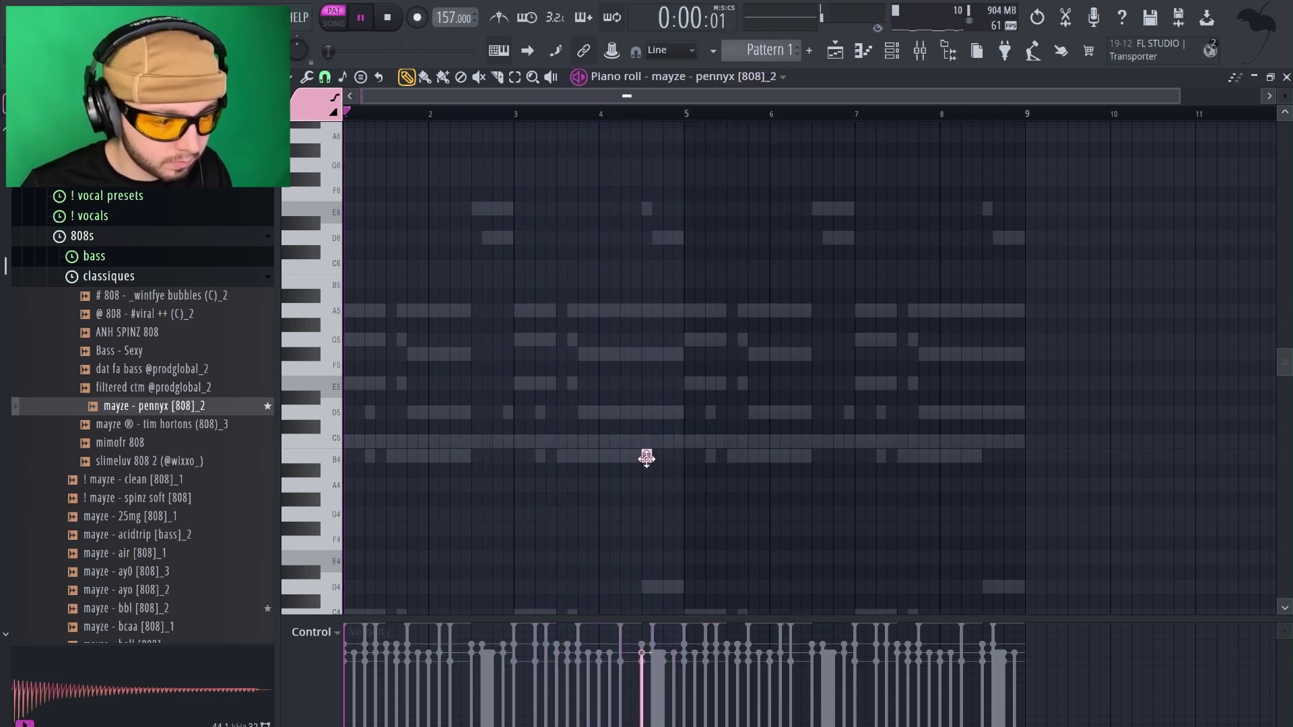
key(ctrl+a)
drag(1061, 457, 987, 456)
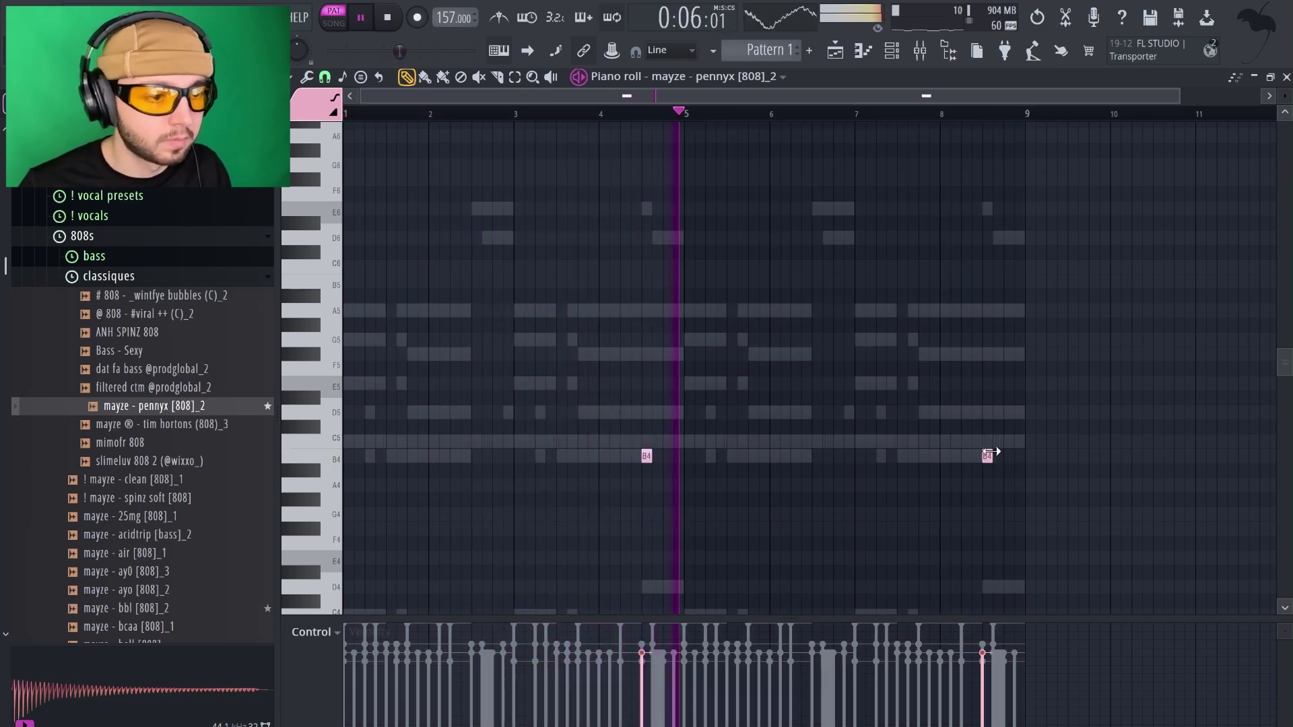
Close the pennyx 808's piano roll, stop playback, and switch the sample browser from the 808s folder to the percs folder.
key(ctrl+a)
click(1285, 77)
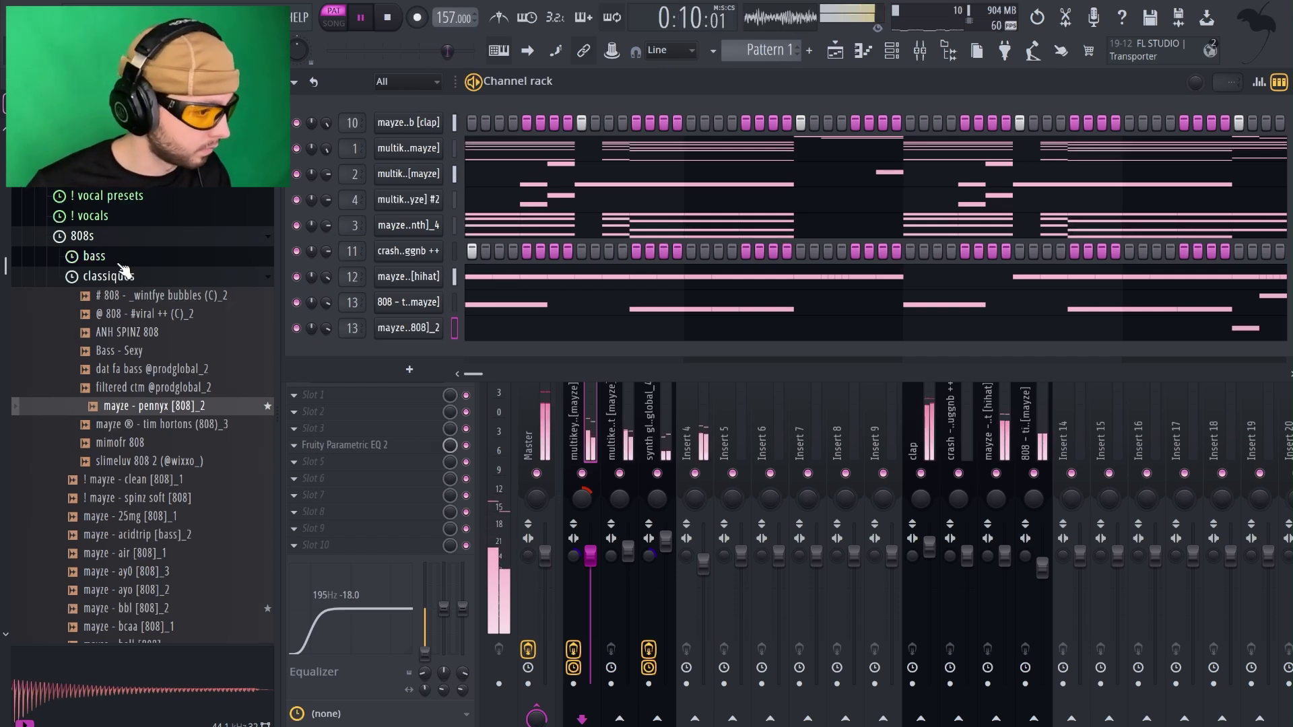
click(112, 241)
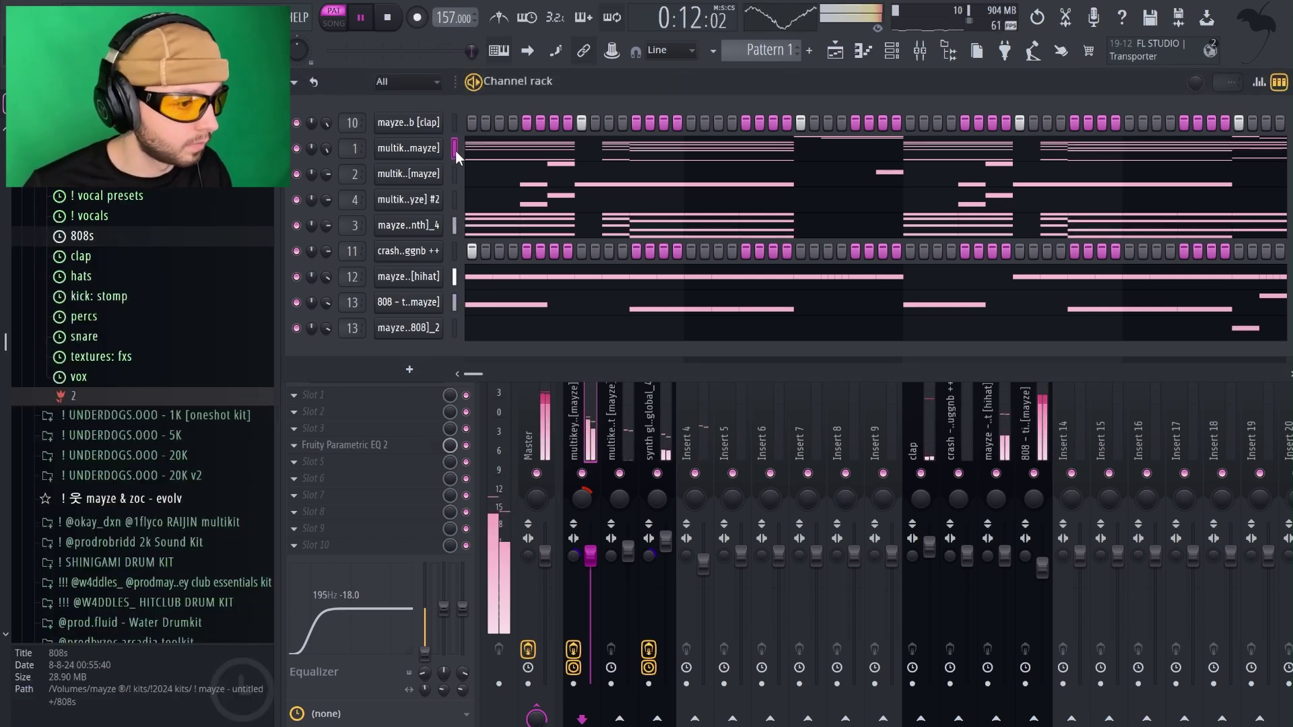
key(space)
click(84, 316)
Preview the dr percy and triangle percs, and add mayze - triangle [perc]_2 as a new channel below the pennyx 808.
click(150, 430)
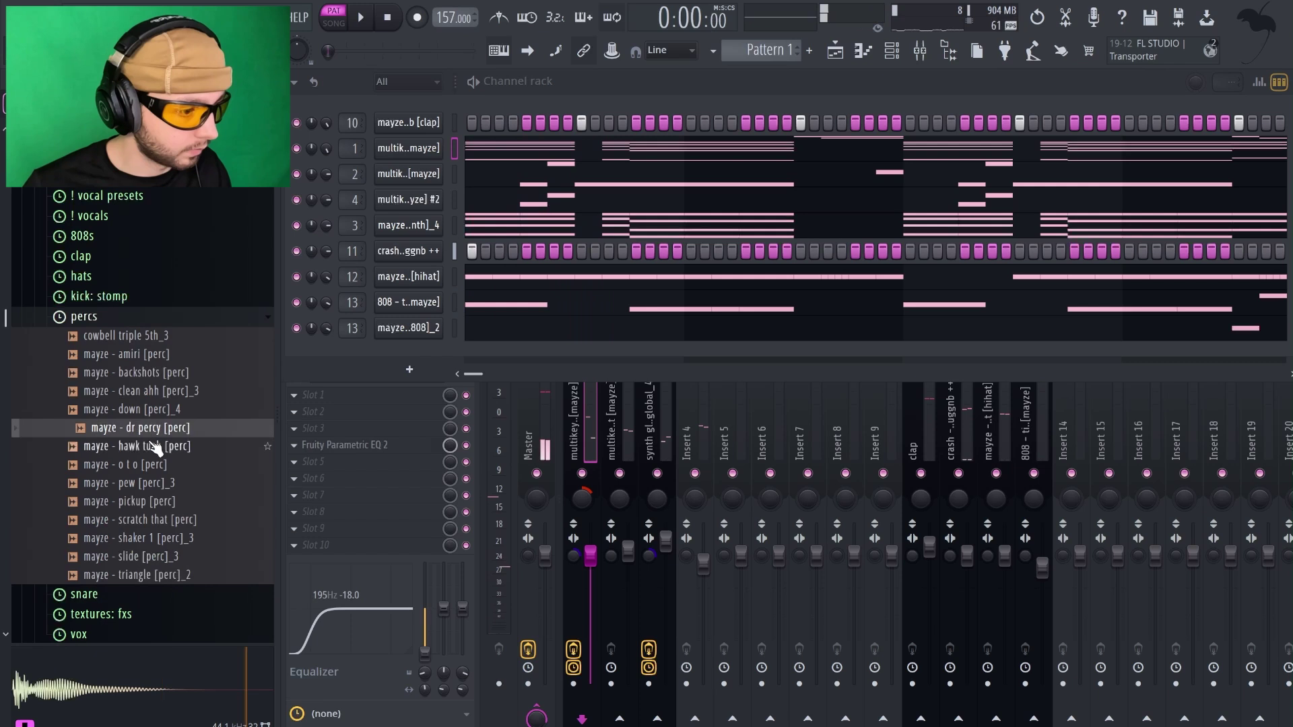
click(160, 577)
drag(364, 394, 404, 357)
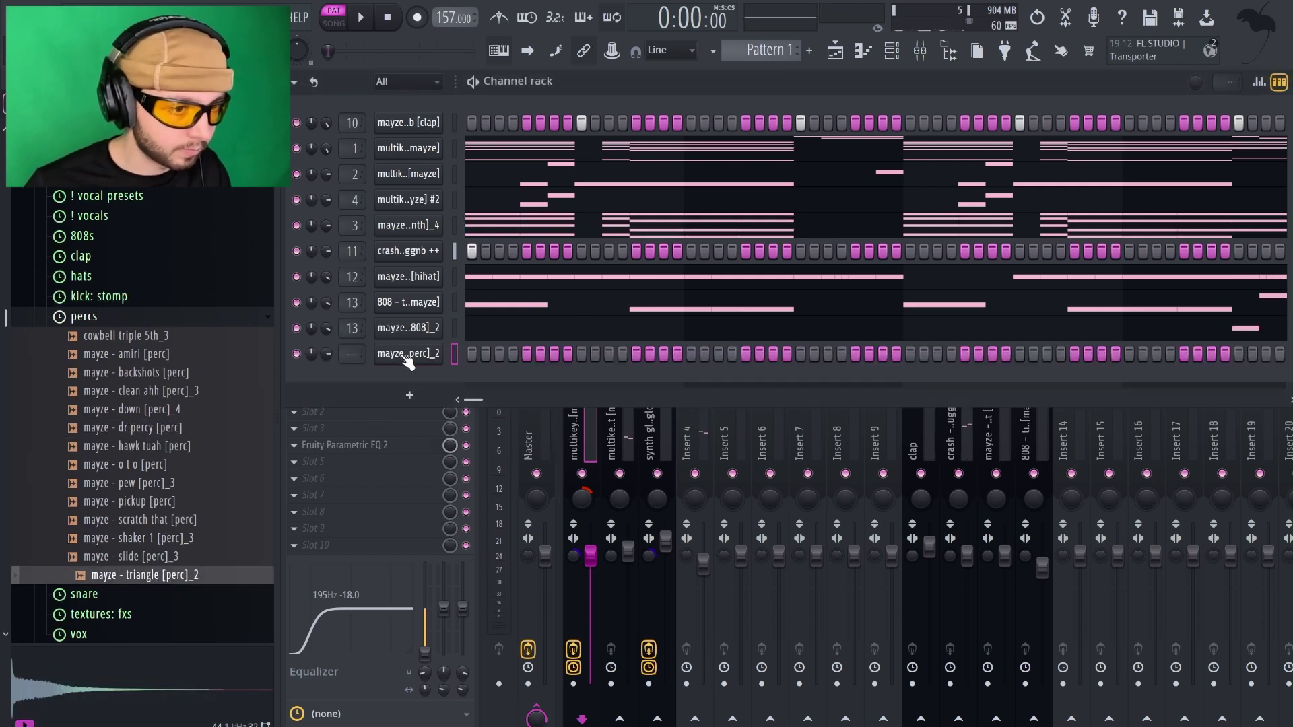
Place C5 triangle hits on beat 4 of bar 2 and beat 4 of bar 6 while the pattern plays.
key(space)
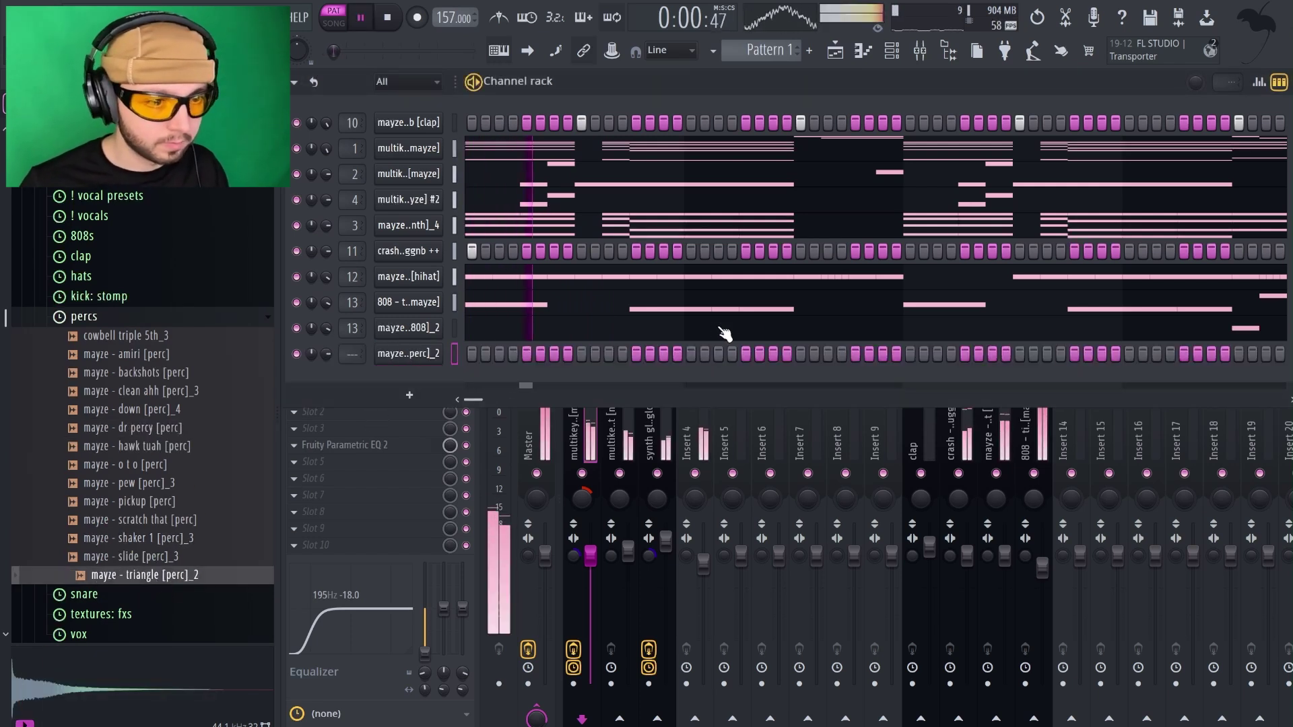
click(855, 354)
click(862, 50)
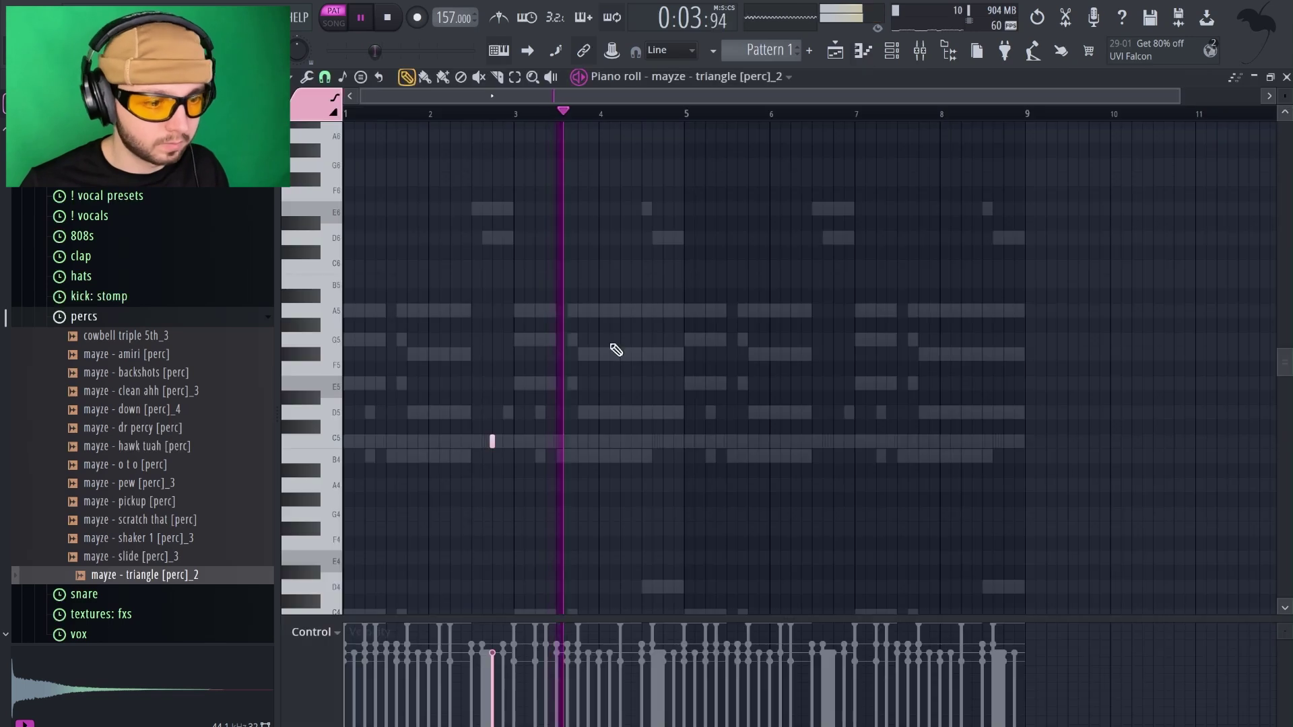
click(833, 442)
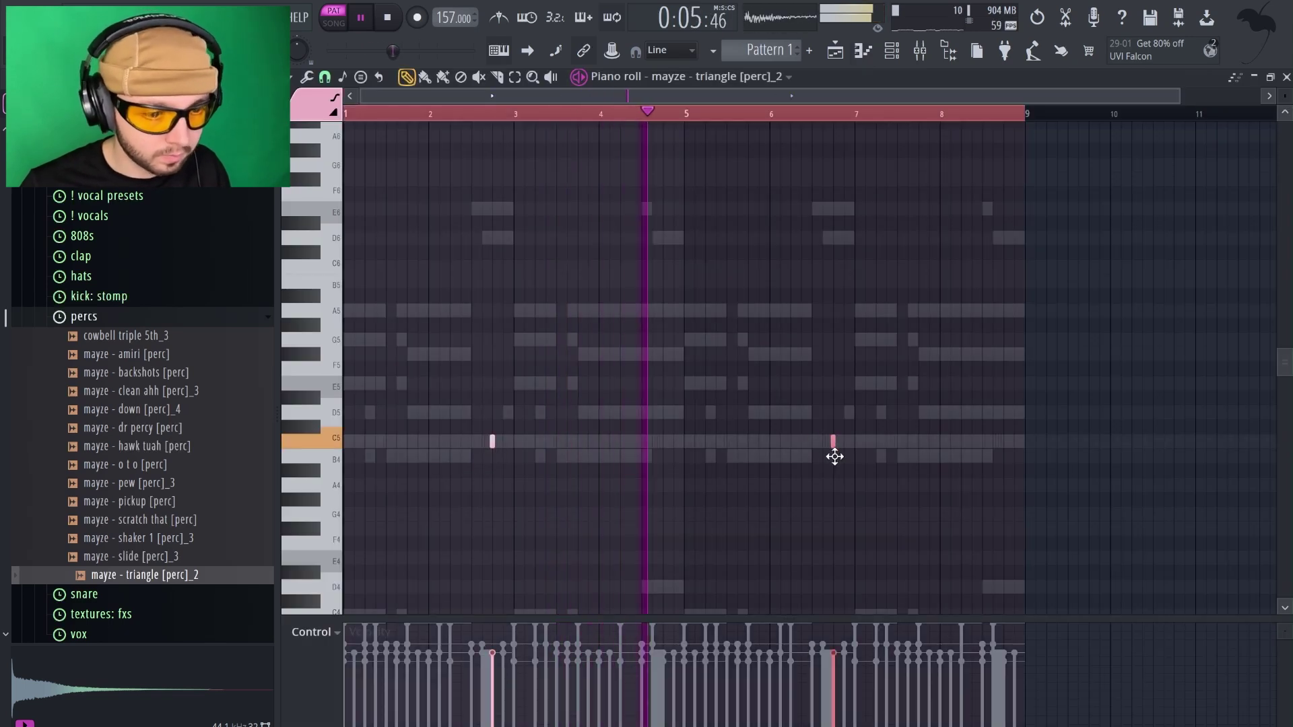
ctrl+click(1108, 305)
click(862, 50)
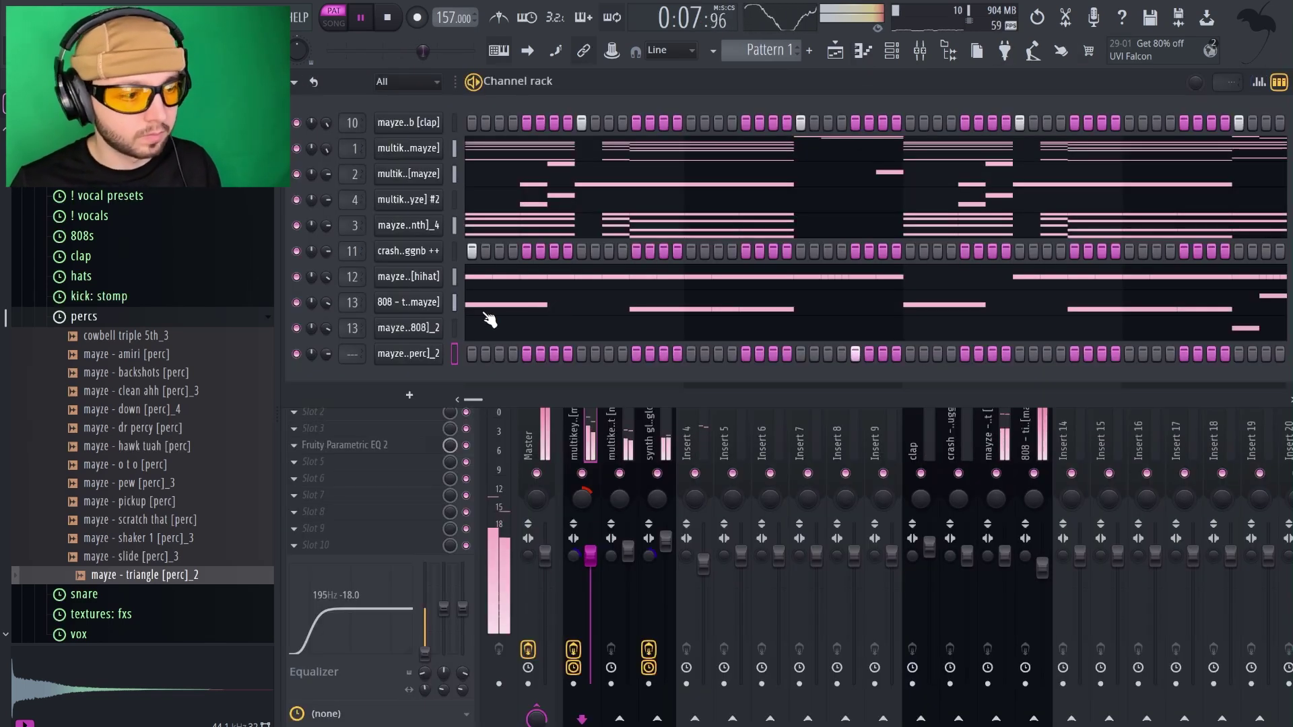
Audition the cowbell triple 5th_3 and mayze - slide [perc]_3 samples against the playing beat.
click(161, 336)
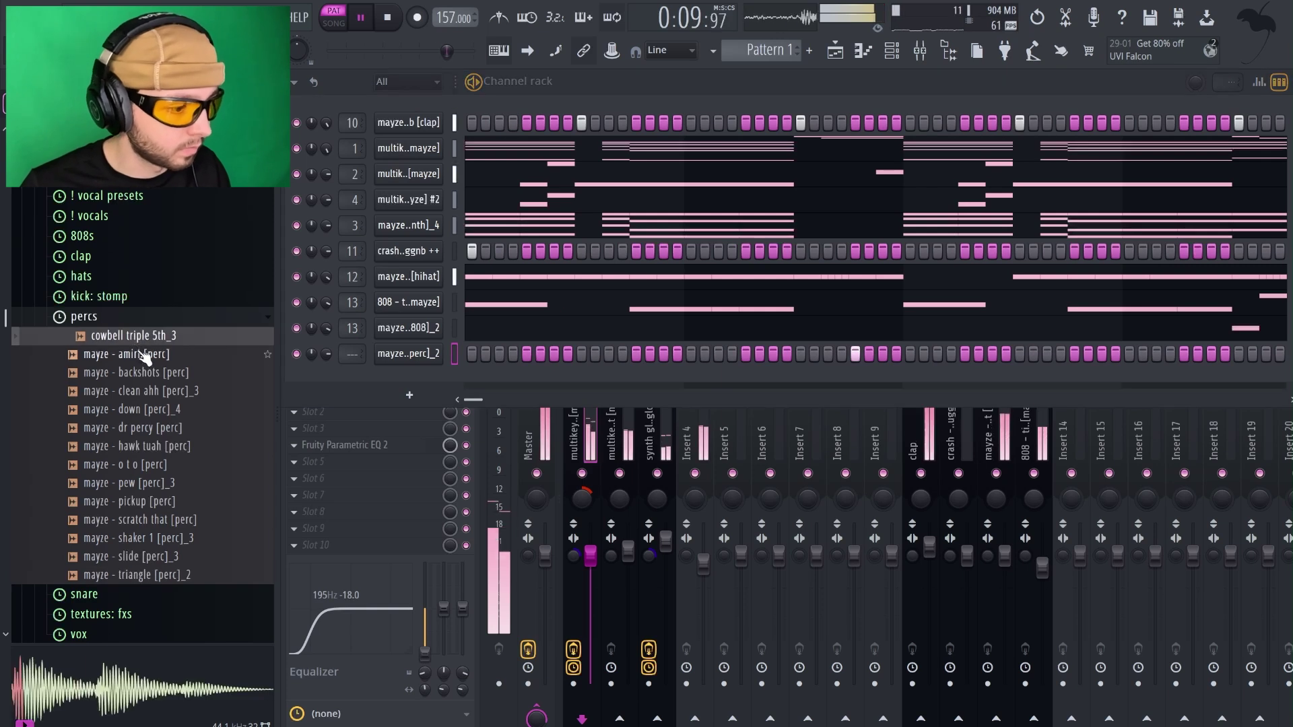
click(134, 556)
click(148, 336)
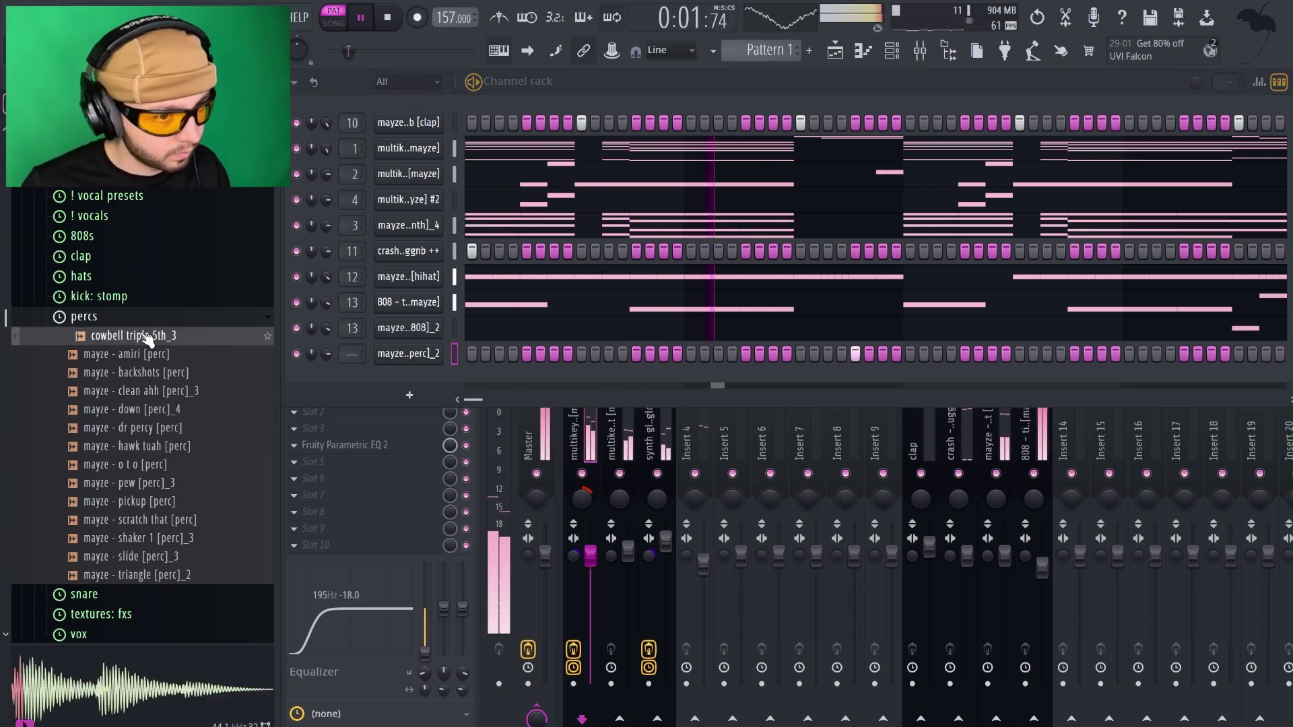
Mute the multikey channel routed to mixer track 2, collapse the percs folder, and stop playback.
click(296, 174)
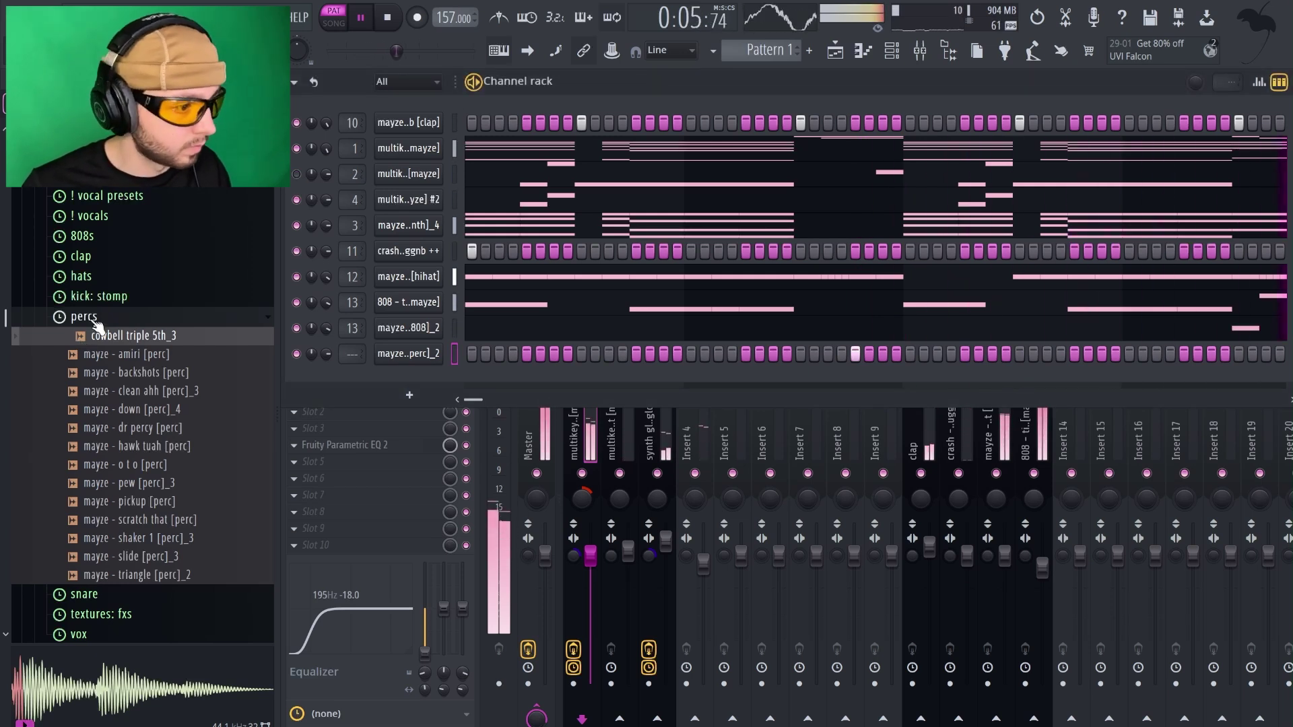
click(93, 318)
drag(777, 405, 778, 337)
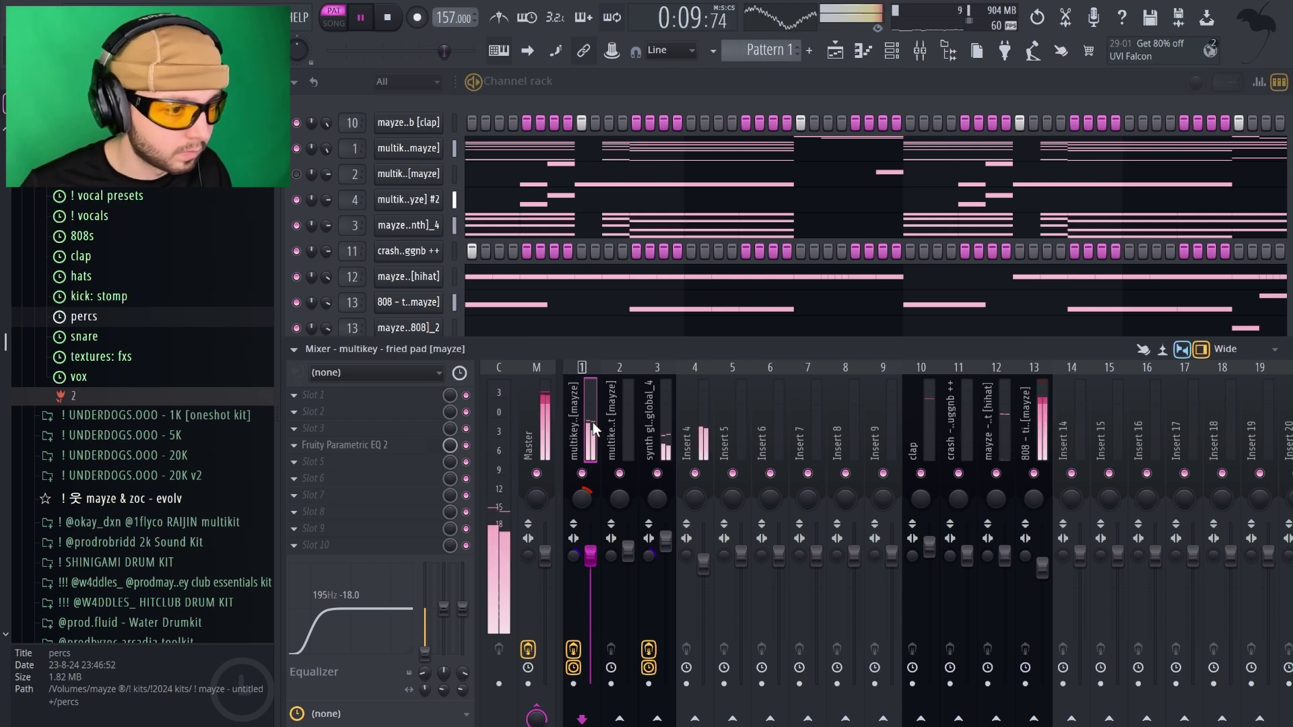
click(400, 103)
key(space)
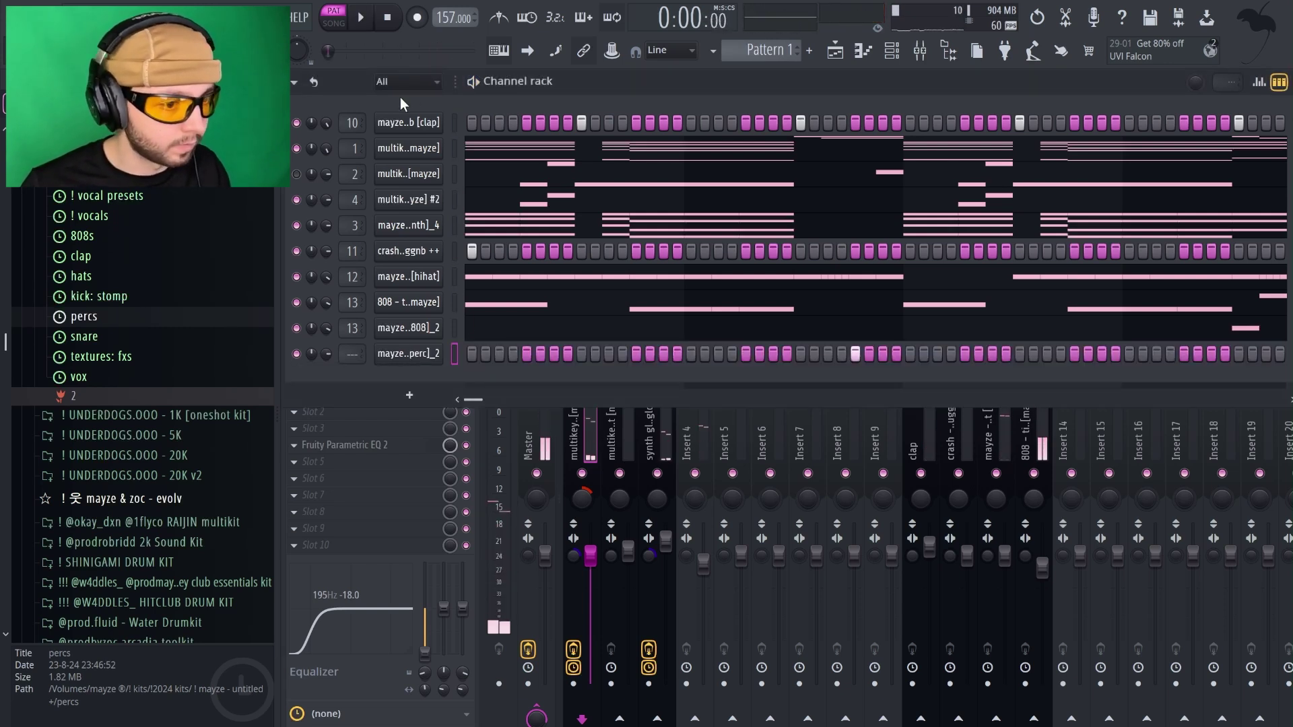
Save the project as "mayze - mix 157" without creating a new project folder.
key(super+s)
click(571, 390)
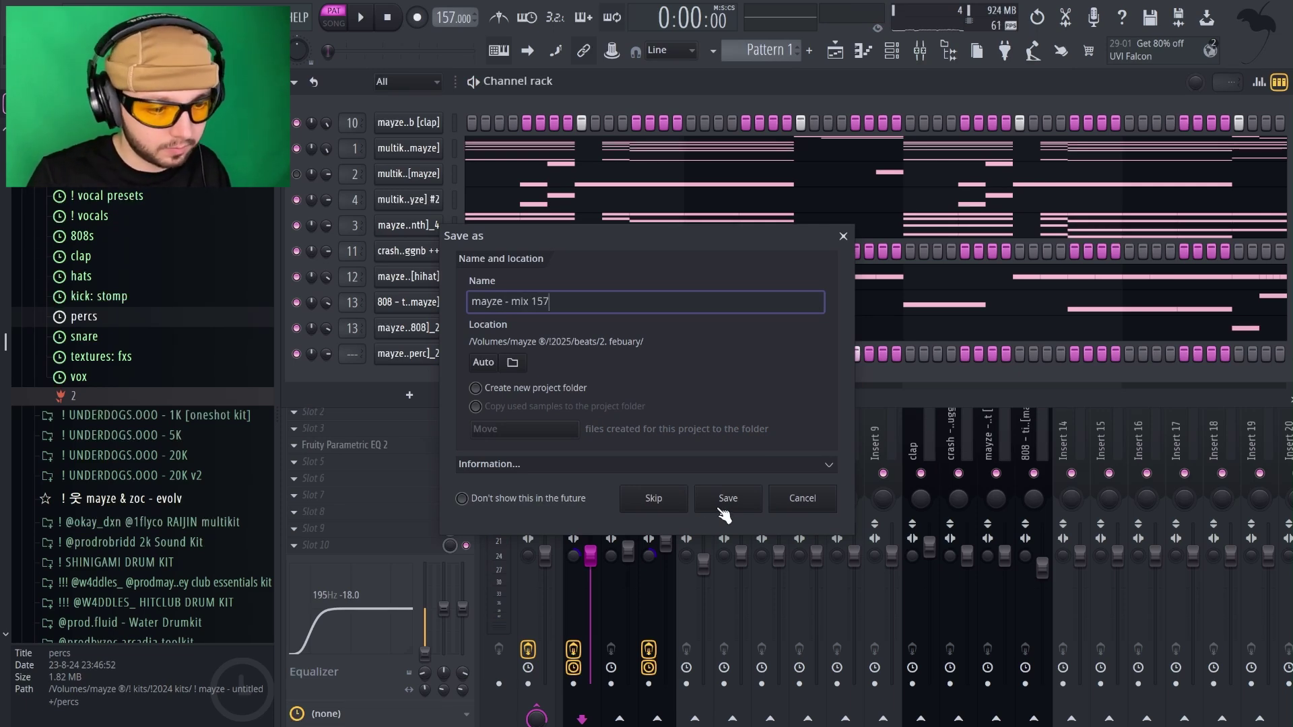
click(725, 503)
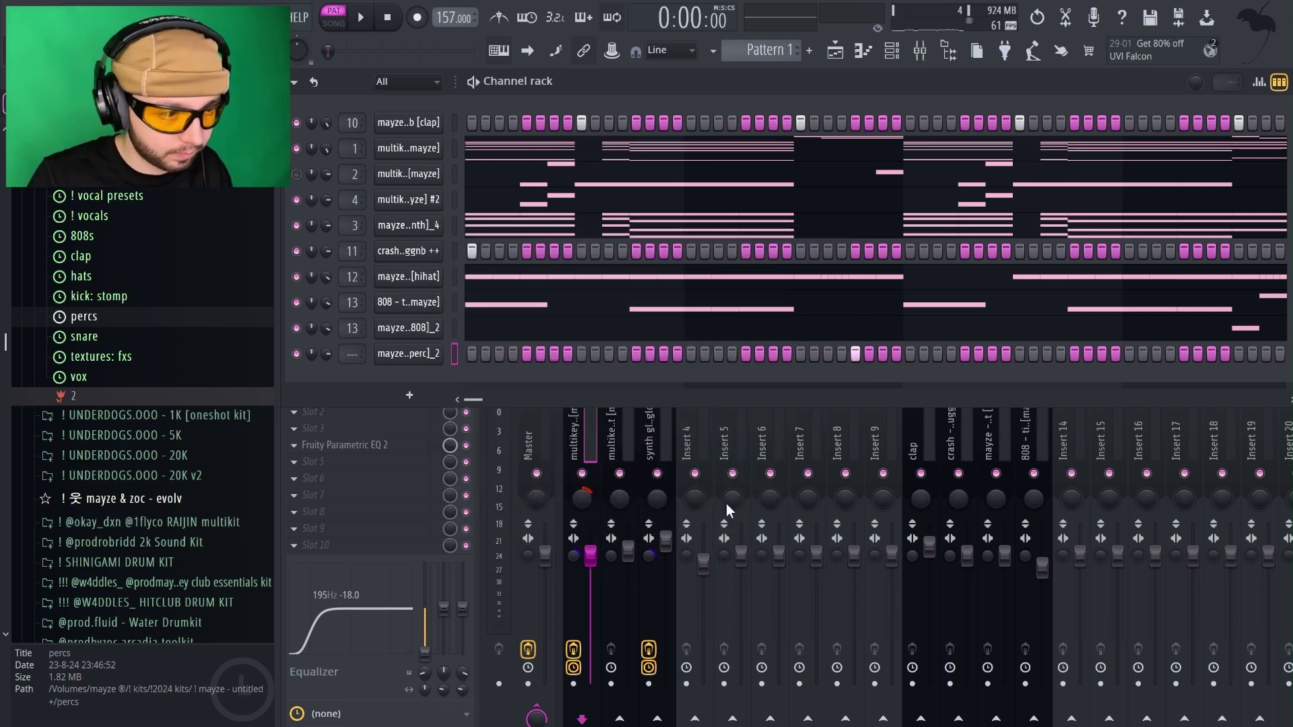
Add a ZENOLOGY instrument channel and move its plugin window clear of the channel list.
click(408, 396)
click(608, 380)
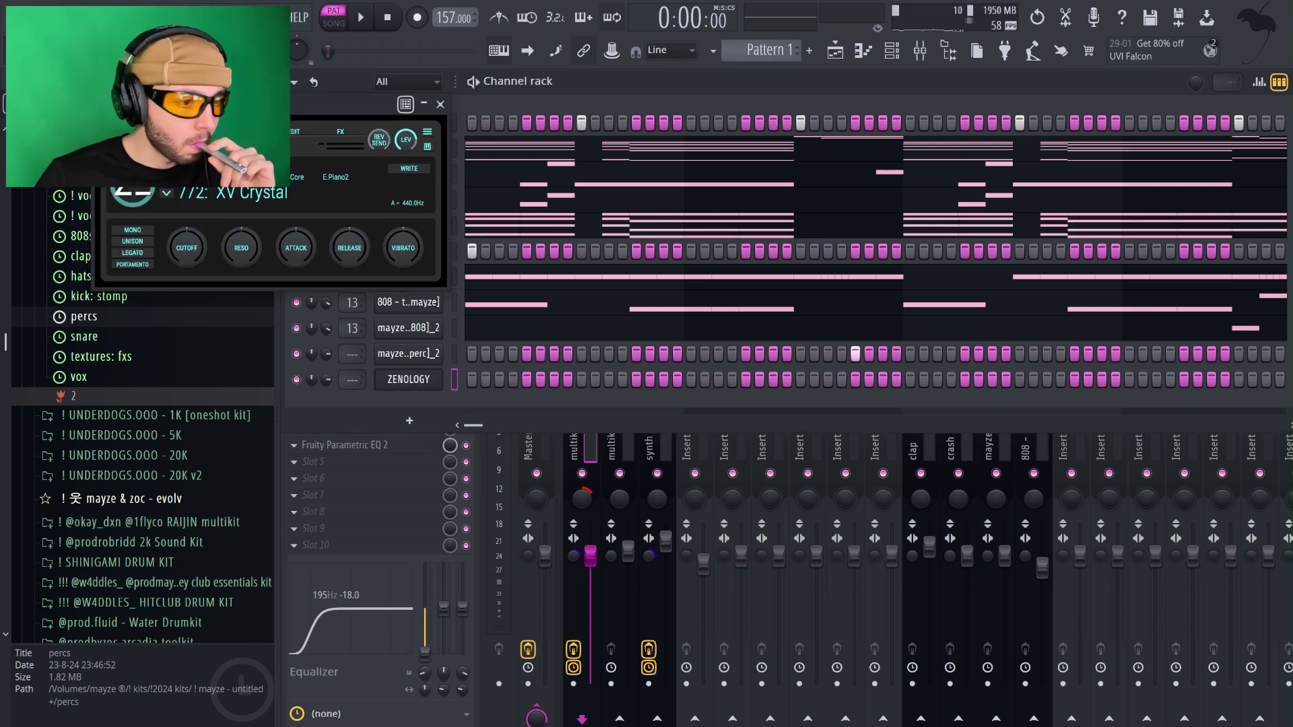
drag(243, 109, 843, 340)
key(space)
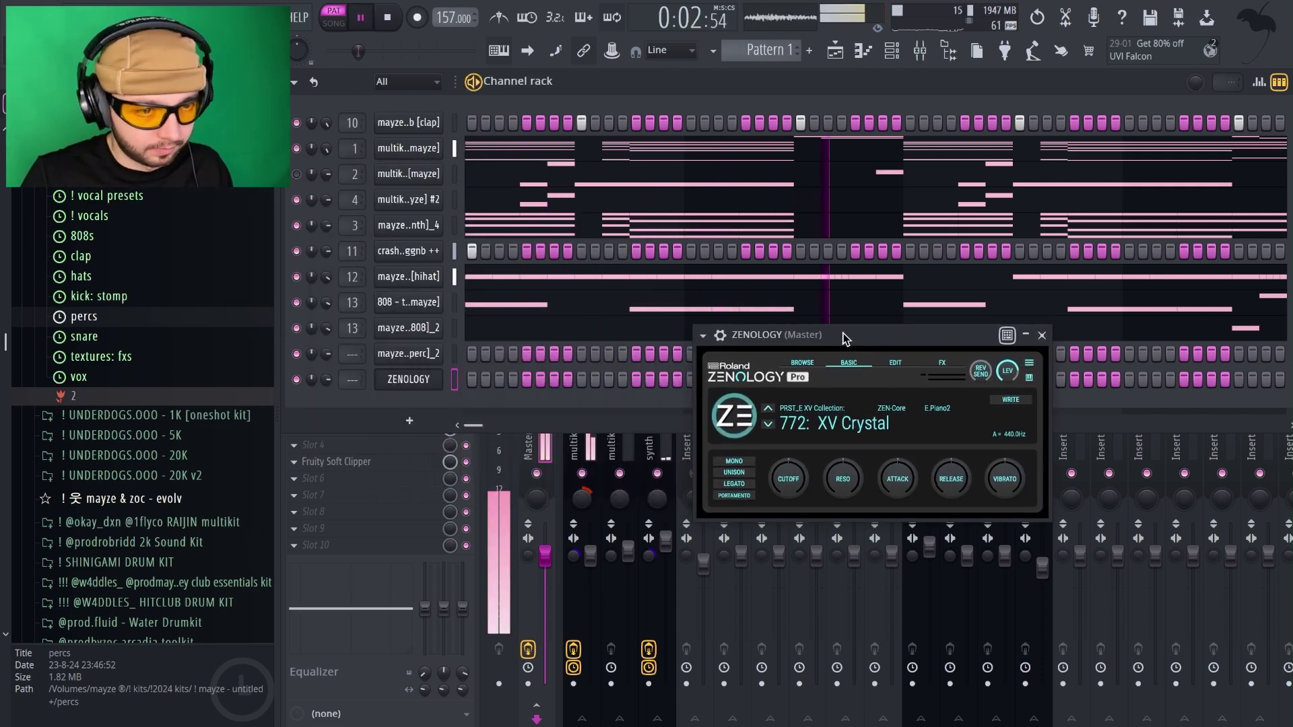
key(space)
drag(847, 337, 790, 331)
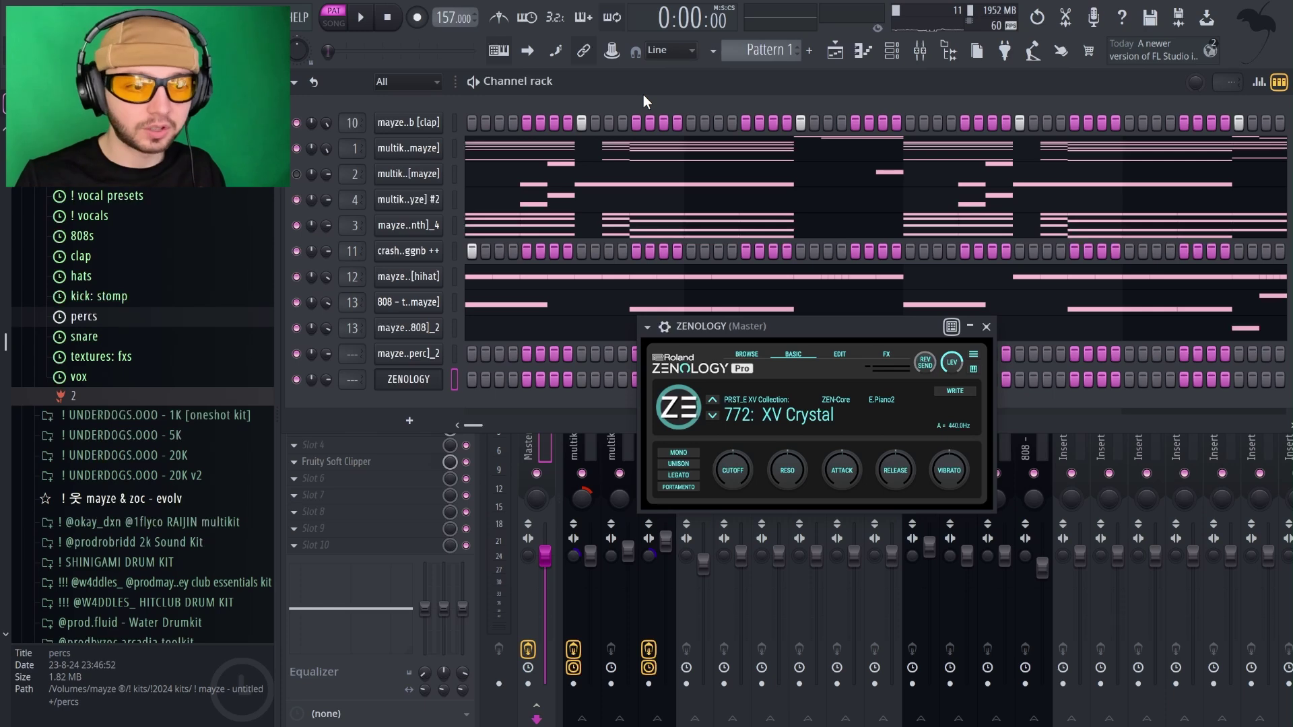
Browse ZENOLOGY's E.Piano2 presets over the playing beat, auditioning SparklePiano, FM BellPiano and Innocent EP.
key(space)
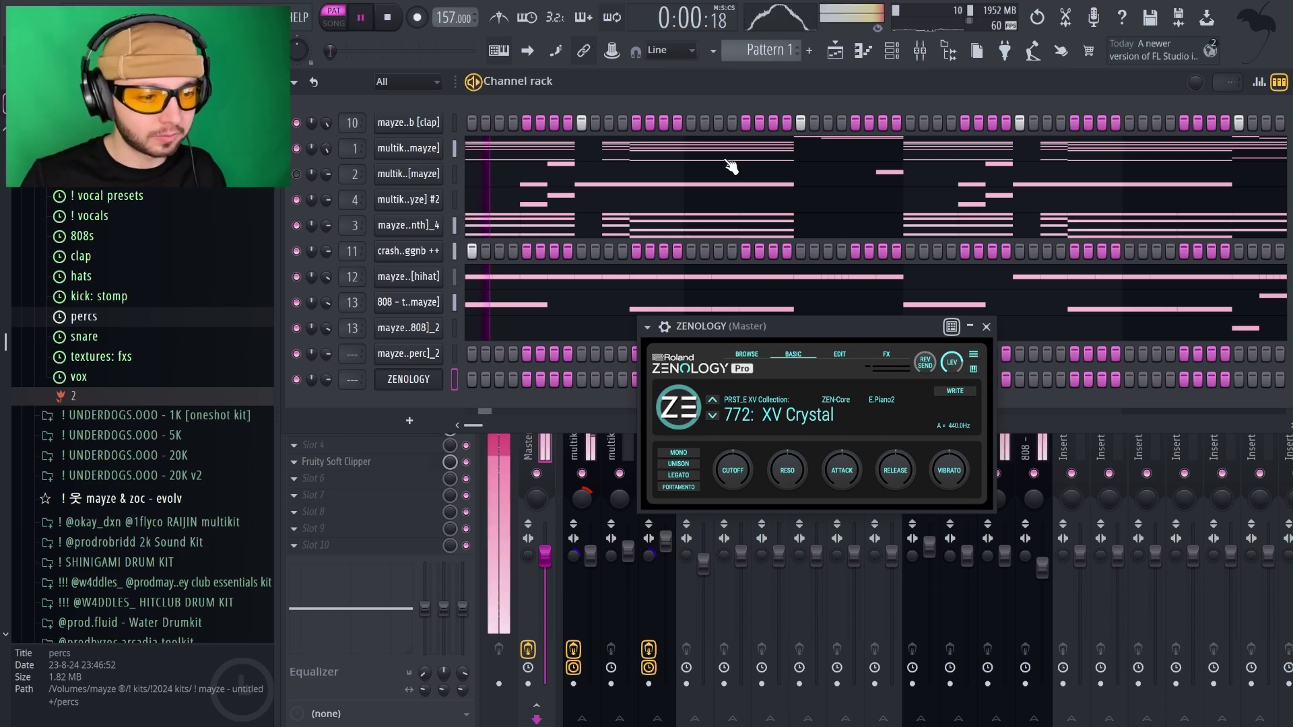
click(739, 359)
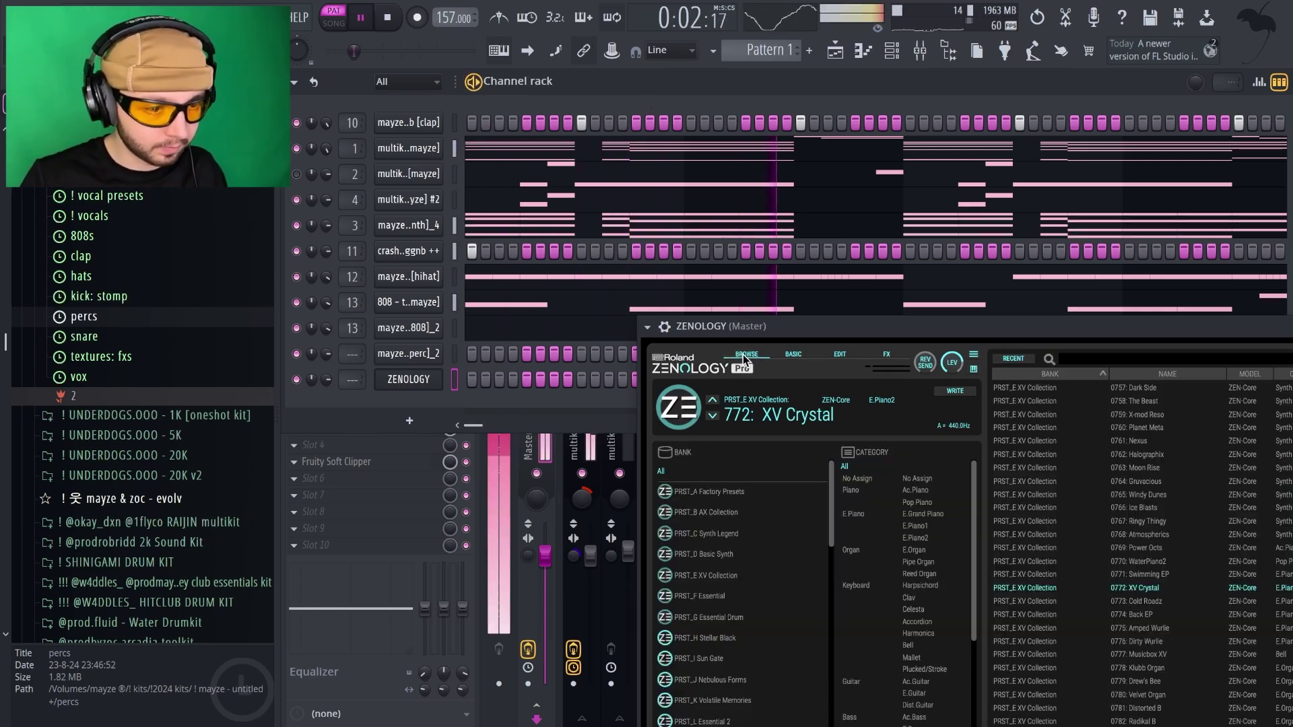
drag(886, 335, 630, 115)
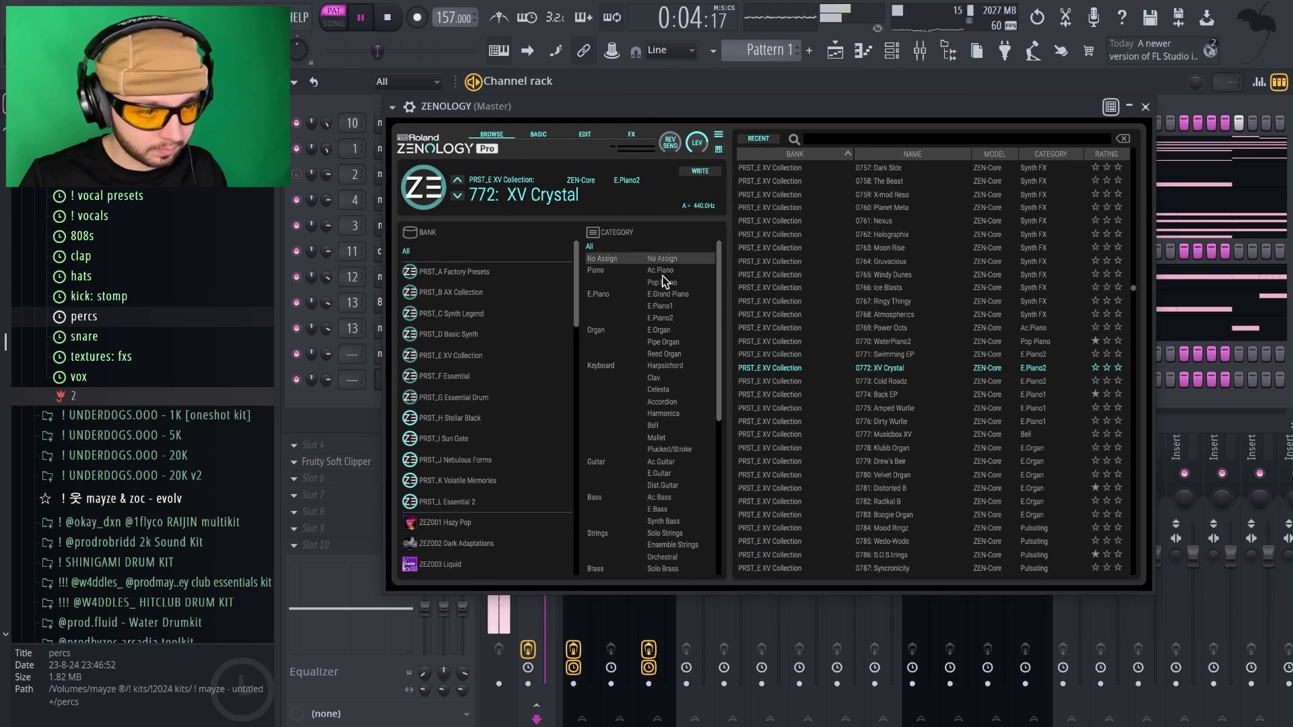
click(660, 318)
click(919, 302)
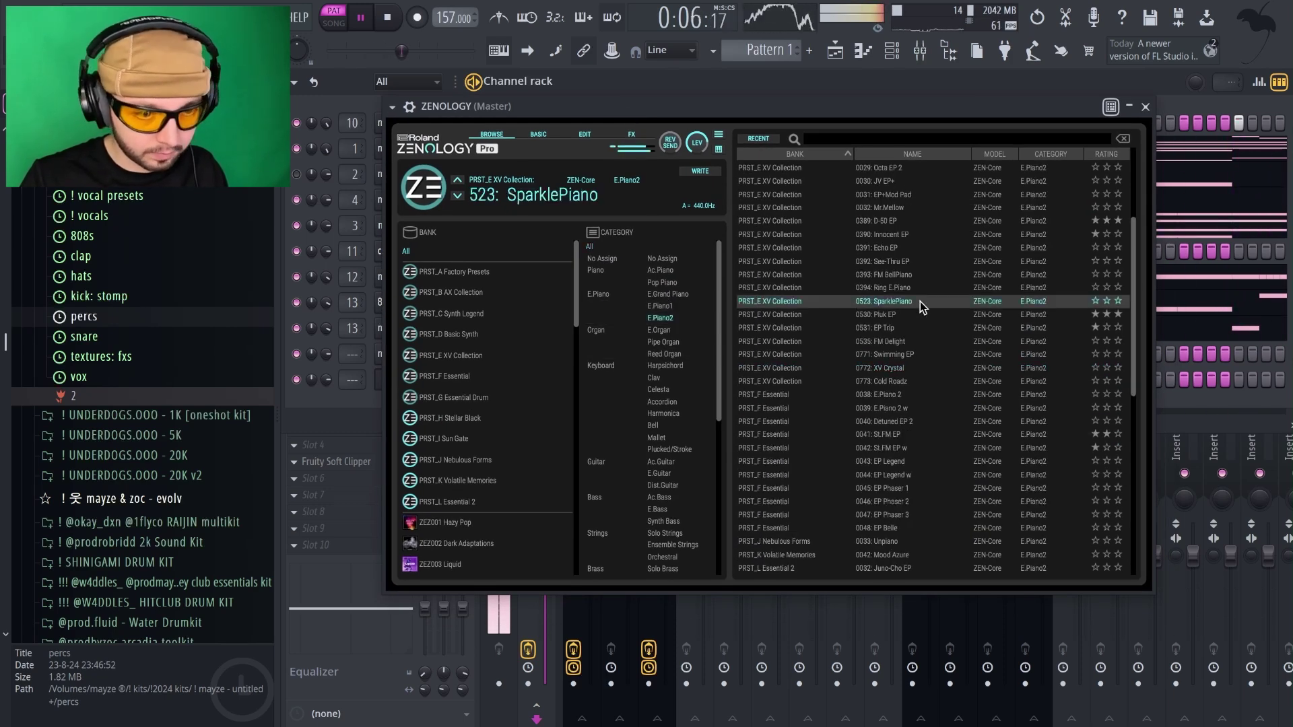
click(896, 275)
click(848, 235)
Filter the ZENOLOGY presets to Synth PolyKey and audition factory sounds including Juno Poly Stack, Wide Pluck and Sine Pluck.
scroll(700, 357, down, 5)
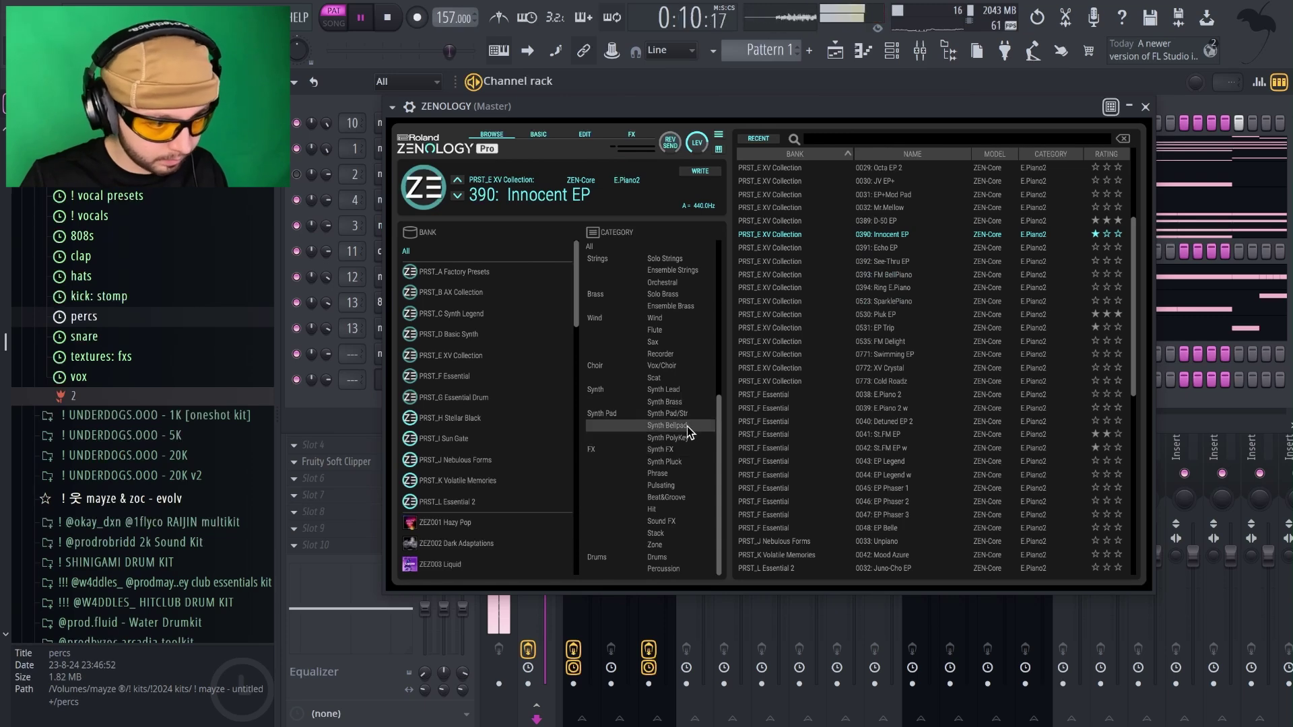
click(667, 438)
click(883, 381)
click(899, 327)
click(896, 275)
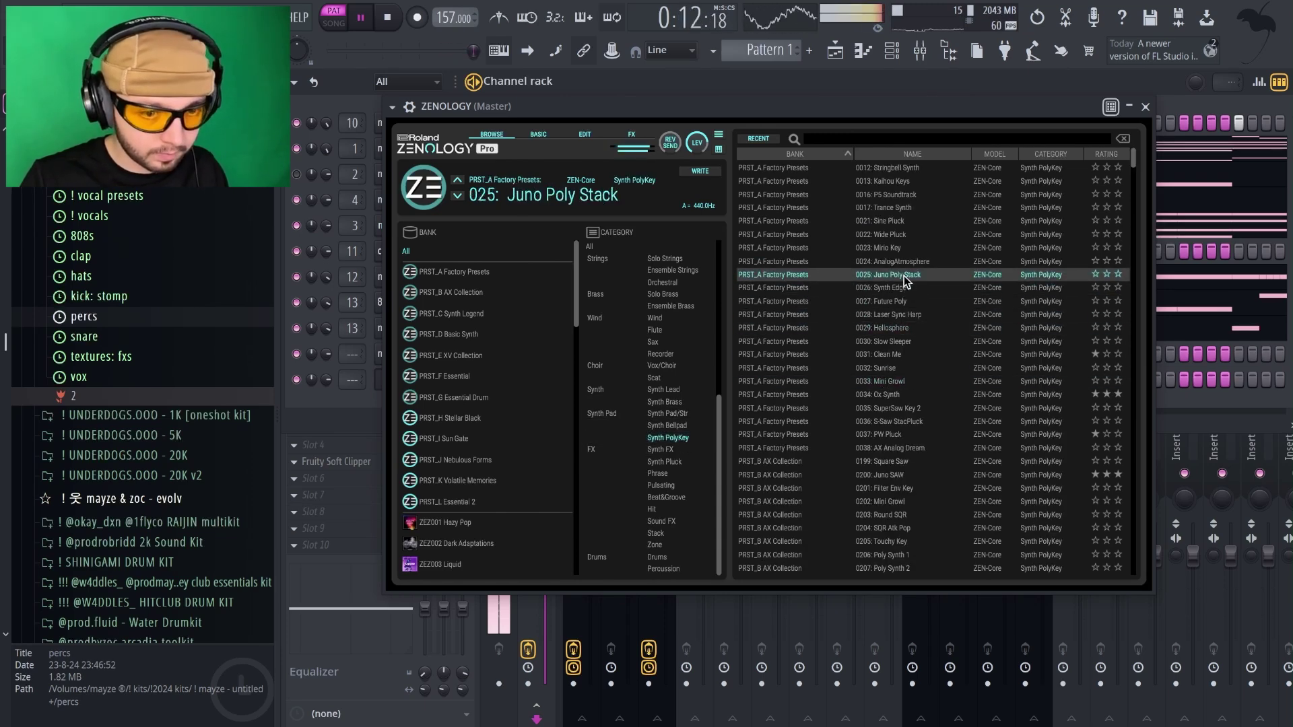
click(889, 234)
click(885, 221)
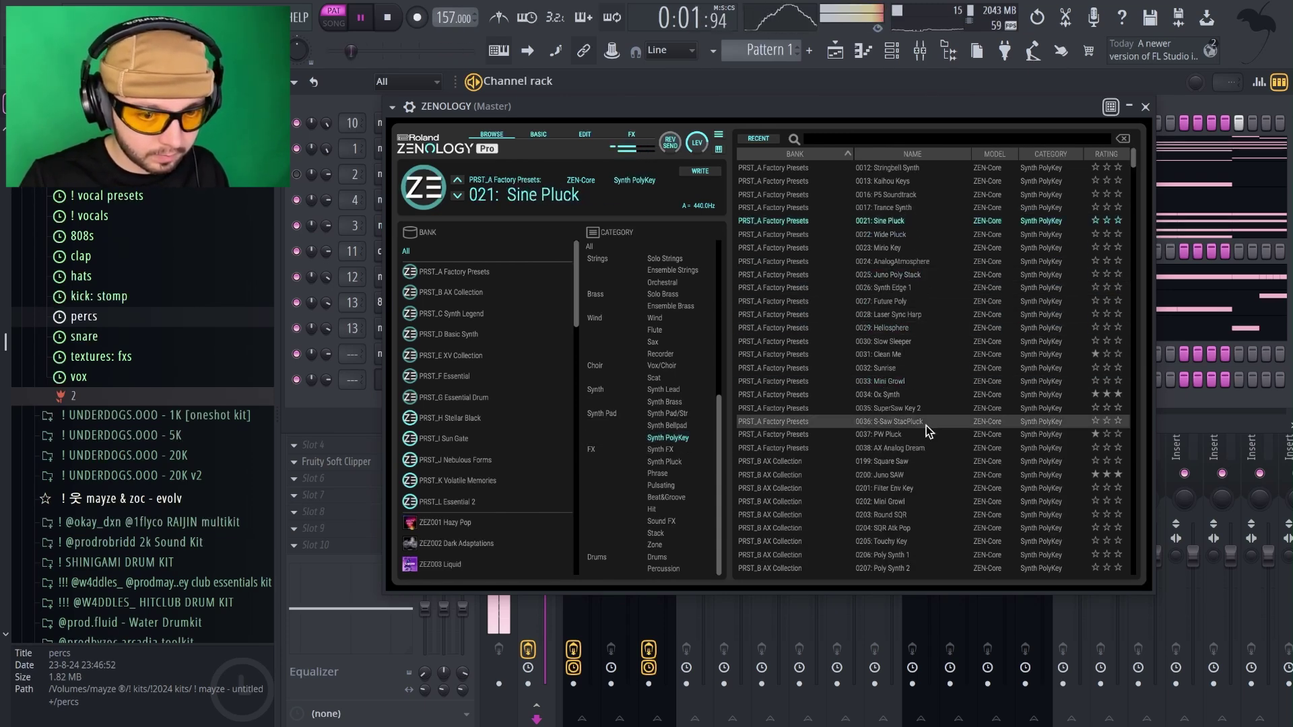
Compare the Juno SAW, S-Saw StacPluck and Ox Synth presets, returning to Juno SAW.
click(902, 475)
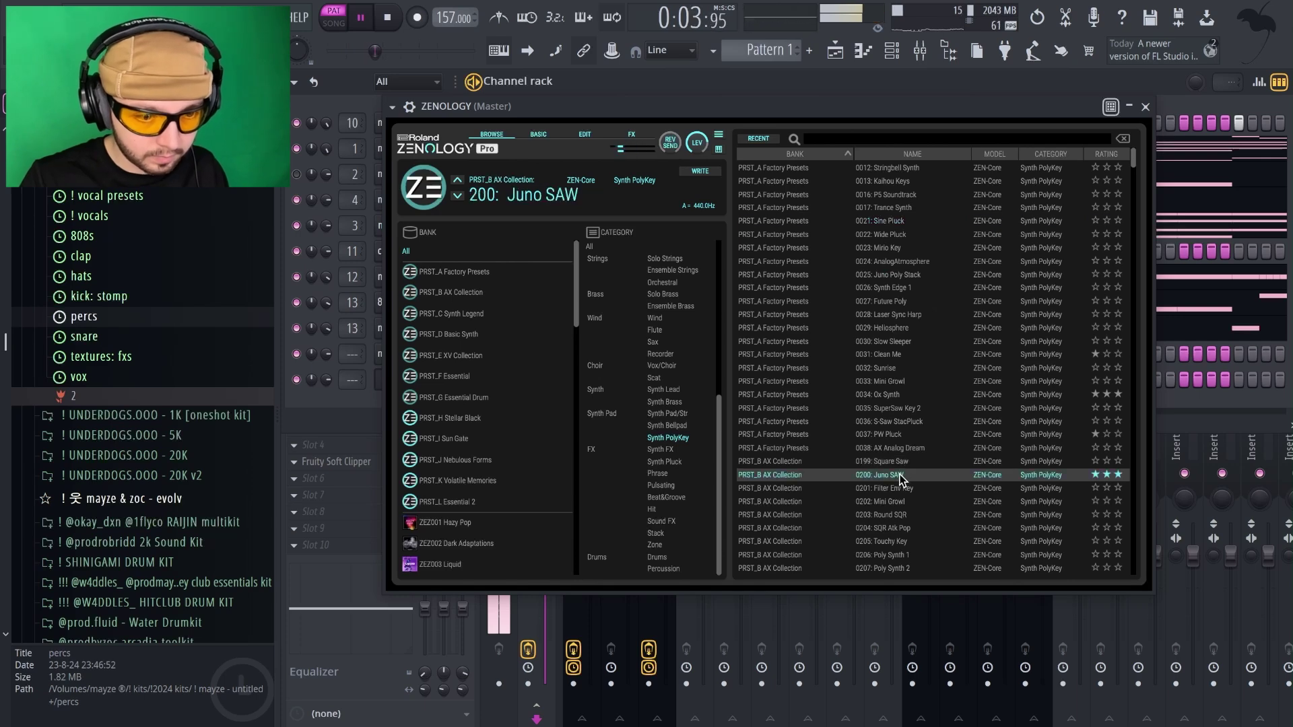
click(911, 422)
click(909, 394)
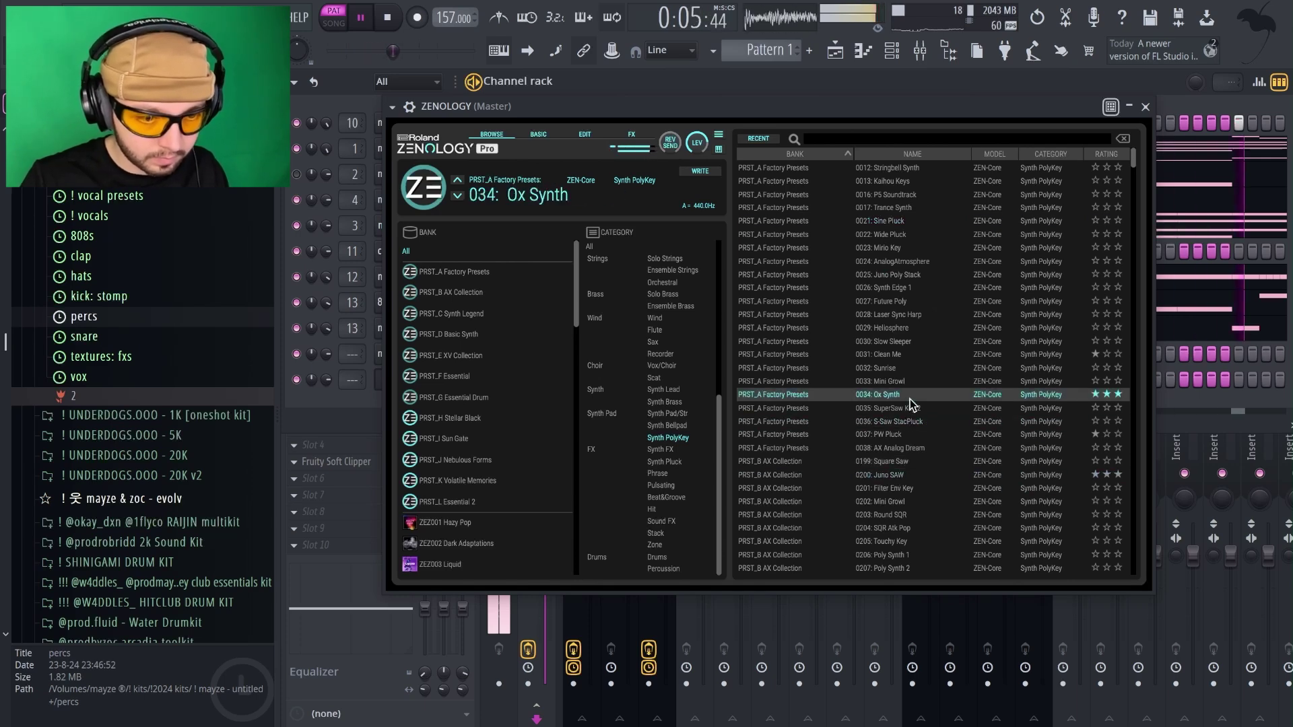
click(911, 475)
Set the typing keyboard's root note to E, keeping the Minor Natural (Aeolian) layout.
right_click(500, 52)
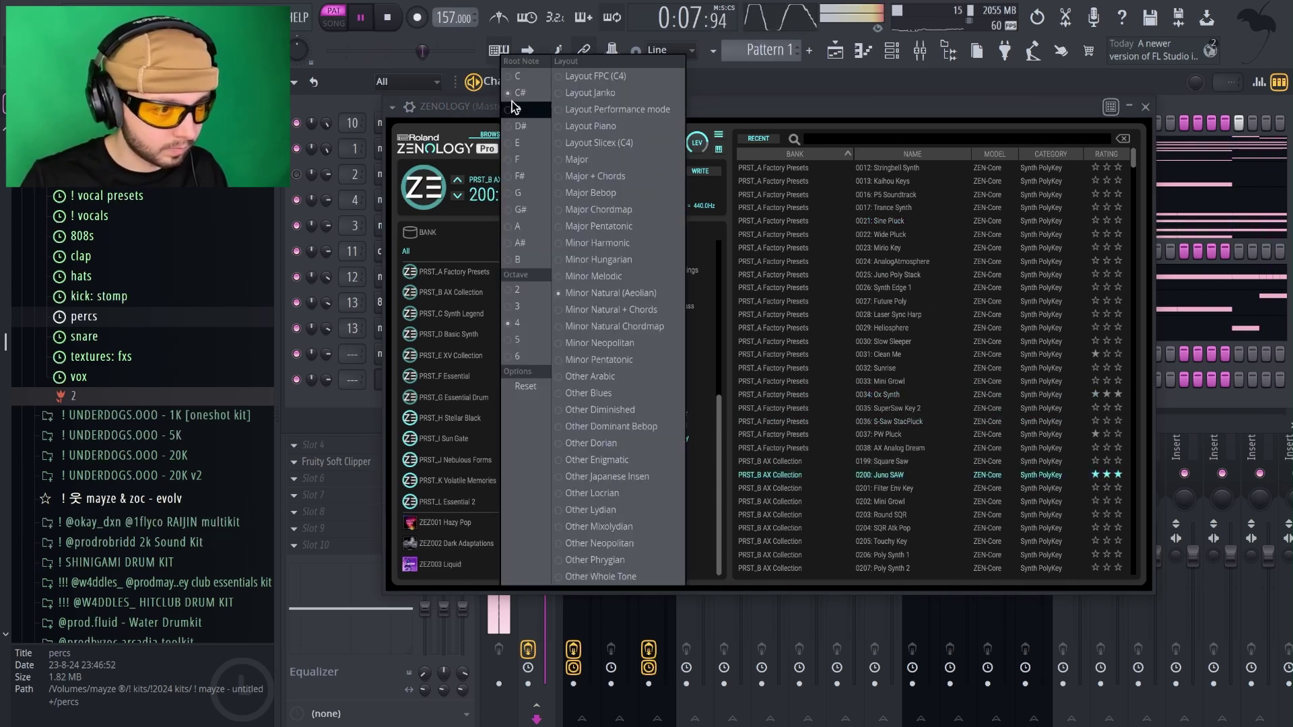
click(522, 142)
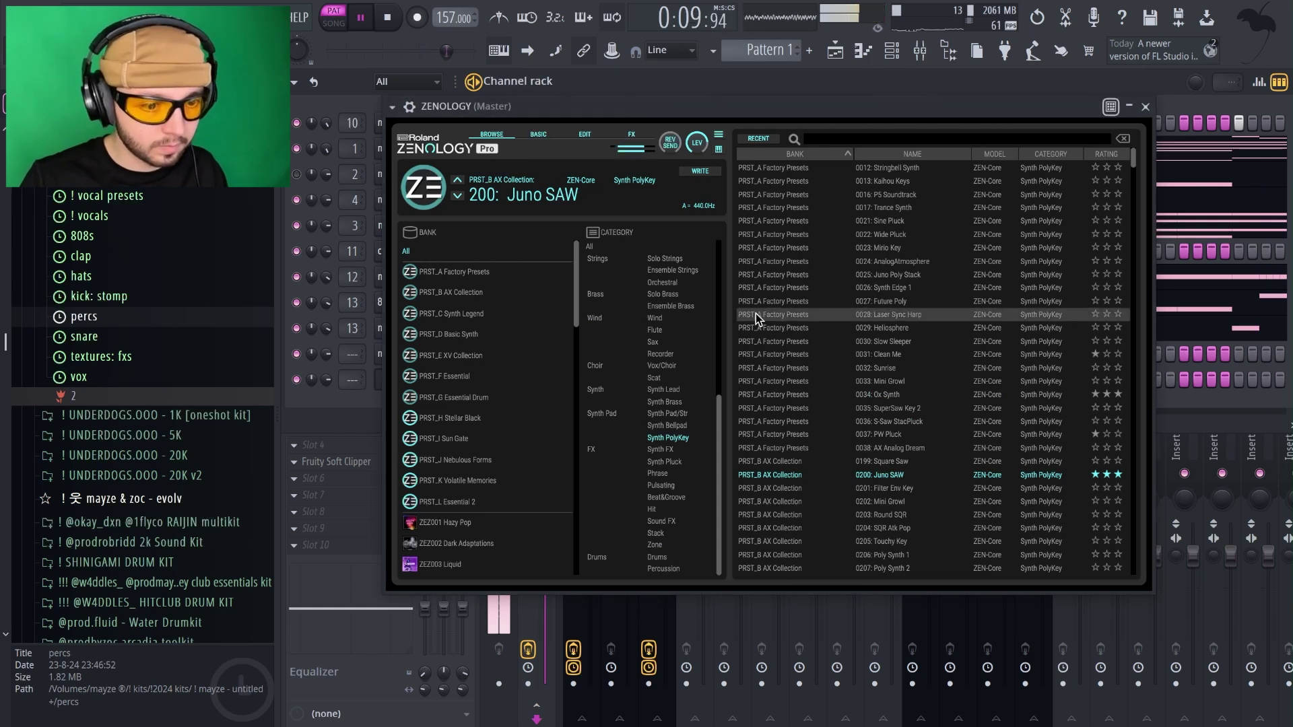
Audition the AX Collection presets from Filter Env Key through Mini Growl, Round SQR, SQR Atk Pop and Touchy Key to Poly Synth 1.
click(900, 489)
click(901, 500)
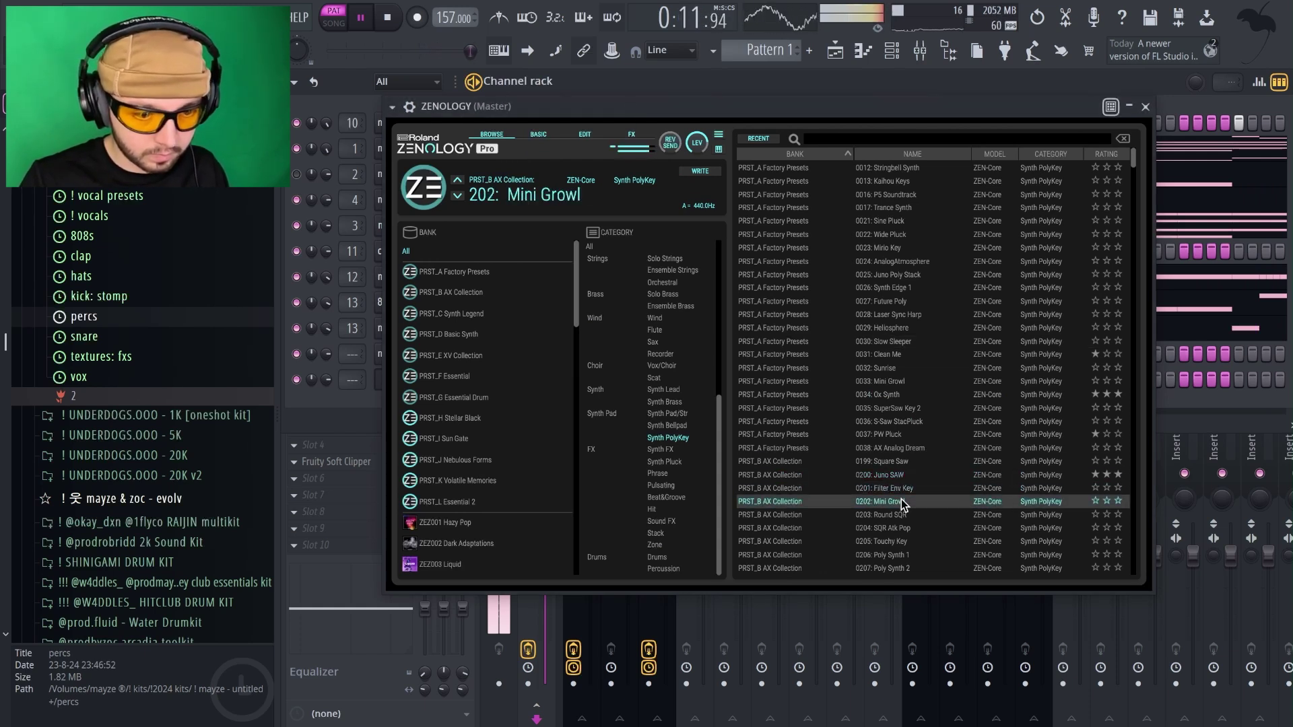
click(906, 515)
click(910, 529)
click(910, 542)
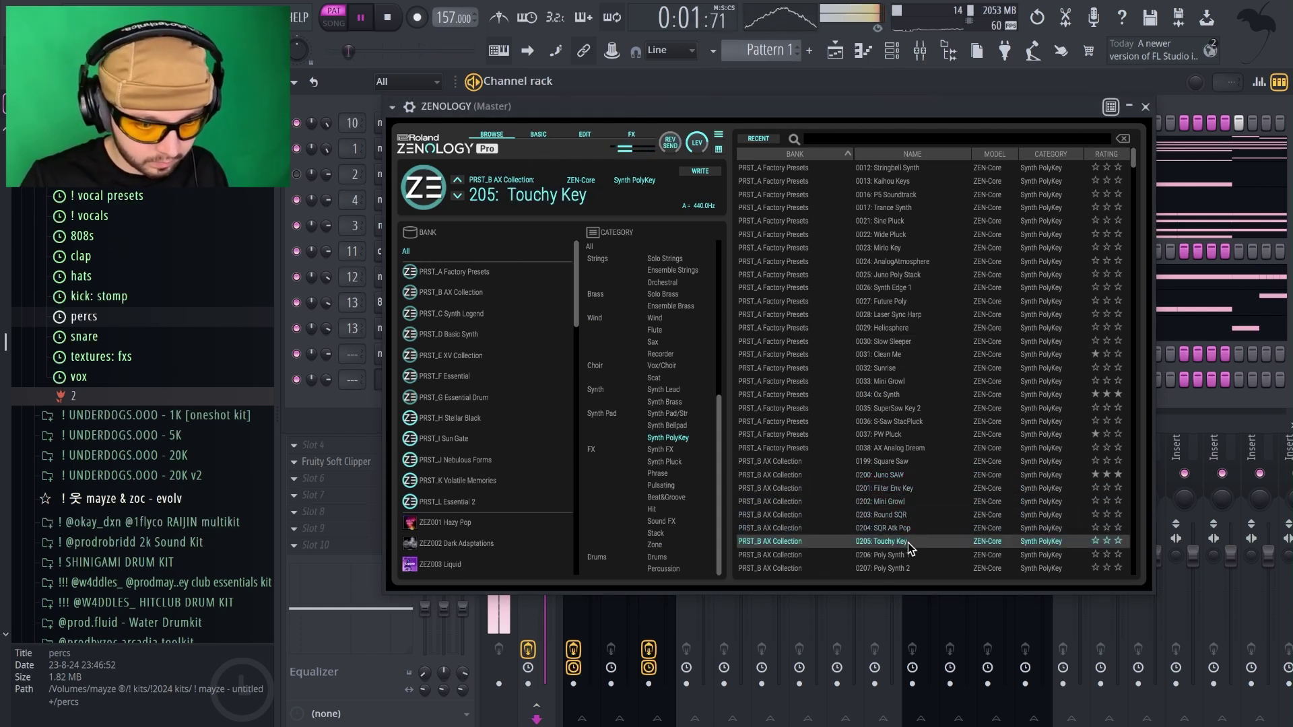
click(908, 555)
Compare Ox Synth, Trance Synth, Super Saw Key 1 and S-Saw Stac Pluck from the AX Collection, and load Super Saw Key 2.
scroll(904, 559, down, 3)
click(914, 489)
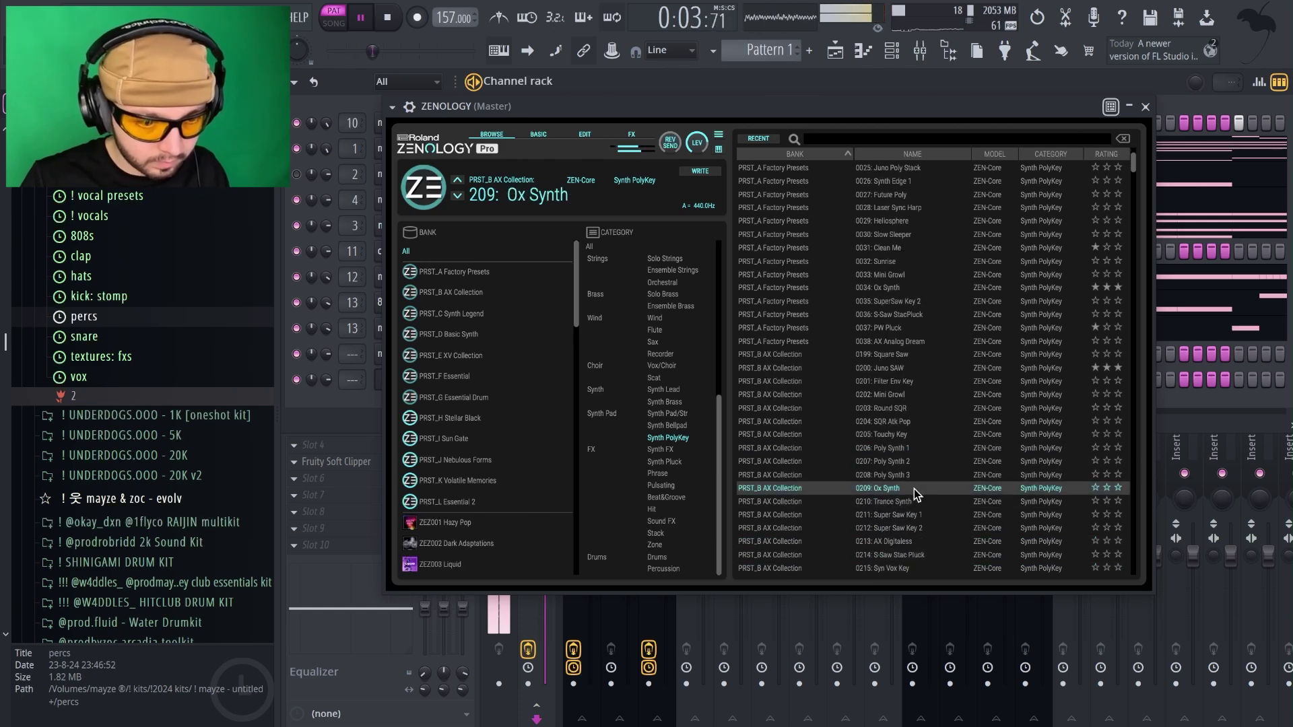
click(914, 501)
click(914, 515)
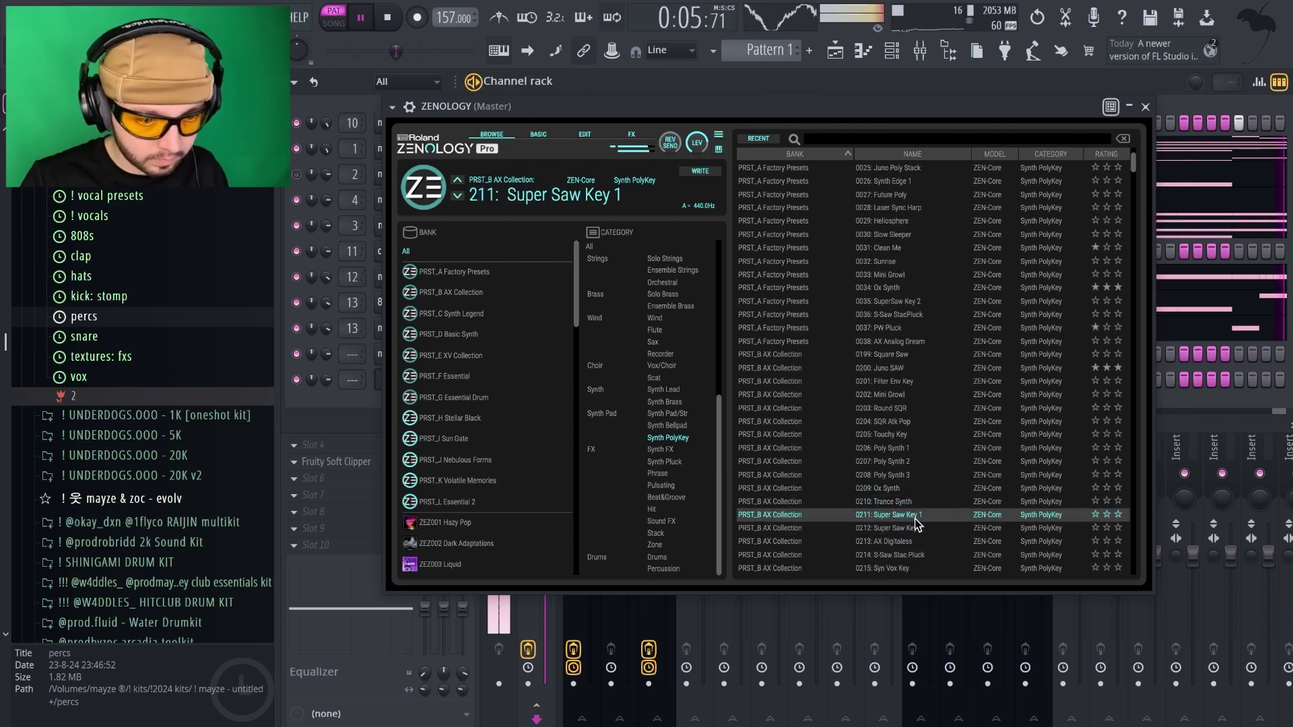
click(915, 529)
click(912, 501)
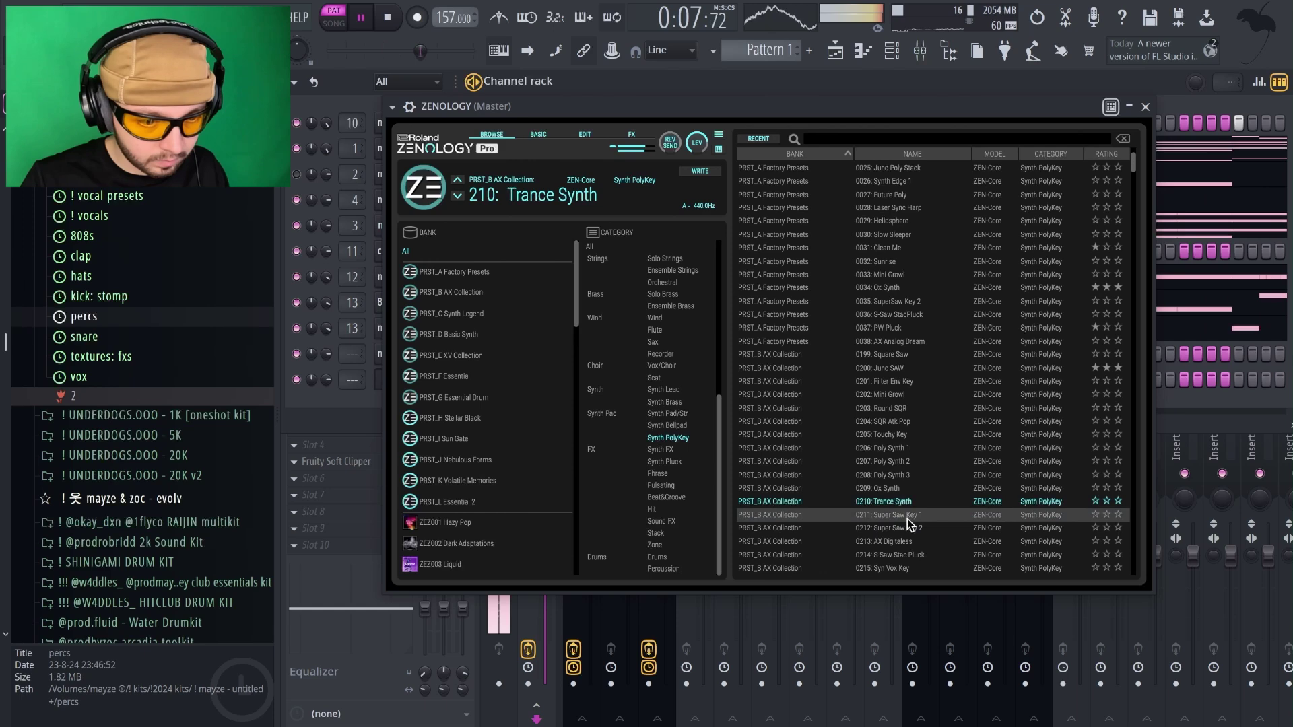
click(906, 529)
click(903, 555)
click(906, 528)
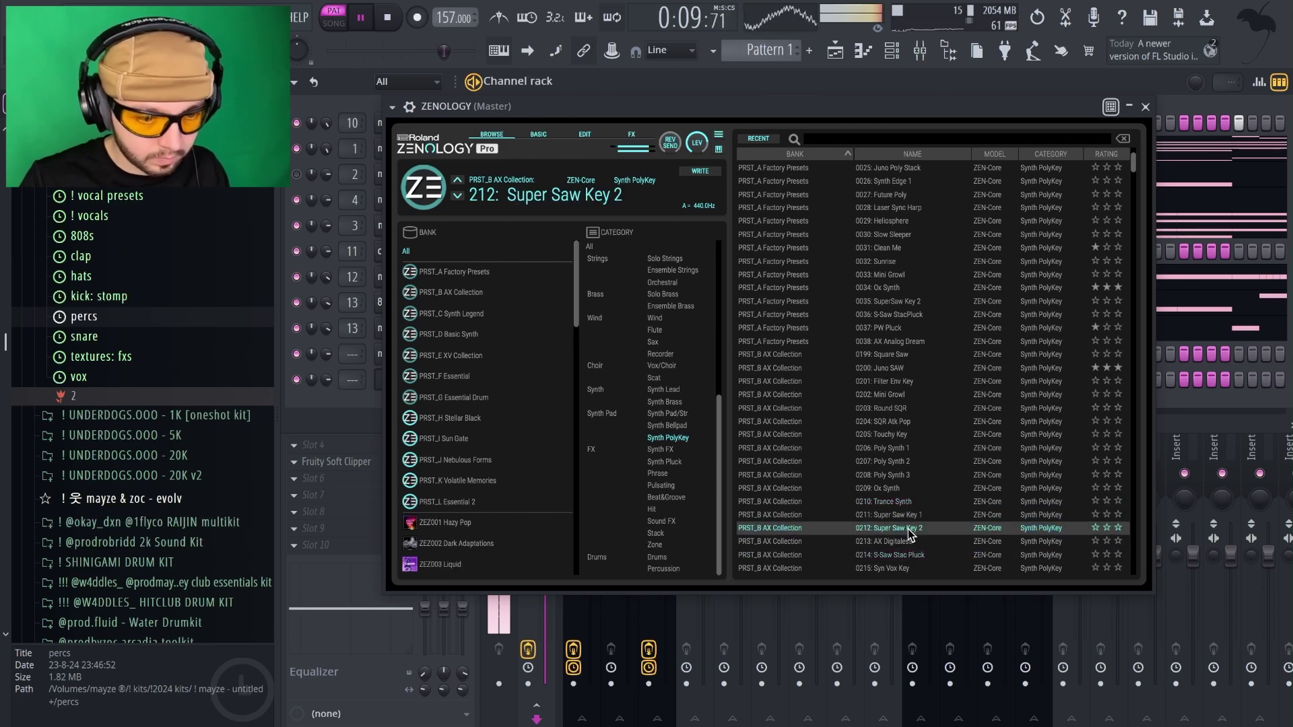
Copy the chord notes from the multikit channel on mixer track 1 and paste them into the ZENOLOGY channel.
click(1145, 109)
key(space)
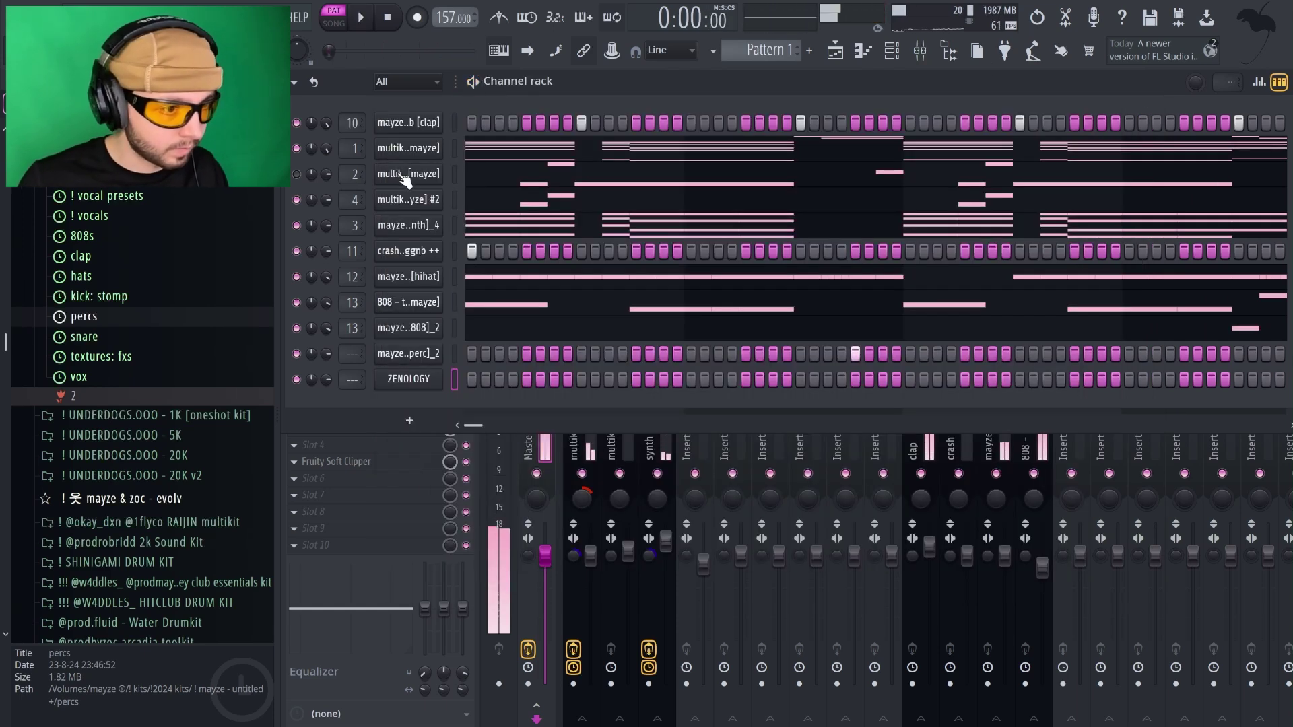
right_click(415, 151)
click(614, 163)
right_click(431, 379)
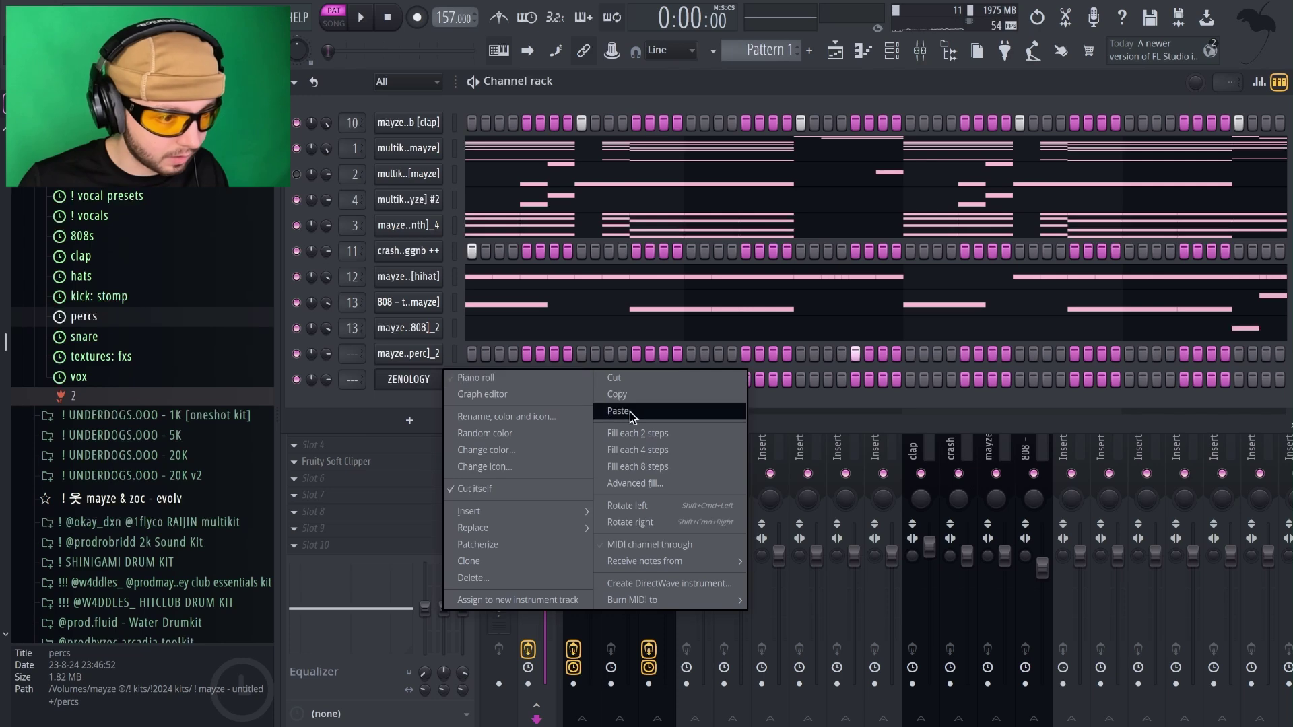
click(616, 408)
key(space)
Delete the high E6 and D6 notes from the ZENOLOGY channel's piano roll.
click(554, 380)
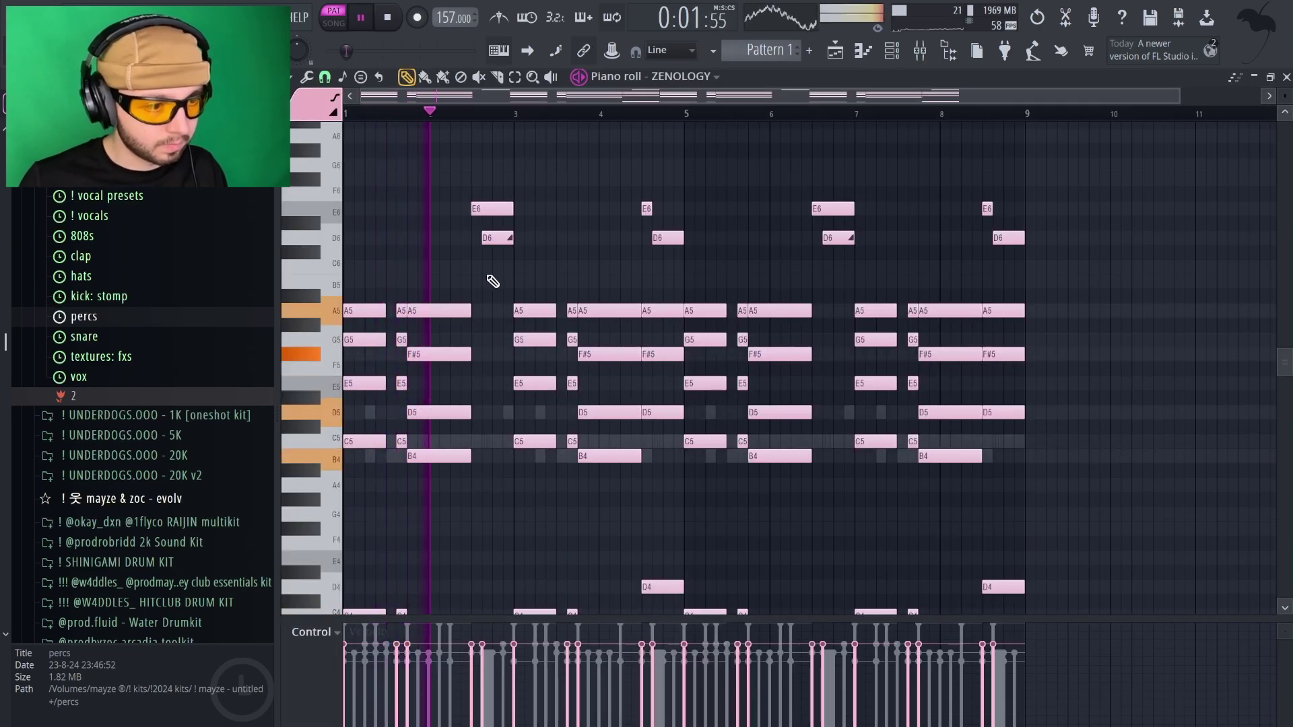
key(super+d)
key(super+a)
key(super+d)
scroll(519, 275, down, 2)
key(super+a)
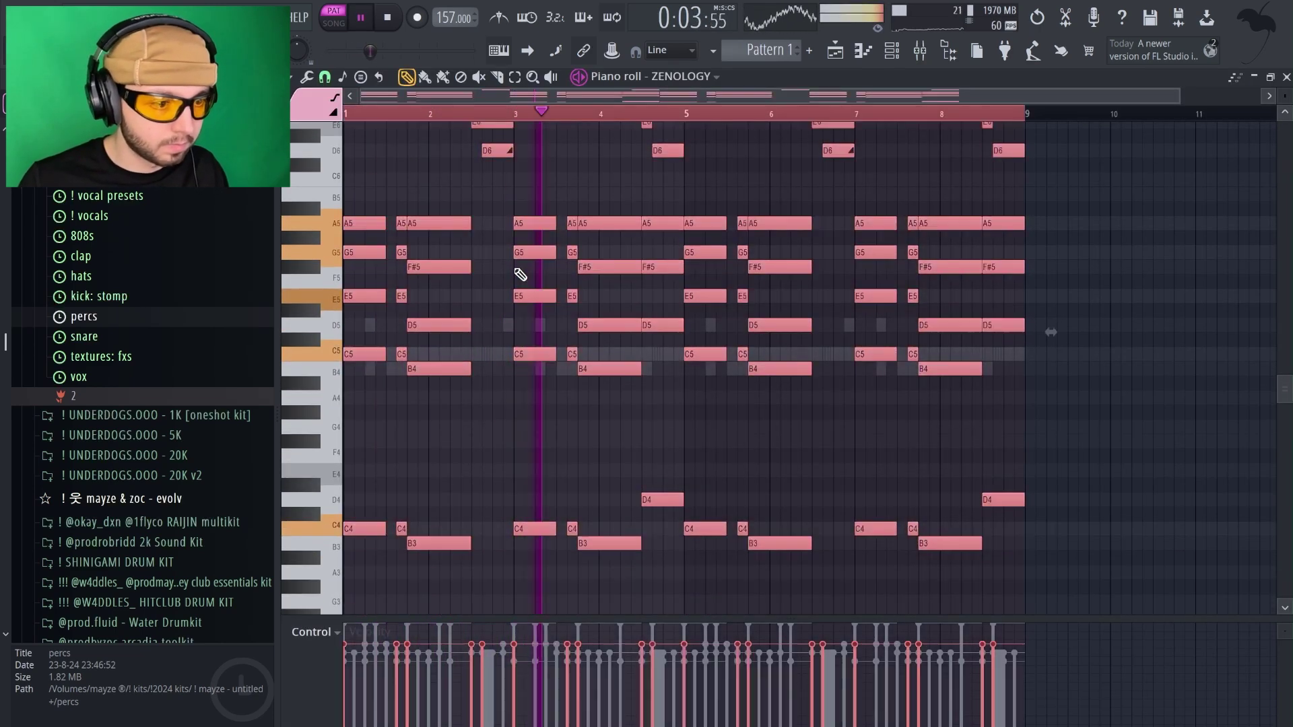
key(super+d)
scroll(519, 274, up, 1)
drag(456, 161, 1032, 199)
key(Delete)
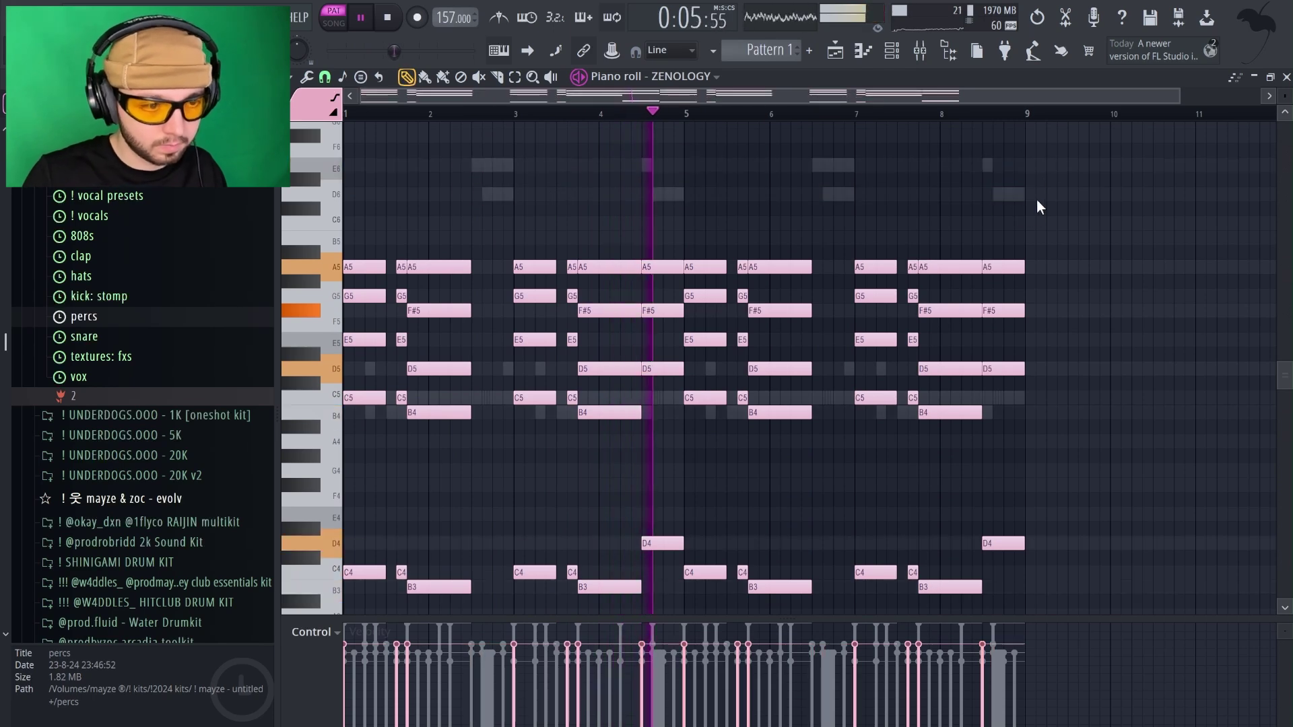
key(Escape)
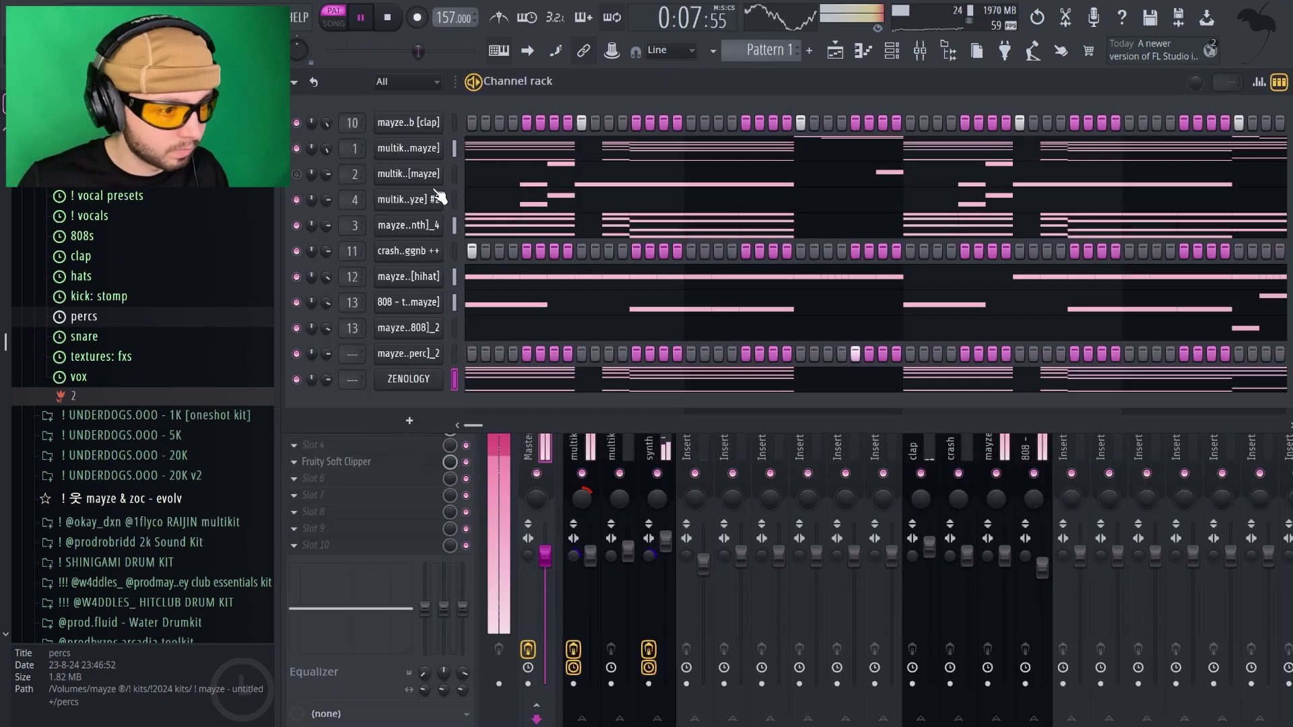
Audition the chords in ZENOLOGY with the AX Collection presets Ox Synth, S-Saw Stac Pluck and Syn Vox Key.
click(409, 379)
click(902, 462)
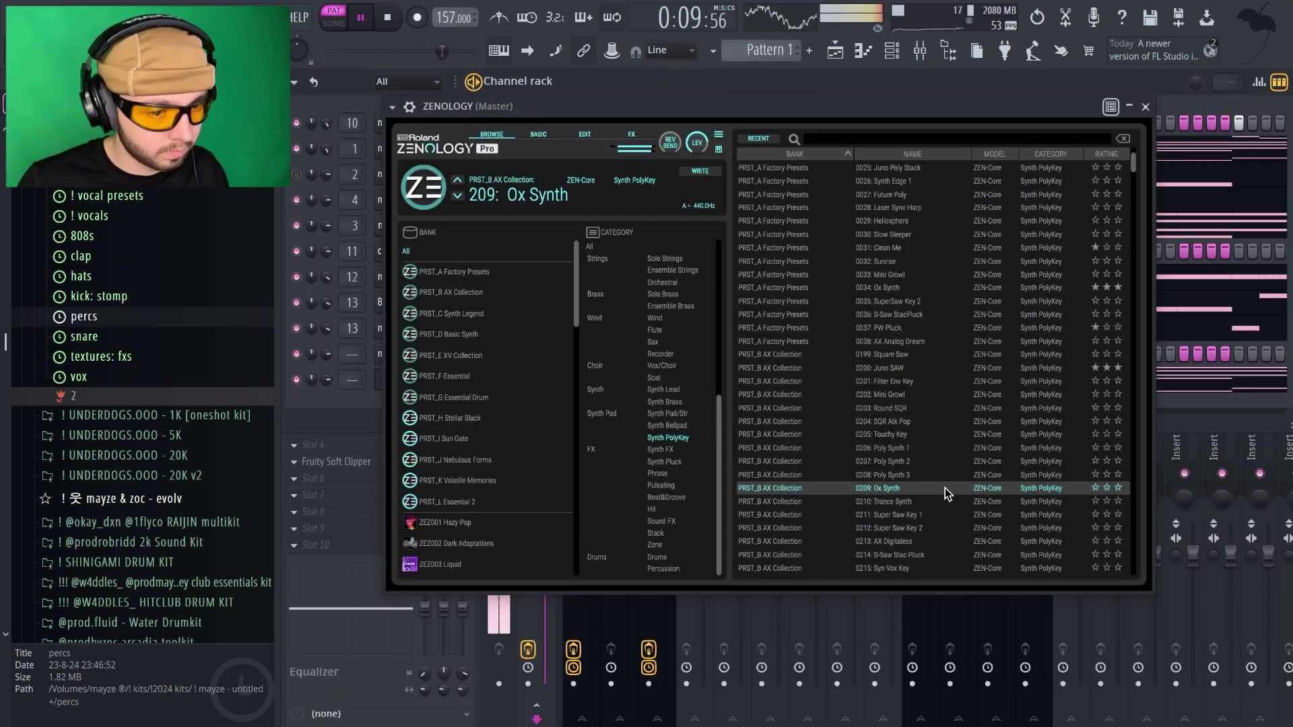
click(928, 475)
scroll(923, 473, down, 2)
click(914, 463)
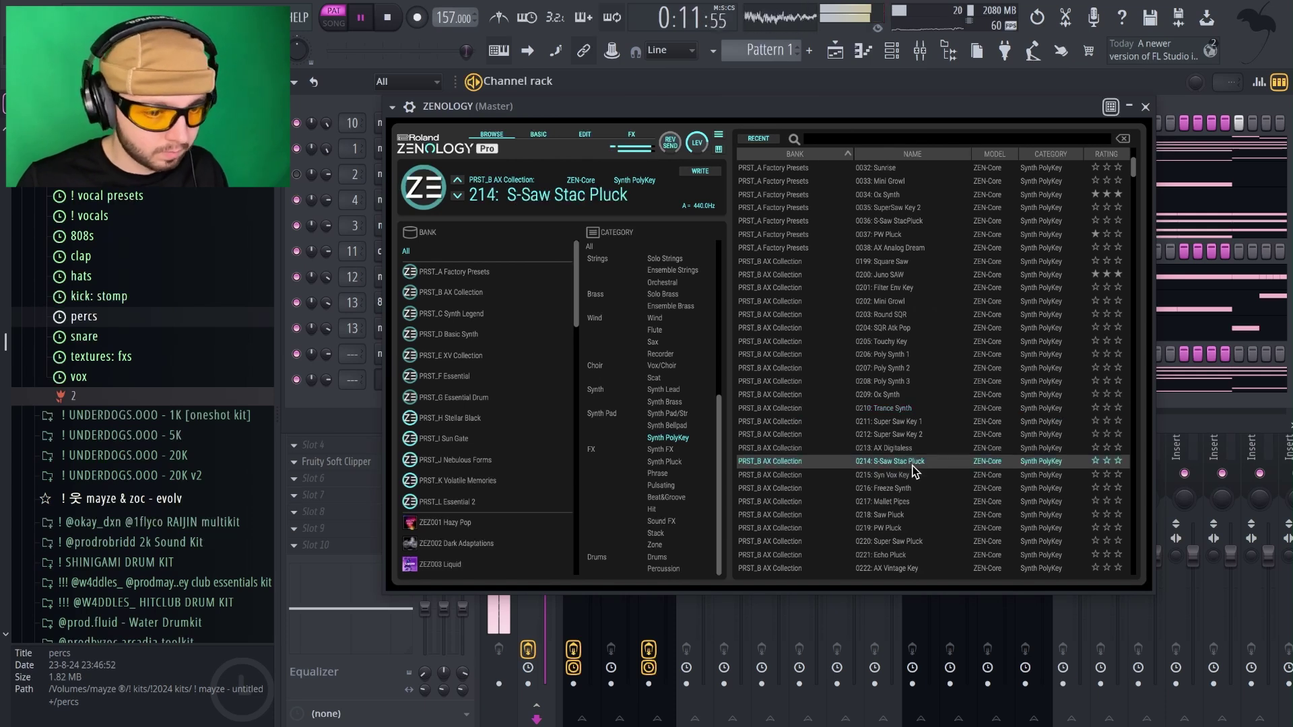
click(912, 476)
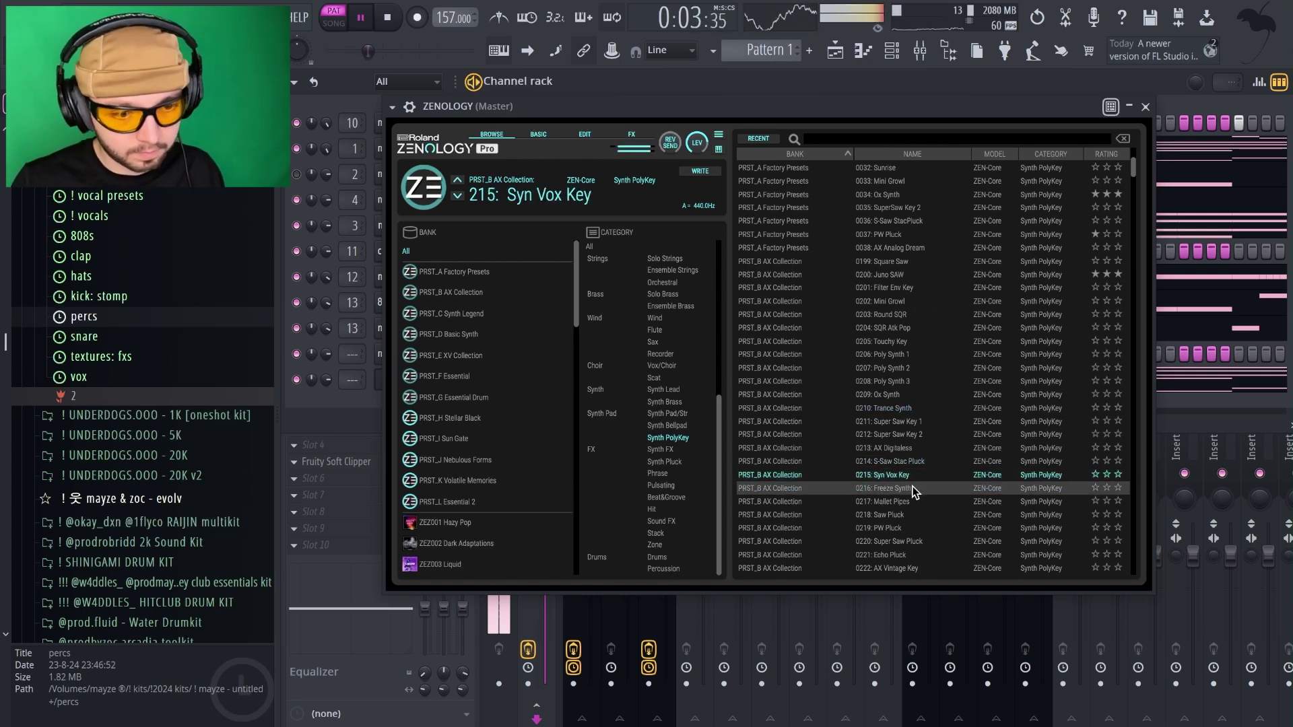
Audition the AX Collection presets from Freeze Synth and Mallet Pipes through Saw Pluck, PW Pluck and Super Saw Pluck to Echo Pluck.
click(912, 488)
click(916, 501)
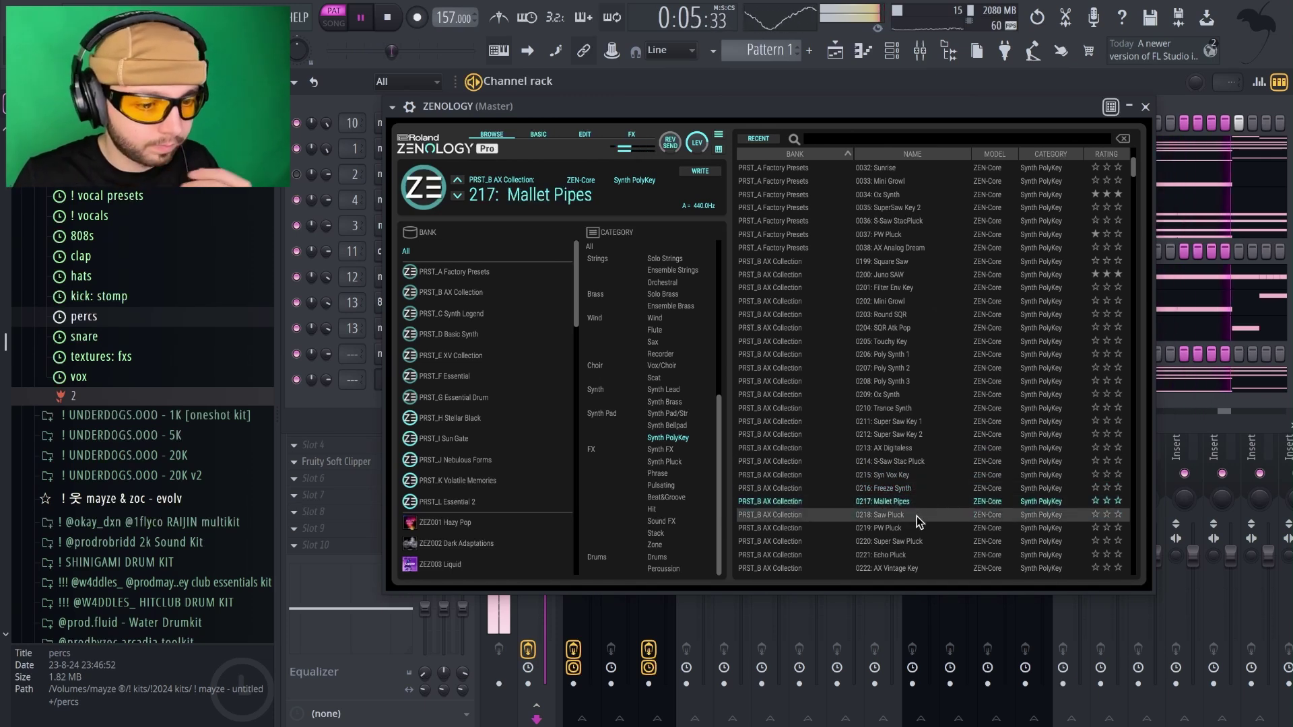
click(916, 516)
scroll(916, 516, down, 1)
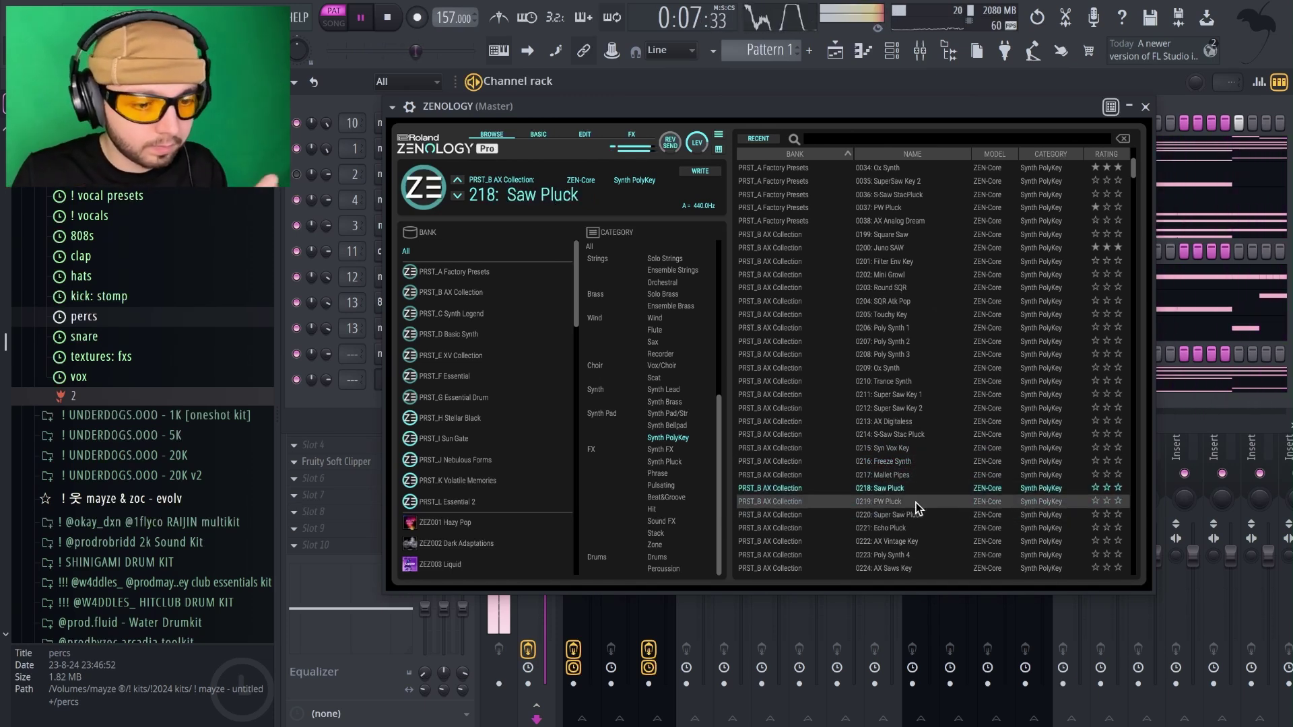
click(915, 502)
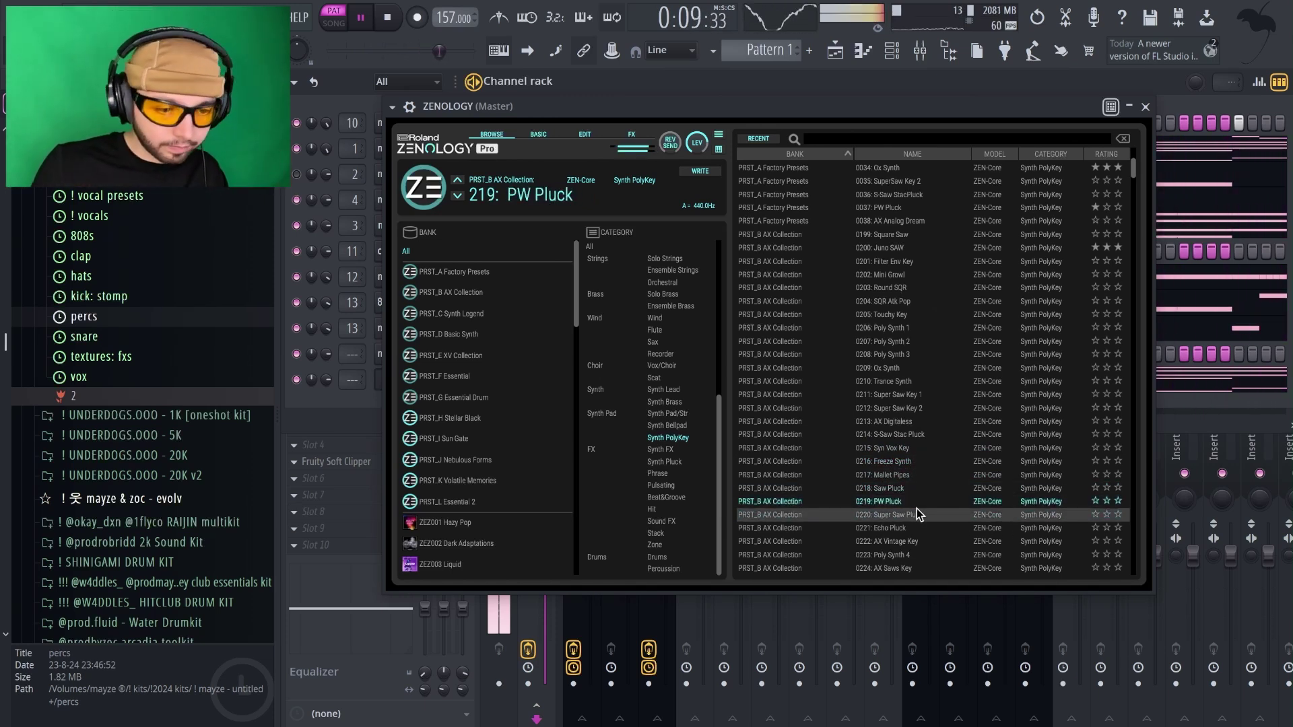
click(916, 513)
click(908, 527)
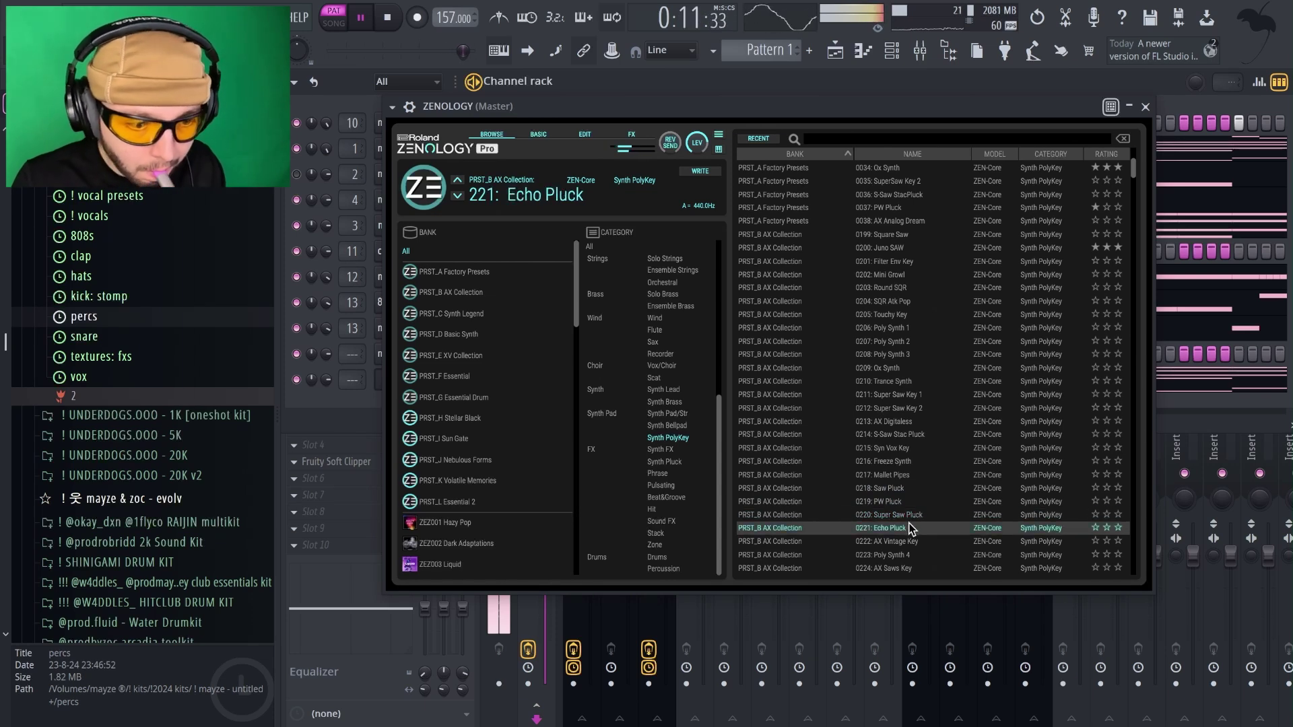
Compare the AX Vintage Key, SL-JP8 10 and AX Analog Dream presets against the beat.
scroll(910, 531, down, 2)
click(910, 515)
click(919, 475)
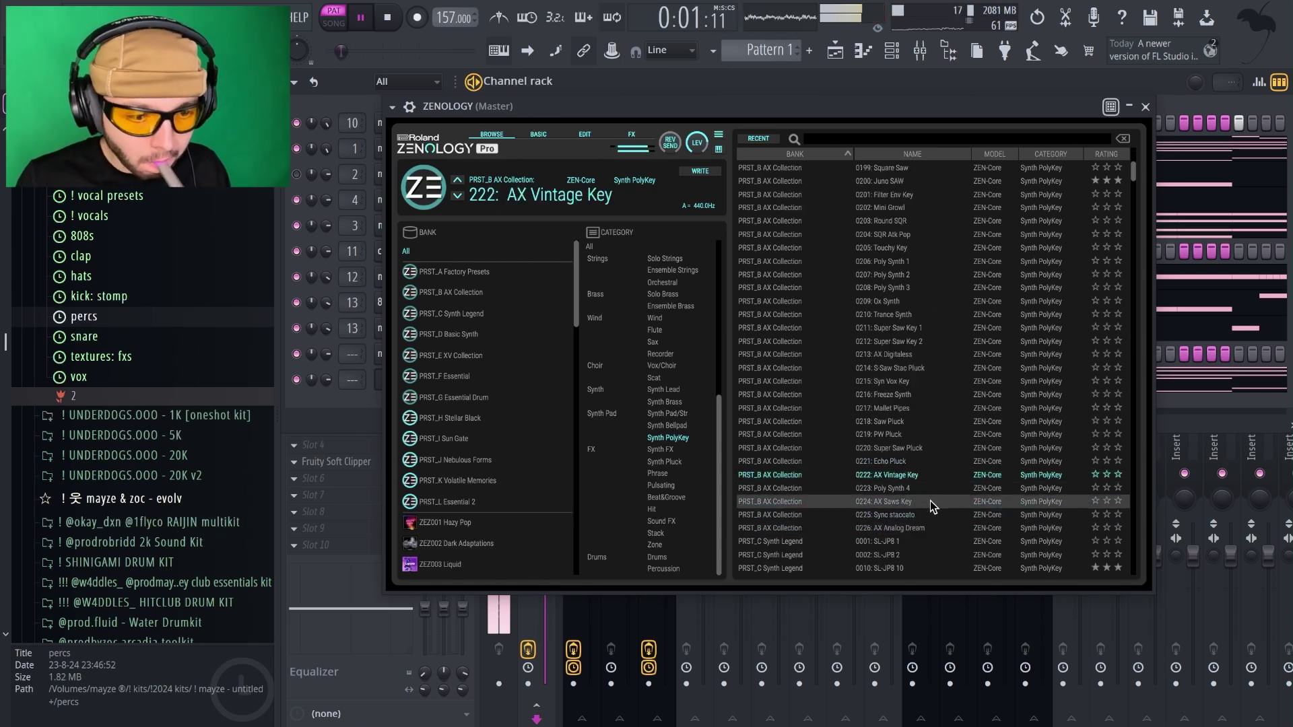
click(916, 568)
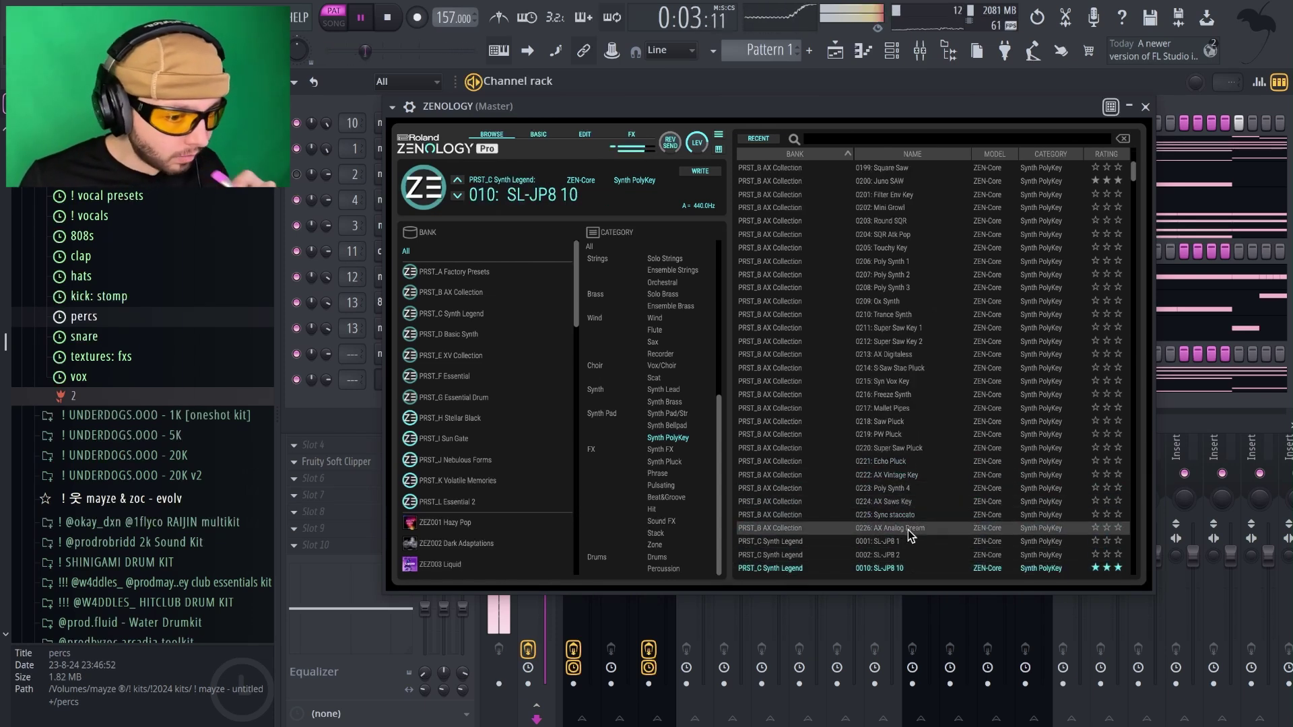
click(908, 530)
Audition the Synth Legend presets SL-JP6 10, SL-JP8 17, SL-JP8 11 and SL-JP6 16.
scroll(903, 495, down, 5)
click(909, 421)
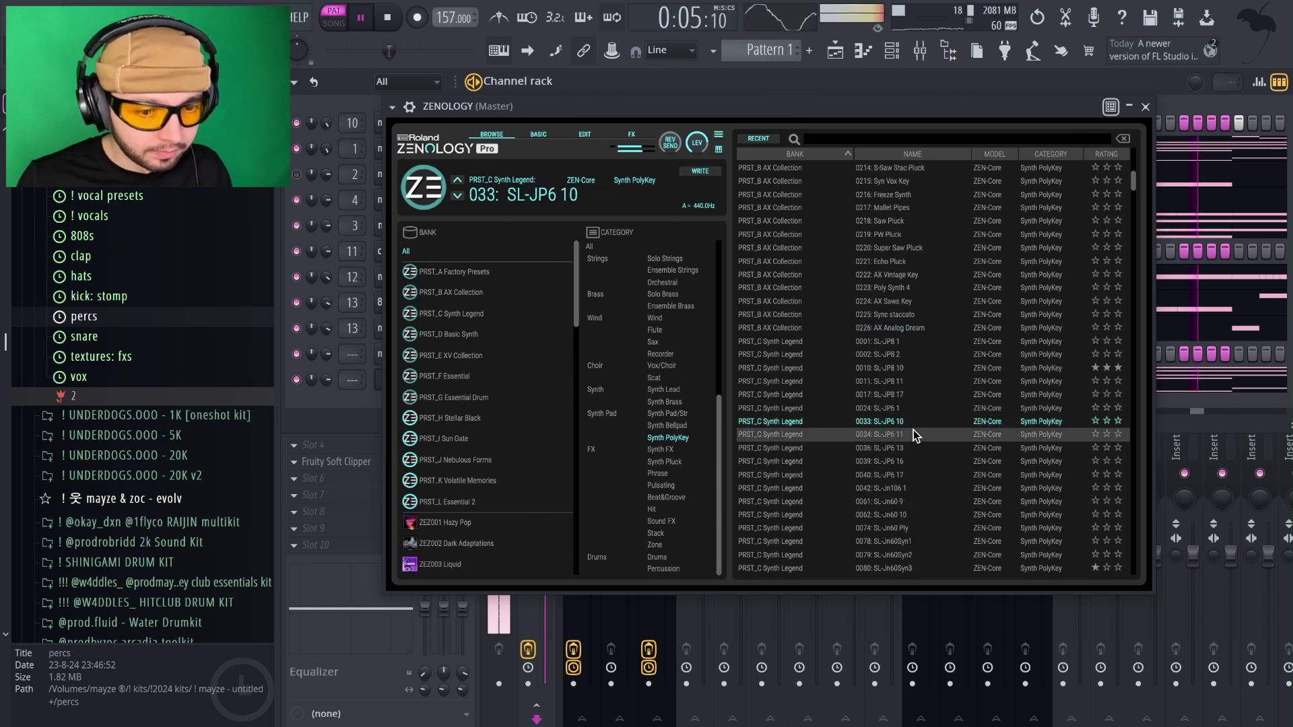
click(909, 396)
click(908, 380)
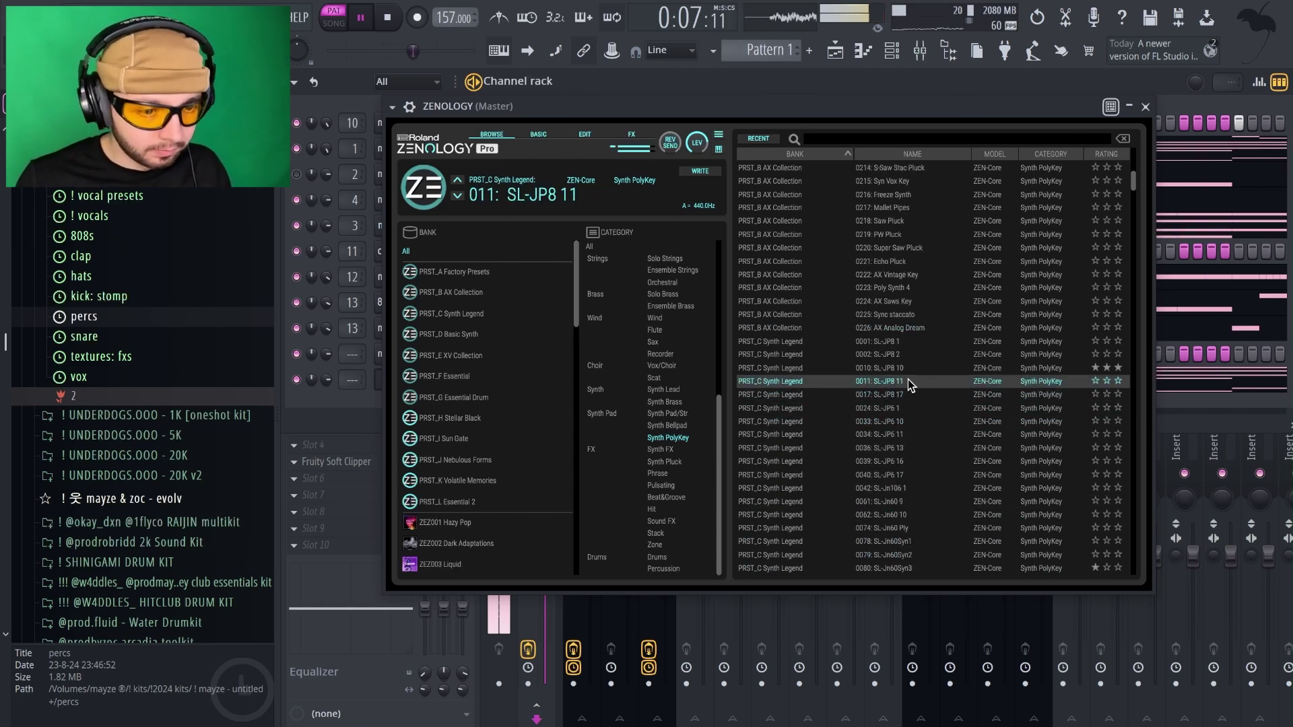
click(909, 462)
Audition SL-Jn60Syn3 and SL-Jn60 Ply from the Synth Legend bank, and load SL-JP6 13.
scroll(909, 465, down, 2)
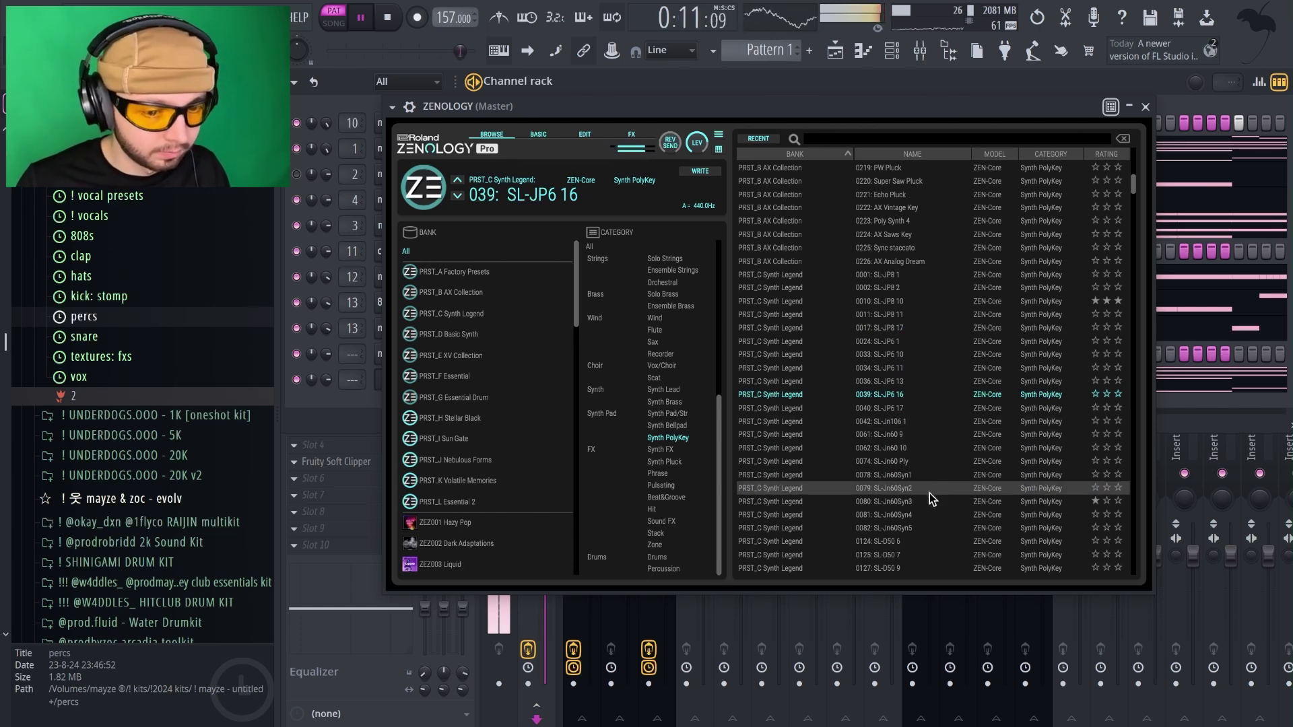
click(930, 500)
click(921, 462)
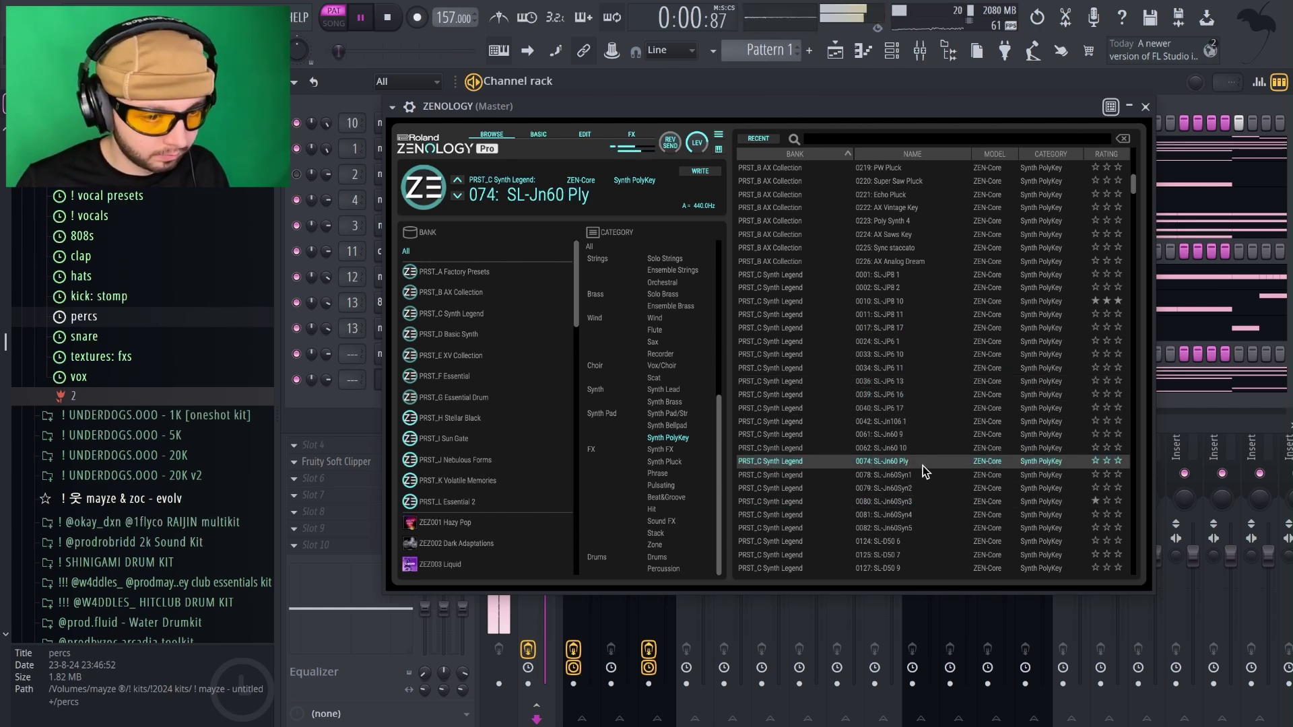
click(910, 380)
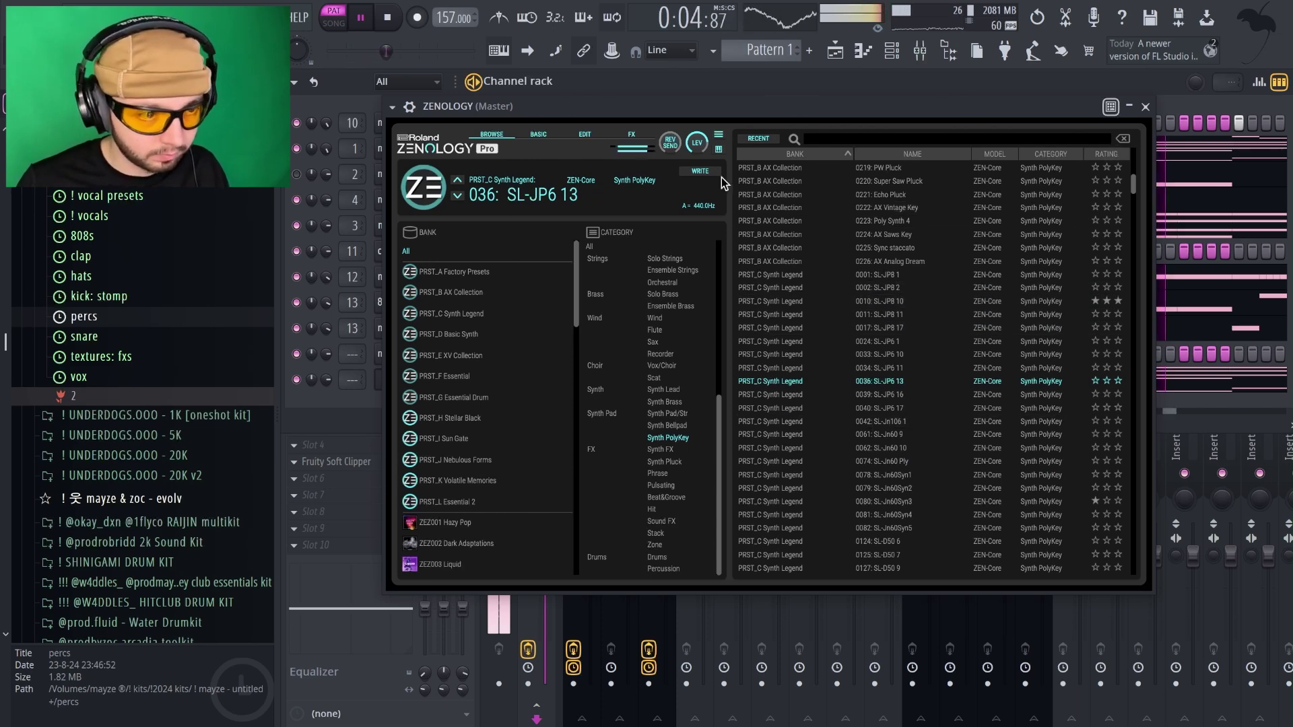
Switch off the Chorus -> Delay multi-effect and the SRV-2000 reverb on the SL-JP6 13 preset.
click(584, 134)
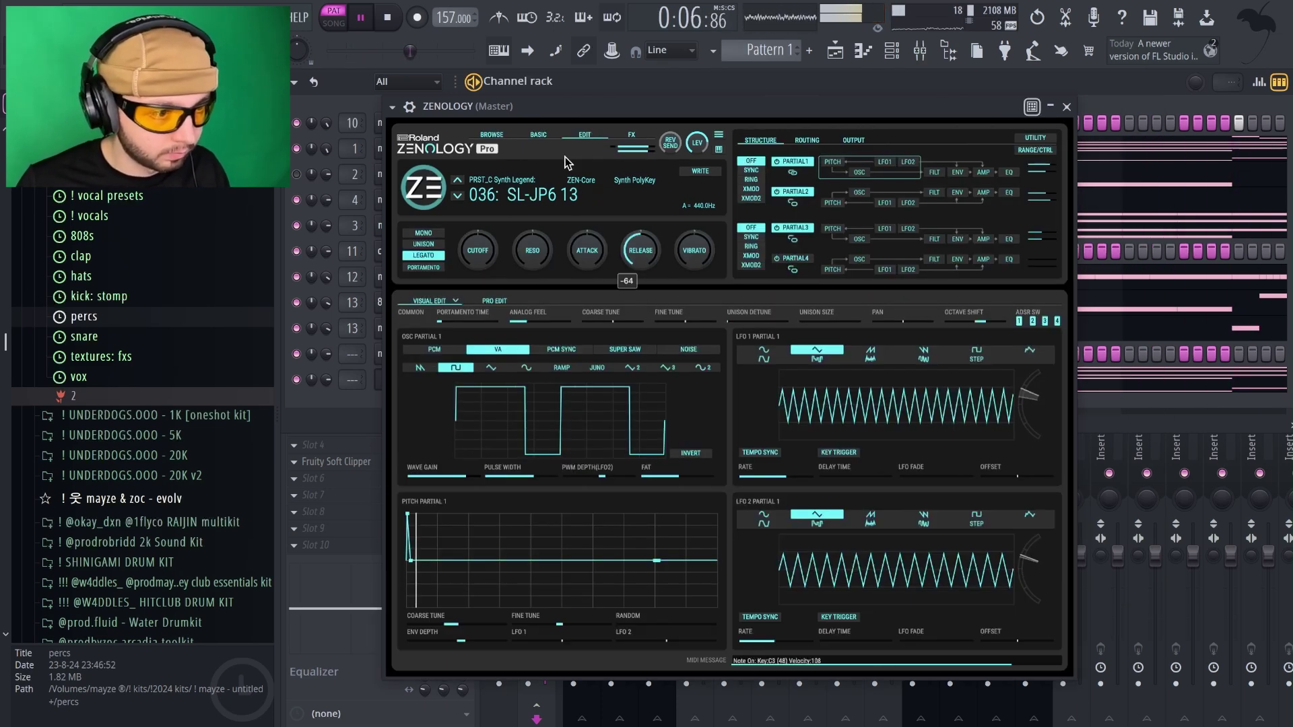
click(631, 133)
click(419, 323)
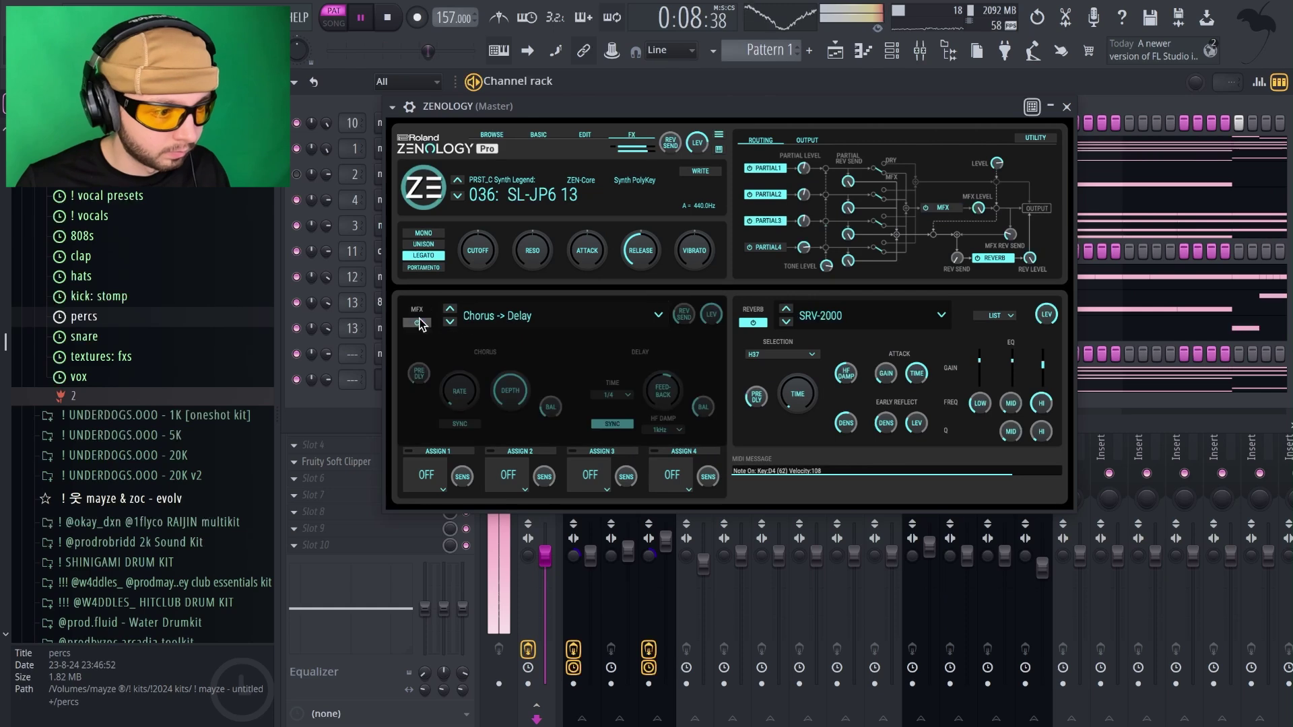
click(754, 324)
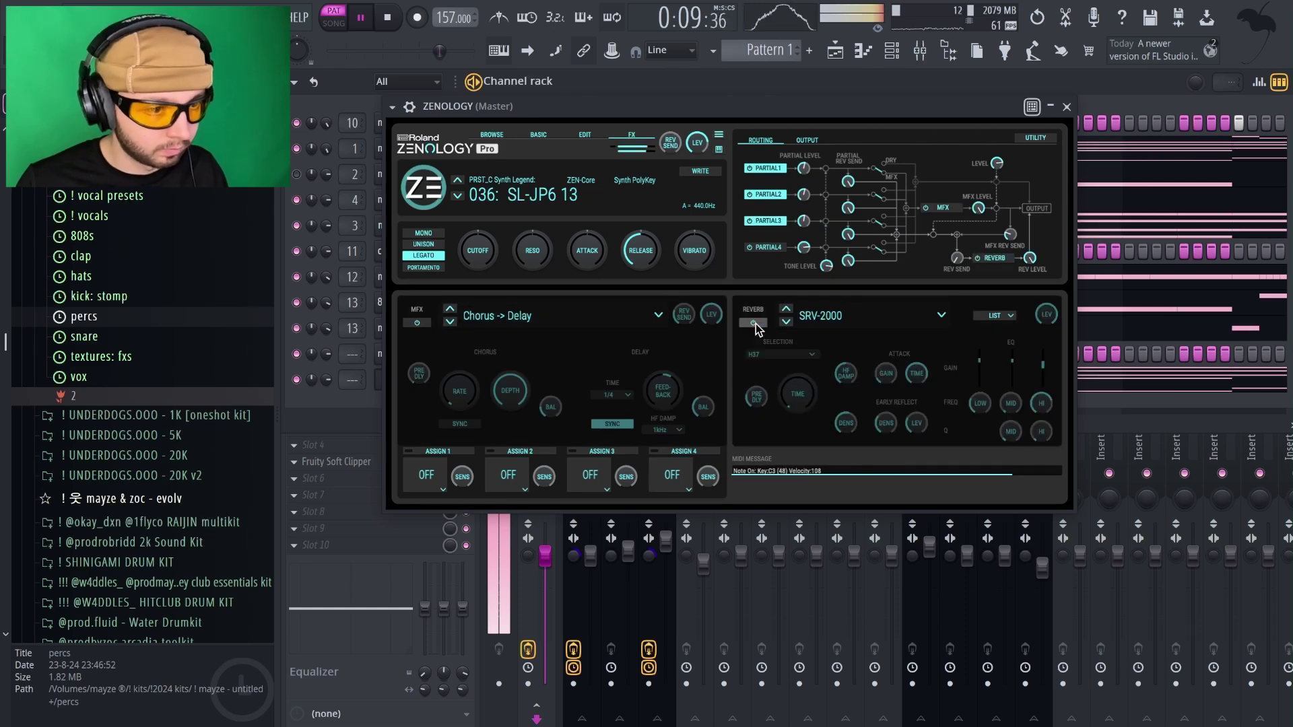
Return to the preset browser and compare SL-Jn60 9, SL-D50 7, Saws Key 5 and SL-D50 9.
click(492, 134)
click(868, 436)
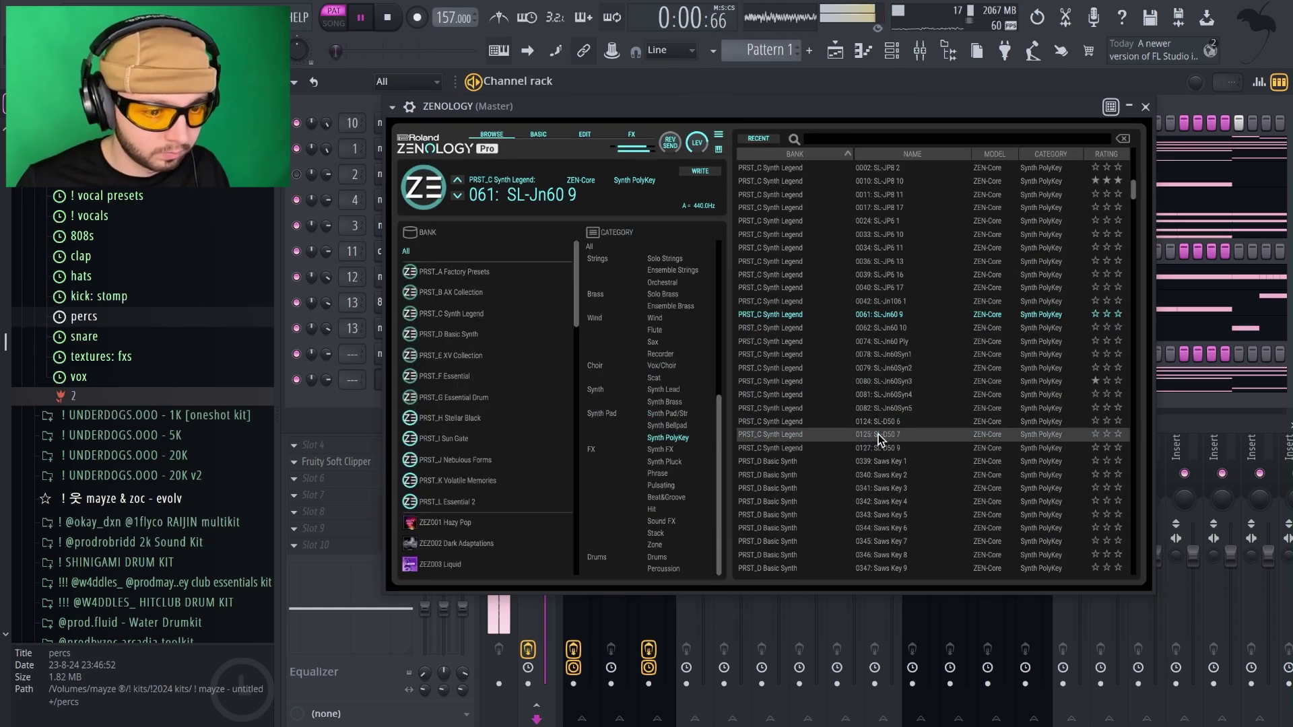
click(878, 434)
scroll(911, 448, down, 2)
click(912, 438)
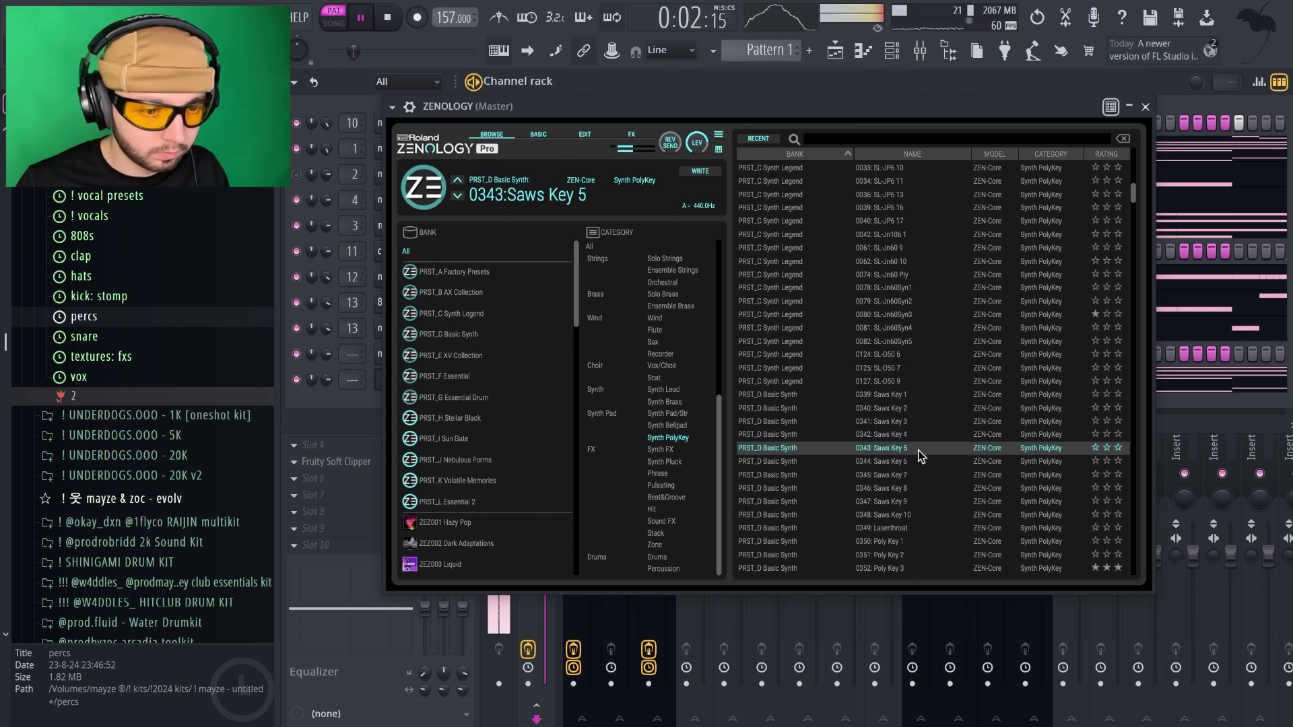
click(899, 359)
click(911, 368)
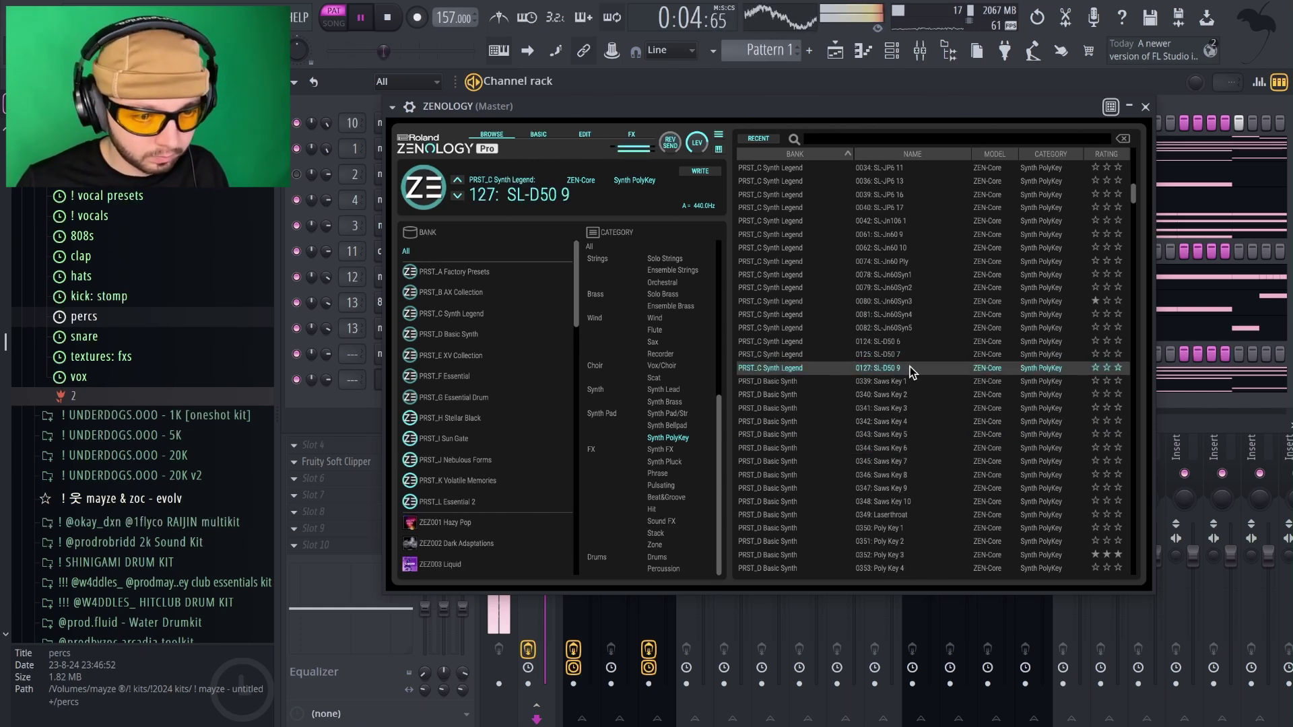
Audition the Basic Synth presets Poly Key 2, Poly Syn 2, Poly Key 3 and Poly Syn 4.
click(910, 448)
scroll(910, 474, down, 2)
click(910, 475)
scroll(911, 478, down, 2)
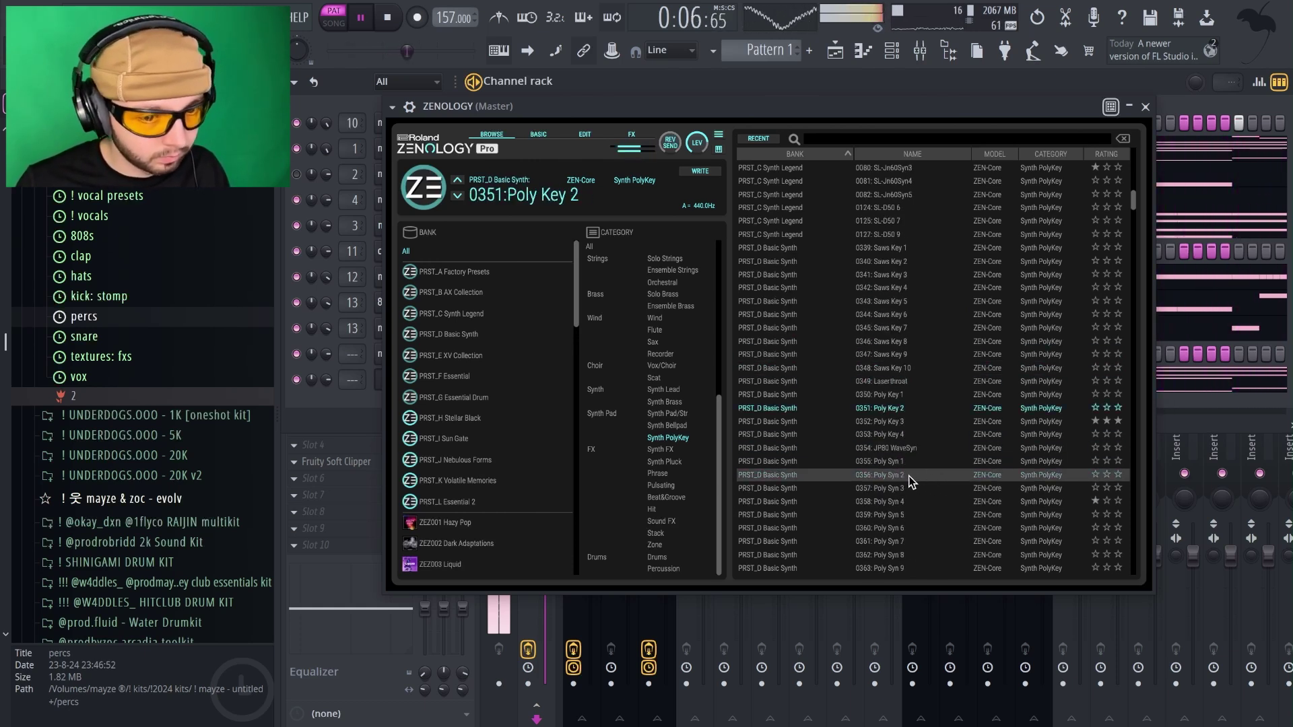
click(910, 475)
click(894, 422)
scroll(894, 425, down, 2)
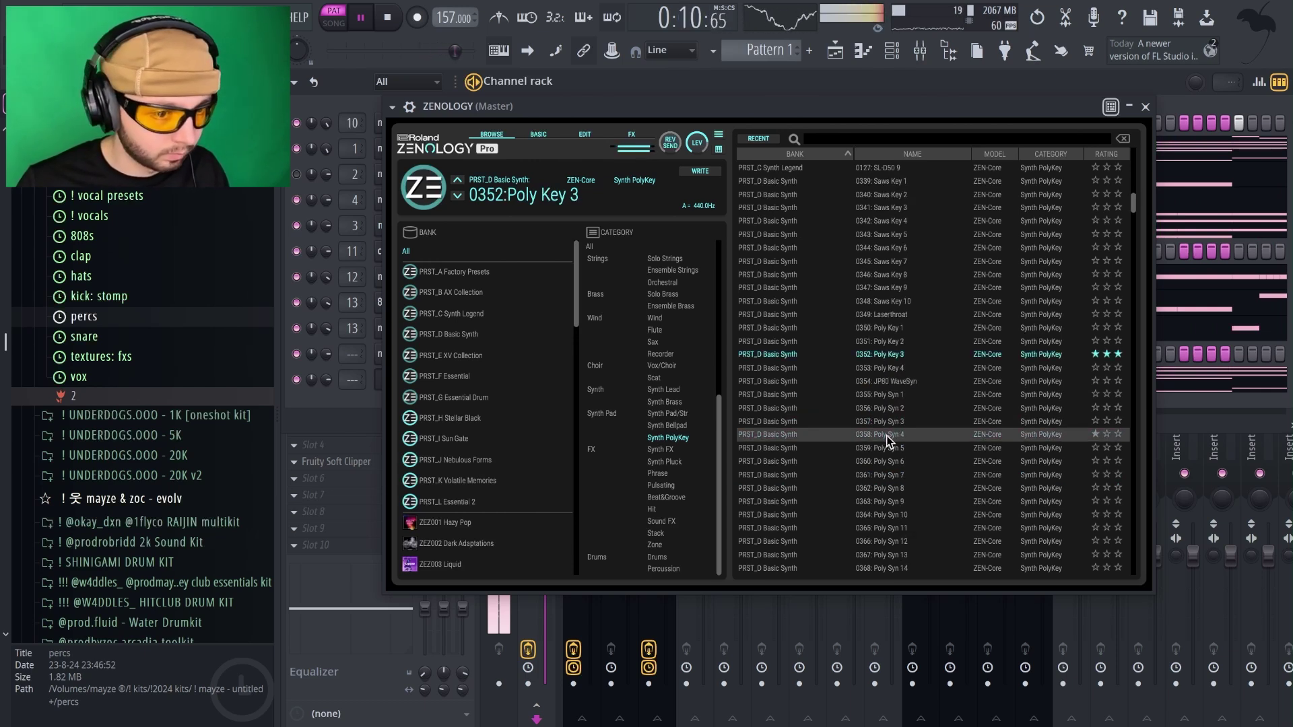
click(889, 436)
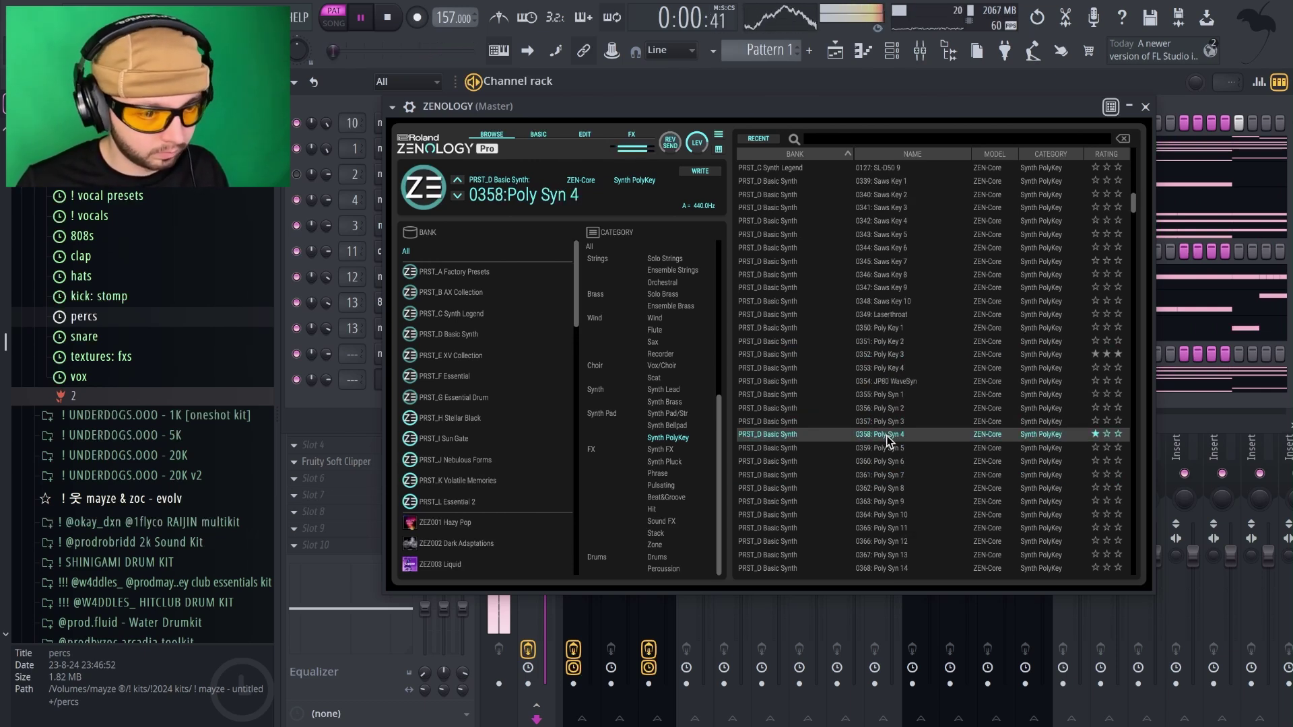
Audition Poly Syn 12, Poly Syn 13 and Poly Syn 20 from the Basic Synth bank, and load Saw Dtune.
scroll(887, 439, down, 2)
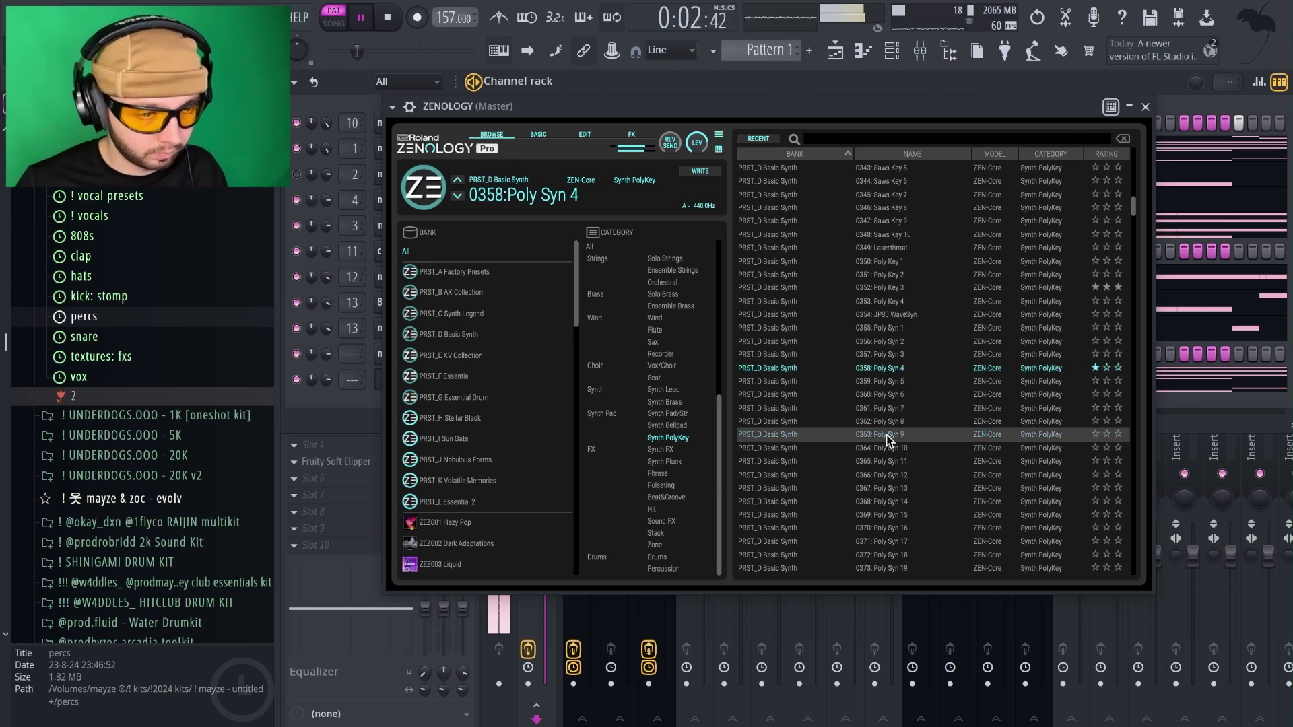
click(882, 475)
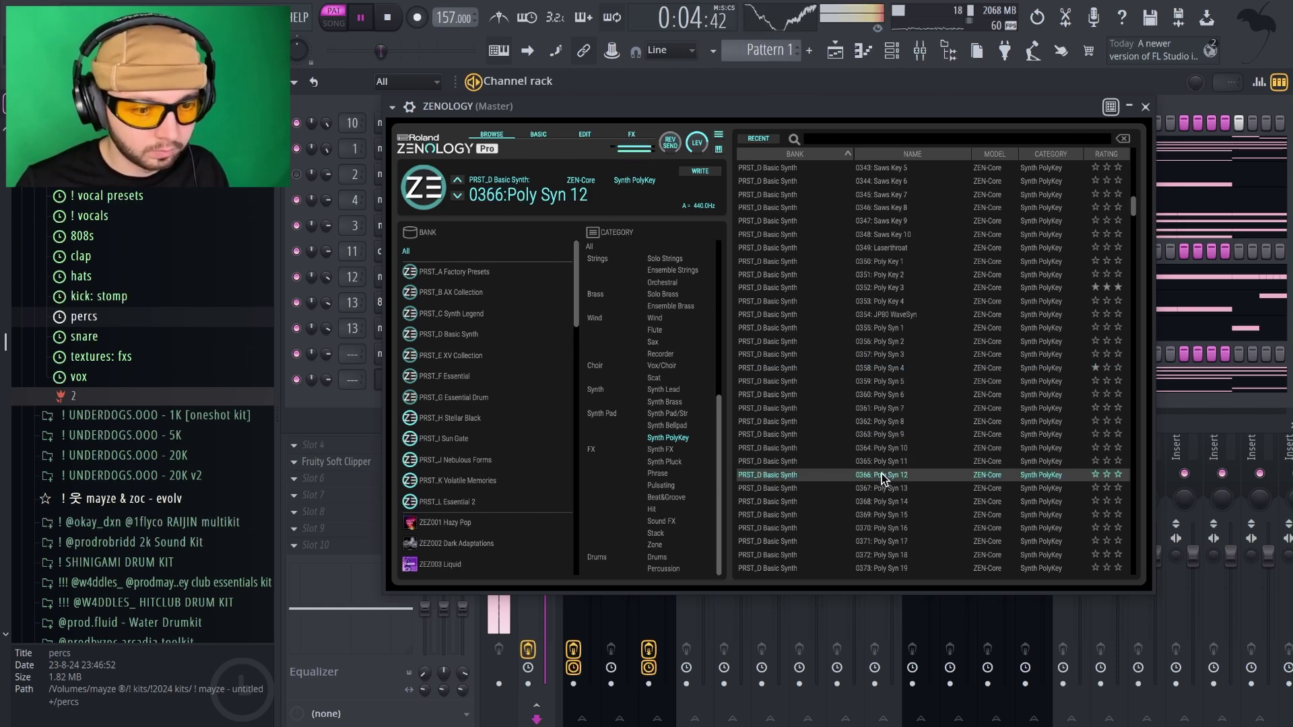
click(879, 489)
click(903, 515)
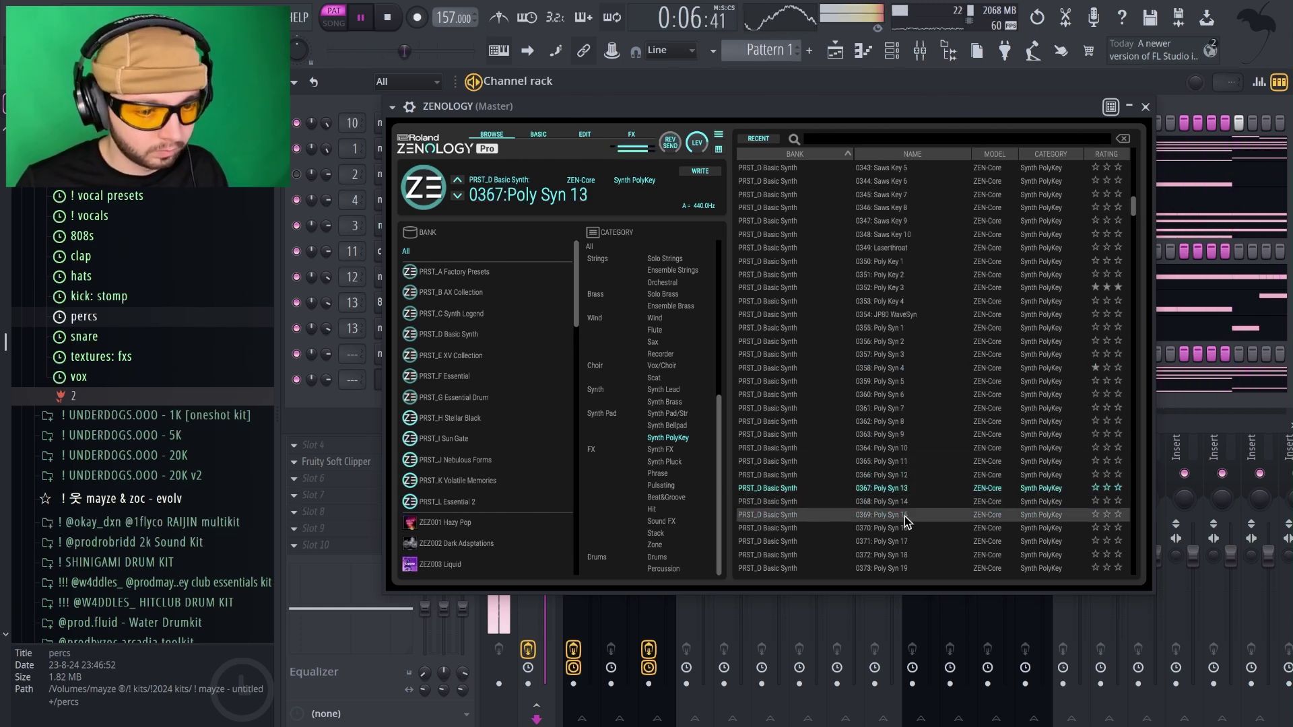
scroll(910, 516, down, 2)
click(892, 499)
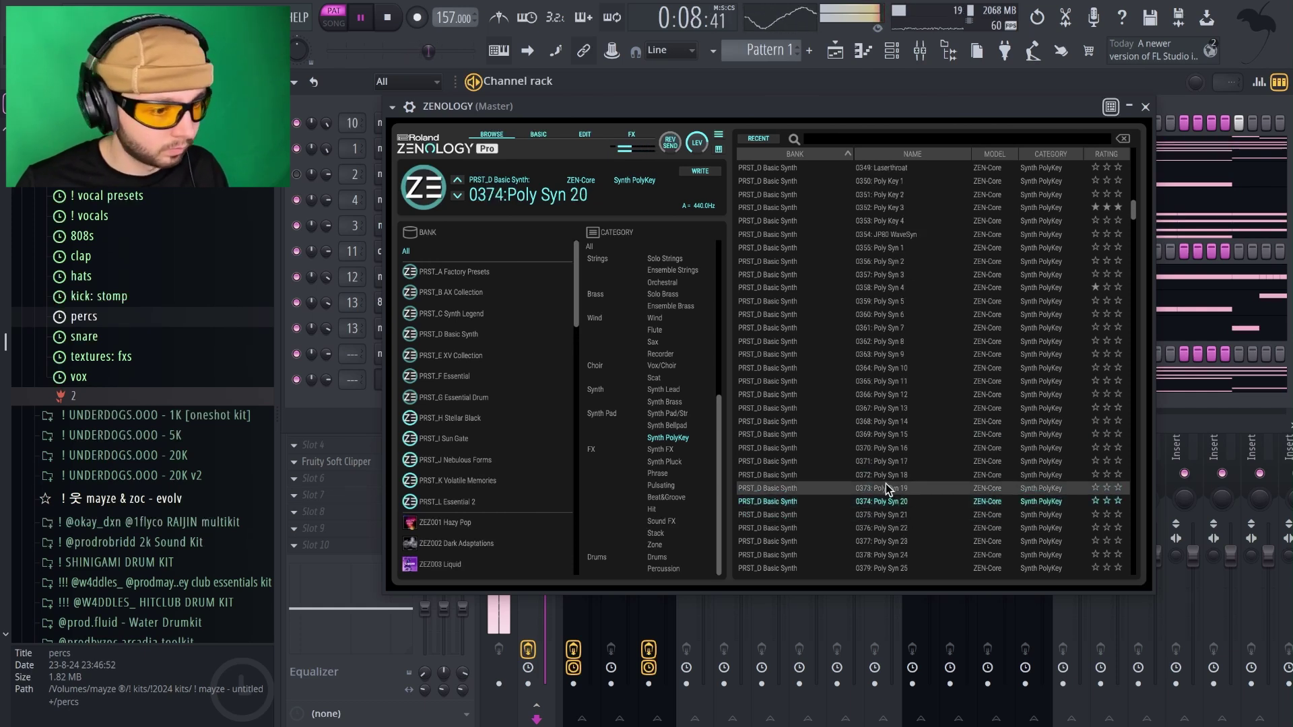
scroll(883, 490, down, 5)
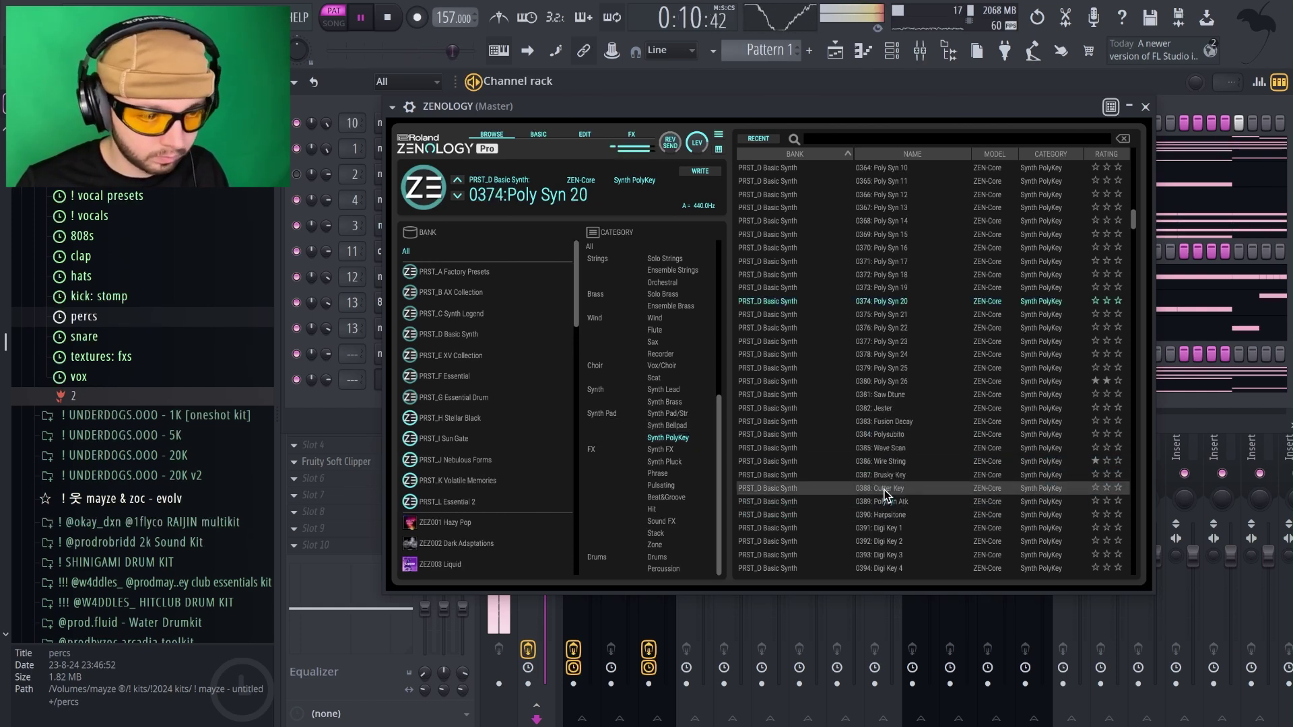
click(909, 408)
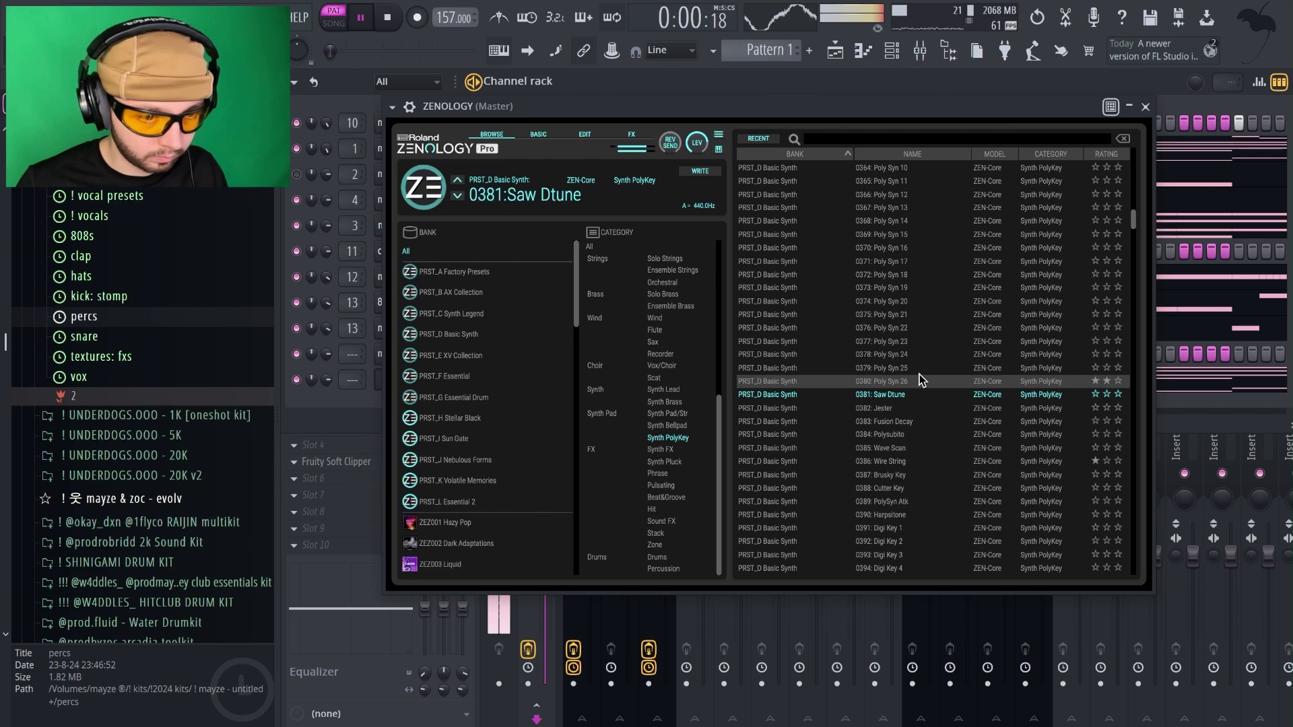
Audition Fusion Decay, Polysubito and Jester from the Basic Synth bank, and load Polysubito again.
click(917, 421)
click(915, 435)
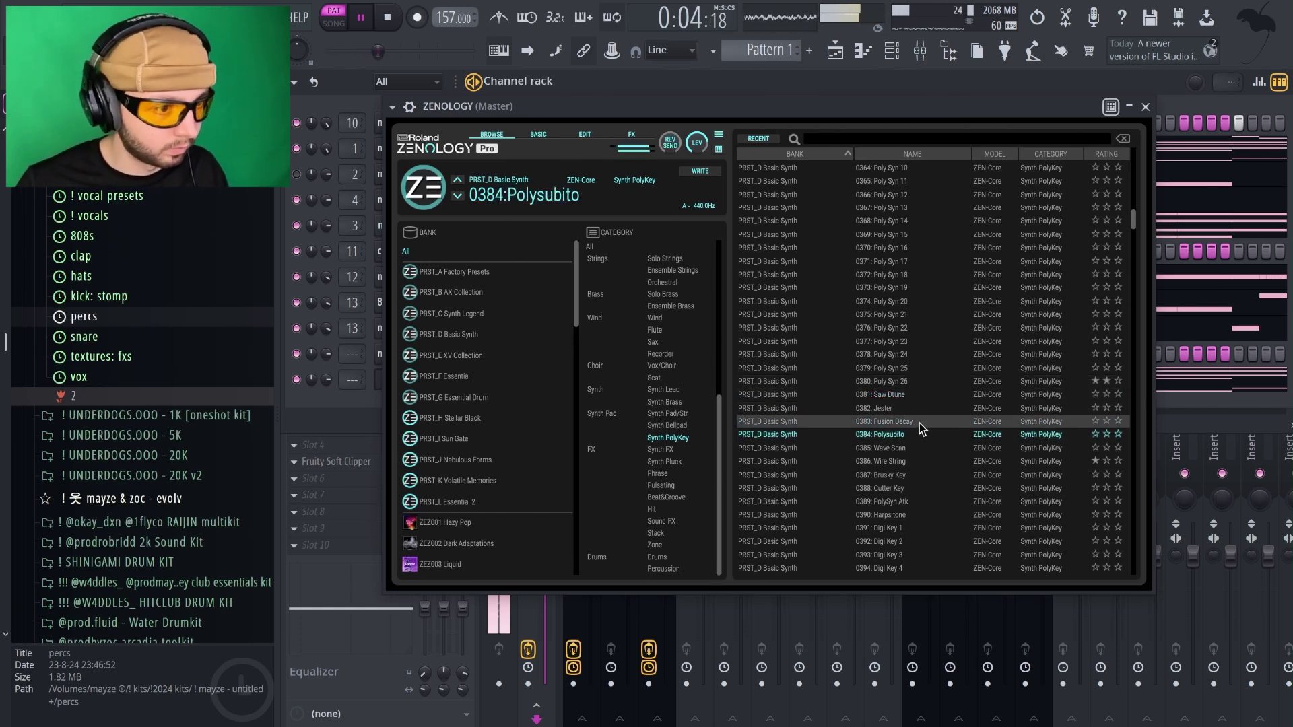
click(919, 423)
click(915, 409)
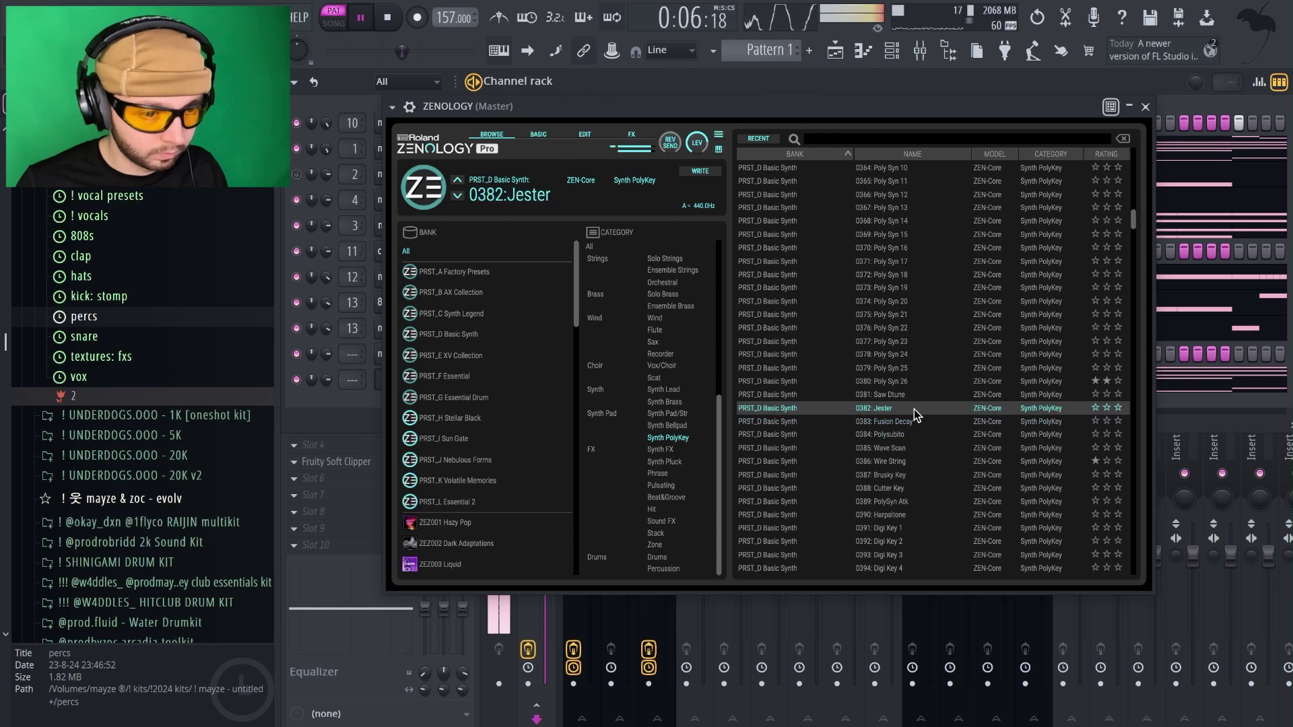
click(912, 434)
Switch off the Modulation Delay multi-effect and the SRV-2000 reverb on the Polysubito preset, and lower its release to -64.
click(630, 137)
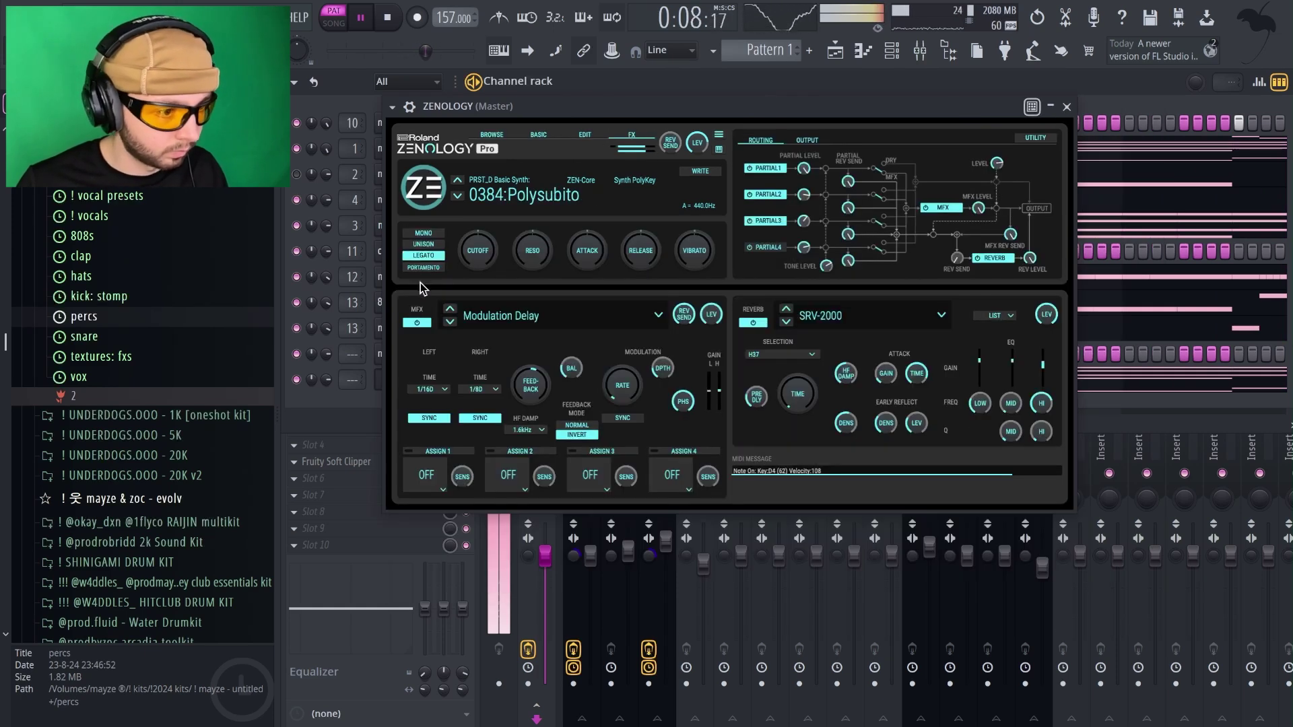
click(417, 323)
click(753, 322)
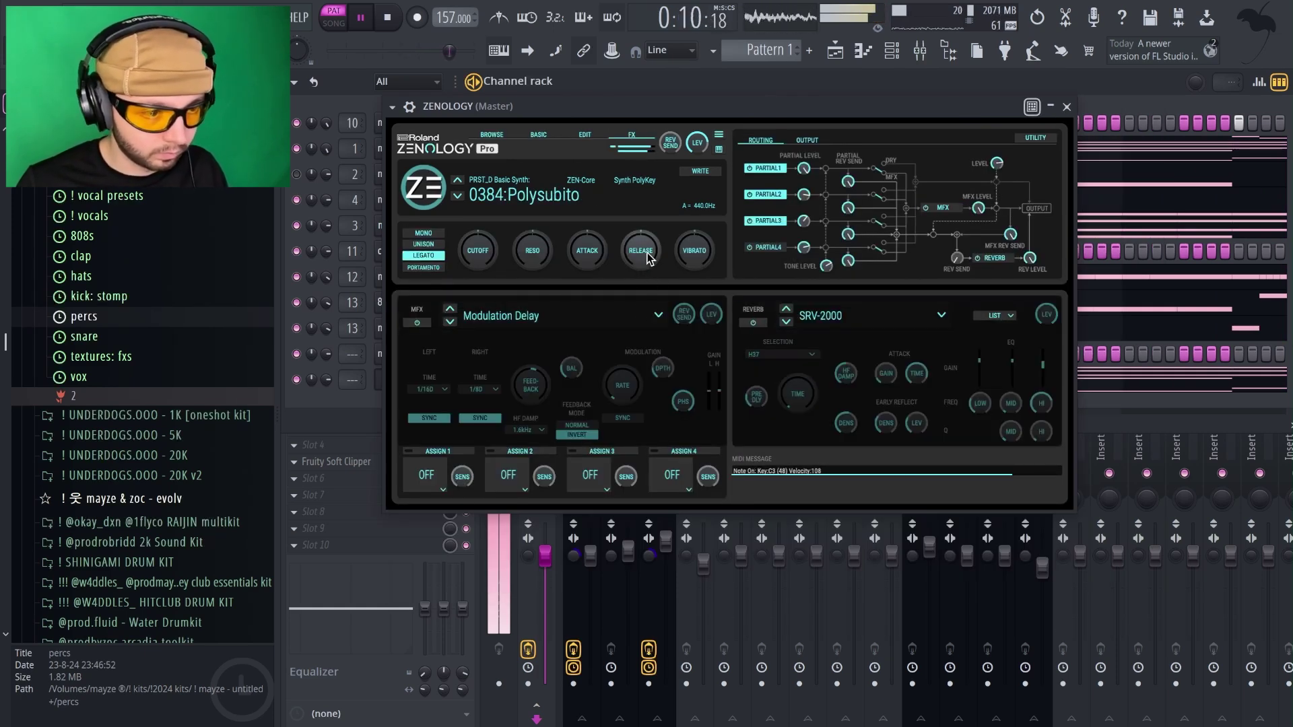
mouse_move(645, 246)
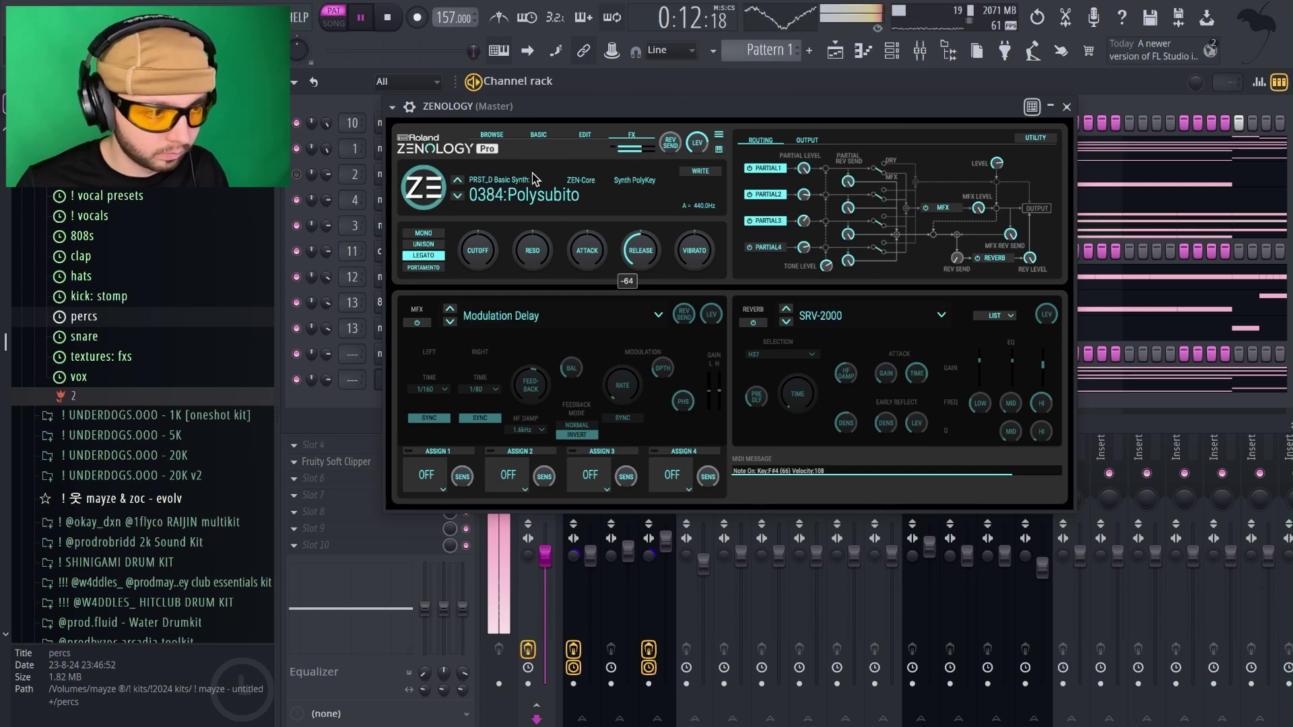
Return to the preset browser and audition Wave Scan, Digi Key 2 and Brusky Key.
click(538, 135)
click(491, 135)
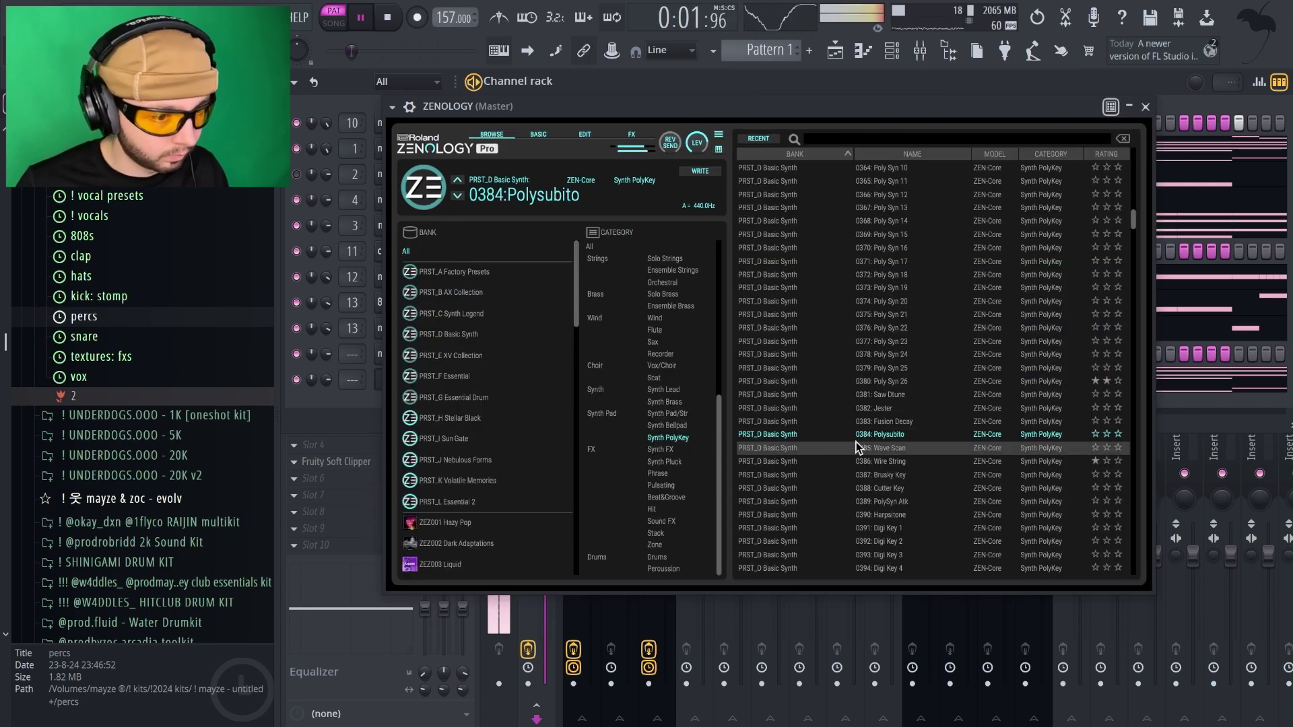
click(865, 446)
click(920, 473)
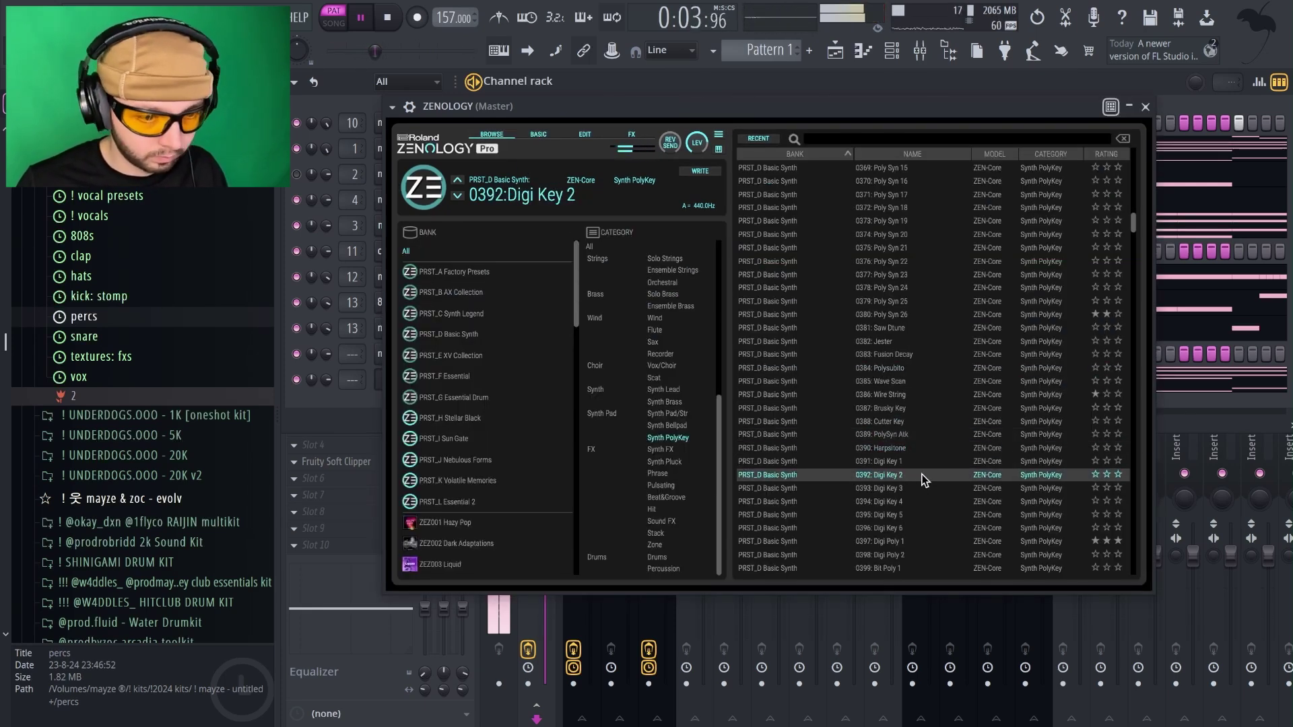
click(905, 515)
click(892, 381)
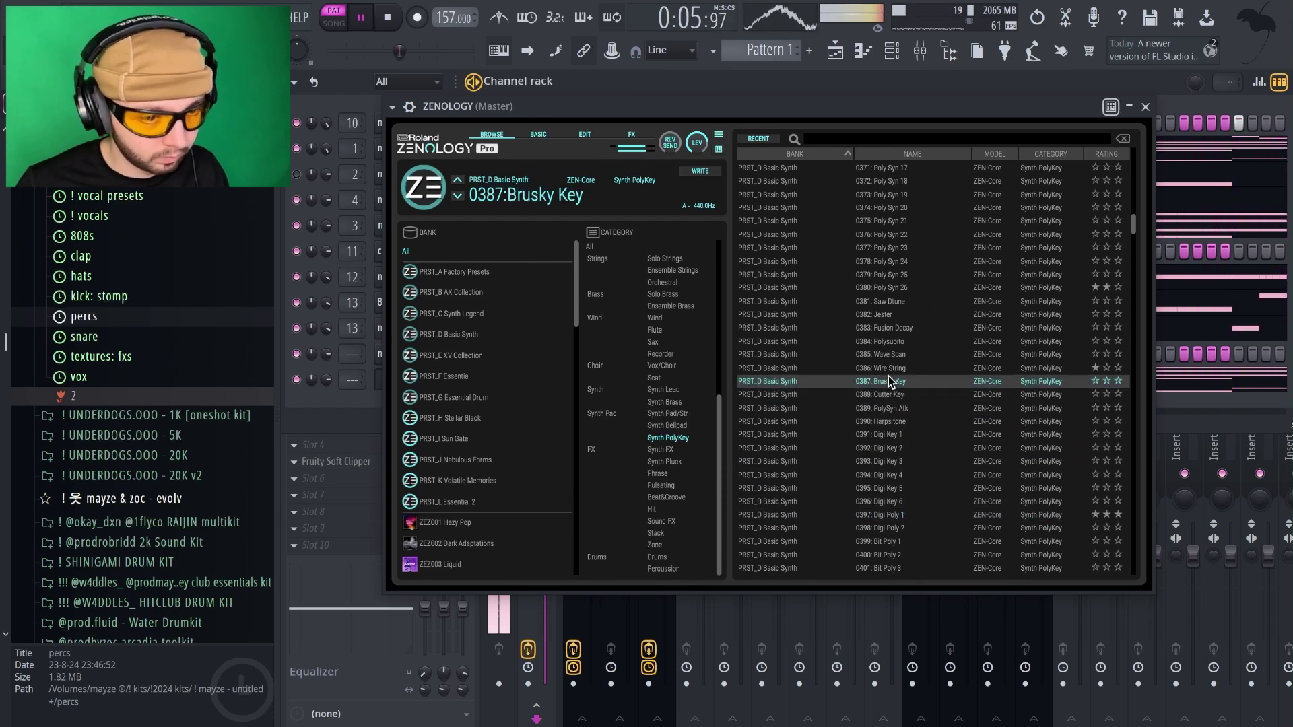
Compare the Wire String, Cutter Key and PolySyn Atk presets against Brusky Key.
click(908, 368)
click(920, 381)
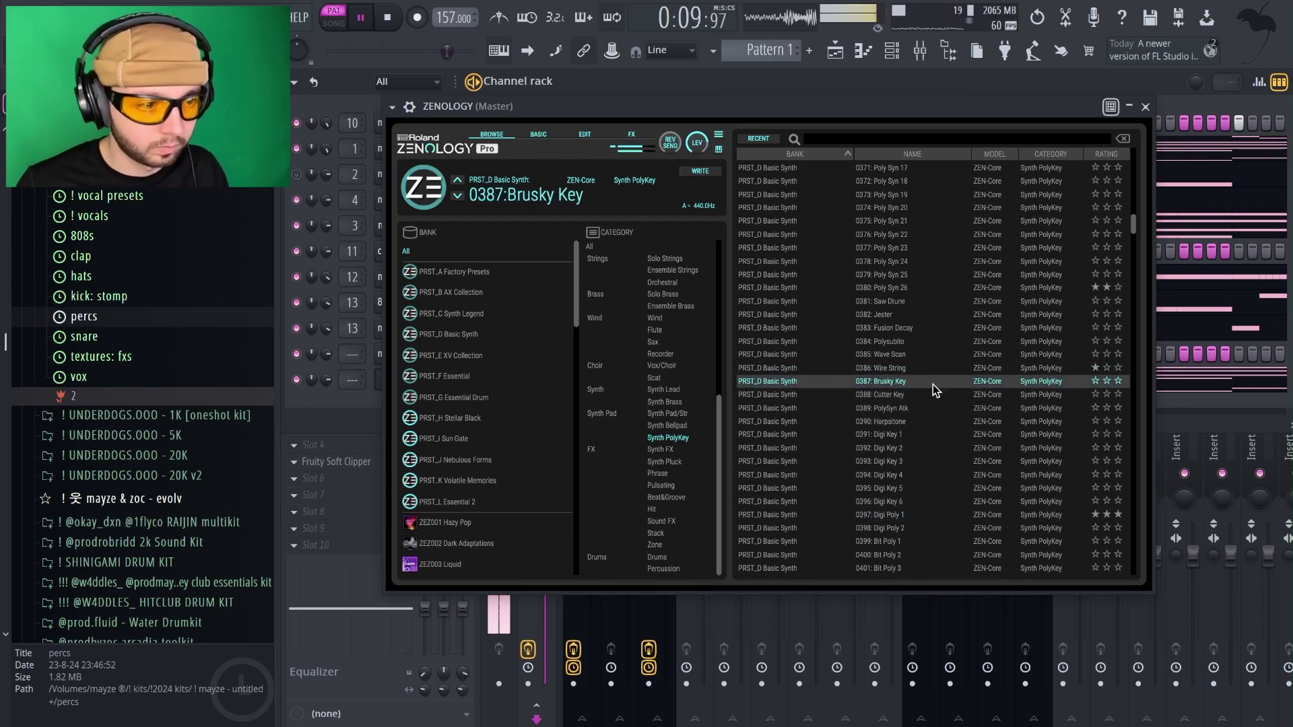
click(919, 393)
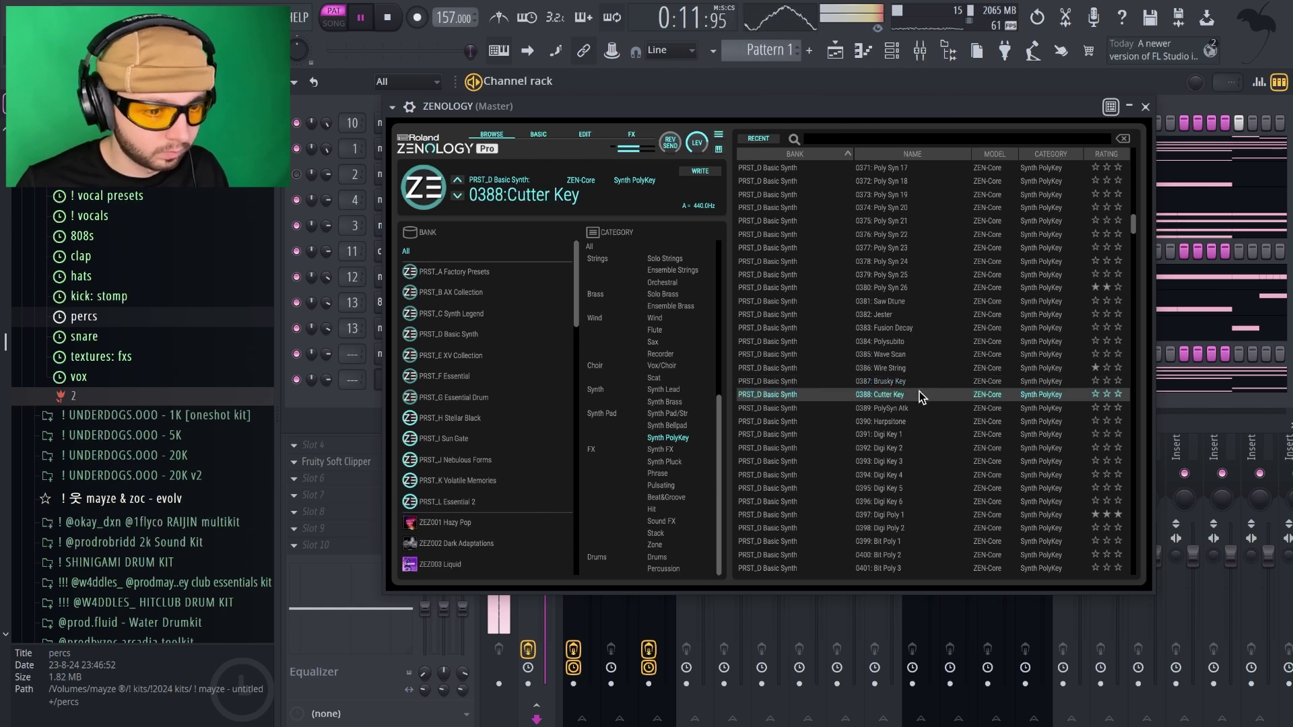
click(917, 382)
click(911, 408)
click(911, 369)
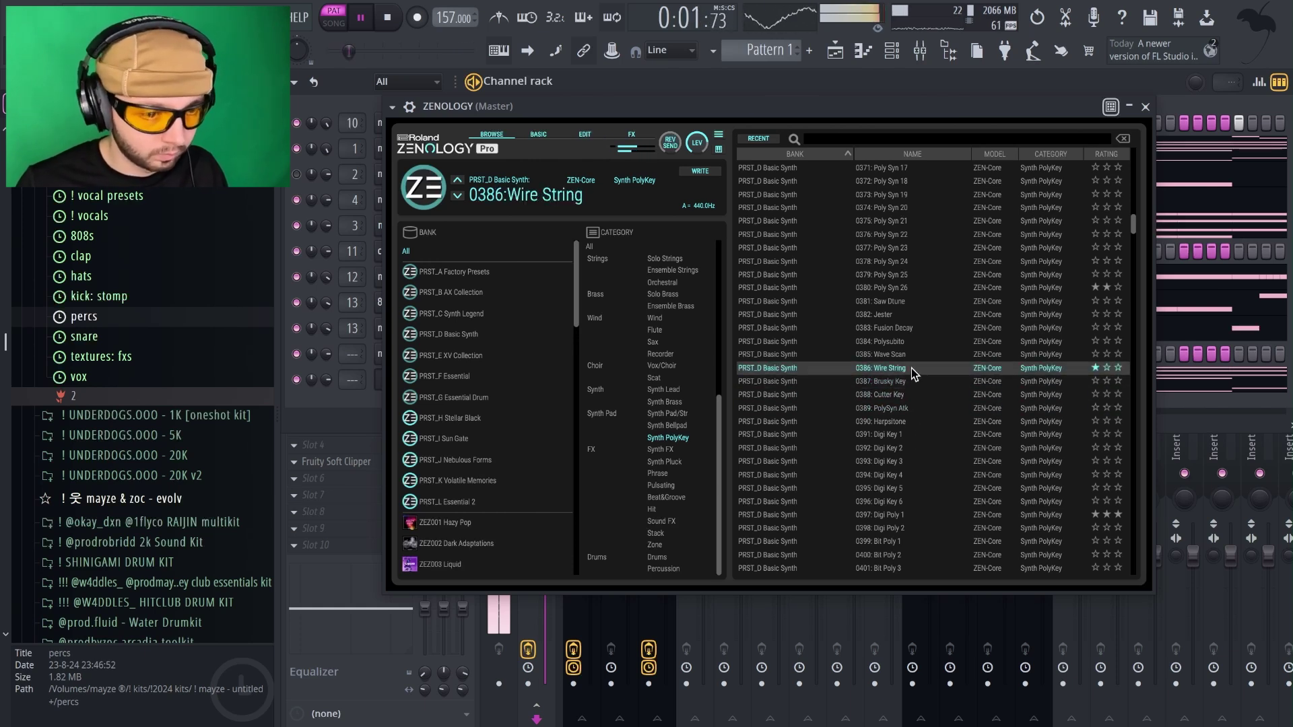
click(913, 383)
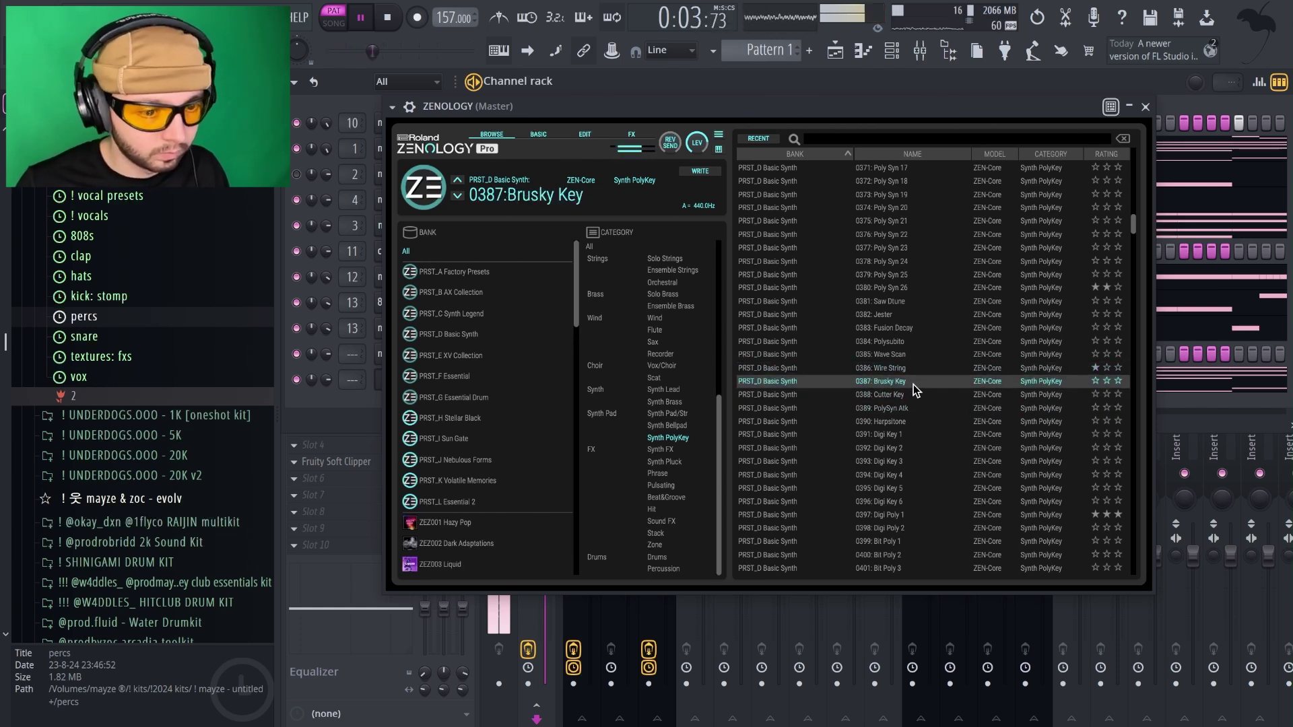
Audition the Basic Synth presets Bit Poly 4, Bit Poly 5 and Bit Poly 6.
scroll(919, 410, down, 2)
click(916, 516)
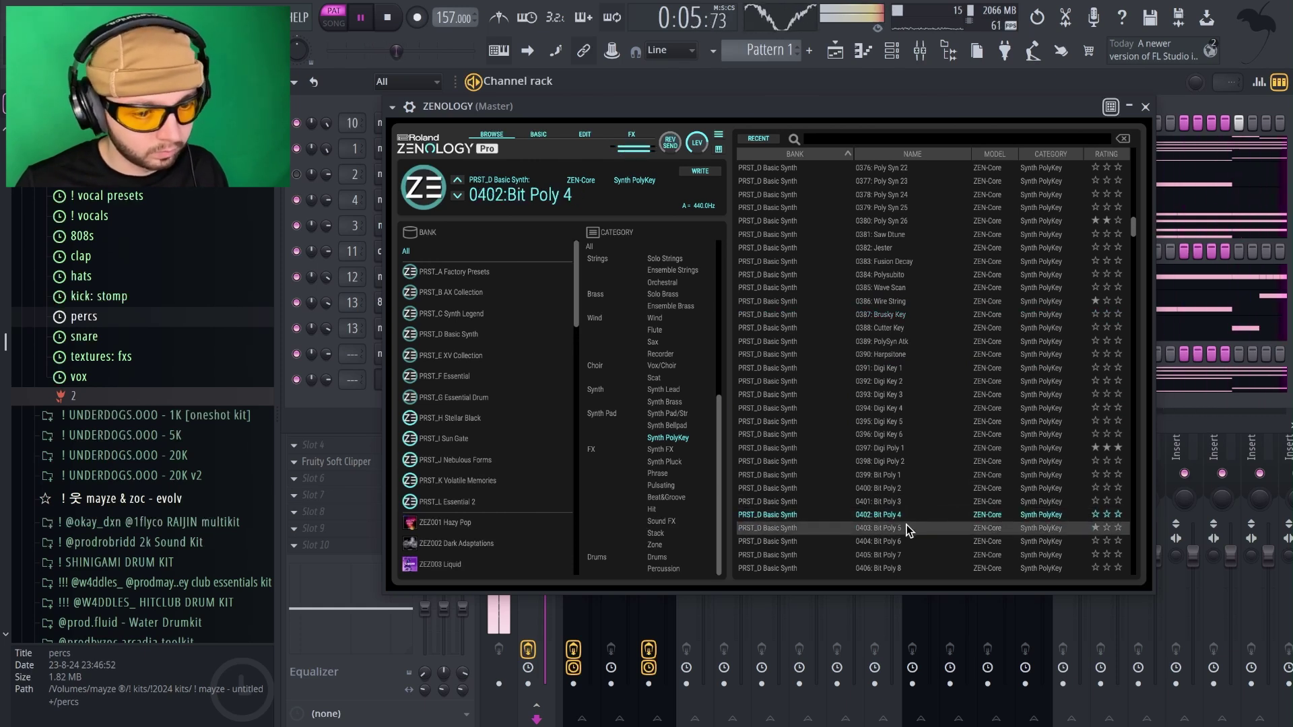
click(906, 525)
scroll(906, 527, down, 3)
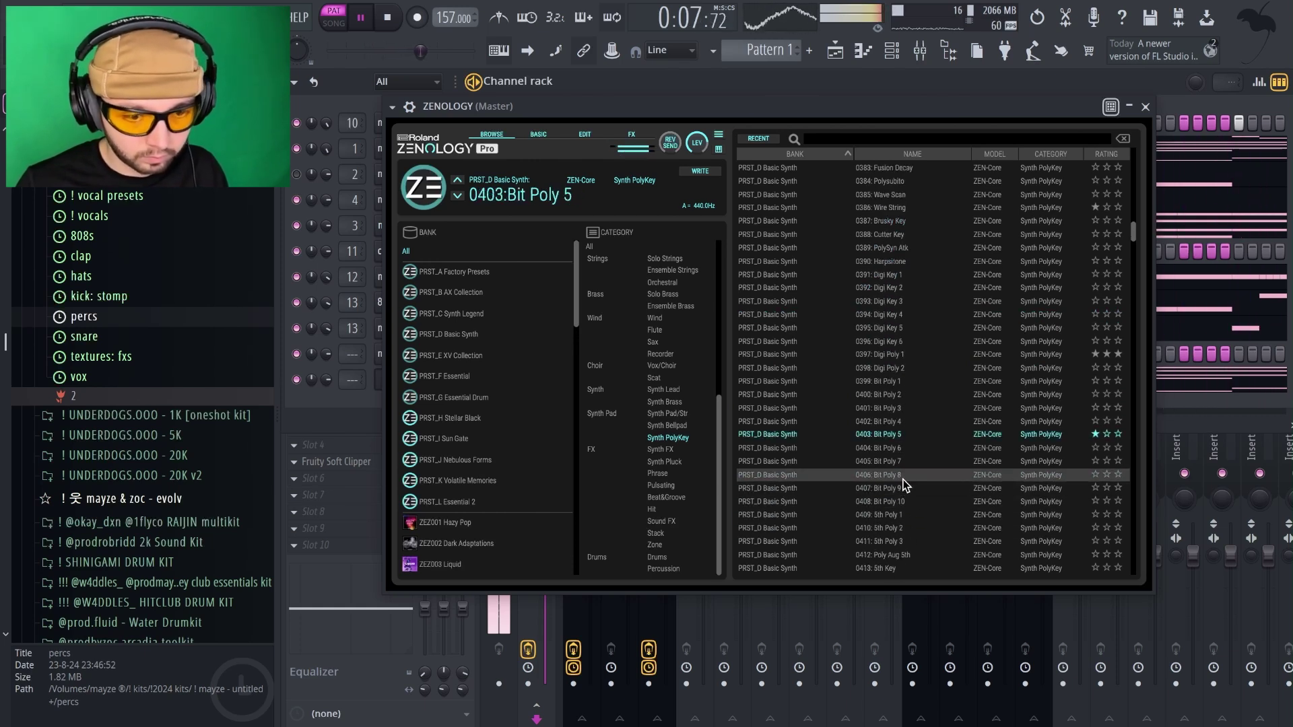
click(903, 448)
scroll(904, 448, down, 2)
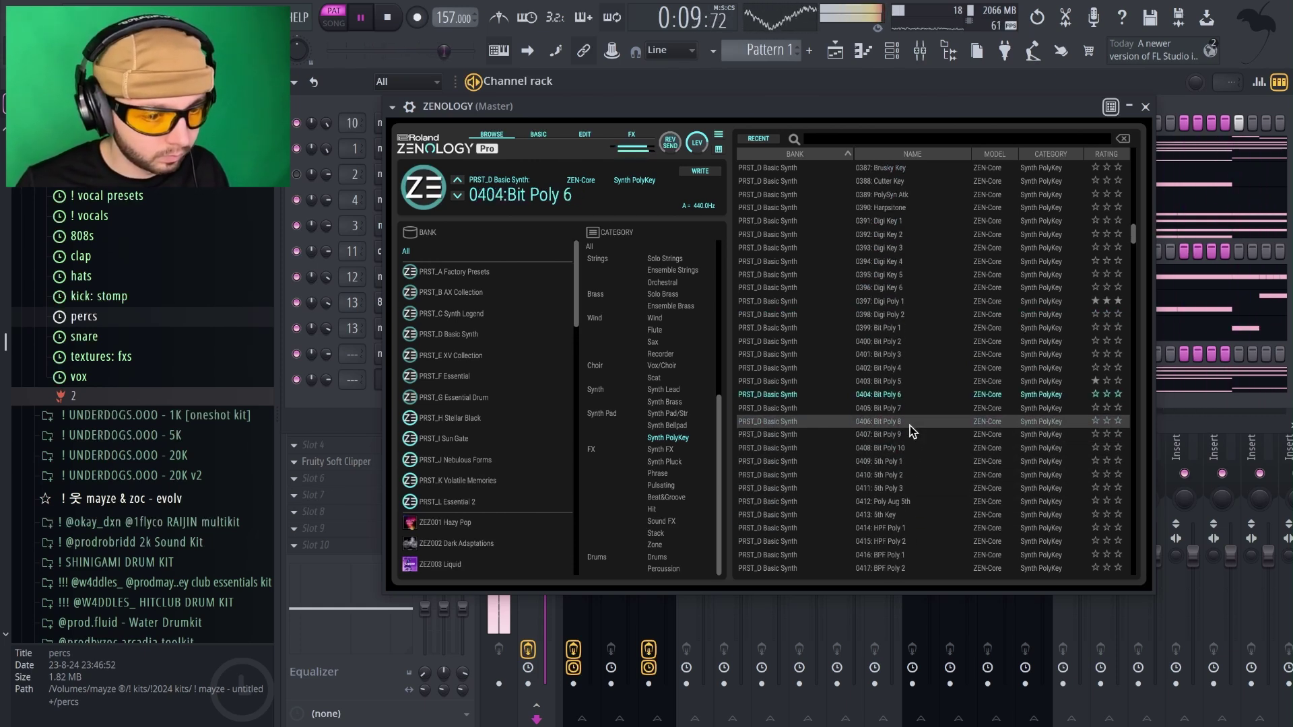
Audition the Basic Synth presets Bit Poly 7, Bit Poly 8, Bit Poly 9 and Bit Poly 10.
click(914, 408)
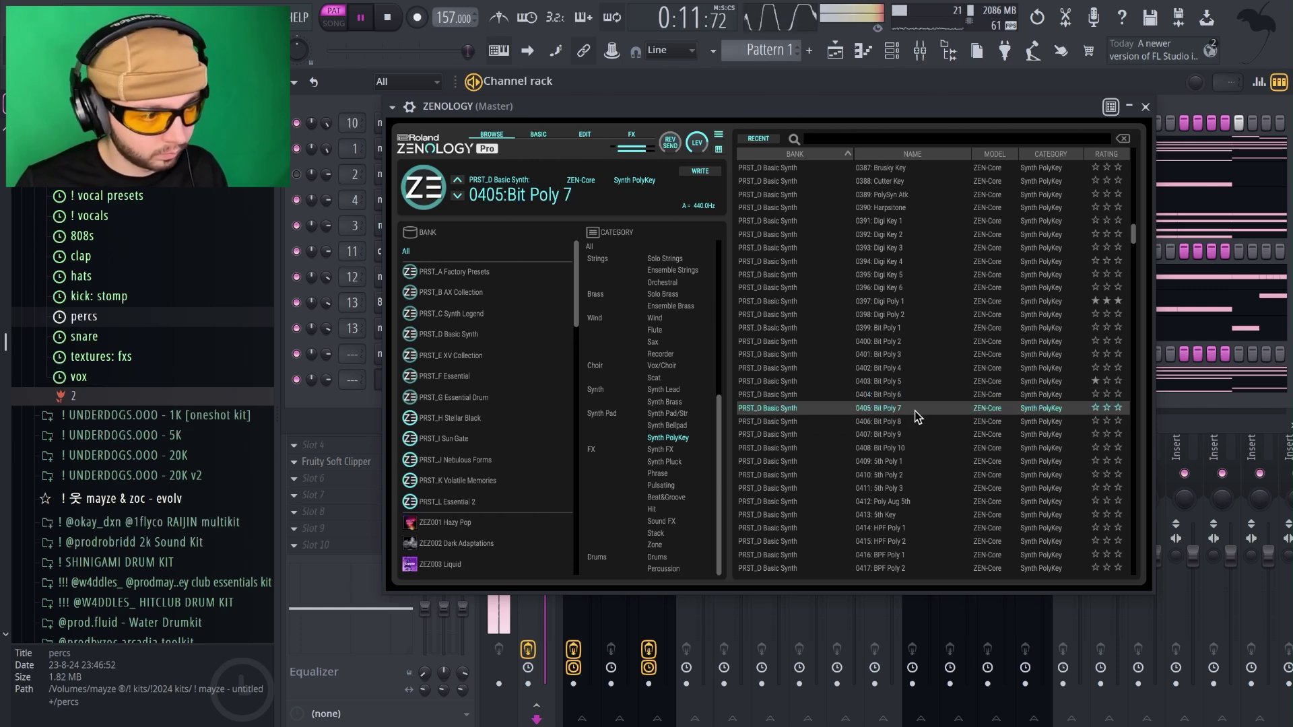
scroll(914, 411, down, 1)
click(903, 378)
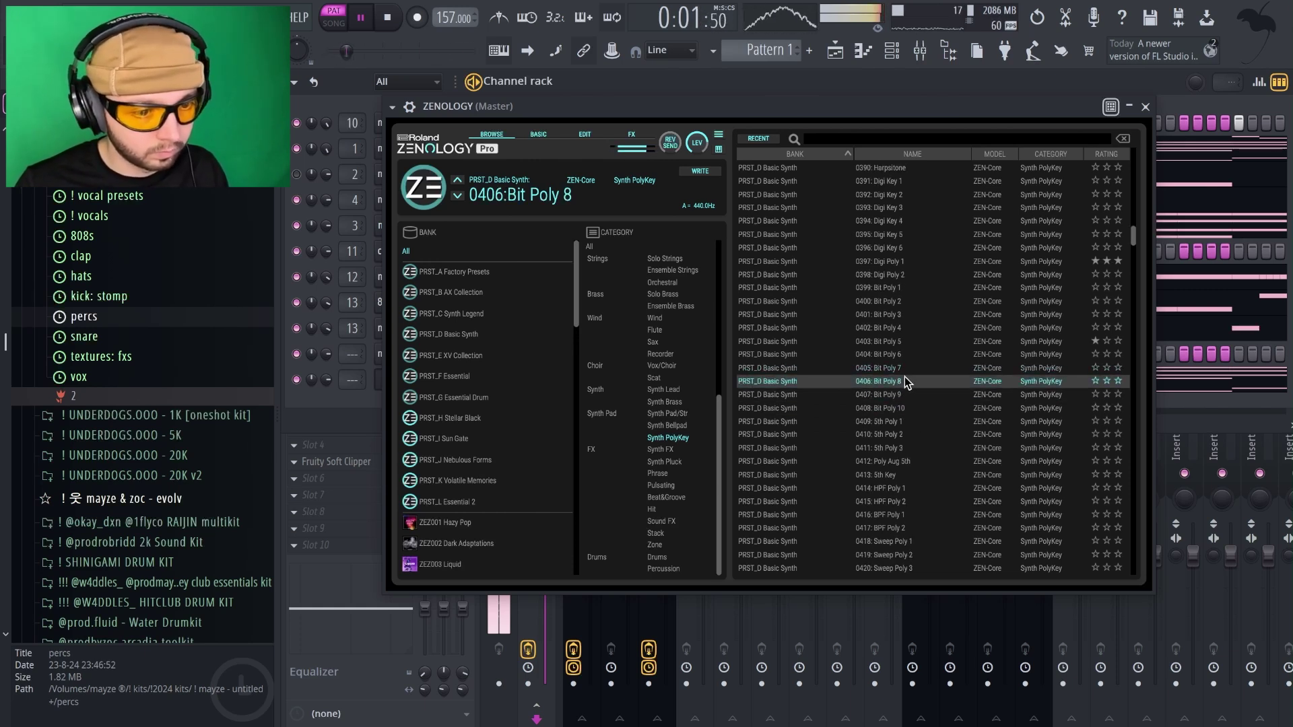
click(901, 397)
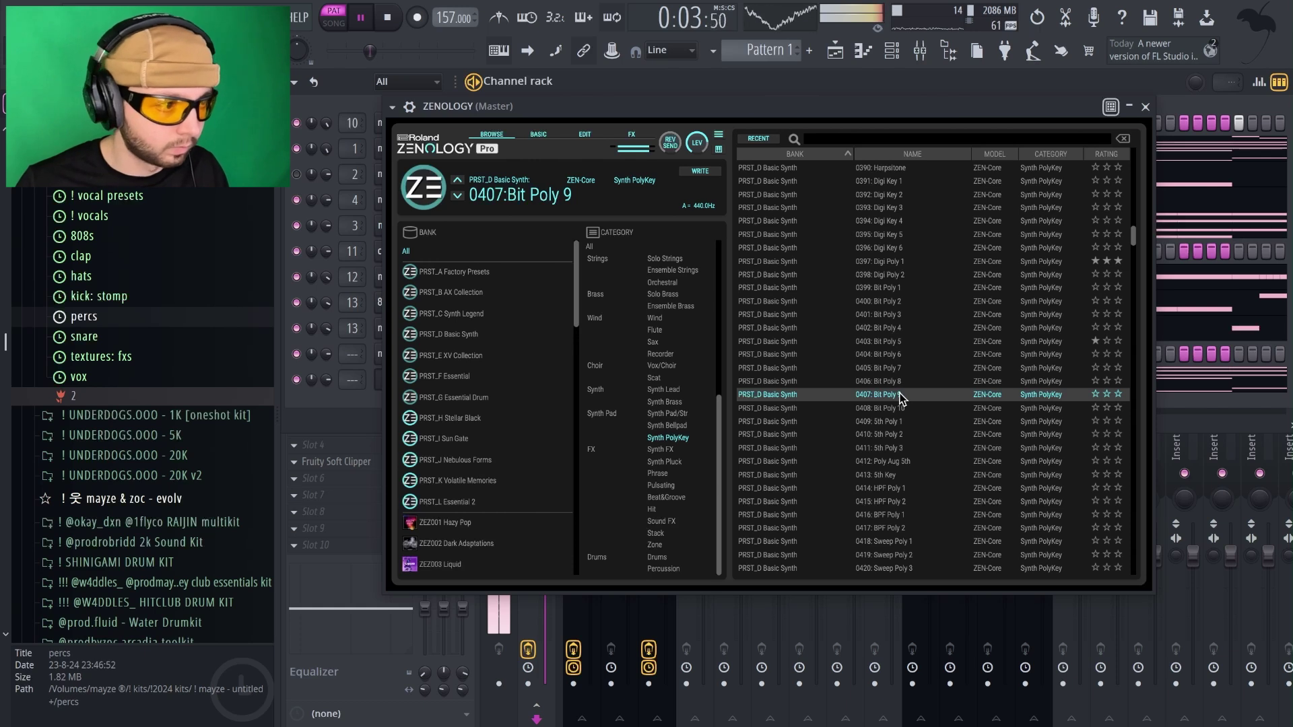
click(901, 409)
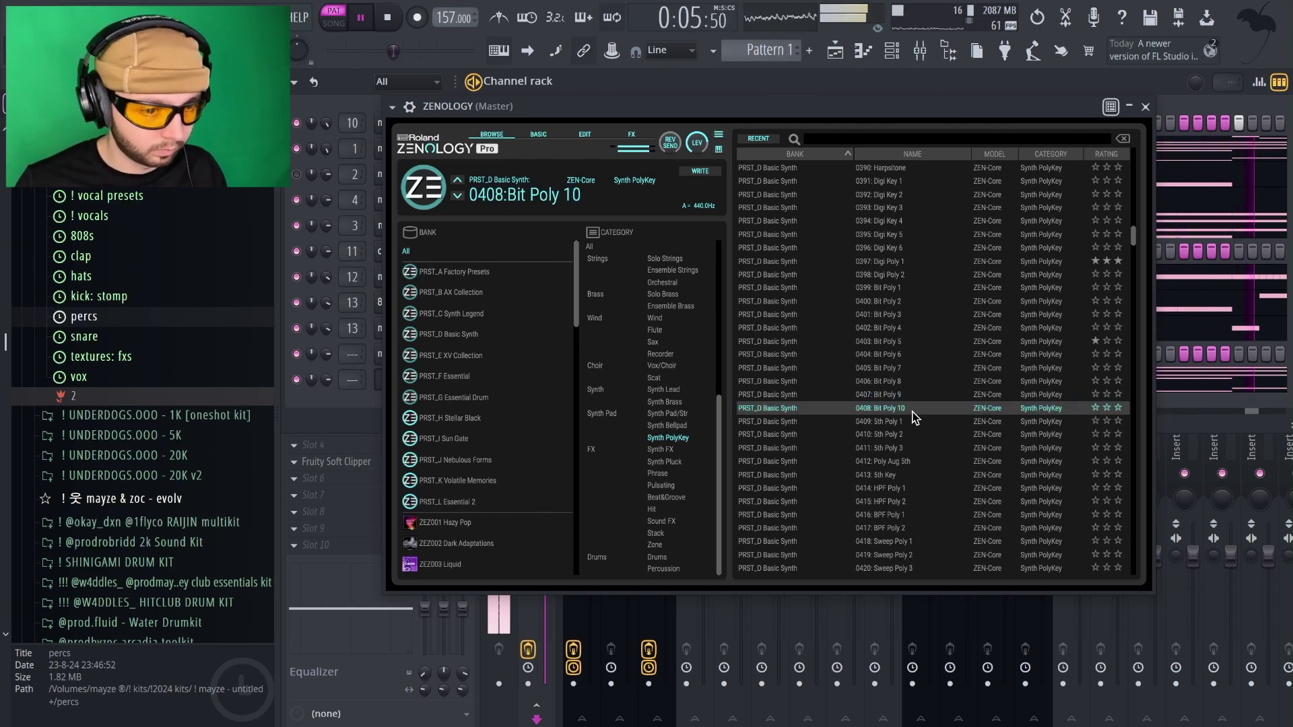
Audition the fifth-based presets 5th Poly 1, 5th Poly 2, 5th Poly 3, Poly Aug 5th and 5th Key.
click(914, 420)
click(924, 437)
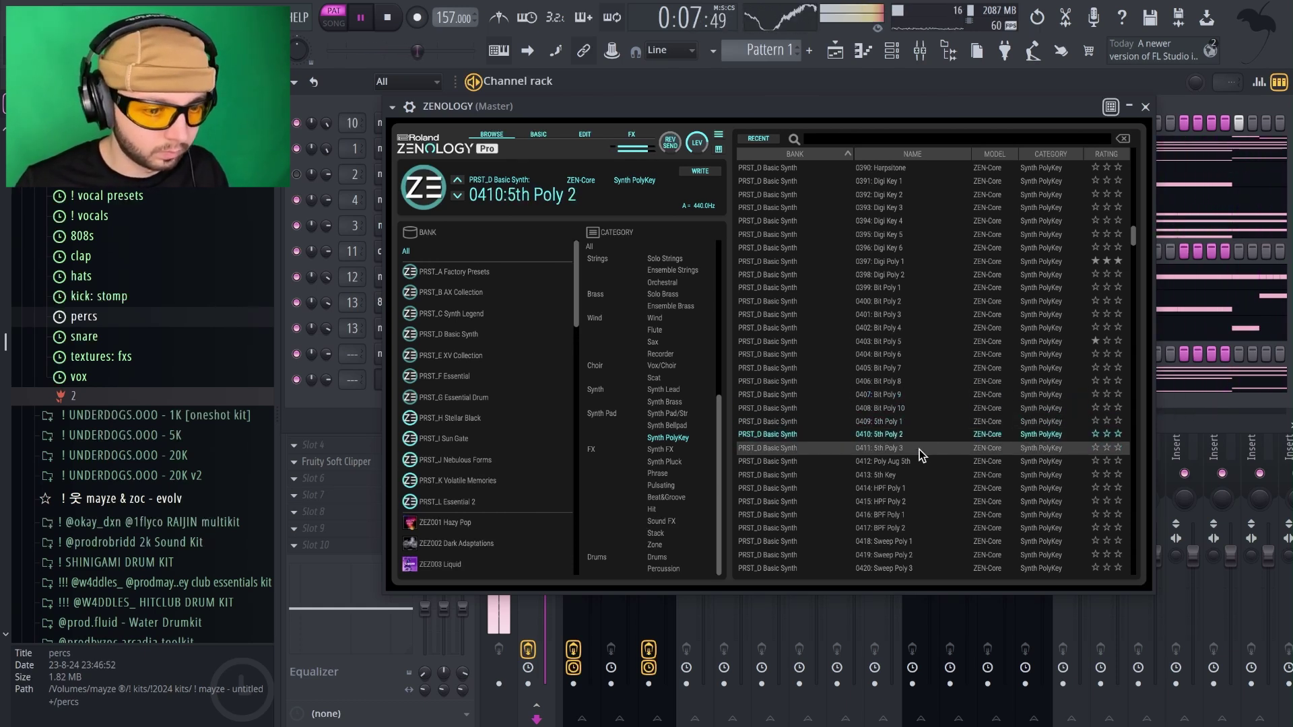
click(919, 450)
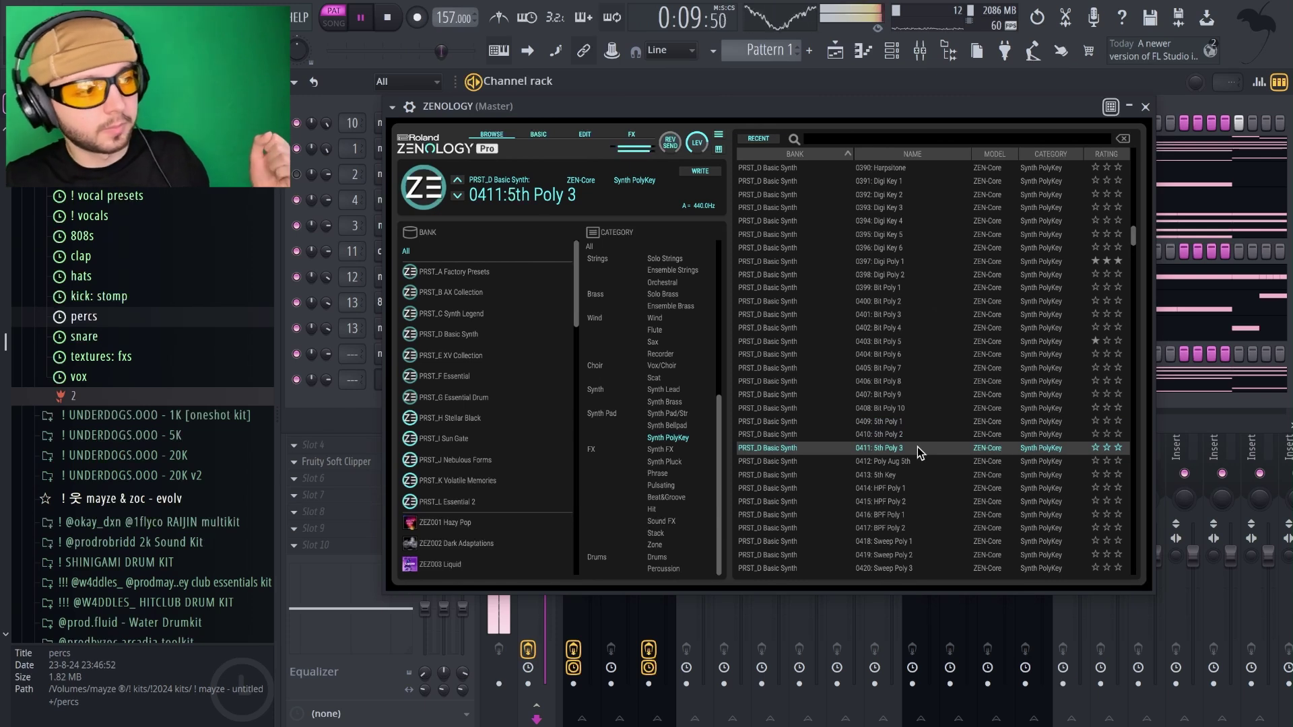
click(912, 461)
click(916, 474)
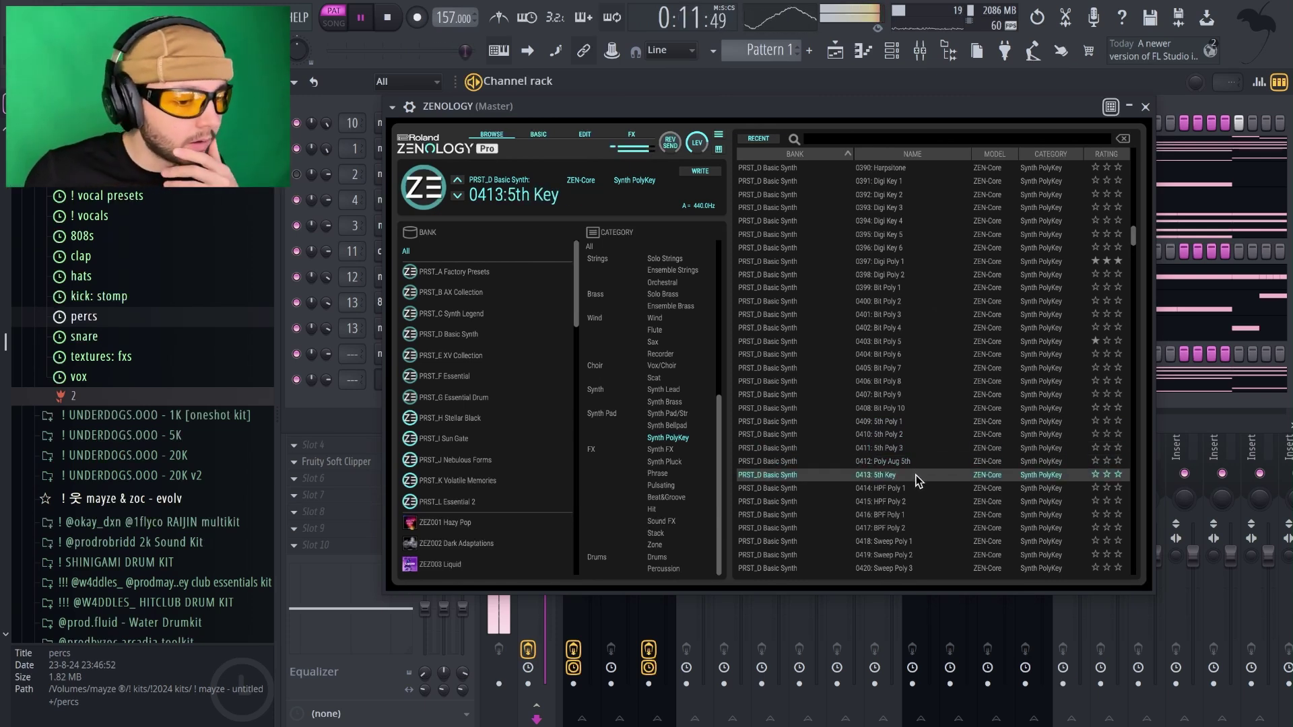
Audition Sweep Poly 2 and Scoop Poly 6 further down the Basic Synth bank.
scroll(914, 483, down, 2)
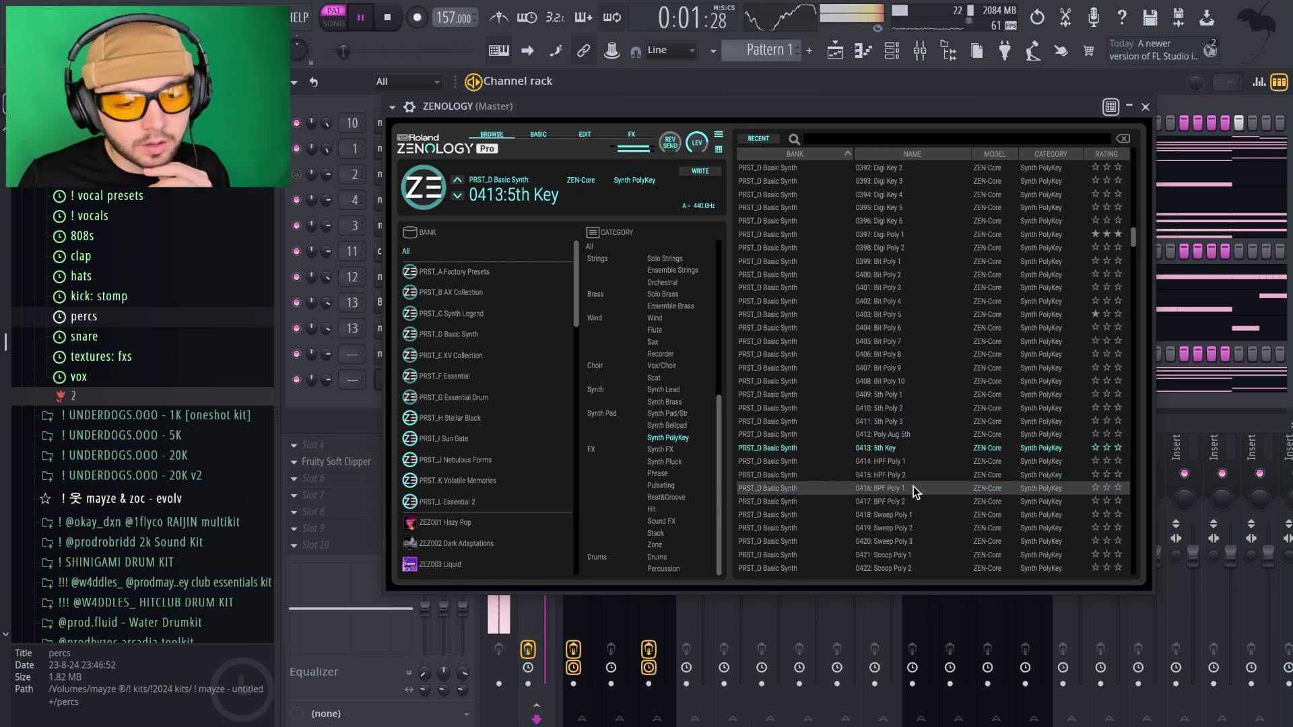
scroll(913, 486, down, 4)
click(910, 472)
scroll(910, 472, down, 2)
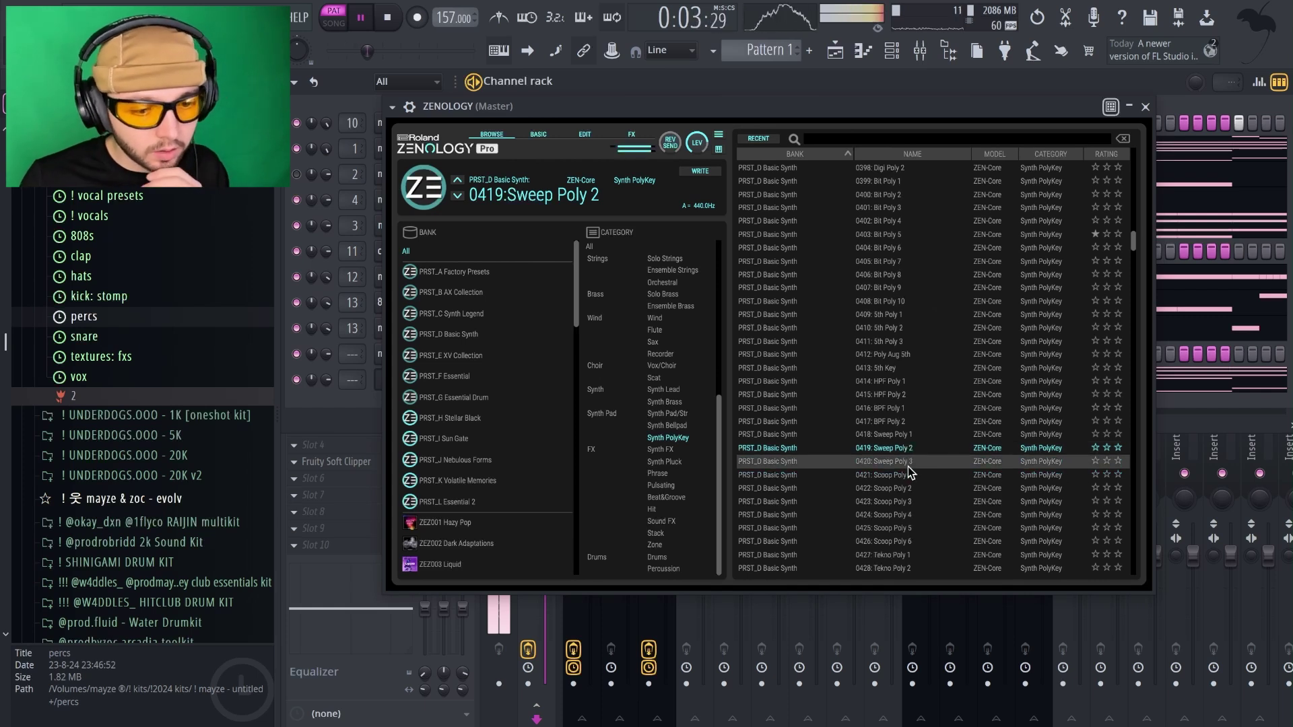
click(909, 474)
scroll(908, 483, down, 5)
click(910, 474)
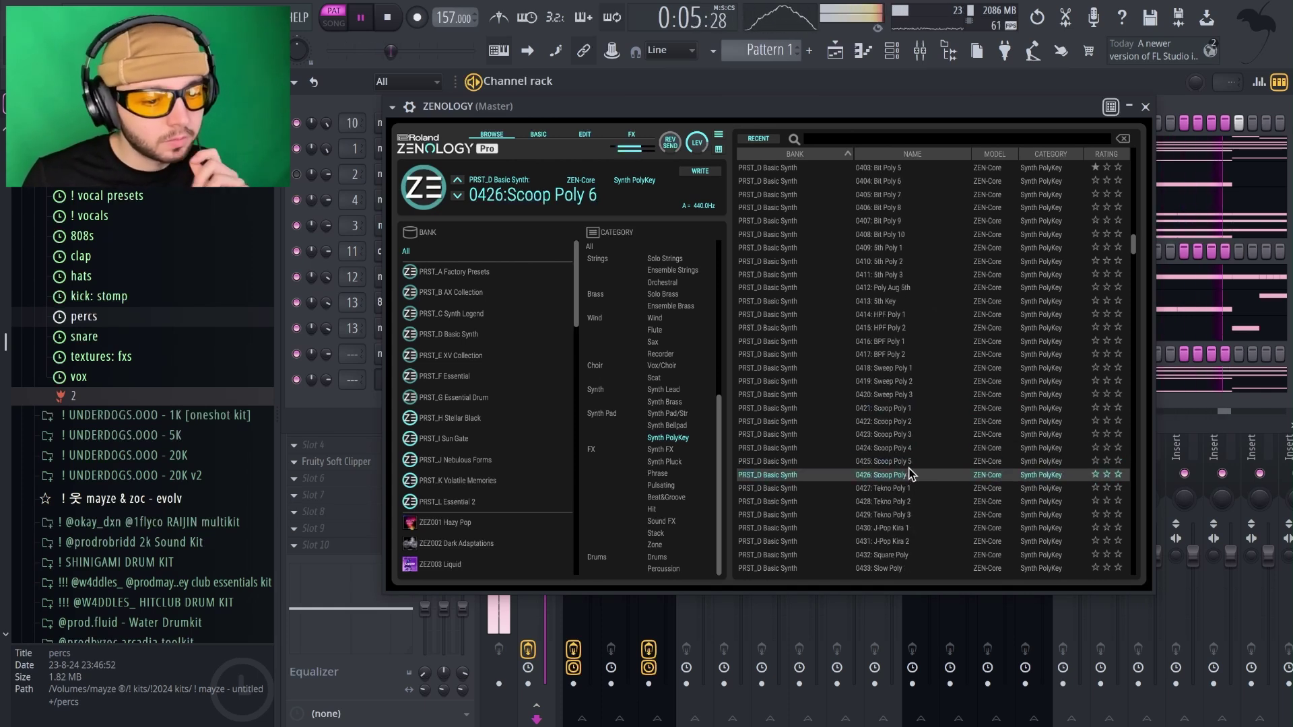
Audition the Tekno Poly 3 and Slow Poly presets from the Basic Synth bank.
scroll(905, 472, down, 6)
click(887, 435)
scroll(888, 435, down, 2)
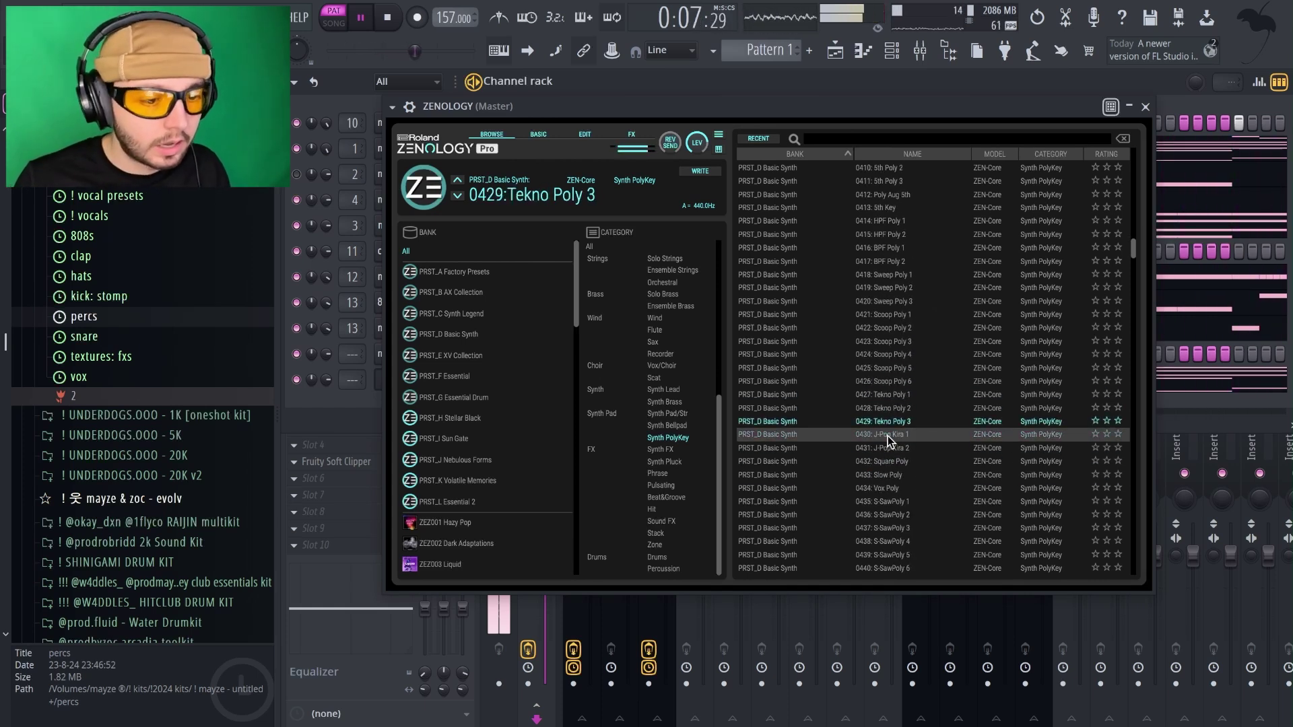
scroll(887, 435, down, 2)
click(913, 423)
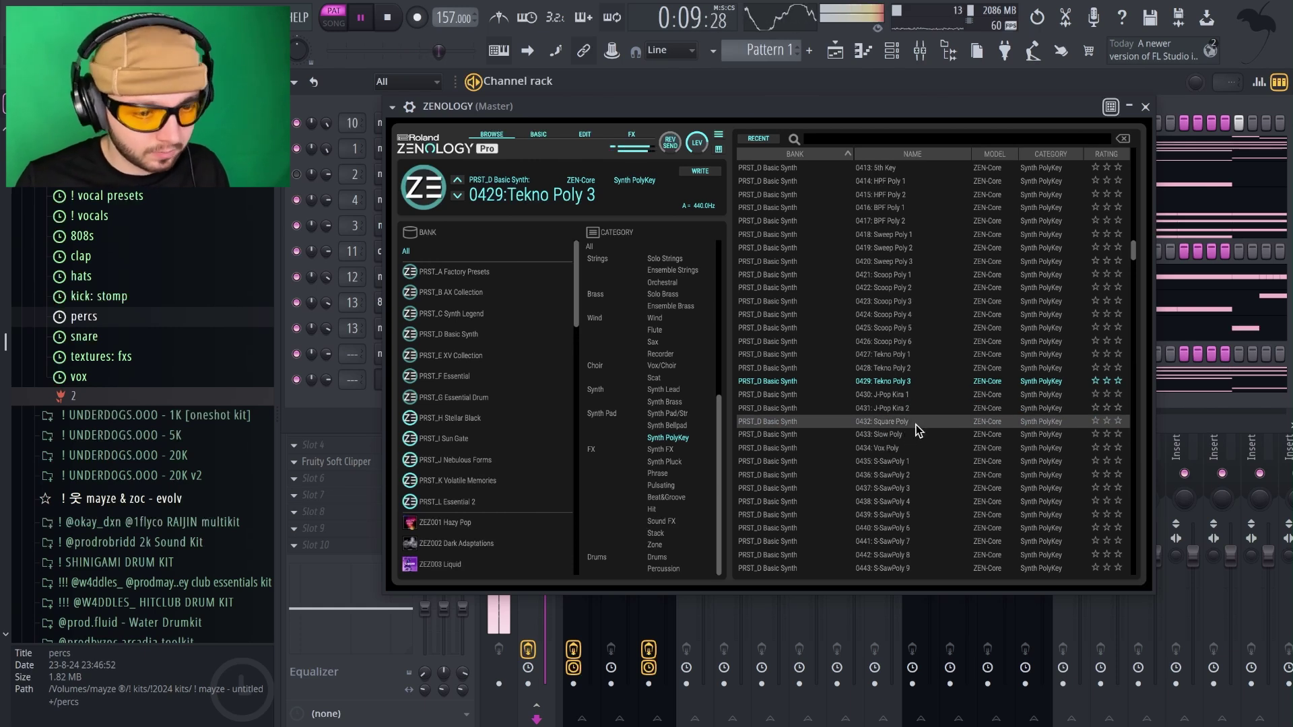
click(915, 431)
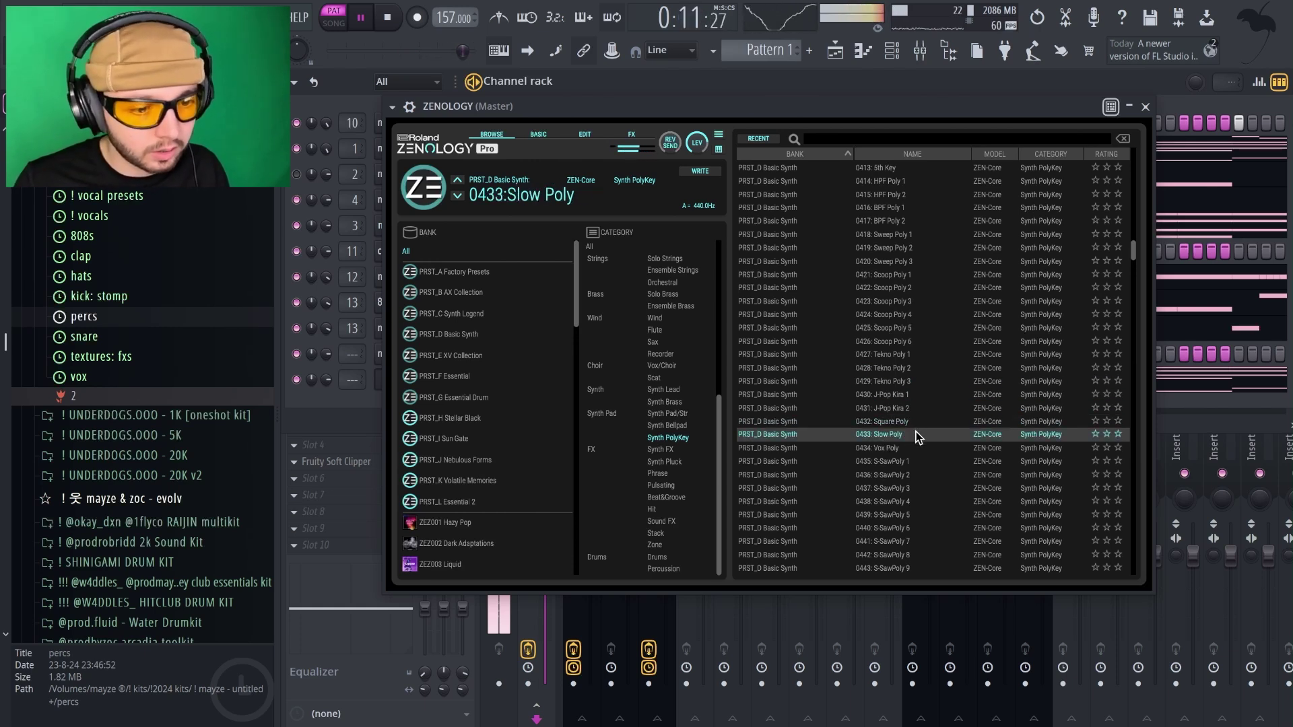
Audition the super-saw presets S-SawPoly 1, S-SawPoly 2 and S-SawPoly 5.
scroll(917, 444, down, 2)
click(915, 437)
scroll(919, 434, down, 2)
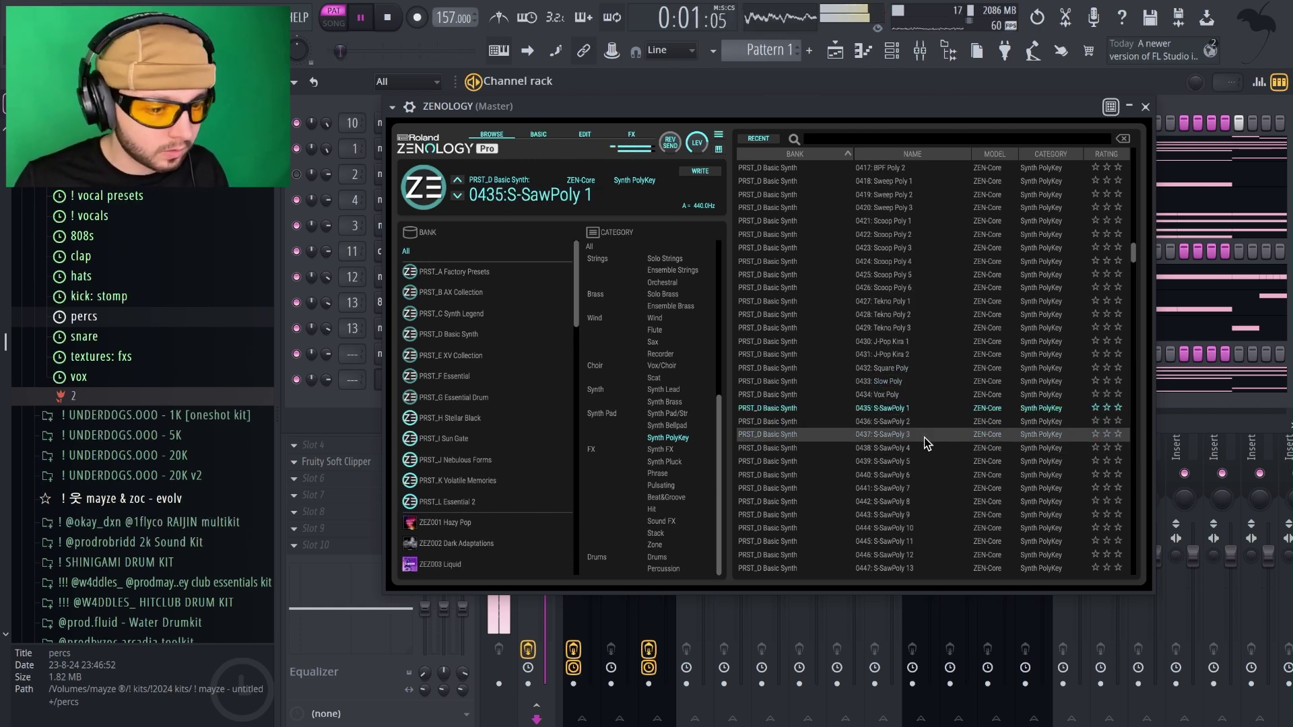
click(924, 426)
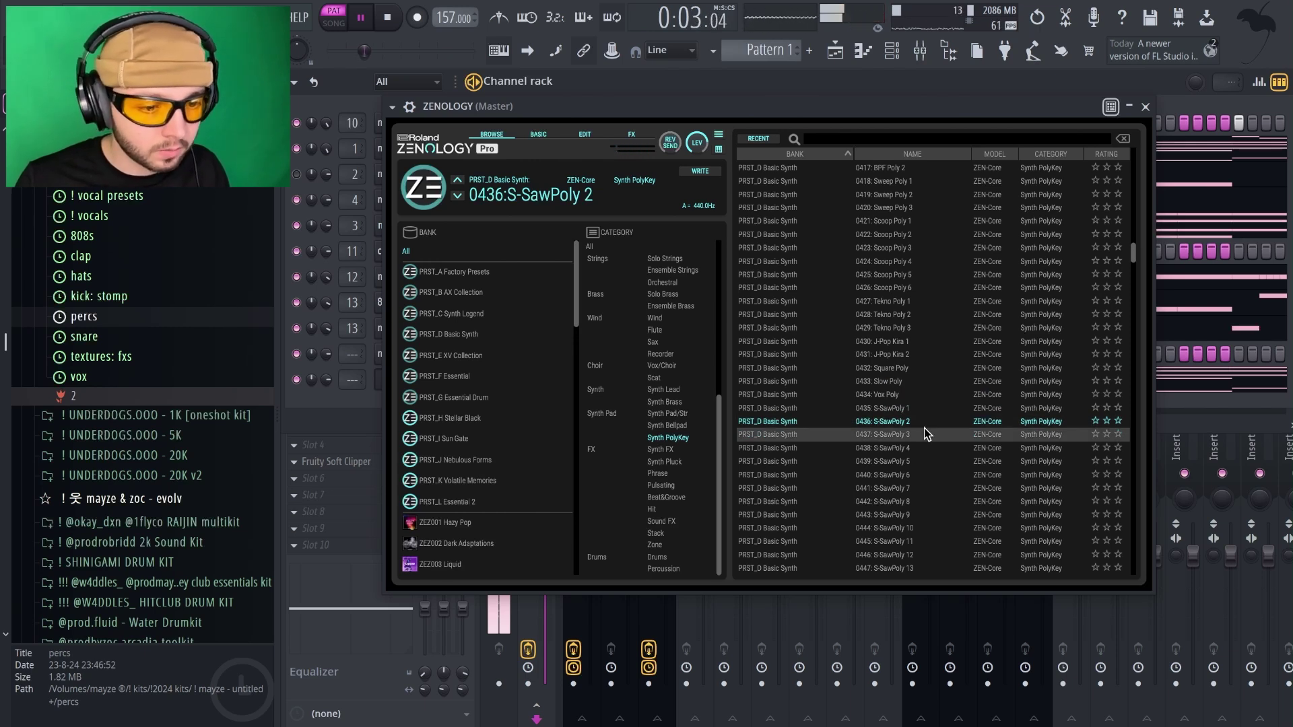
scroll(924, 427, down, 2)
click(917, 410)
click(920, 435)
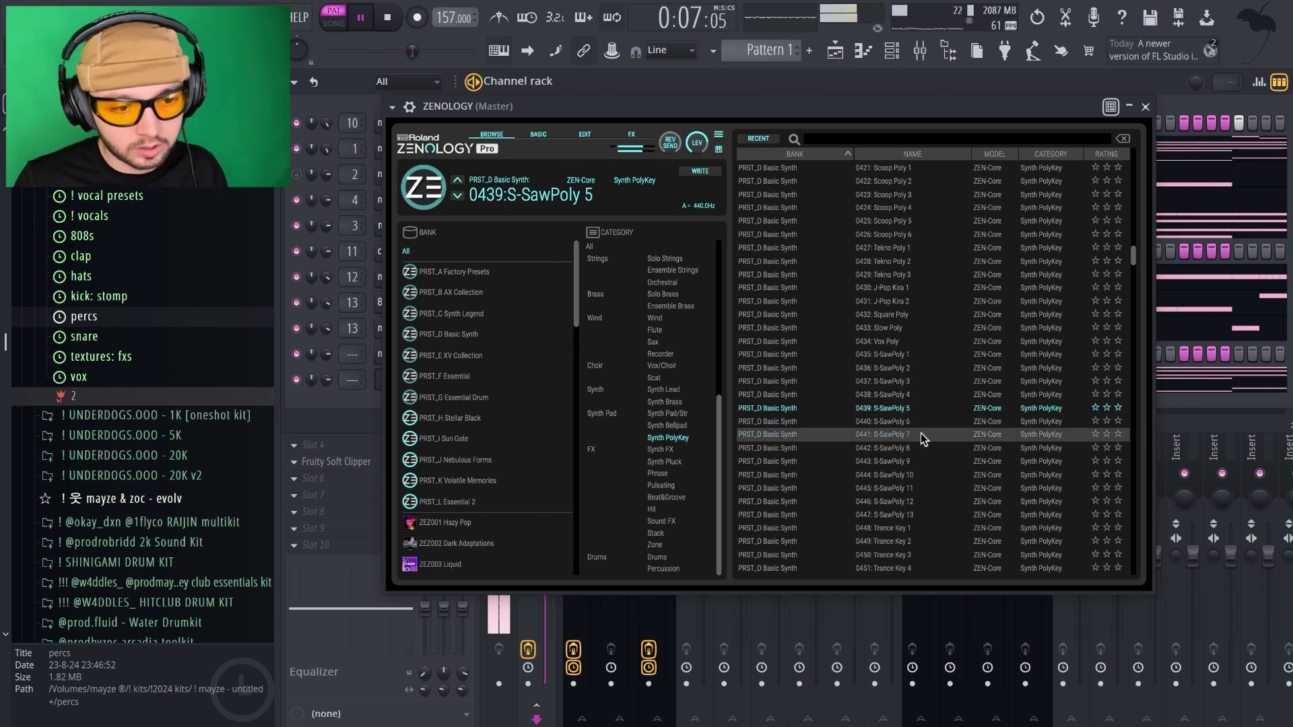
Compare S-SawPoly 6 with S-SawPoly 5, and audition S-SawPoly 7, S-SawPoly 8 and S-SawPoly 9.
scroll(920, 433, down, 2)
click(921, 423)
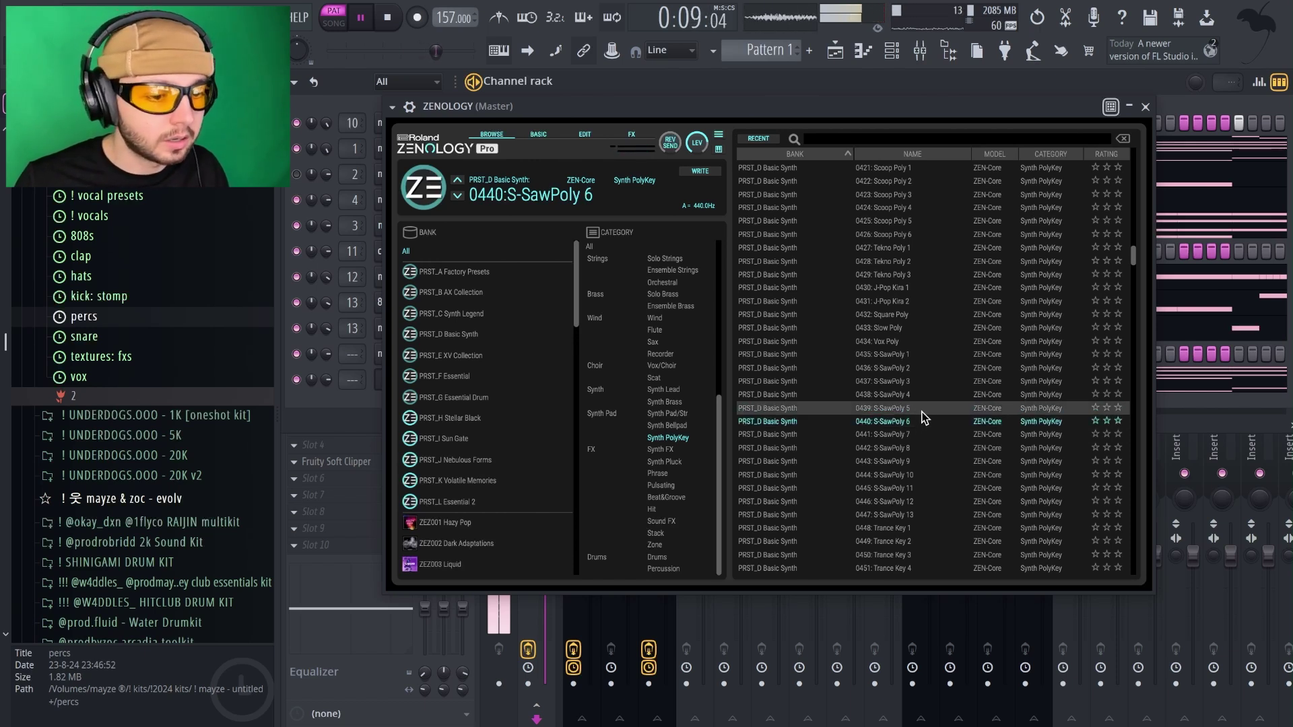
click(919, 411)
click(925, 434)
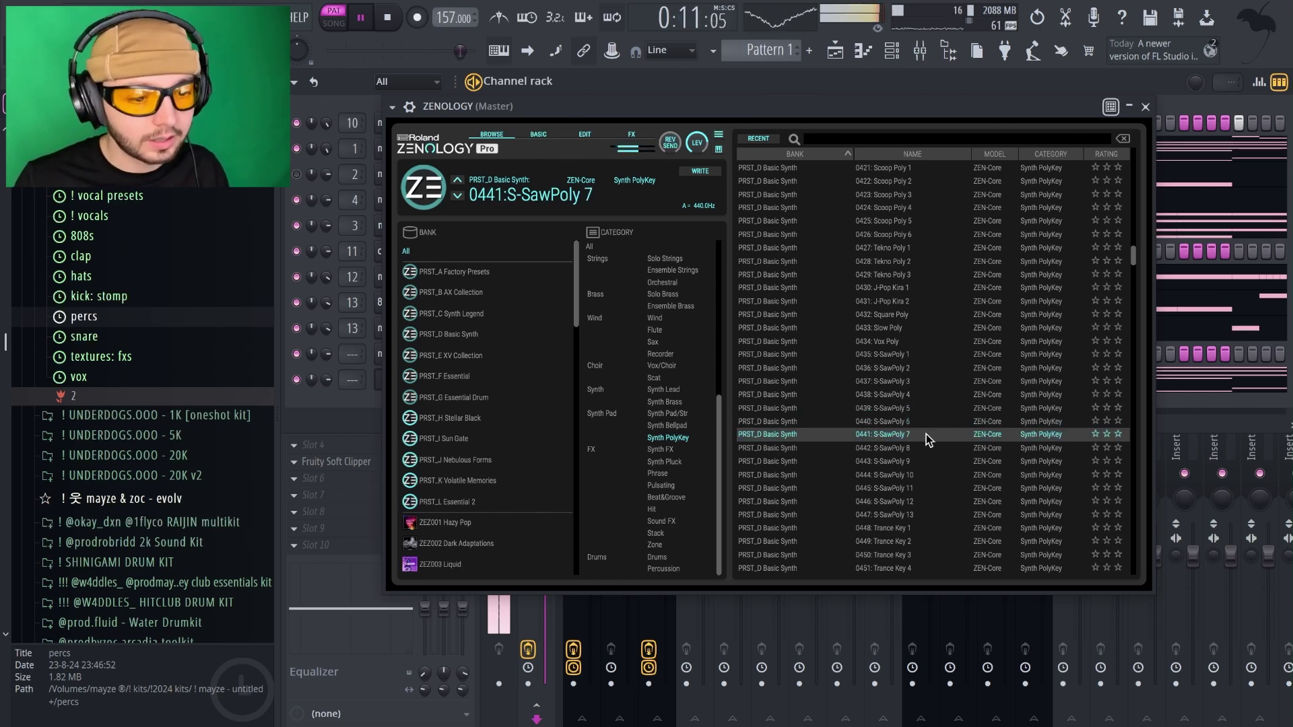
click(927, 448)
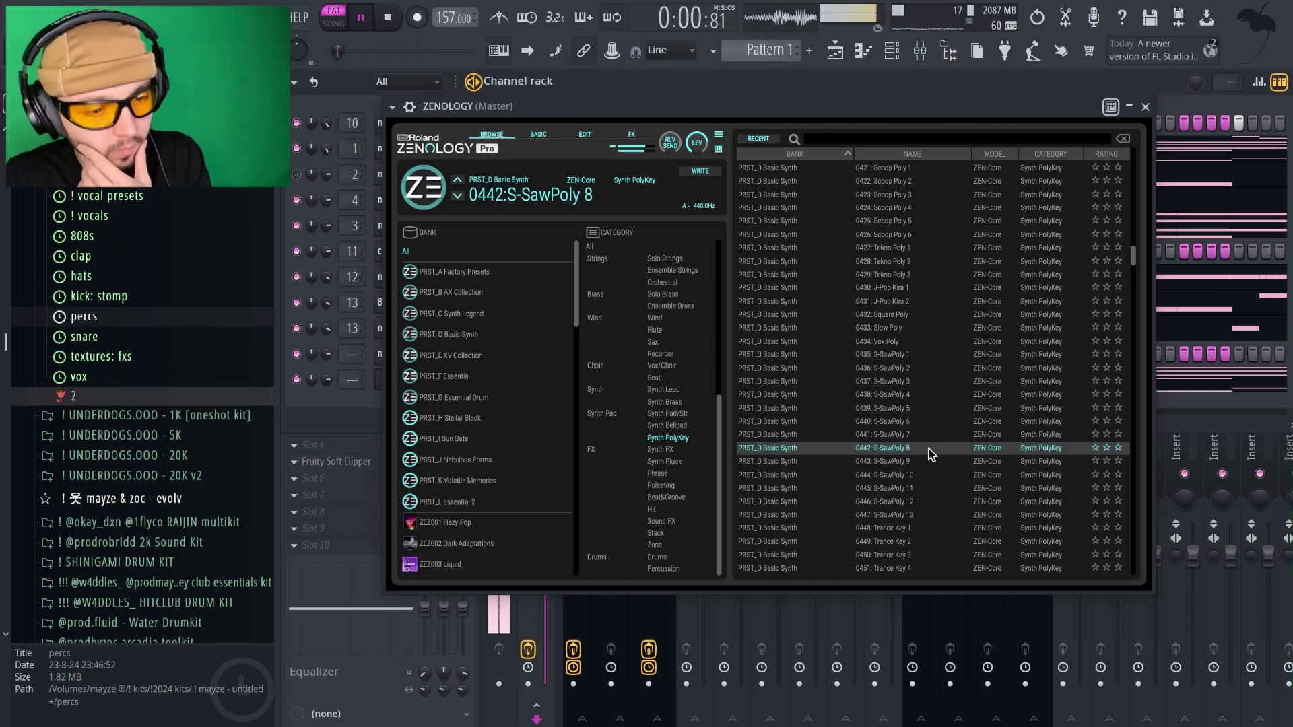
click(923, 456)
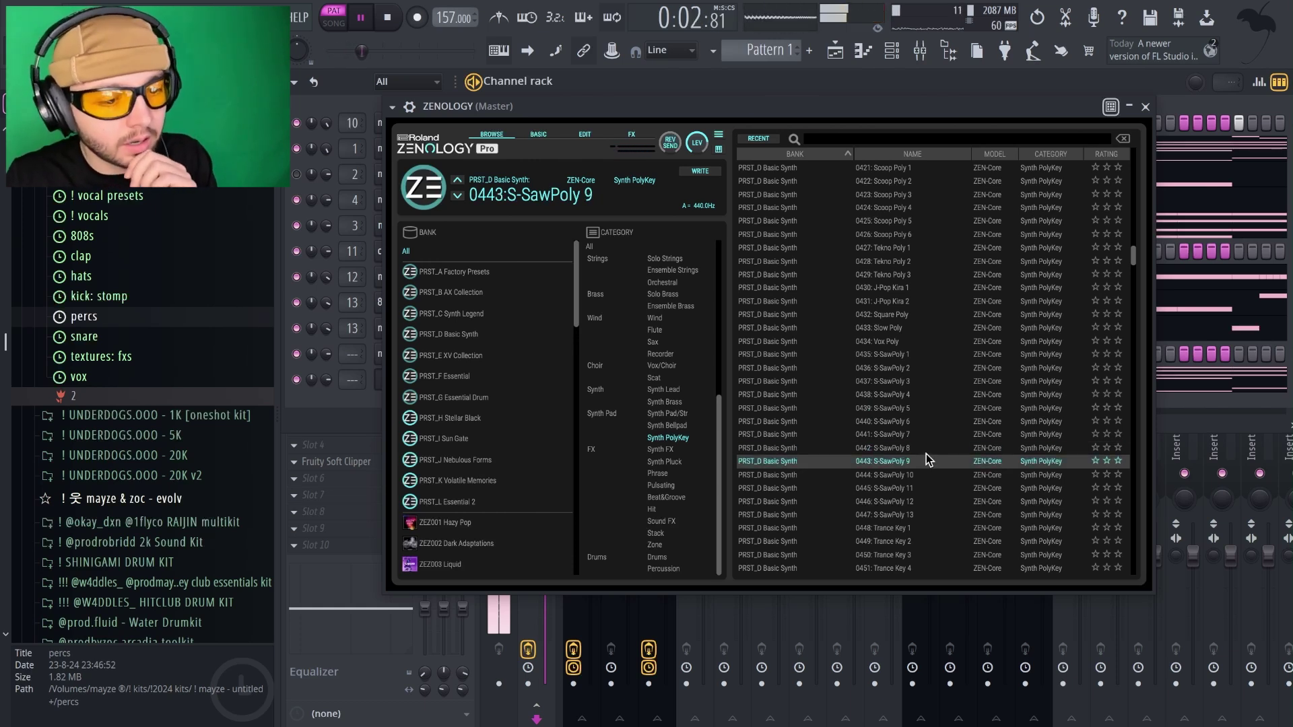
Audition the super-saw presets S-SawPoly 10 and S-SawPoly 11.
click(941, 475)
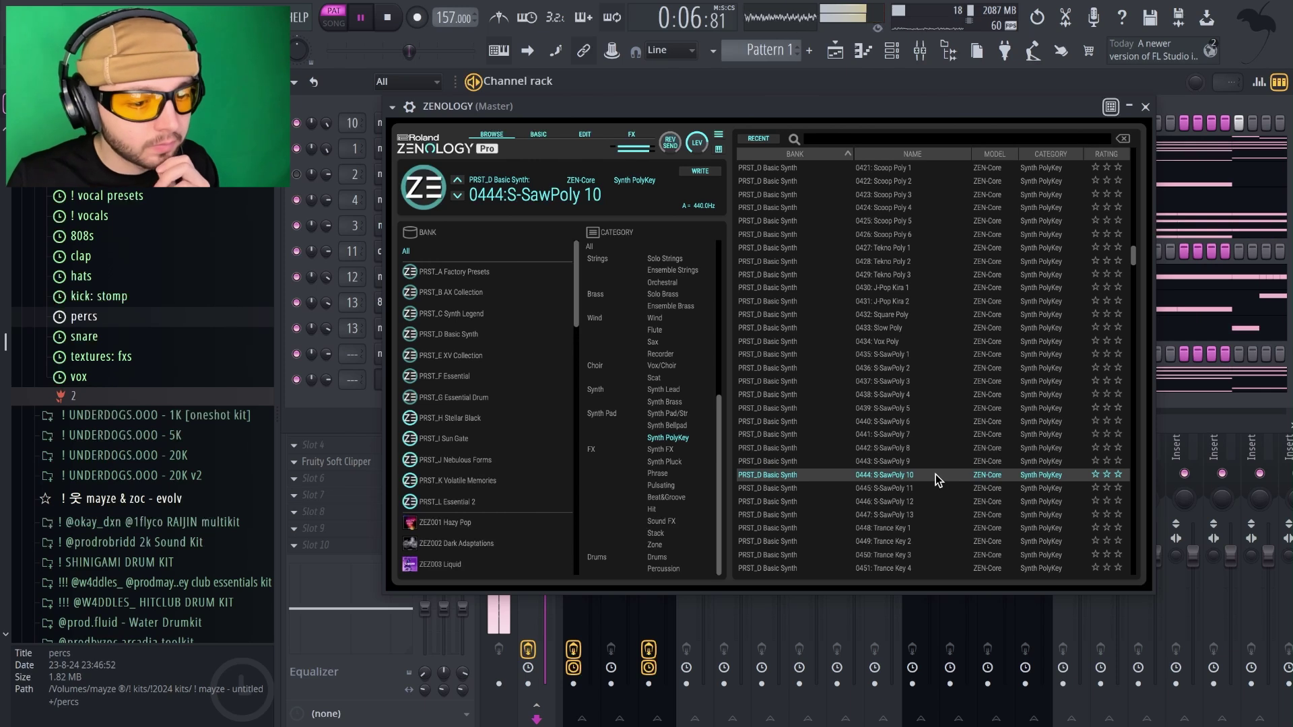
scroll(935, 470, down, 1)
click(936, 461)
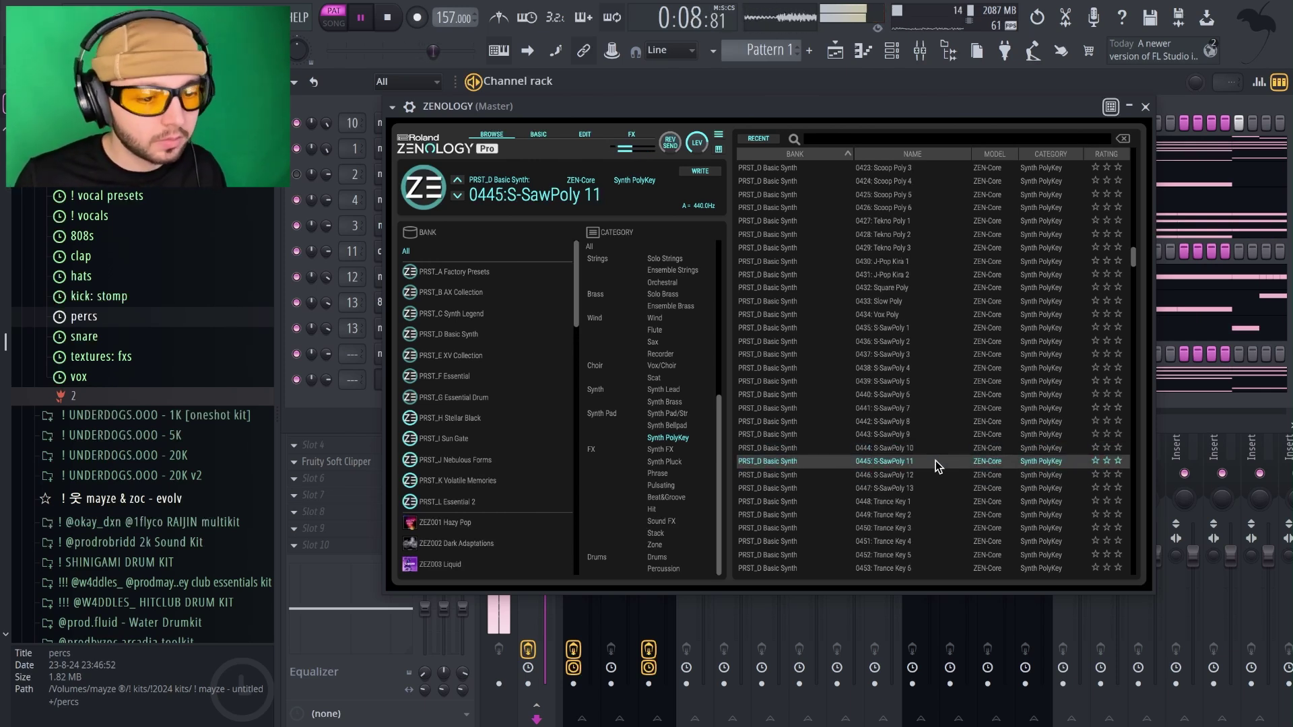
Audition the Trance Key presets from the Basic Synth bank, from Trance Key 1 through Trance Key 6.
scroll(932, 462, down, 2)
click(928, 462)
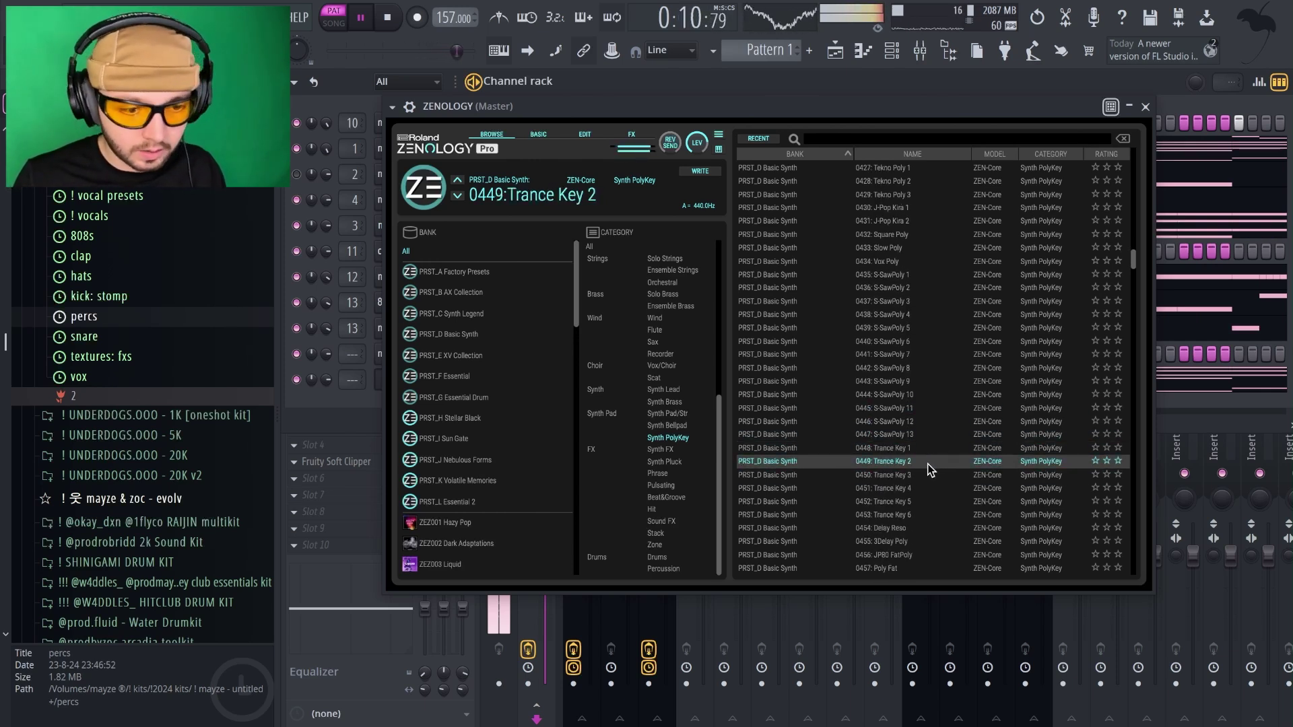
scroll(927, 462, down, 1)
click(928, 462)
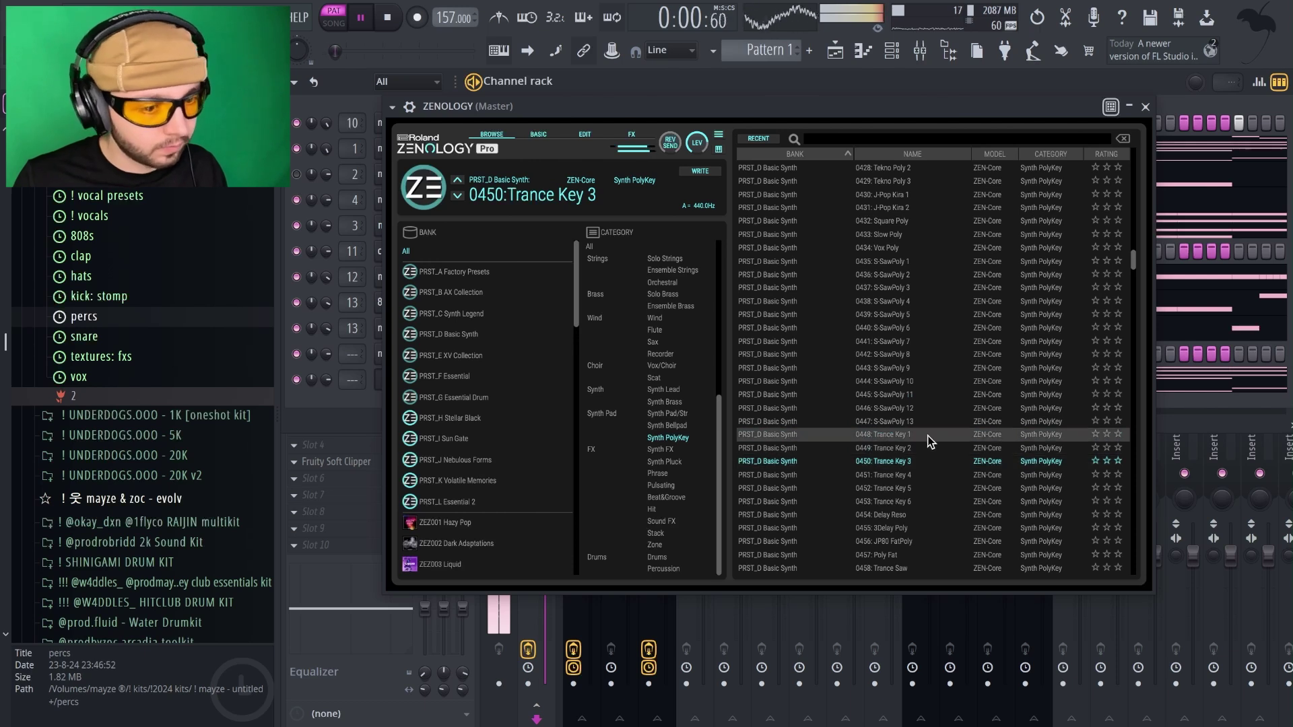
click(927, 435)
click(918, 473)
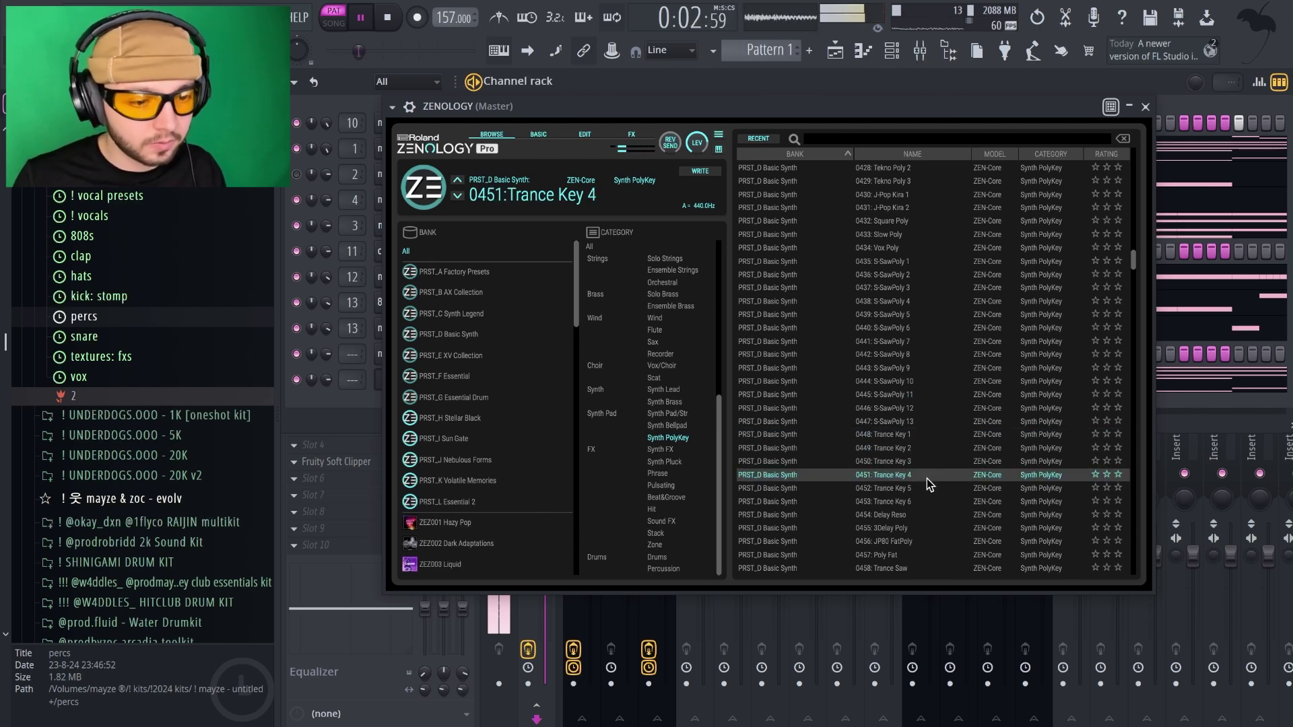
click(923, 487)
click(944, 501)
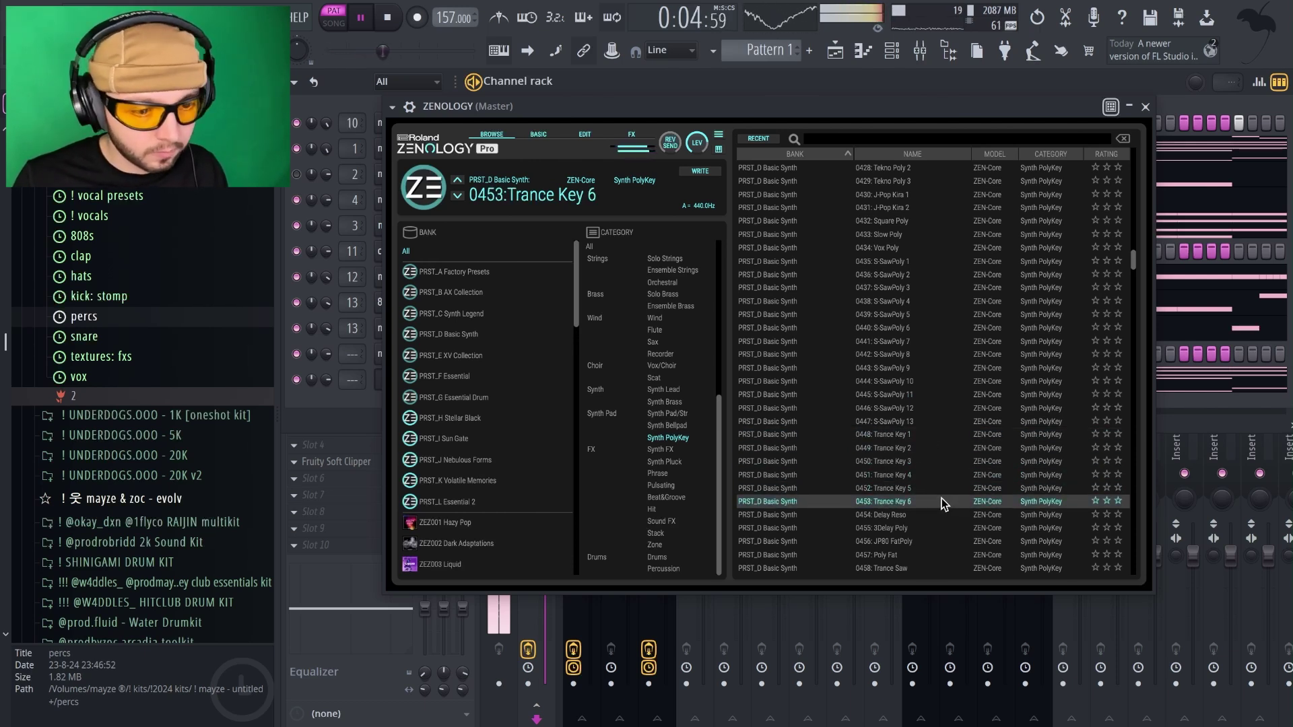
Compare the Trance Key 3, Trance Key 4 and Trance Key 5 presets with each other again.
click(936, 488)
click(931, 477)
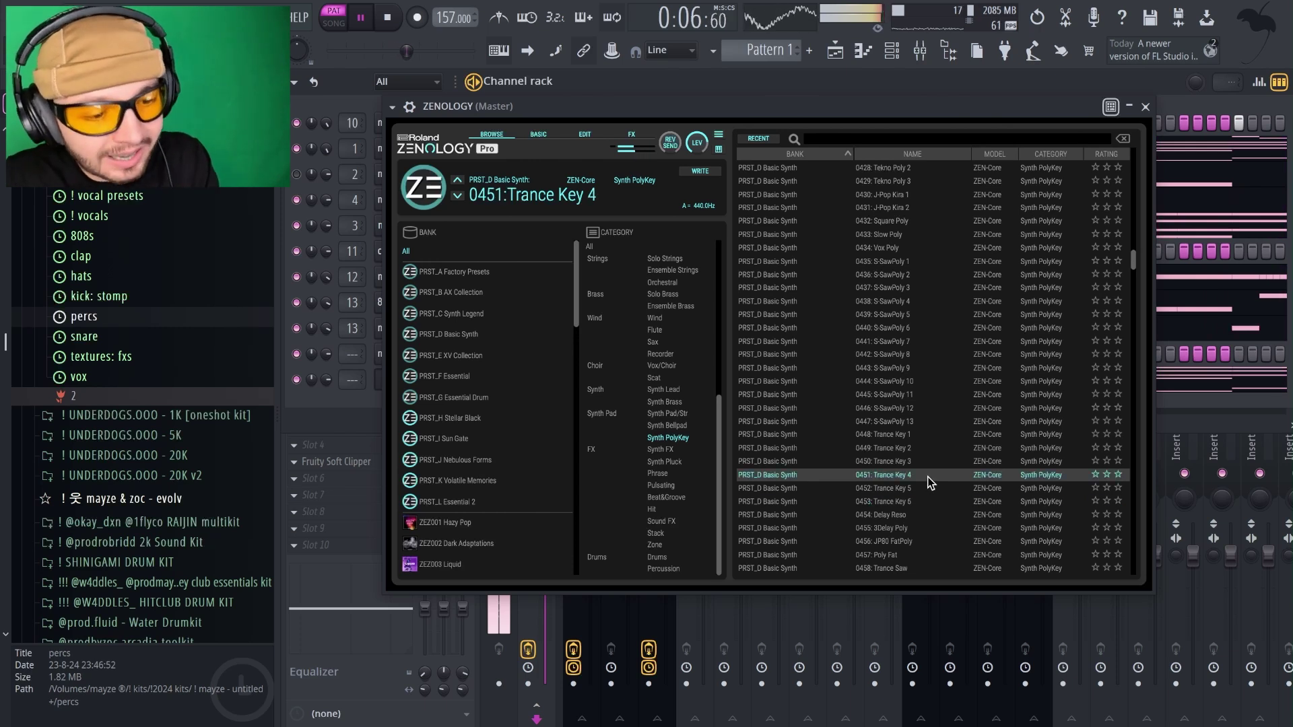
click(927, 466)
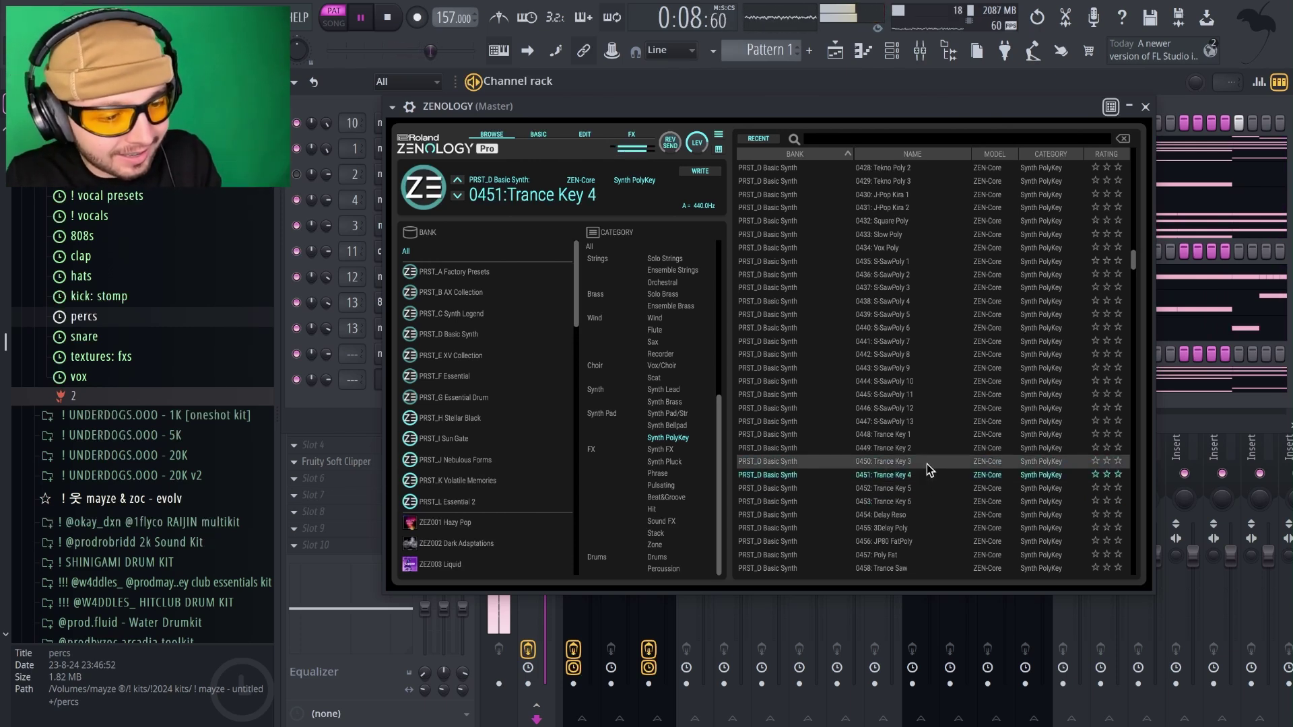
click(921, 473)
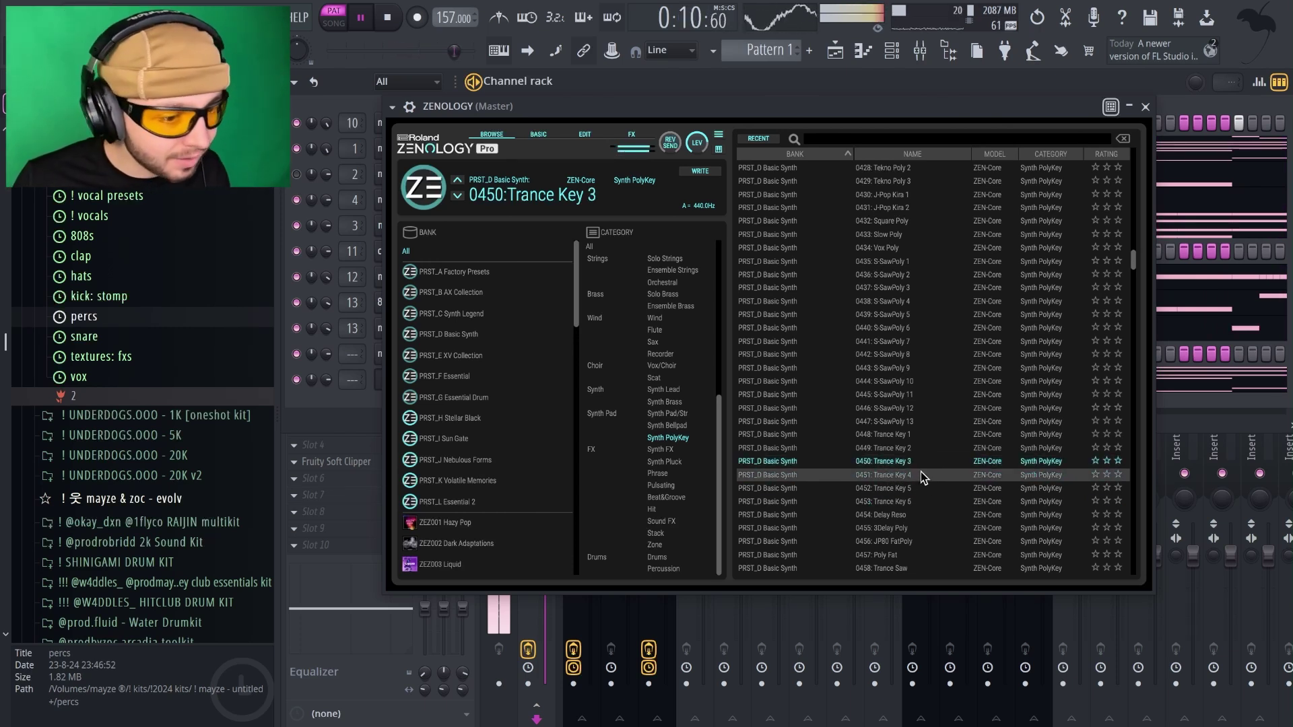
click(930, 486)
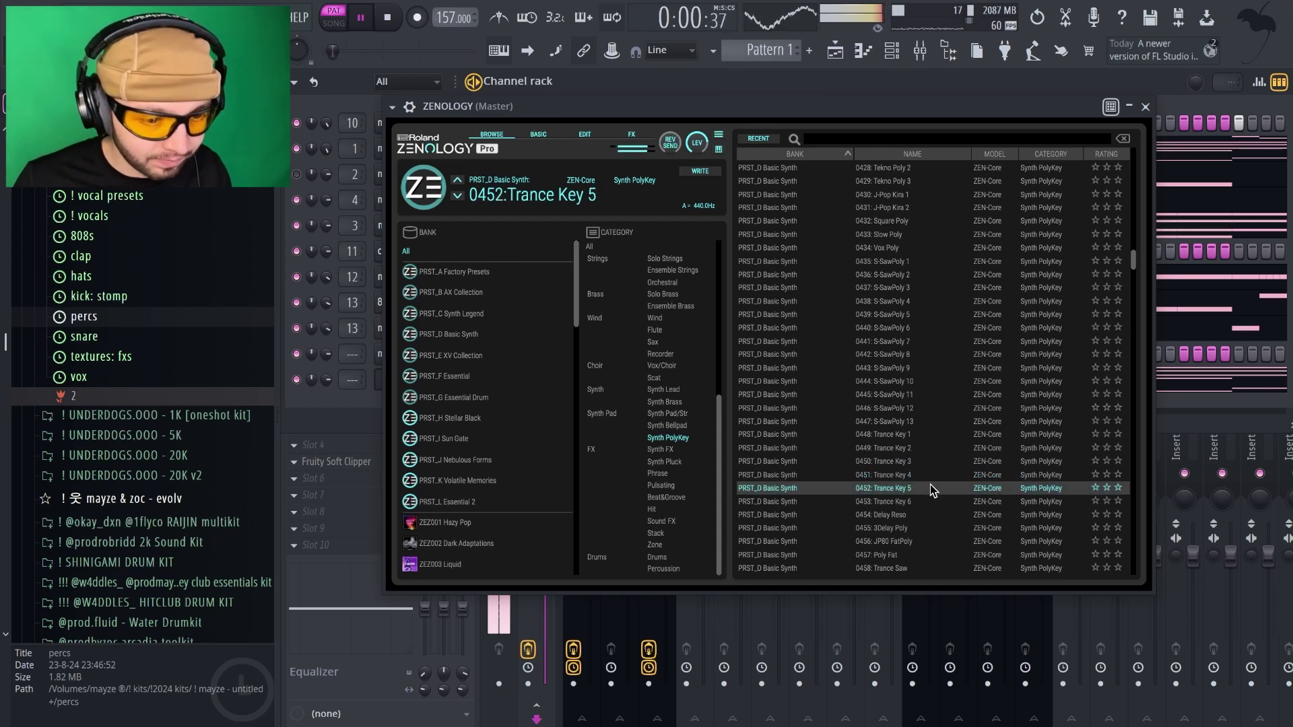
Audition Trance Key 6, SoHo Lucky, Vntg Stack and Analog Key 1 further down the Basic Synth bank.
scroll(929, 482, down, 1)
scroll(926, 474, down, 2)
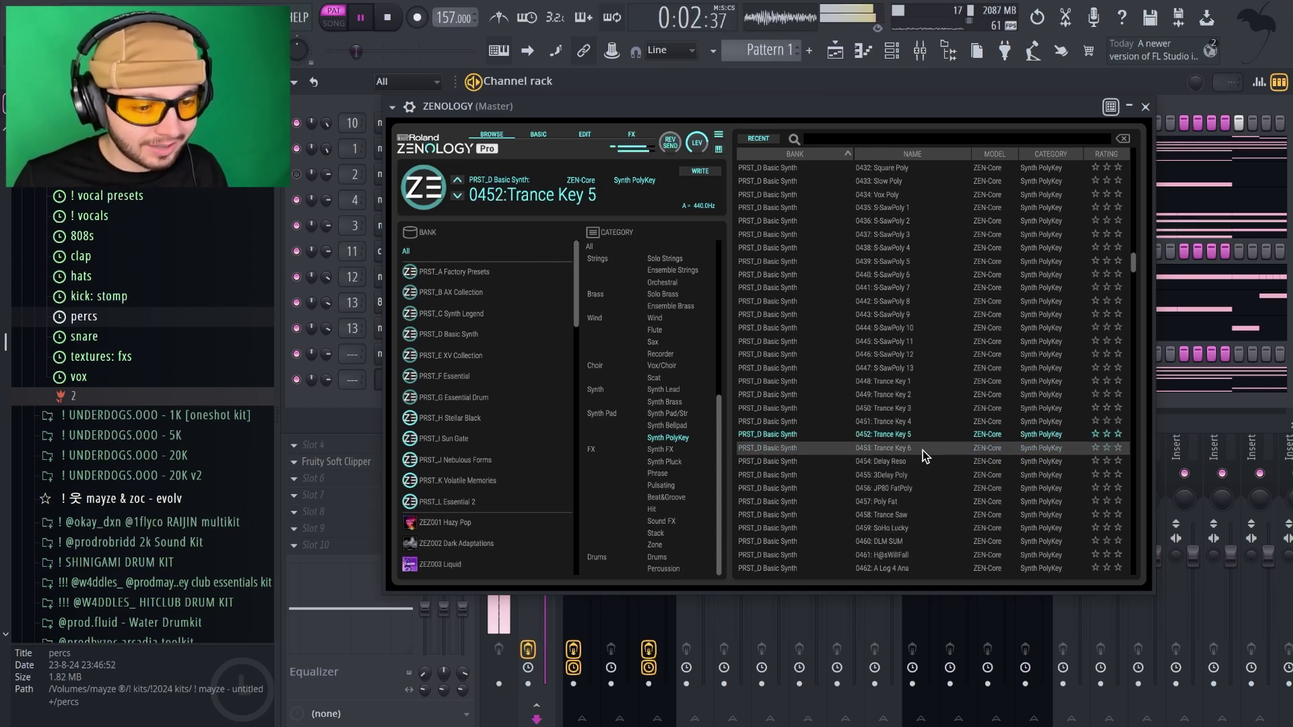
scroll(922, 450, down, 2)
click(920, 422)
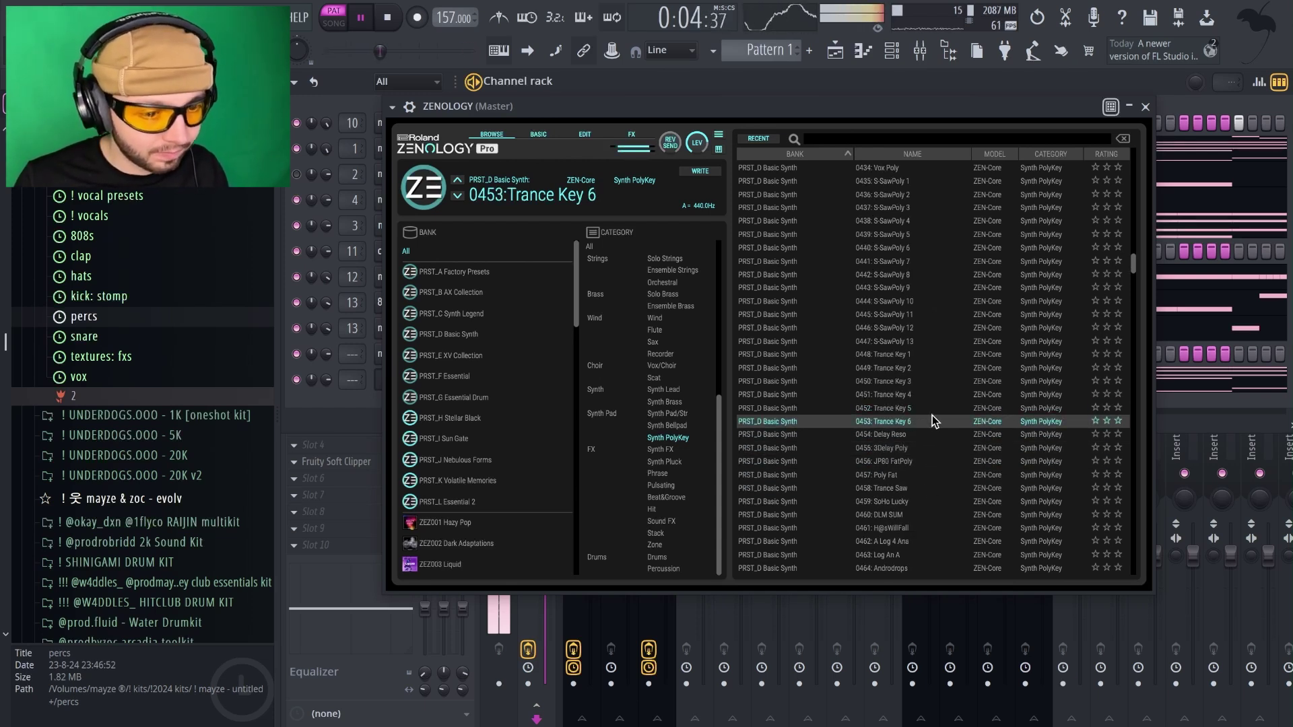
scroll(932, 414, down, 1)
click(929, 422)
scroll(927, 429, down, 3)
click(910, 409)
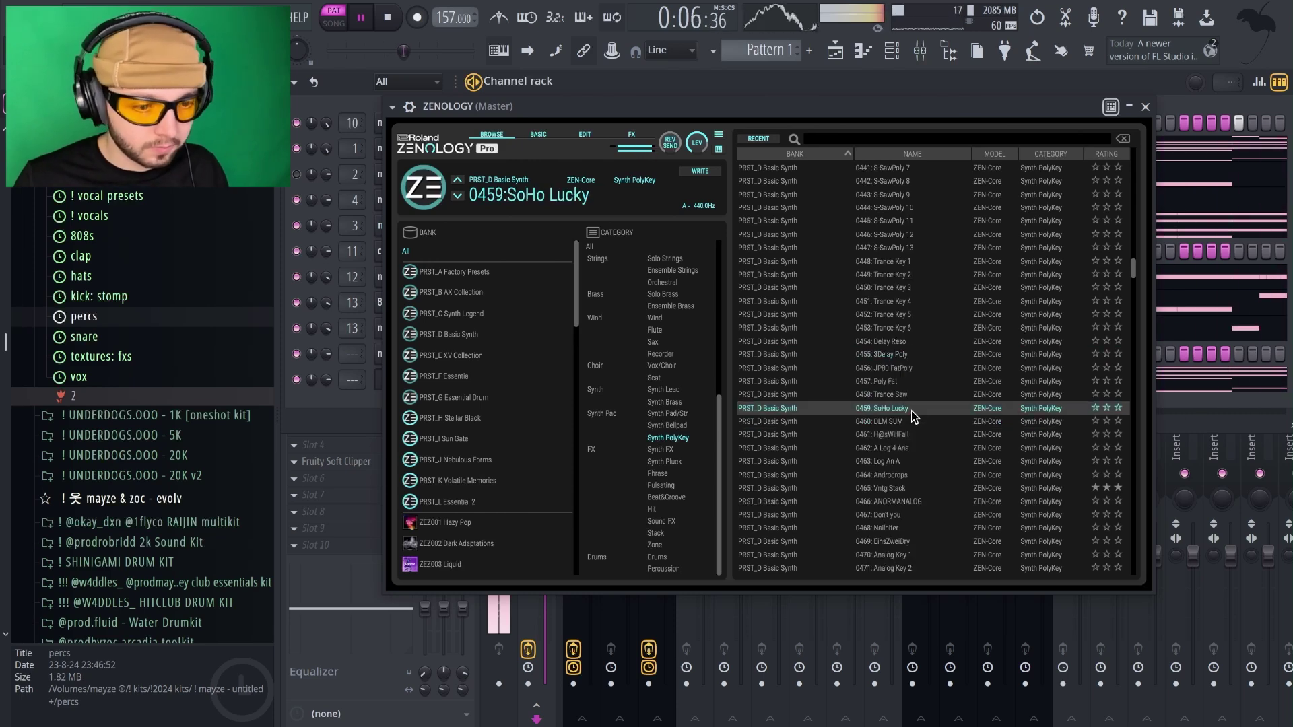
click(932, 486)
scroll(927, 445, down, 3)
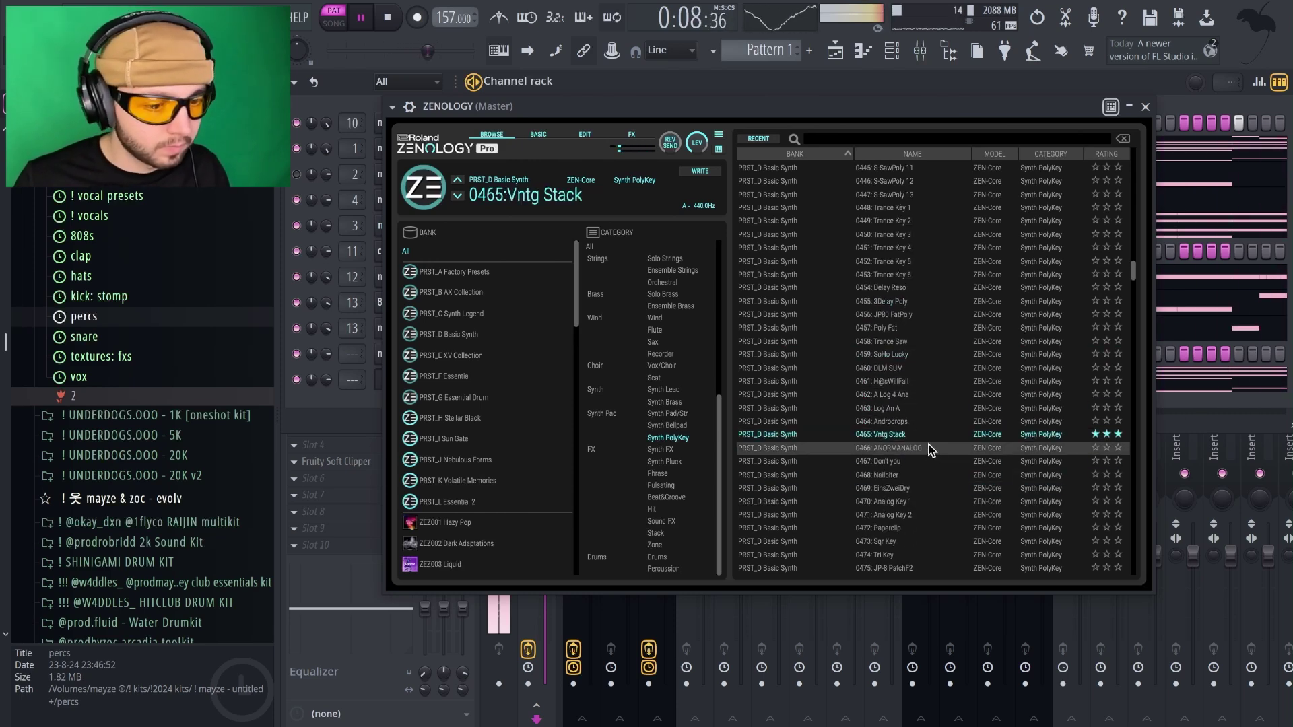
click(924, 431)
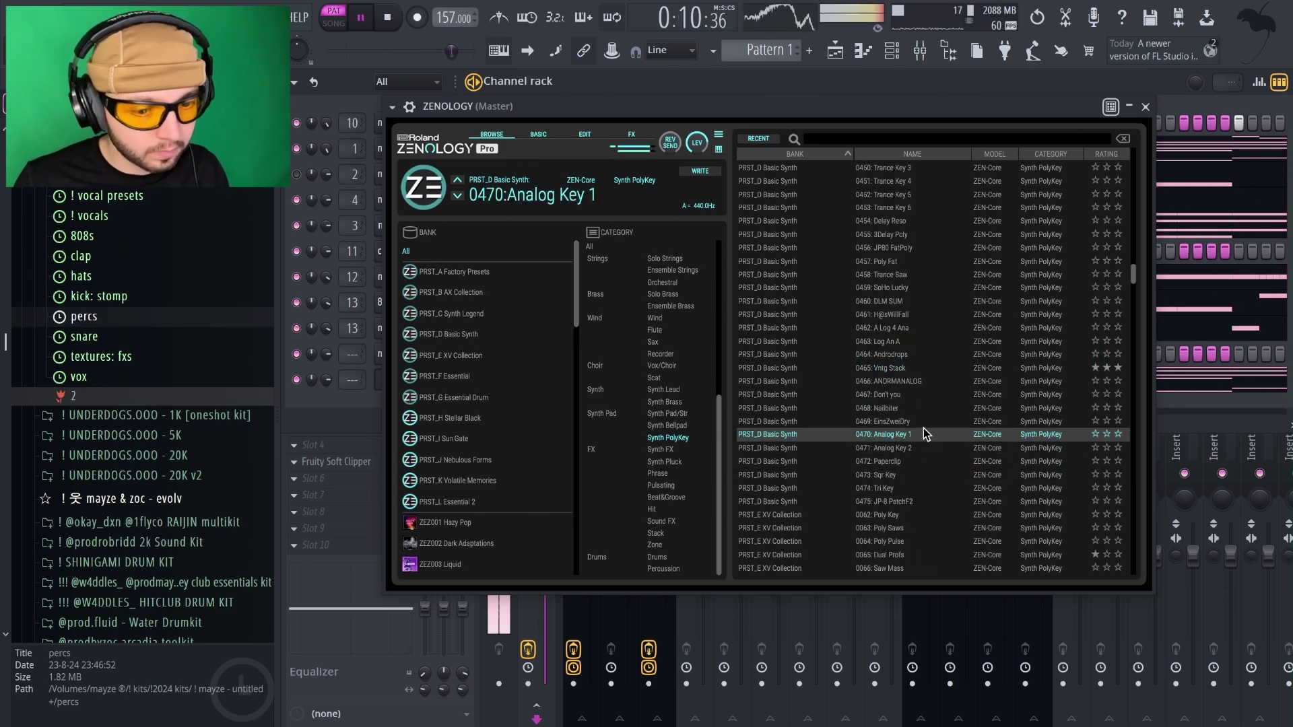
Audition the XV Collection poly key presets Dual Profs, Square Keys, Stackoid and Impact Vox.
scroll(921, 464, down, 3)
click(917, 486)
scroll(917, 486, down, 2)
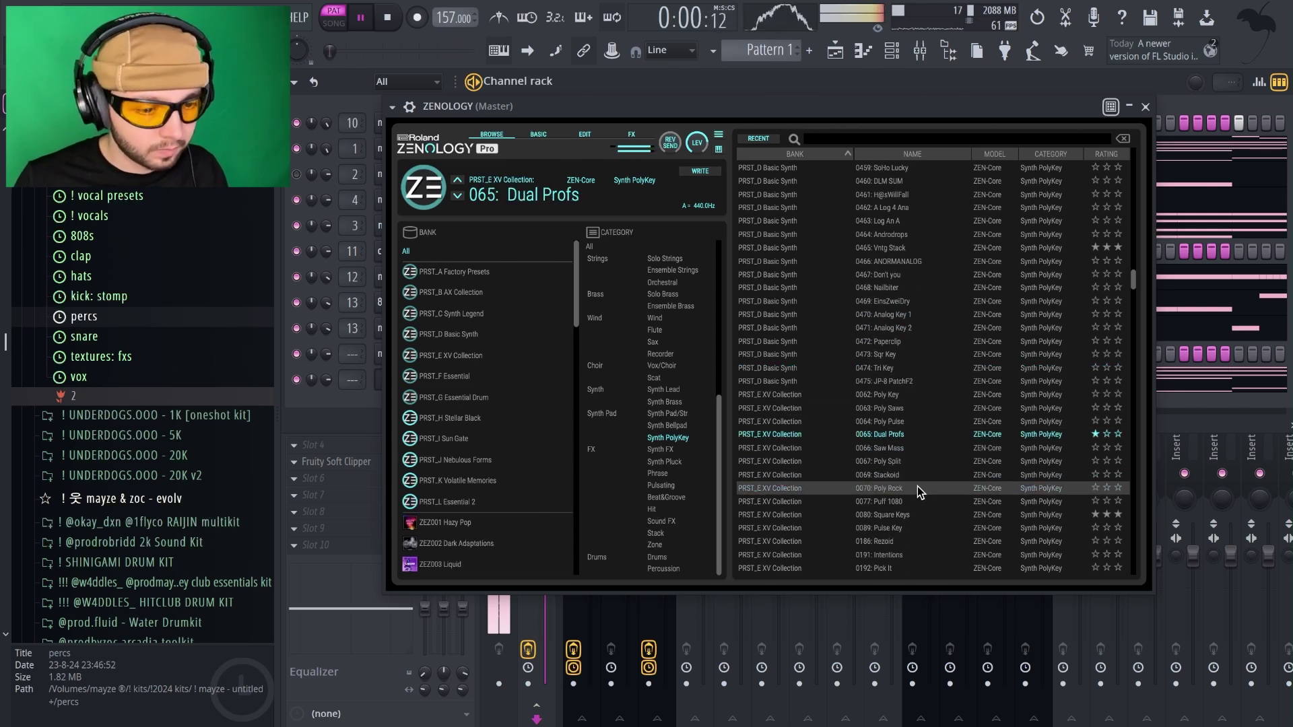
click(924, 514)
click(911, 476)
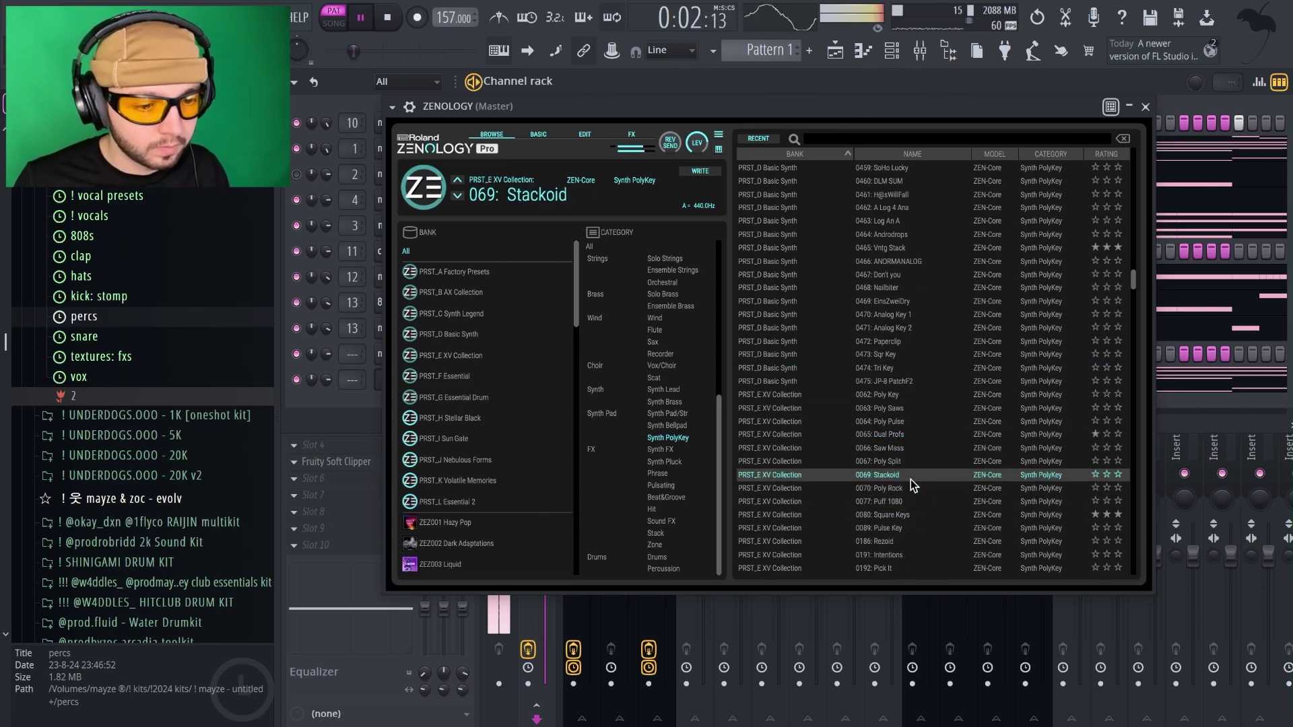
scroll(919, 498, down, 2)
click(919, 528)
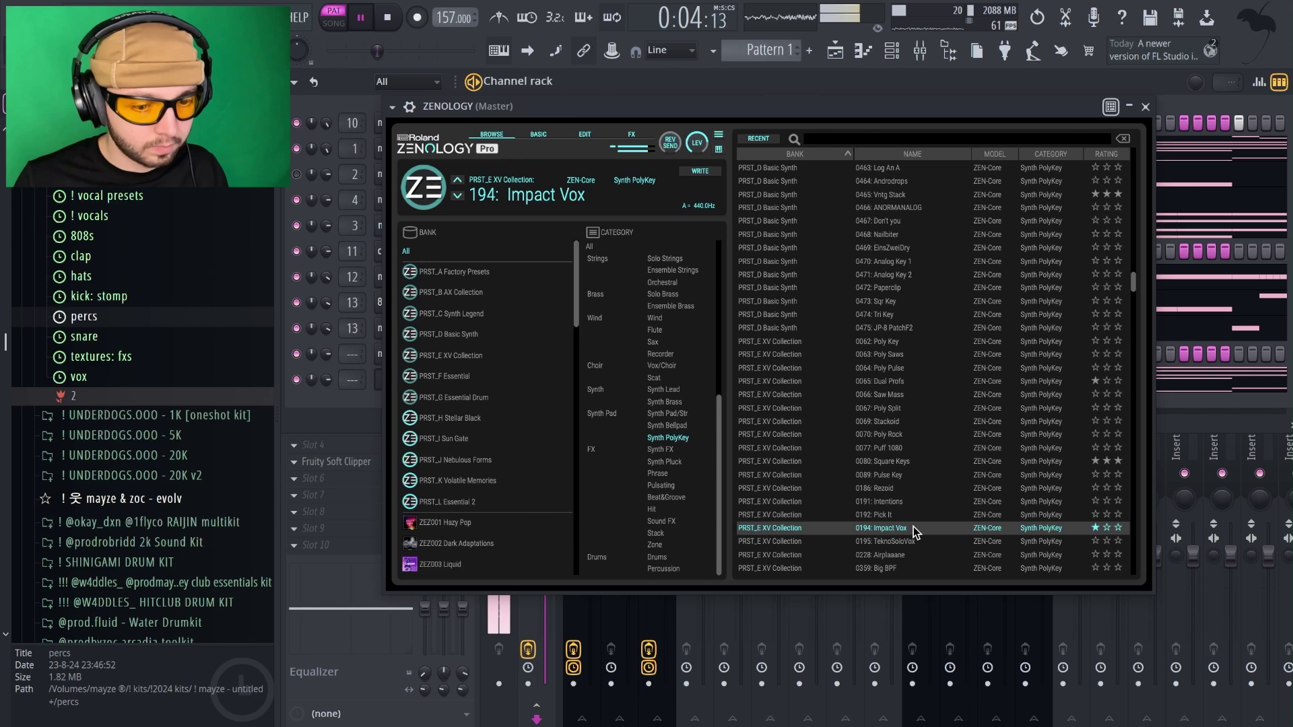
Audition Civilization, Glider and Sequalog further down the XV Collection bank.
scroll(917, 518, down, 2)
click(914, 503)
scroll(916, 503, down, 4)
click(907, 498)
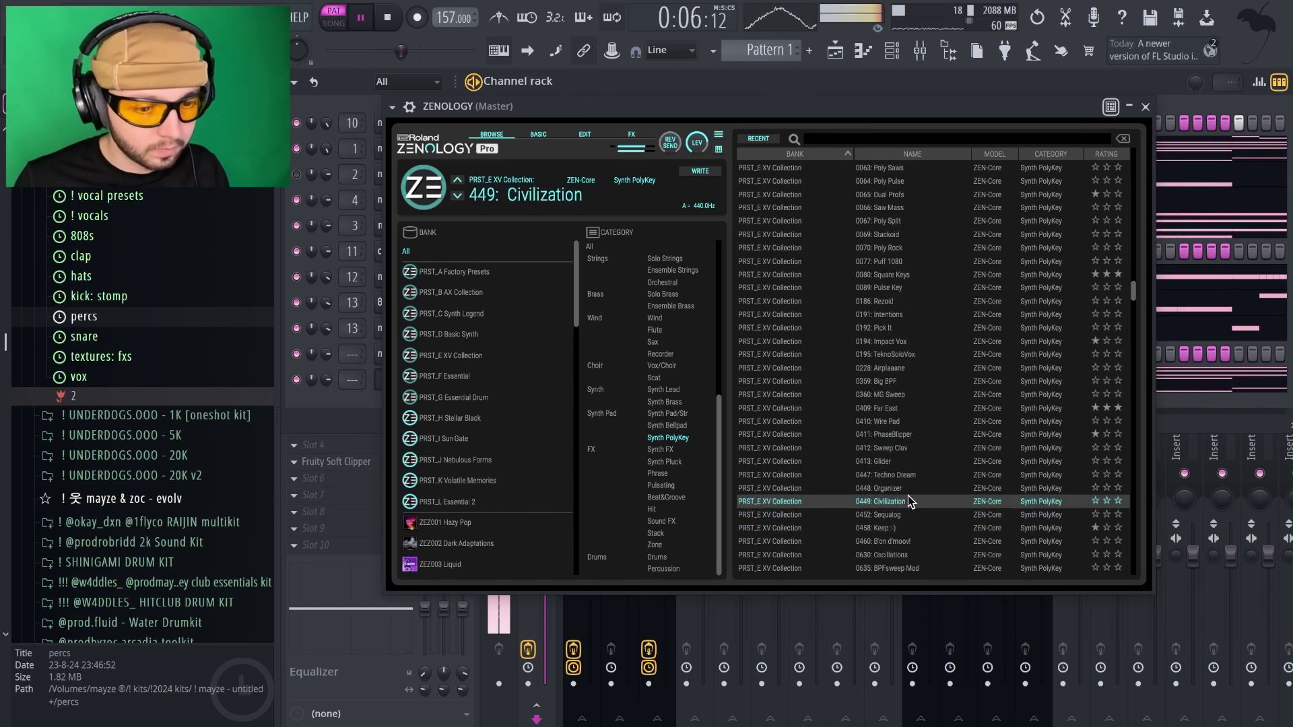
click(907, 461)
click(908, 514)
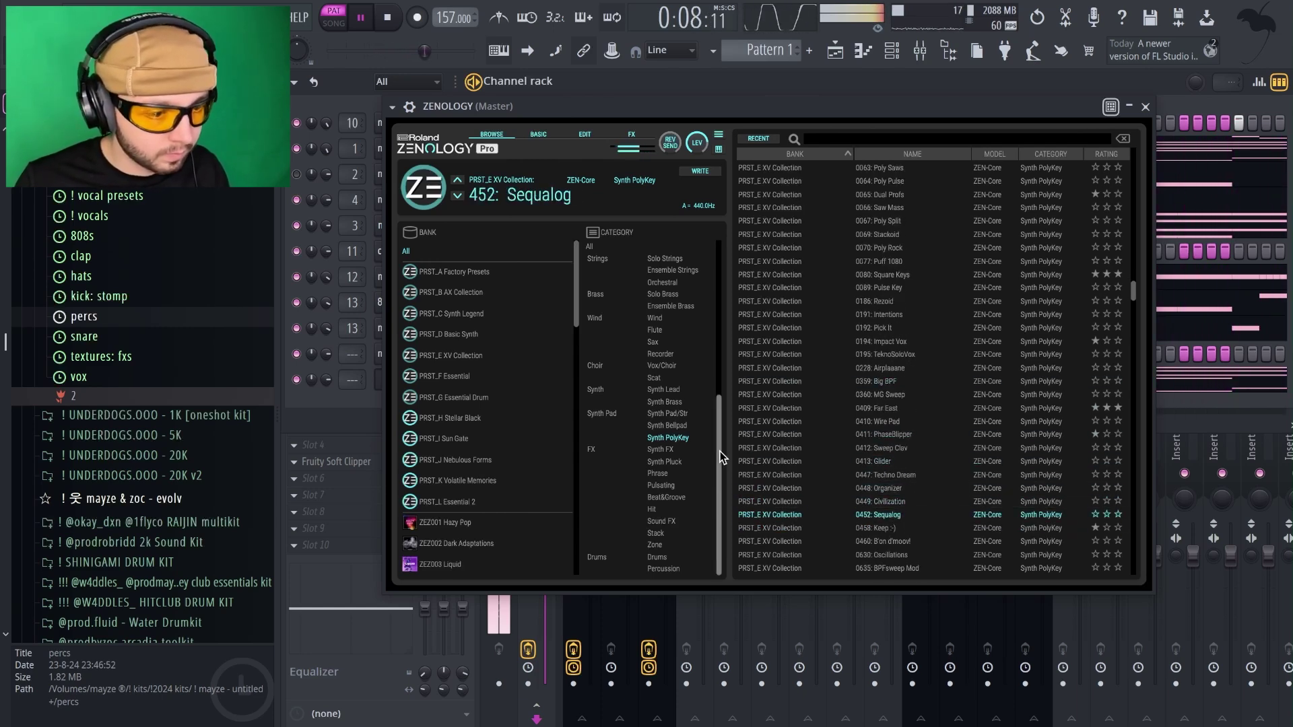
Filter the presets to the Synth Bellpad category and audition EP-Cool Pad, Fantasy 1 and SL-D50 1.
click(667, 425)
click(931, 434)
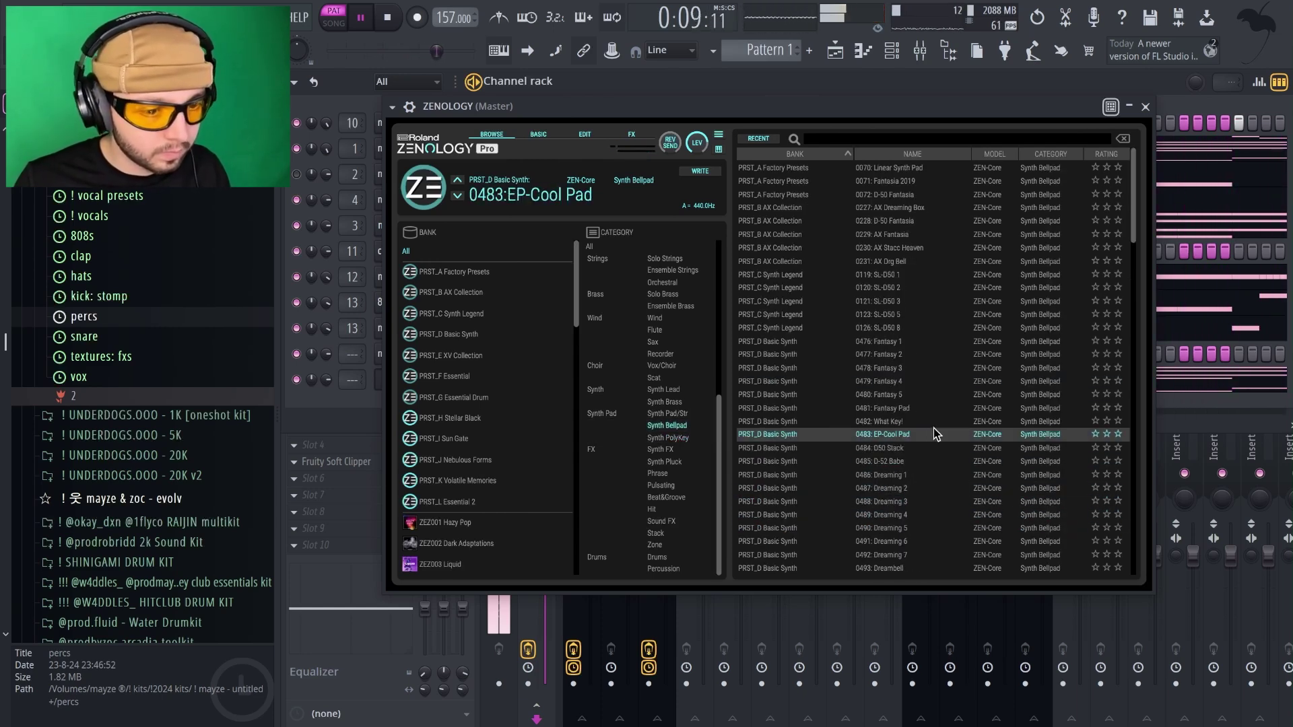
click(931, 345)
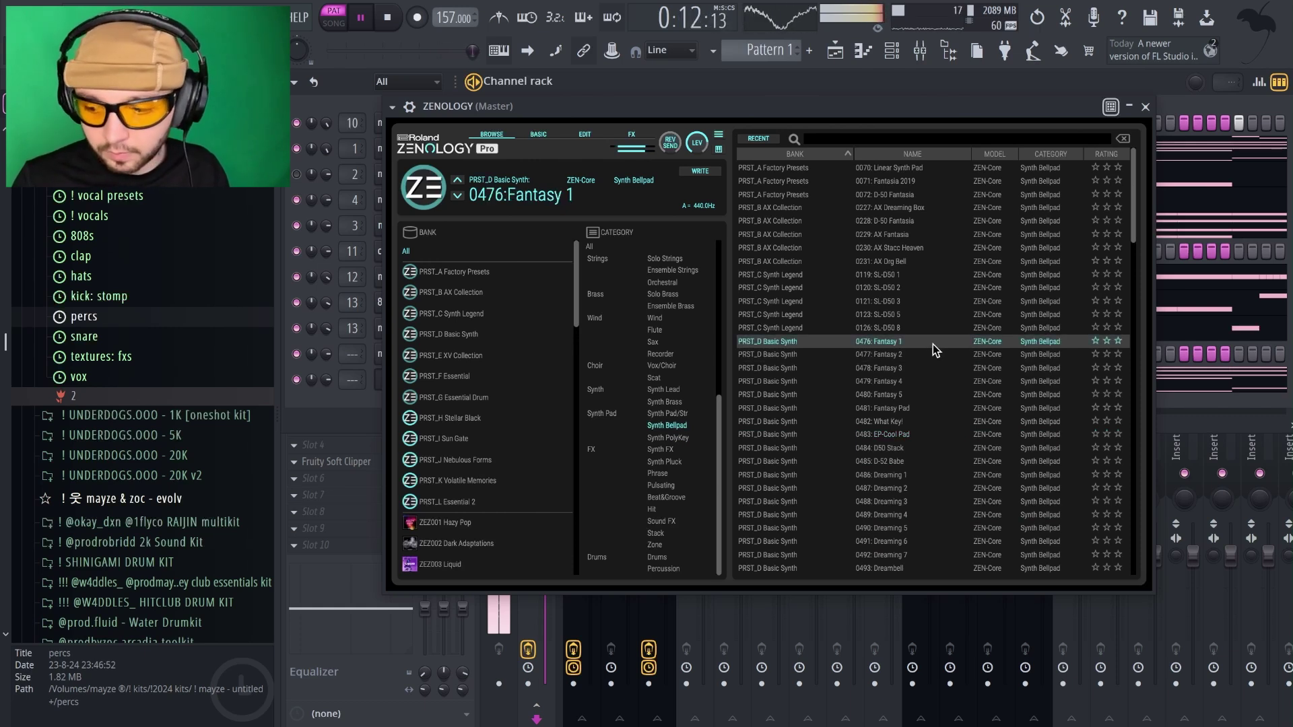
click(925, 302)
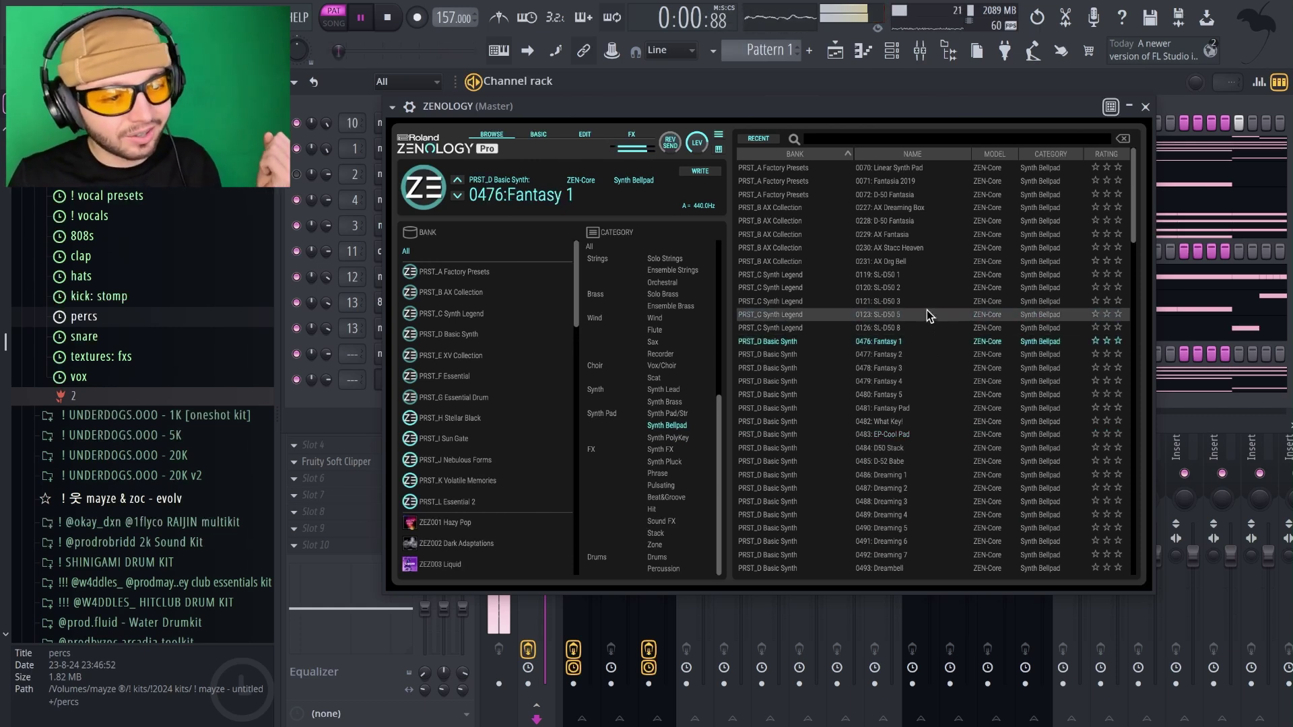
click(914, 276)
Audition the bell pad presets Fantasy 3, Fantasy 4 and Fantasy 5 from the Basic Synth bank.
scroll(914, 279, down, 2)
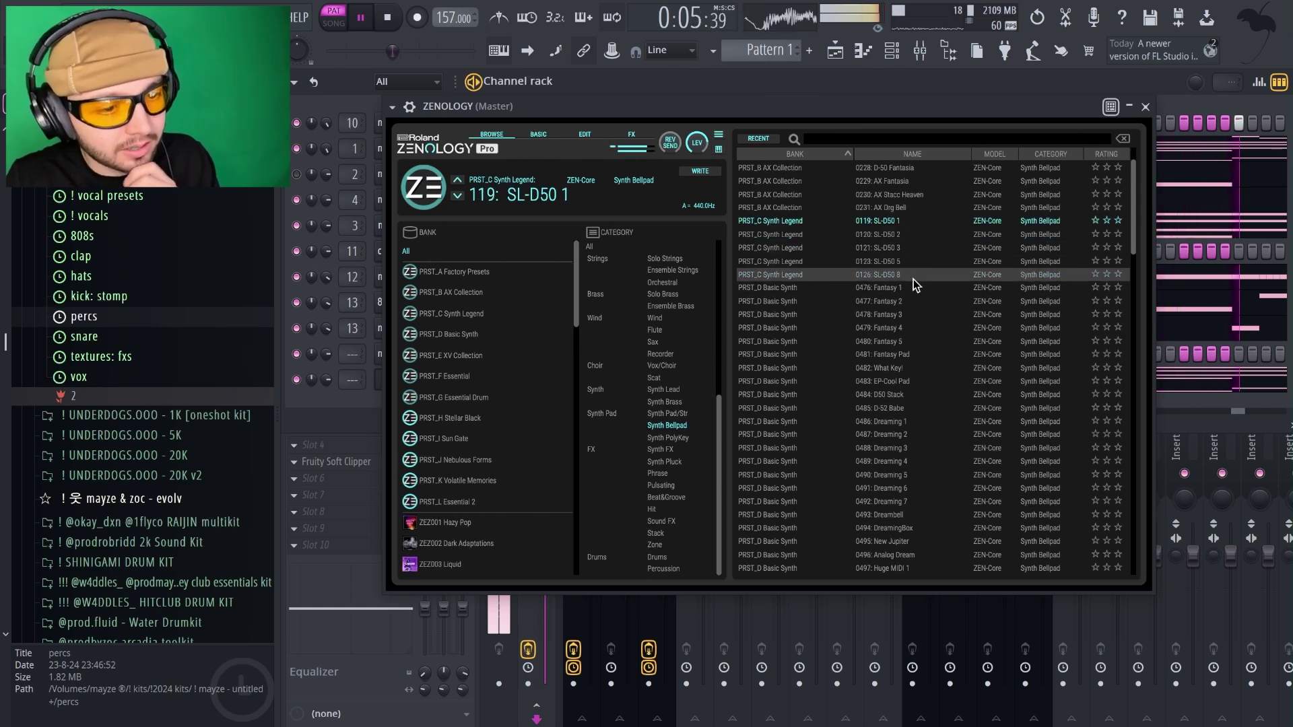
click(917, 314)
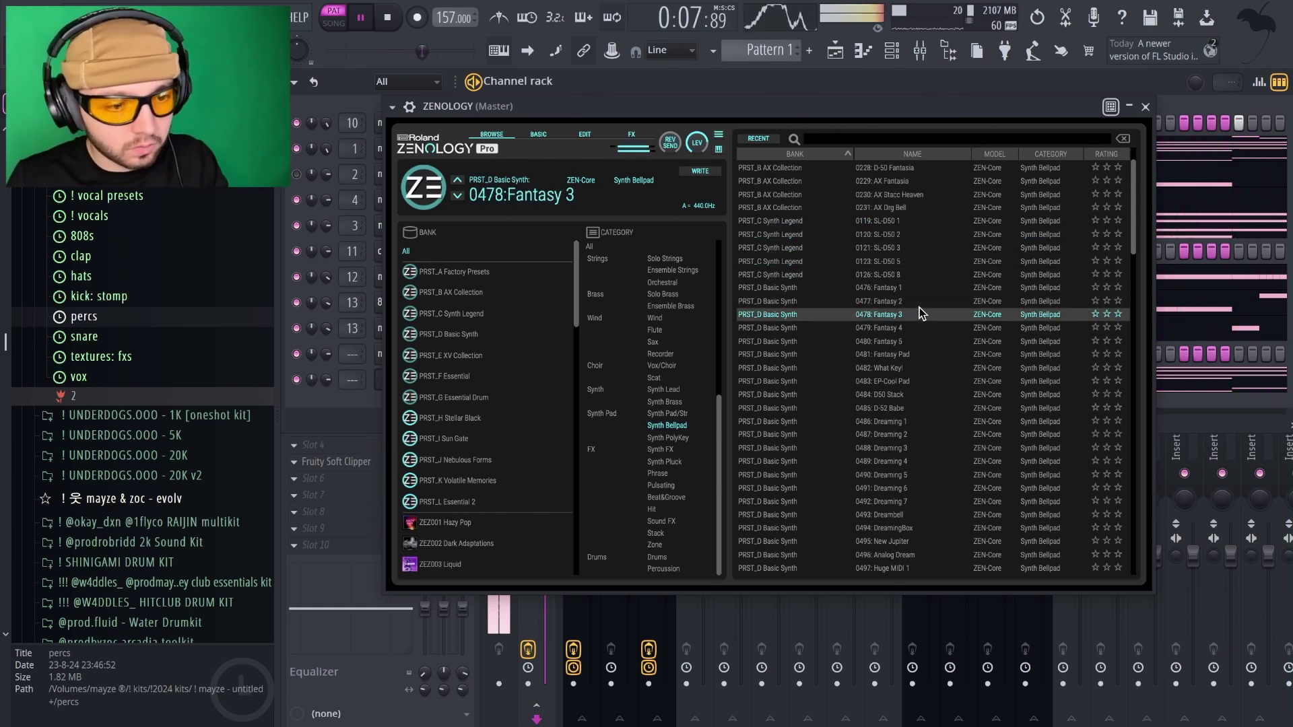
scroll(915, 317, down, 1)
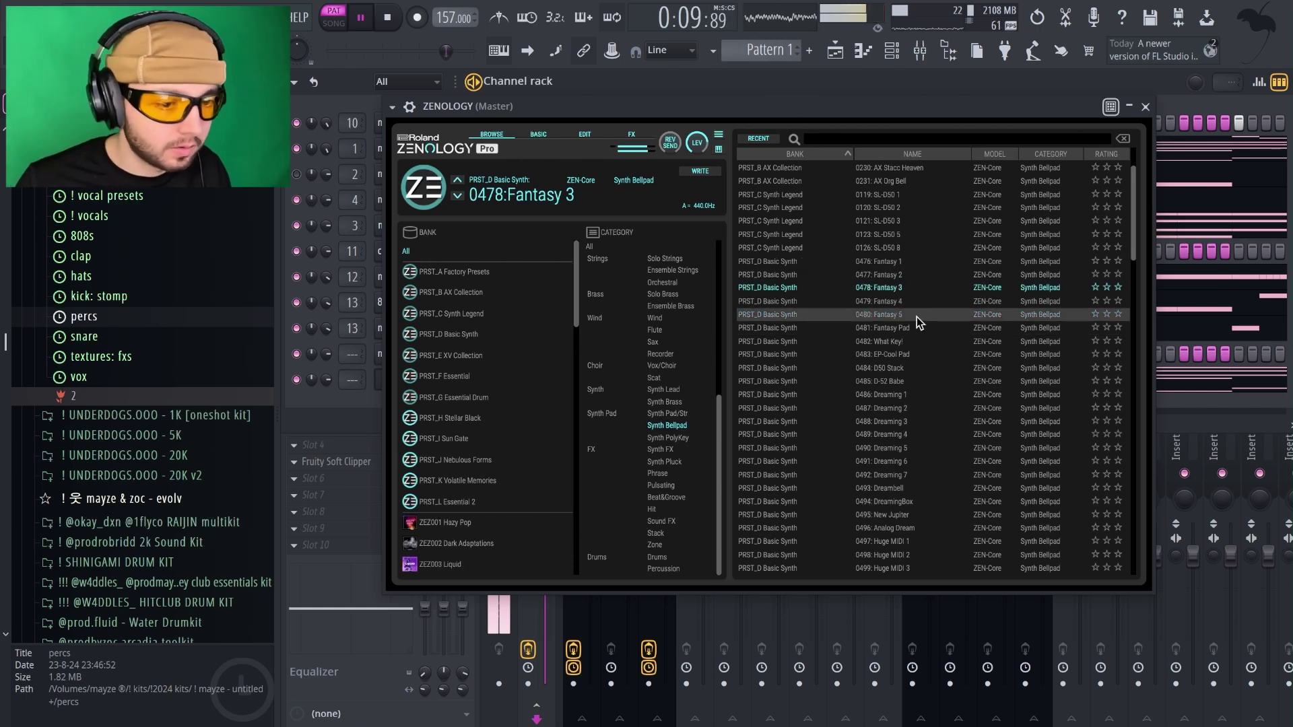
click(912, 302)
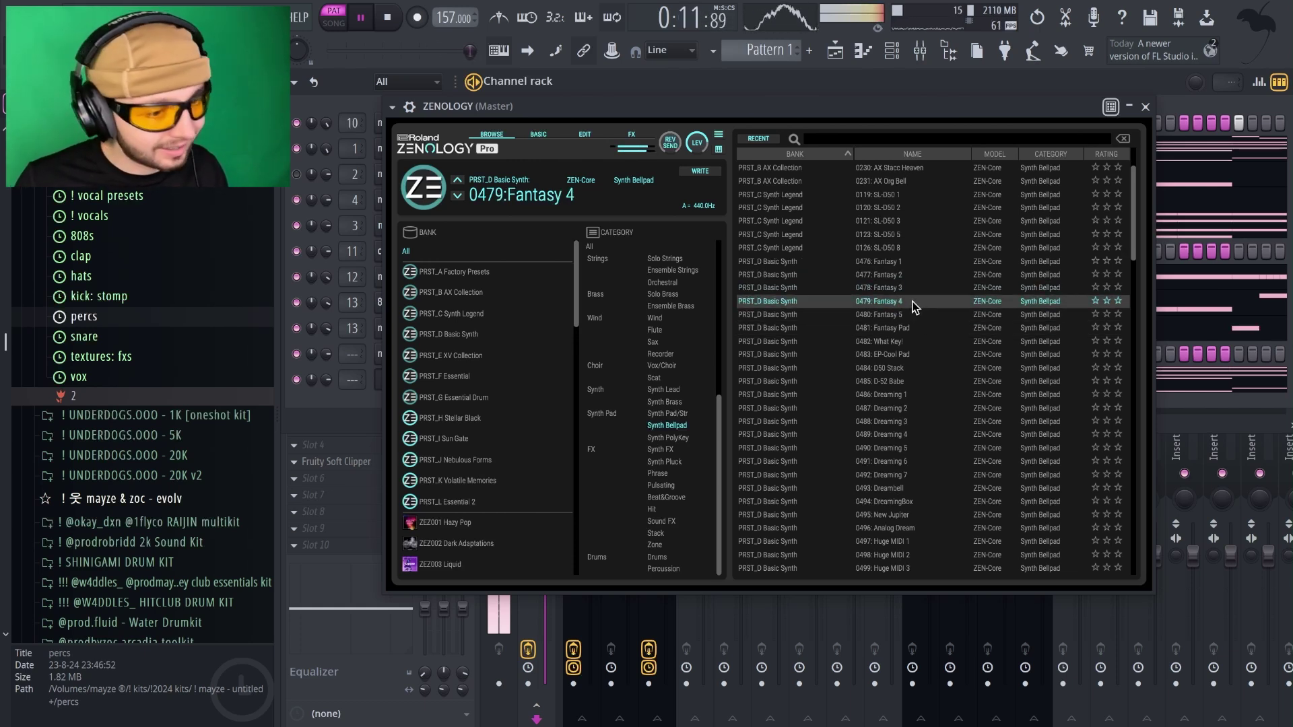
click(915, 314)
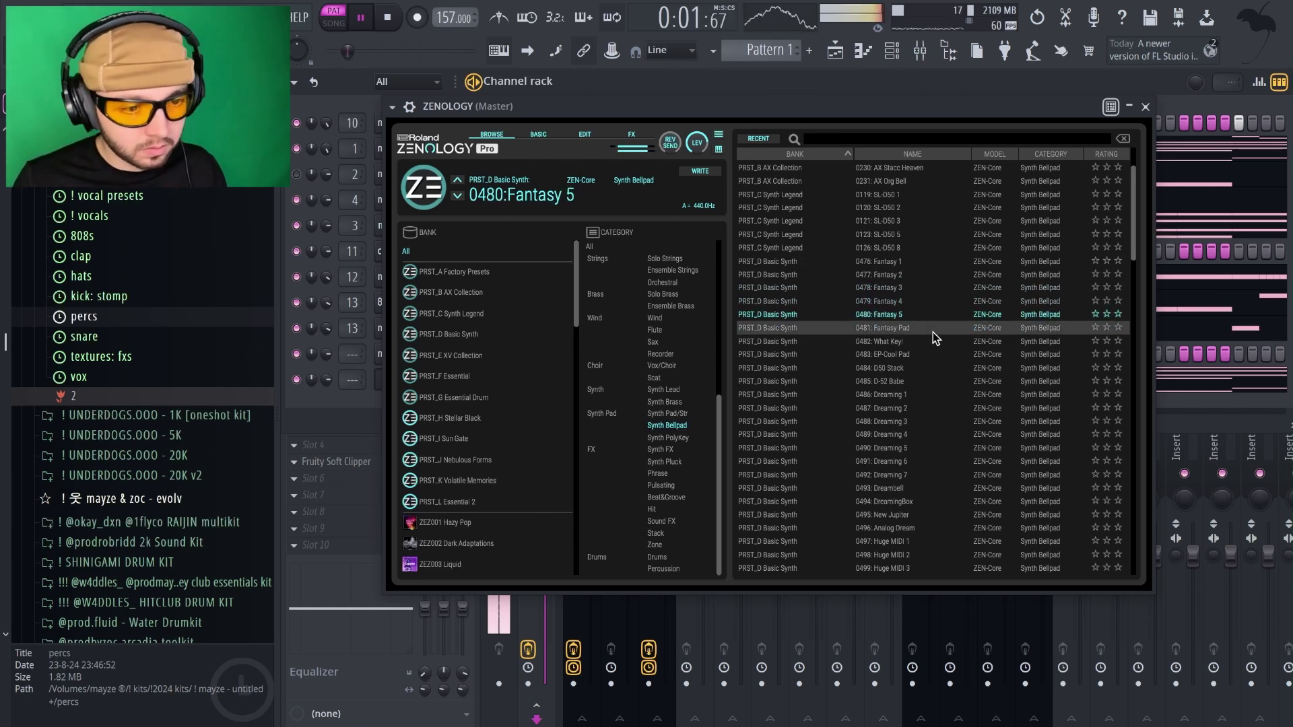
Audition the bell pad presets Fantasy Pad, What Key! and D-52 Babe.
scroll(932, 332, down, 1)
click(936, 317)
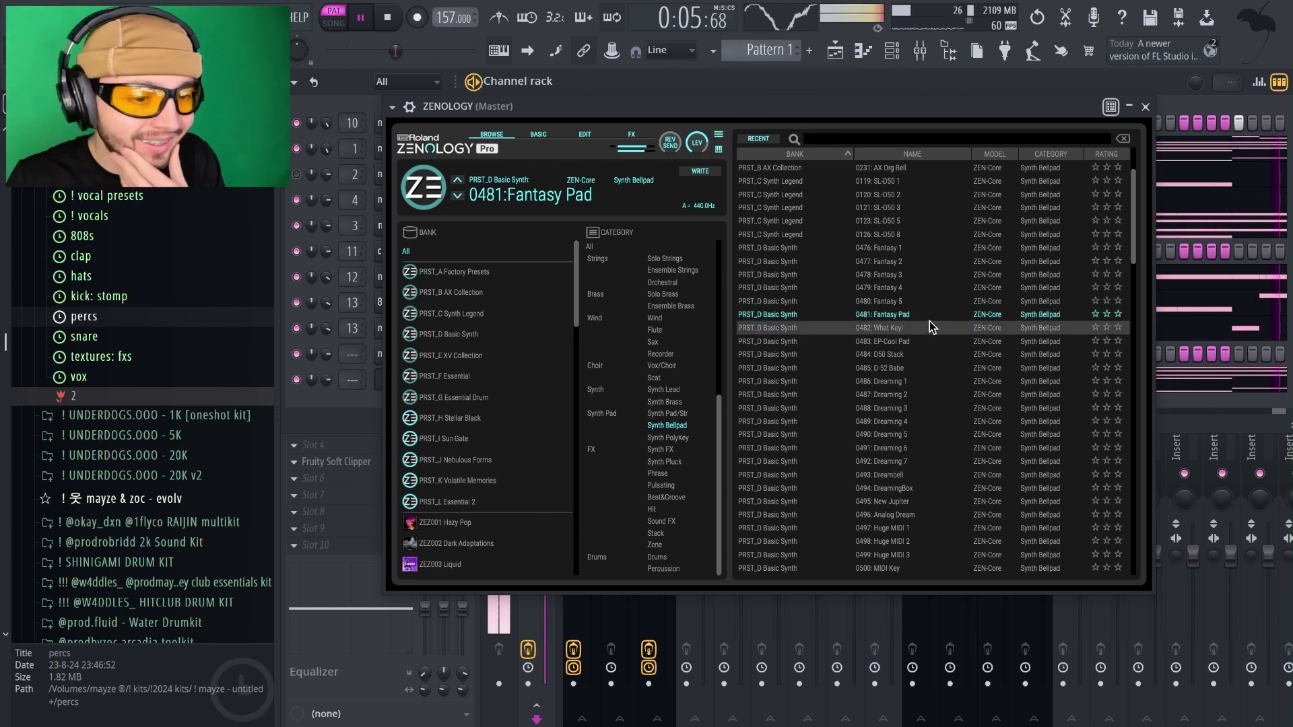
click(925, 328)
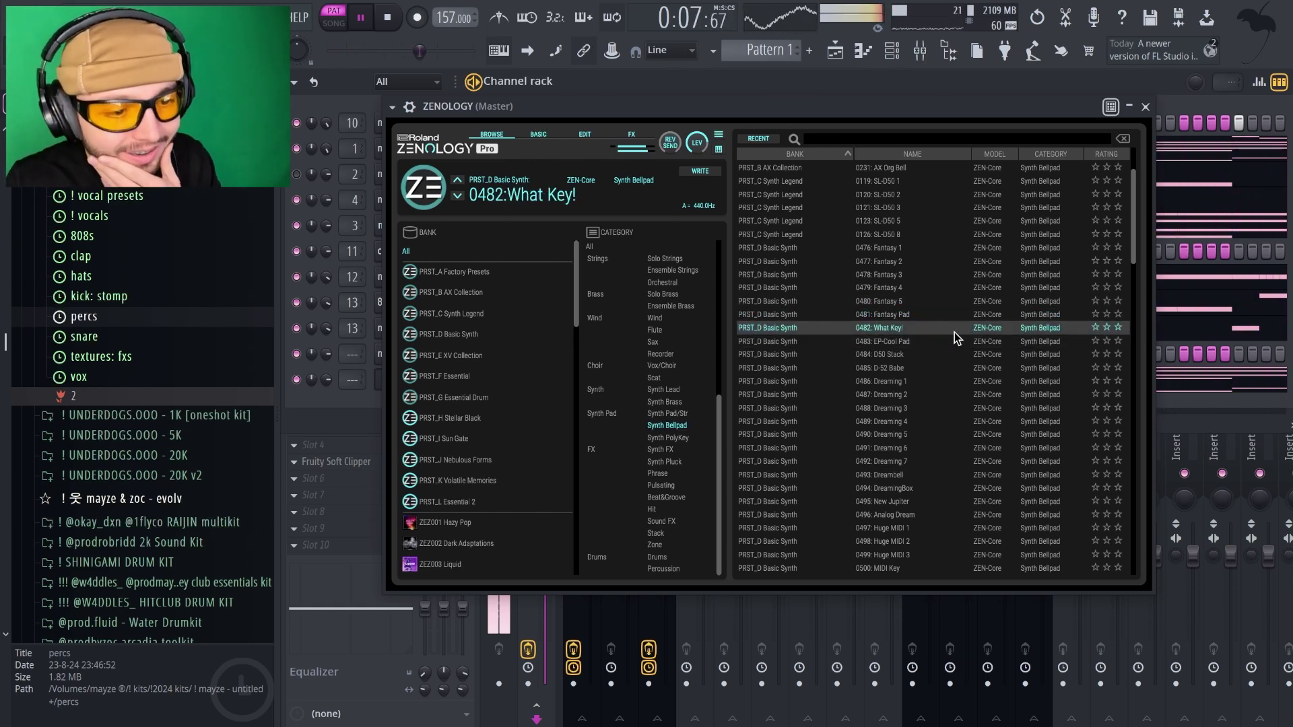
click(922, 368)
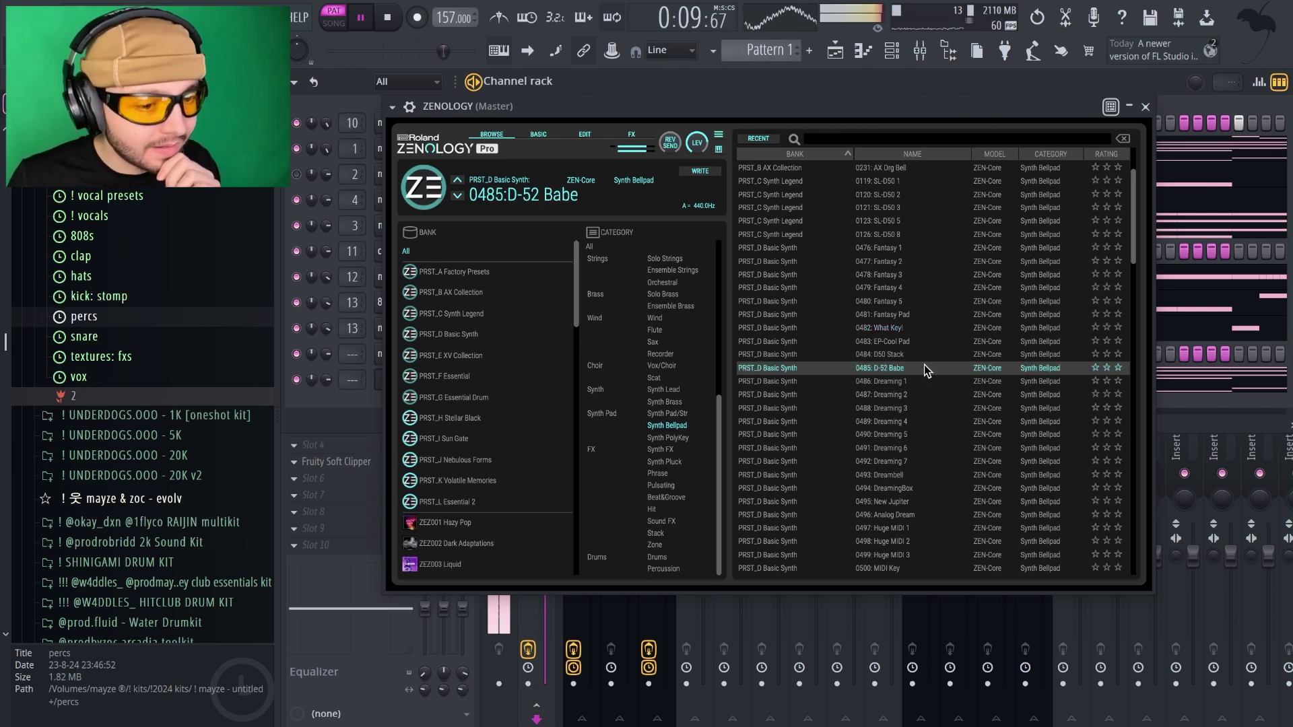
Audition the bell pad presets Dreaming 3 and Dreaming 2.
scroll(922, 369, down, 1)
click(925, 380)
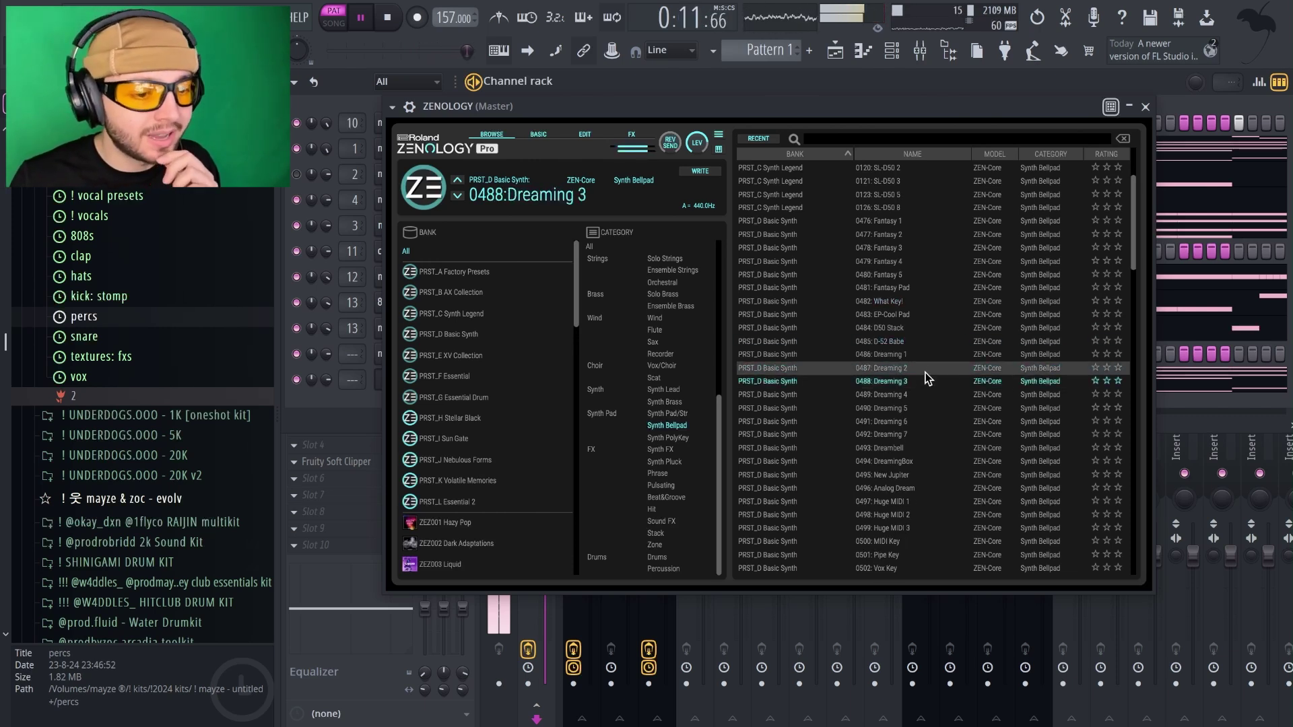
click(928, 373)
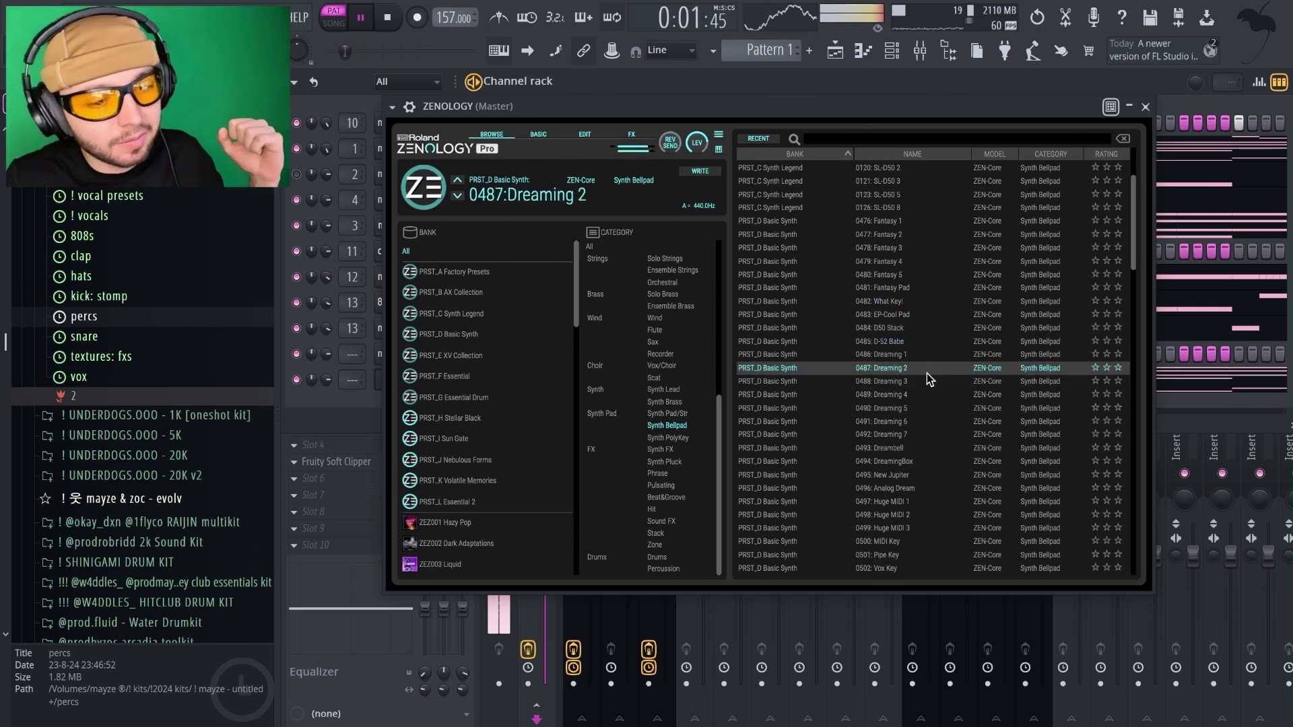
Audition the bell pad presets Dreaming 5, Dreaming 6 and Dreaming 7.
scroll(928, 383, down, 1)
scroll(929, 390, down, 1)
click(928, 384)
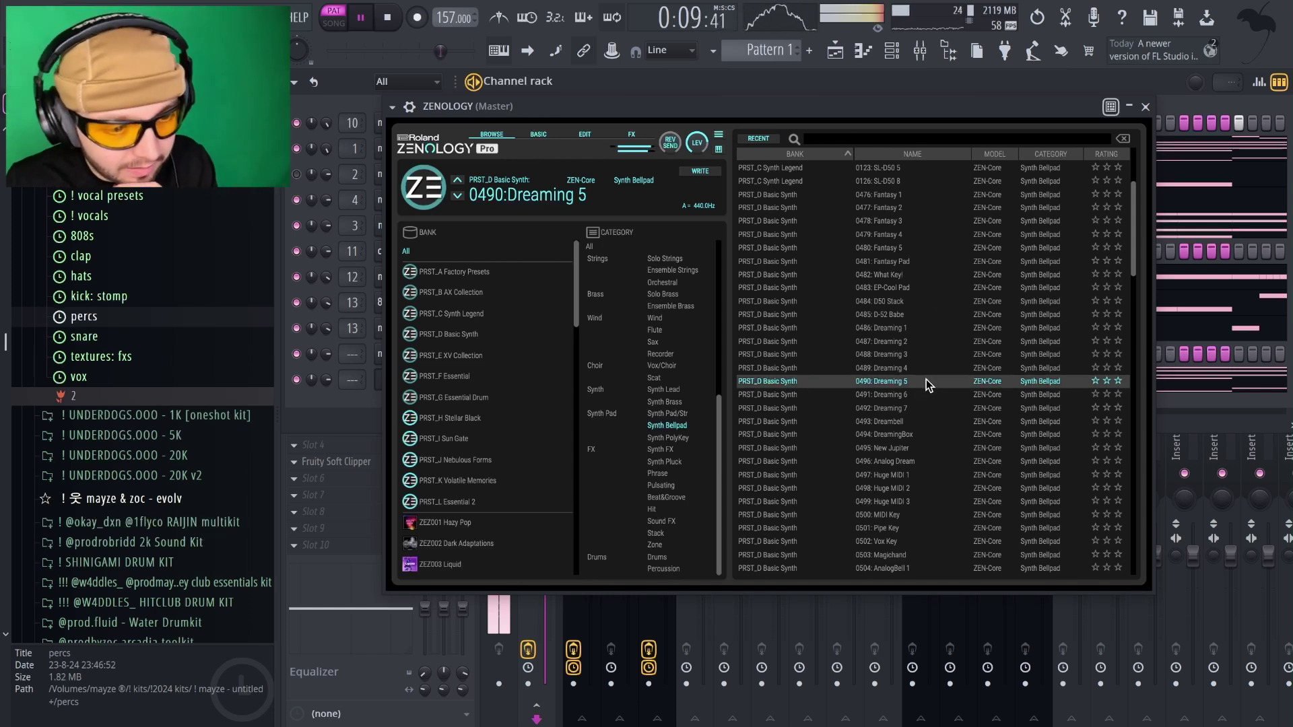
click(929, 390)
scroll(927, 389, down, 2)
click(926, 381)
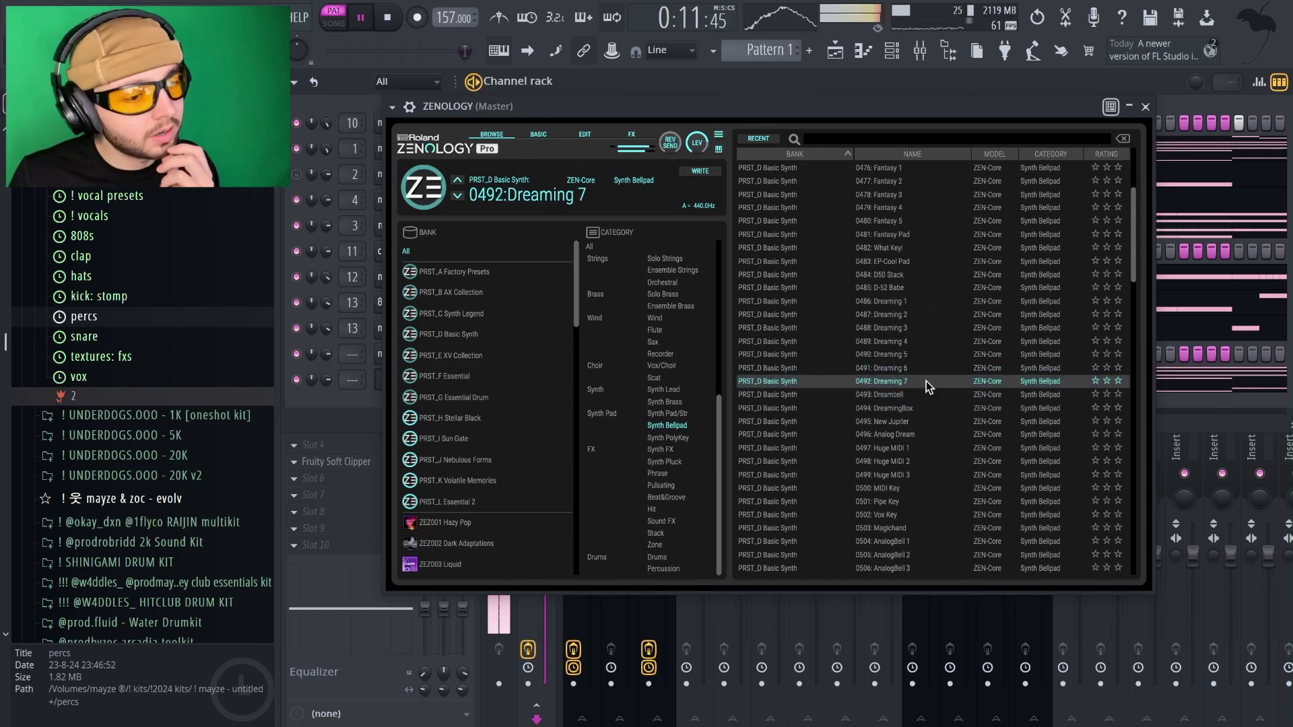
Audition the bell pad presets DreamingBox and New Jupiter from the Basic Synth bank.
scroll(922, 387, down, 2)
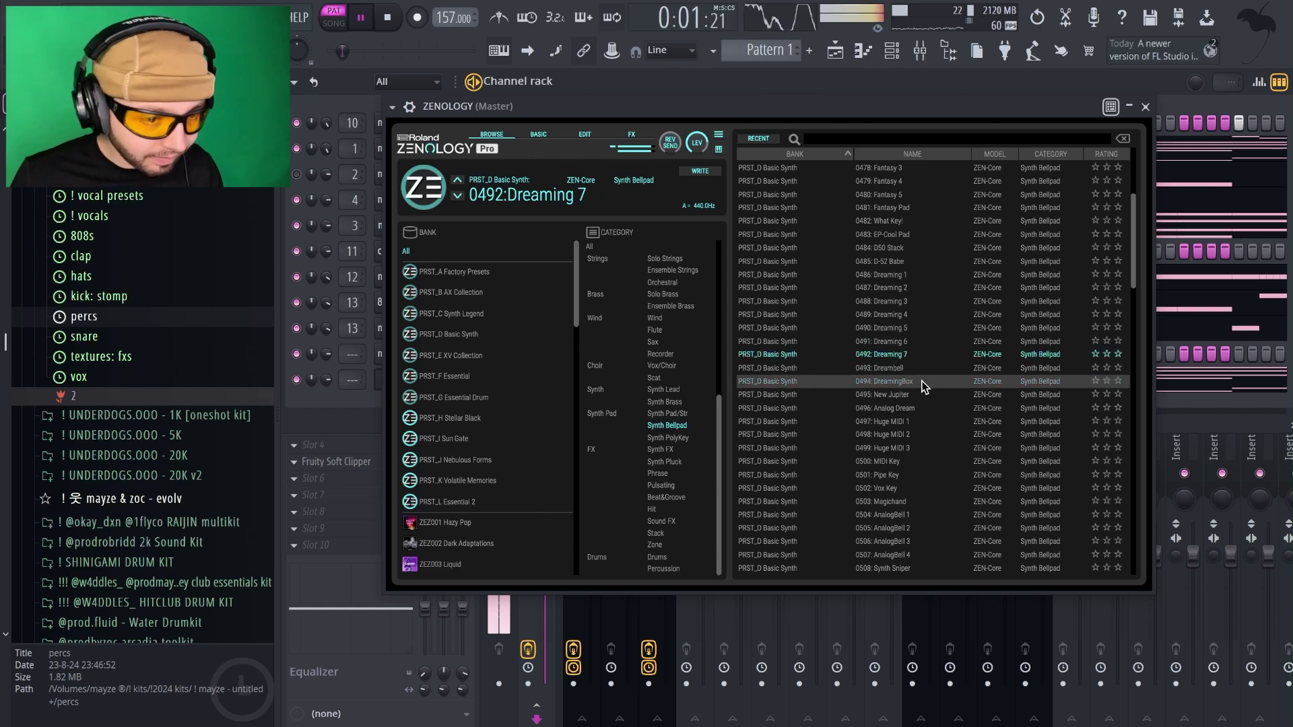
click(919, 381)
scroll(914, 372, down, 2)
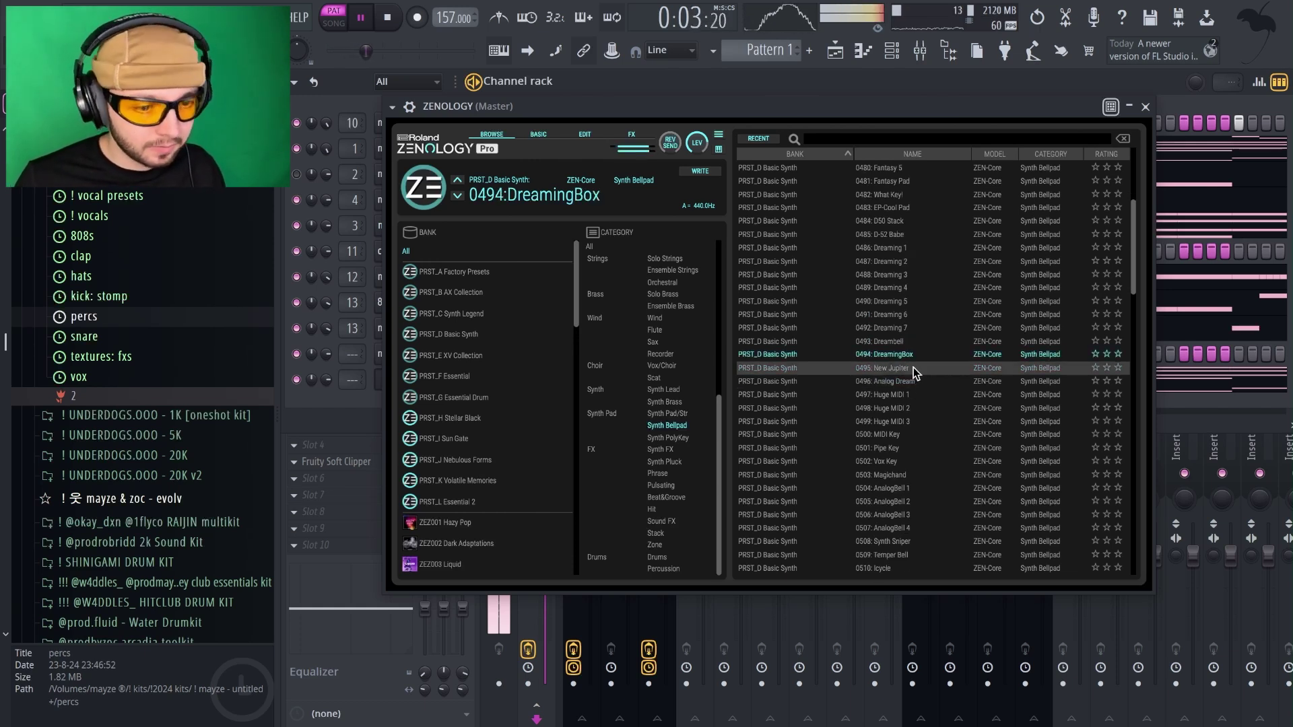
click(915, 369)
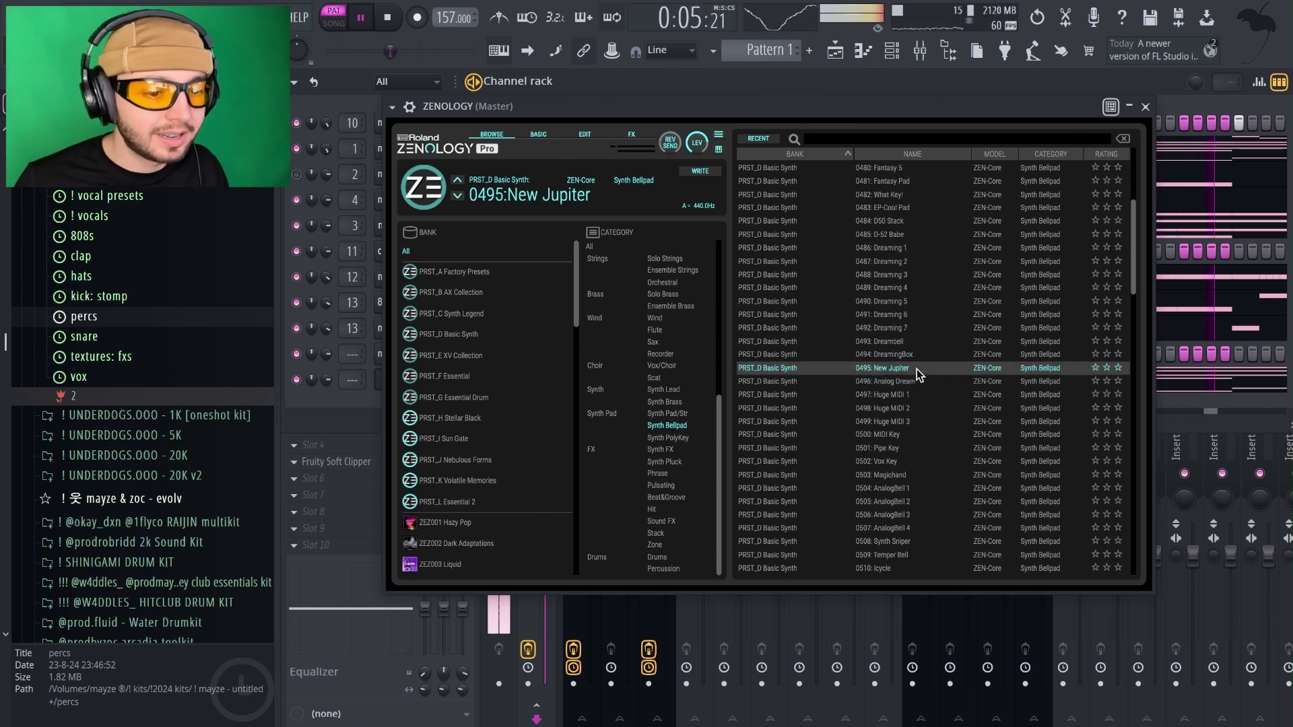
Audition the bell pad presets Analog Dream, Huge MIDI 1 and MIDI Key.
scroll(916, 370, down, 2)
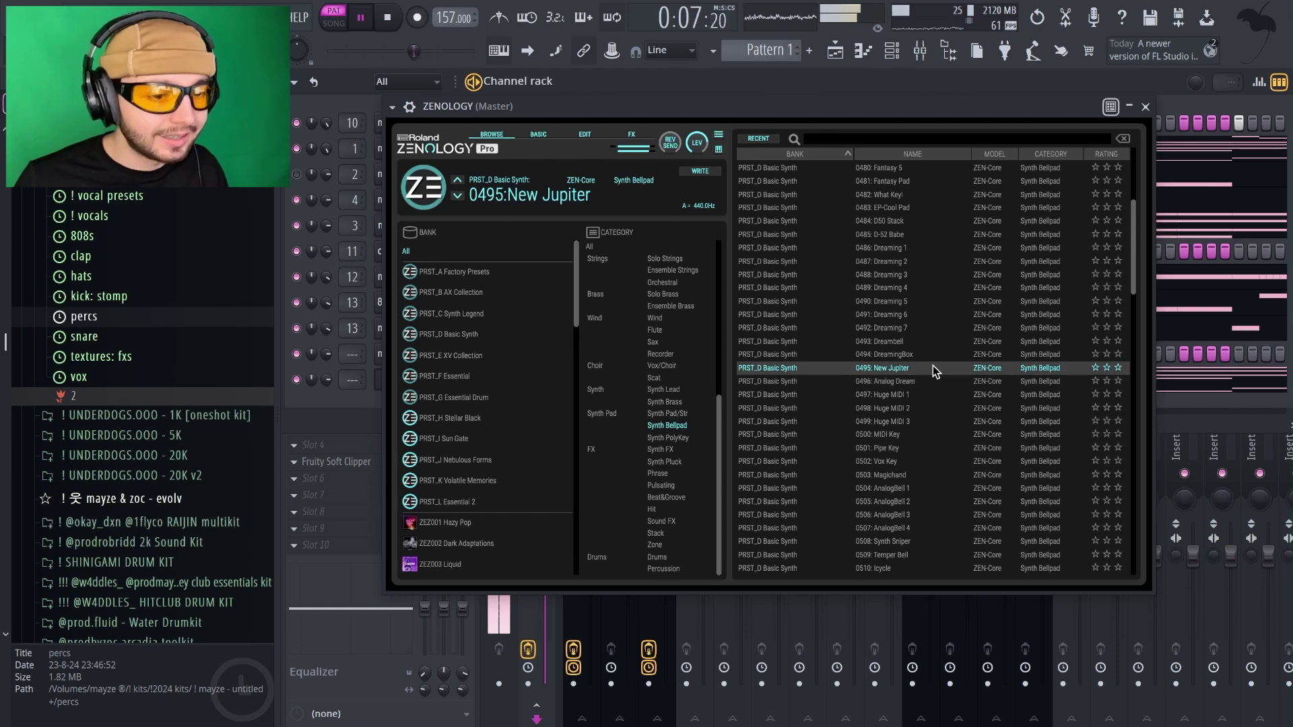
click(929, 356)
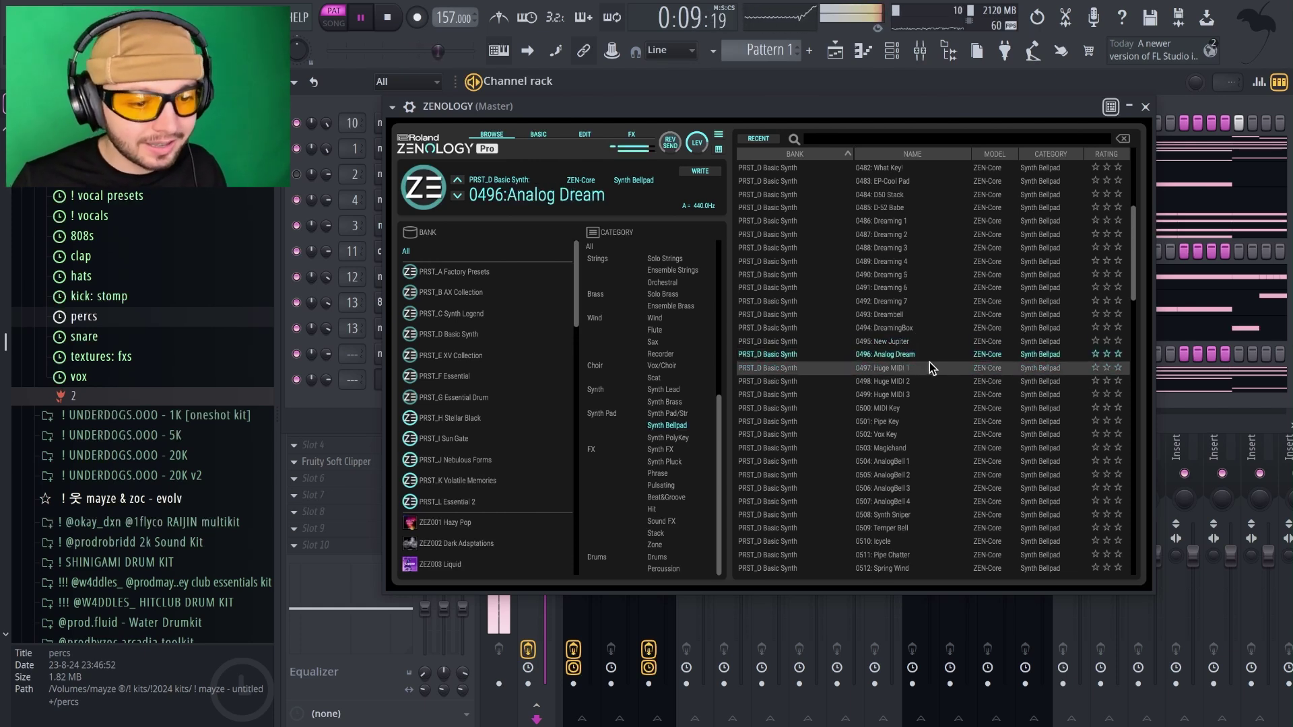
click(931, 367)
click(929, 407)
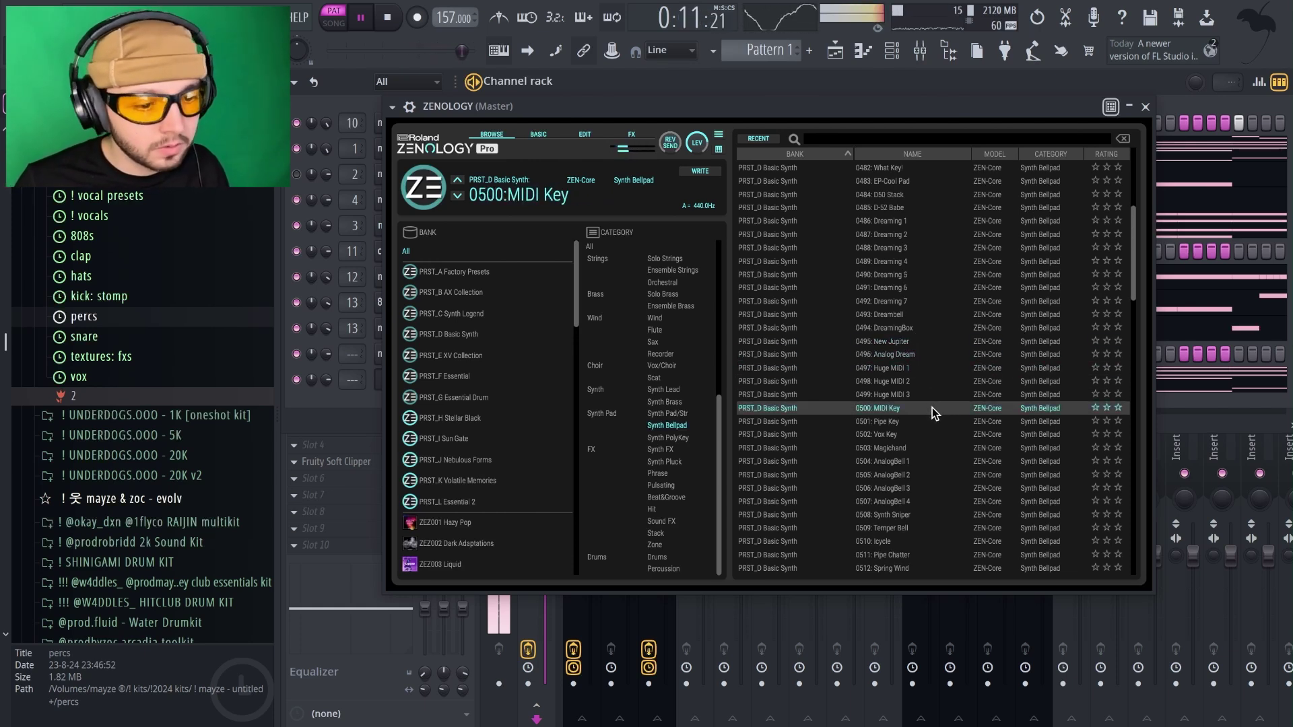
Audition the bell pad presets AnalogBell 1, AnalogBell 2 and AnalogBell 3.
scroll(931, 407, down, 3)
click(917, 422)
scroll(932, 418, down, 2)
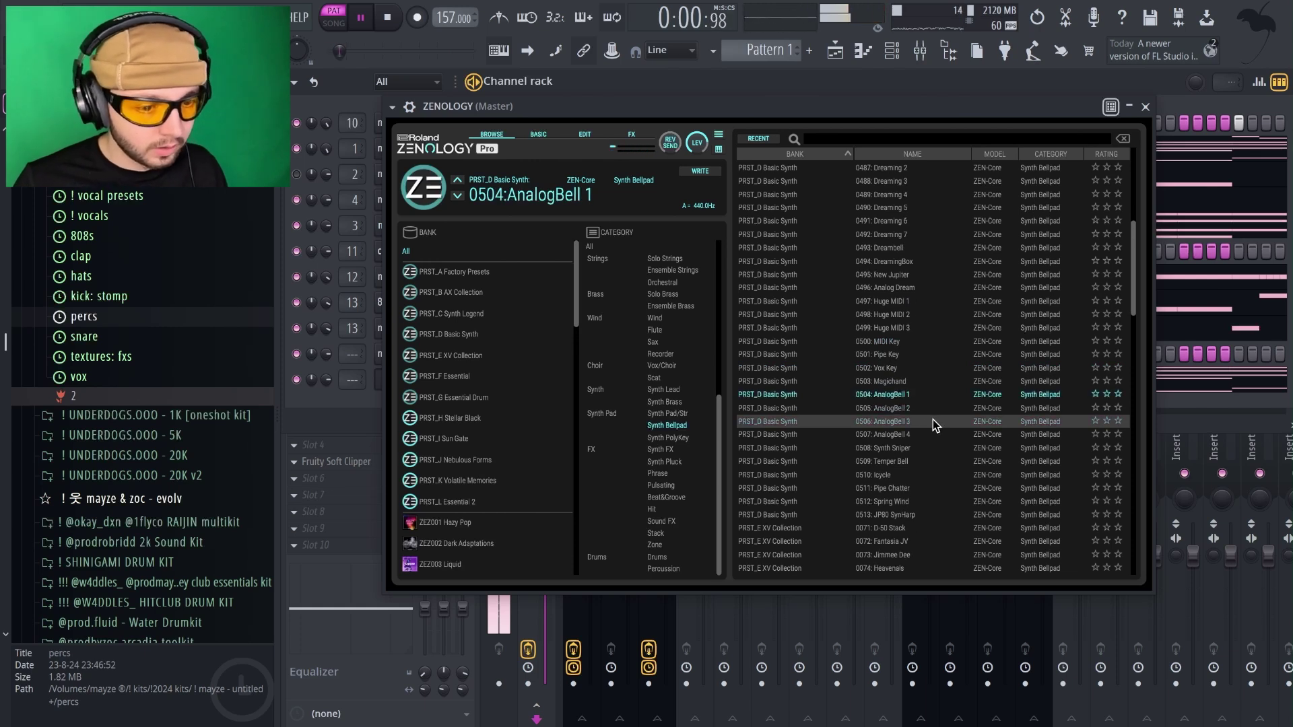
click(922, 404)
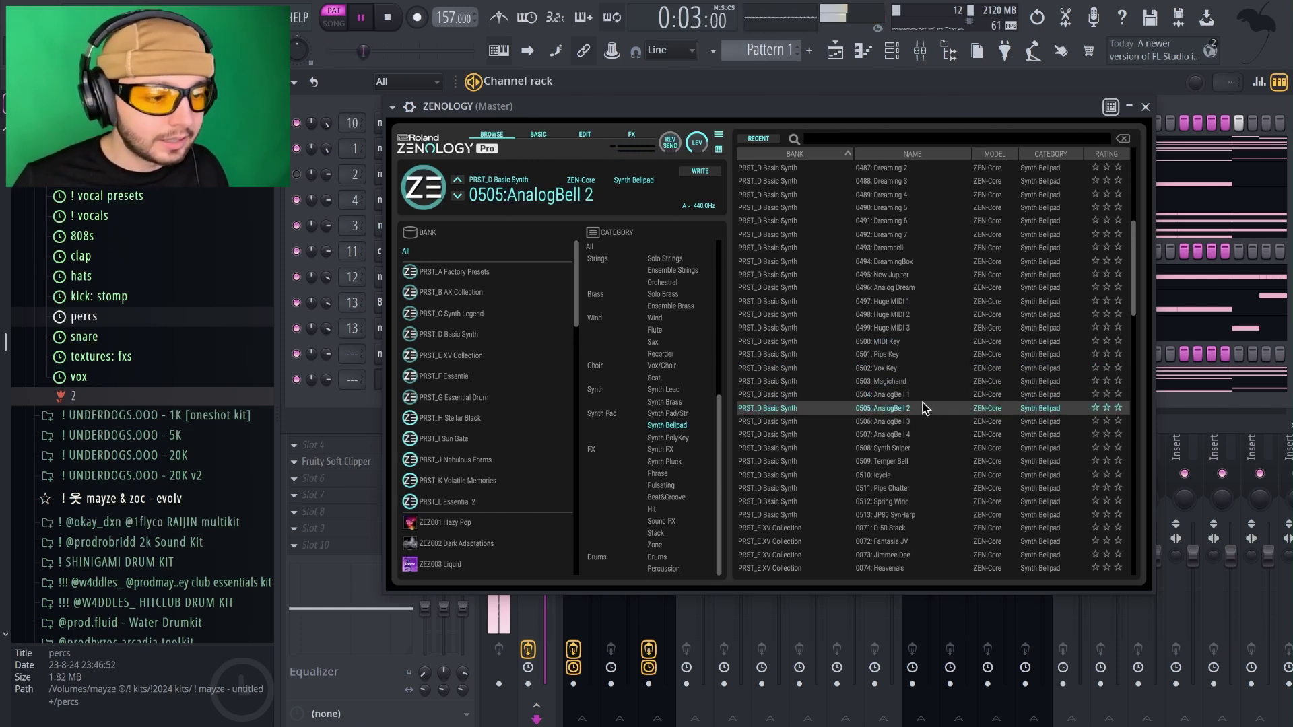
scroll(923, 397, down, 4)
click(925, 369)
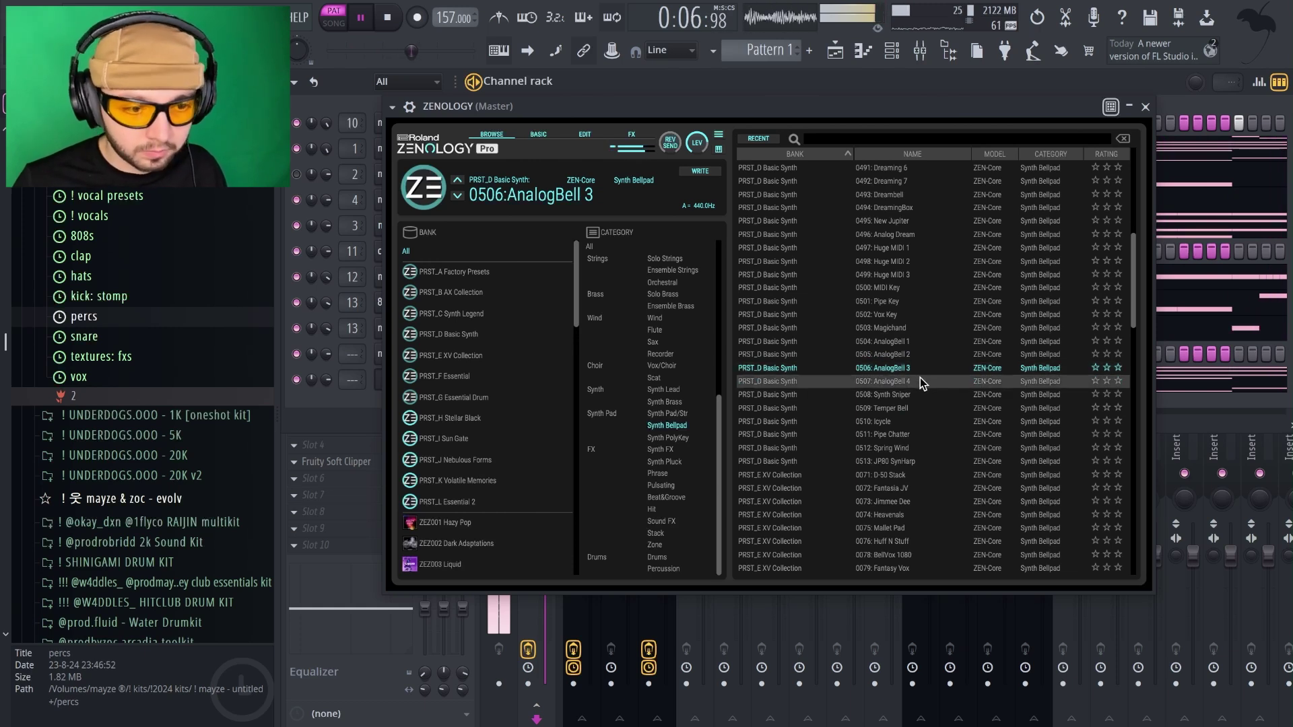
Audition the bell pad presets Synth Sniper and Temper Bell.
click(919, 381)
scroll(920, 364, down, 2)
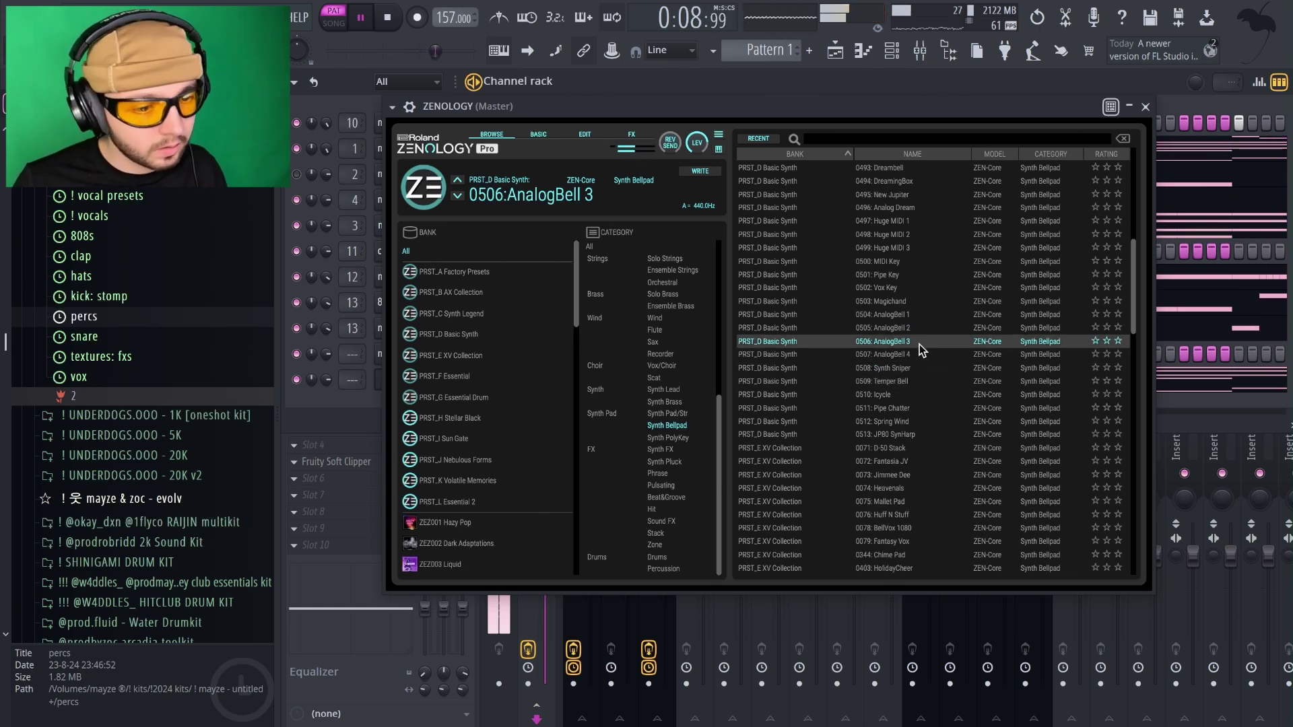
click(923, 369)
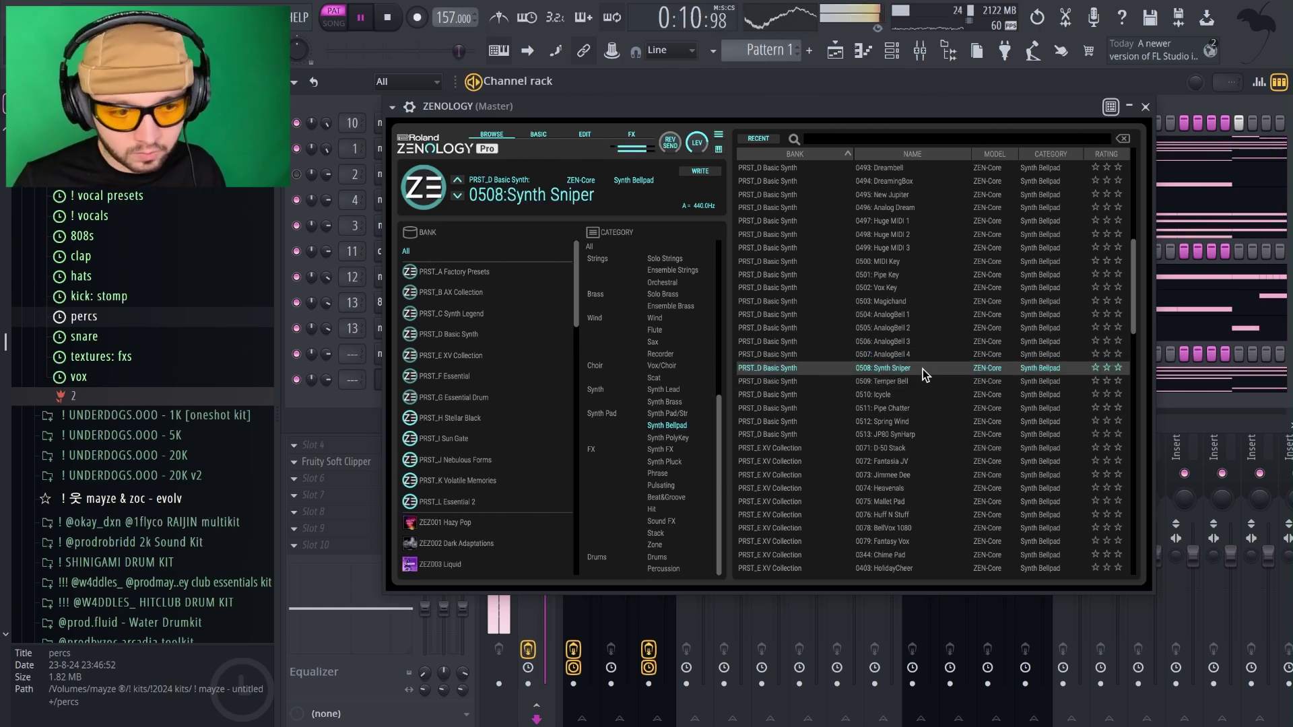
click(924, 381)
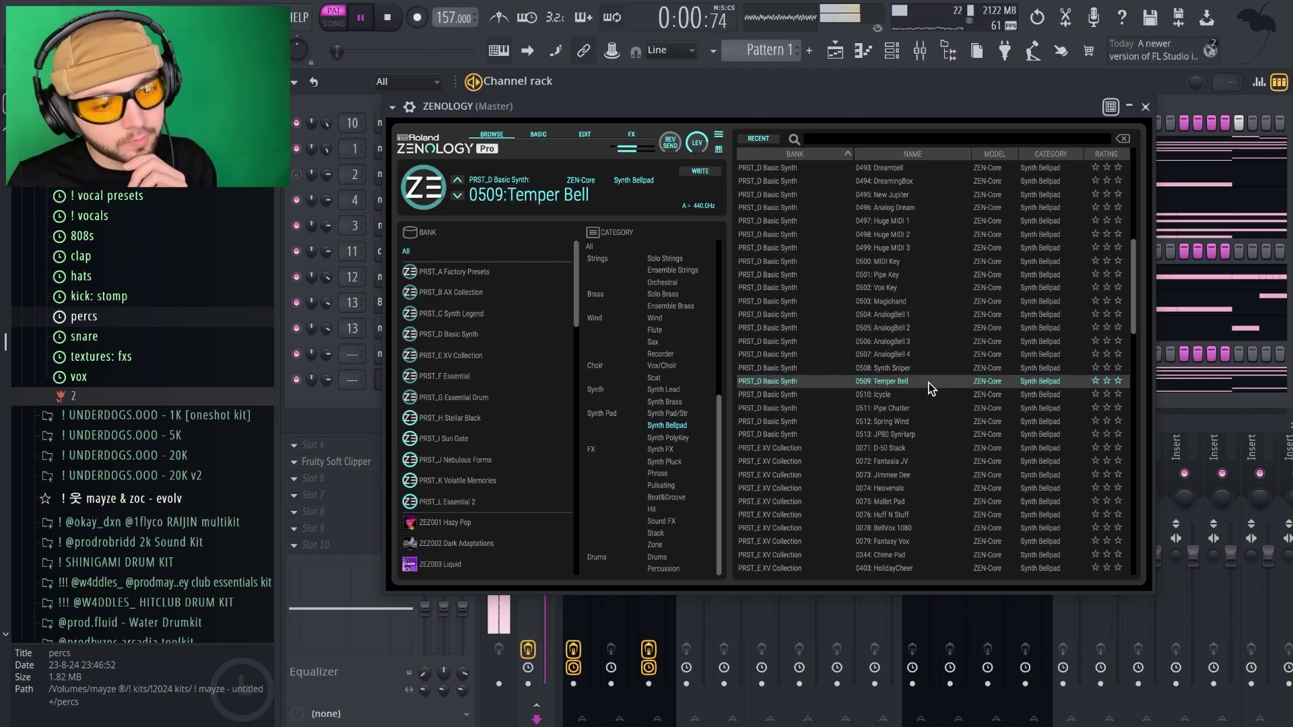